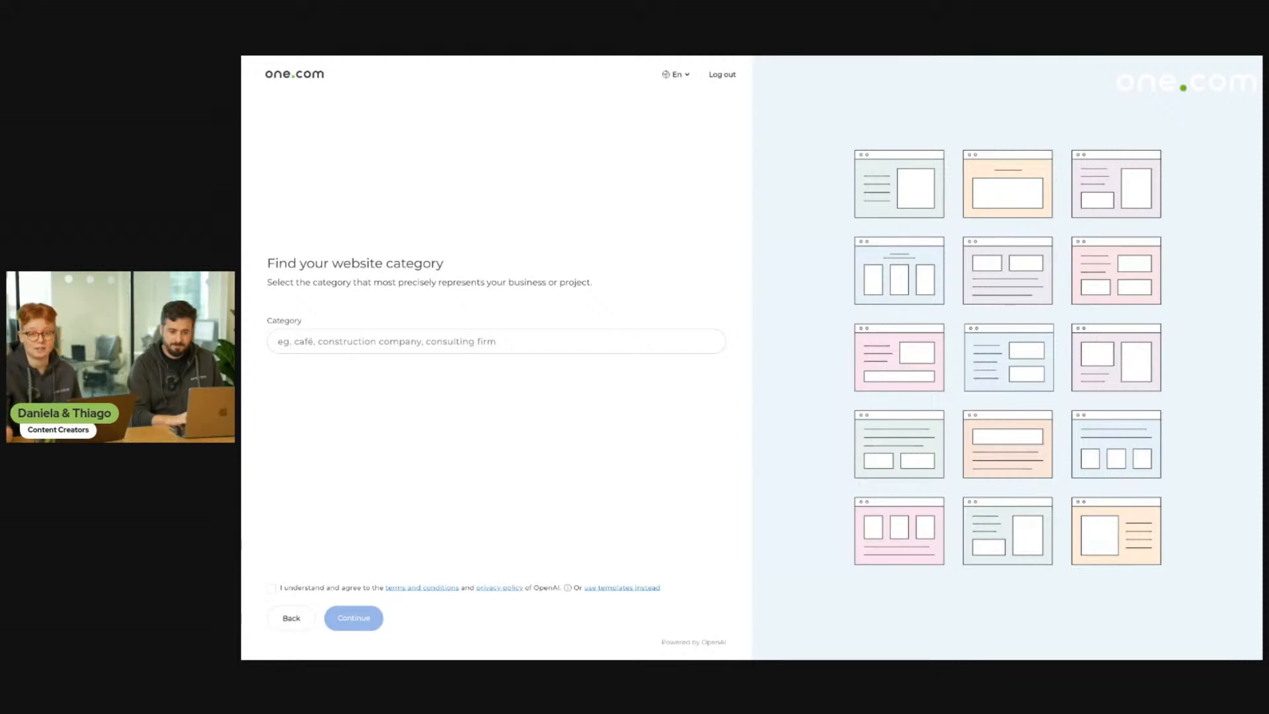
- Set the website category to Accounting firm and accept the OpenAI terms and privacy policy to proceed
click(490, 344)
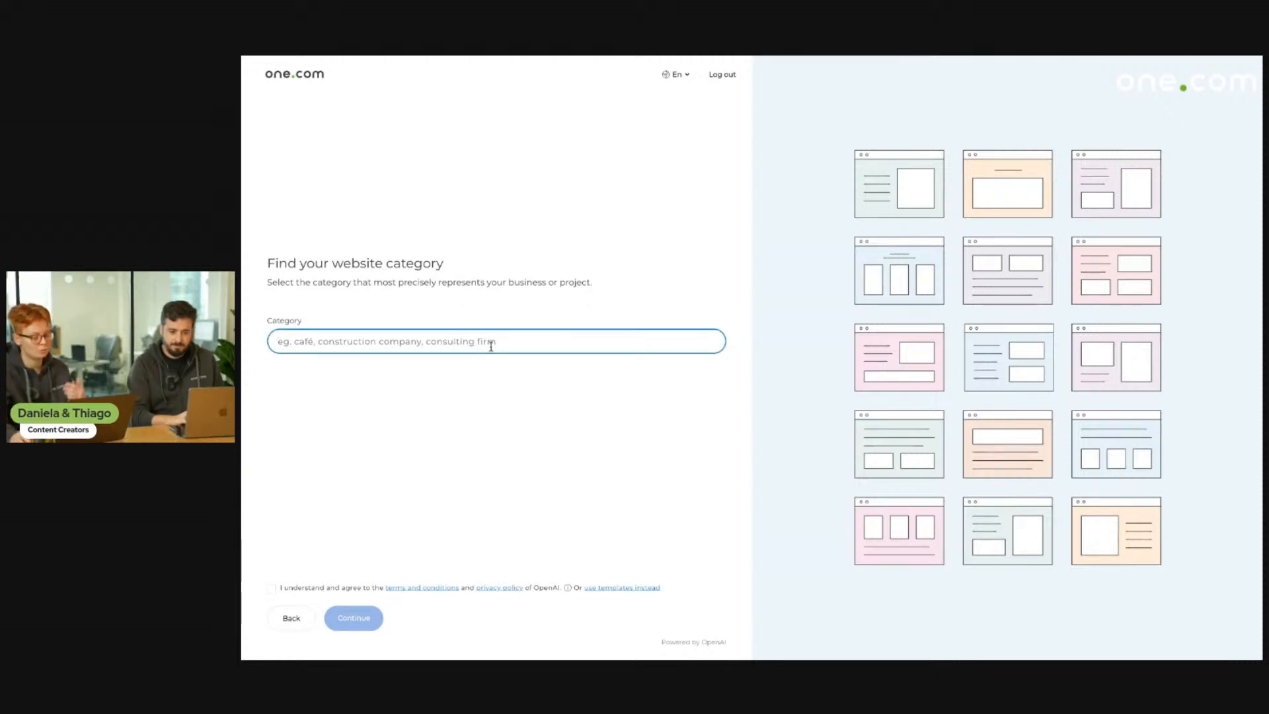
text(a)
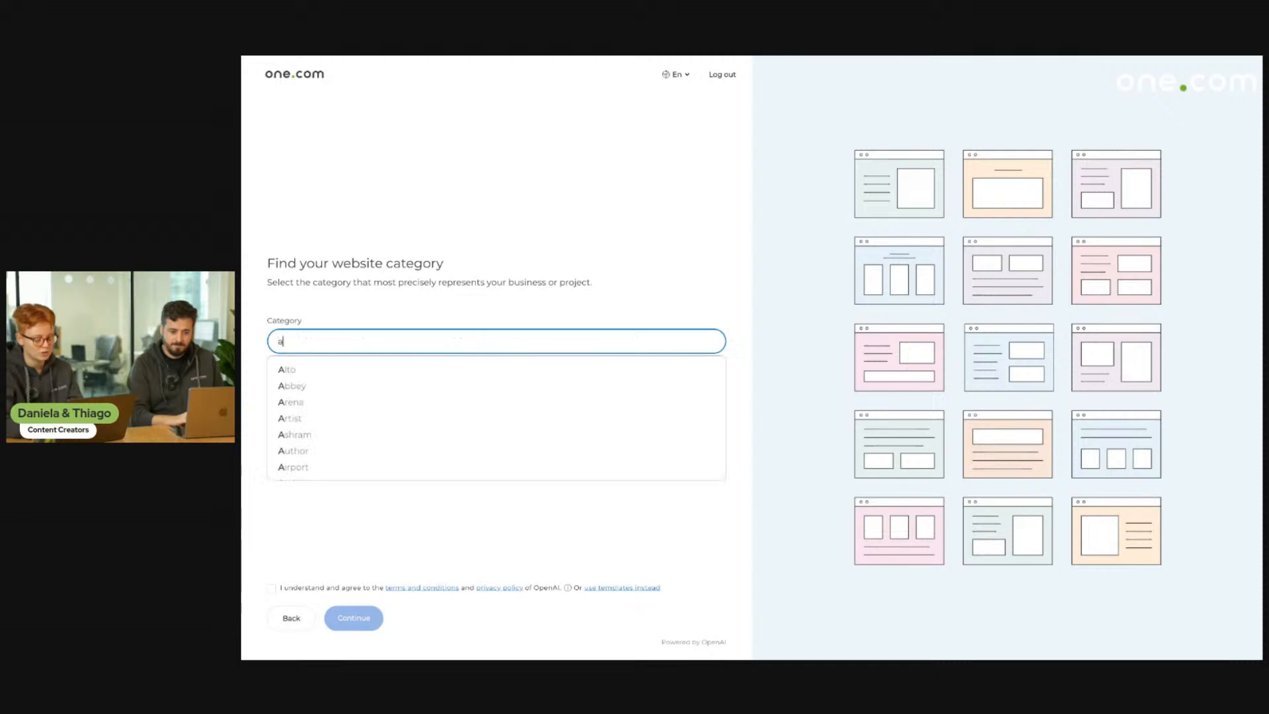
text(ccounting)
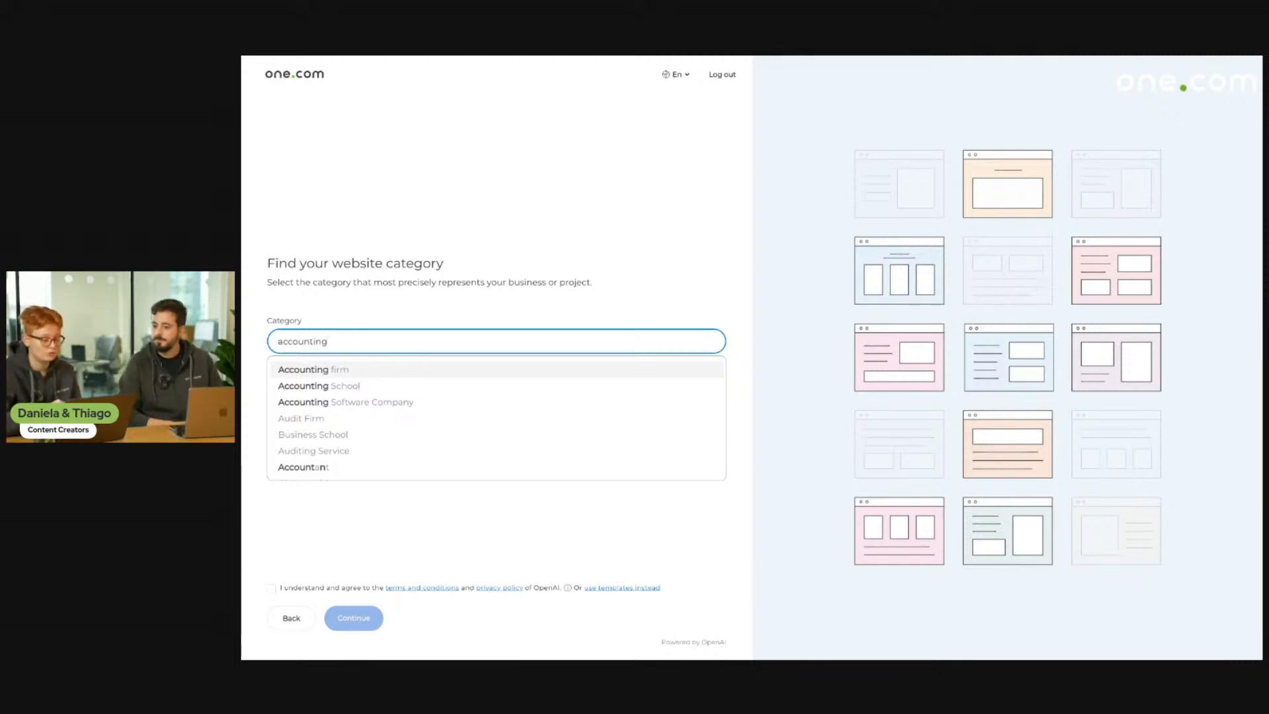
click(314, 370)
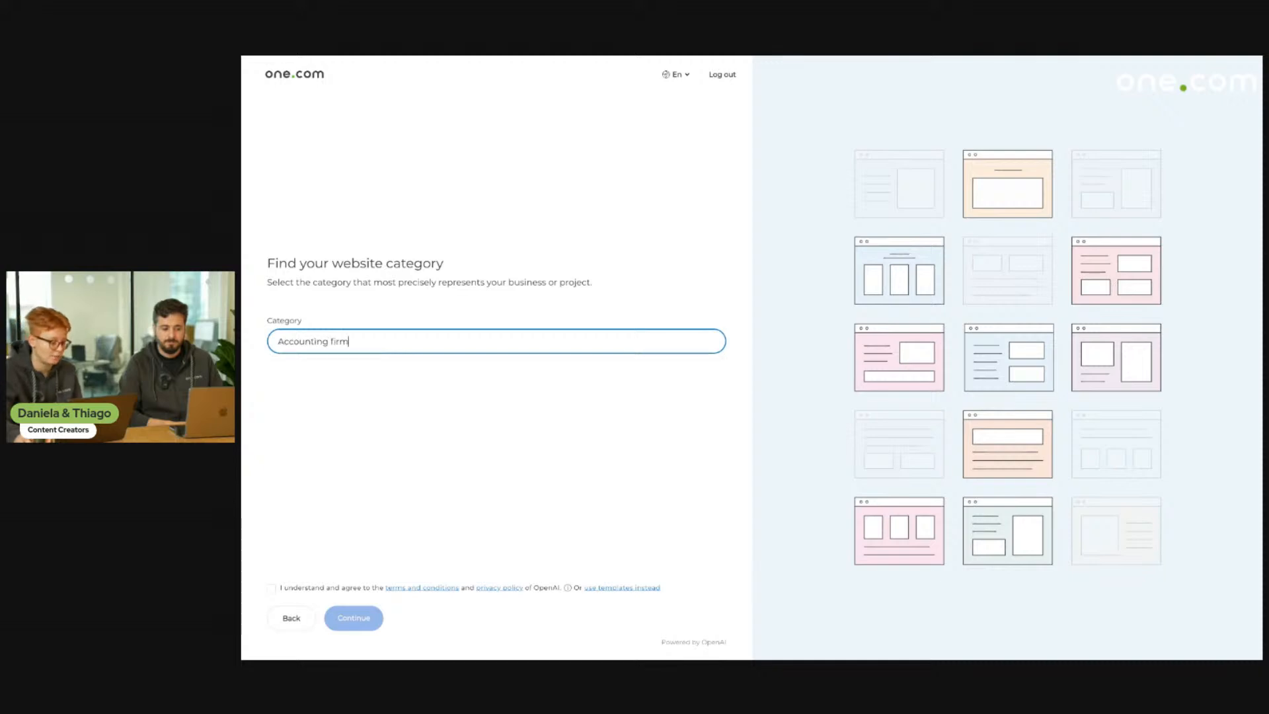
click(271, 590)
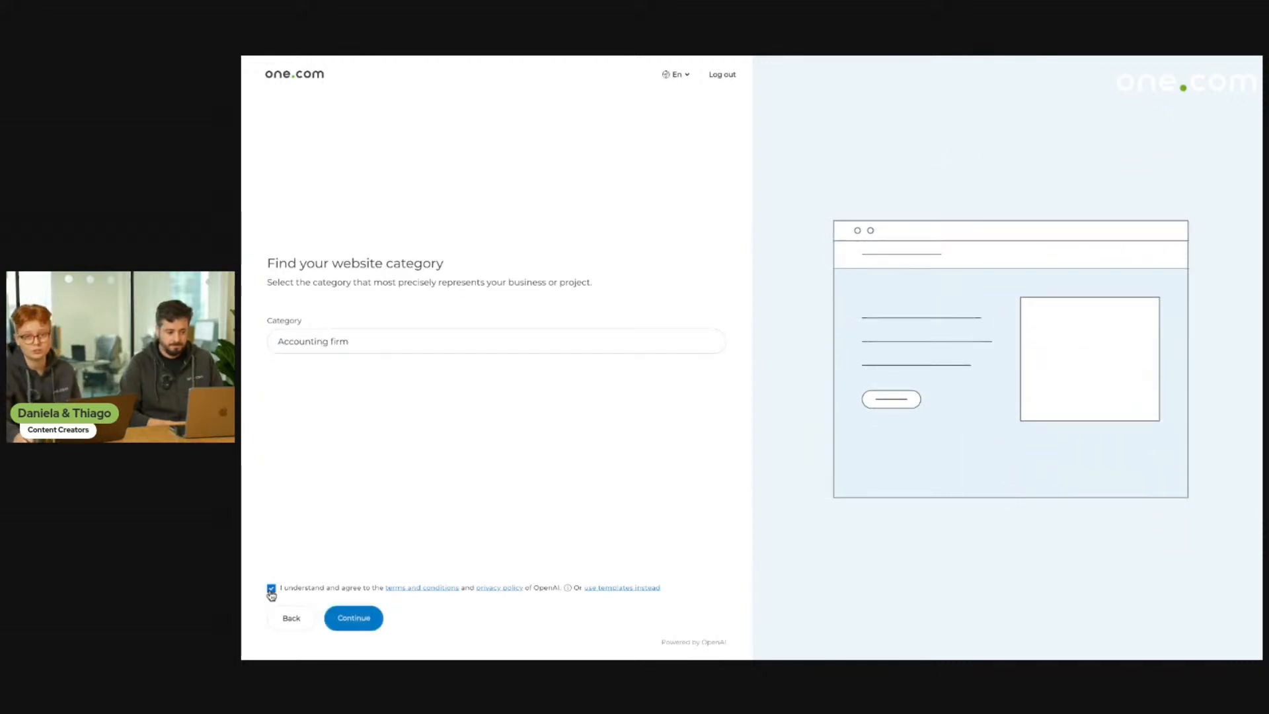
click(366, 626)
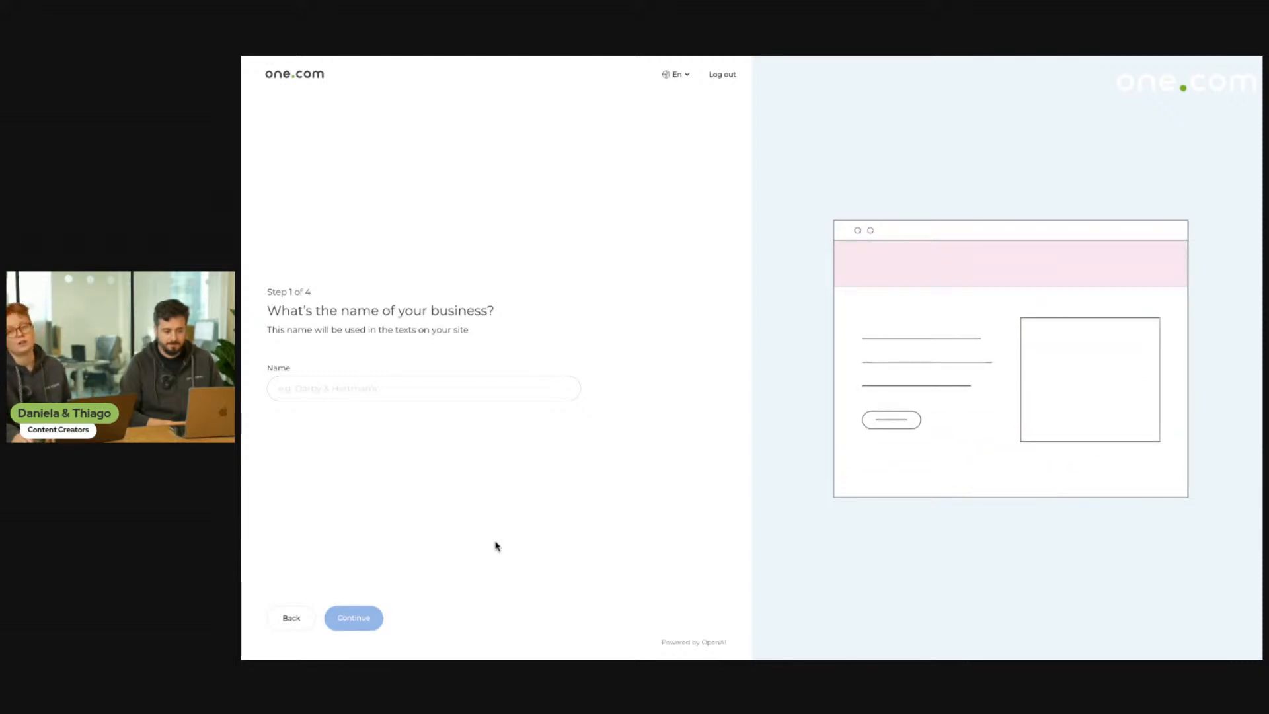
- Name the business Treasure Financial and proceed to the business description
click(492, 391)
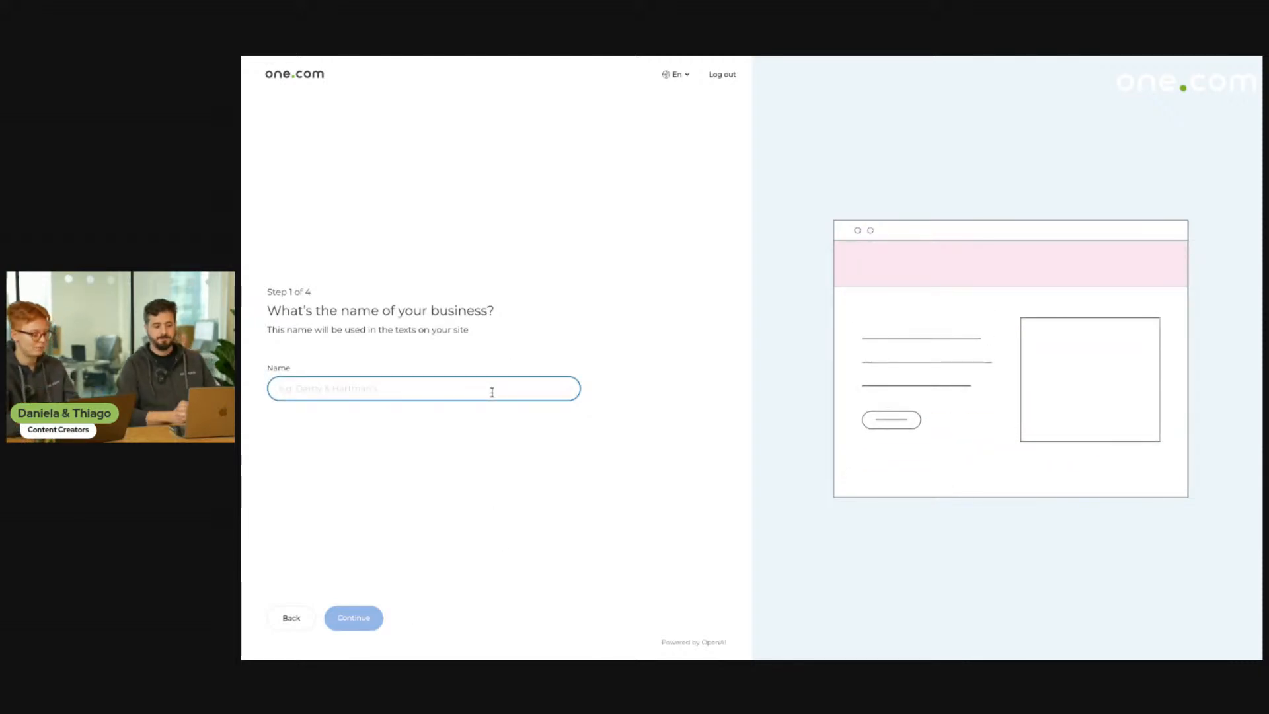
text(Treasure )
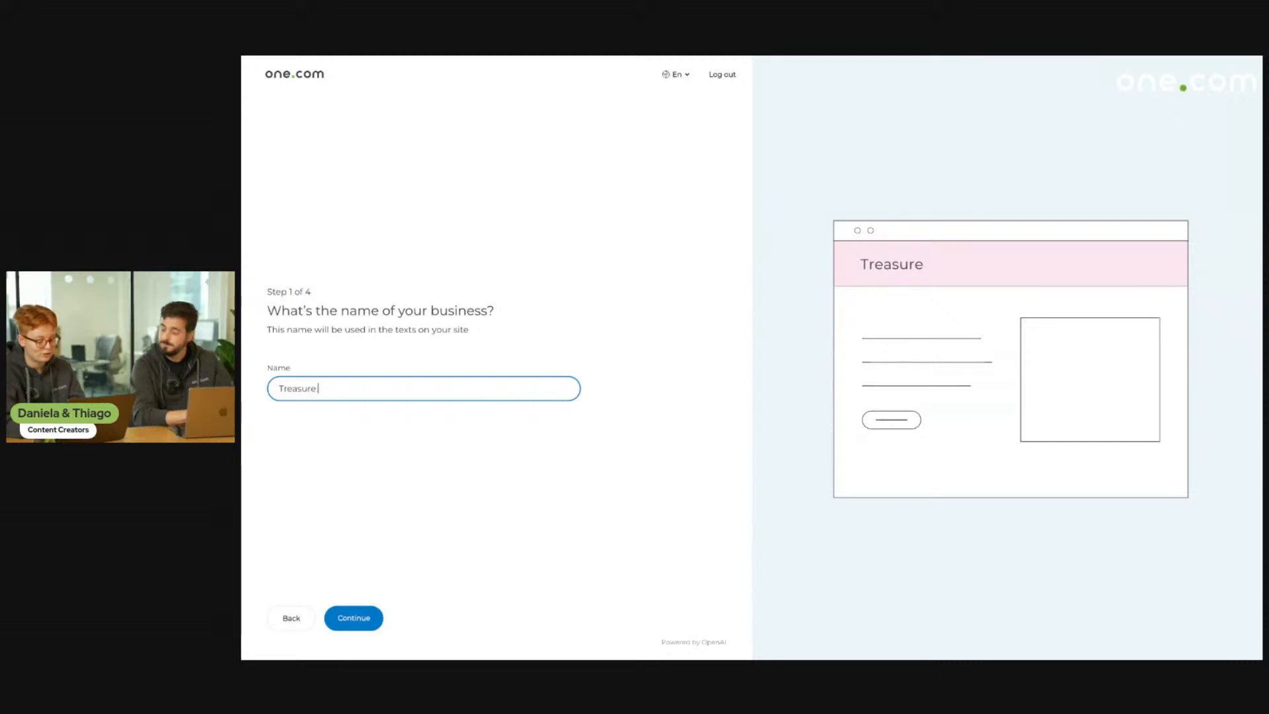
text(Financial)
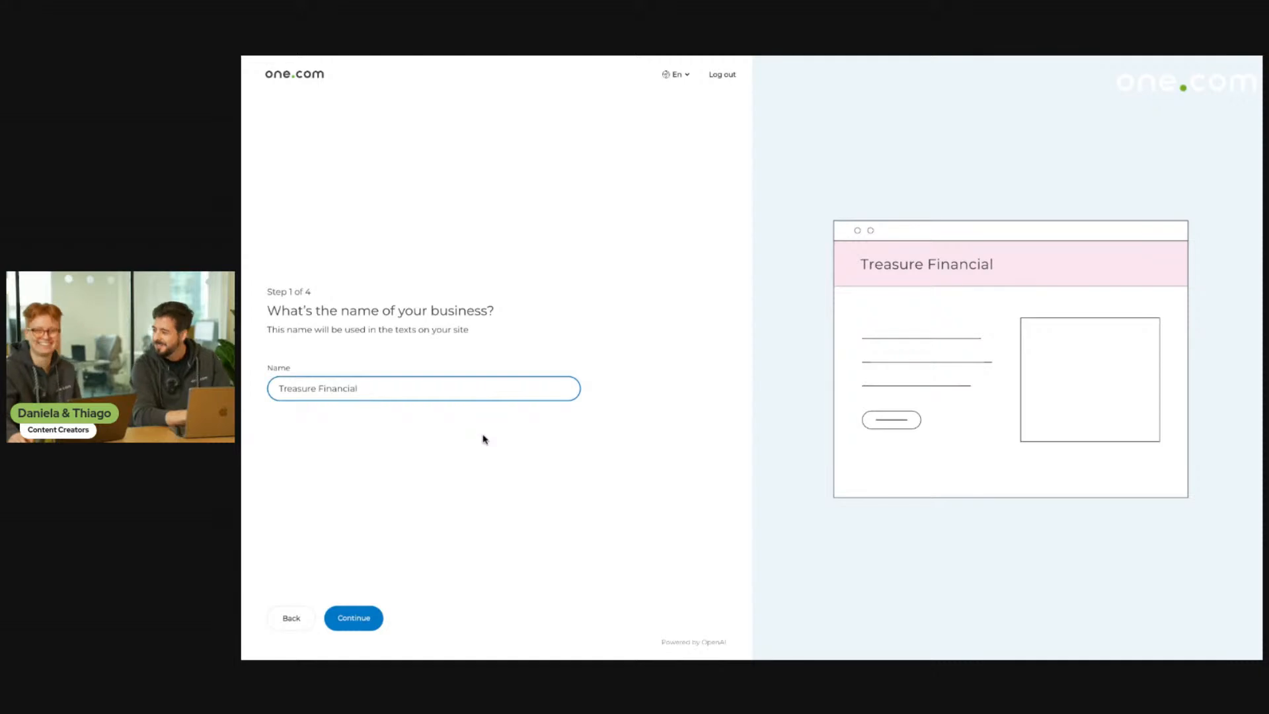
click(363, 628)
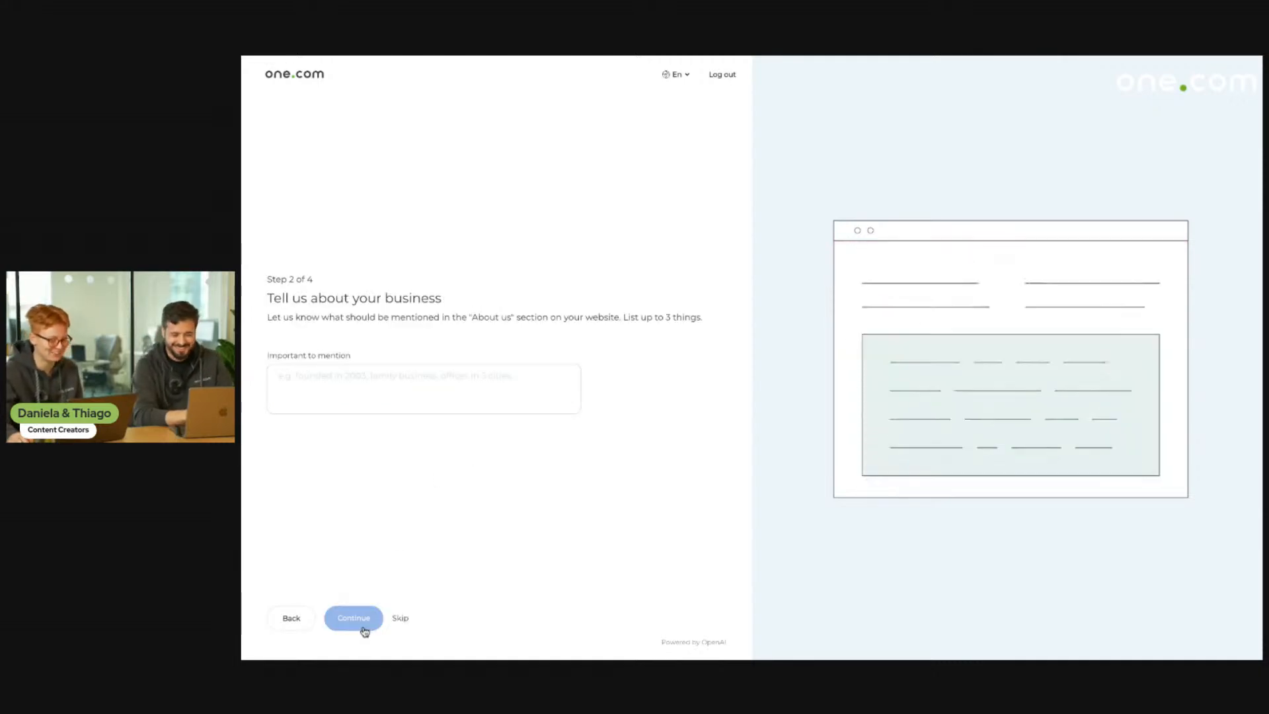
- Skip the business description and leave the contact information to be added another time
click(432, 383)
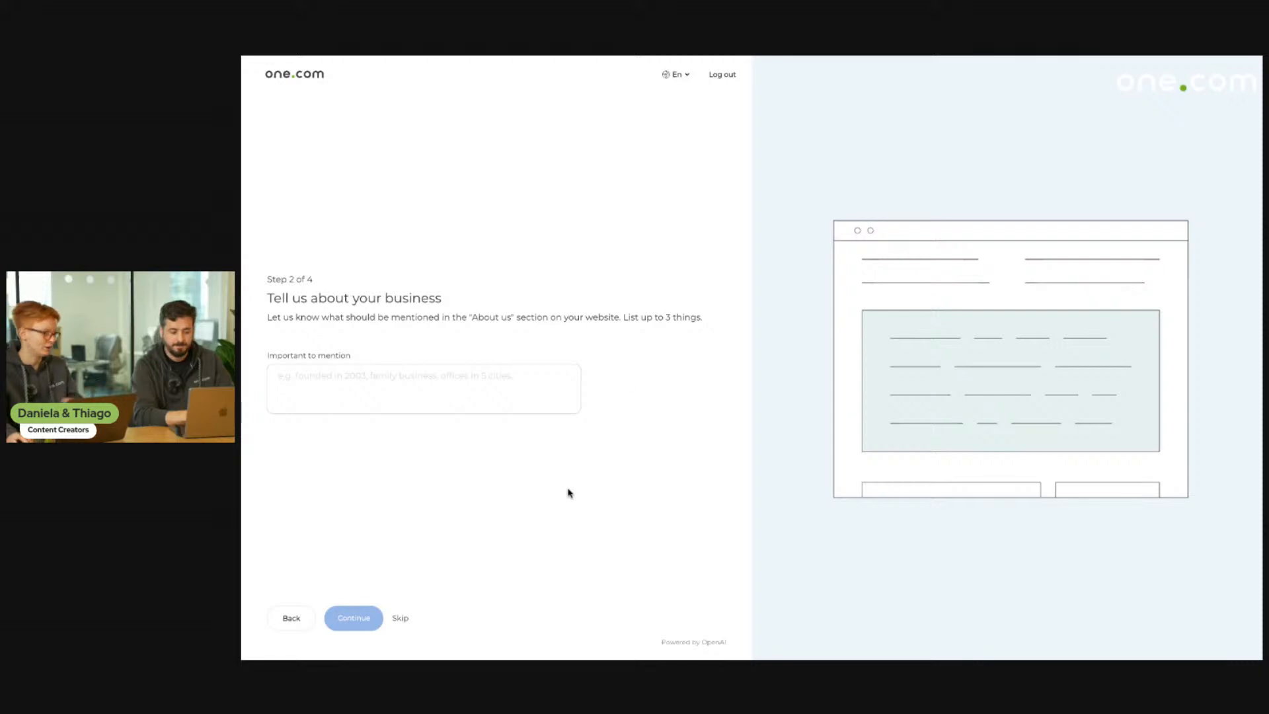
click(400, 618)
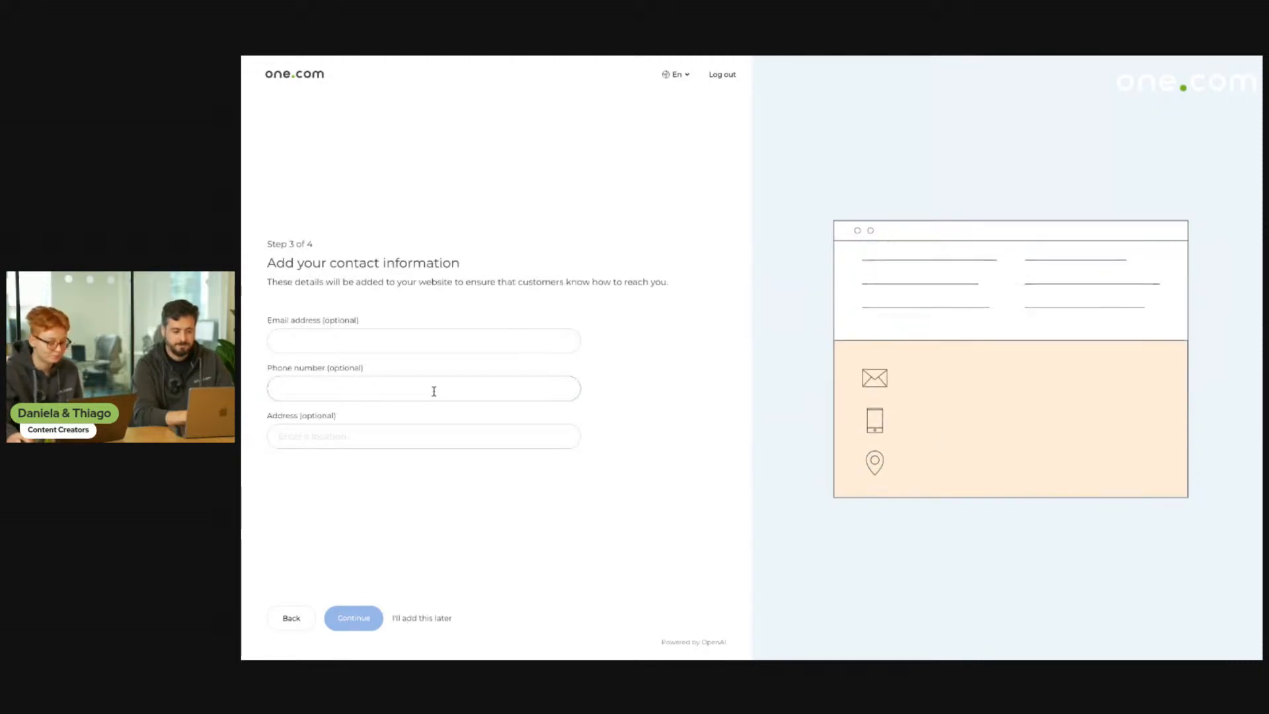
click(433, 344)
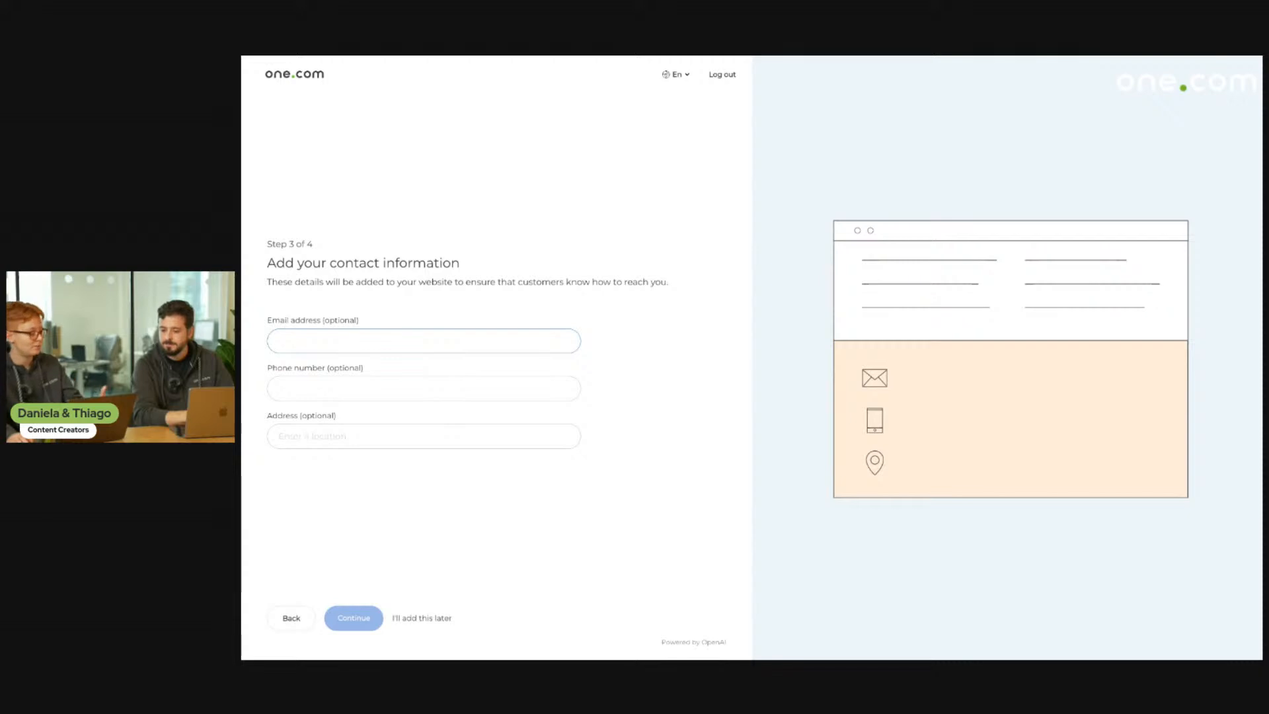
click(409, 582)
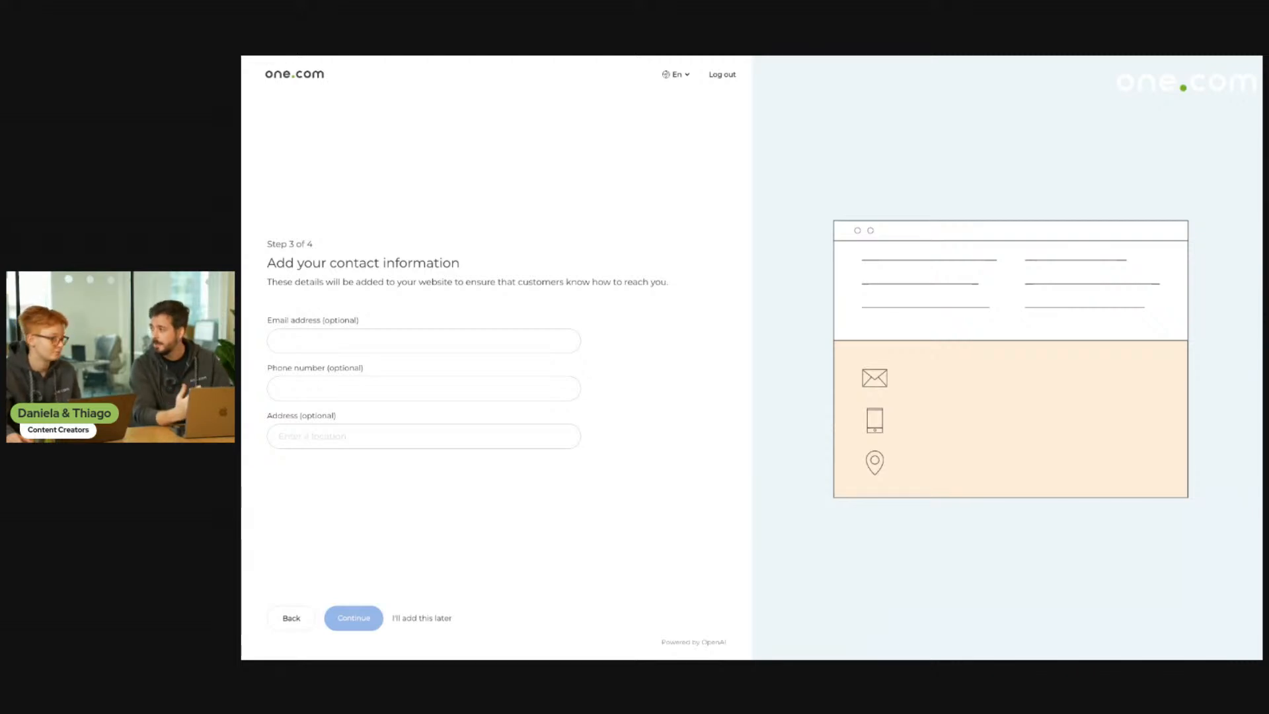
click(433, 617)
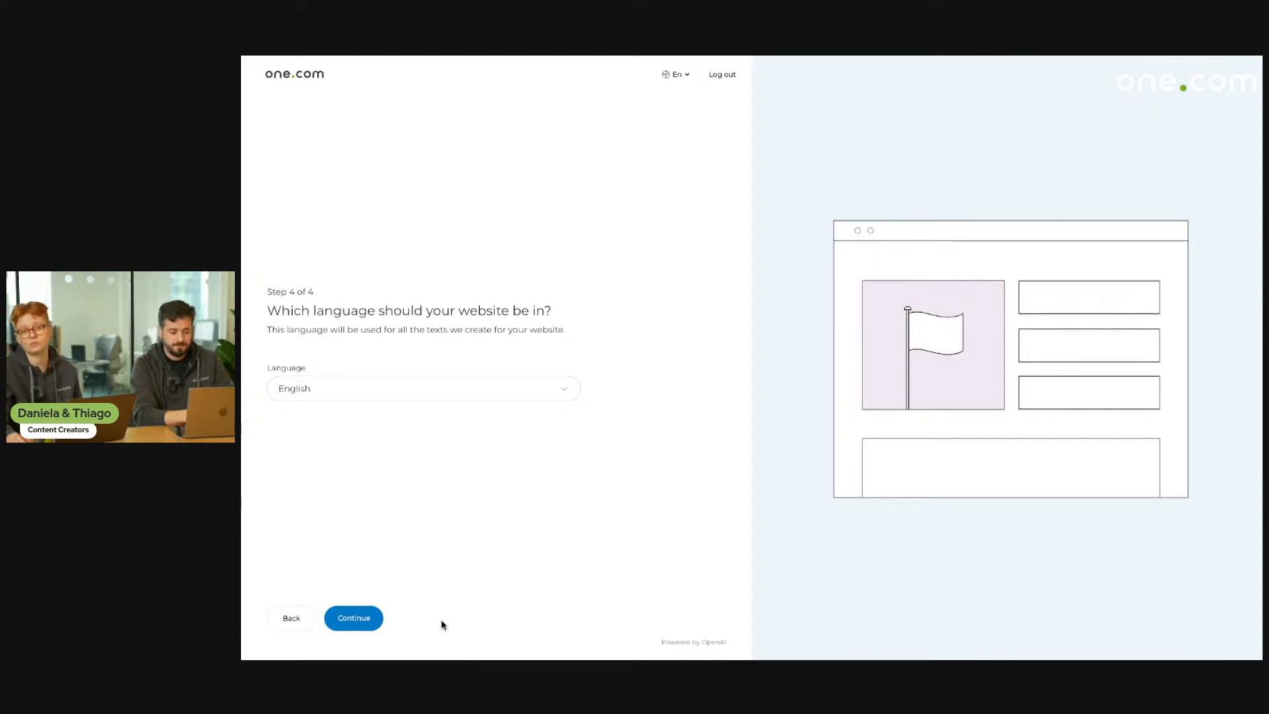
- Generate the website in English and look through the generated page down to the contact section
click(370, 616)
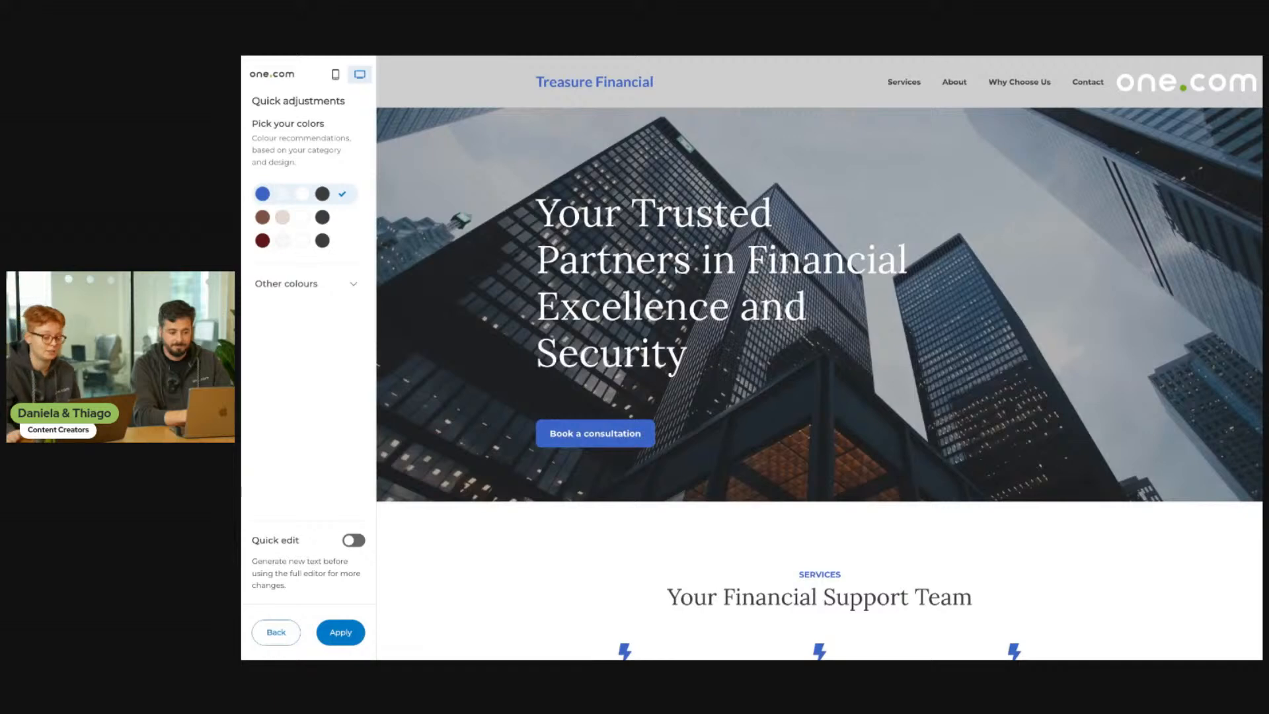
scroll(1001, 492, down, 3)
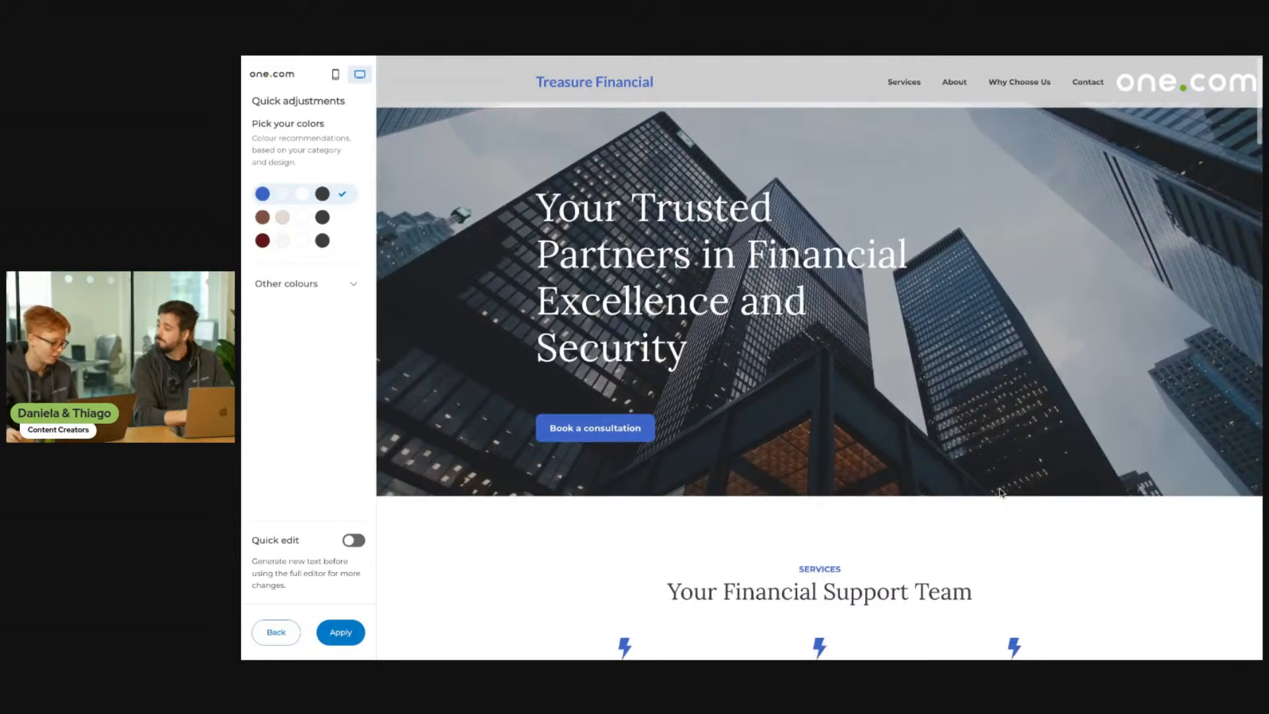
scroll(1001, 492, down, 10)
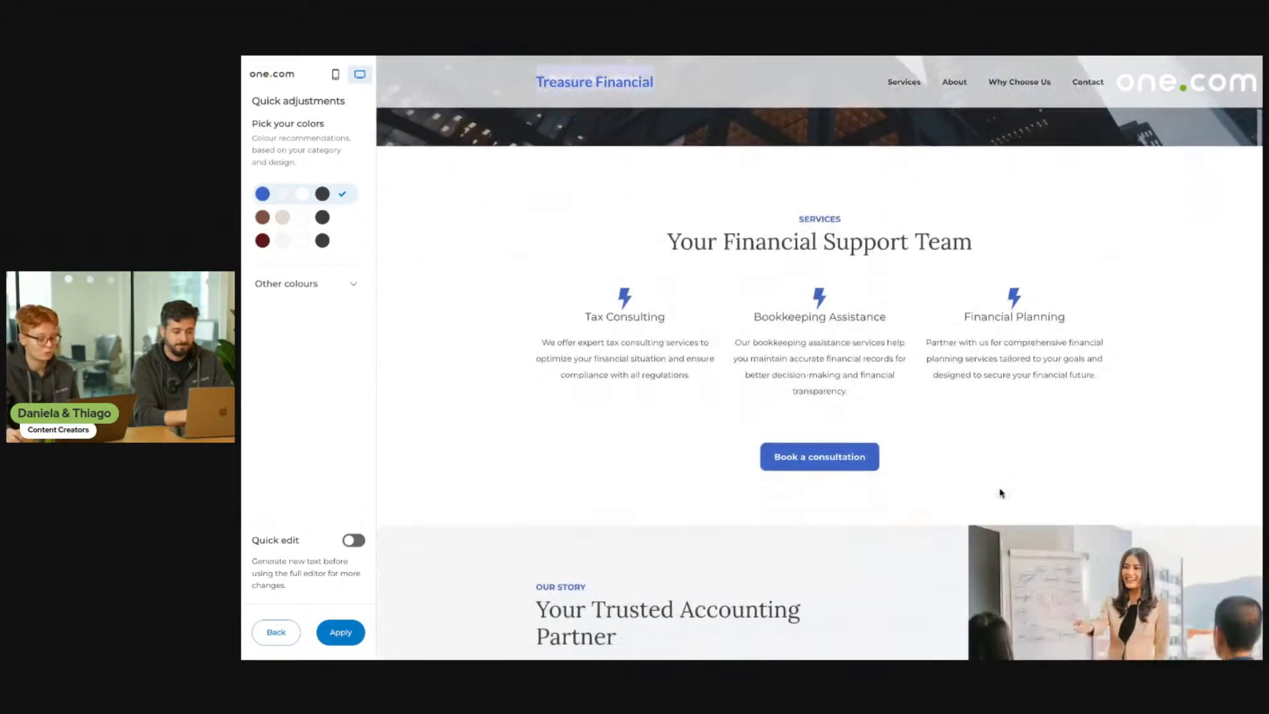
scroll(819, 357, down, 15)
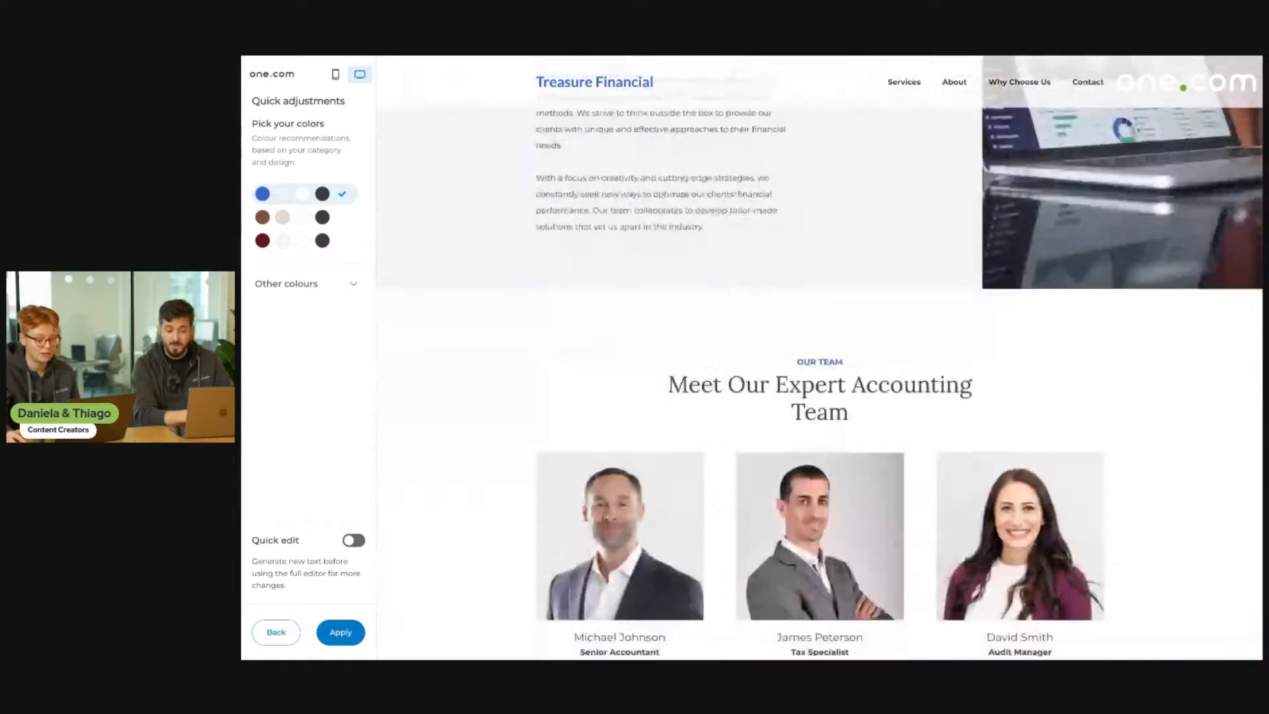
scroll(820, 356, down, 5)
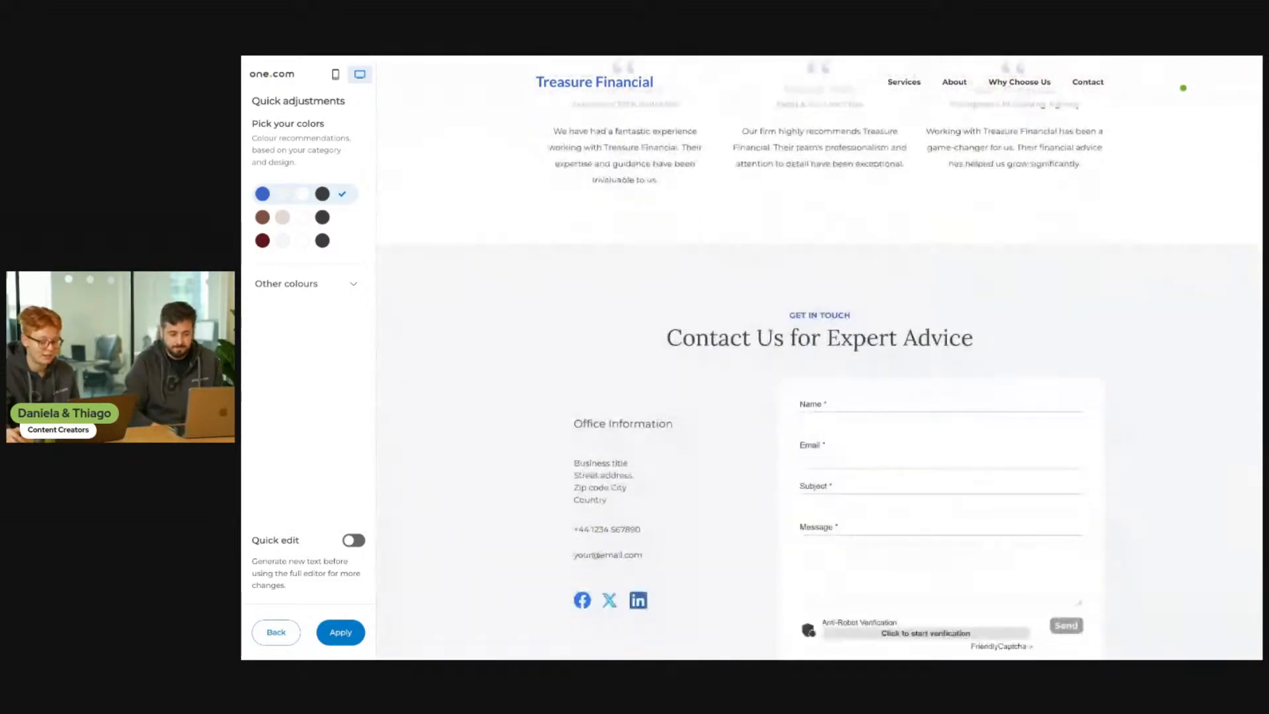
scroll(820, 357, up, 20)
scroll(750, 481, up, 6)
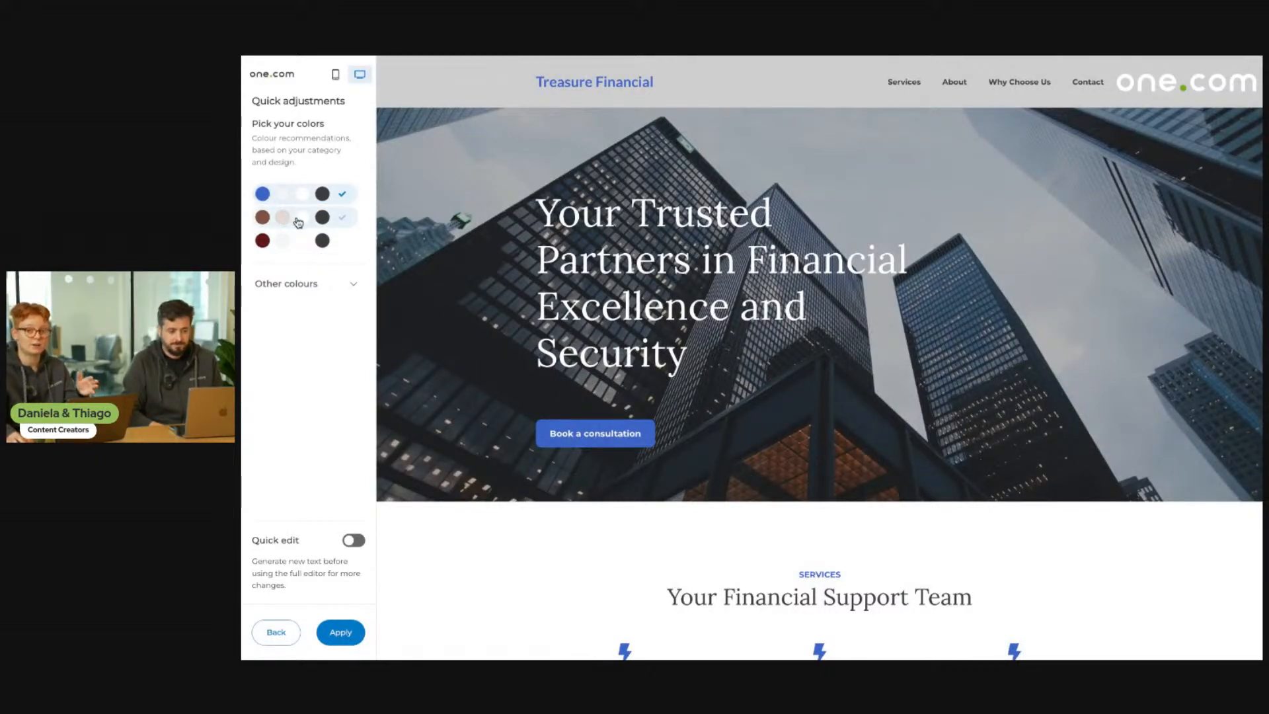
- Try the recommended brown palette, and apply the orange-brown and beige palette from the Minimalist colours
click(320, 284)
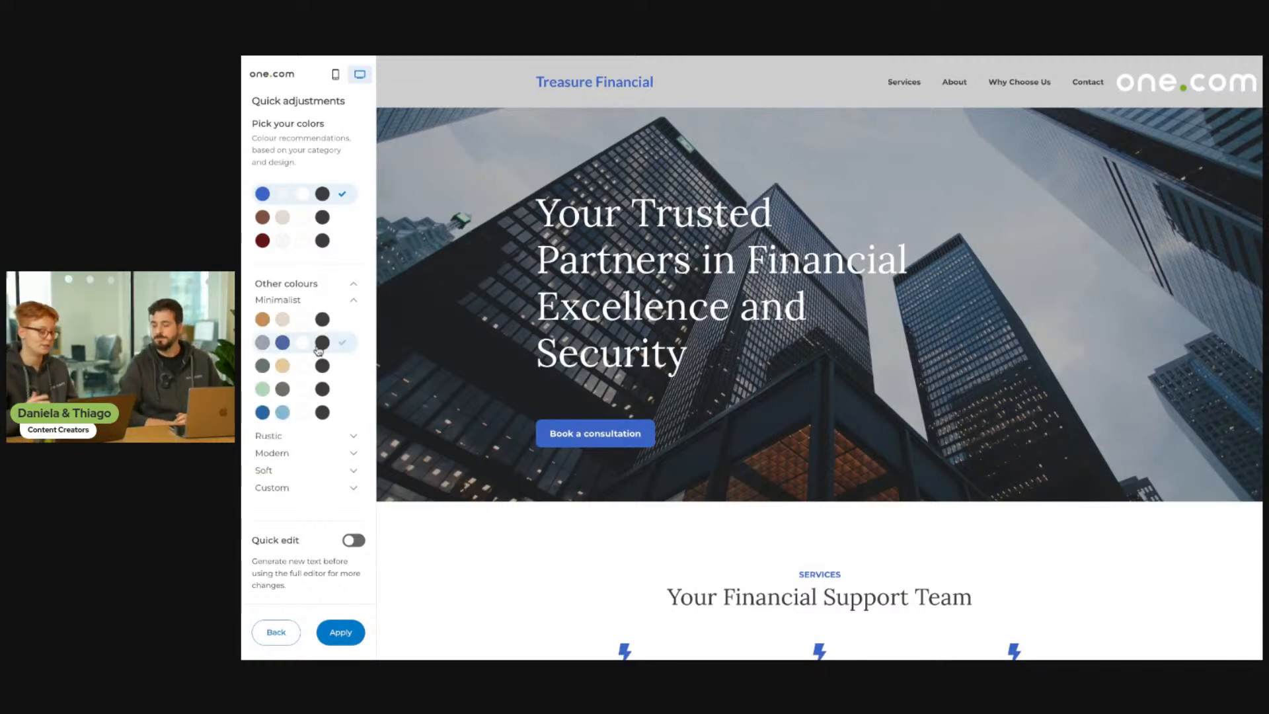
click(305, 217)
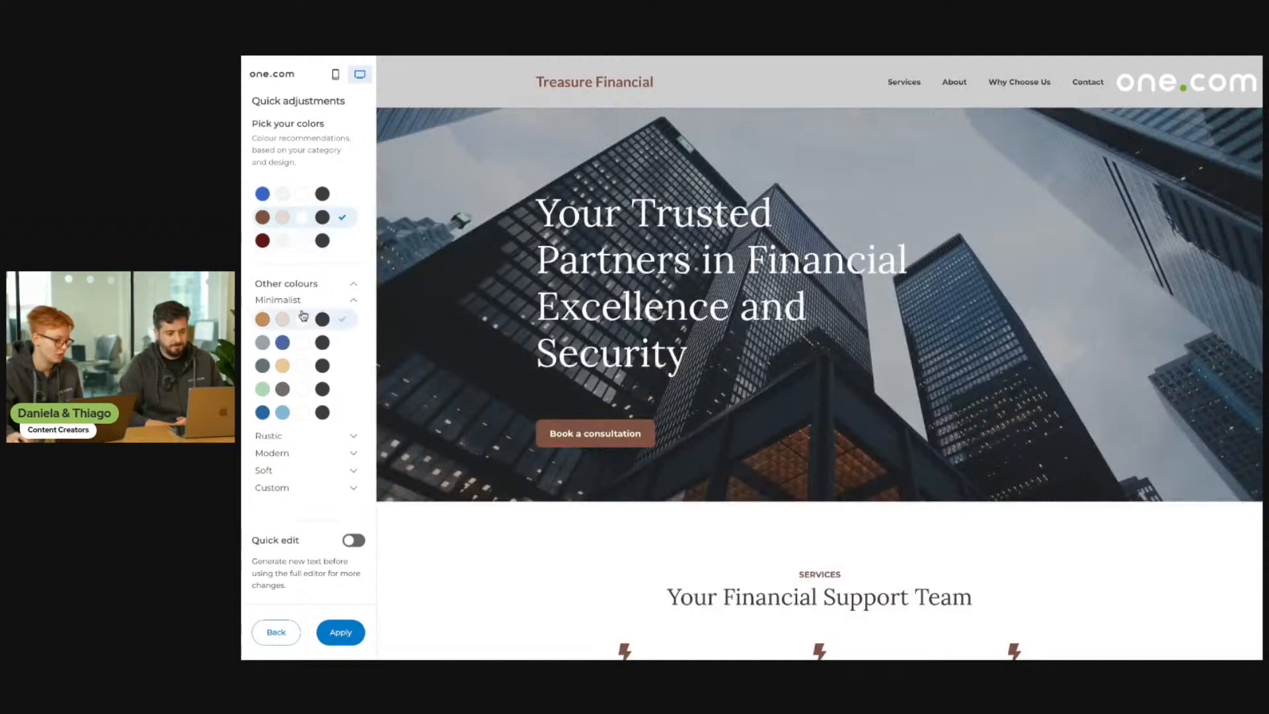
click(299, 316)
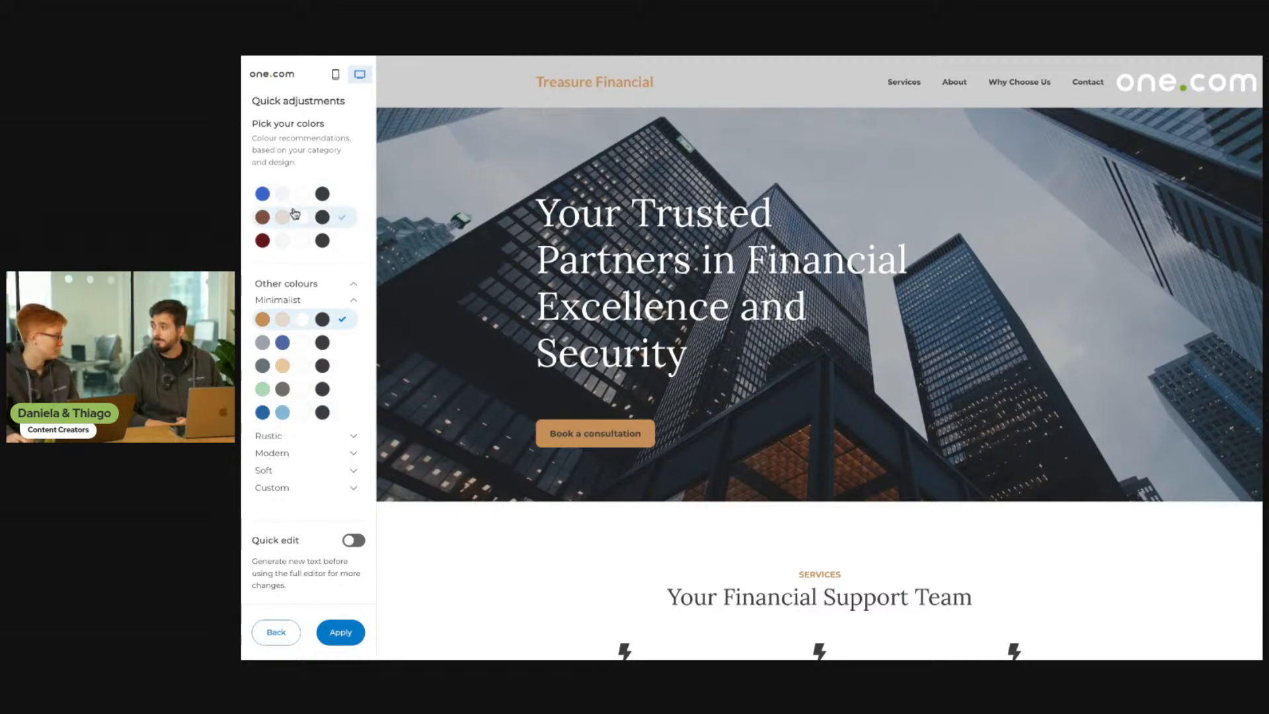
scroll(436, 324, down, 1)
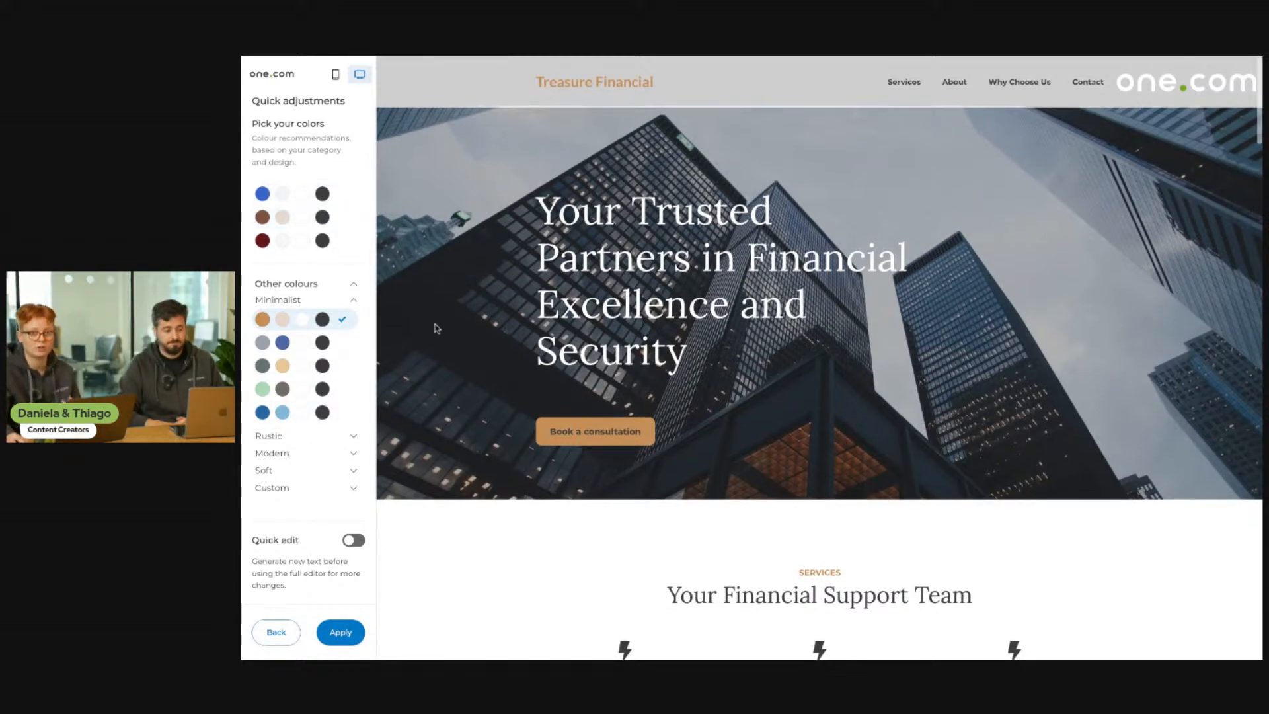
- Edit the custom colour theme and set its main colour to the suggested blue, 4555FF
click(354, 489)
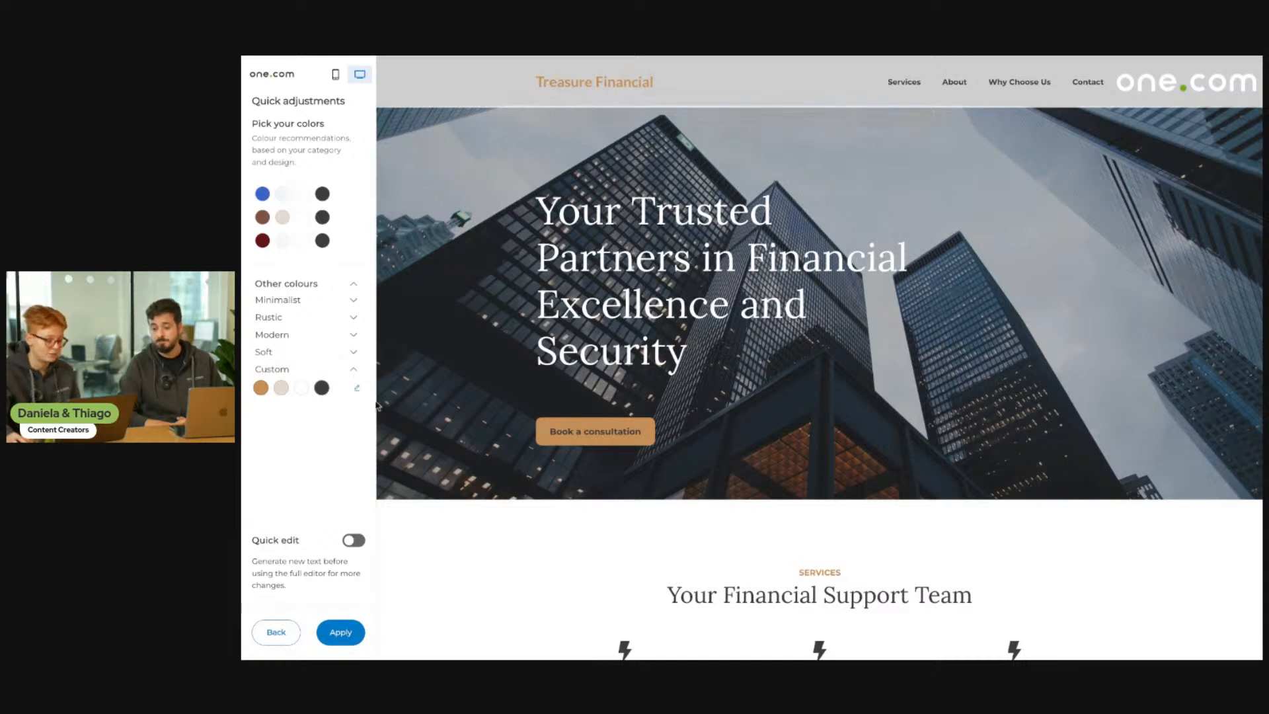
click(358, 390)
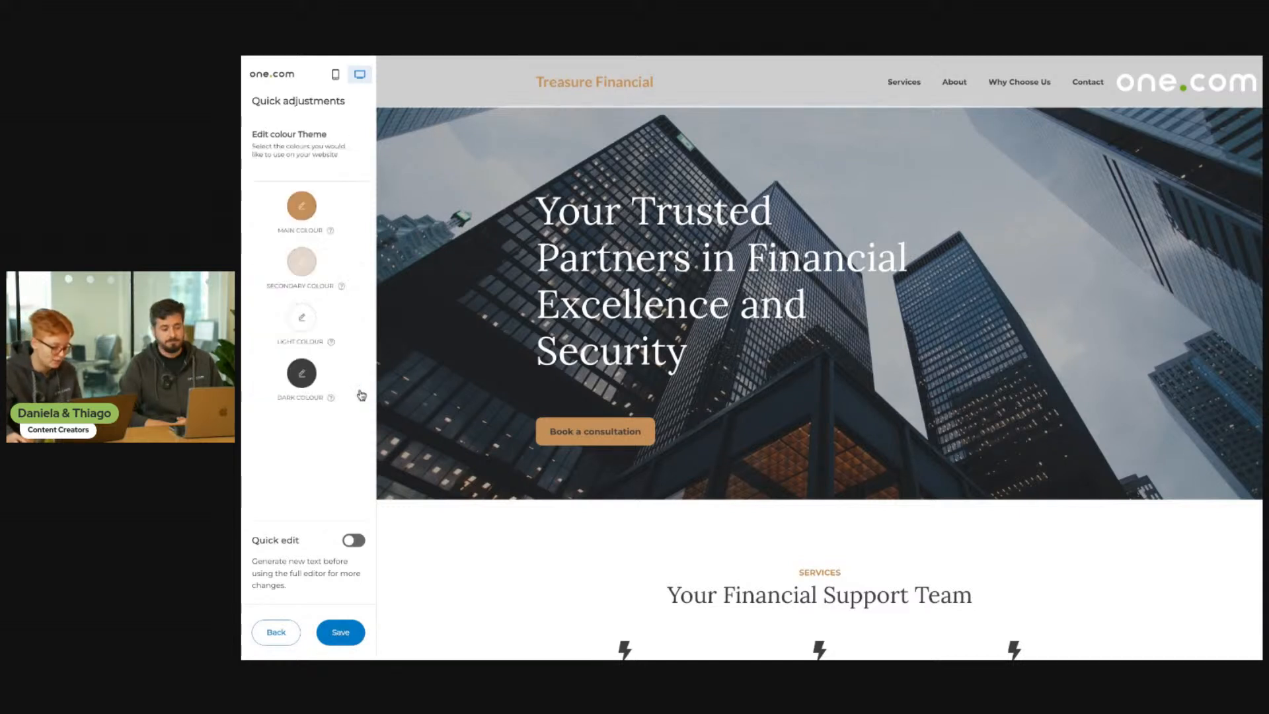
click(304, 218)
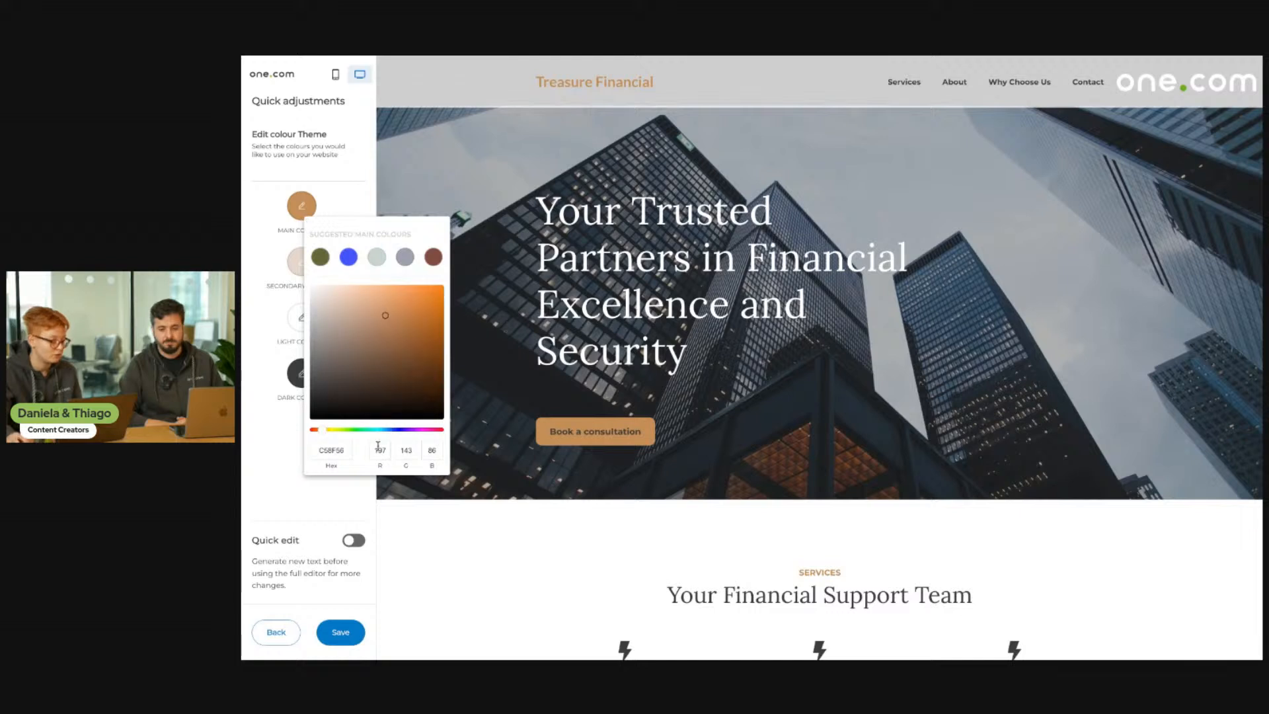
click(319, 505)
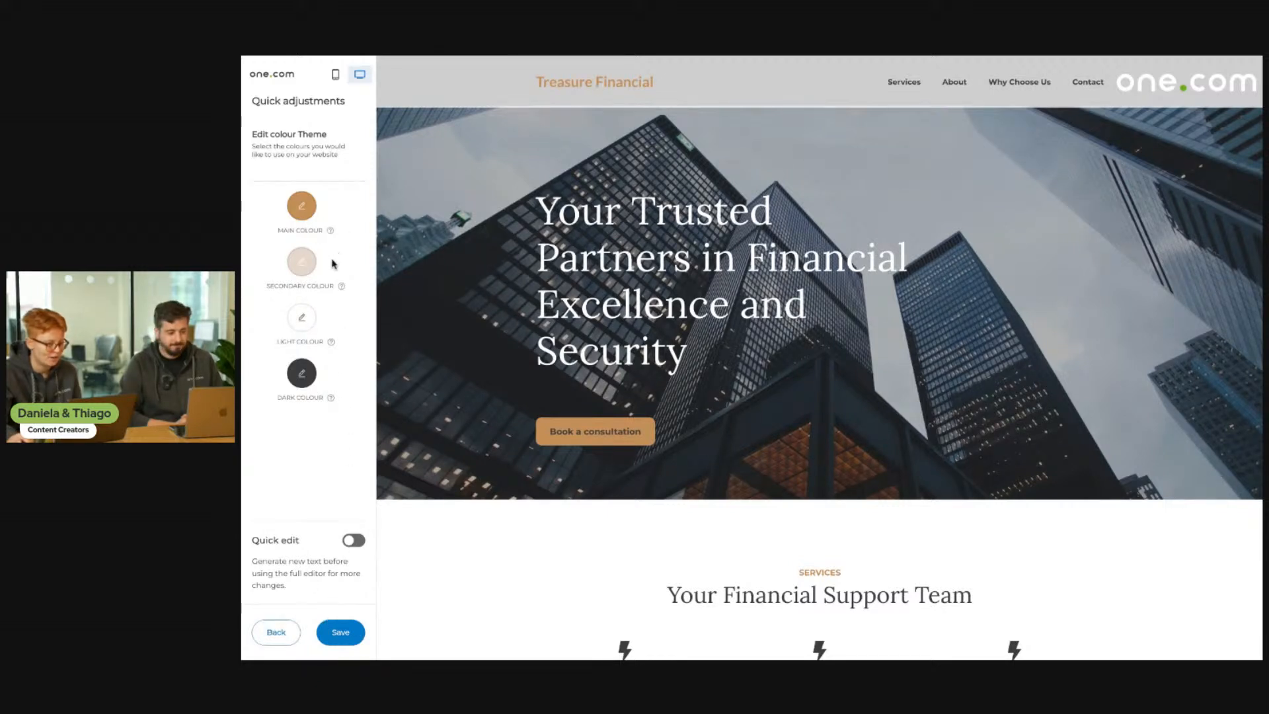
click(302, 206)
click(349, 248)
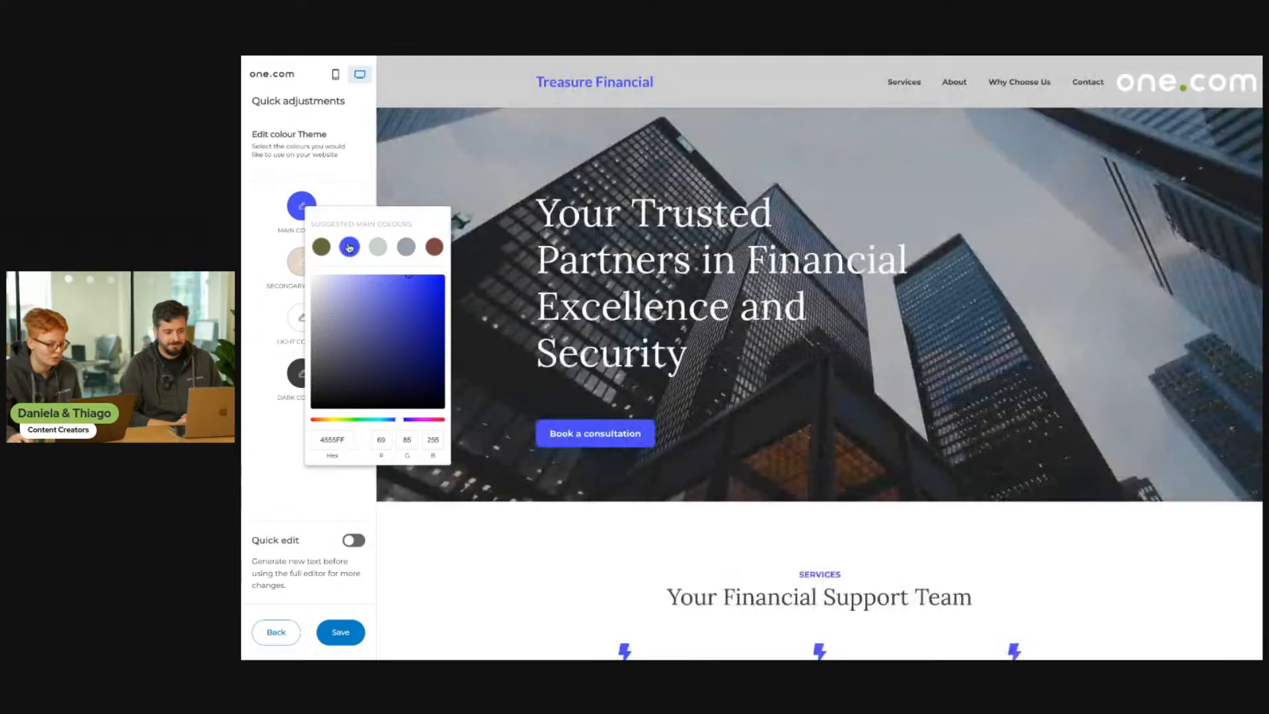
click(363, 196)
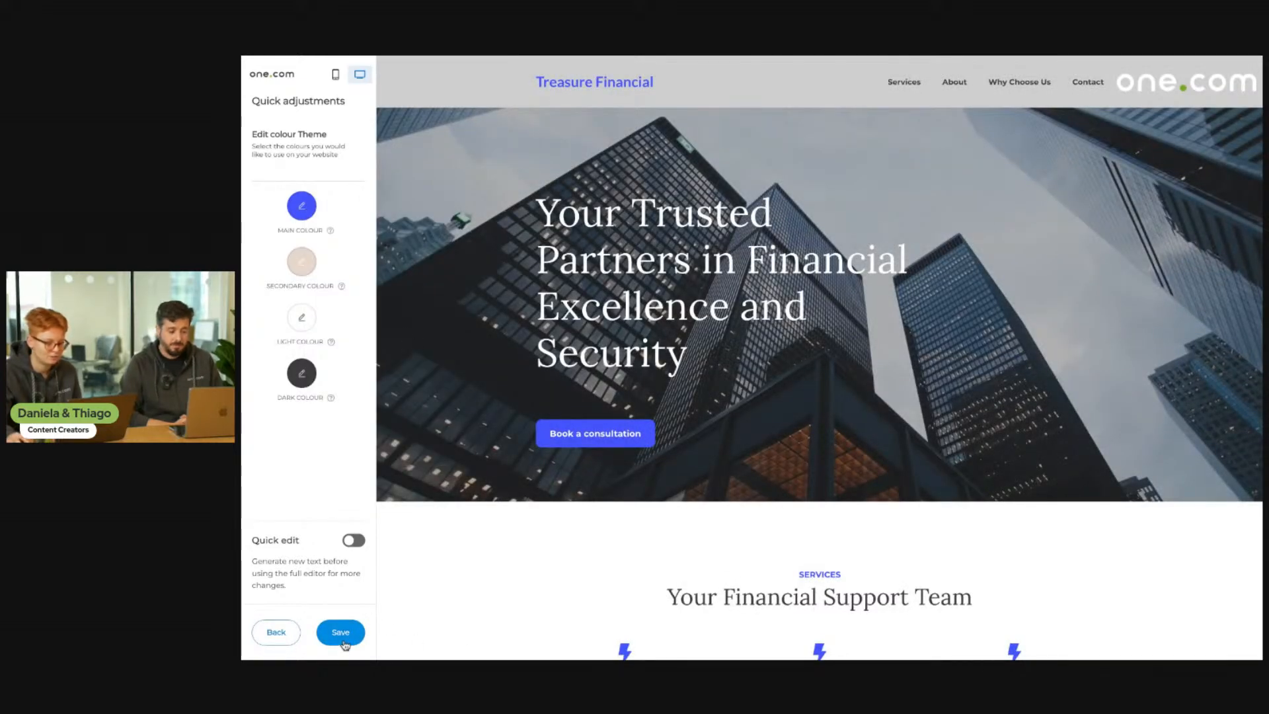
- Examine how the theme colours look in the page sections and check the suggested secondary colours
scroll(447, 580, down, 8)
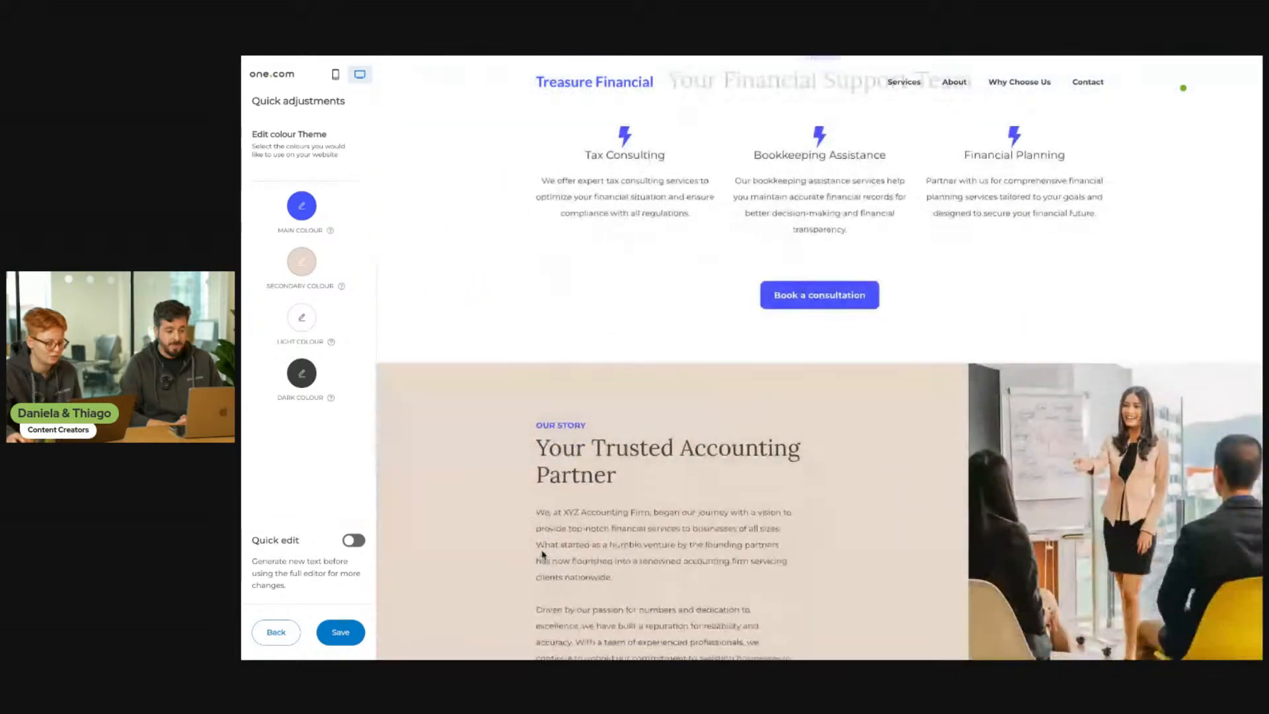
scroll(543, 554, down, 2)
scroll(449, 462, up, 1)
click(304, 272)
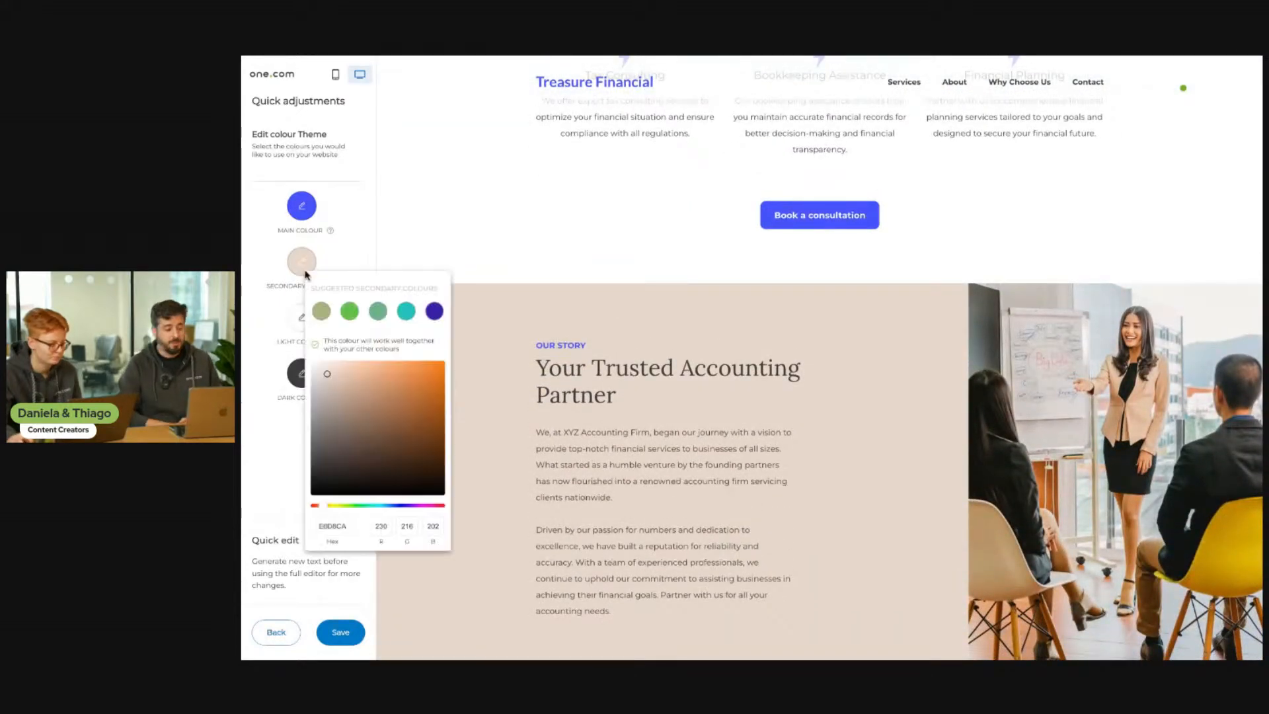
click(486, 367)
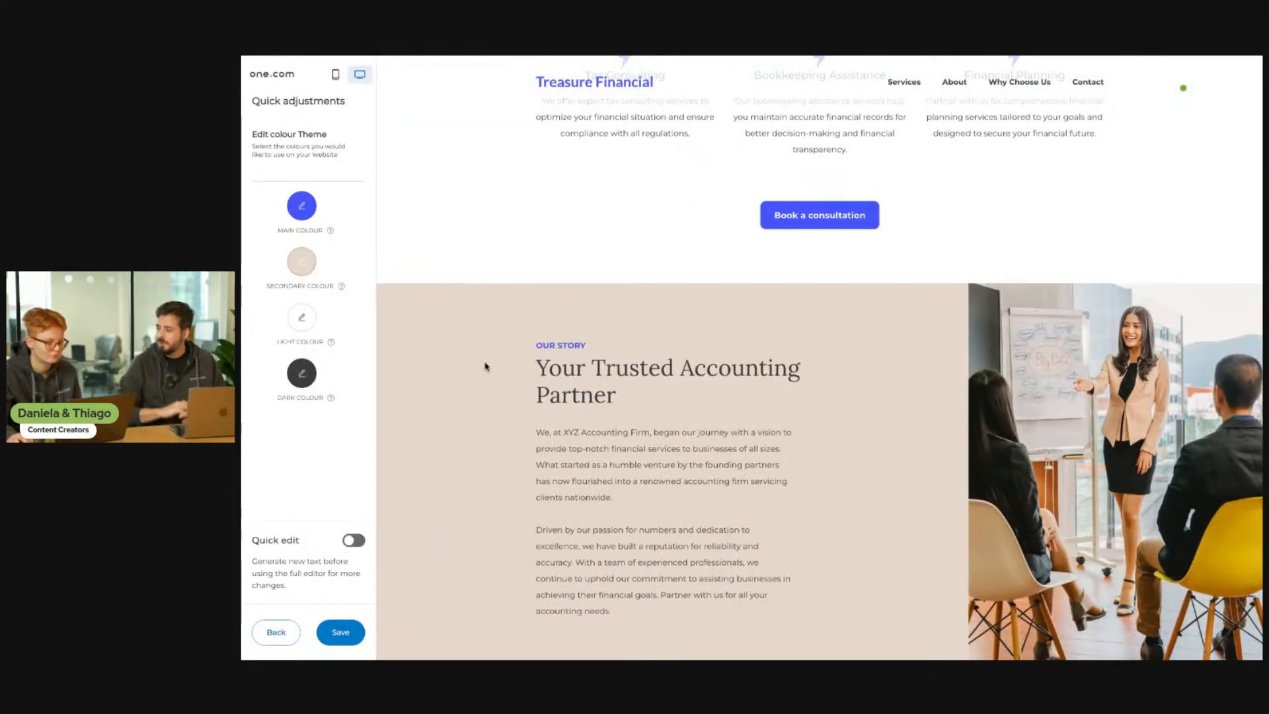
scroll(487, 363, up, 9)
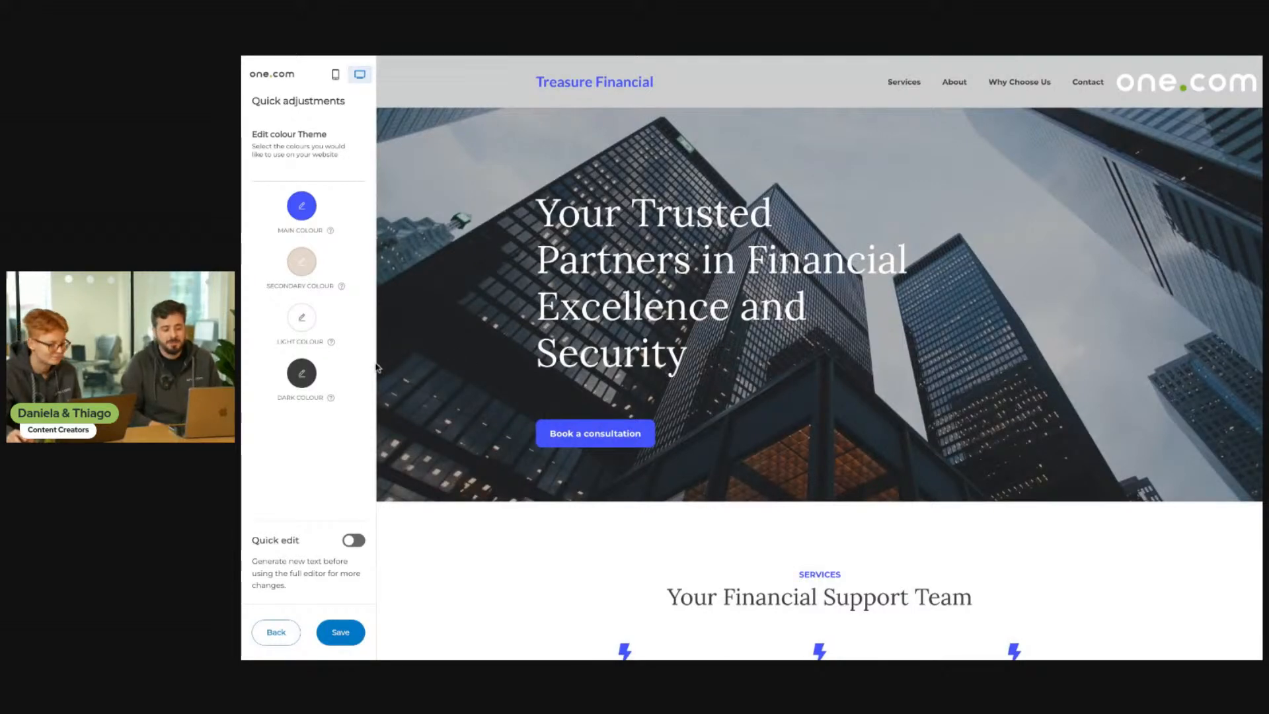
- Check the custom blue main colour on the page and save the custom colour theme
scroll(379, 373, down, 2)
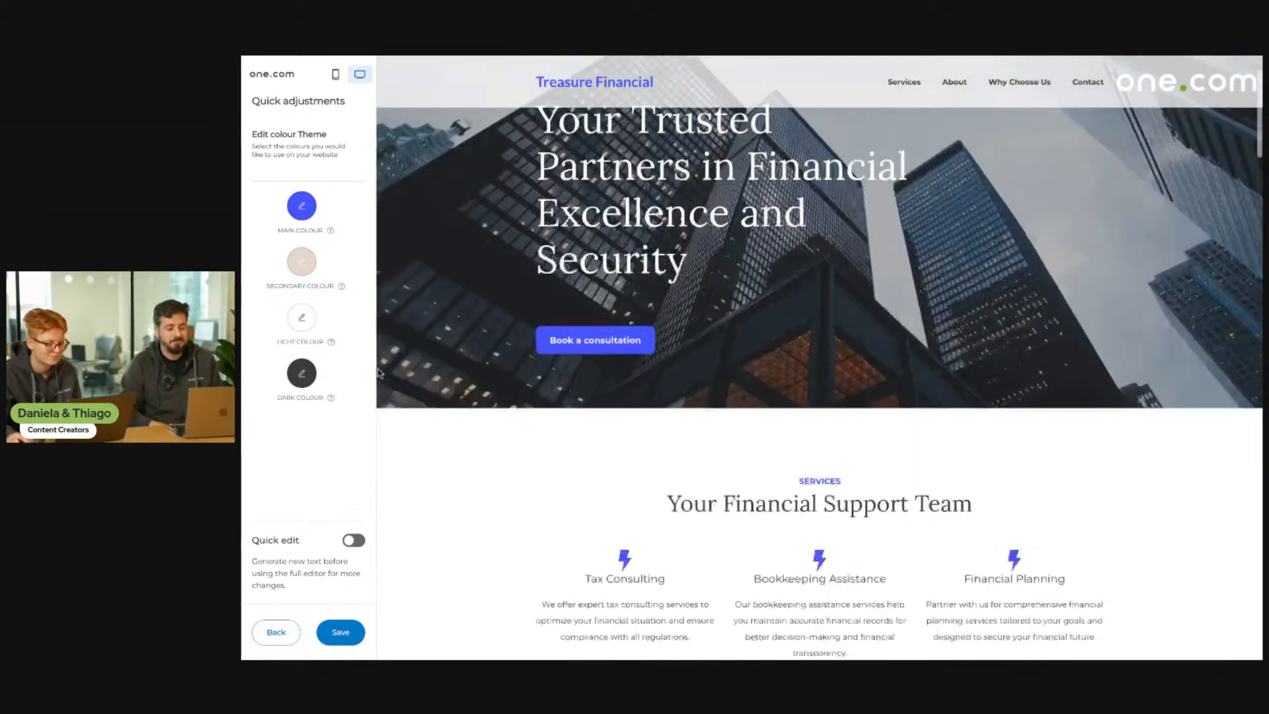
scroll(378, 372, down, 4)
scroll(378, 372, up, 4)
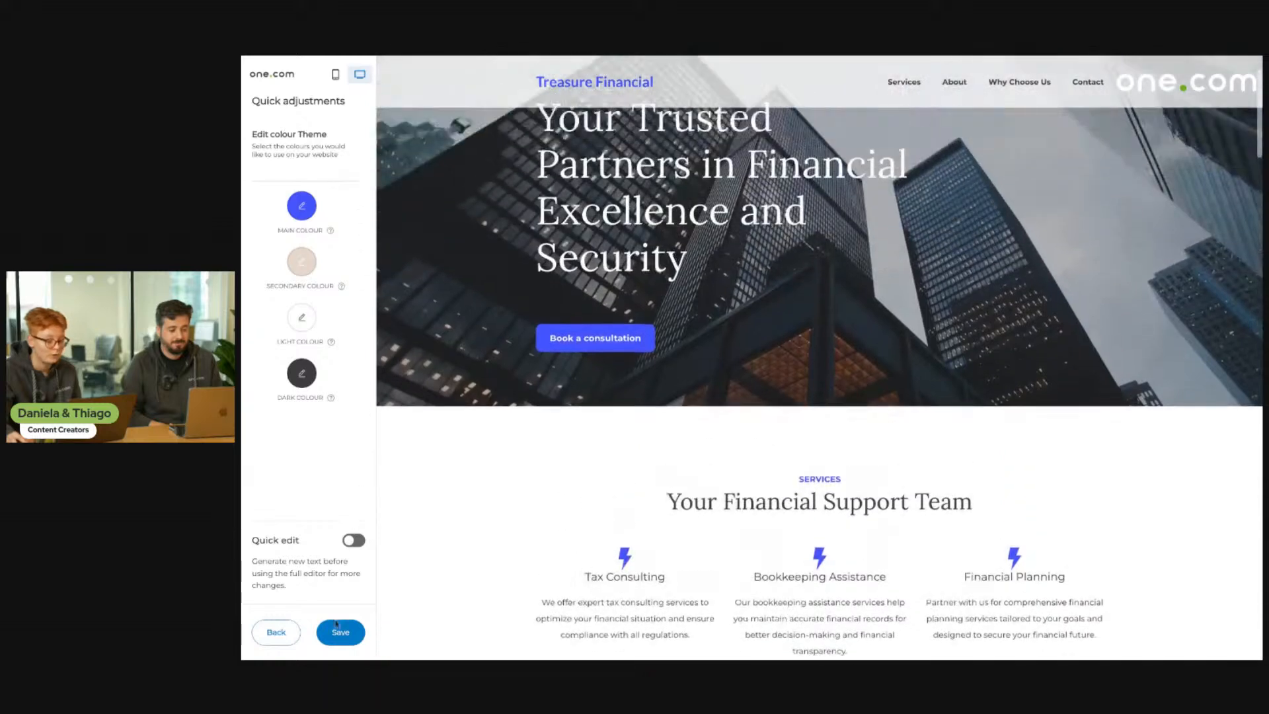
click(339, 629)
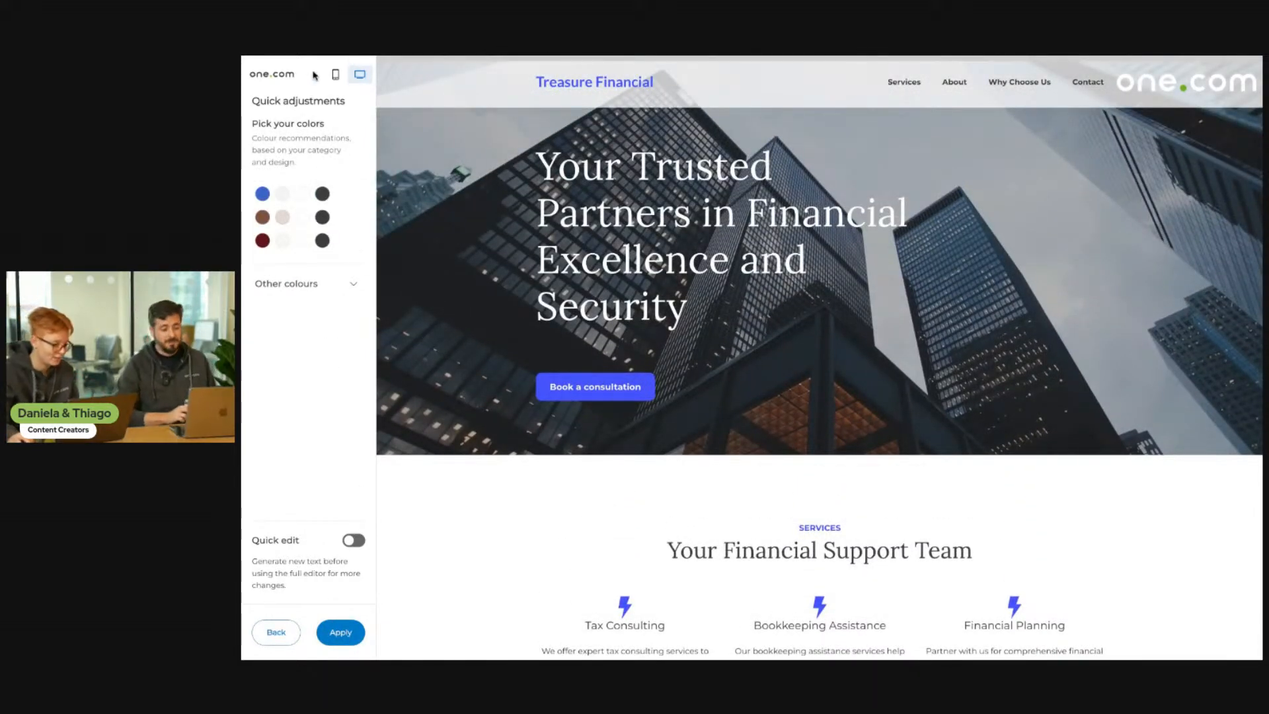
- Try the recommended blue palette and check how it looks in the services and Our Story sections
click(309, 192)
scroll(663, 389, down, 10)
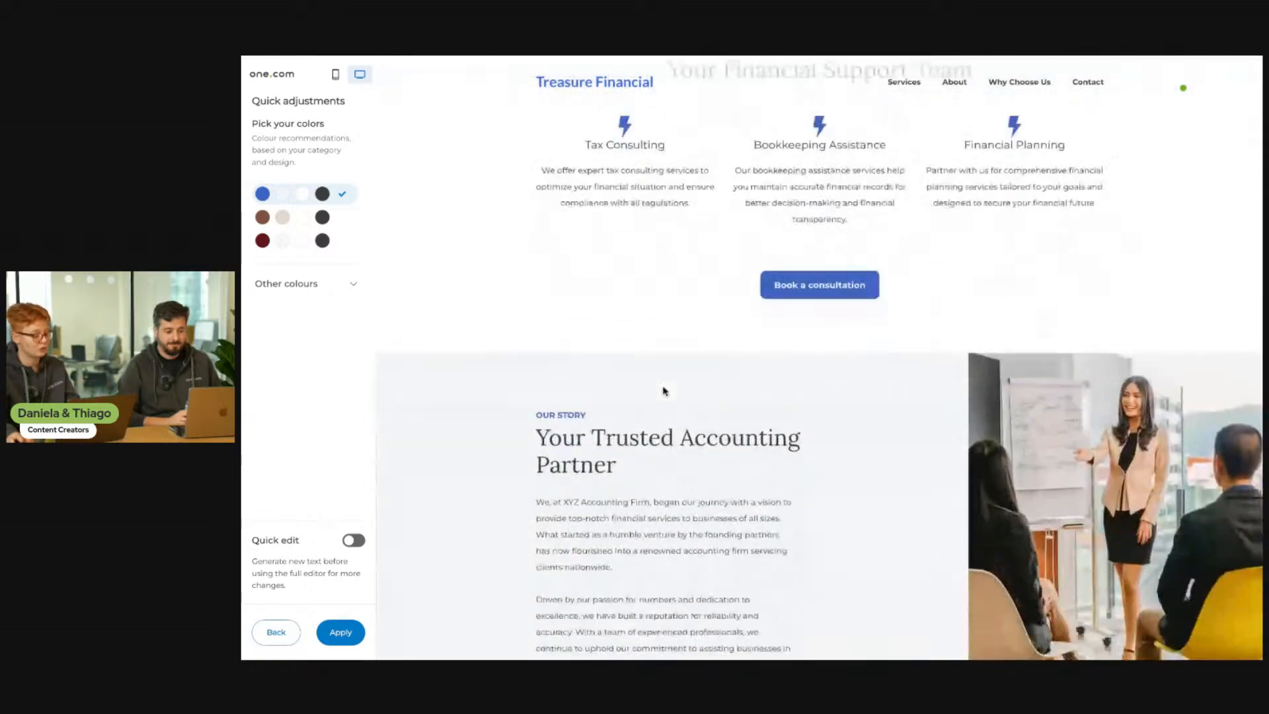
scroll(663, 390, up, 2)
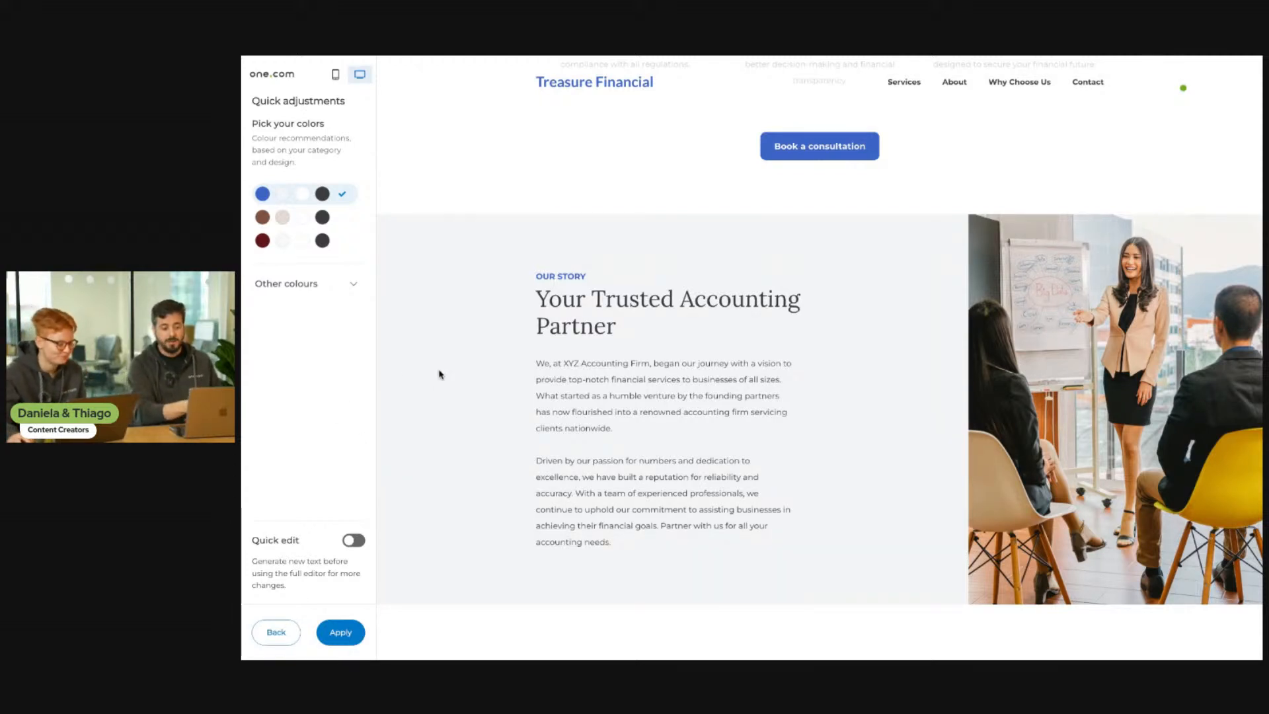
scroll(436, 362, up, 12)
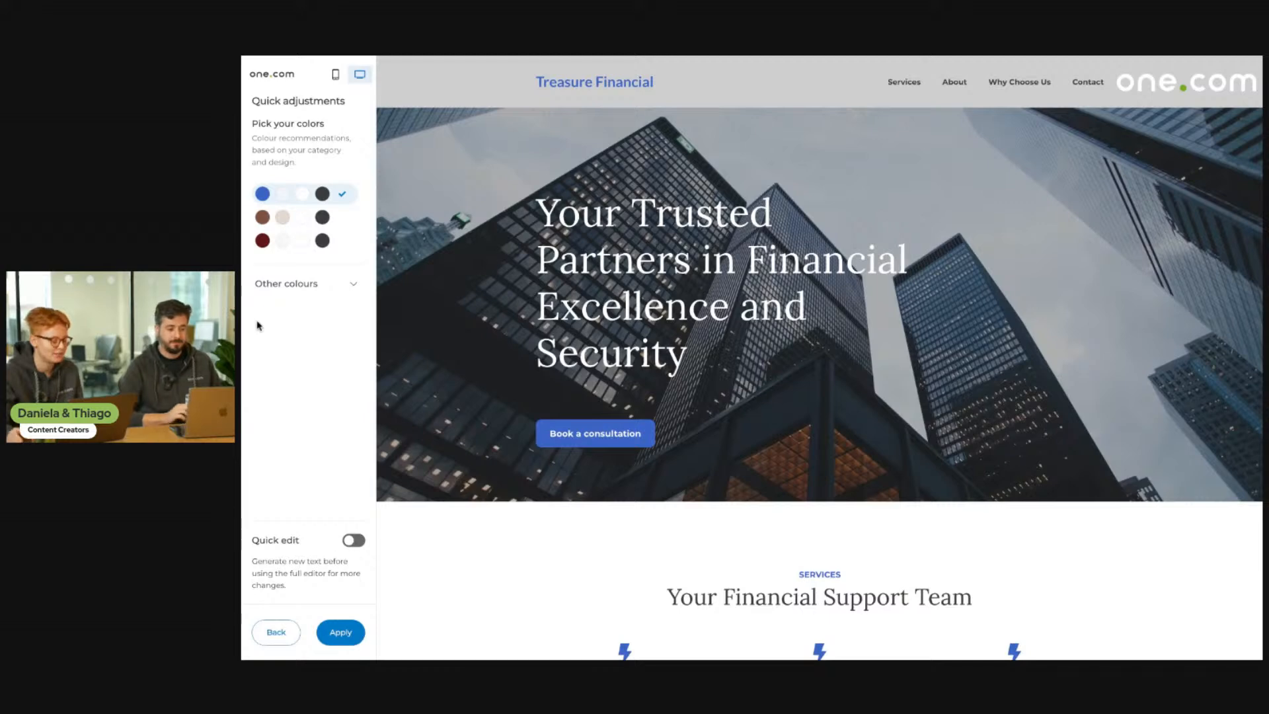
- Apply the recommended brown palette, continue to the full website editor and dismiss the welcome tour
click(300, 217)
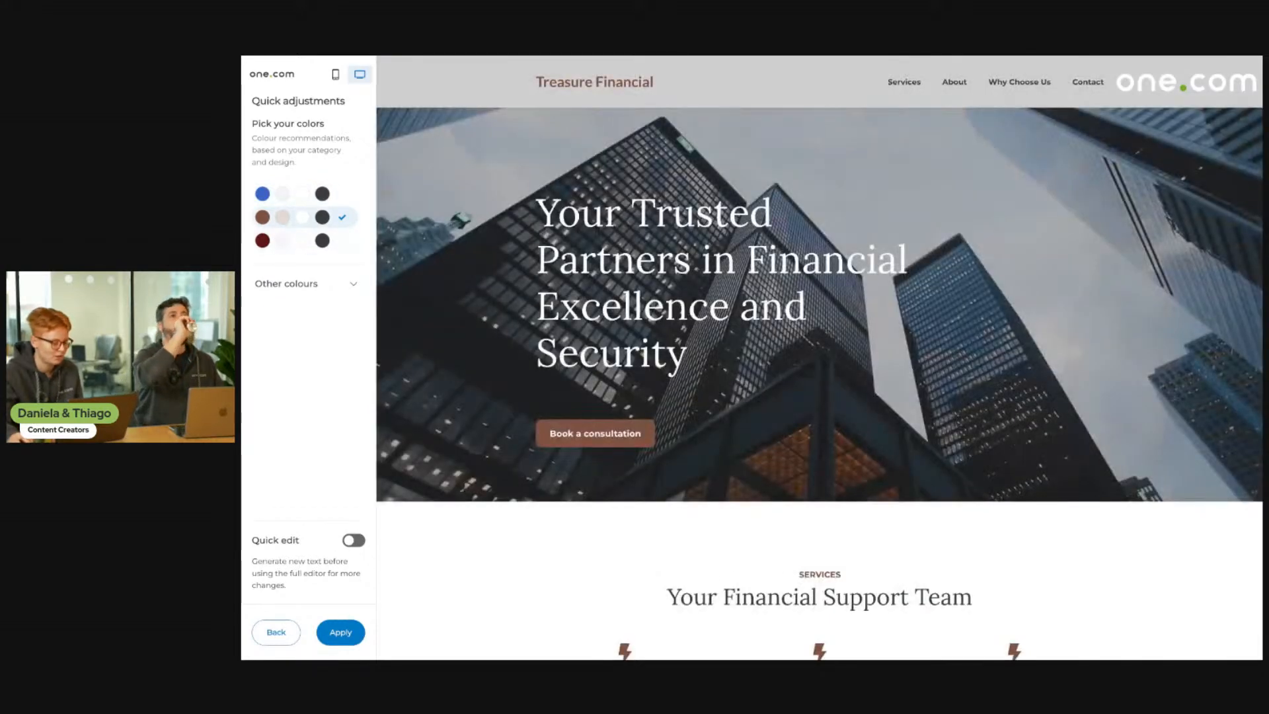
click(340, 631)
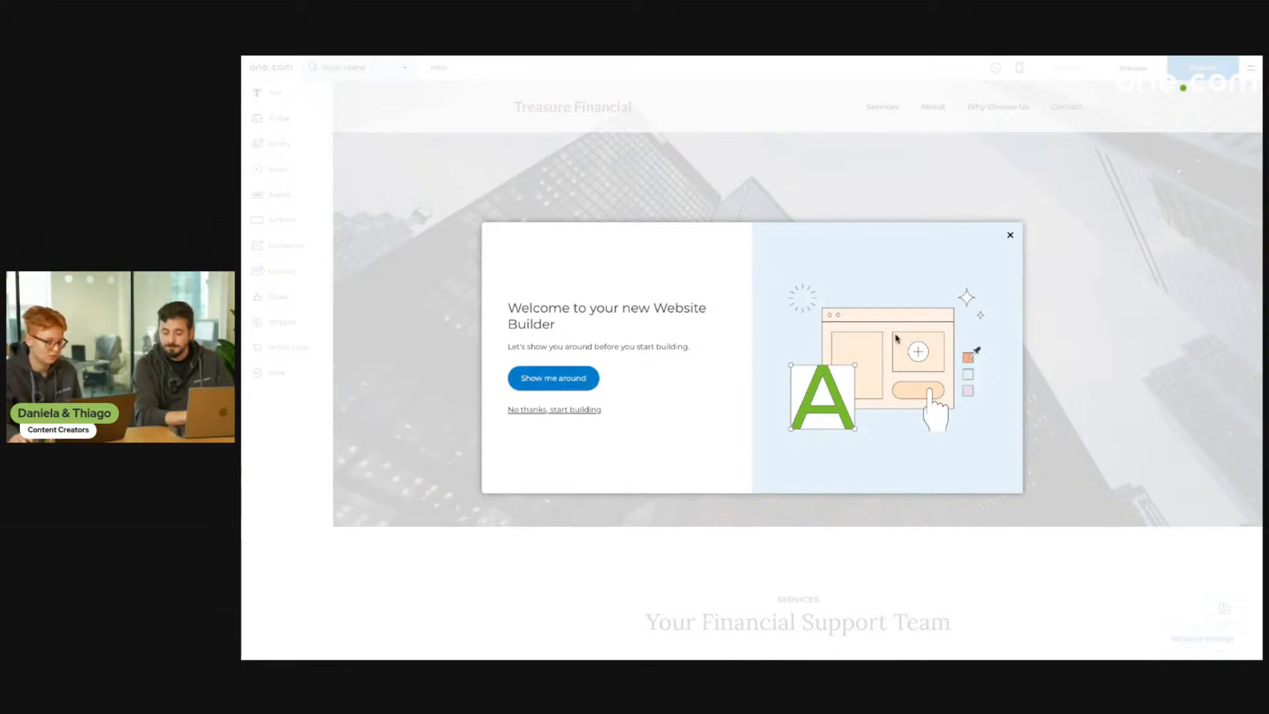
click(1011, 239)
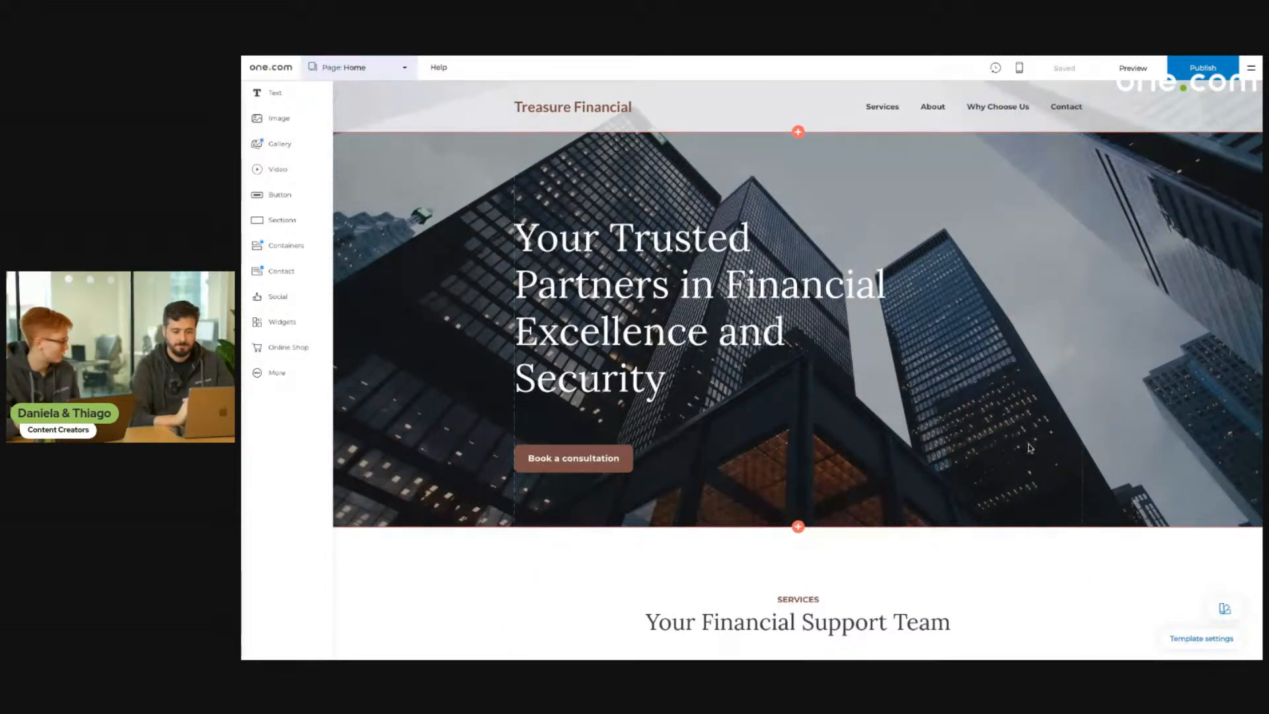
- Change the site's colour theme to the grey and blue Minimalist theme in the template settings and check it on the page
click(1224, 611)
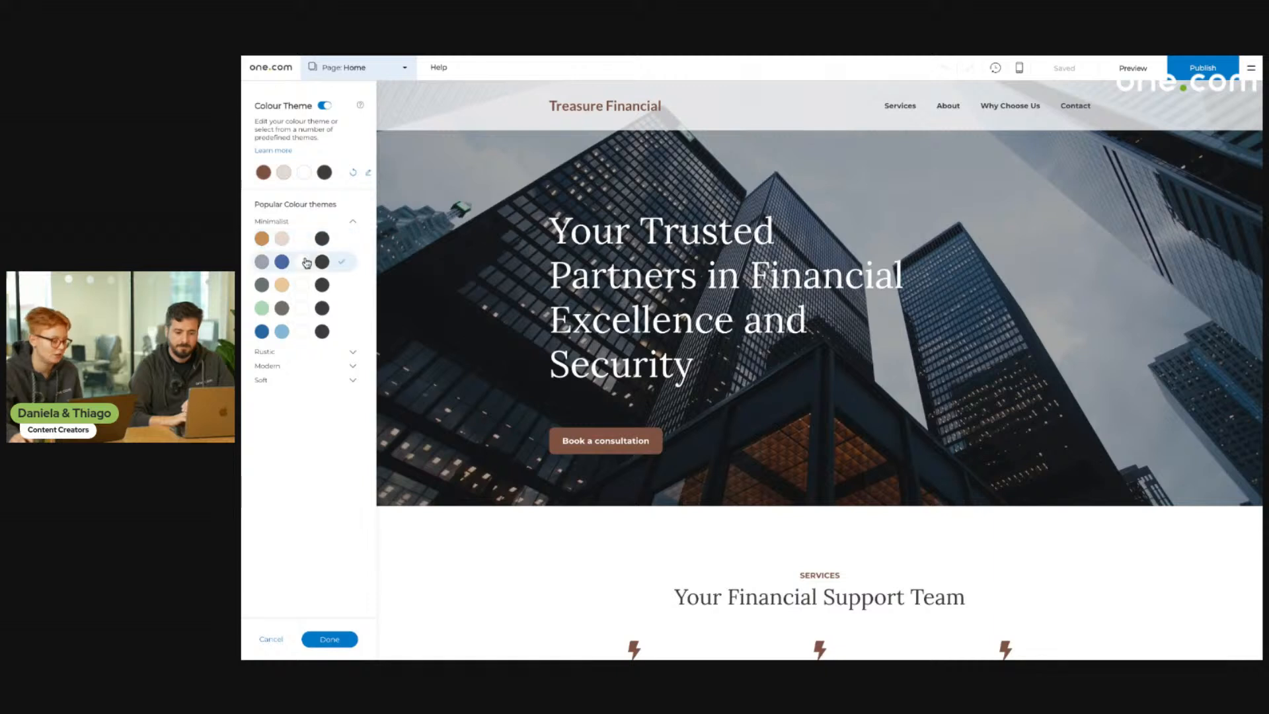
click(306, 262)
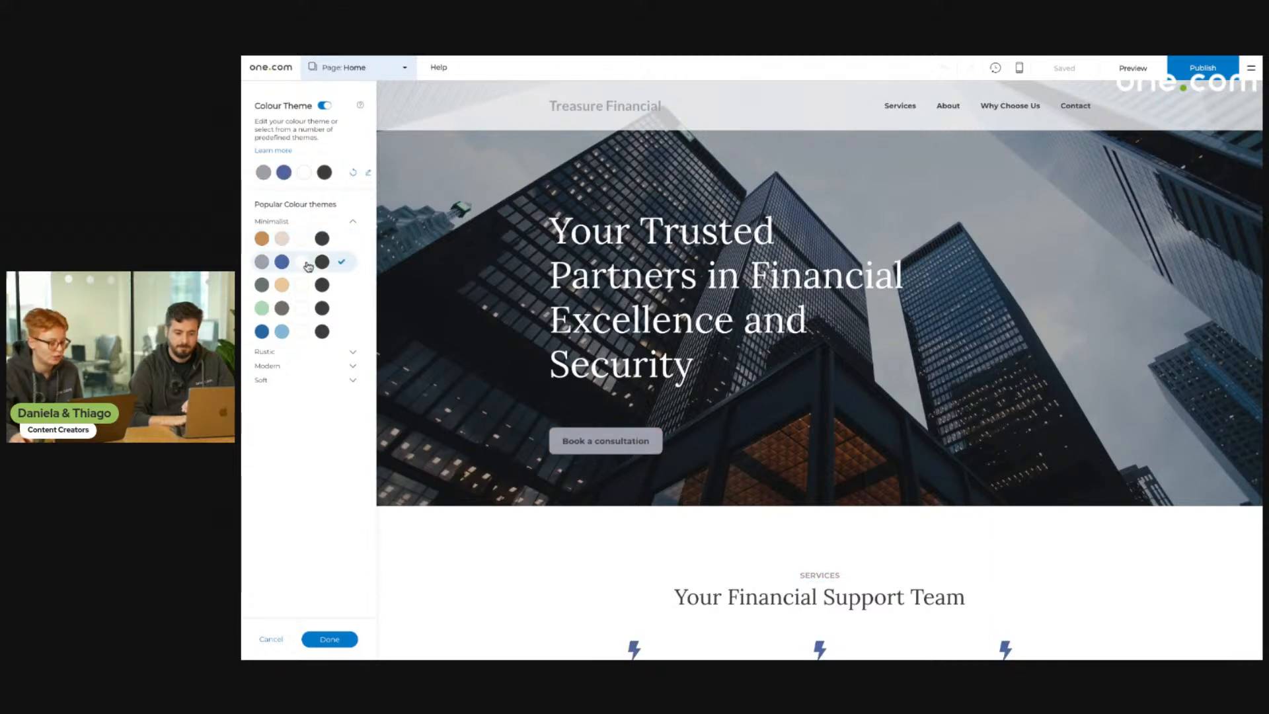
click(305, 178)
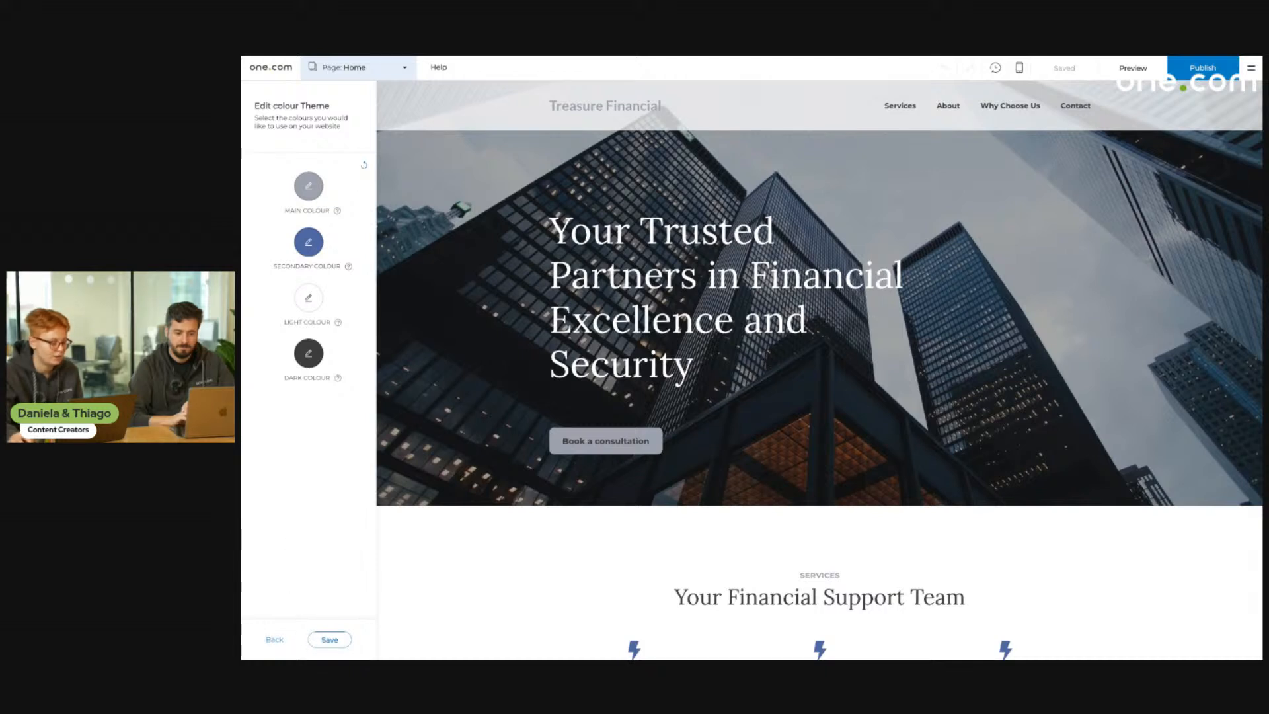
click(274, 640)
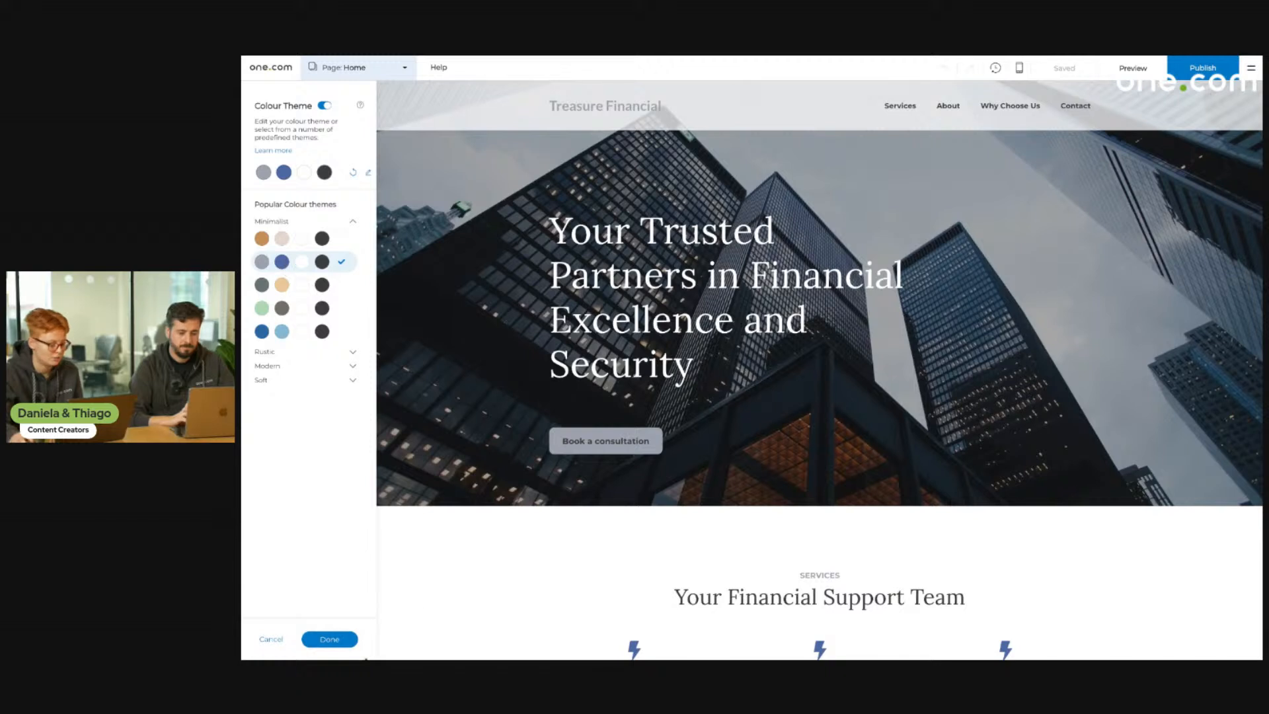
click(349, 641)
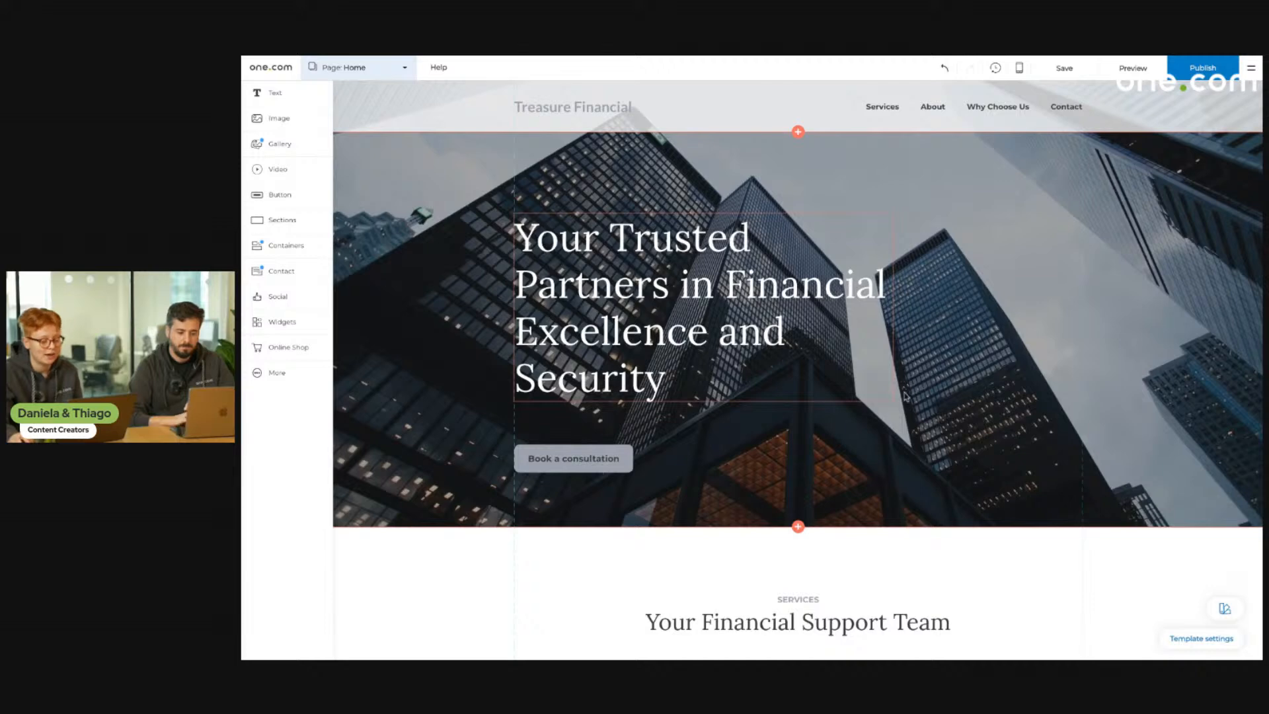
scroll(943, 416, down, 2)
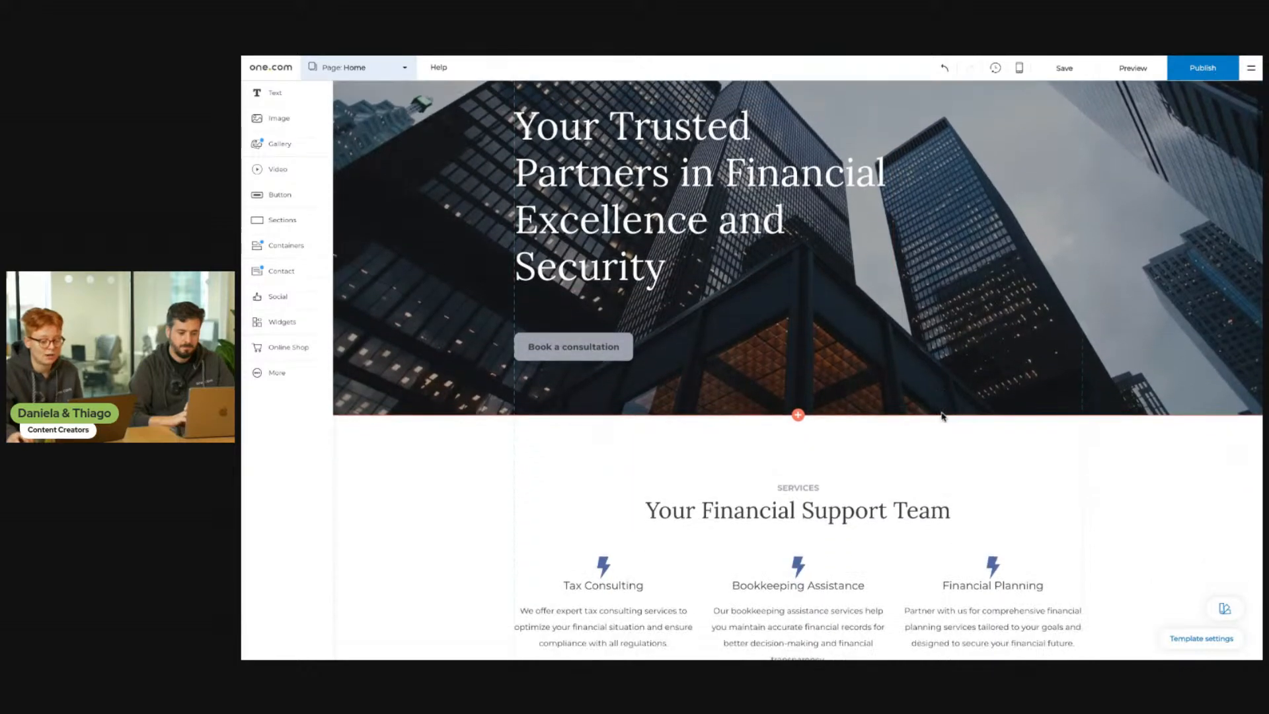
scroll(943, 416, up, 2)
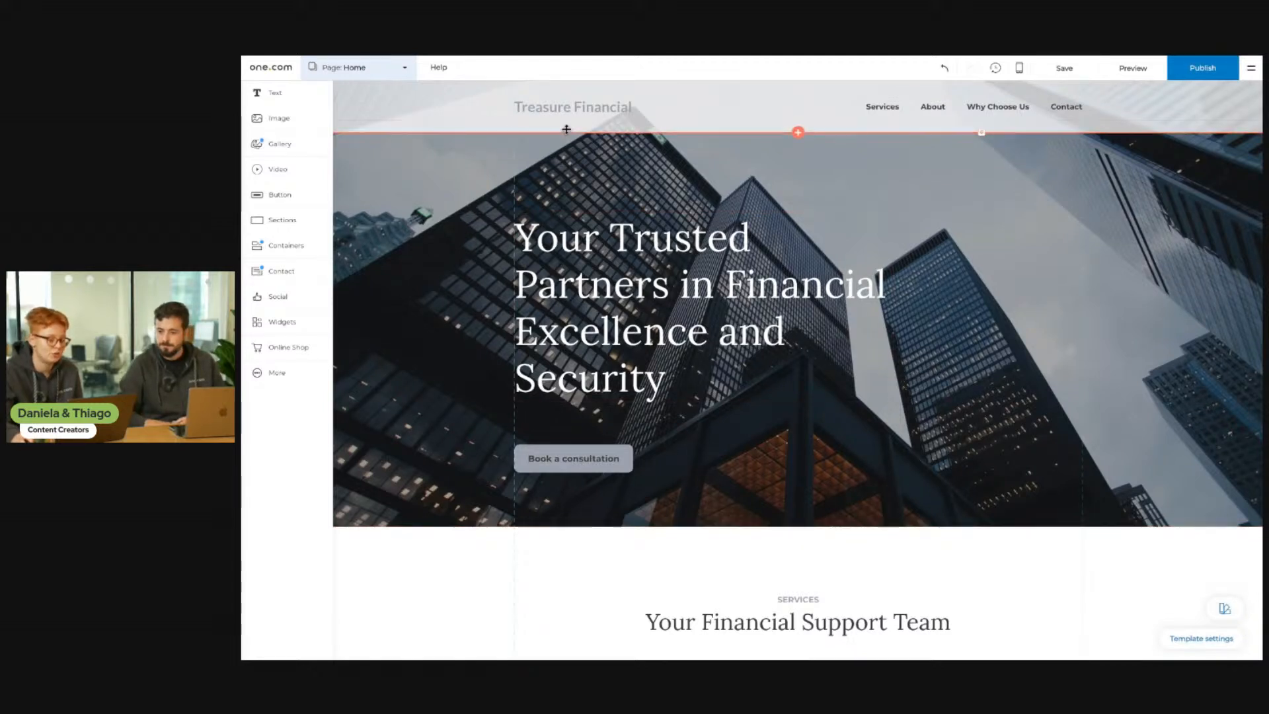
- Replace the Treasure Financial header text with the existing logo image from the web space, without overwriting the stored file
click(588, 113)
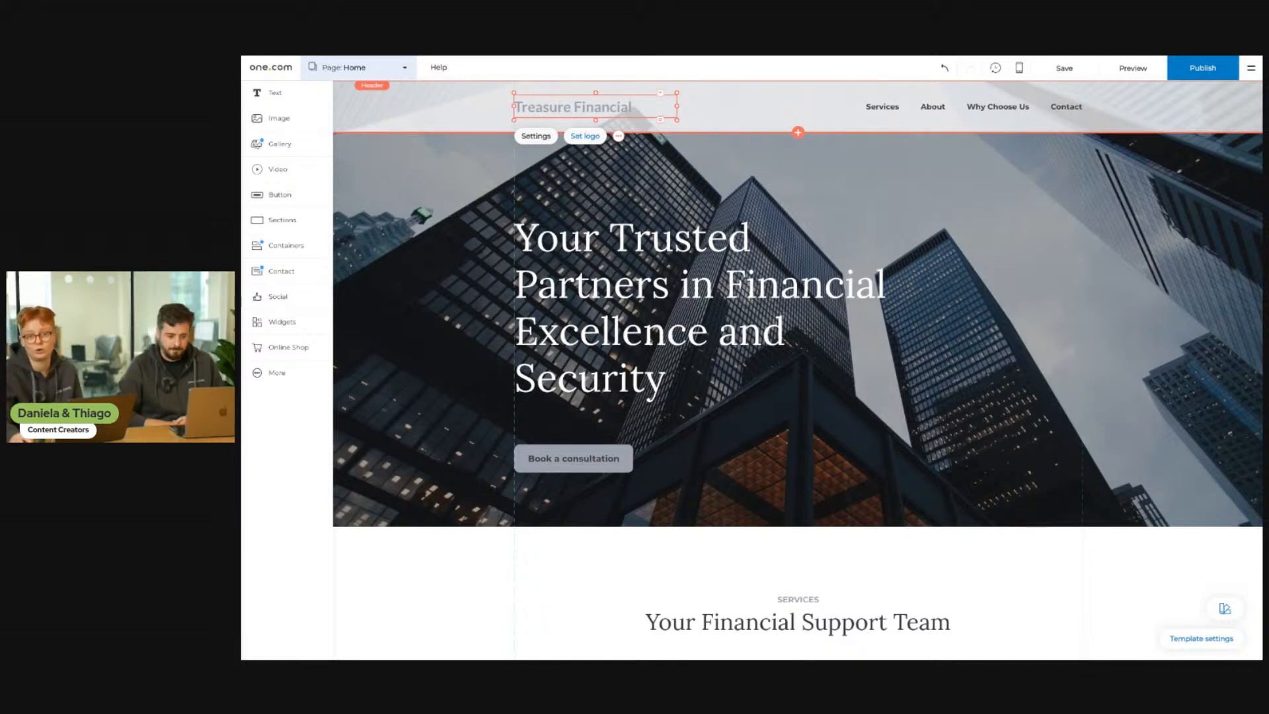
click(592, 138)
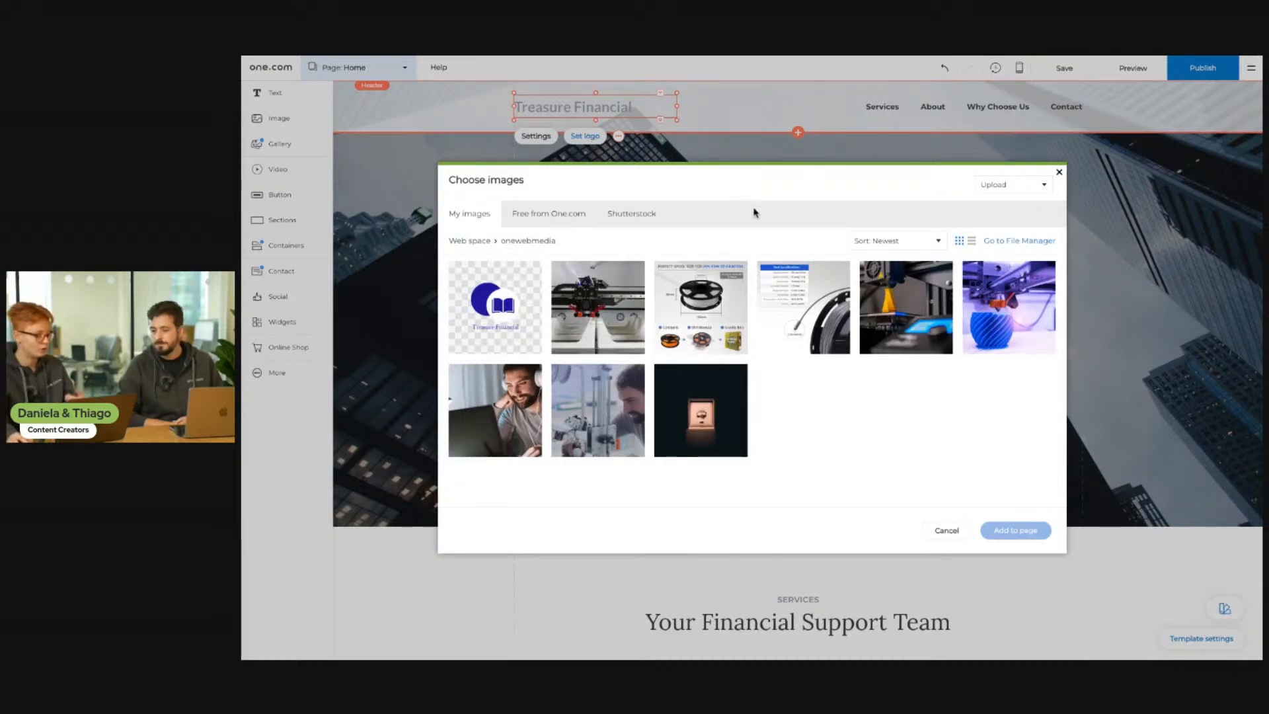
click(1002, 193)
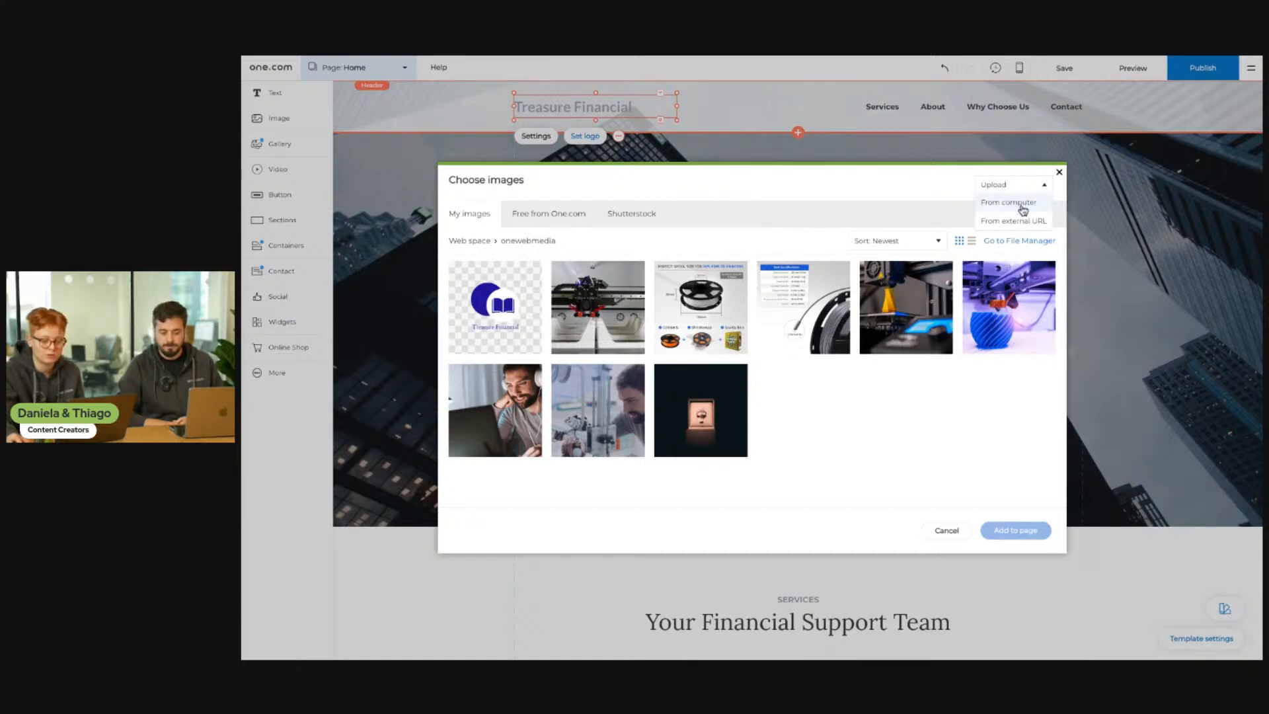
click(1021, 205)
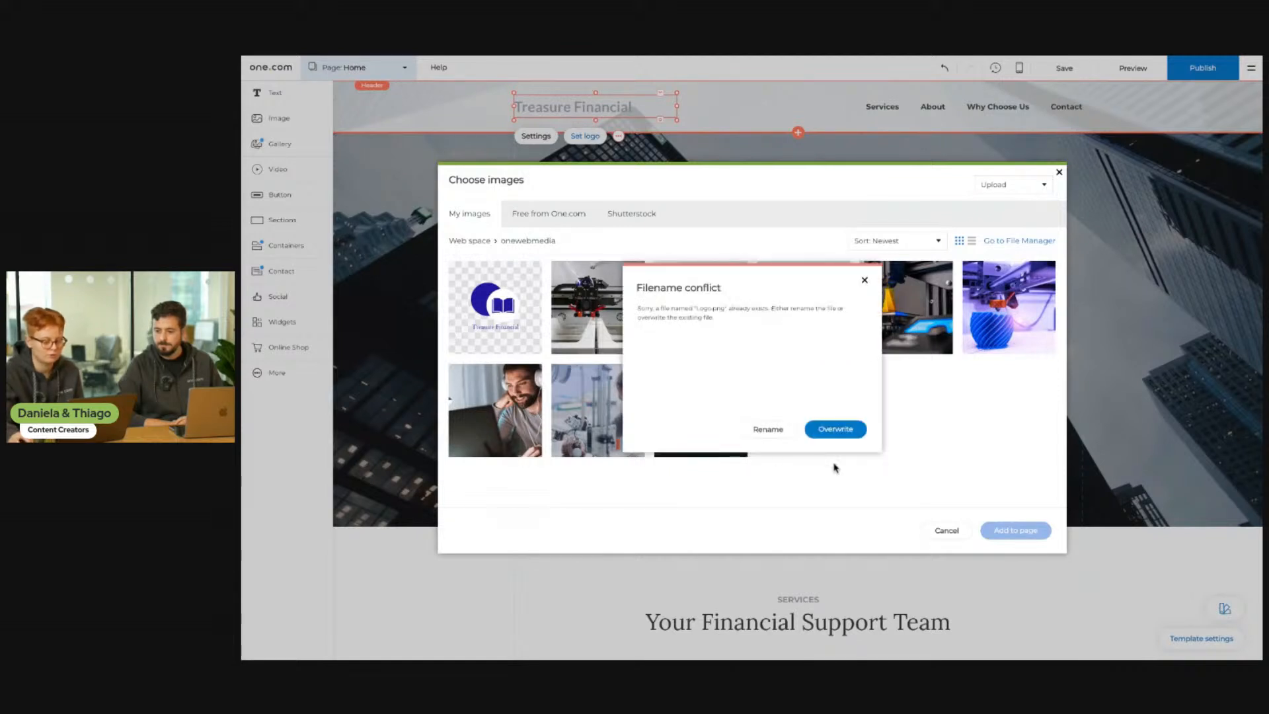
click(864, 280)
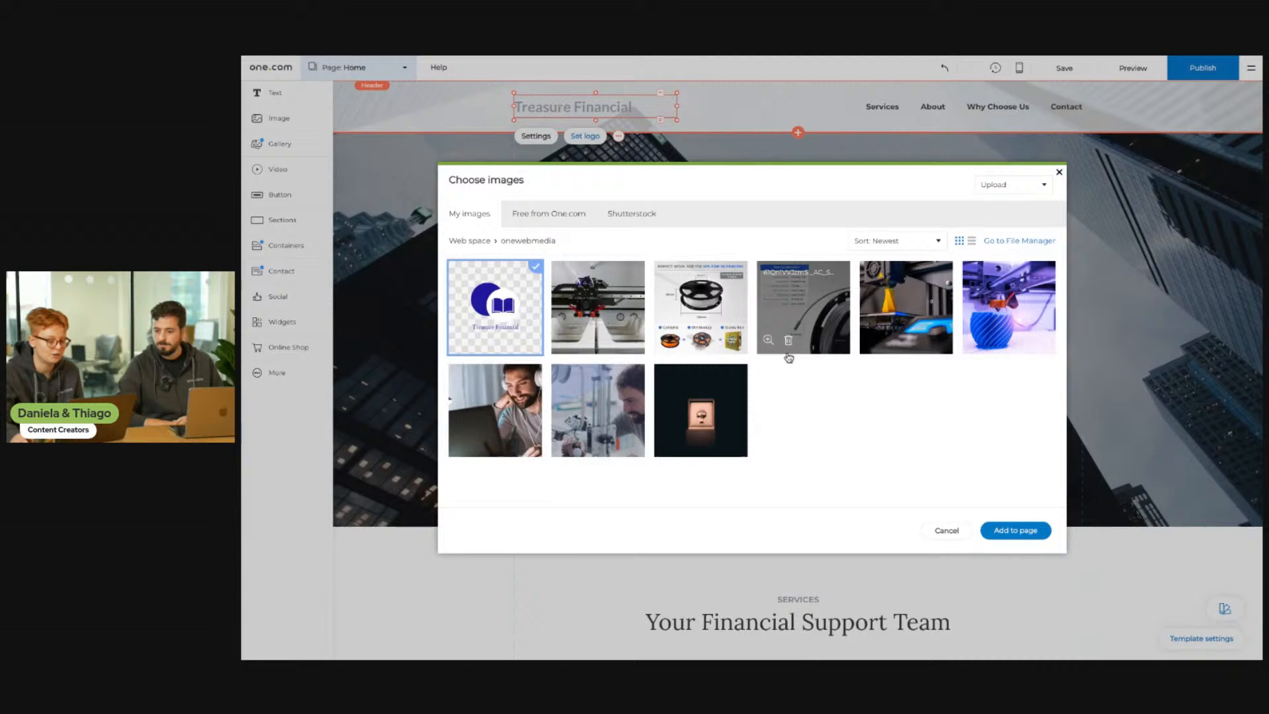
click(1011, 531)
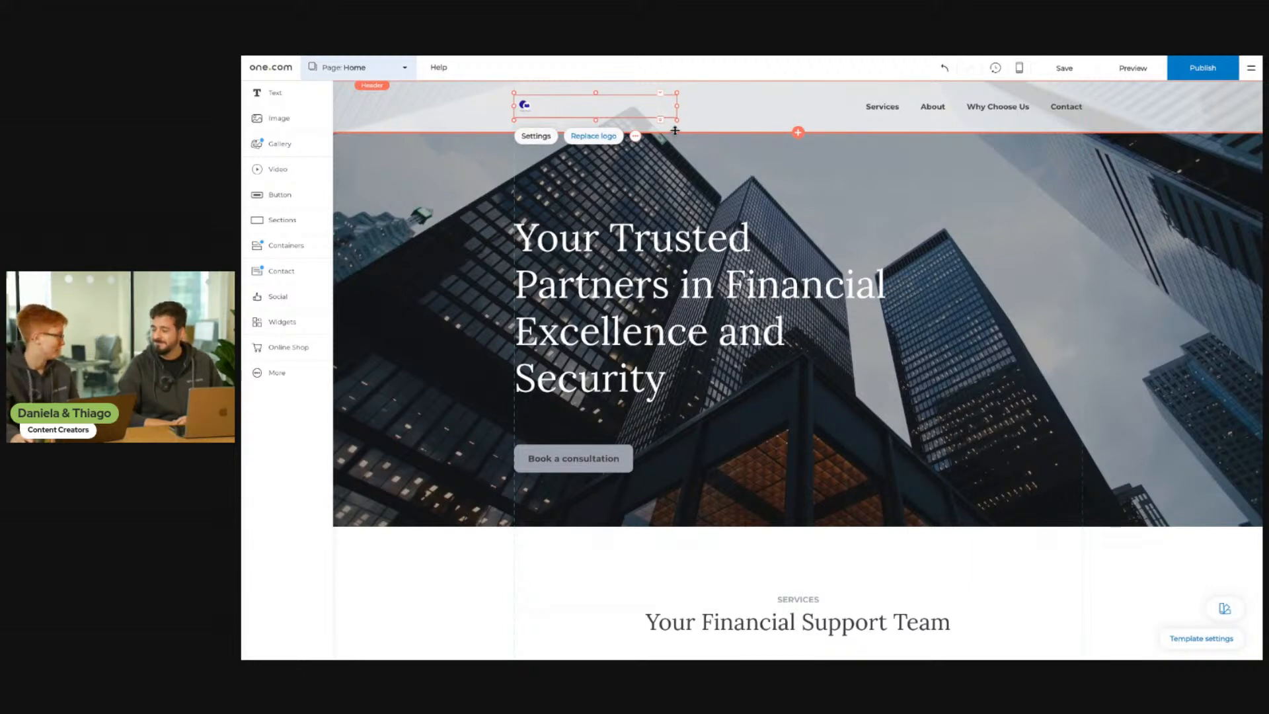
- Enlarge the header logo until it fills a taller header
drag(674, 117, 712, 139)
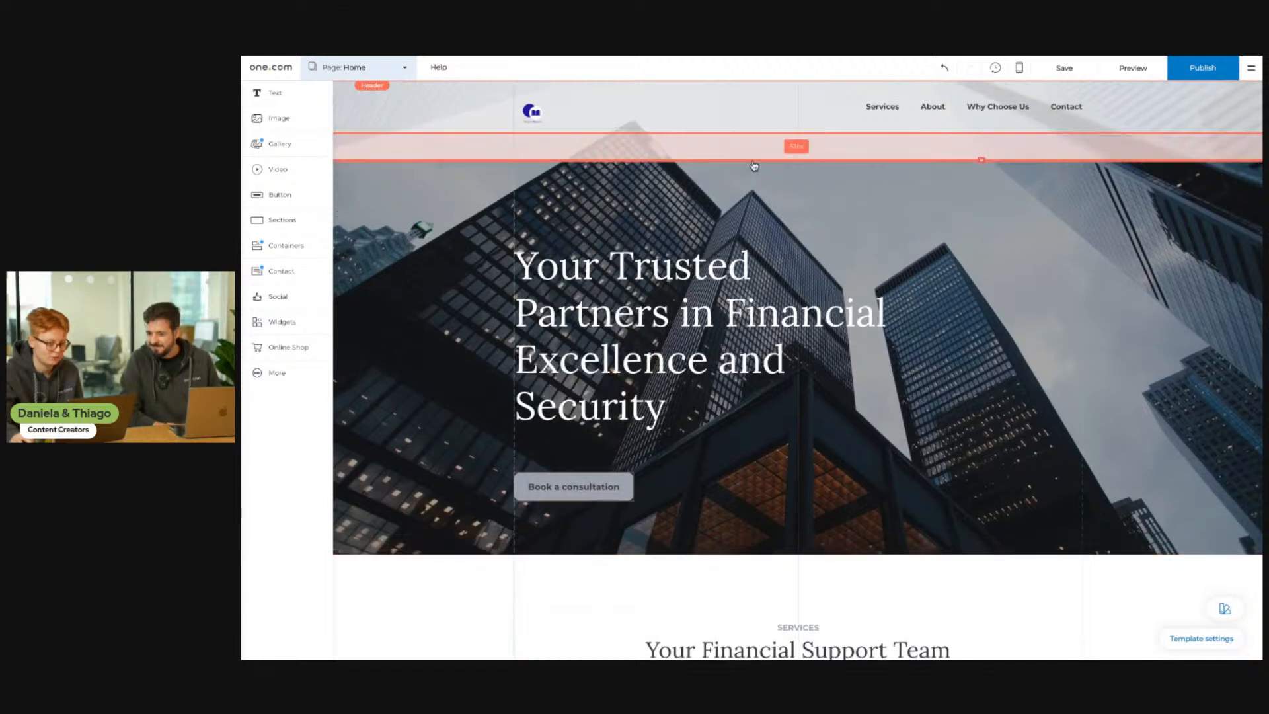
click(550, 115)
drag(705, 130, 758, 158)
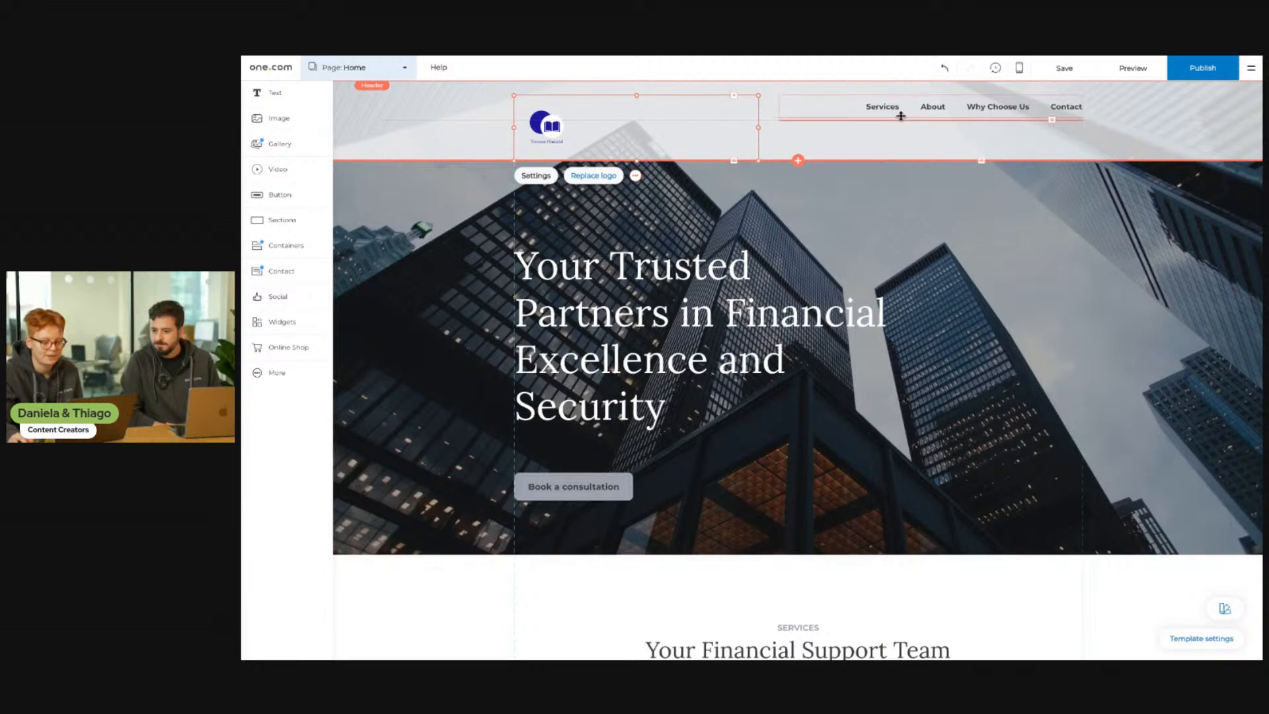
- Move the header navigation menu down to line up with the middle of the logo
click(1006, 110)
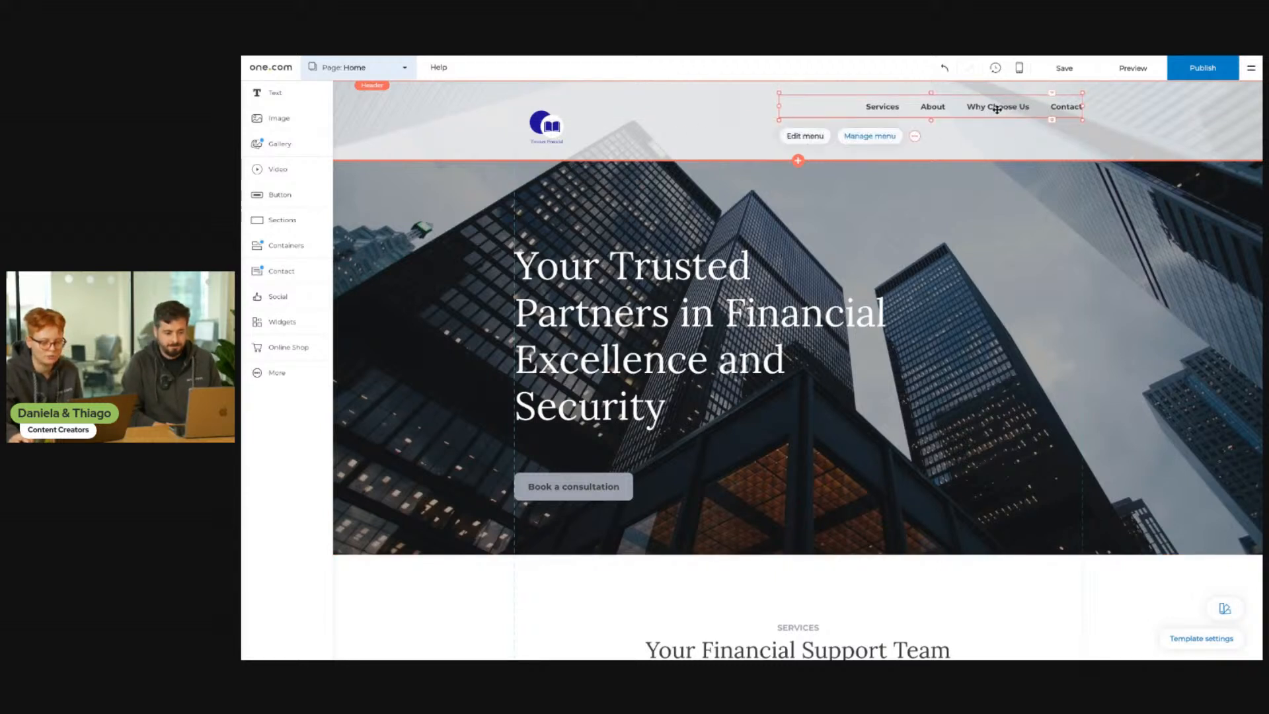
drag(1005, 110, 993, 130)
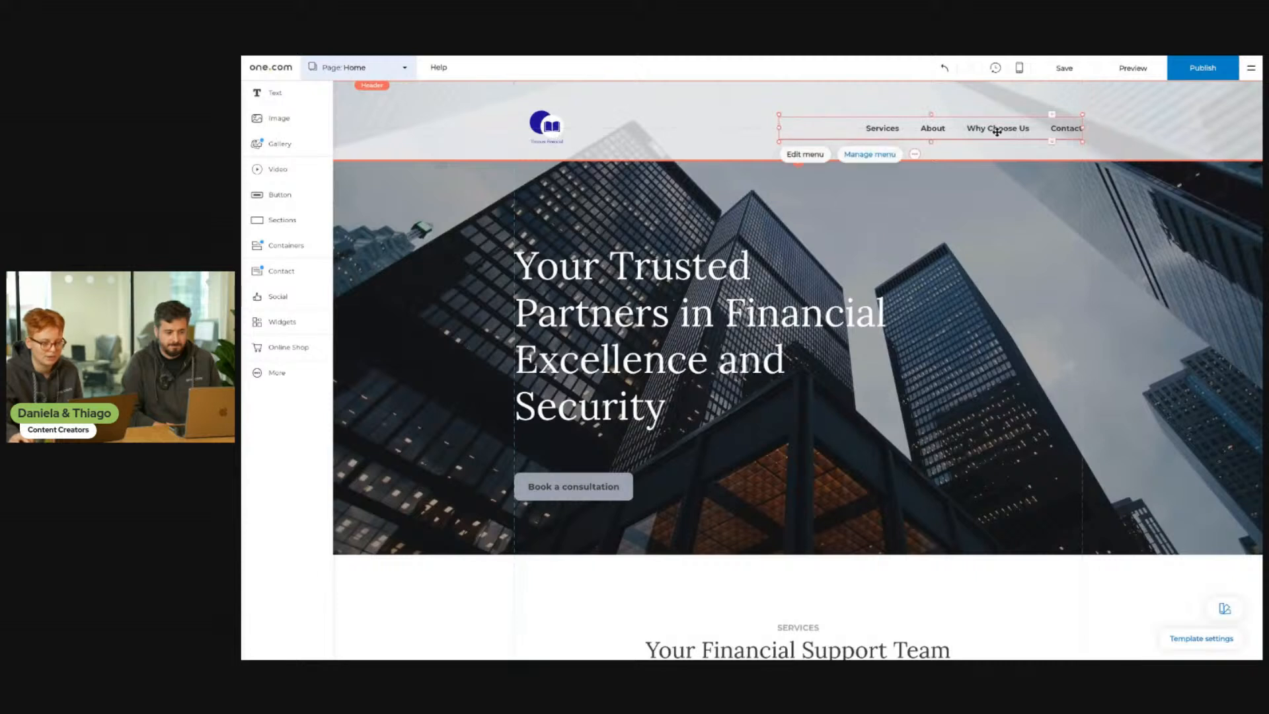
click(1040, 195)
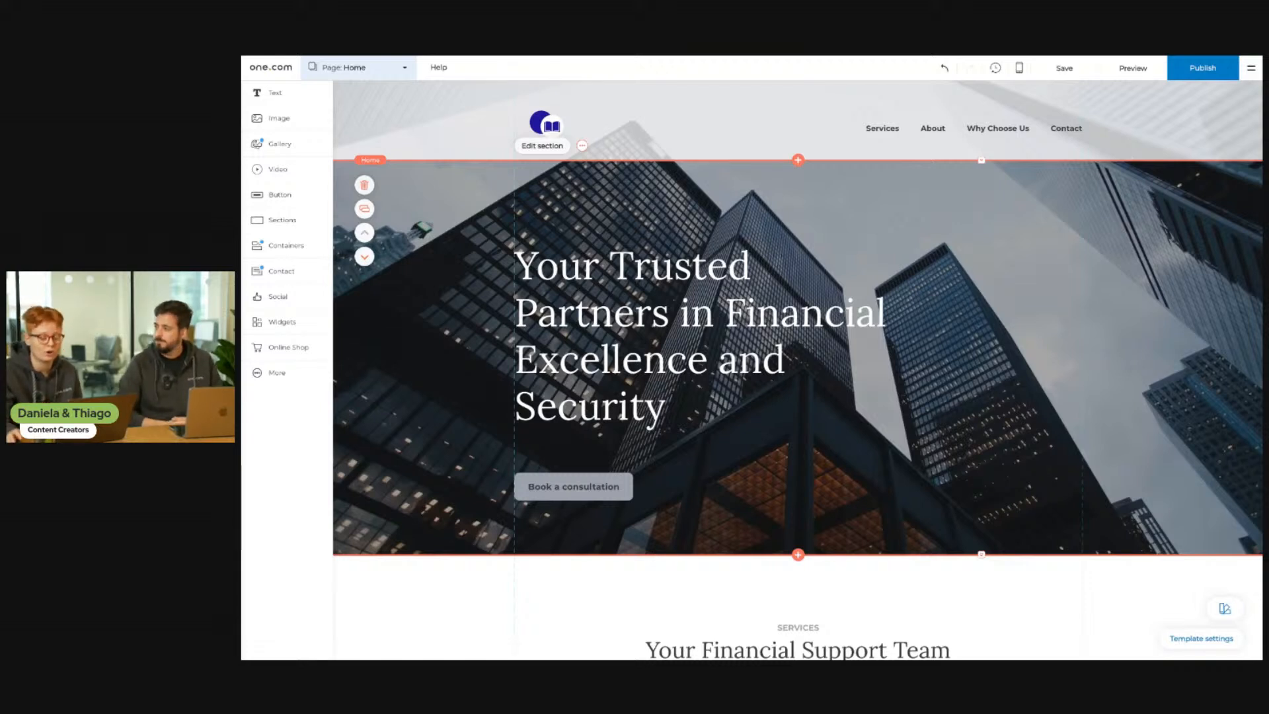
- Shorten the hero heading to "Trusted Financial Partners" with the AI Writing Assistant and insert the new version
click(782, 307)
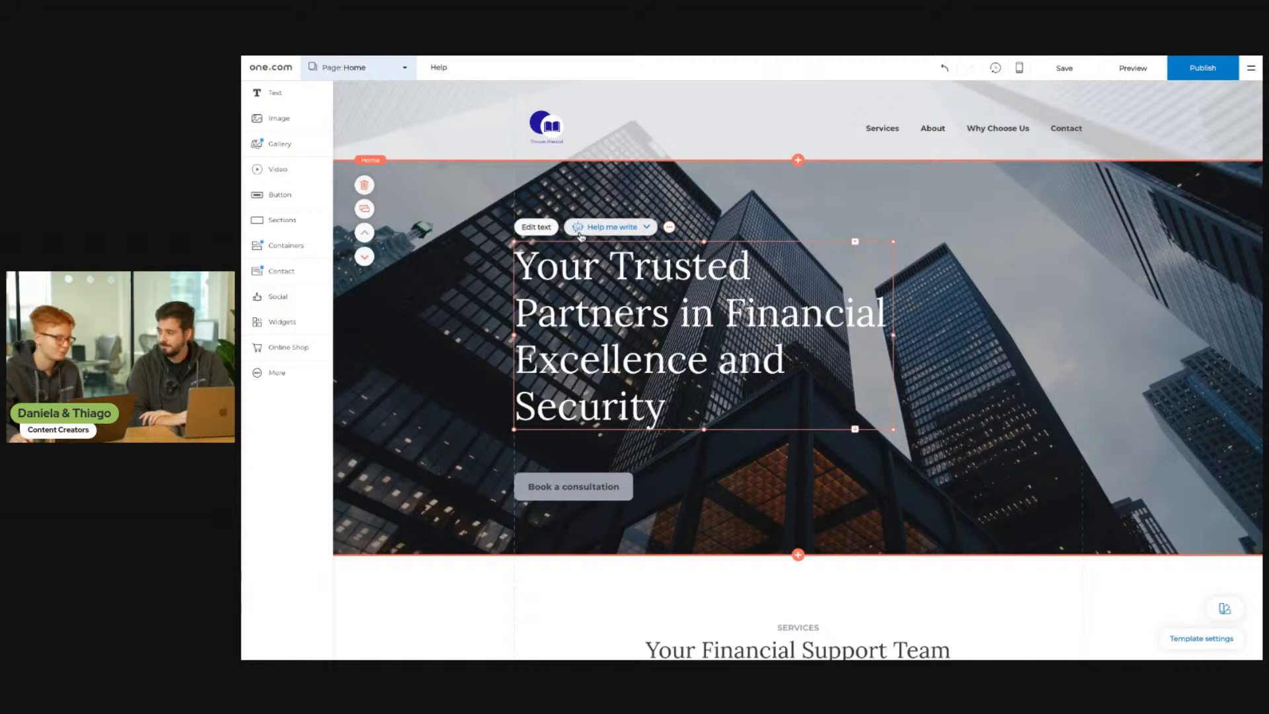
click(633, 234)
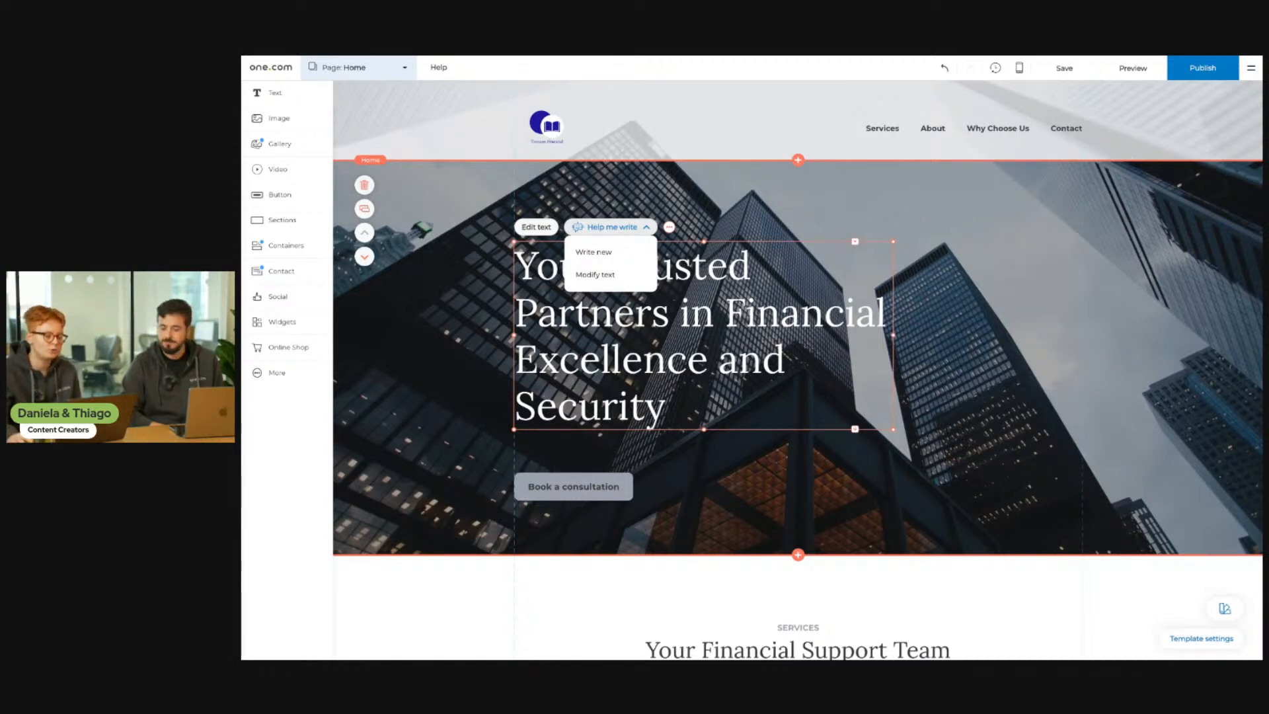
click(626, 275)
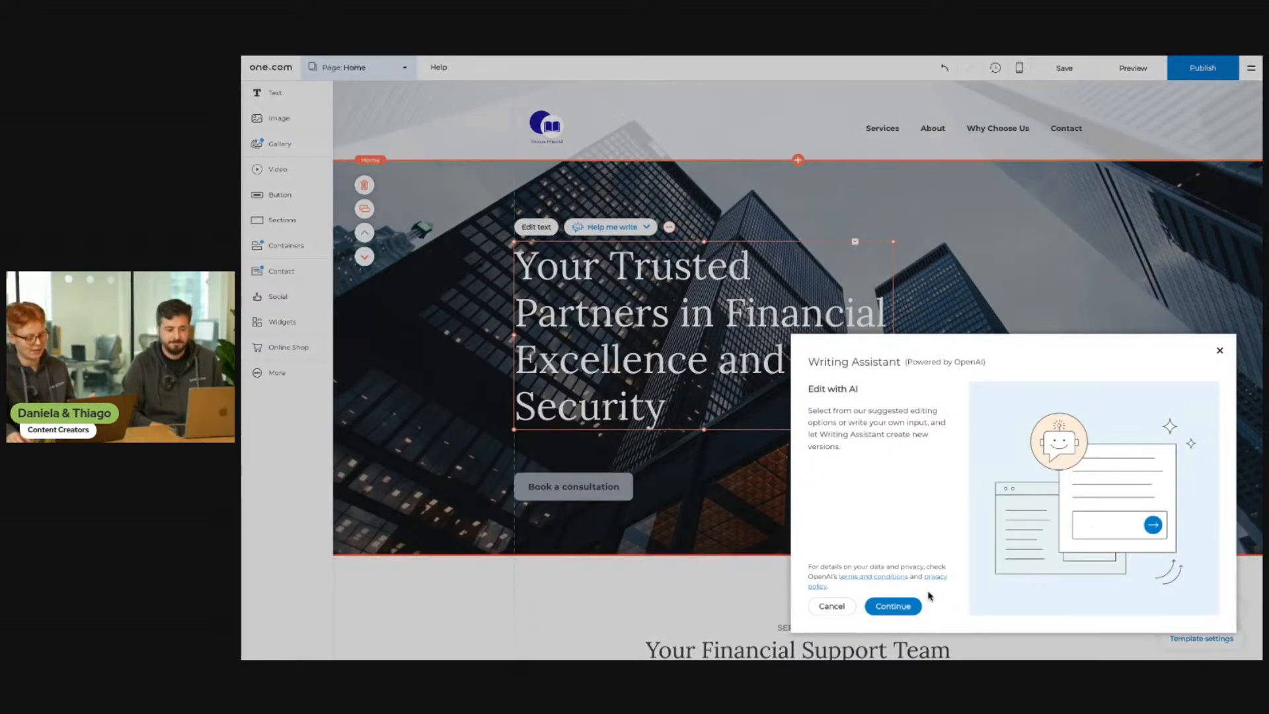
click(900, 609)
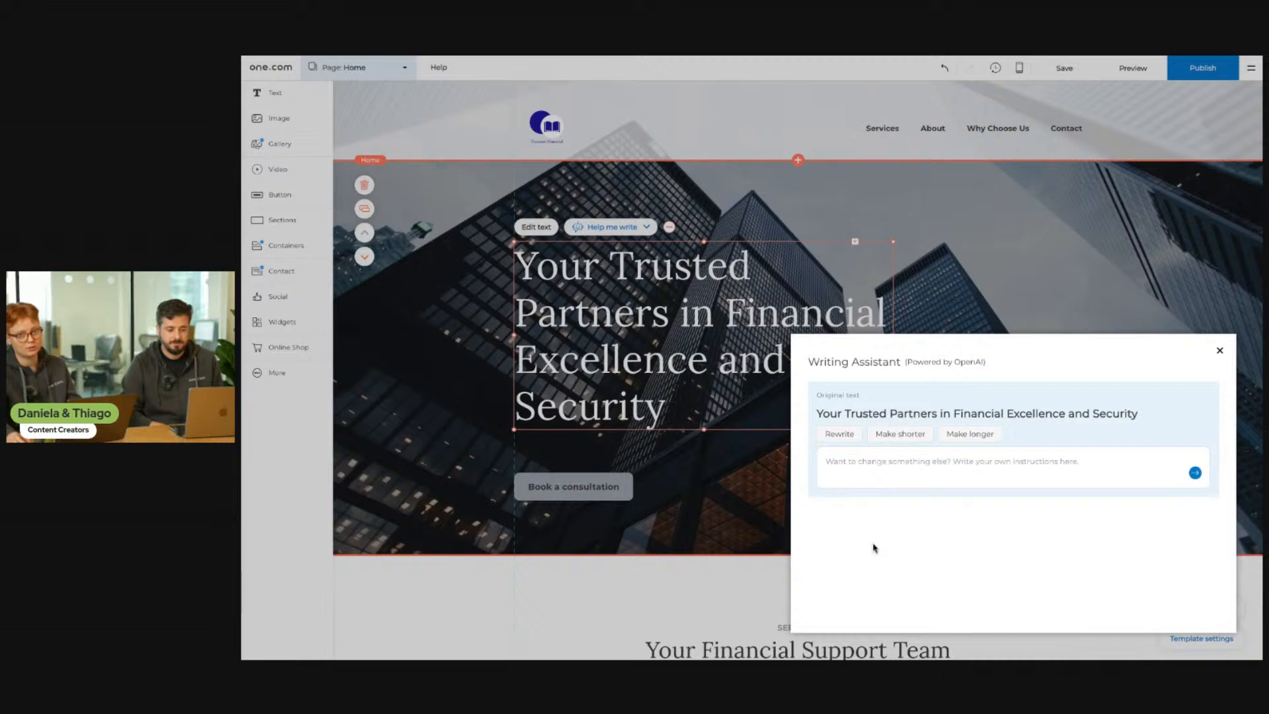
click(911, 435)
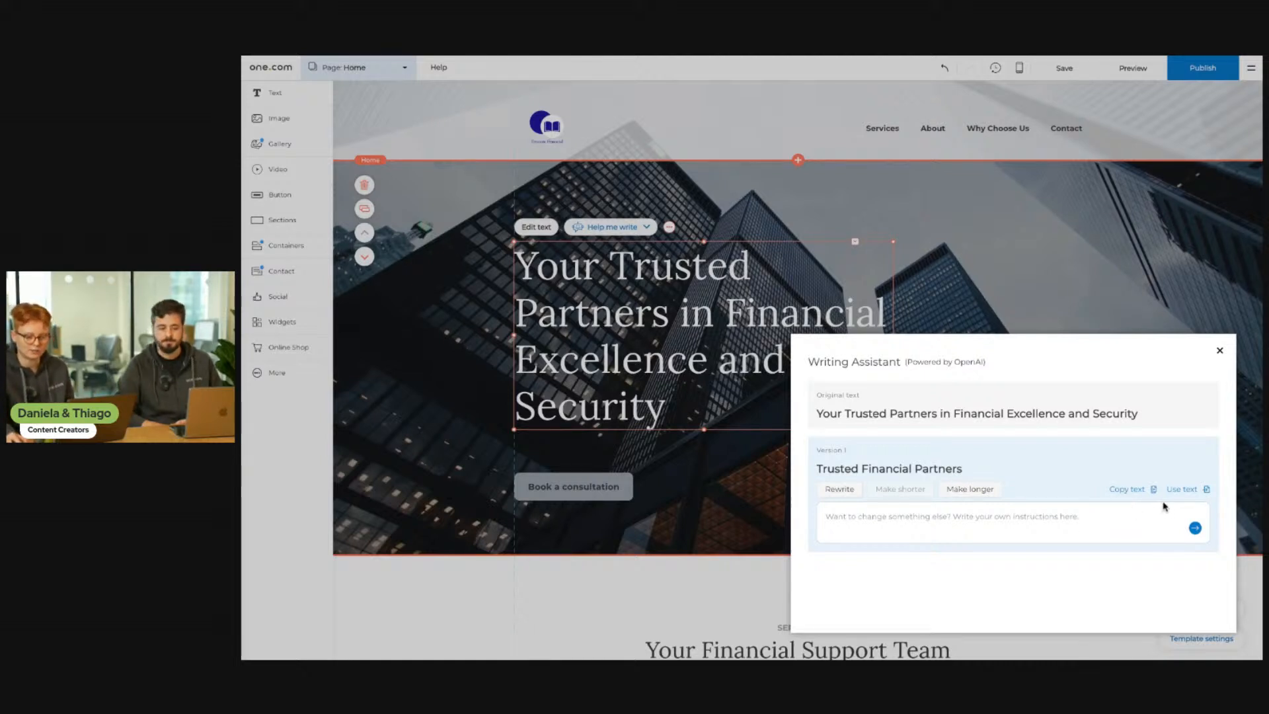
click(1181, 490)
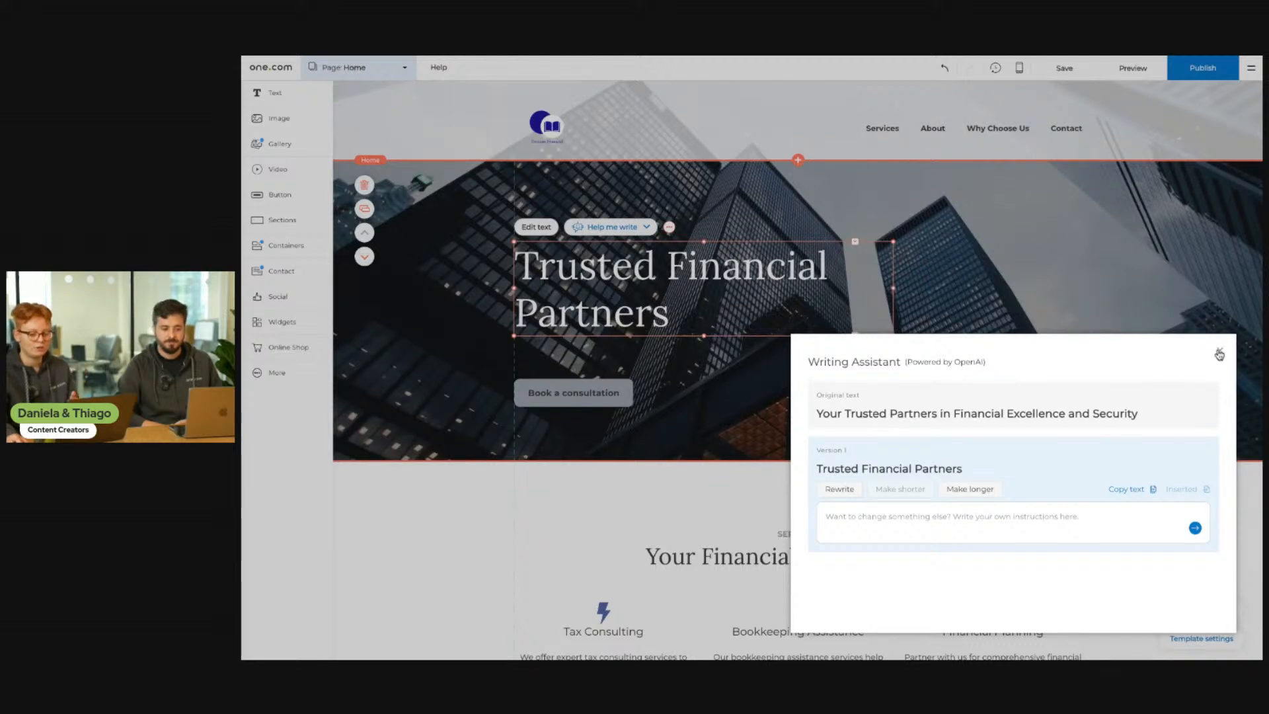
click(1219, 355)
click(971, 399)
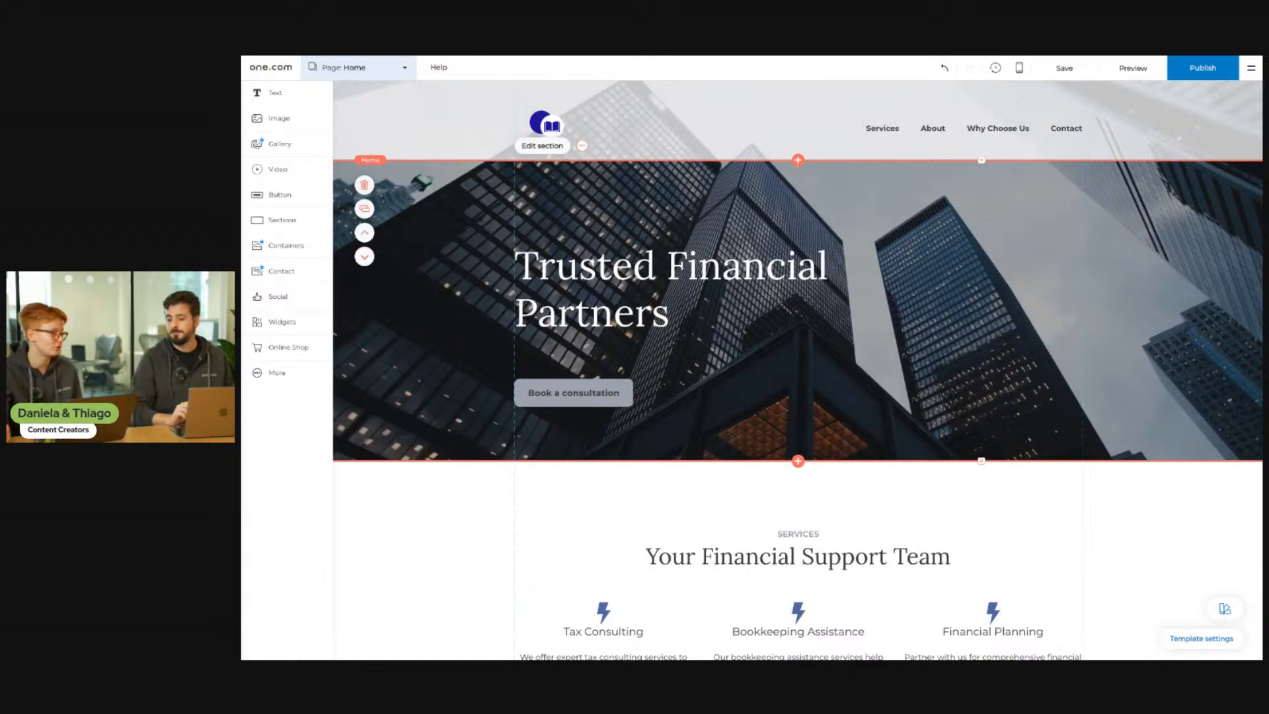
- Move the Book a consultation button up, closer to the hero heading
click(568, 397)
drag(568, 396, 568, 384)
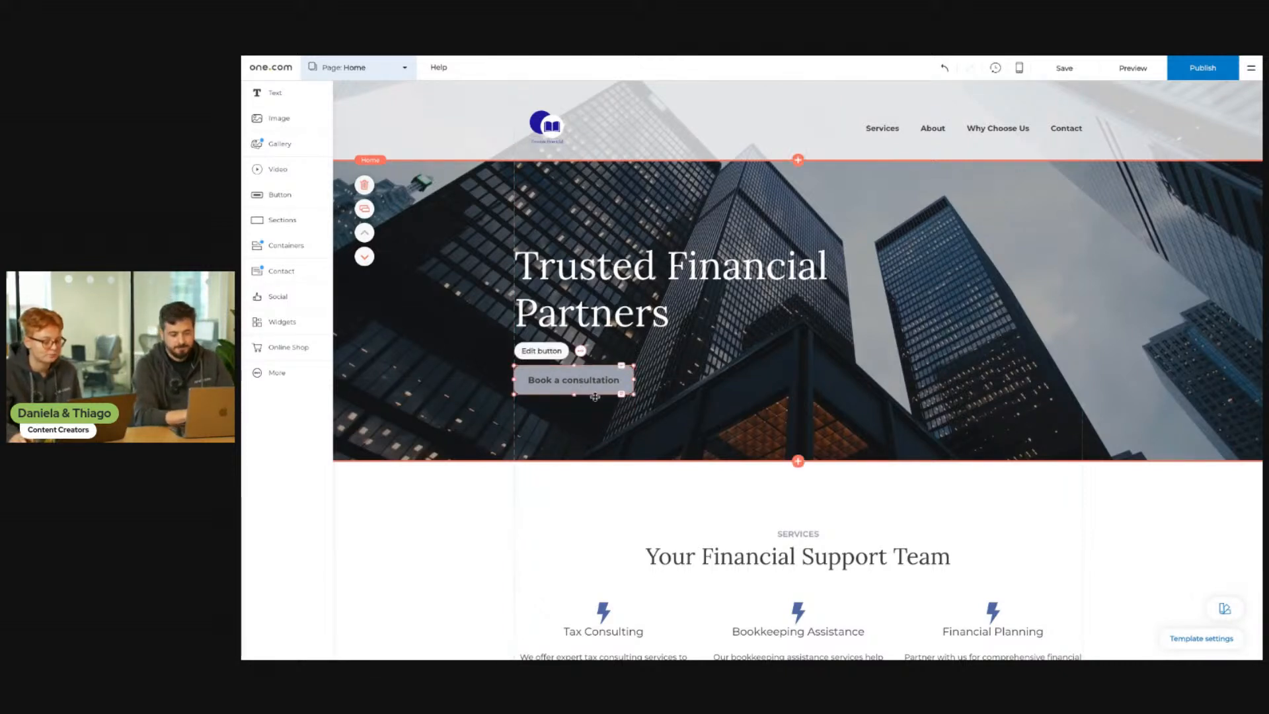
- Change the text of the hero's Book a consultation button to "Contact us"
click(630, 411)
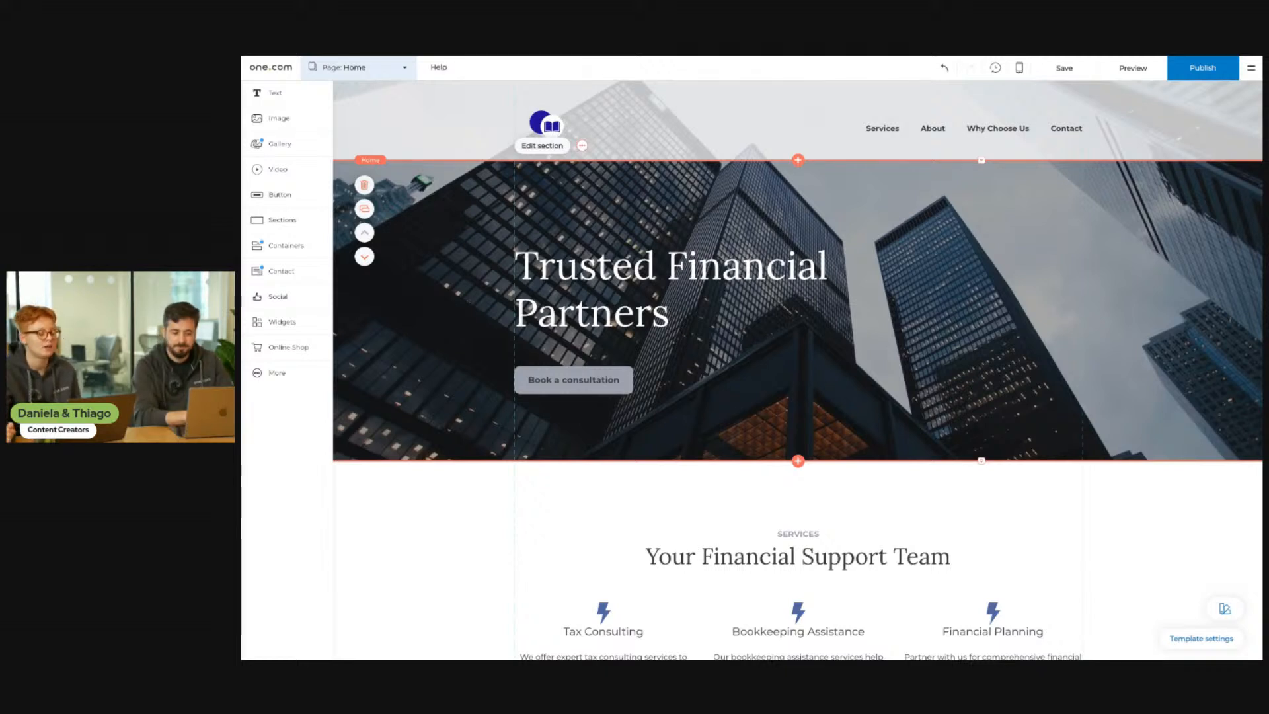
click(615, 391)
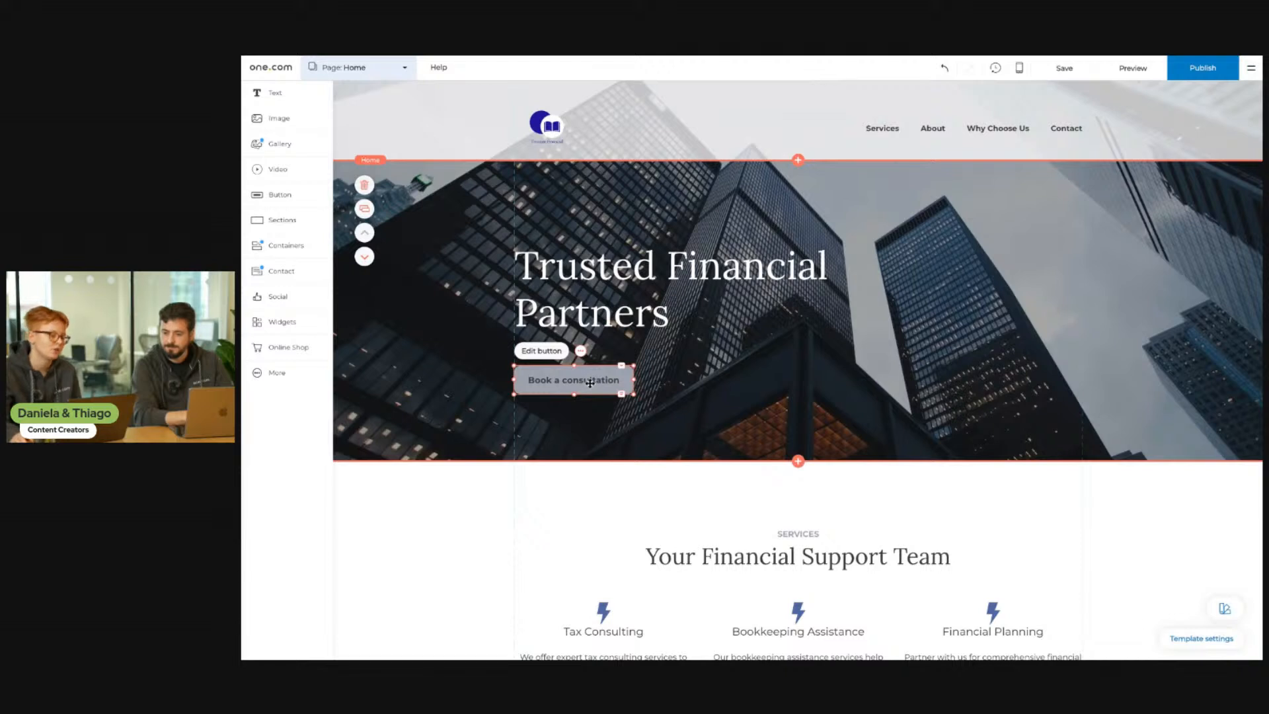
click(541, 350)
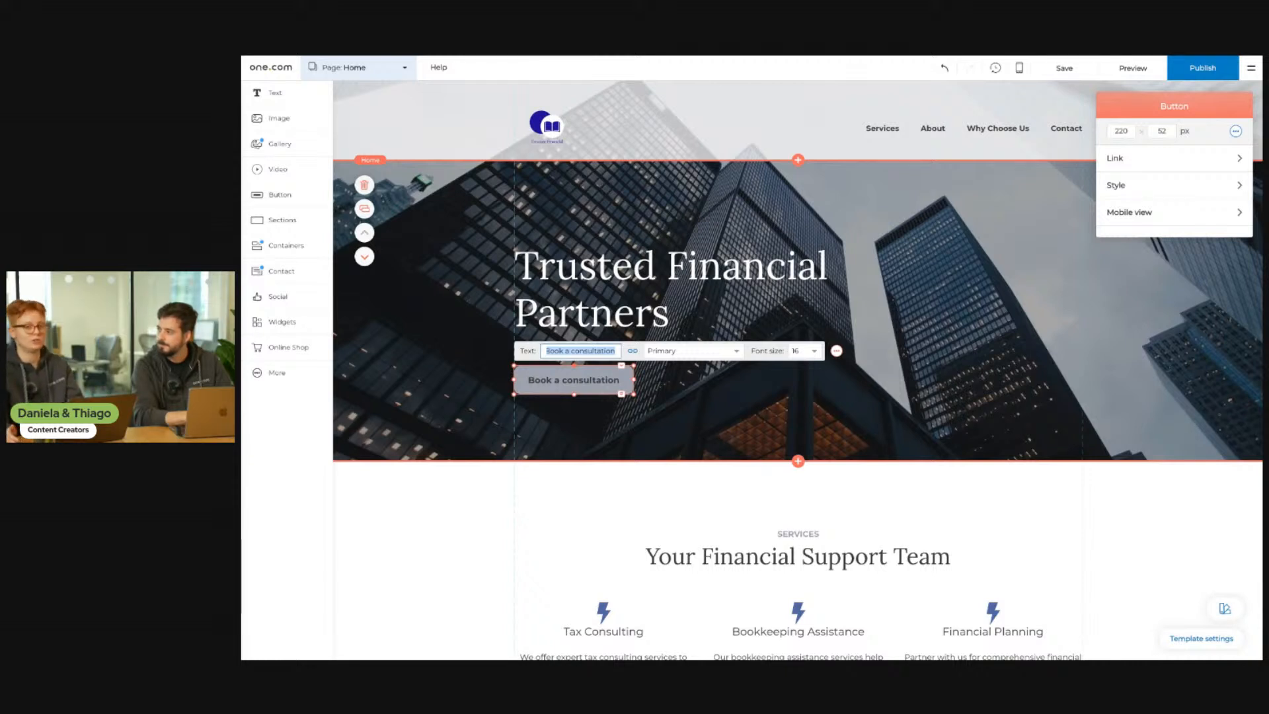
text(C)
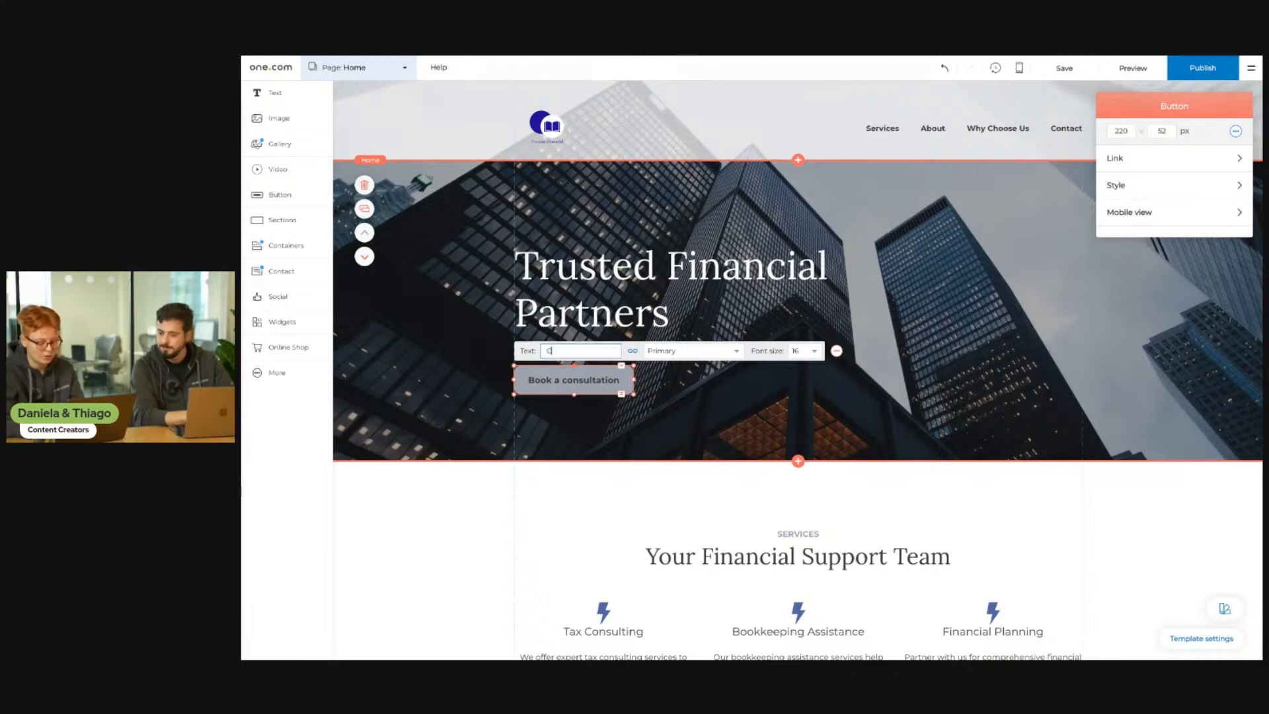
text(ontact)
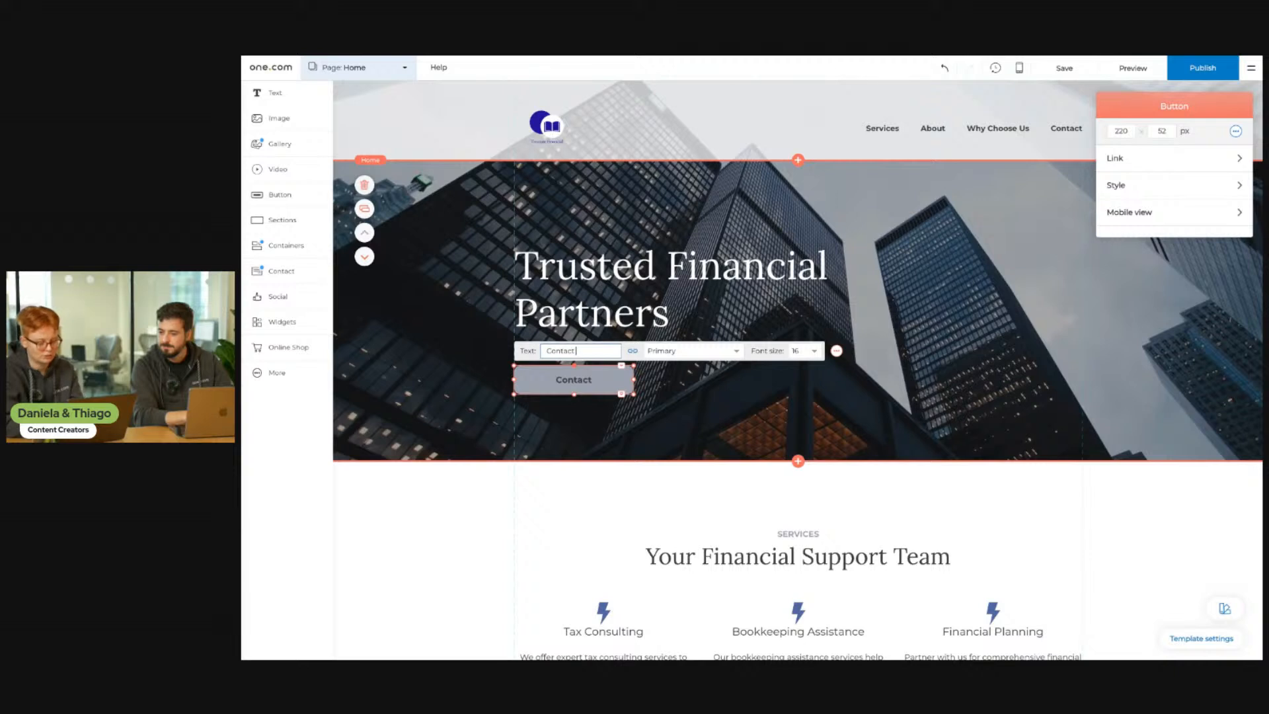
text( us)
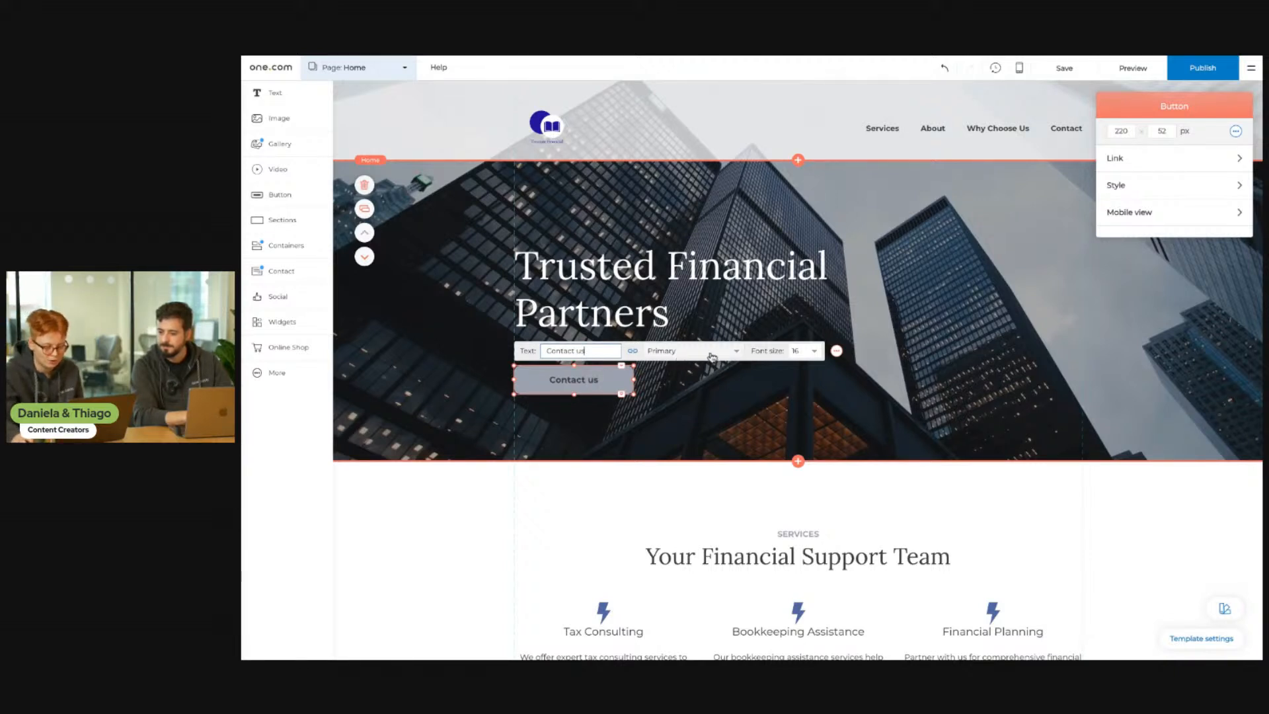
- Try the Alternate, Secondary and Primary styles on the hero's Contact us button and settle on Alternate
click(734, 355)
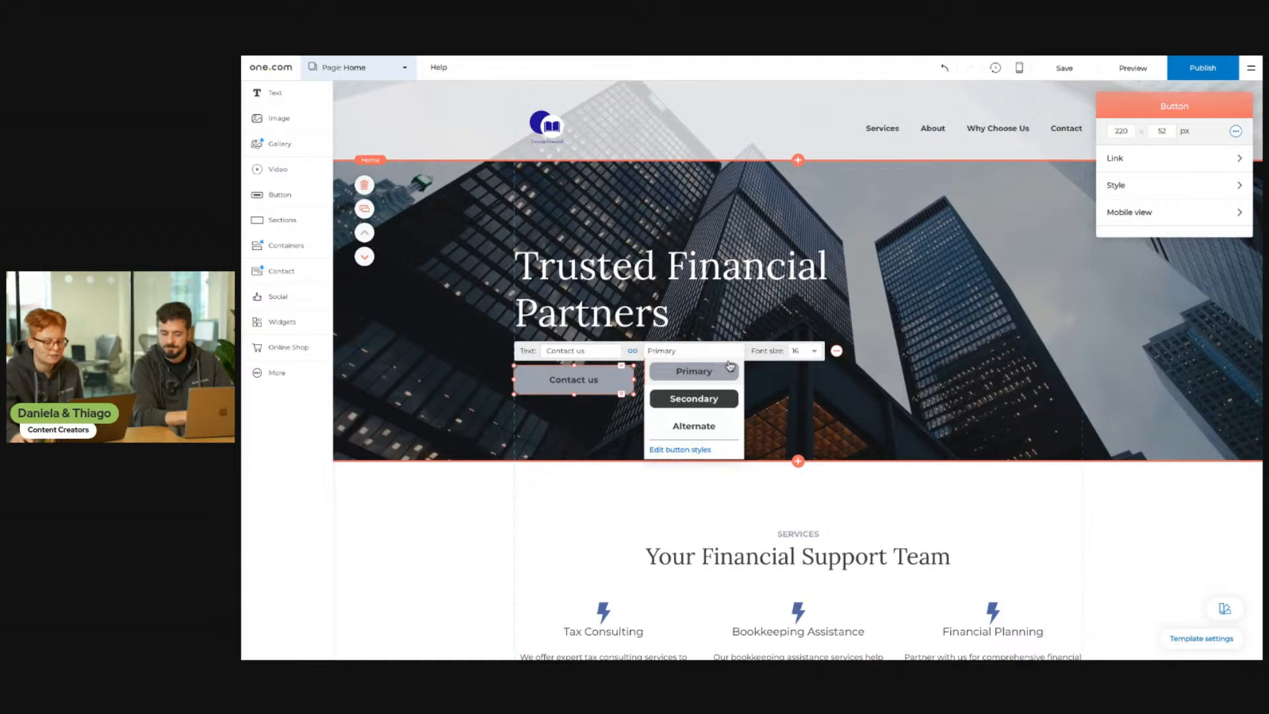
click(722, 427)
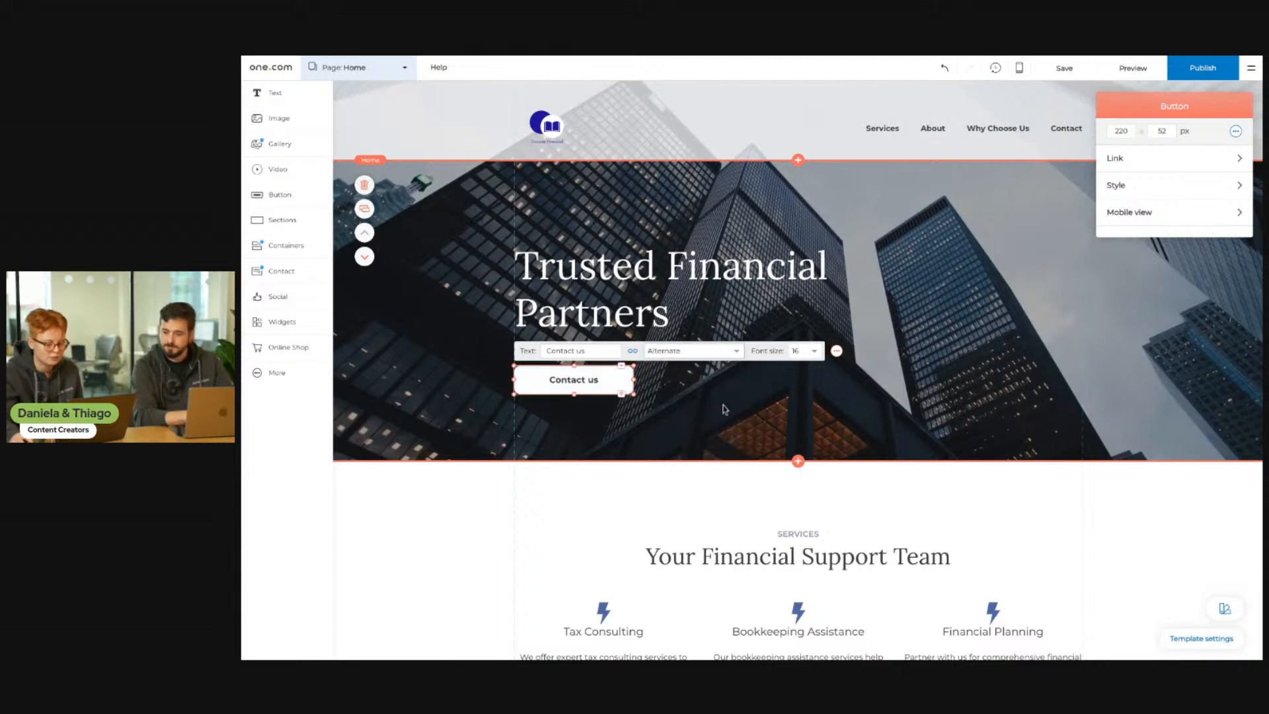
click(722, 354)
click(720, 399)
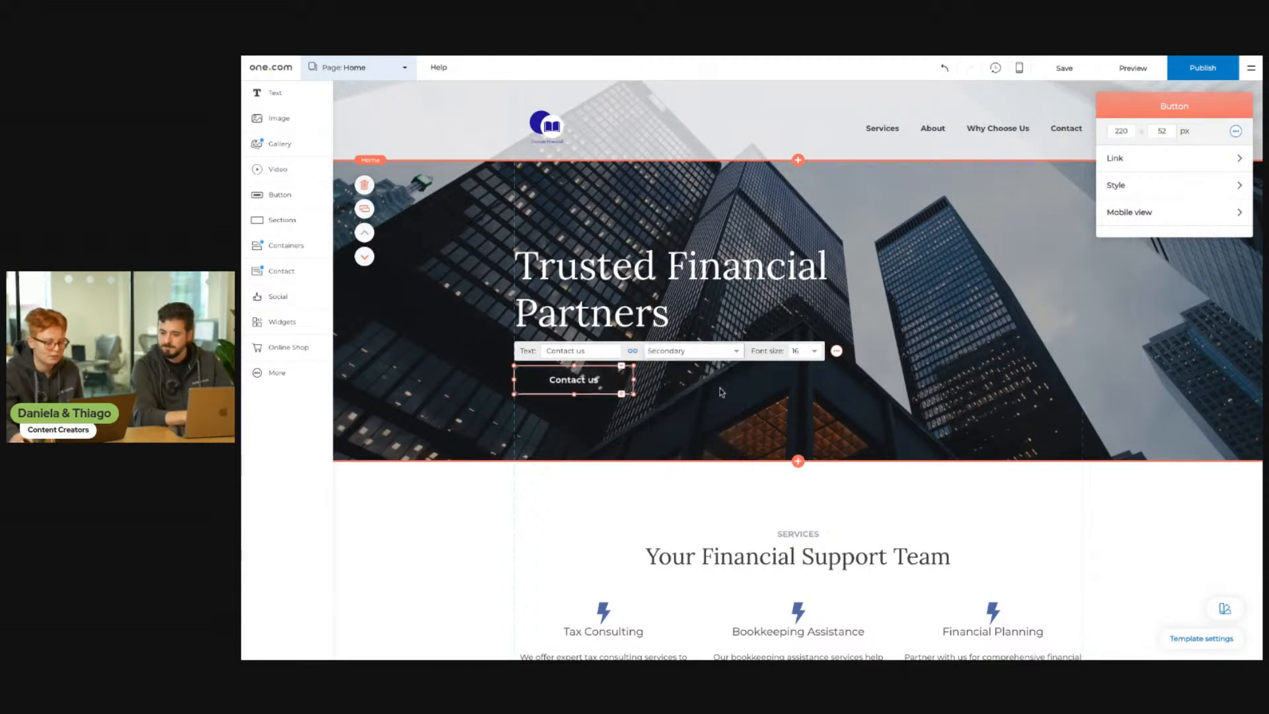
click(720, 351)
click(720, 372)
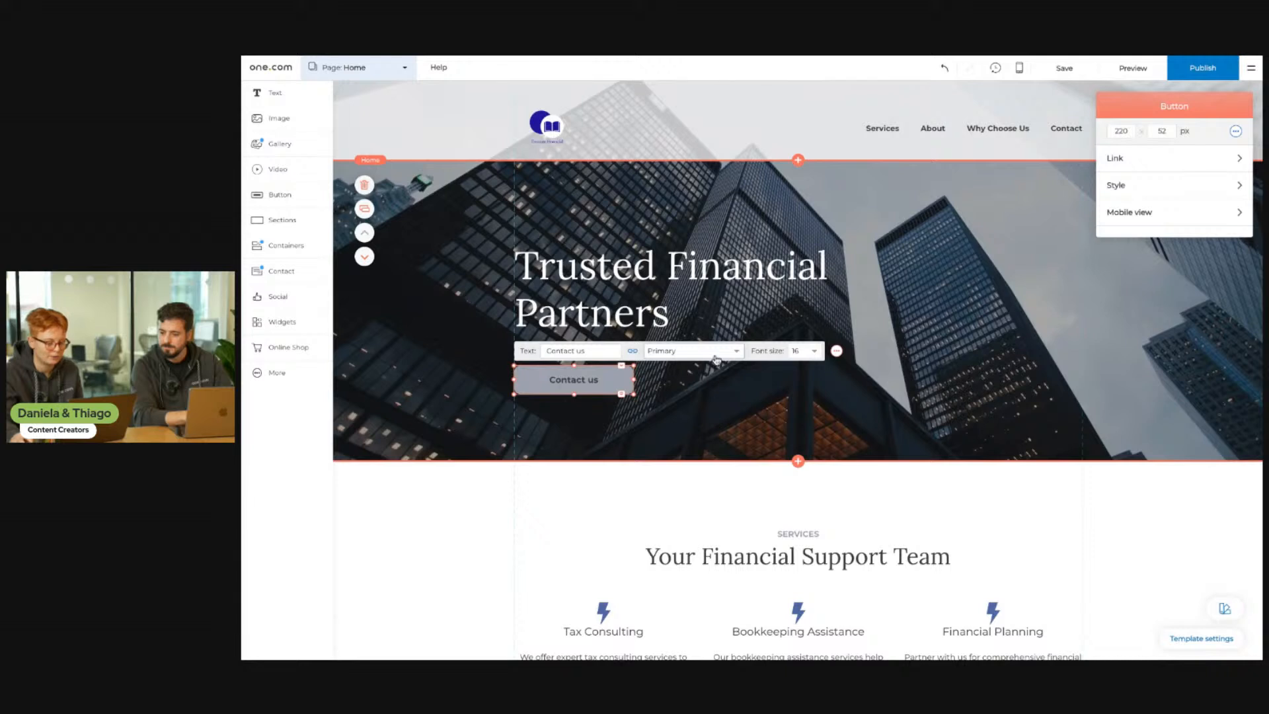
click(720, 352)
click(720, 426)
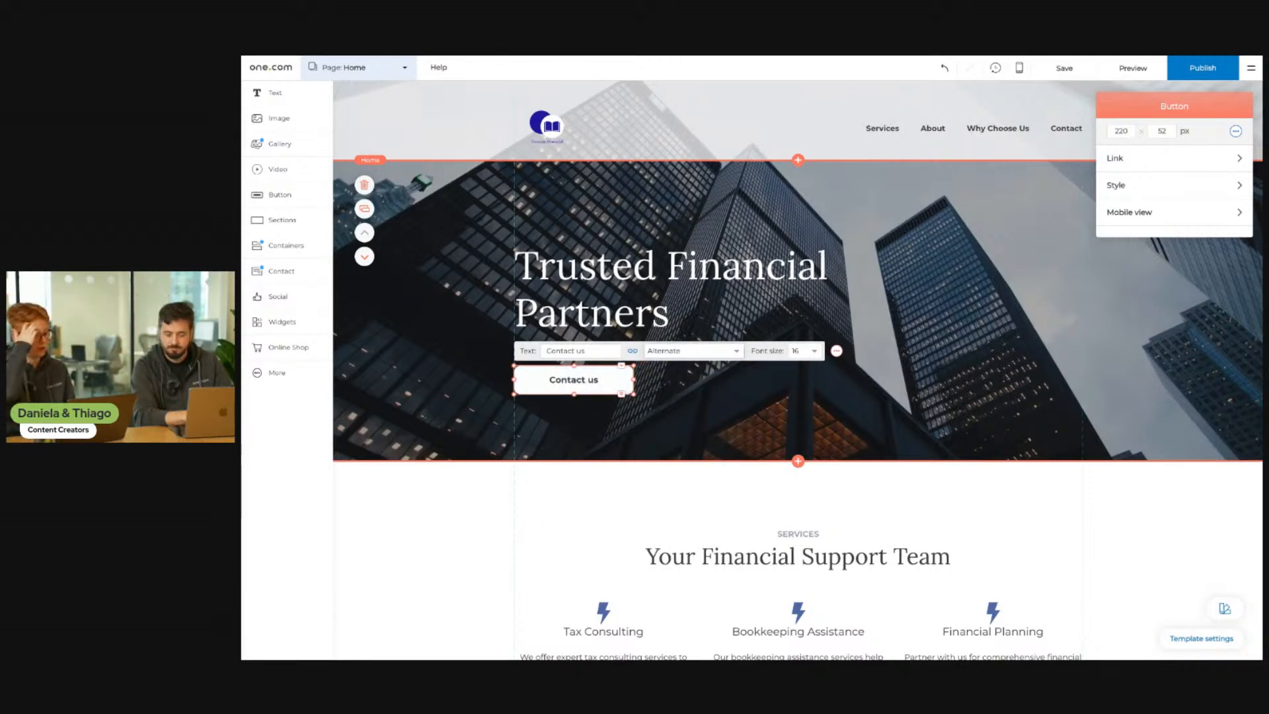
click(911, 357)
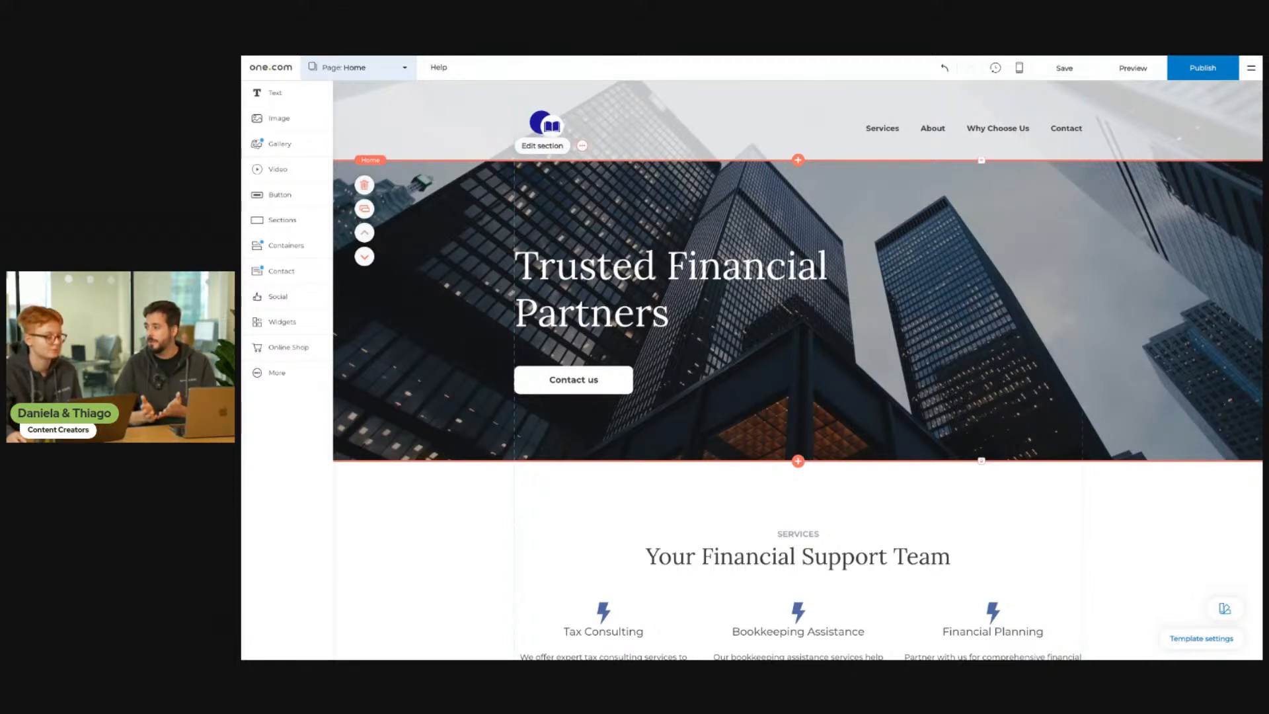
- Replace the hero button with a new Secondary button placed just below the heading and labelled "Contact us"
click(603, 381)
key(Delete)
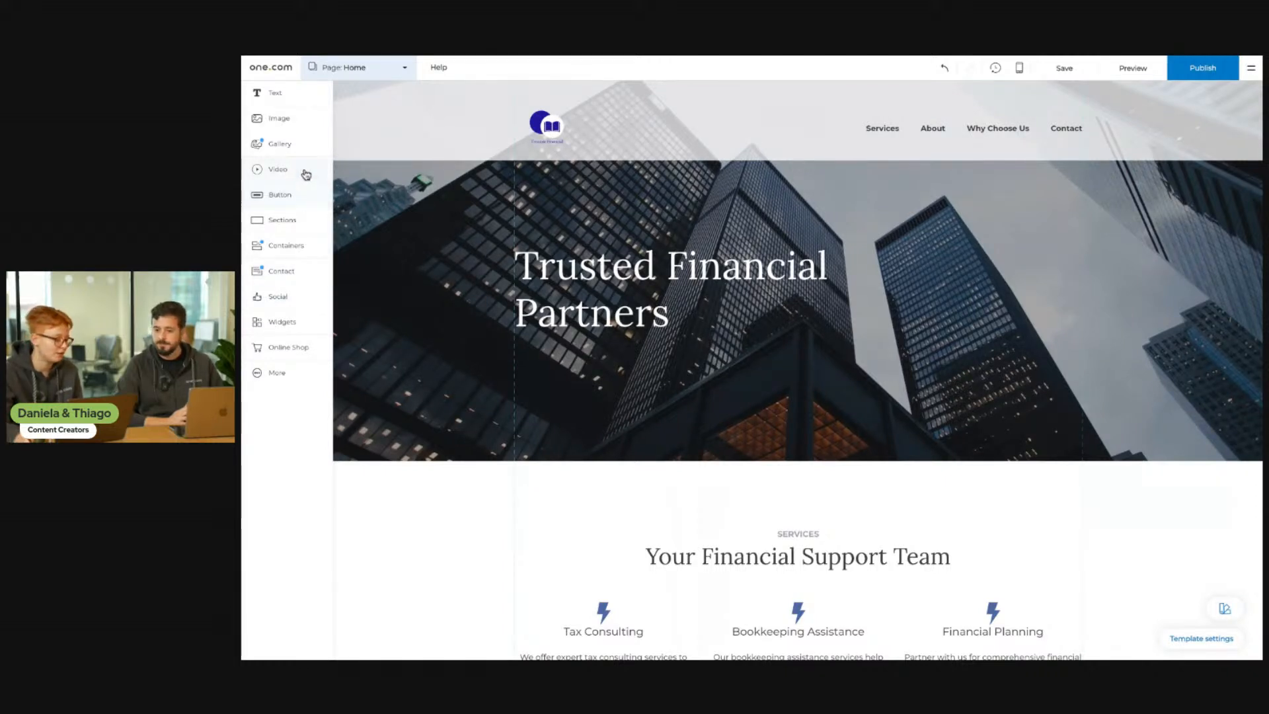
click(284, 203)
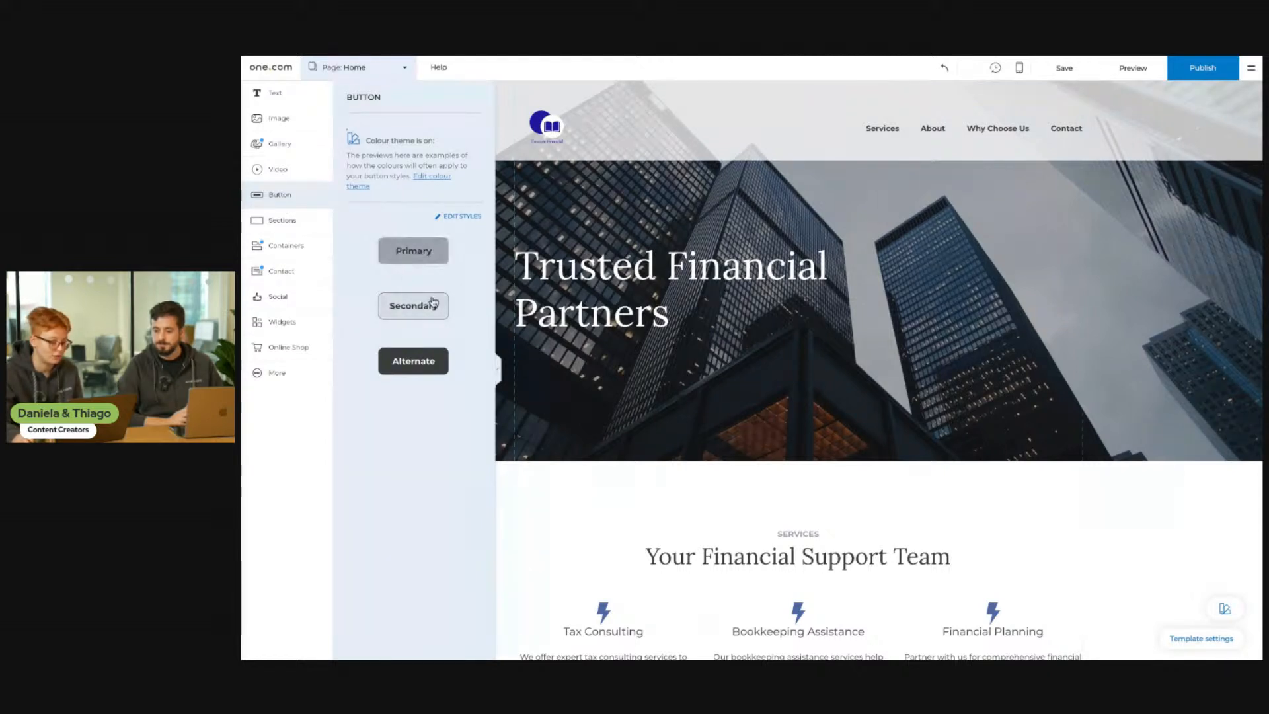
drag(424, 306, 550, 370)
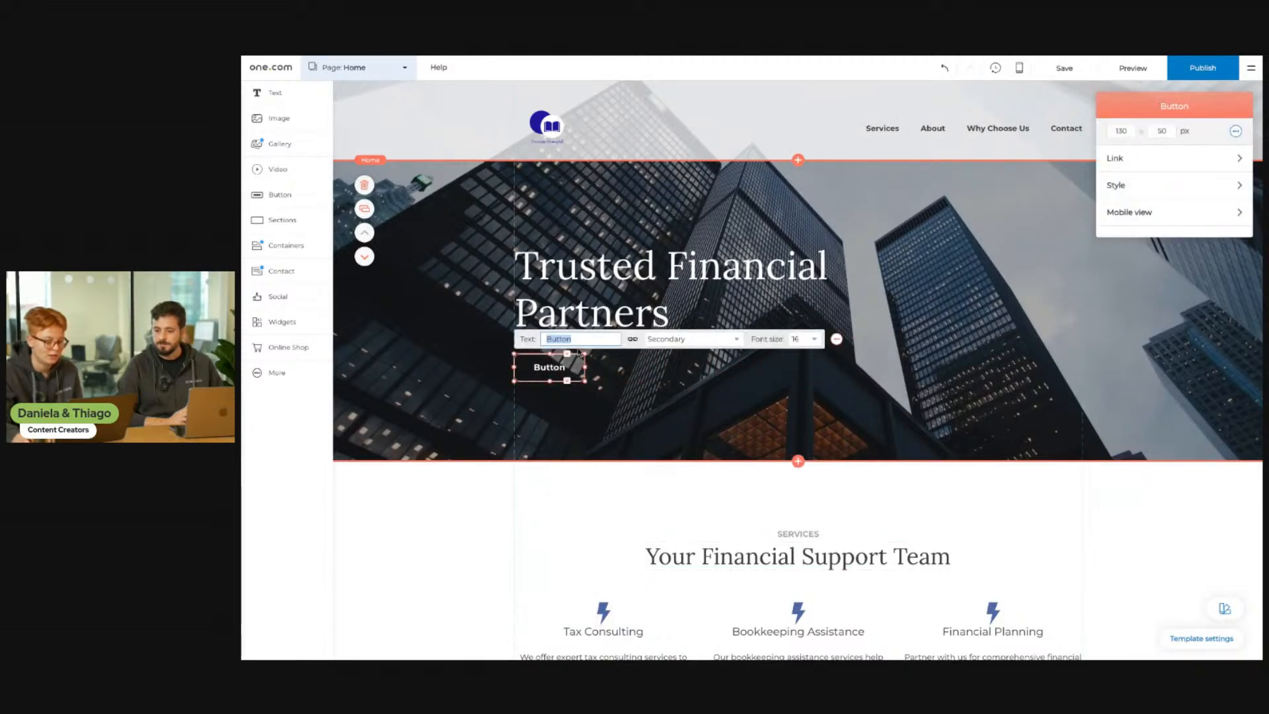
text(Con)
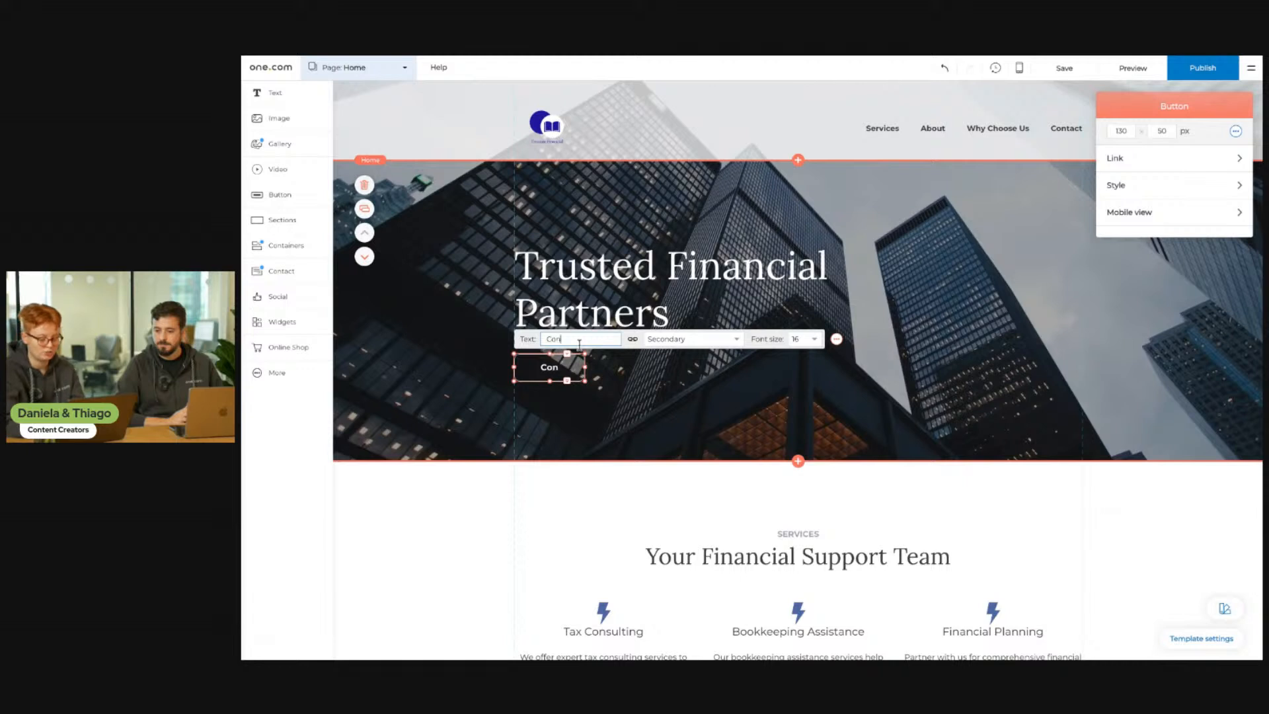
text(tact us)
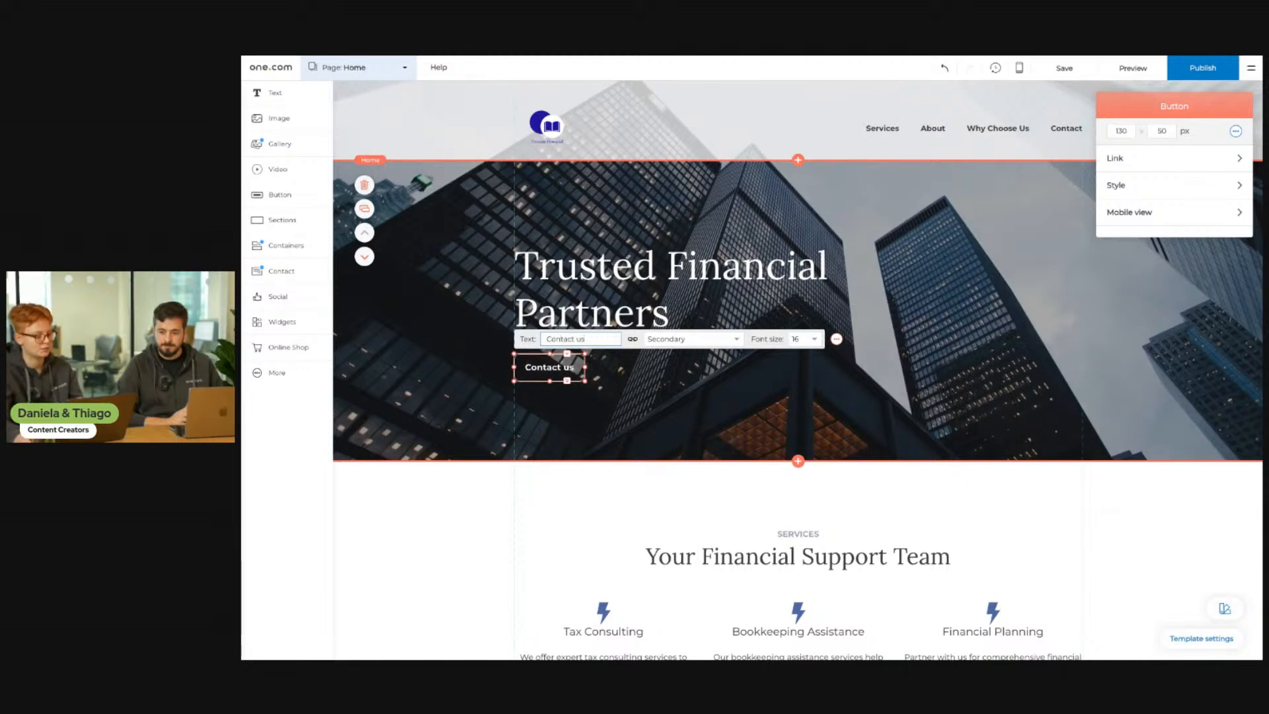
- Give the new Contact us button the Alternate style and widen it to 190 px
click(653, 343)
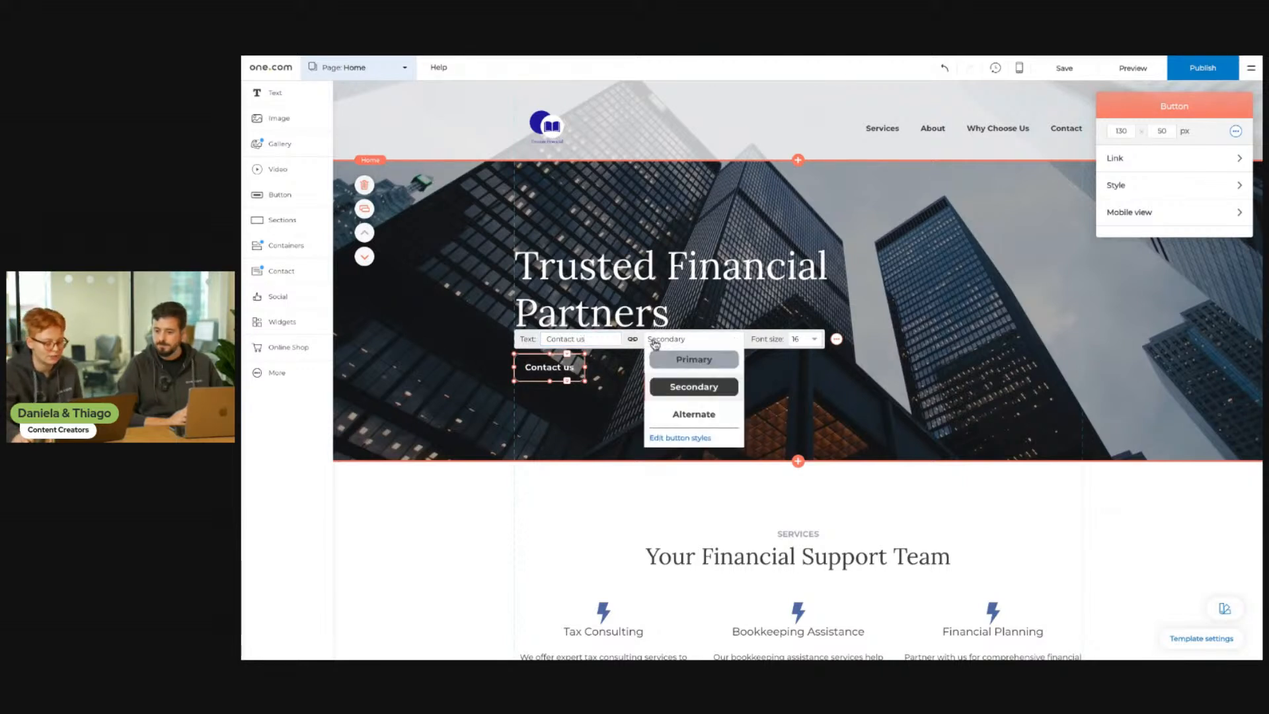
click(684, 419)
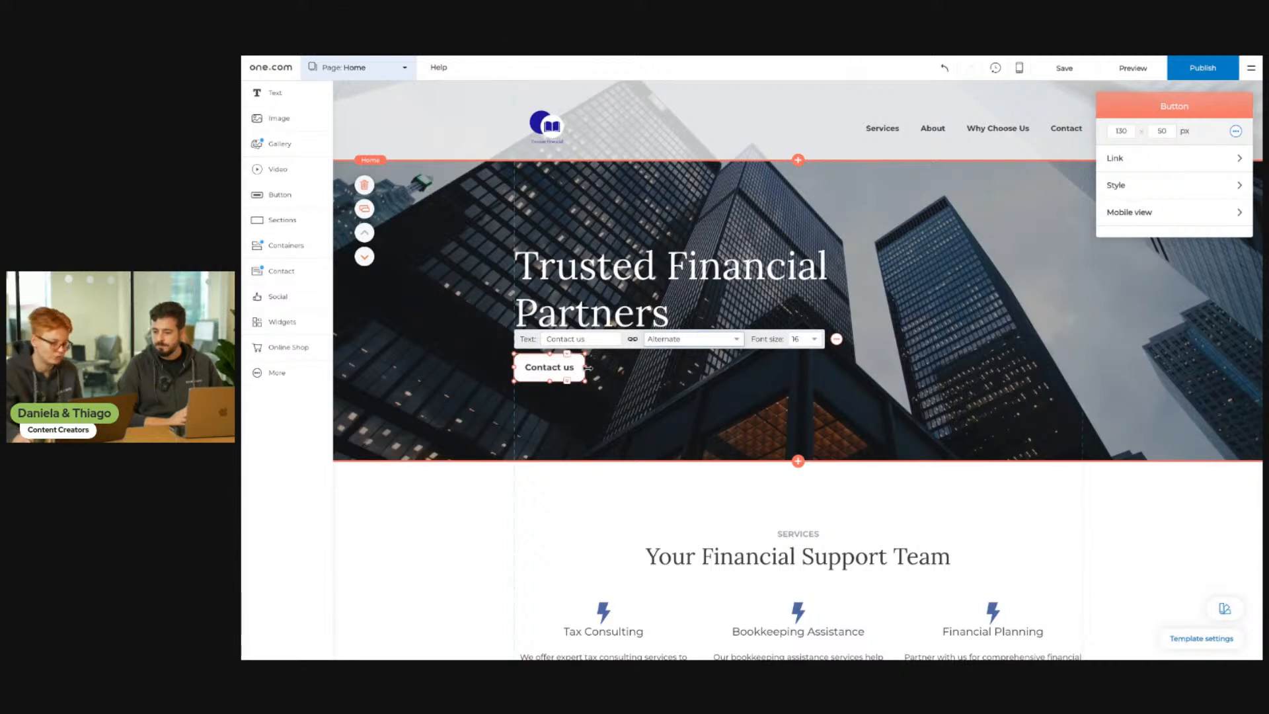
drag(587, 367, 620, 367)
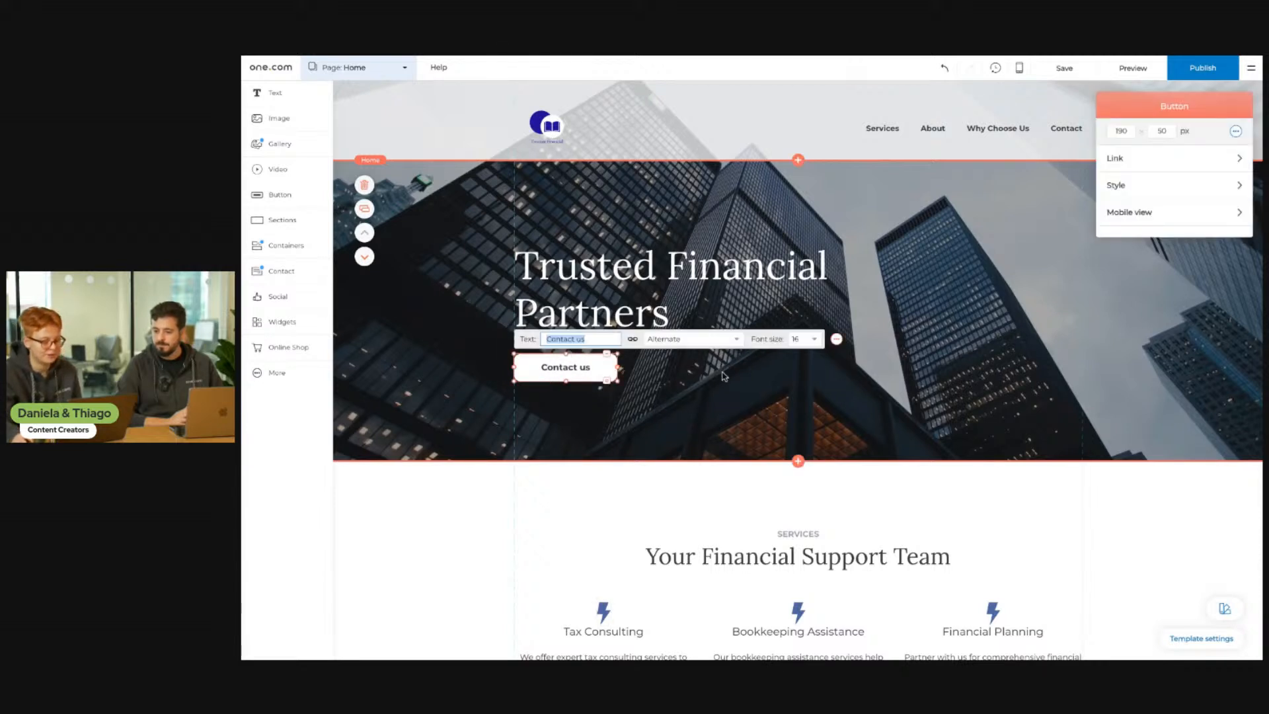
click(722, 376)
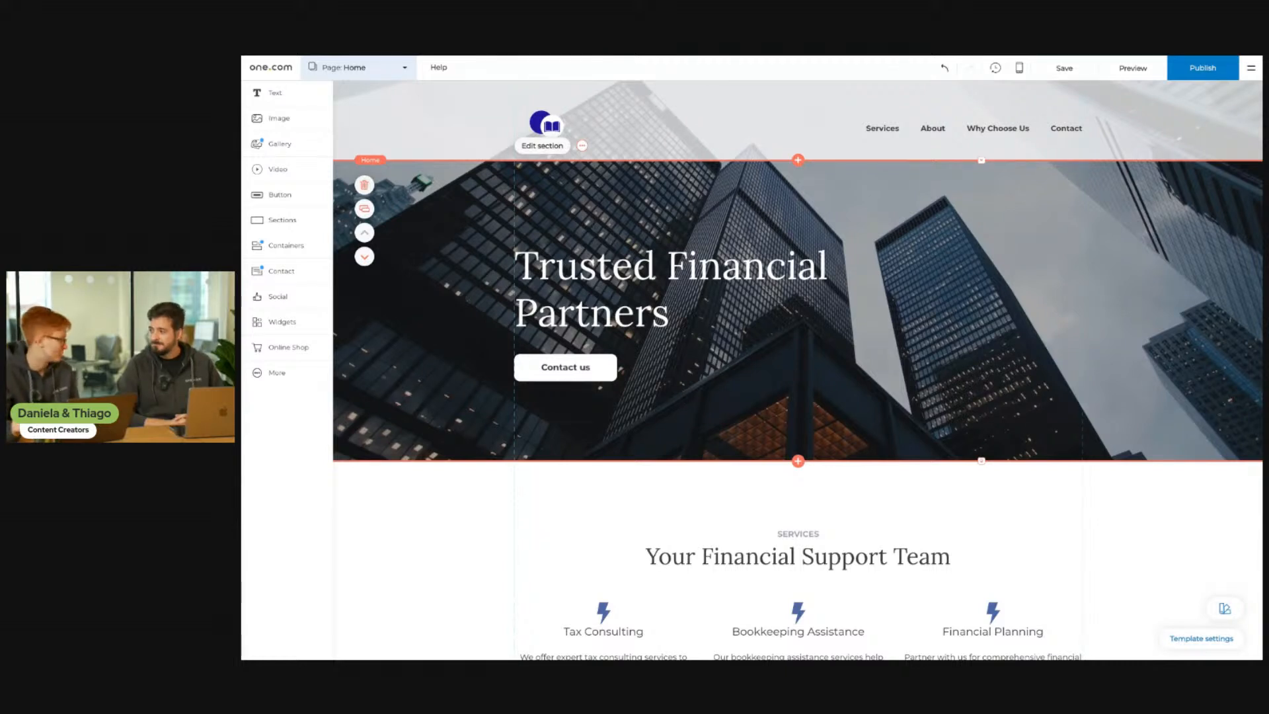
- Link the hero's Contact us button to the Contact section of the Home page and save the link
click(599, 372)
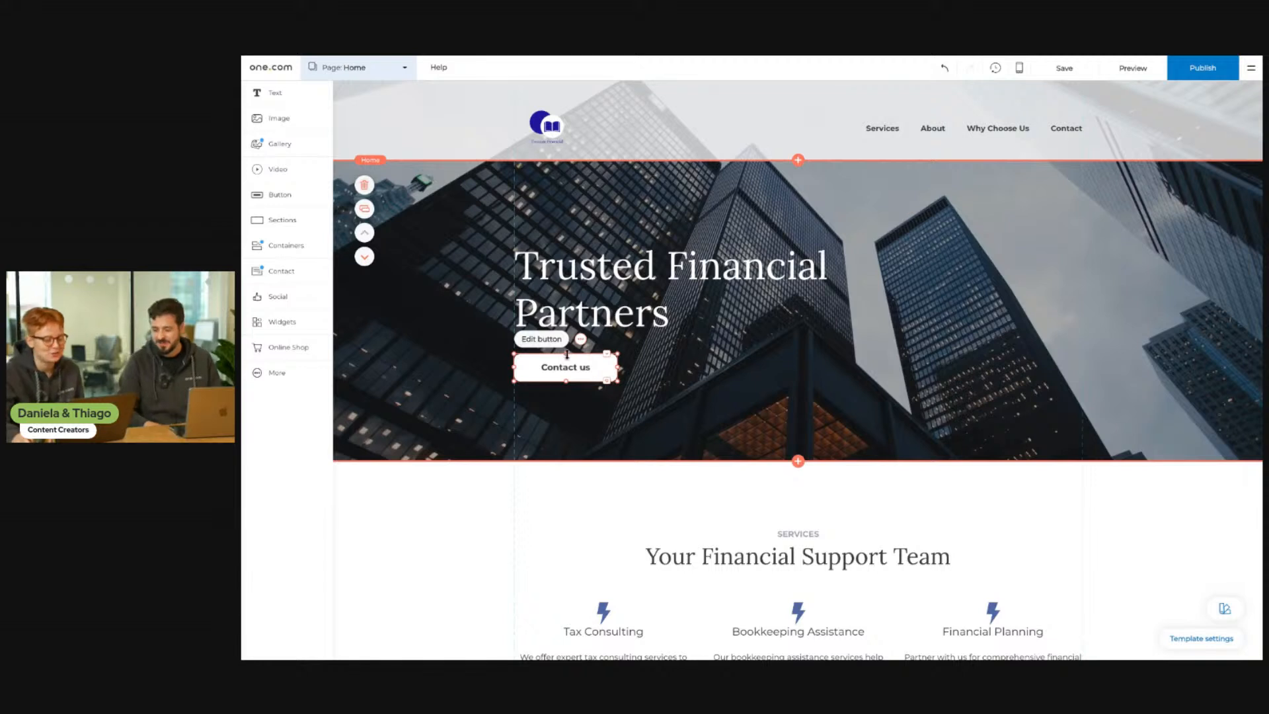
click(542, 339)
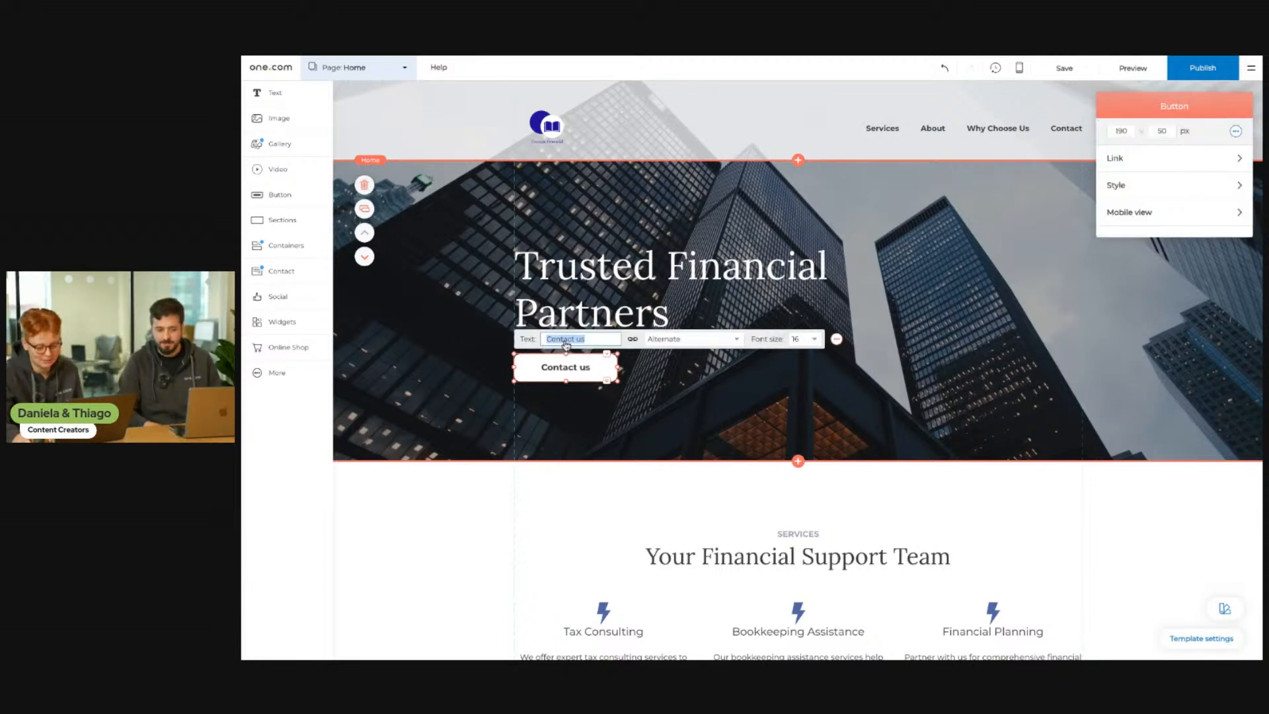
click(1143, 168)
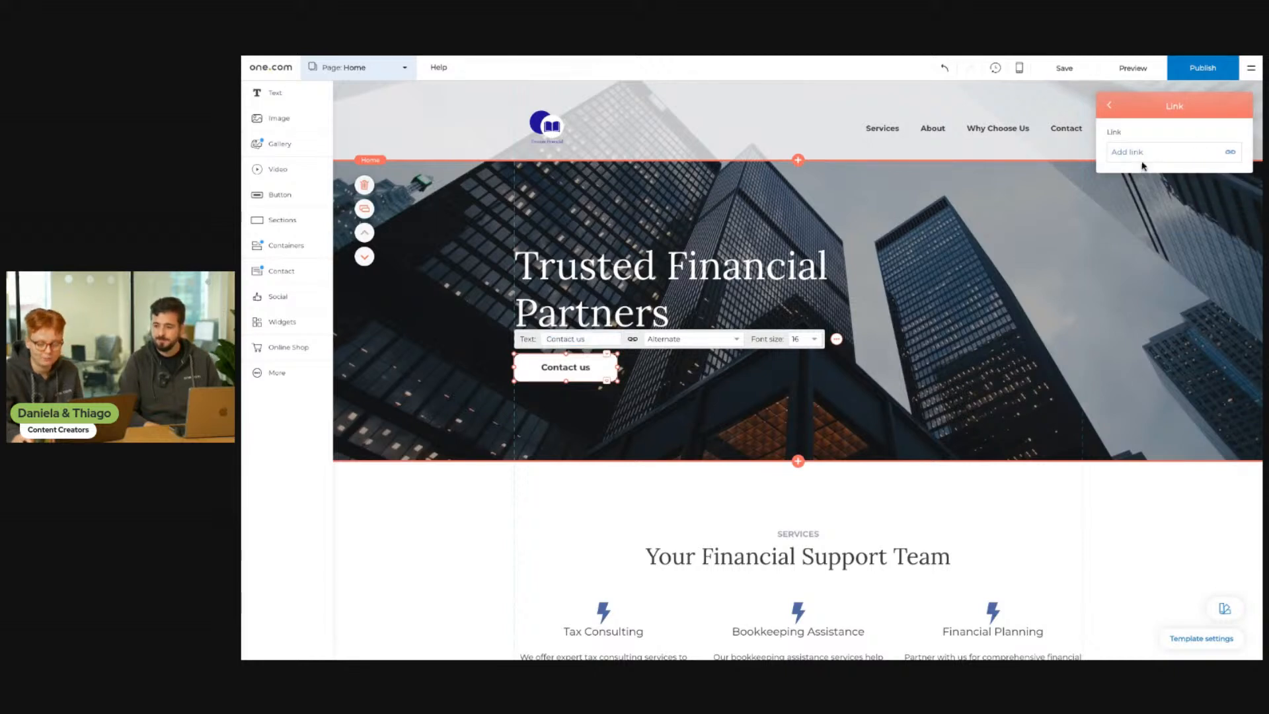
click(1143, 160)
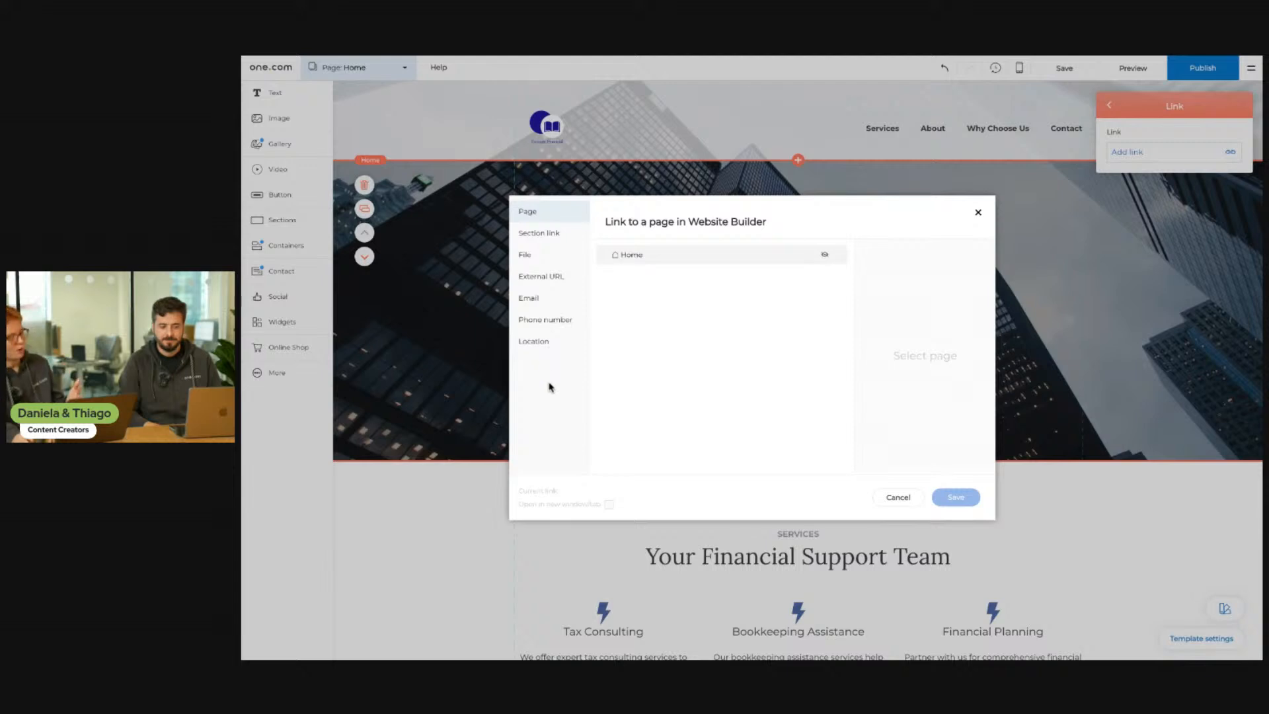
click(545, 278)
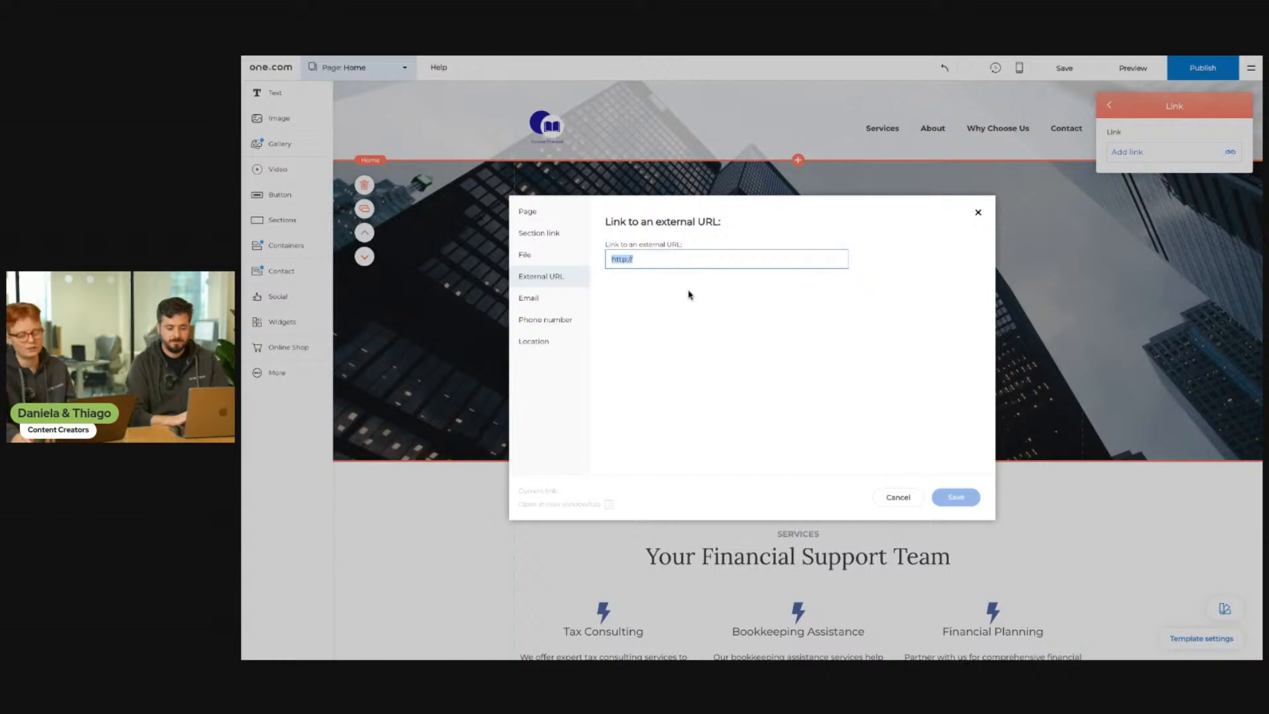
click(554, 243)
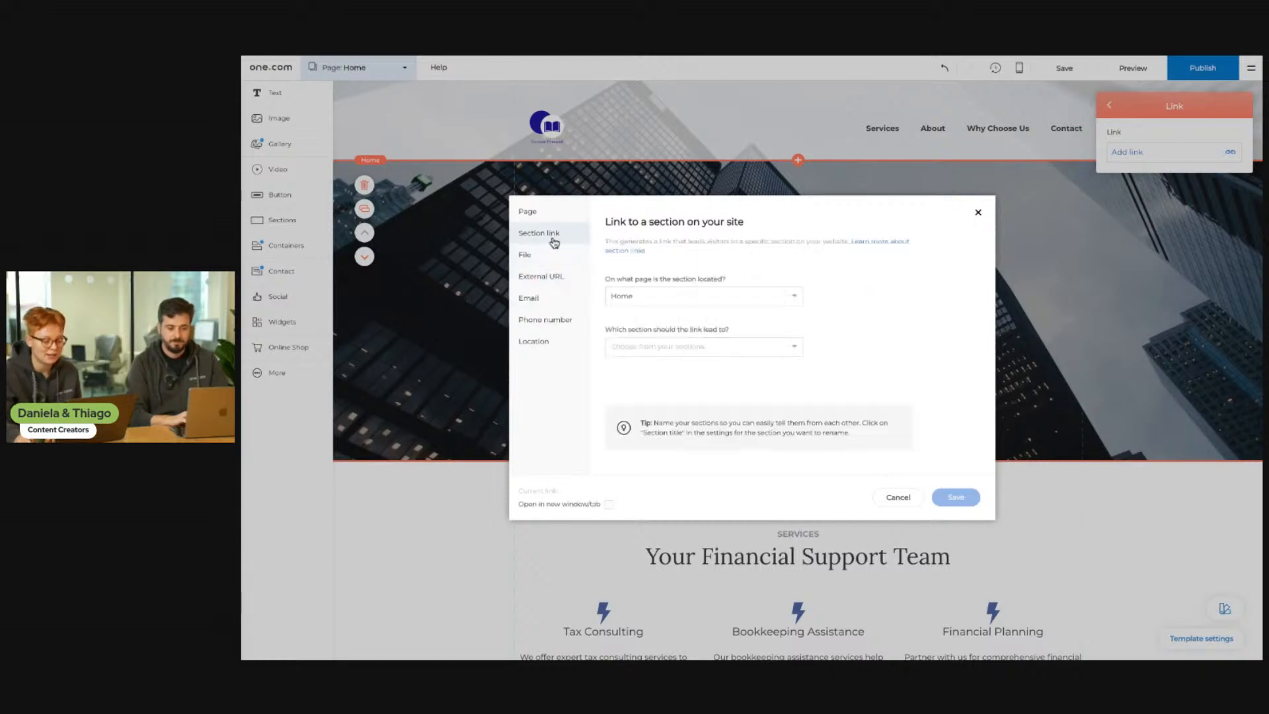
click(716, 348)
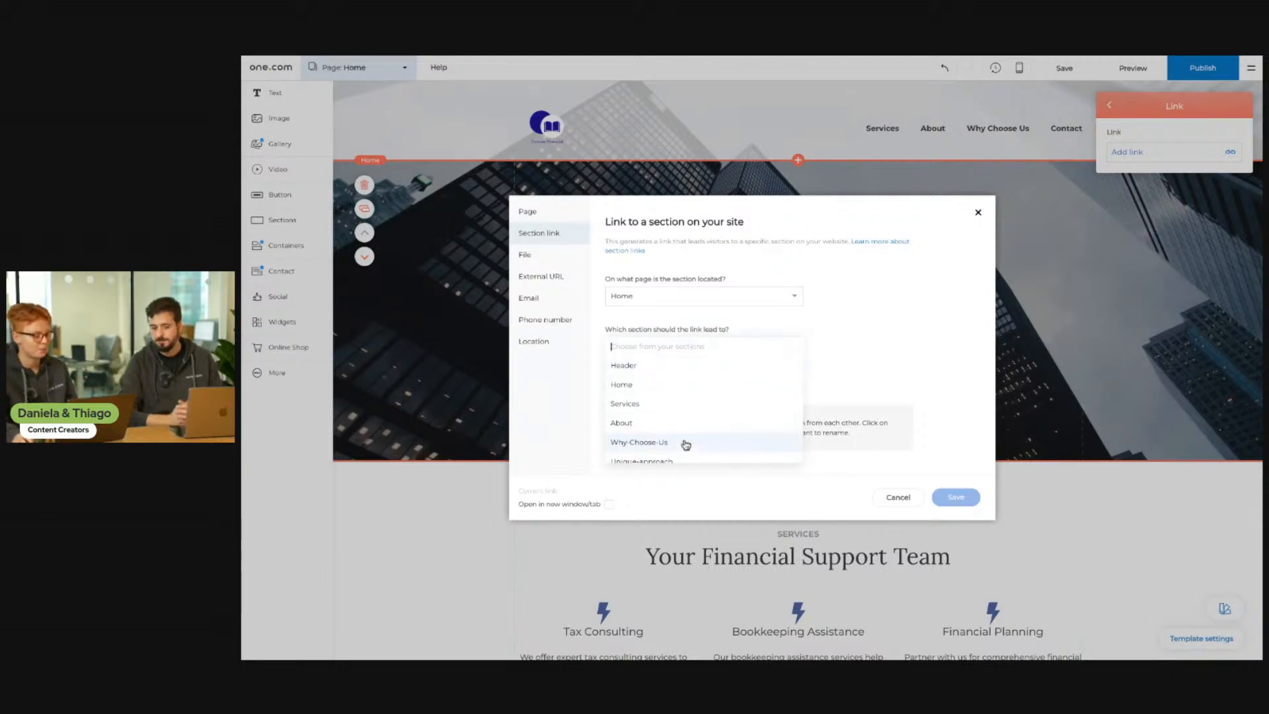
scroll(683, 443, down, 3)
click(683, 420)
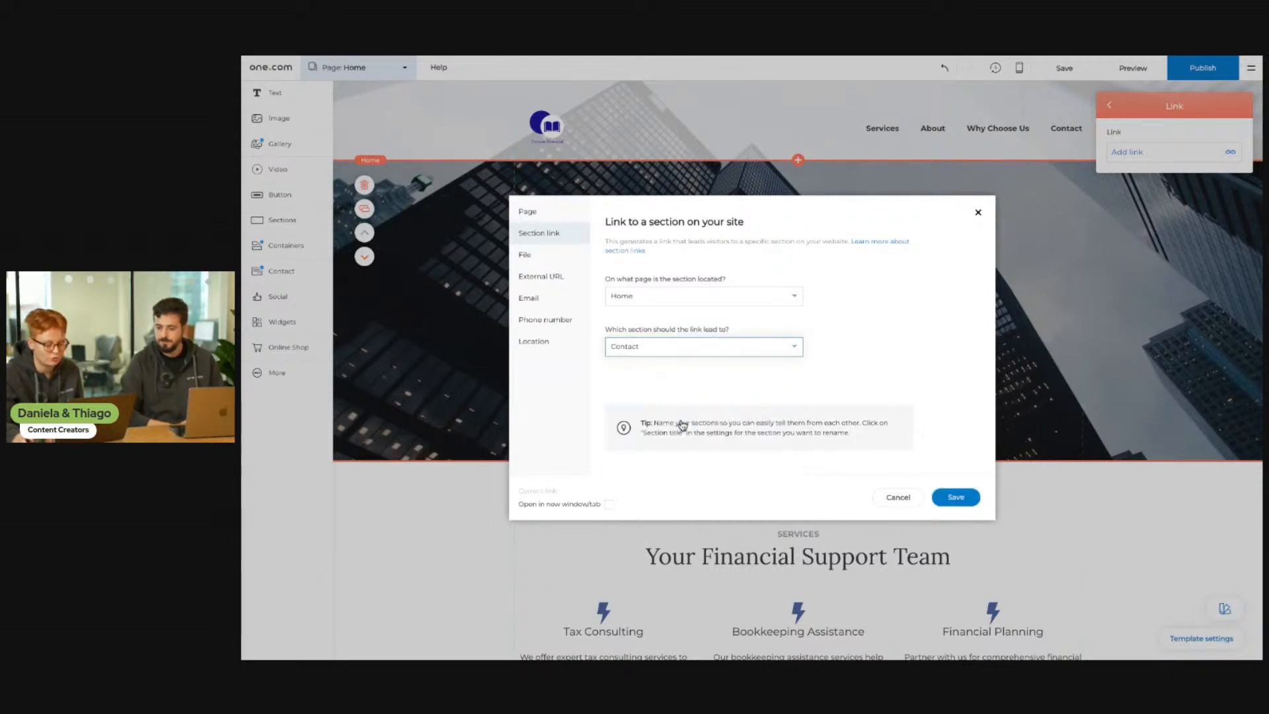
click(970, 501)
click(972, 496)
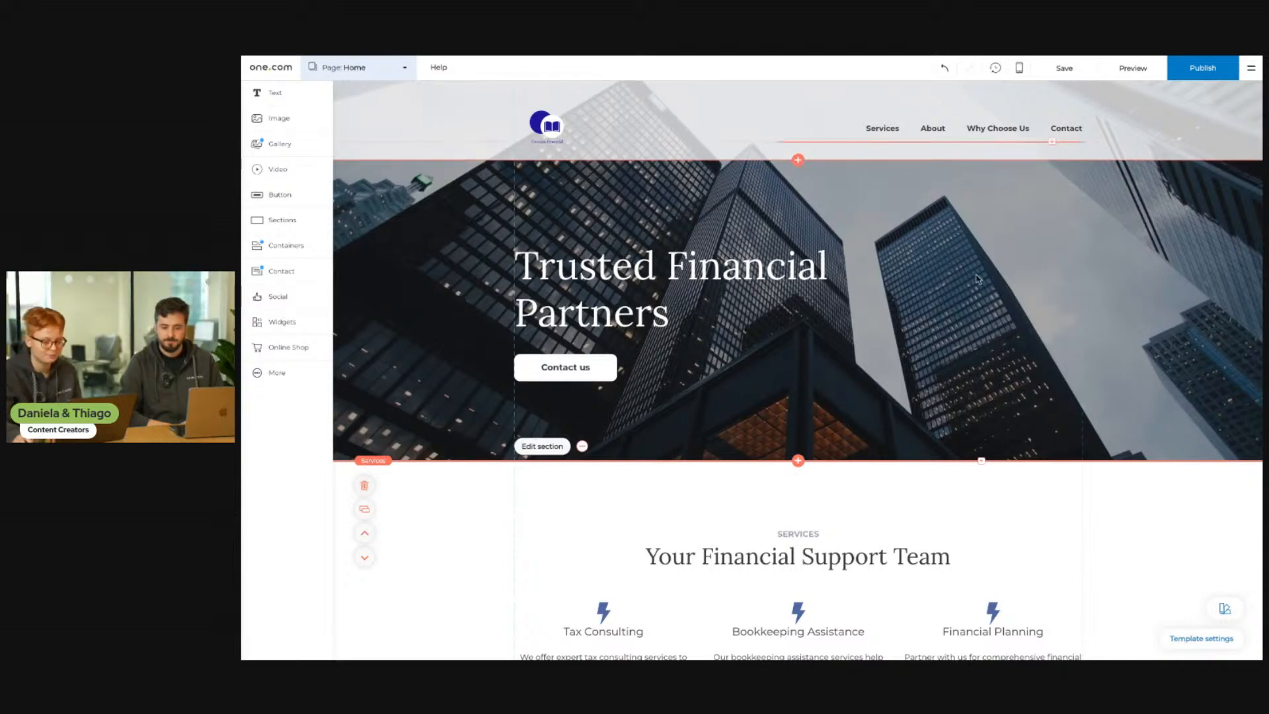
- Preview the site, test where the hero's Contact us button leads, and return to the editor
click(1127, 74)
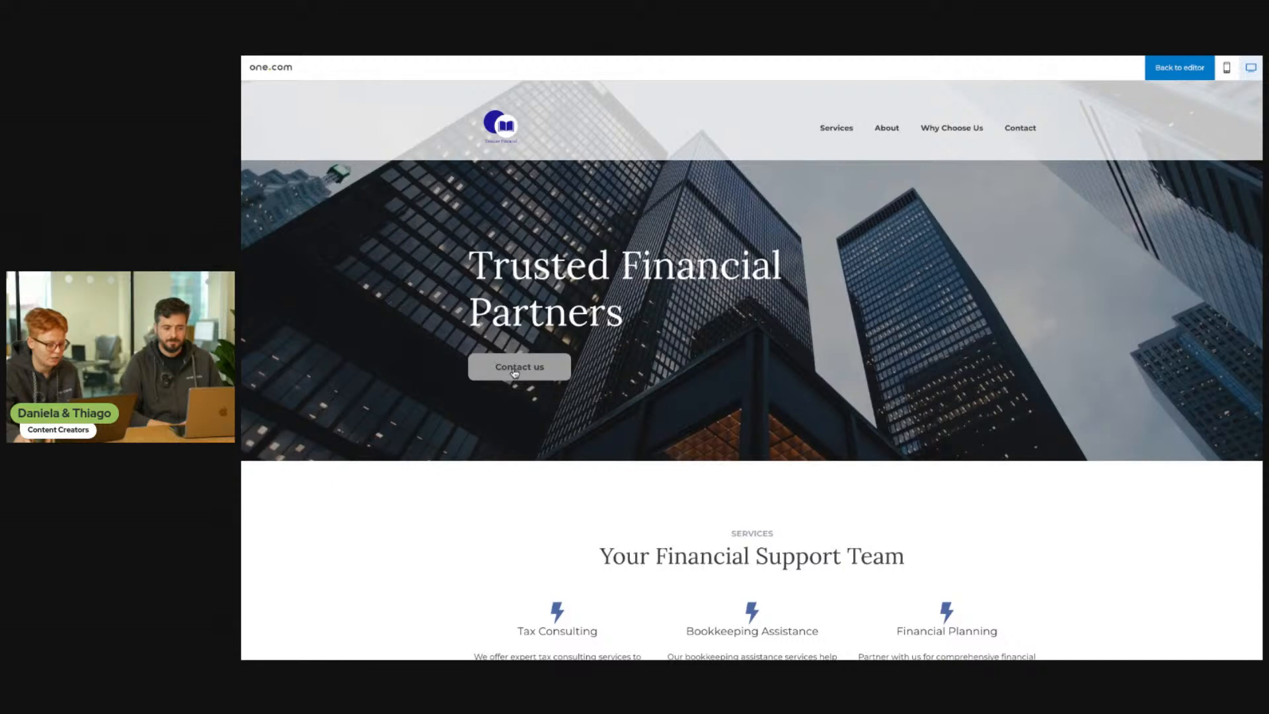
click(515, 372)
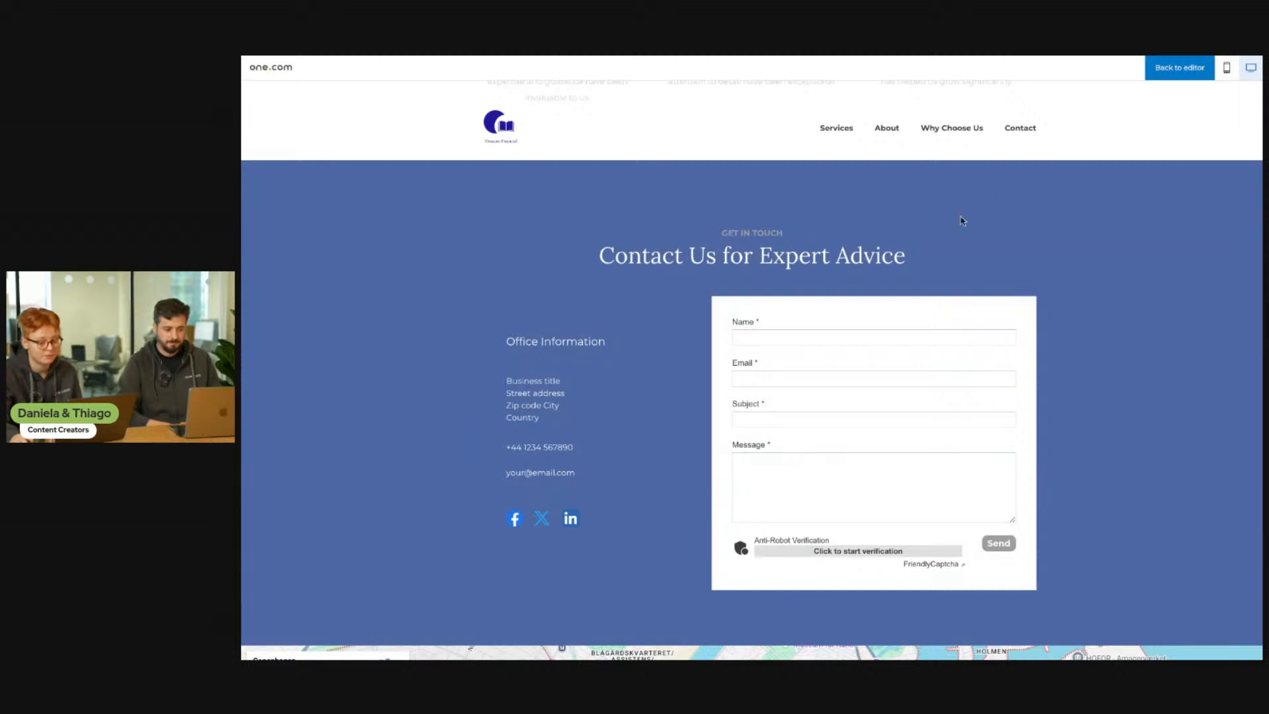
click(1173, 79)
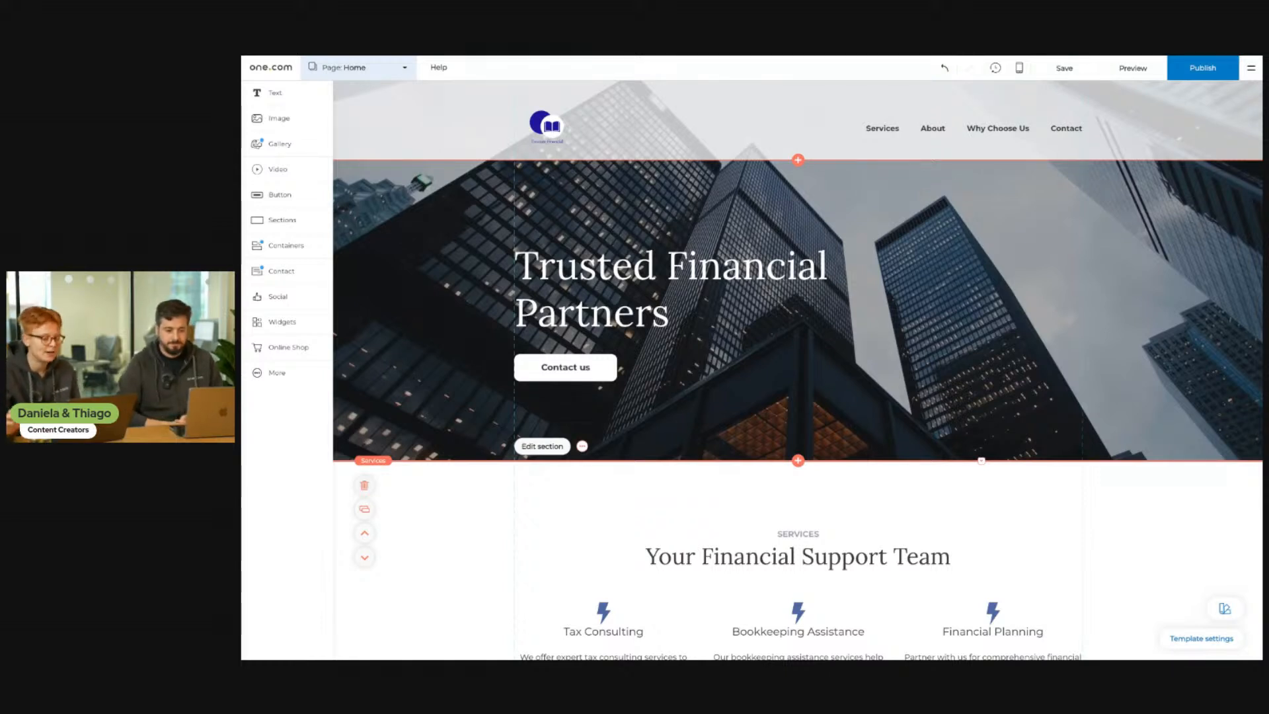
- Delete the "Your Financial Support Team" services section below the hero and confirm the deletion
scroll(797, 370, down, 3)
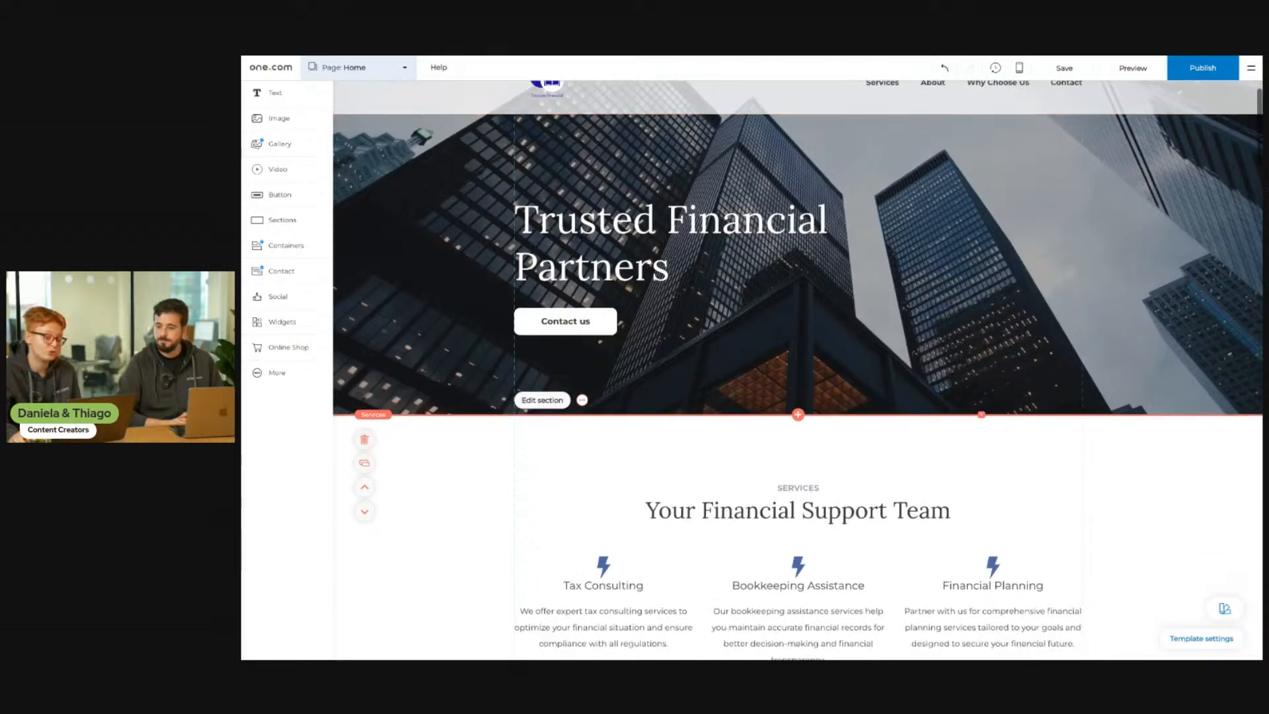
scroll(722, 433, down, 3)
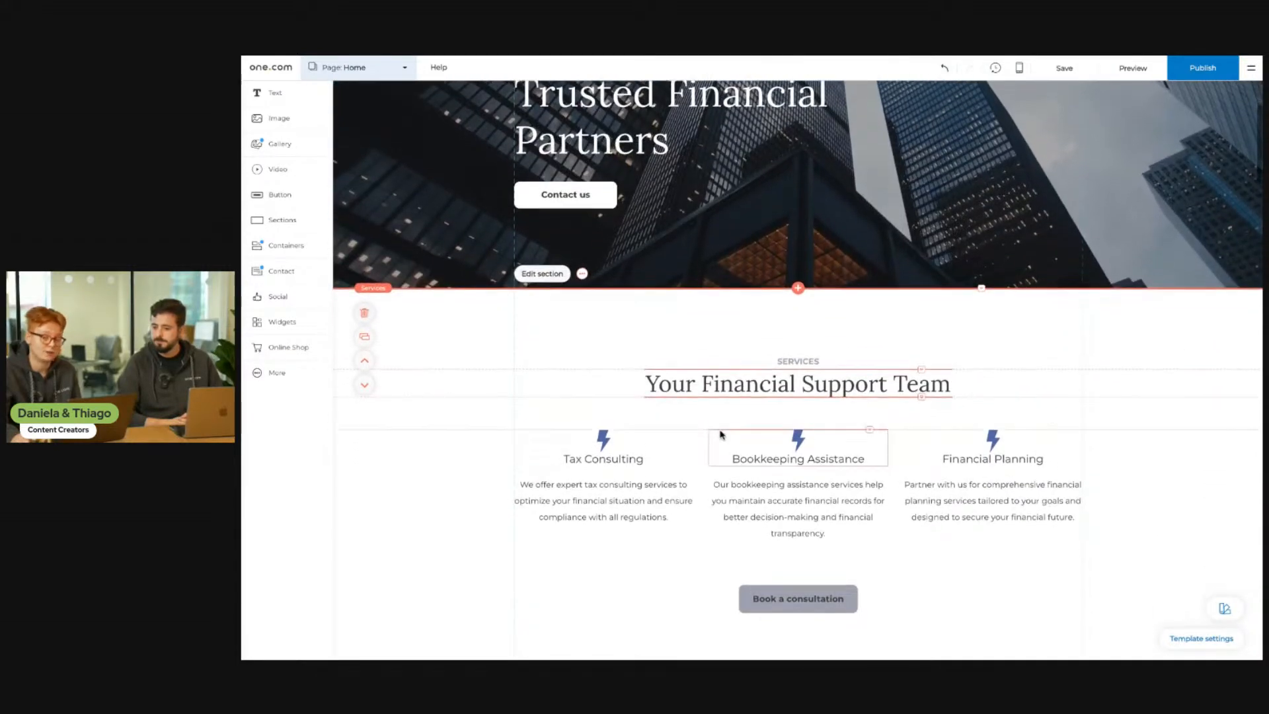
scroll(603, 347, down, 10)
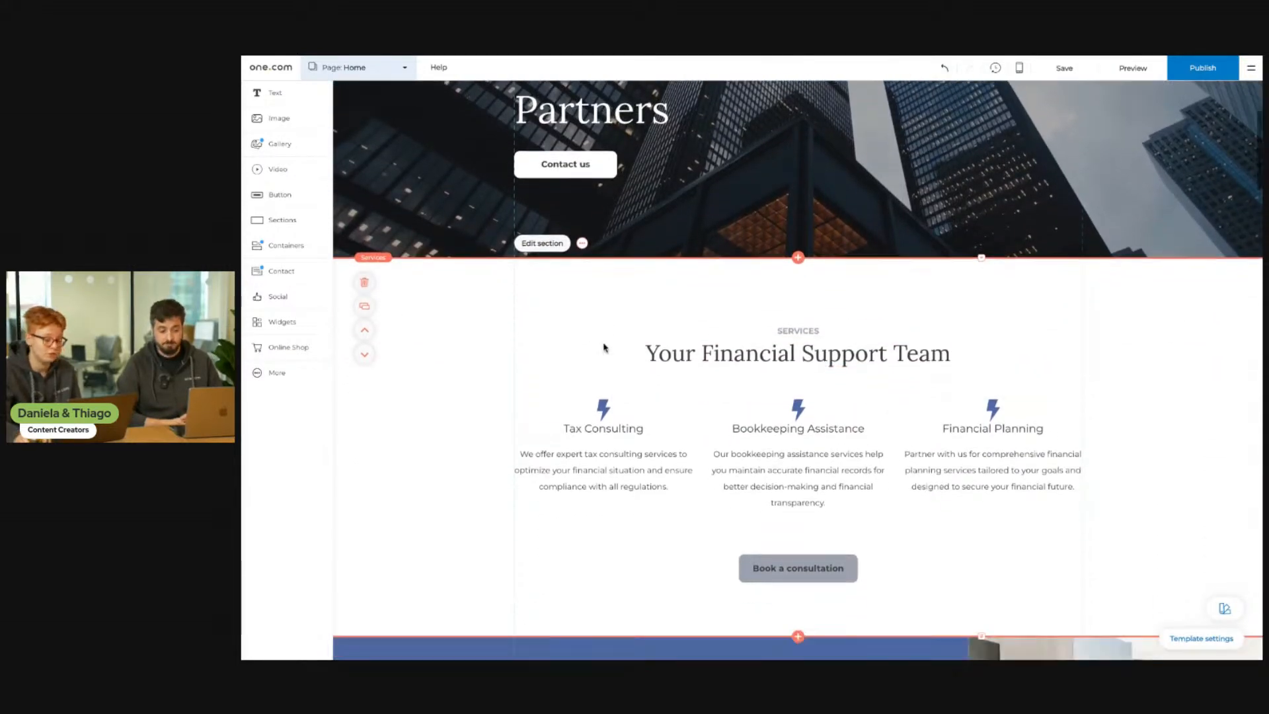
scroll(796, 370, down, 20)
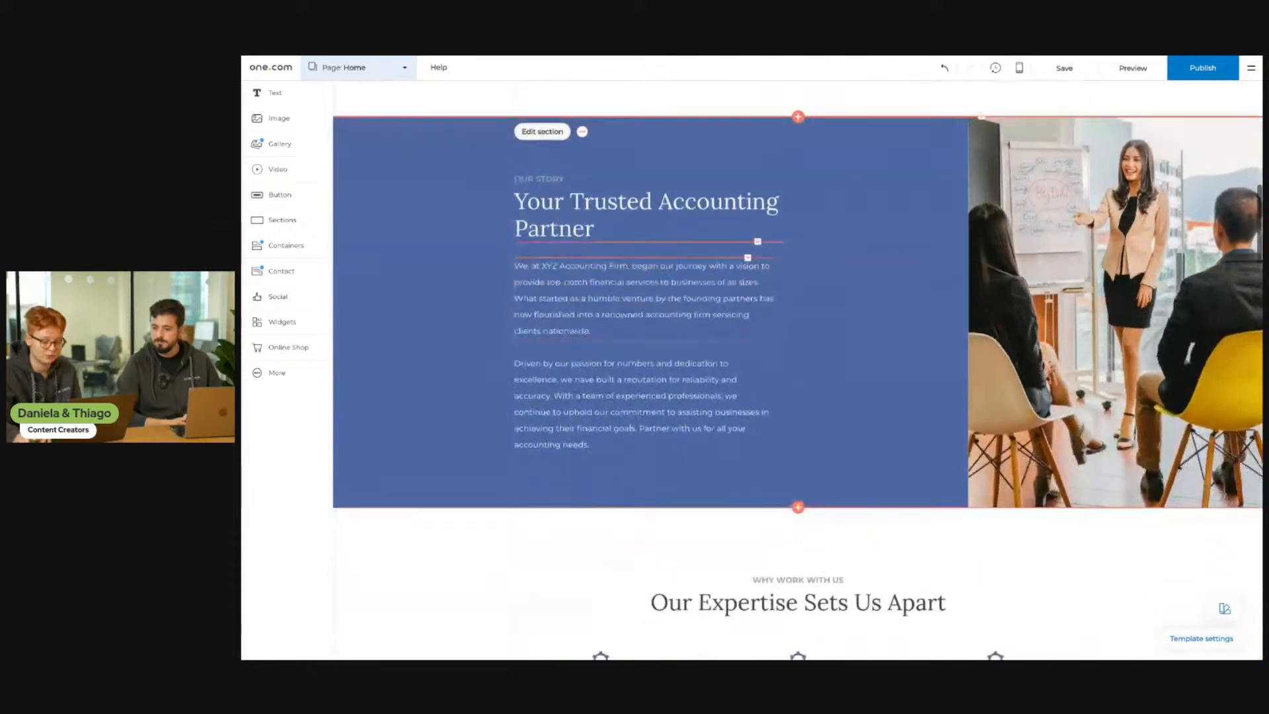
scroll(797, 370, up, 20)
scroll(502, 267, up, 6)
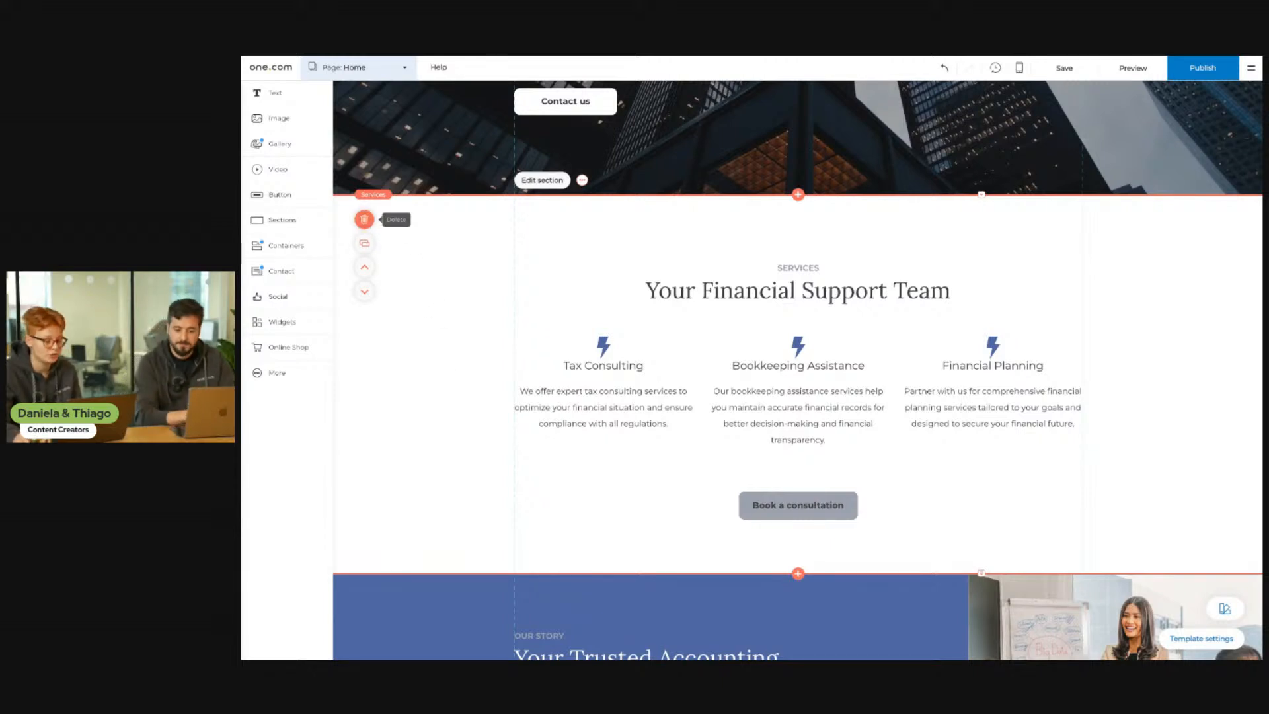
click(364, 221)
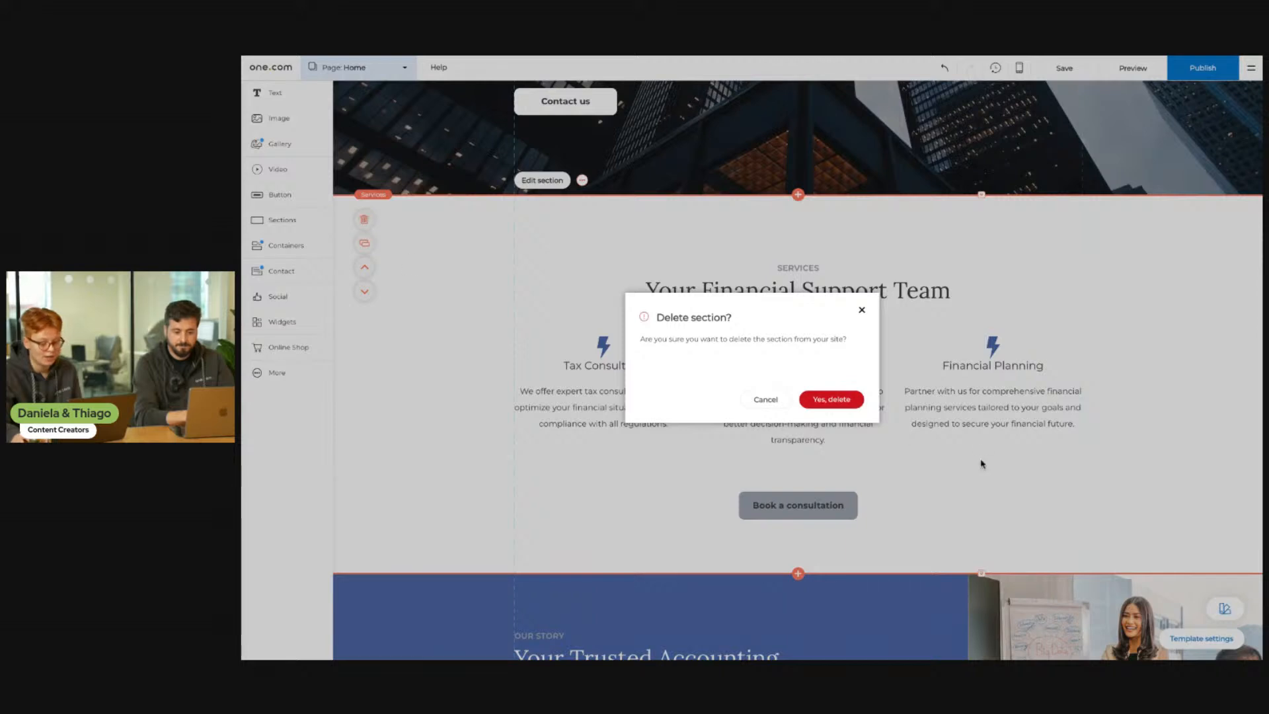
click(829, 400)
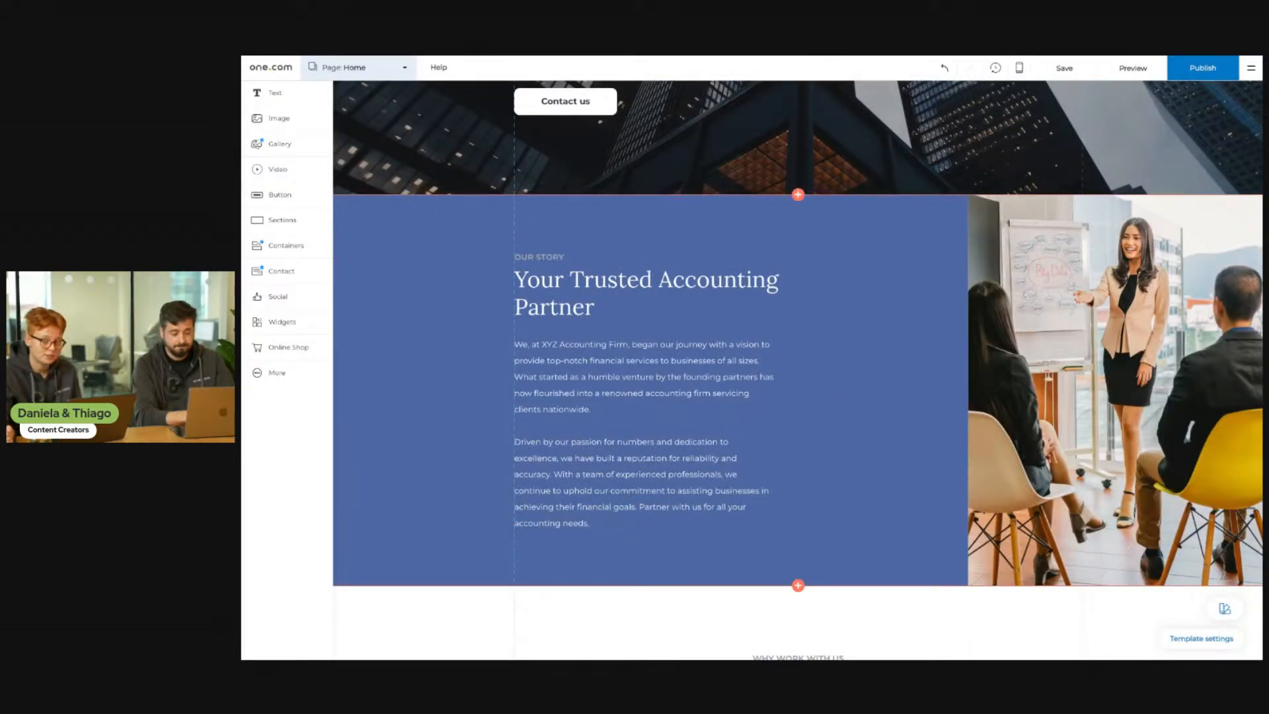
- Insert the ready-made three-column "Experts you can rely on" section with icons between the hero and the Our Story section
scroll(830, 395, up, 5)
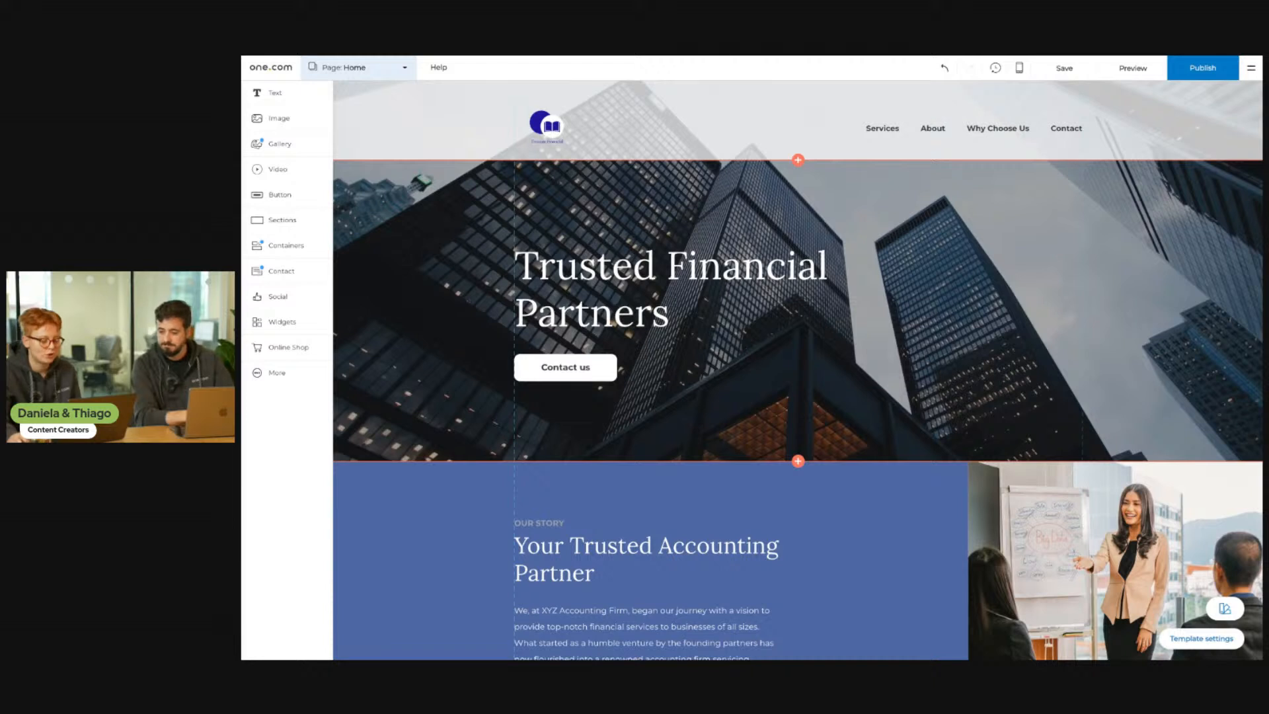
scroll(828, 403, down, 2)
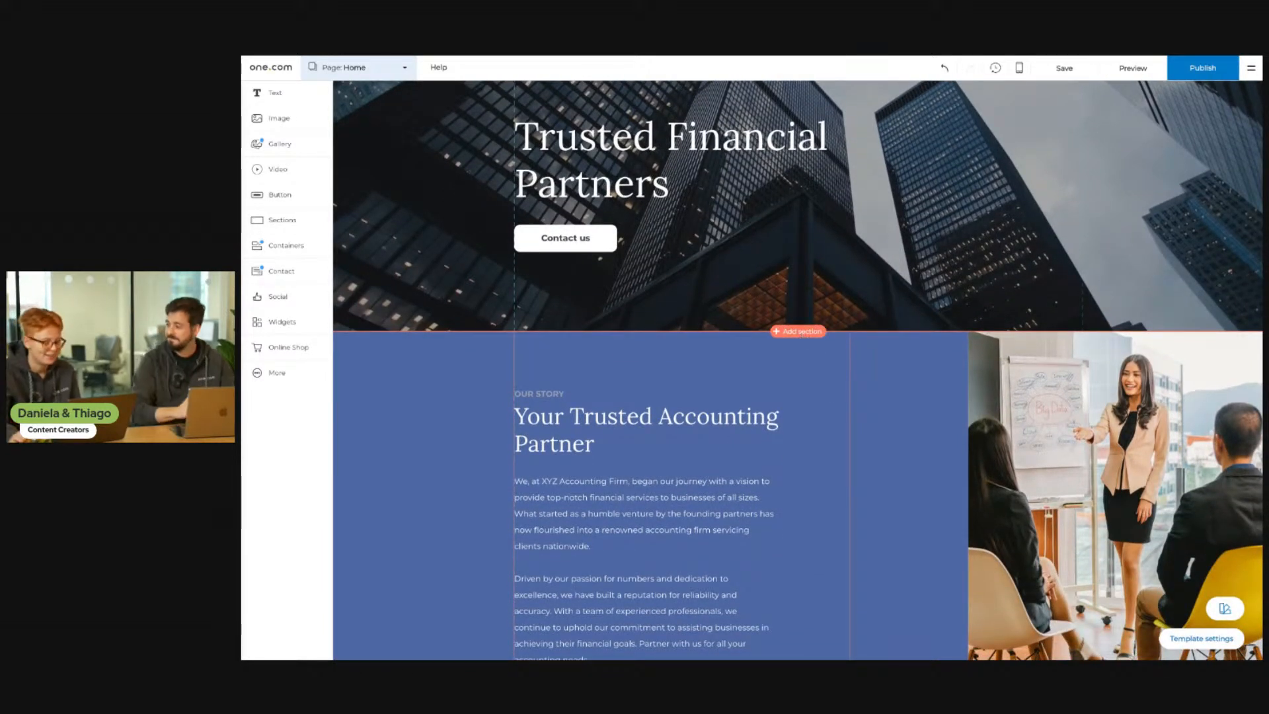
click(798, 331)
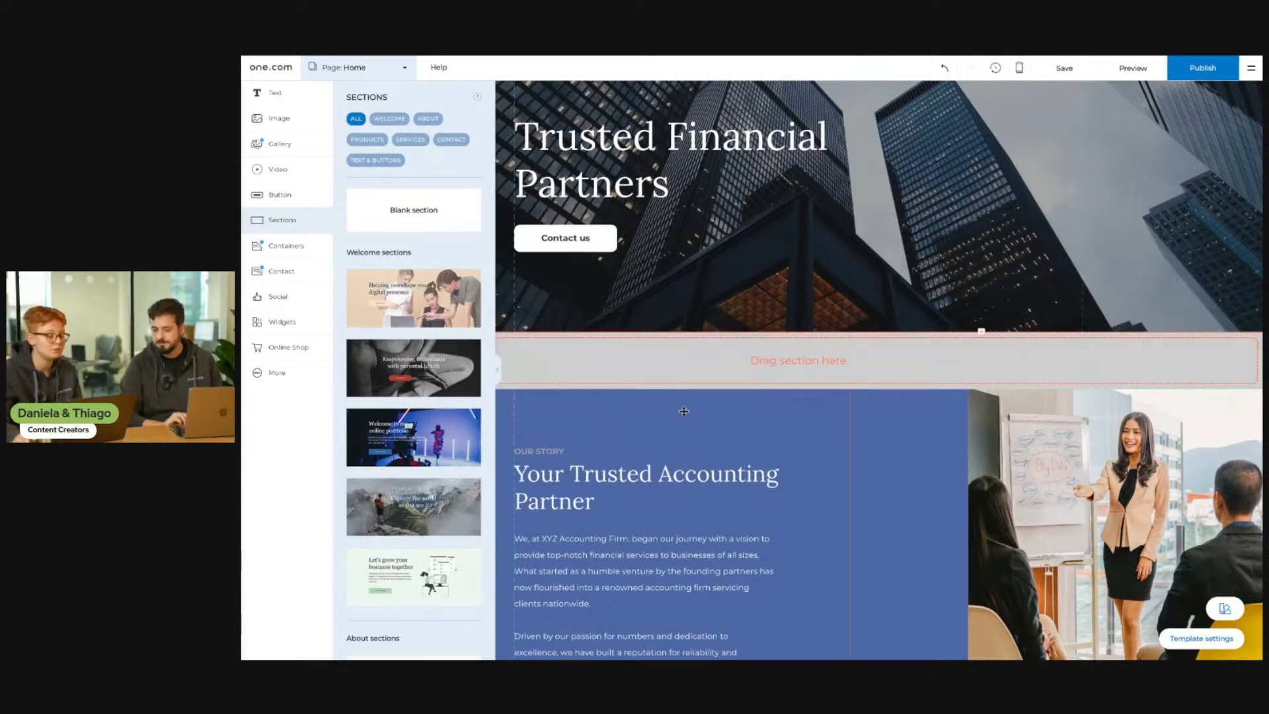
scroll(466, 436, down, 2)
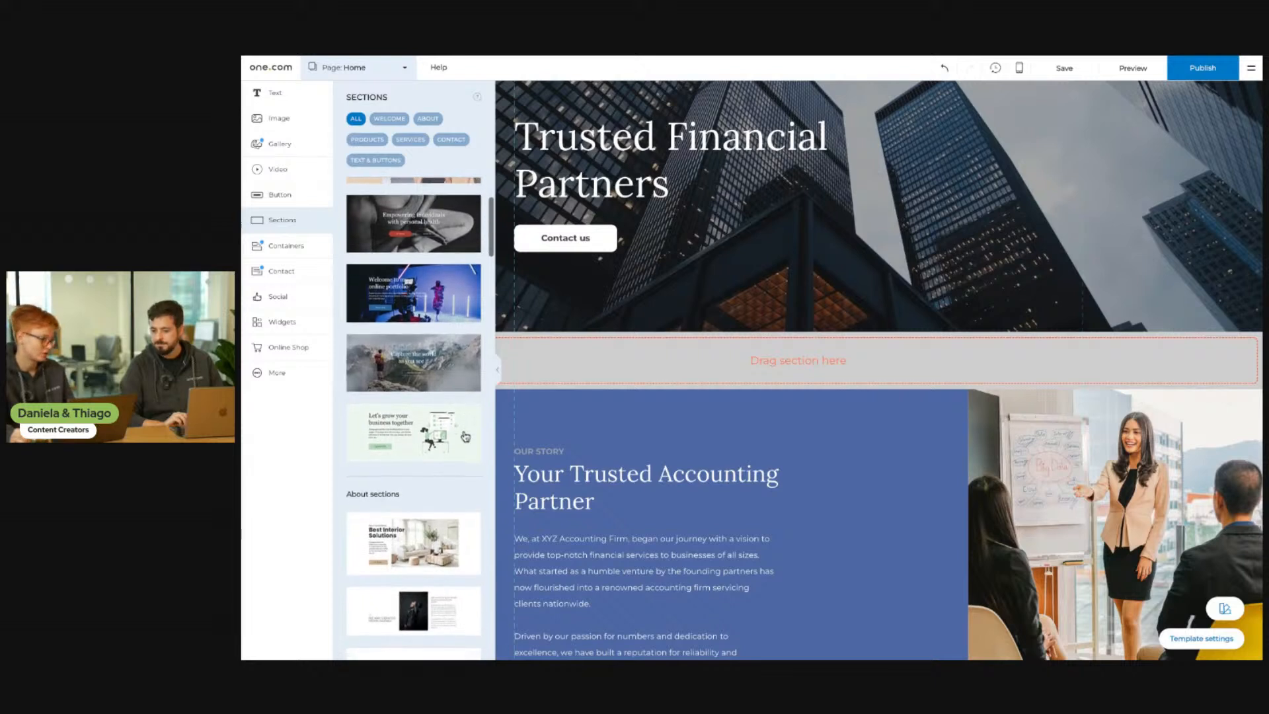
scroll(466, 436, down, 1)
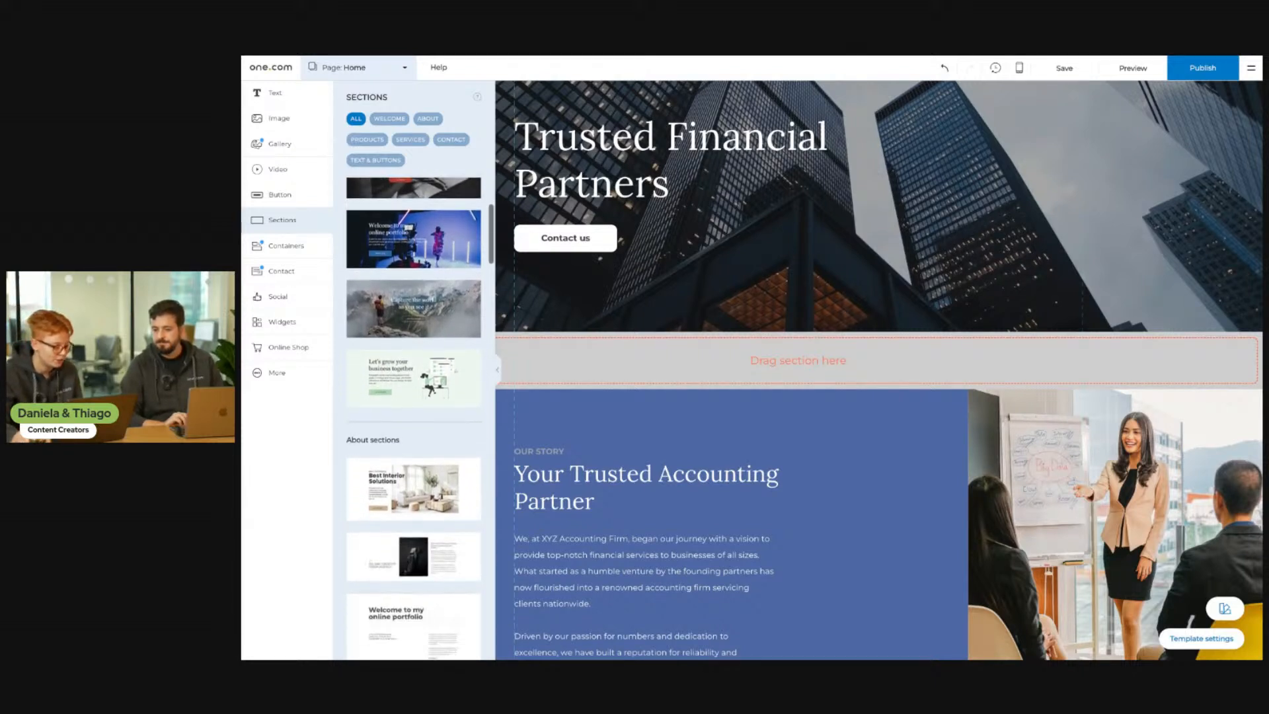
scroll(452, 429, down, 2)
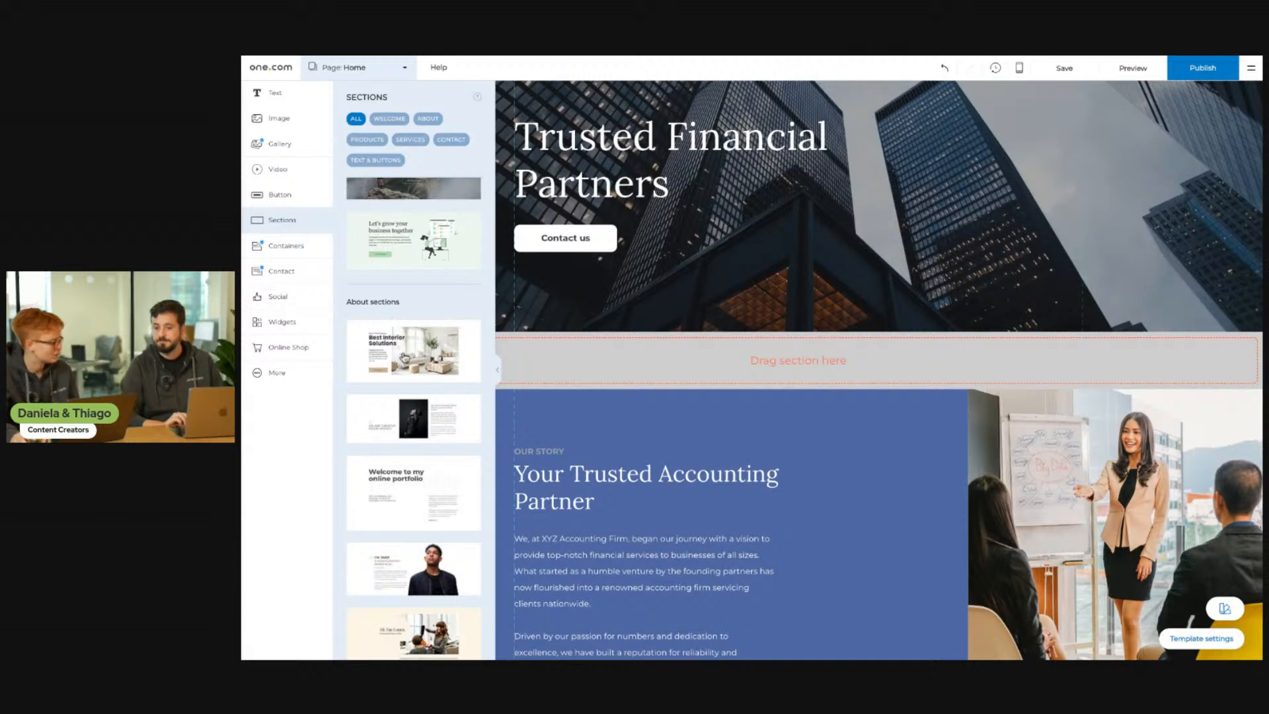
scroll(403, 363, down, 2)
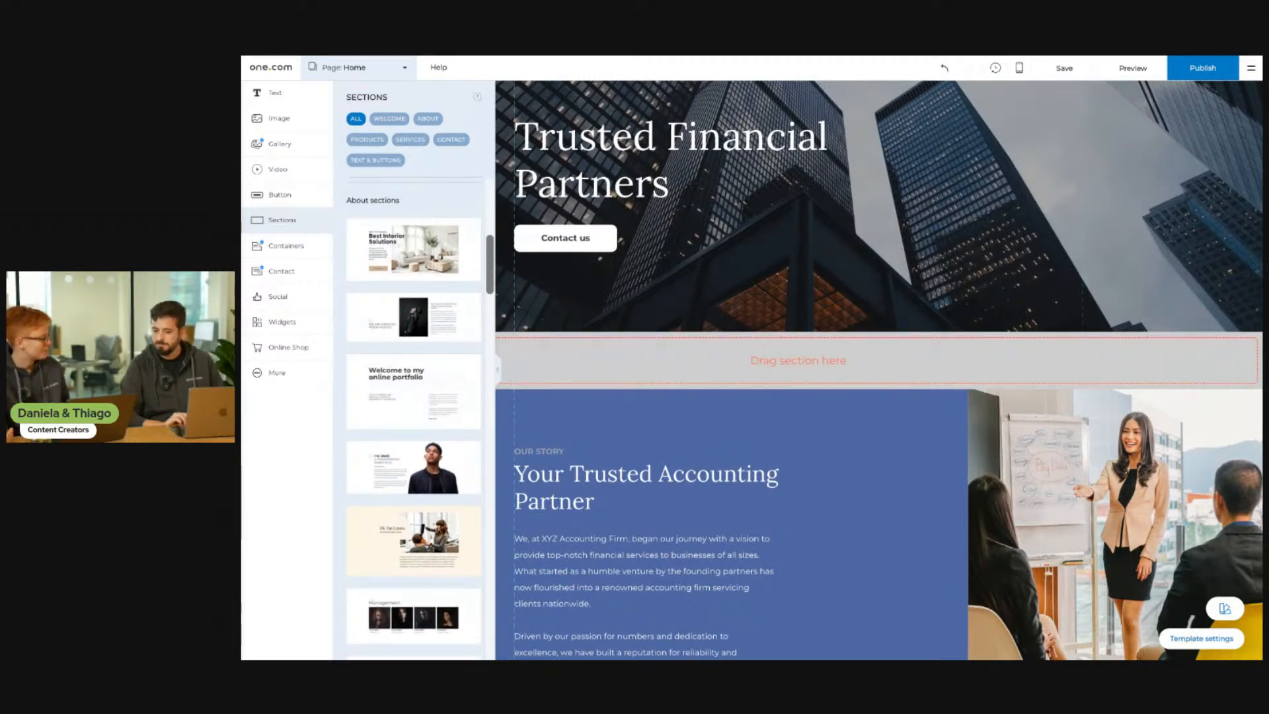
scroll(413, 410, down, 10)
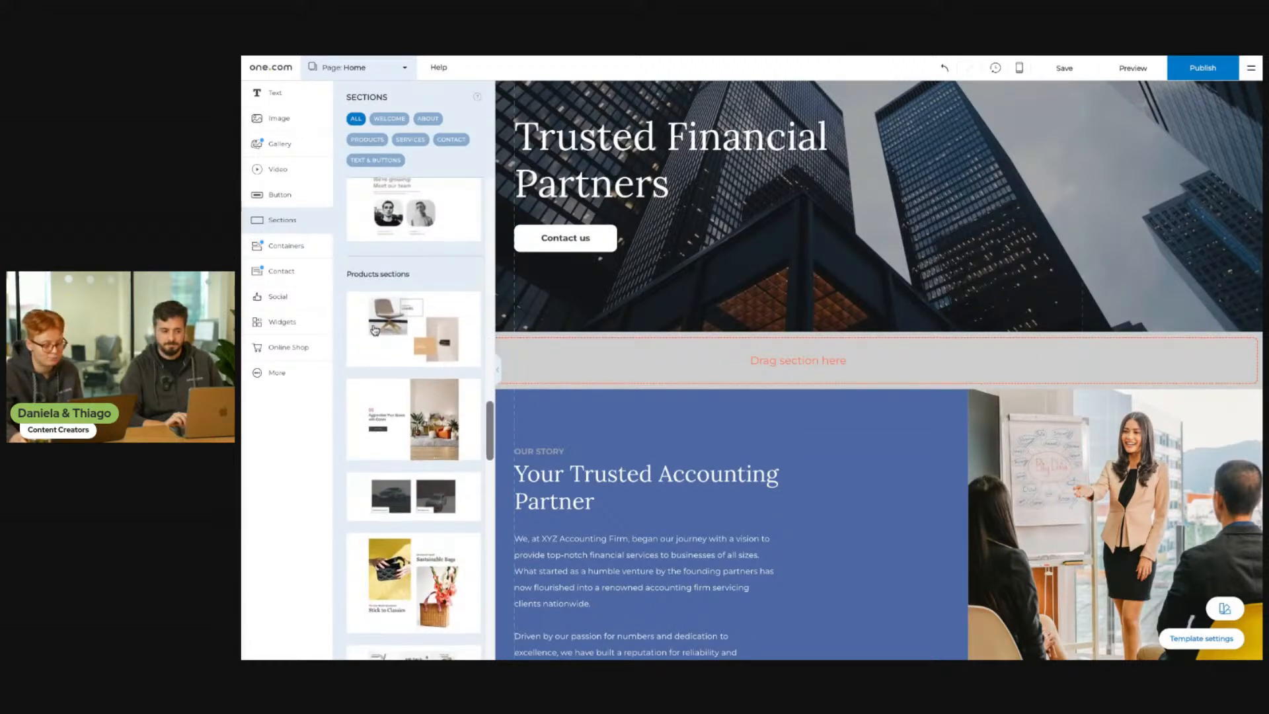
scroll(427, 443, down, 6)
scroll(426, 443, down, 8)
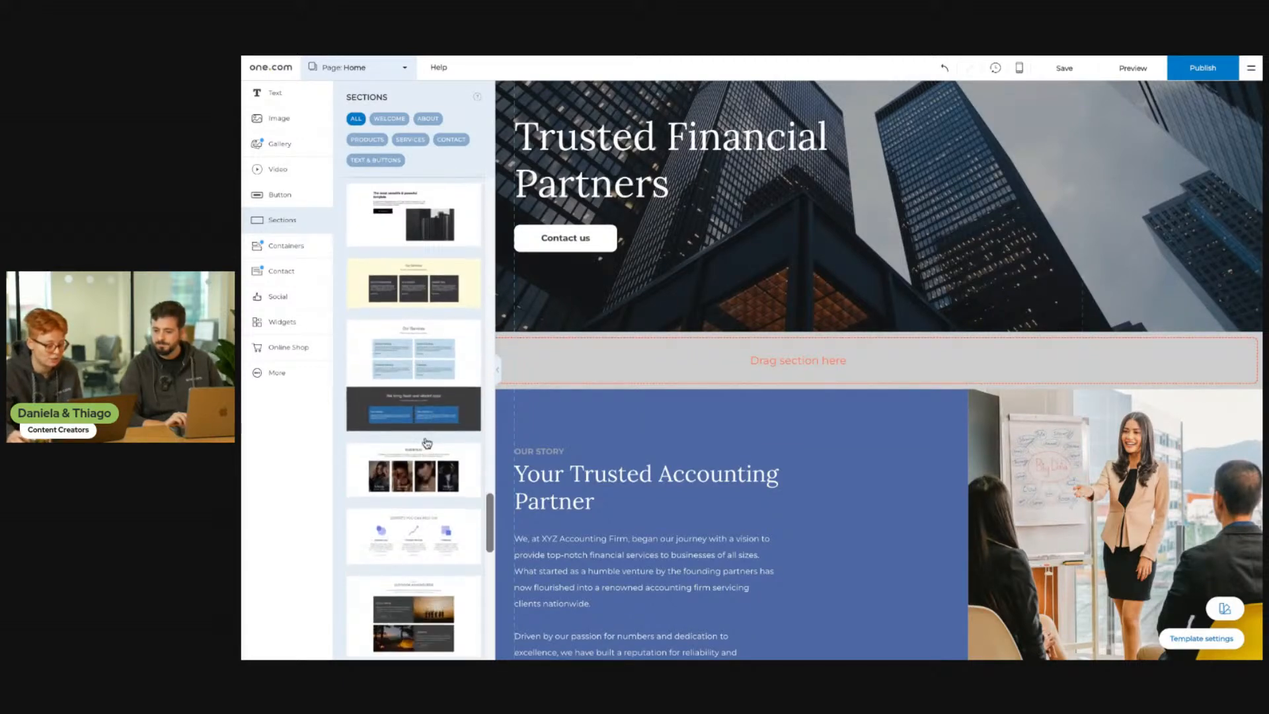
scroll(423, 455, up, 3)
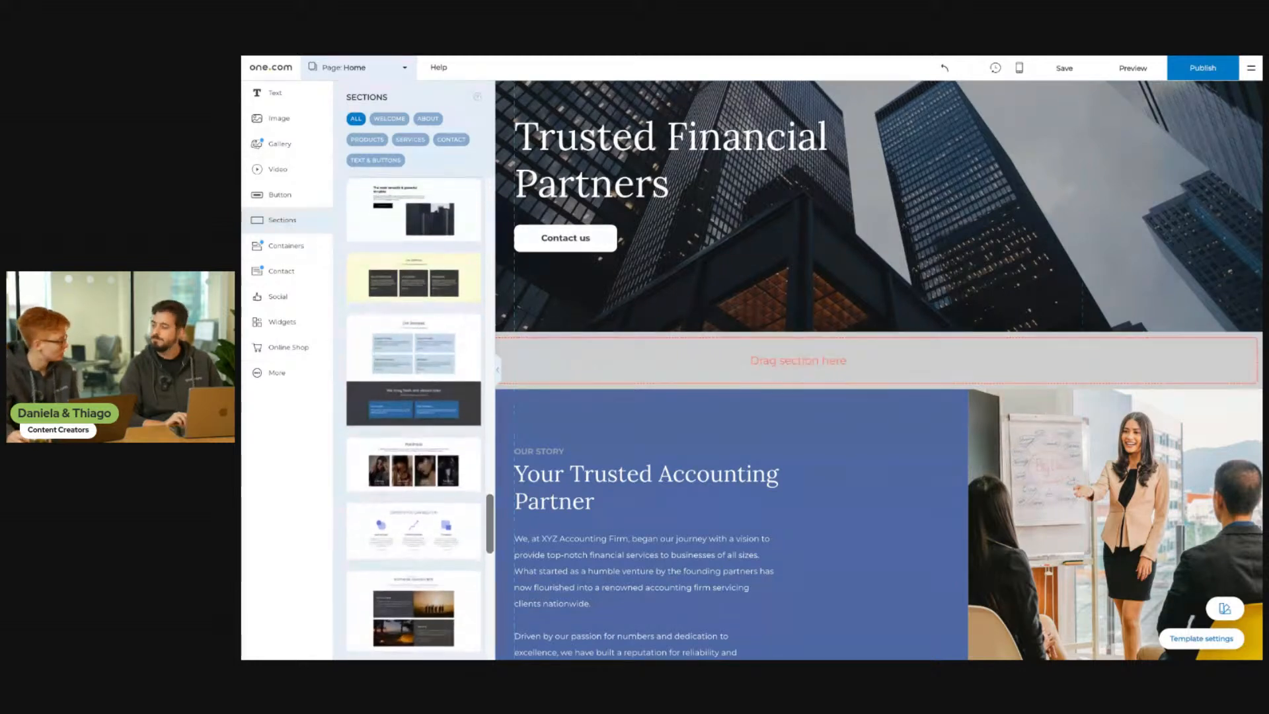
scroll(423, 454, down, 1)
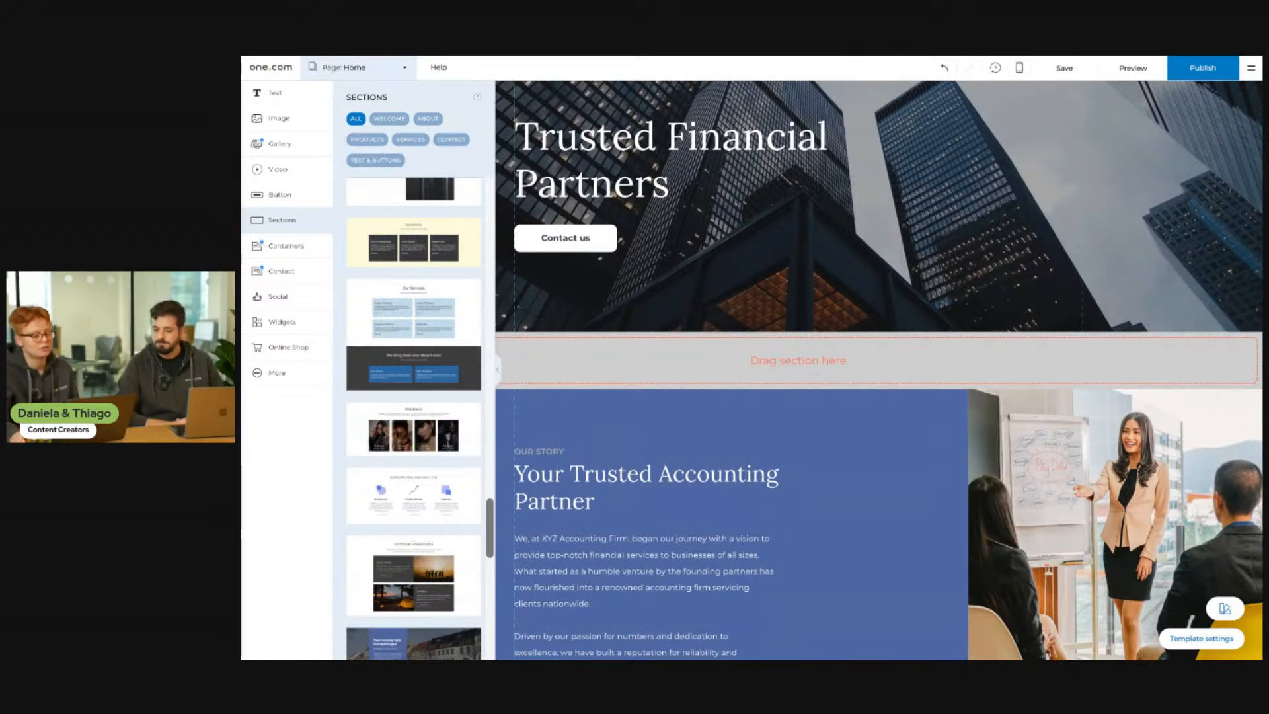
drag(416, 509, 620, 363)
scroll(917, 462, down, 3)
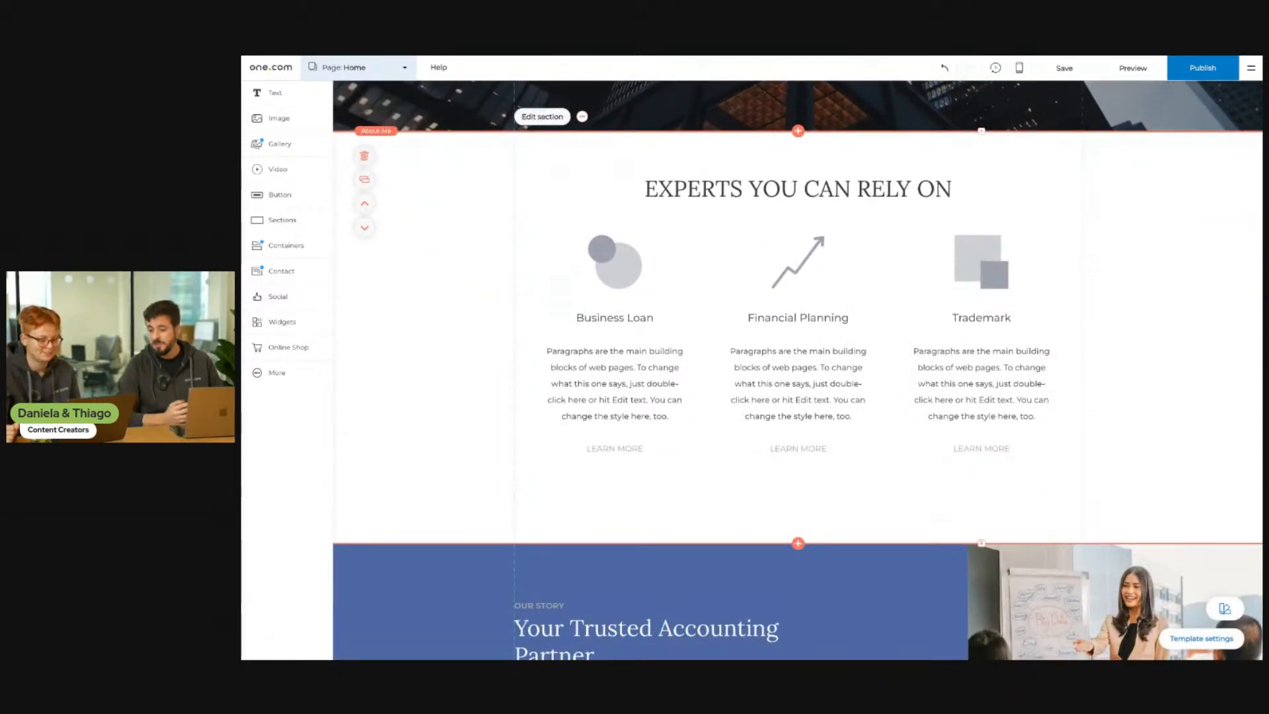
- Start writing new AI text for the Business Loan text block and set the website title to "Treasure Financial" in the general preferences
scroll(1066, 482, up, 1)
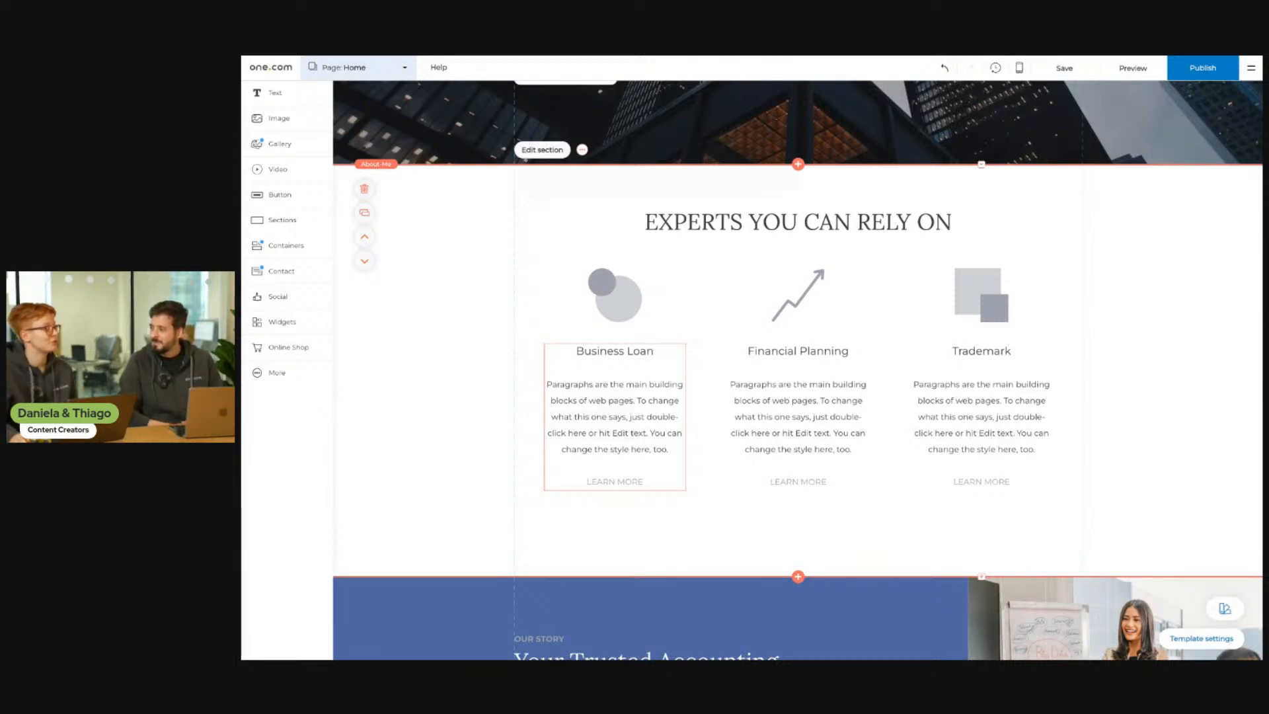
click(615, 416)
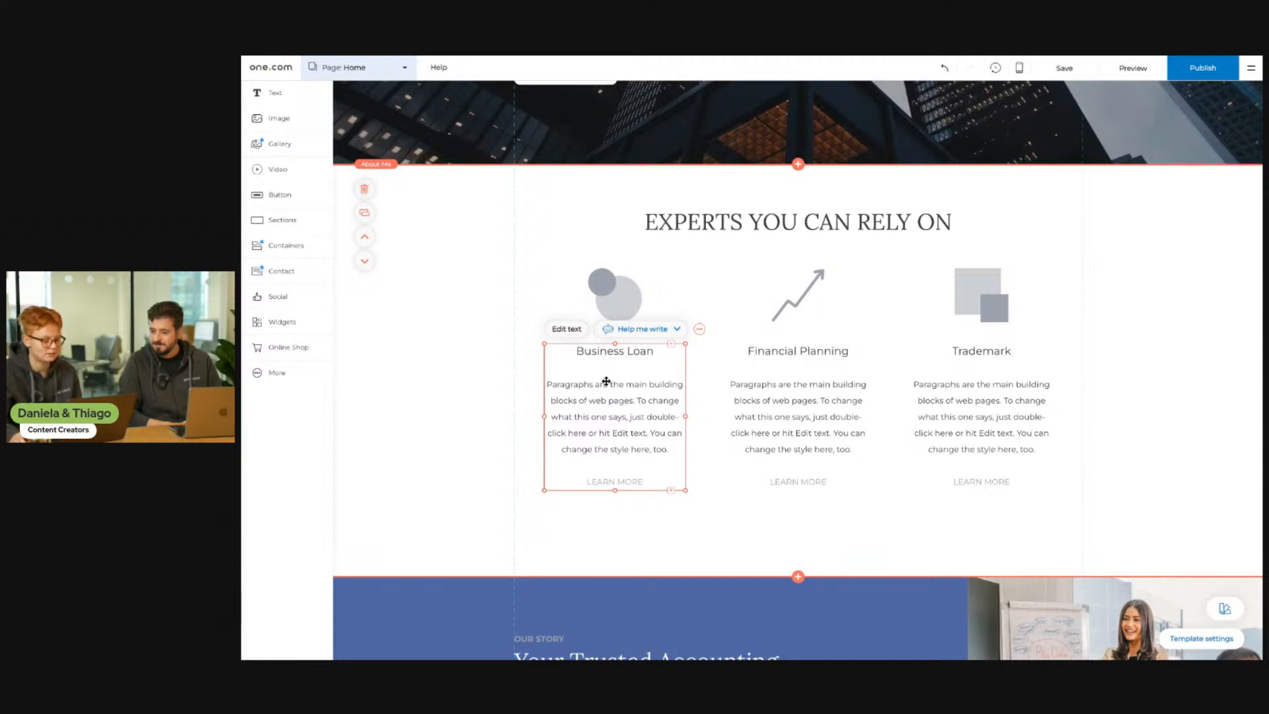
click(665, 338)
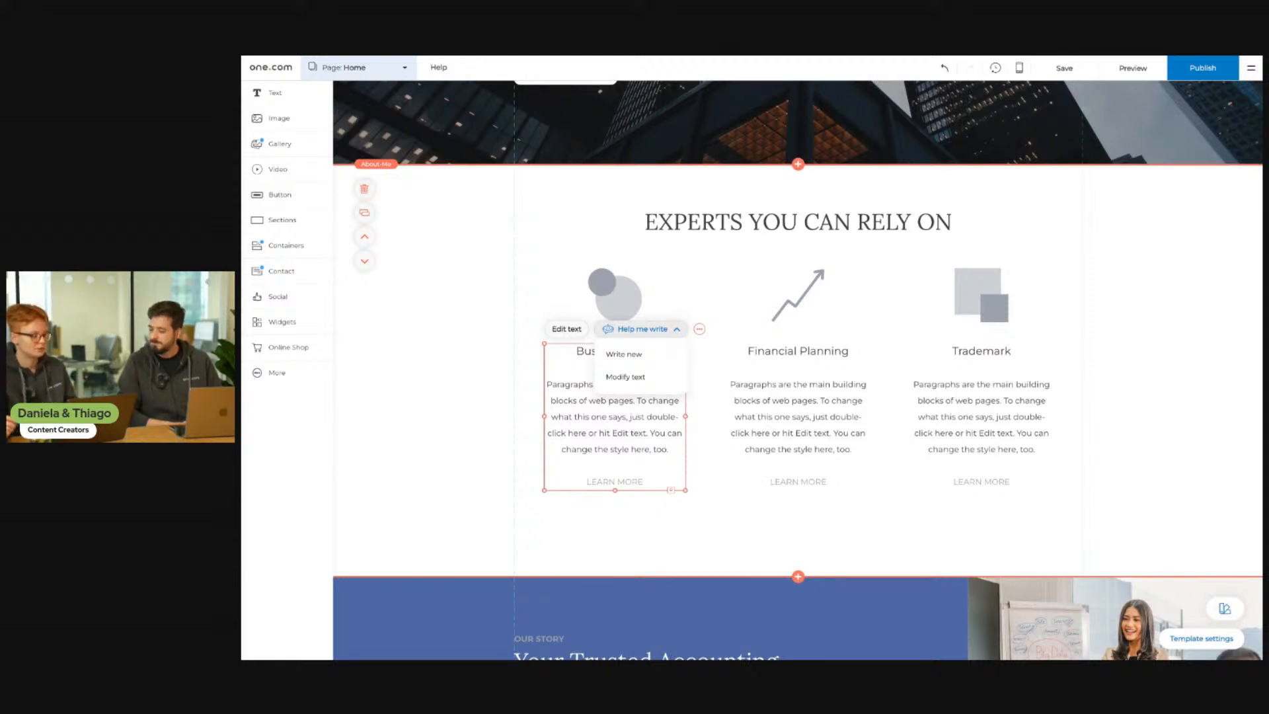
click(657, 354)
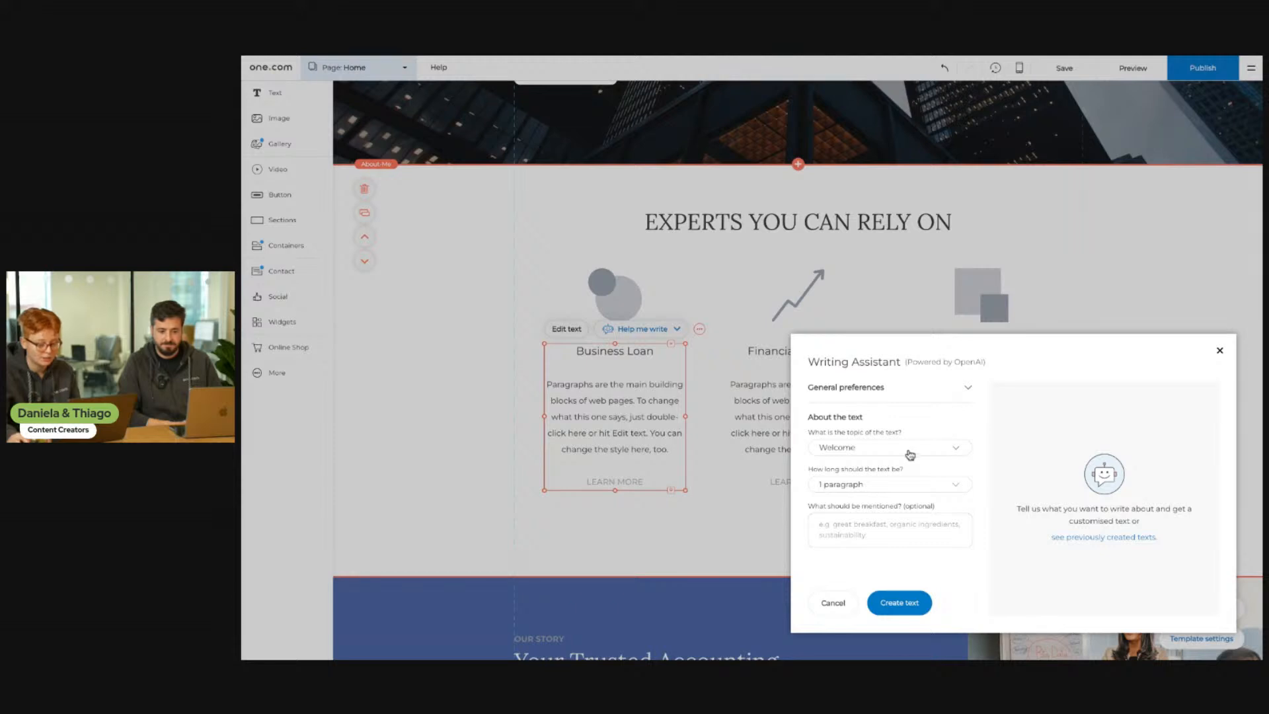
click(968, 389)
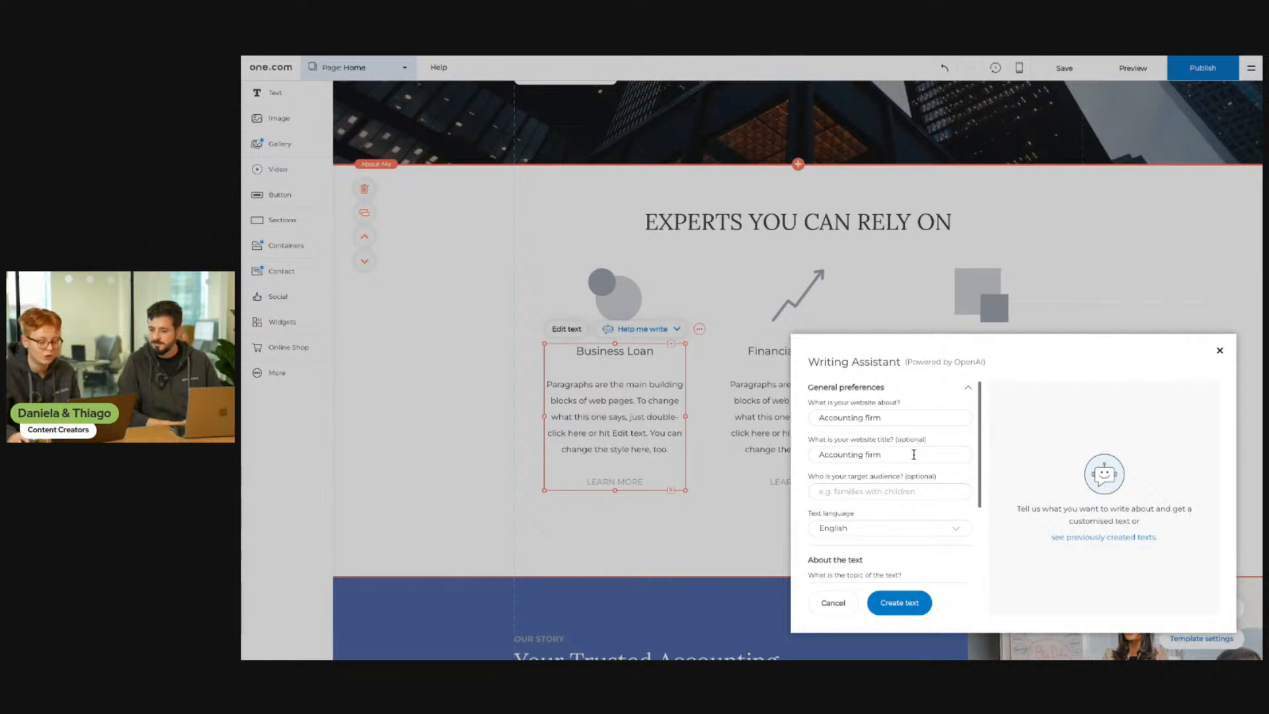
drag(928, 455, 898, 456)
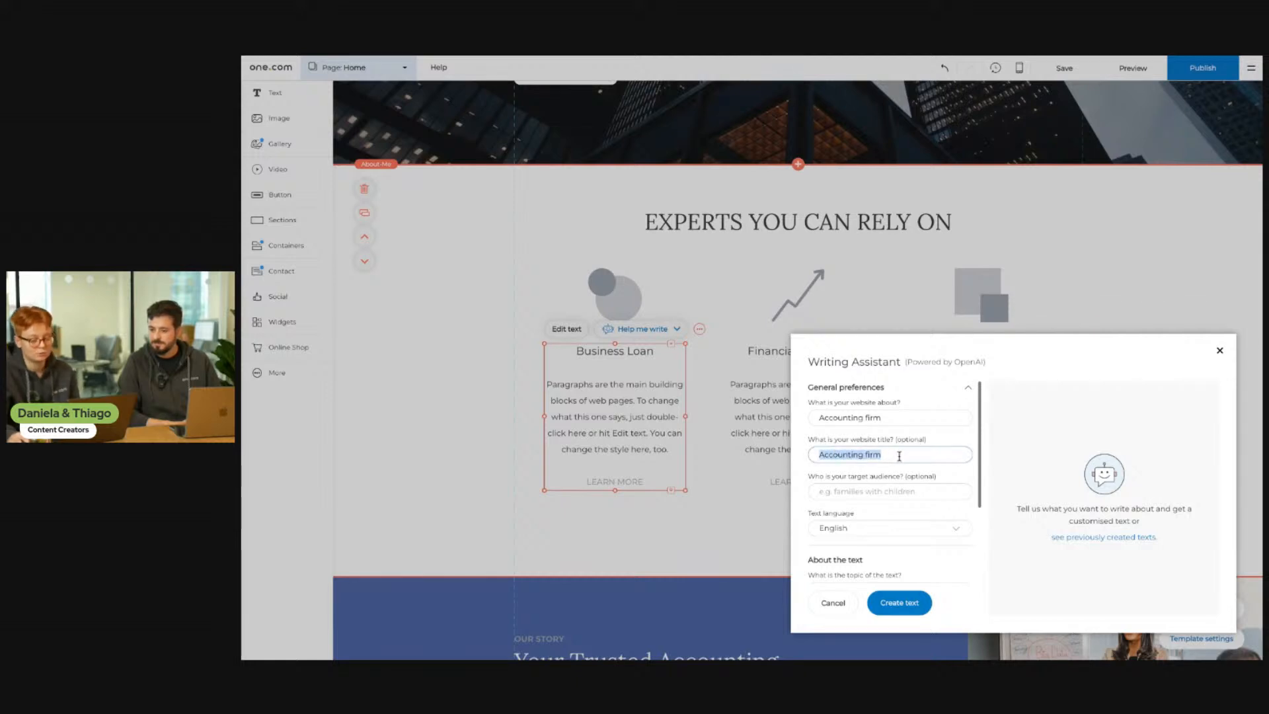
text(Treasure)
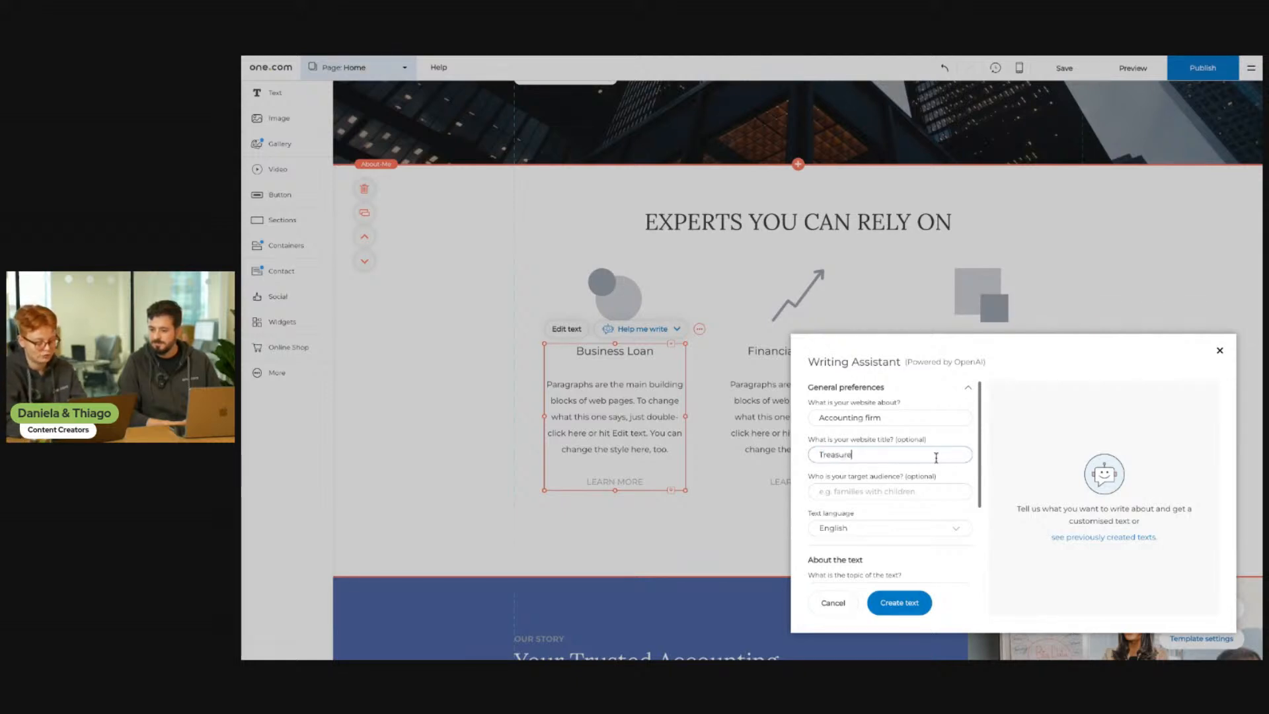
text( Financial)
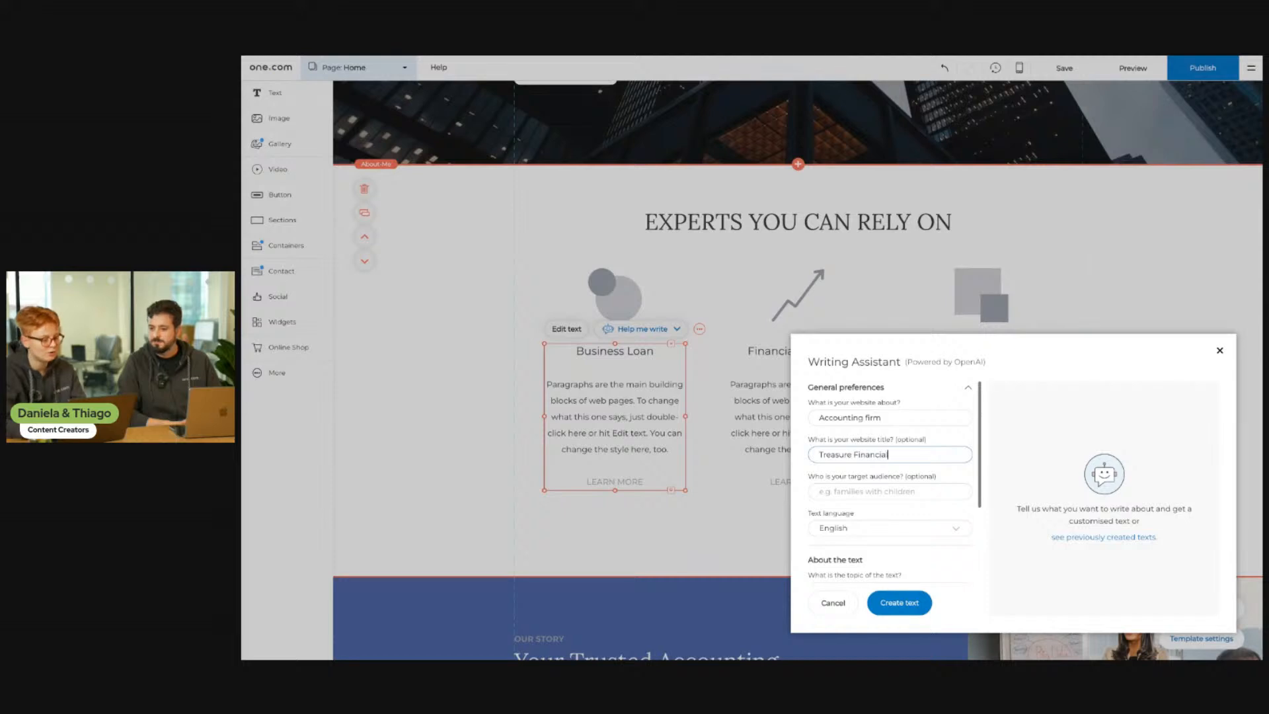
- Generate the text with the topic Services and "I offer bookkeeping services" as what should be mentioned
scroll(916, 536, down, 2)
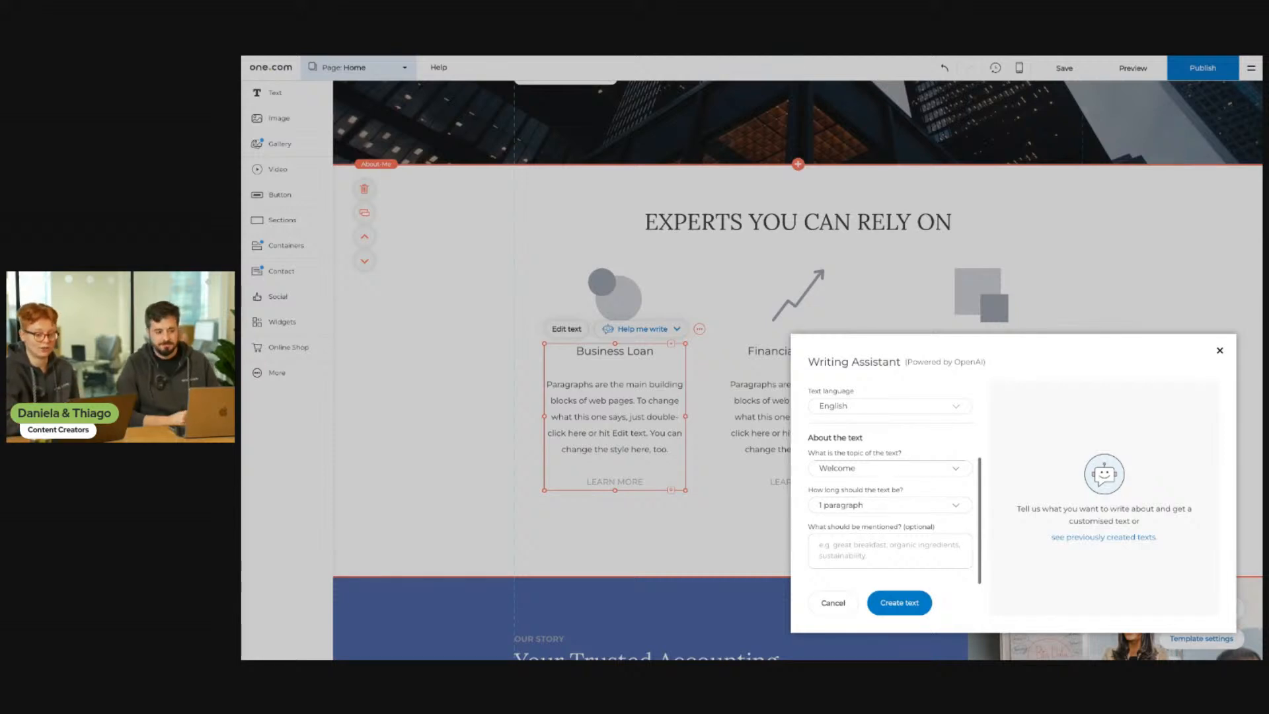
click(885, 468)
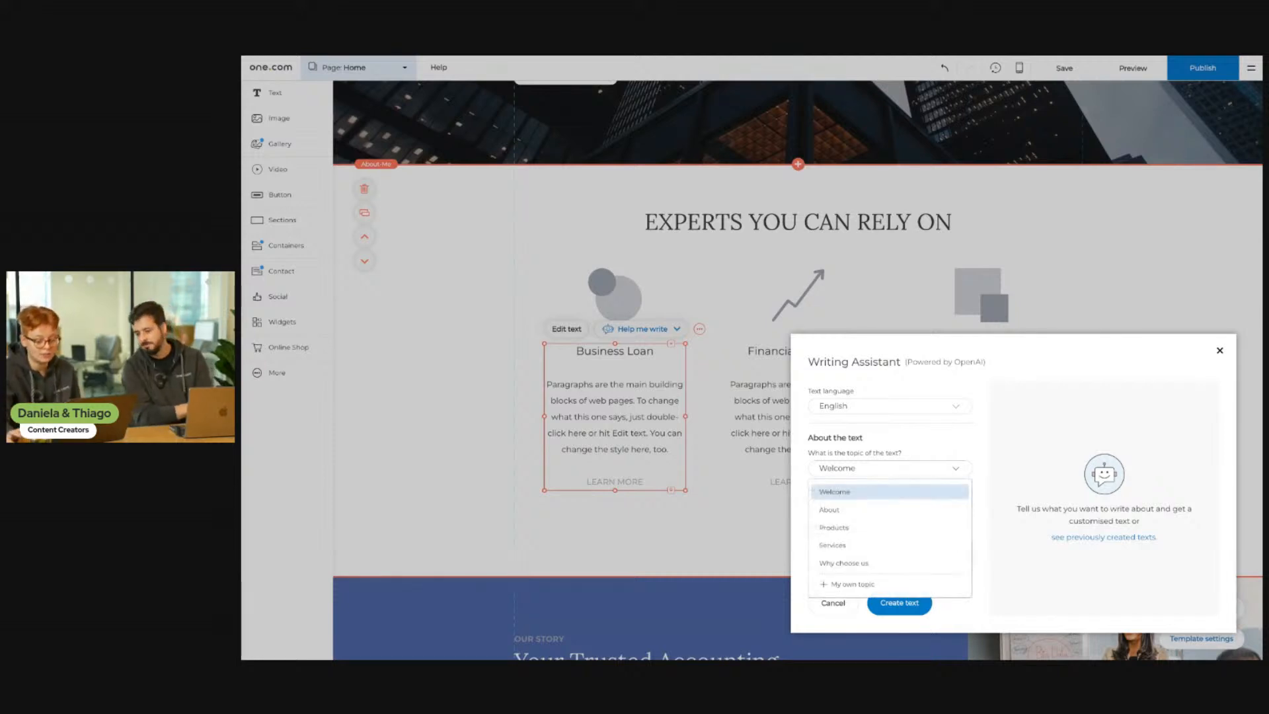
click(864, 545)
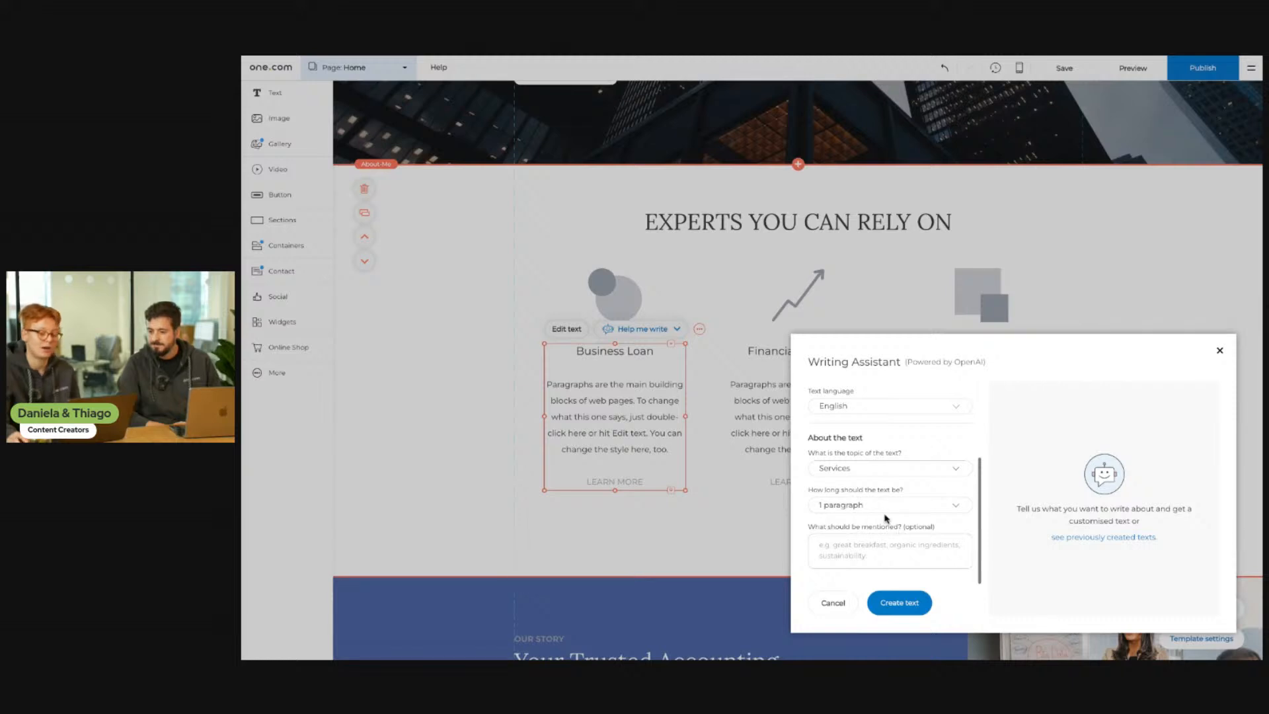
click(900, 556)
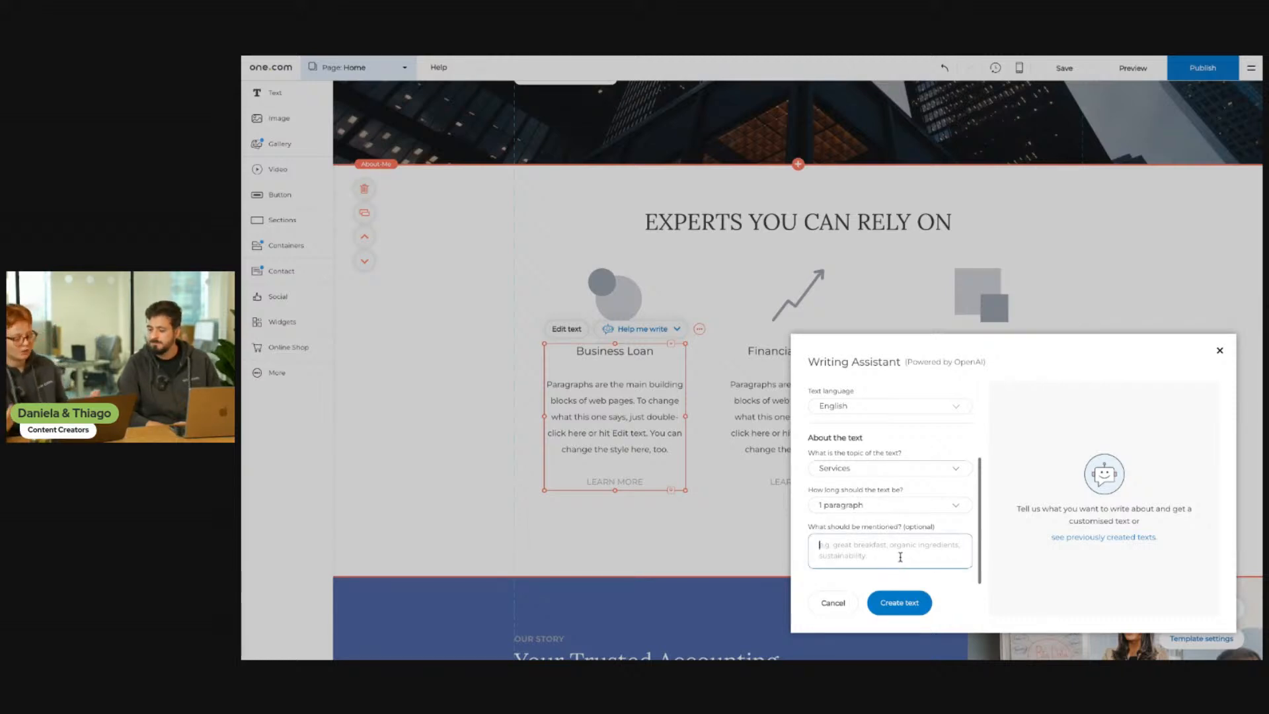
text(l)
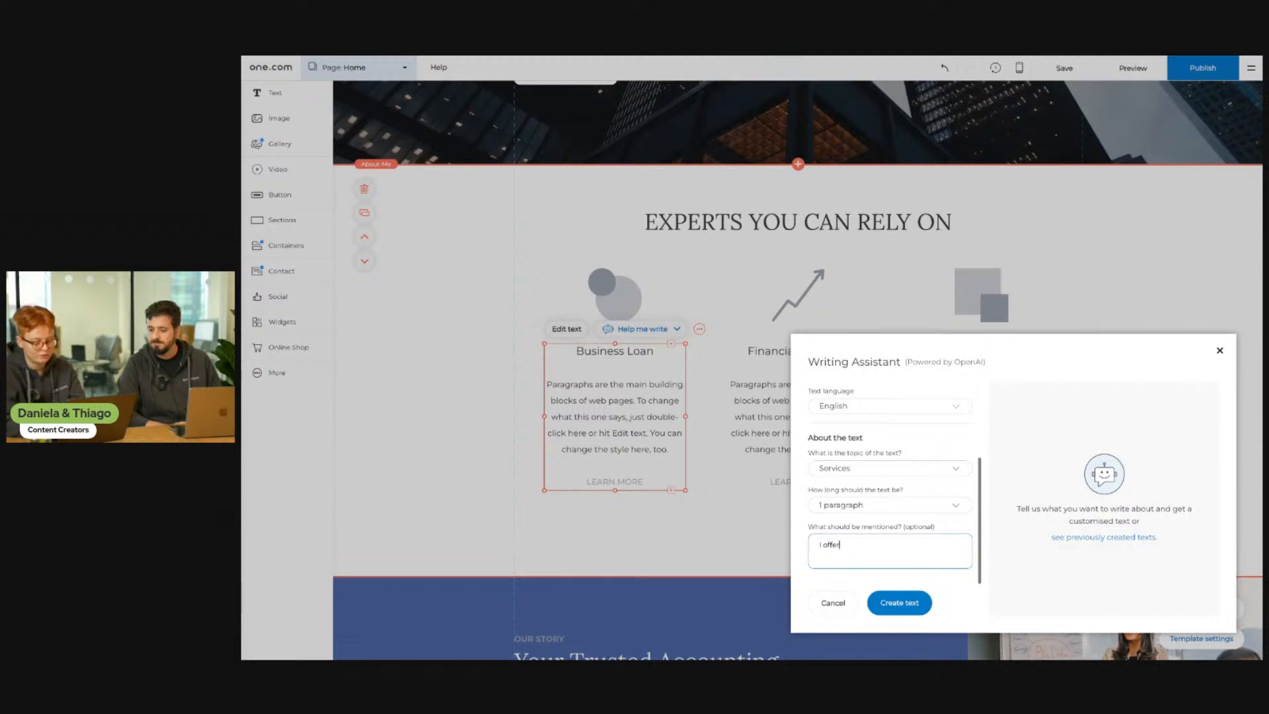
text( offer bookkeep)
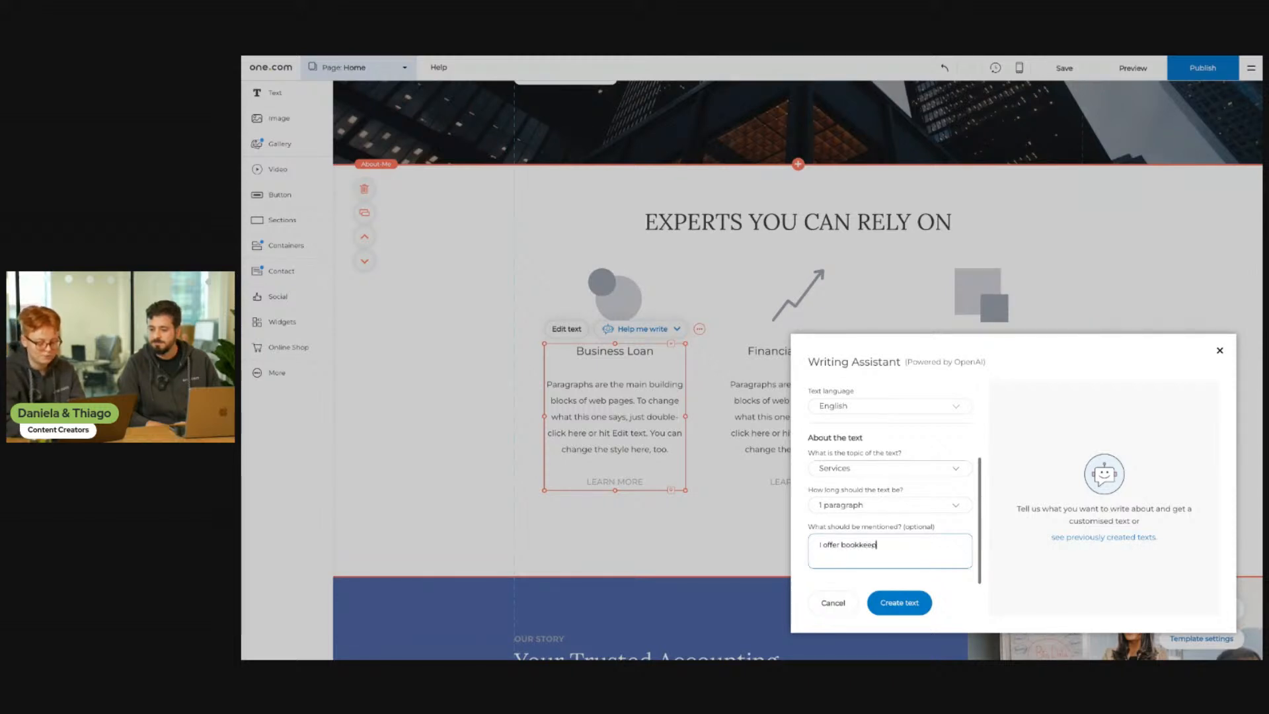
text(ing services)
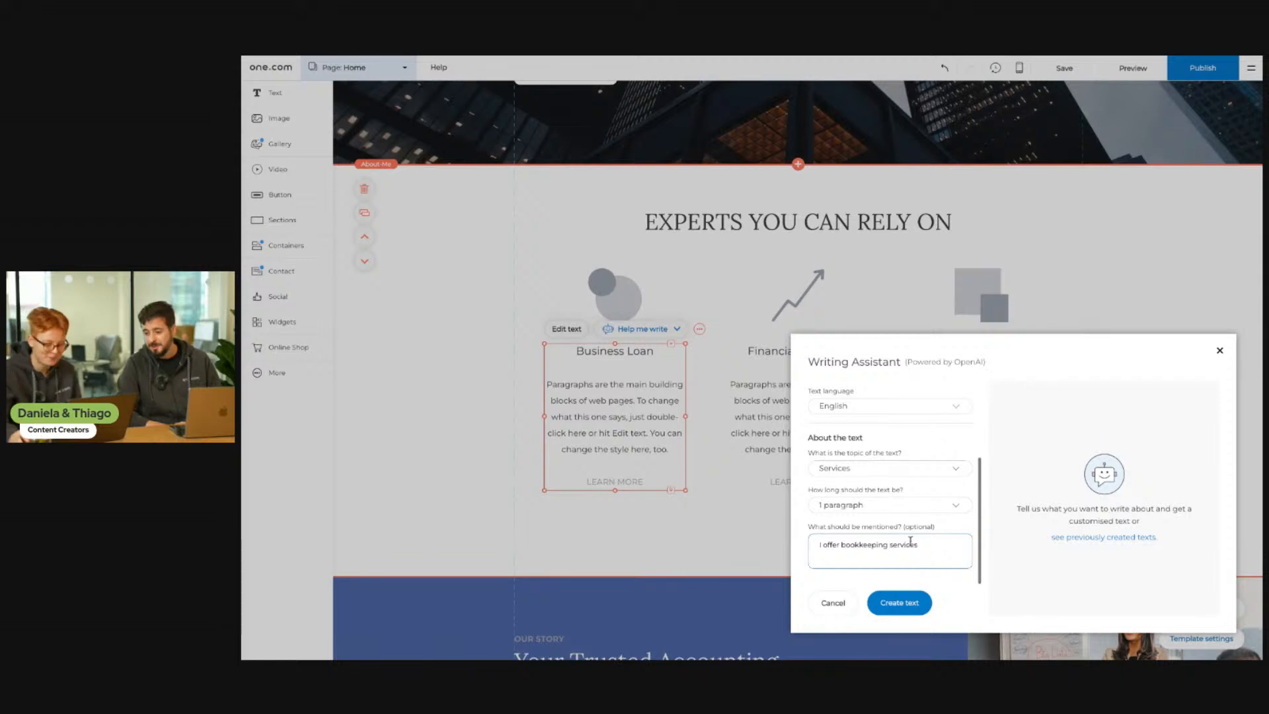
click(905, 609)
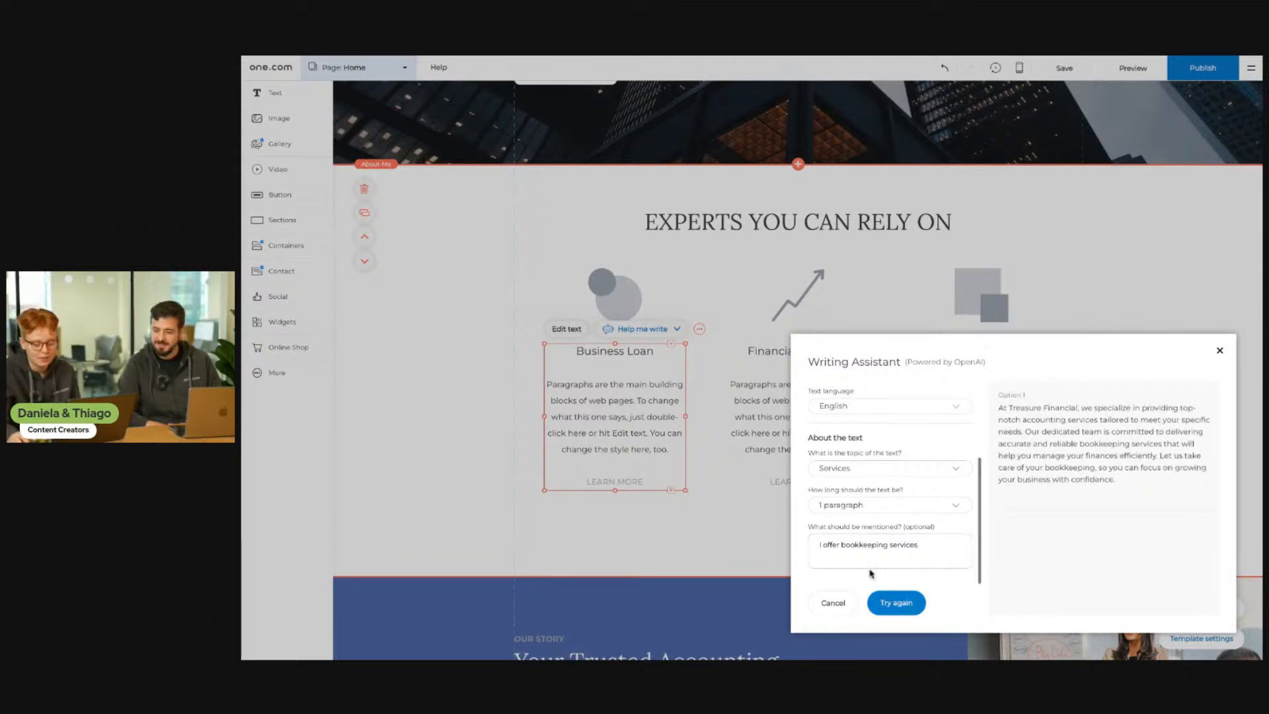
- Generate a second text option, then replace the Business Loan block's text with Option 1 and close the writing assistant
mouse_move(1116, 410)
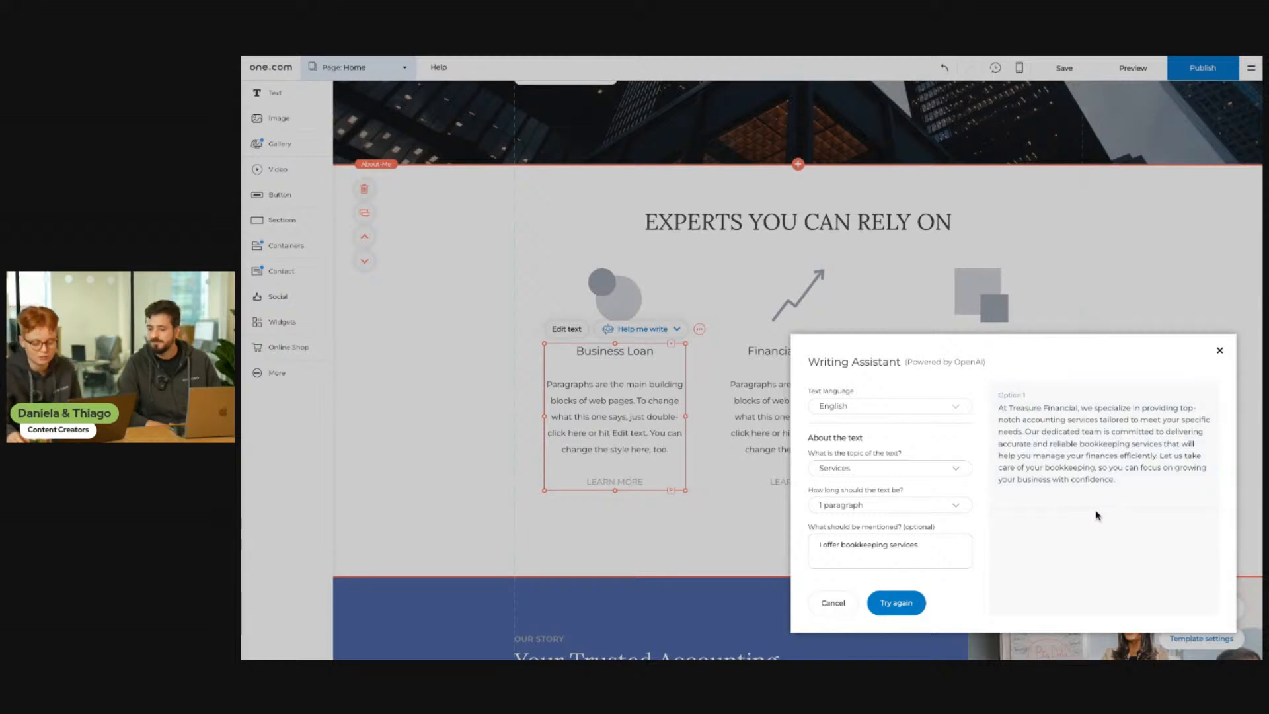
mouse_move(1081, 489)
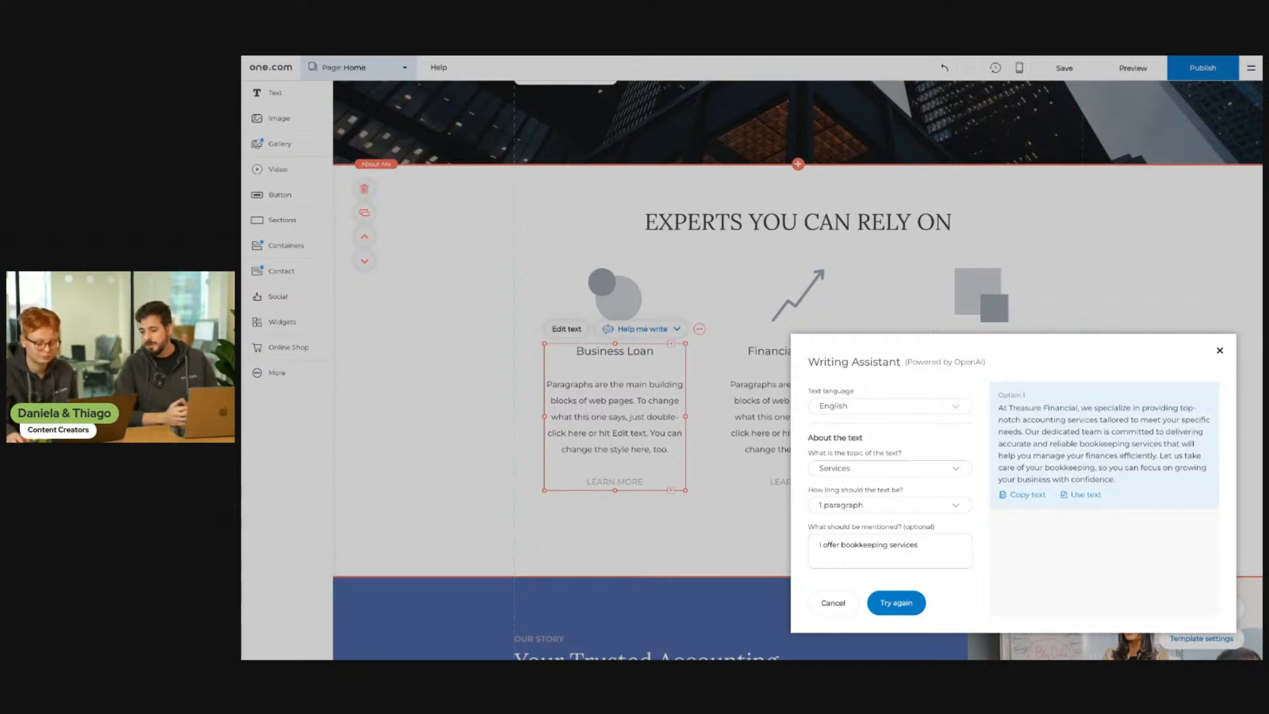
click(900, 605)
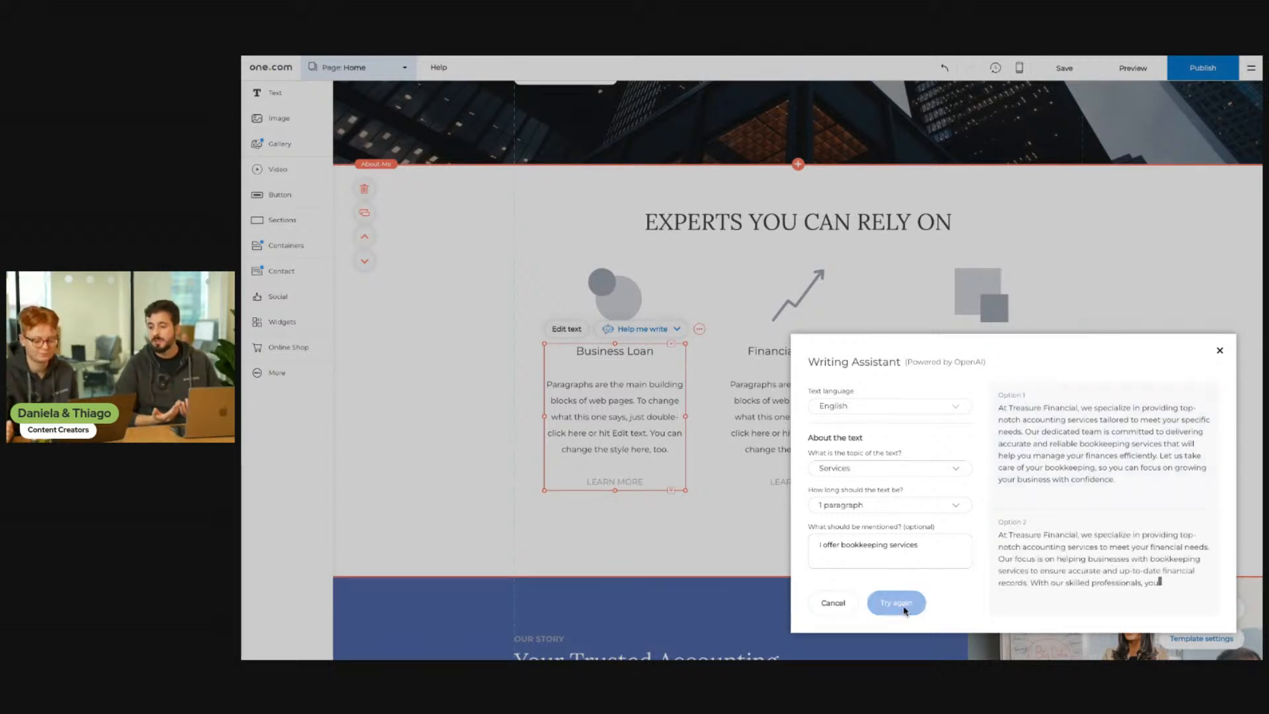
mouse_move(1153, 500)
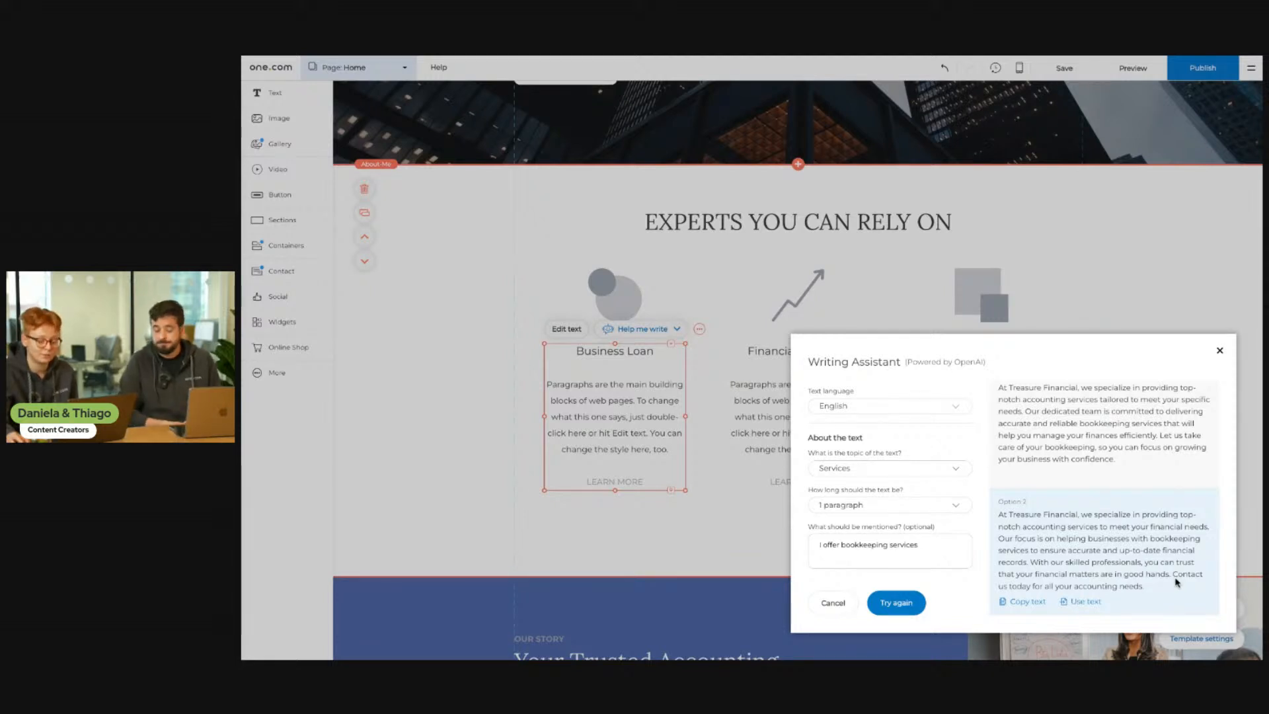
scroll(1176, 581, up, 1)
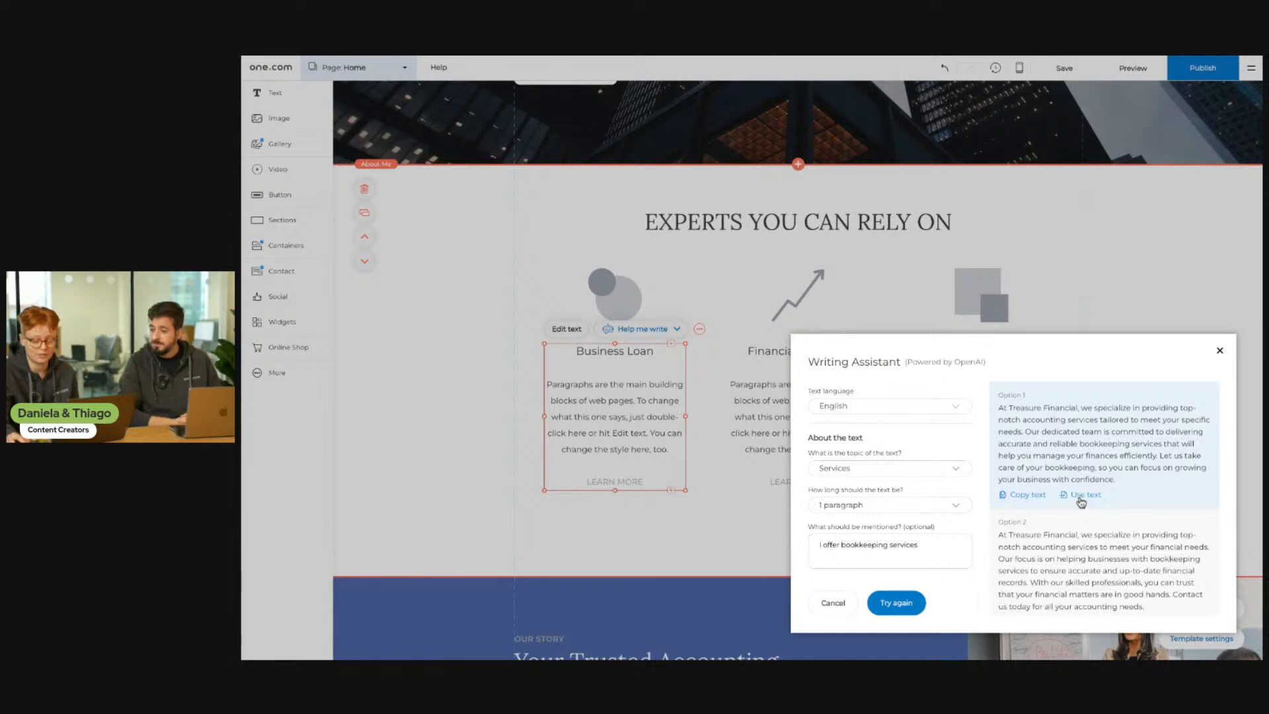
click(1080, 494)
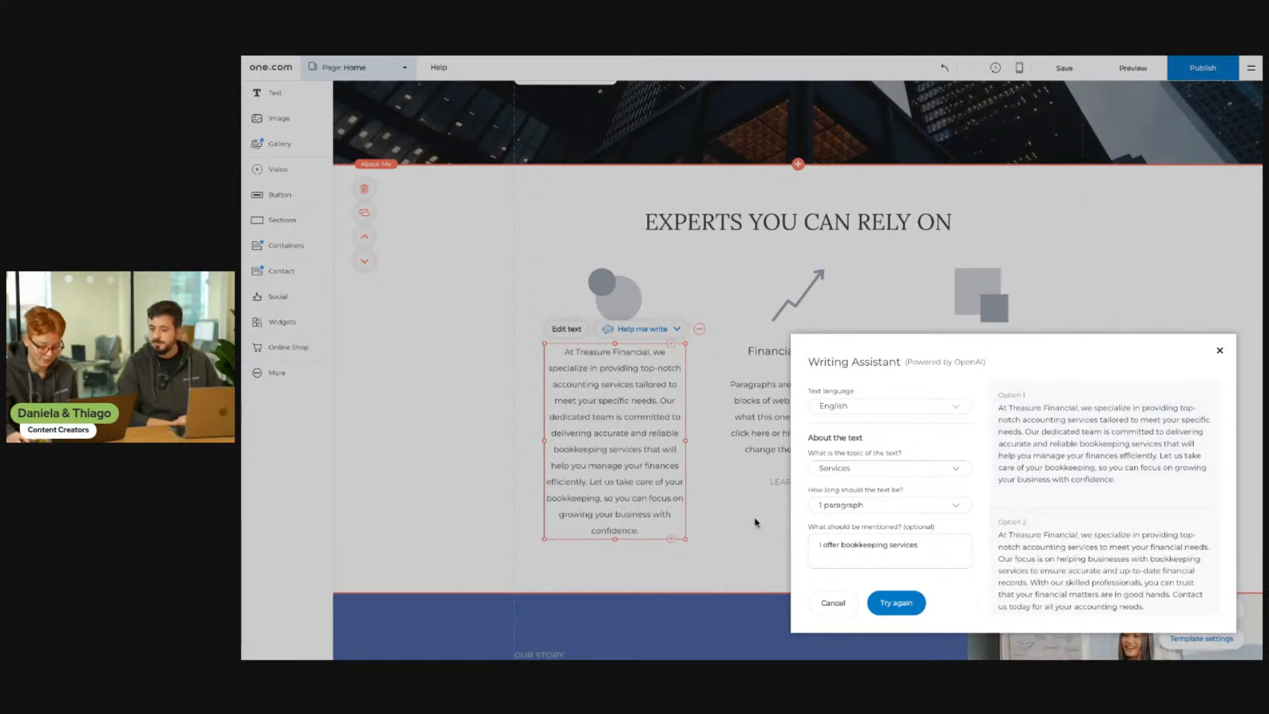
click(1220, 351)
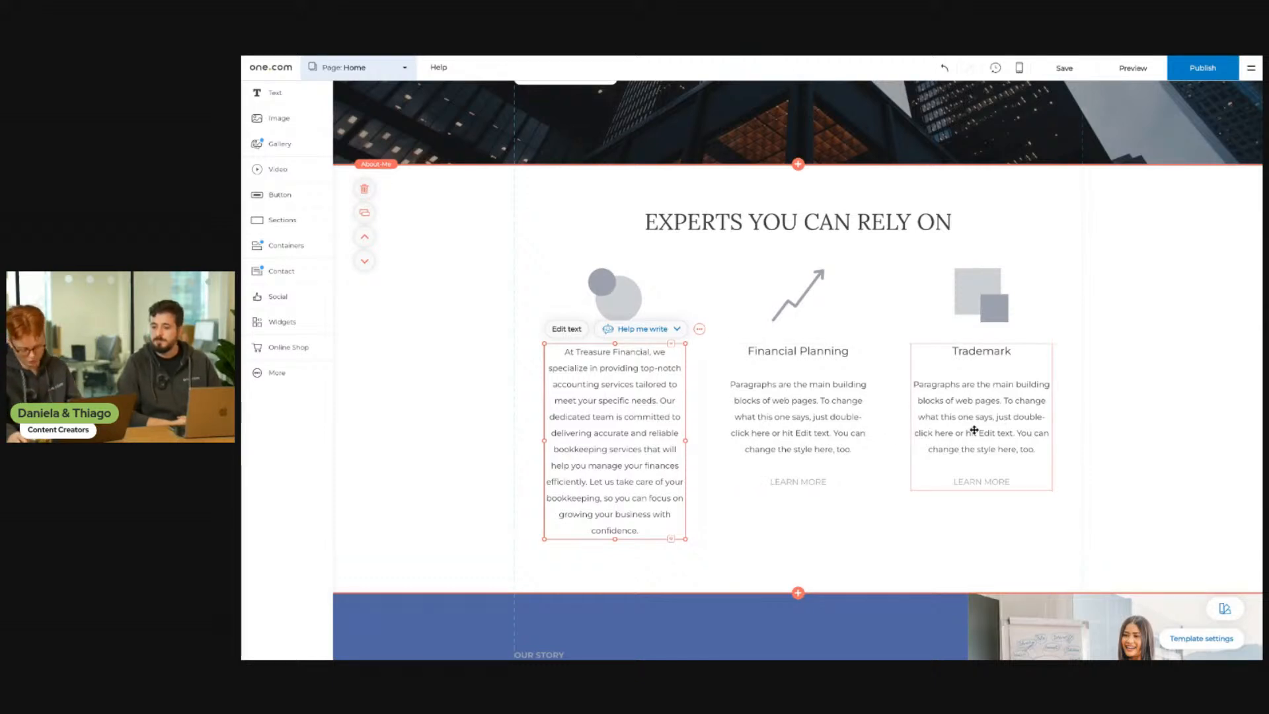
- Have the writing assistant make the new bookkeeping text shorter and replace the block's text with the shortened version
click(651, 334)
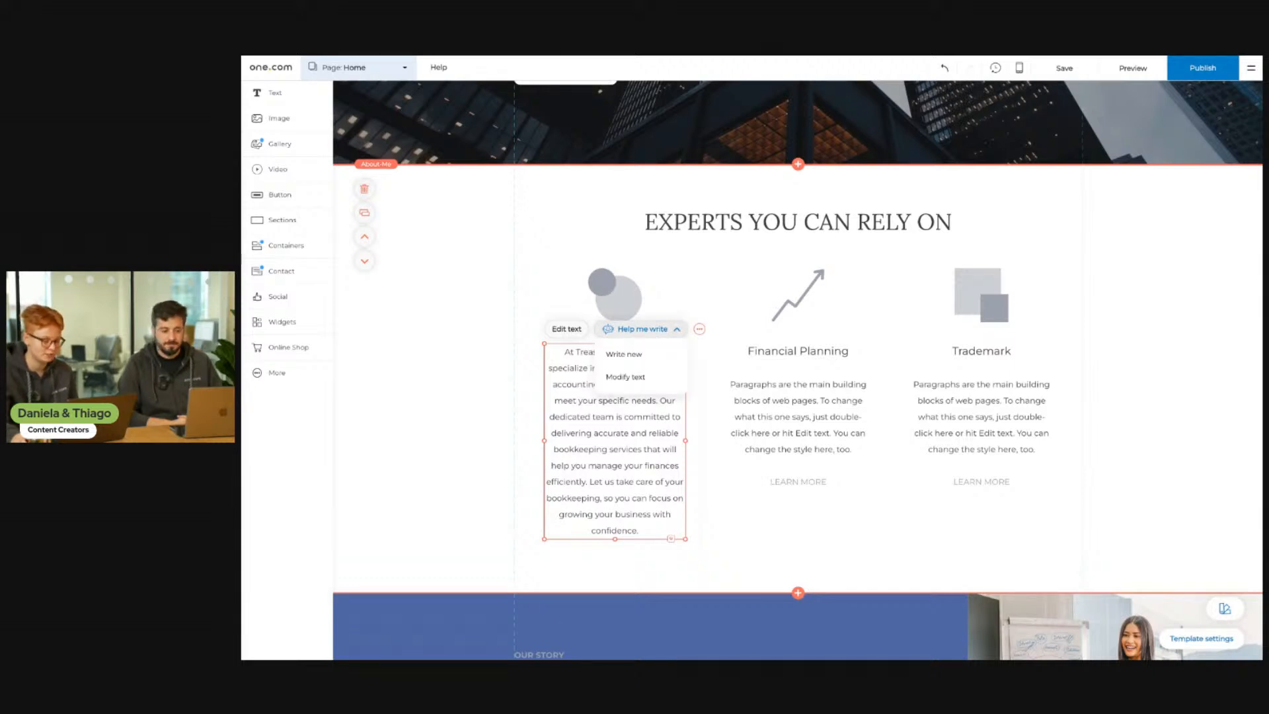
click(654, 376)
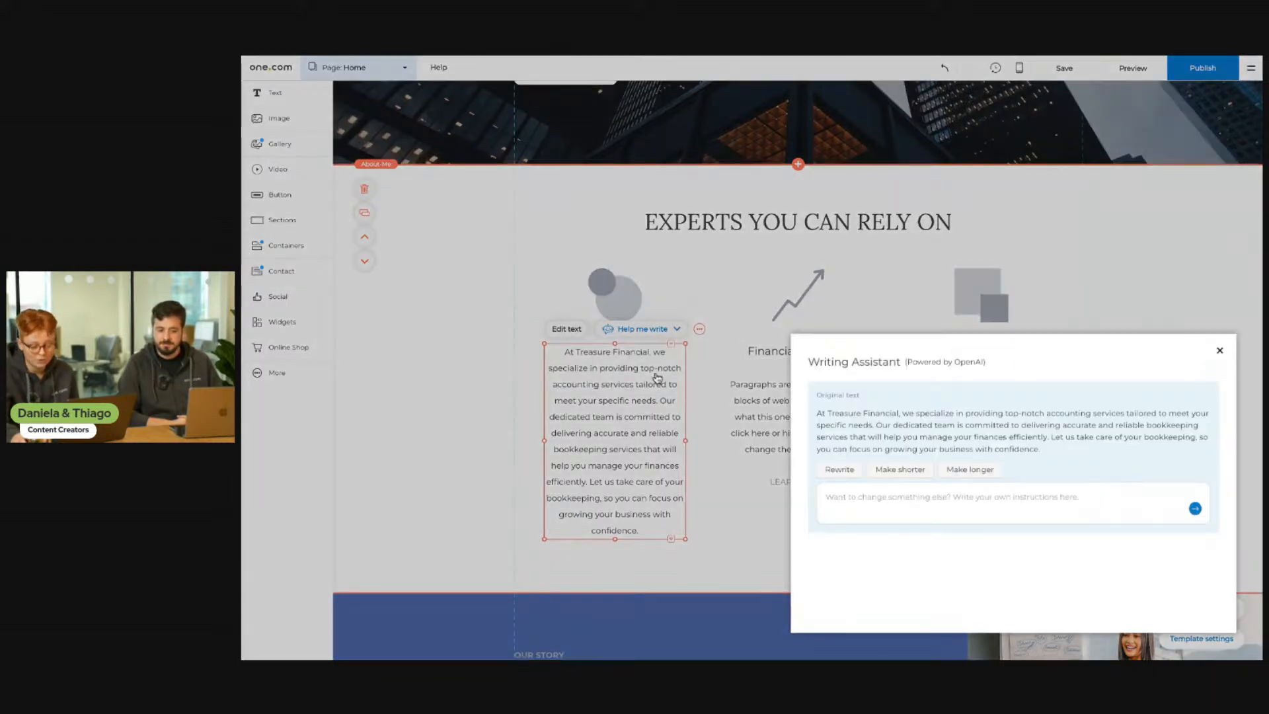
click(900, 469)
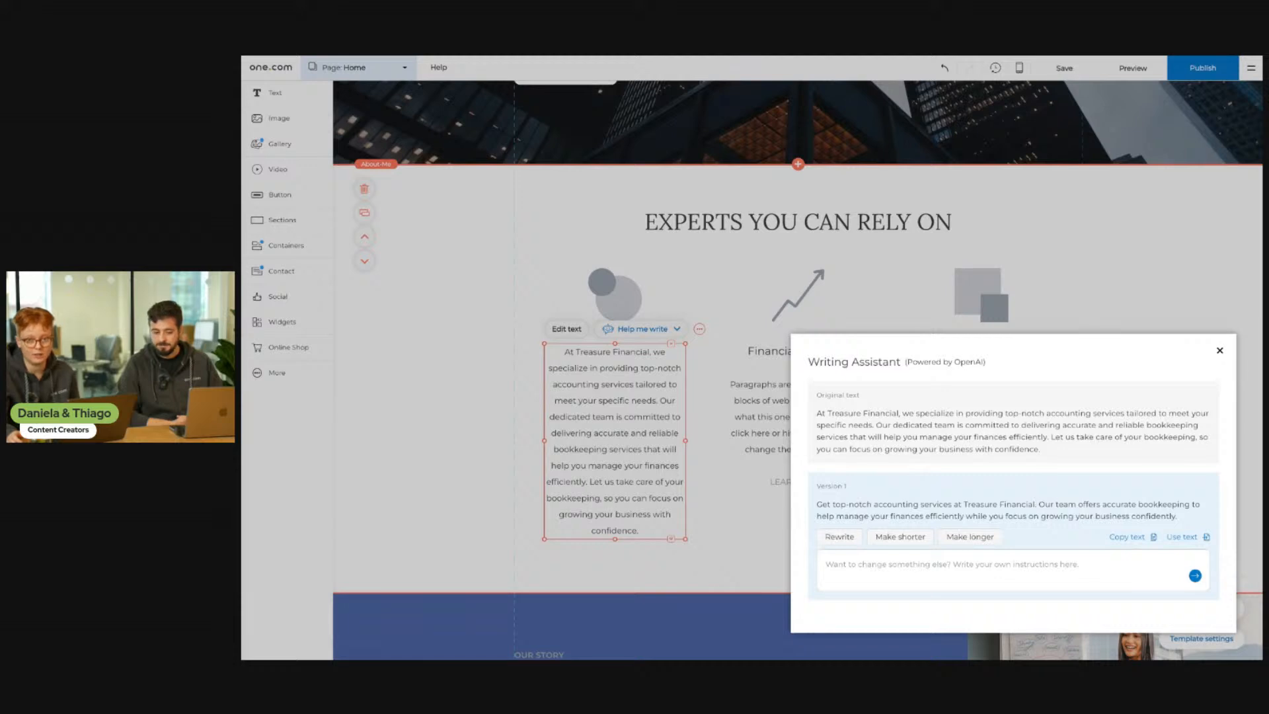
click(1183, 537)
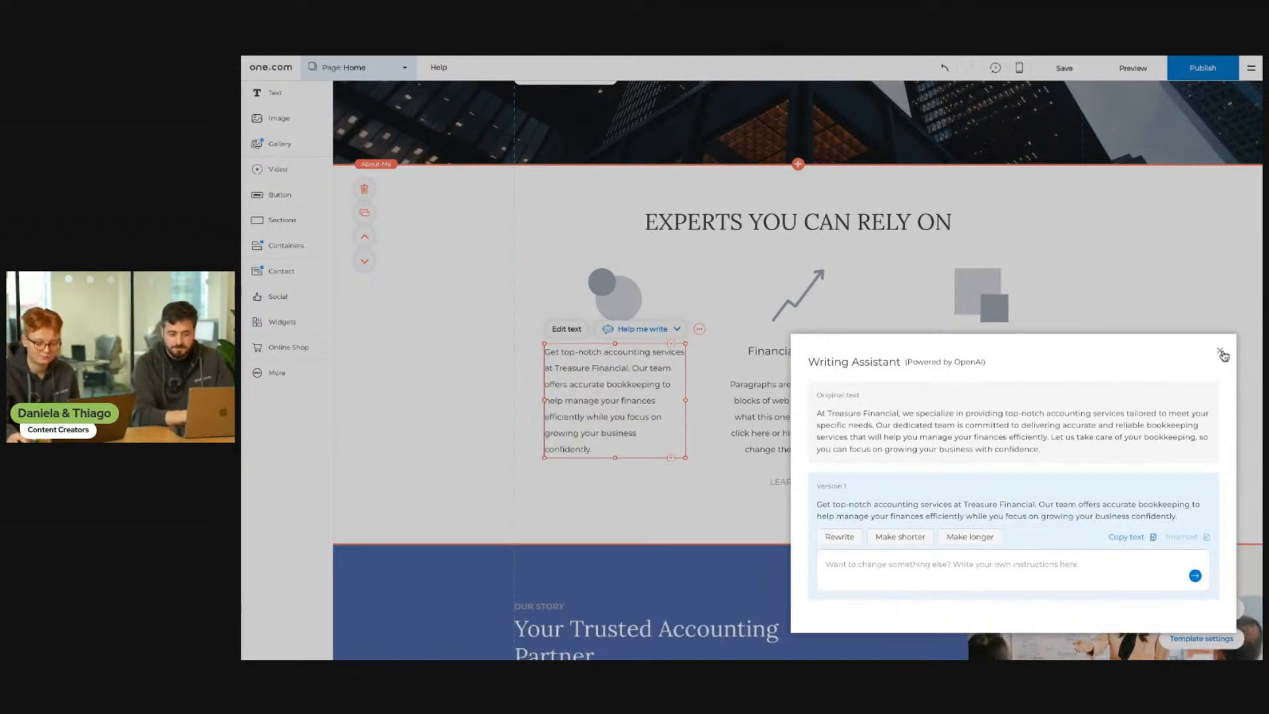
click(1220, 352)
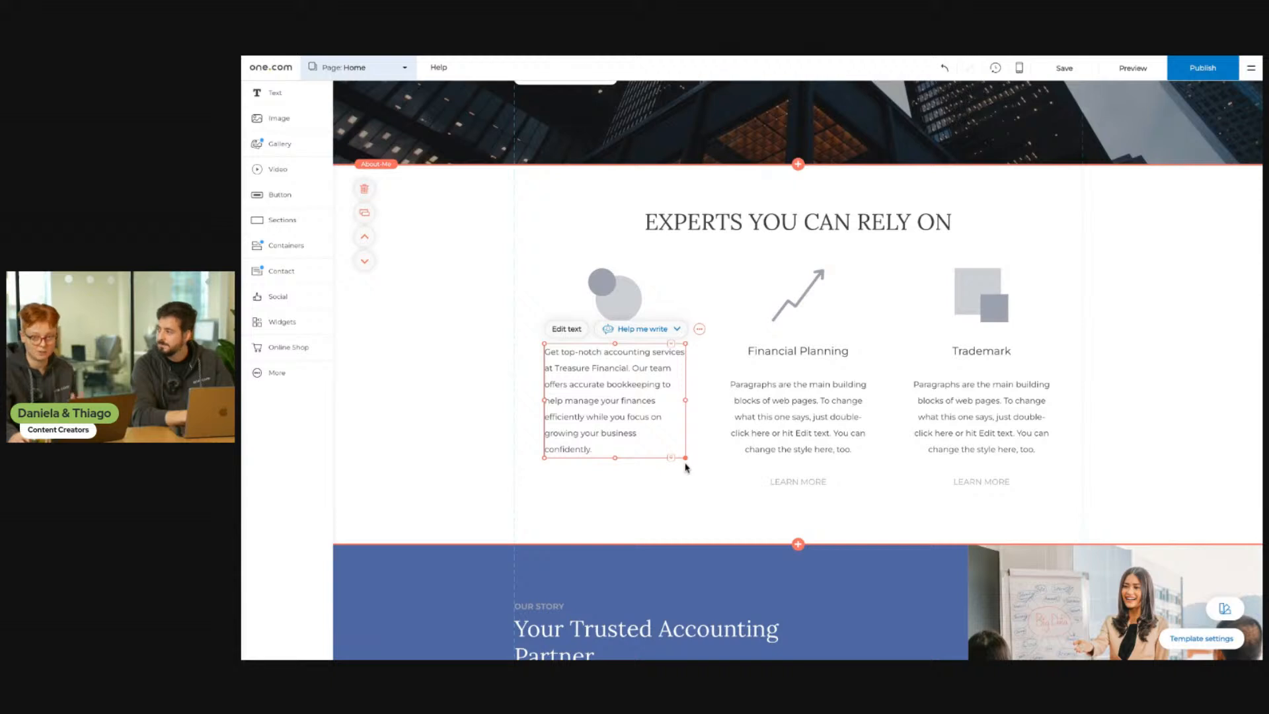
- Centre-align the shortened bookkeeping text and move its block down to line up with the neighbouring columns' paragraphs
click(572, 338)
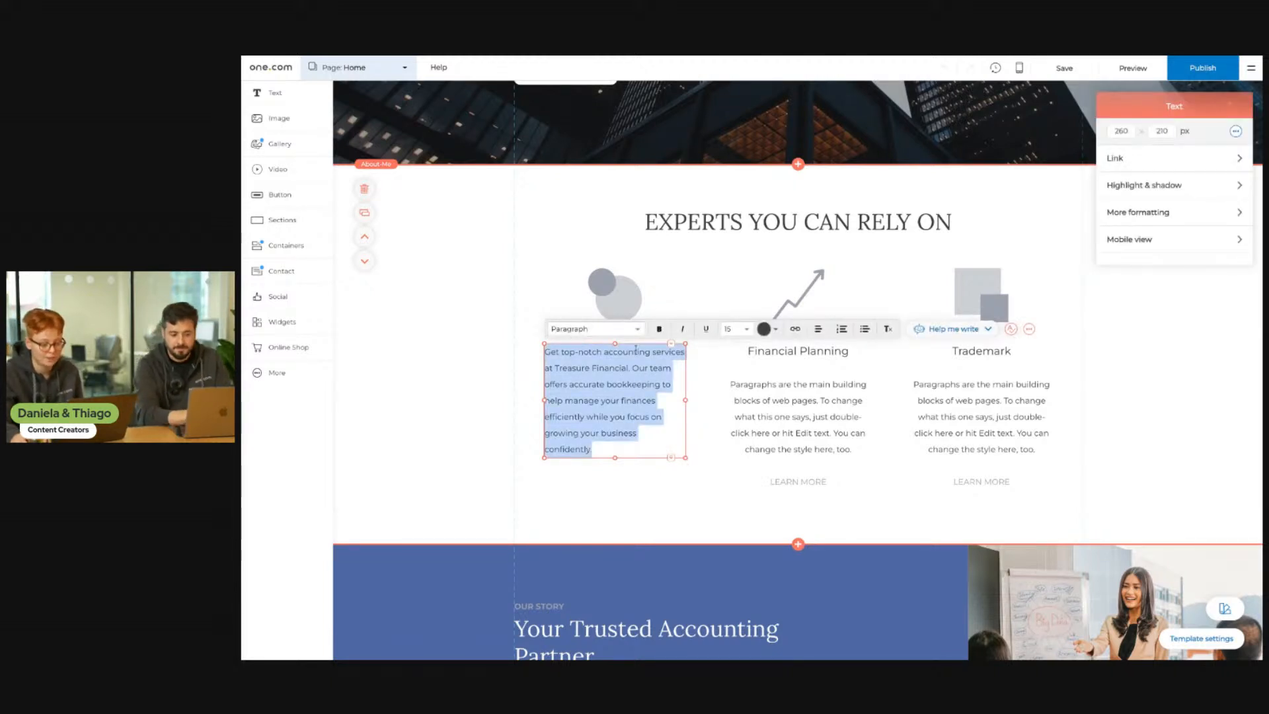
click(818, 328)
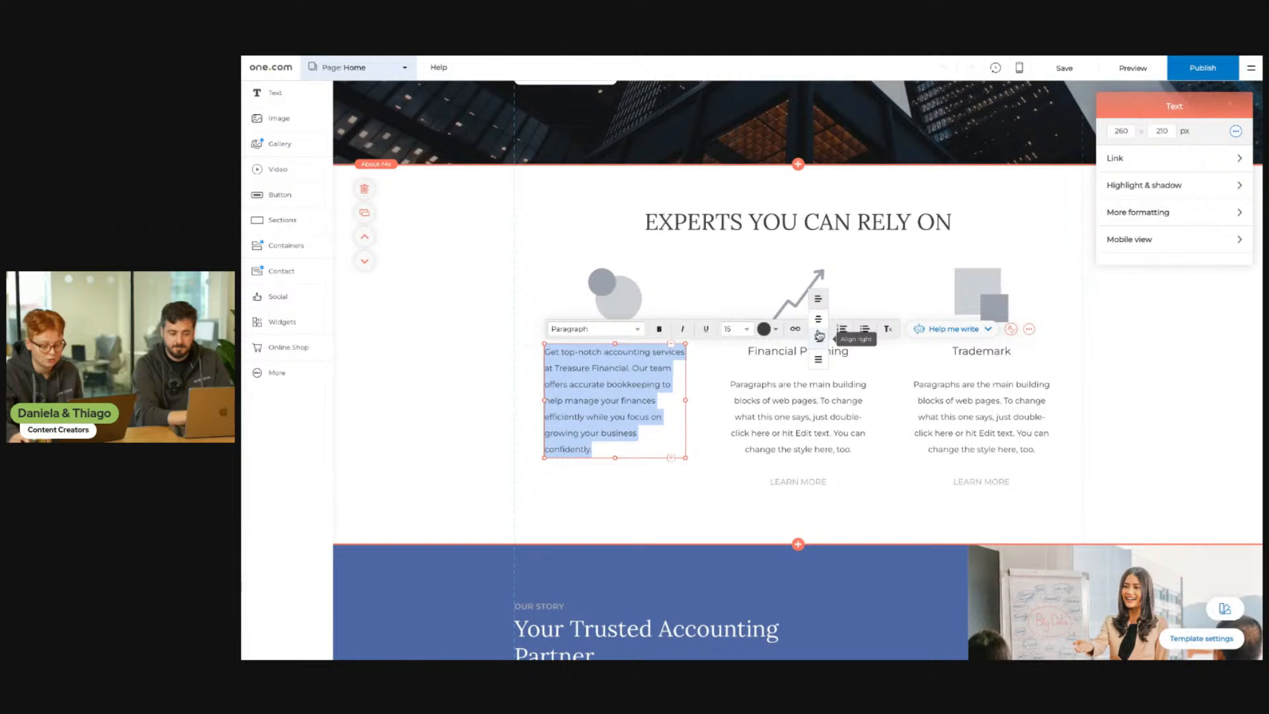
click(819, 322)
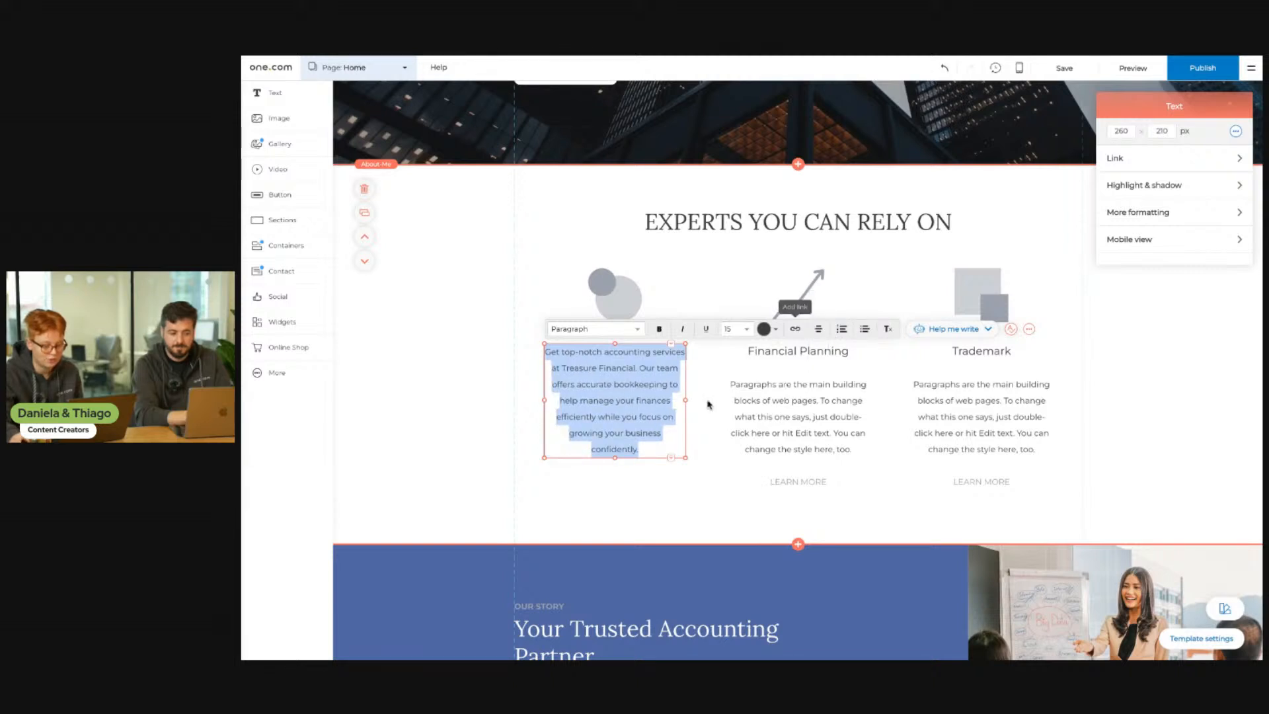
click(703, 446)
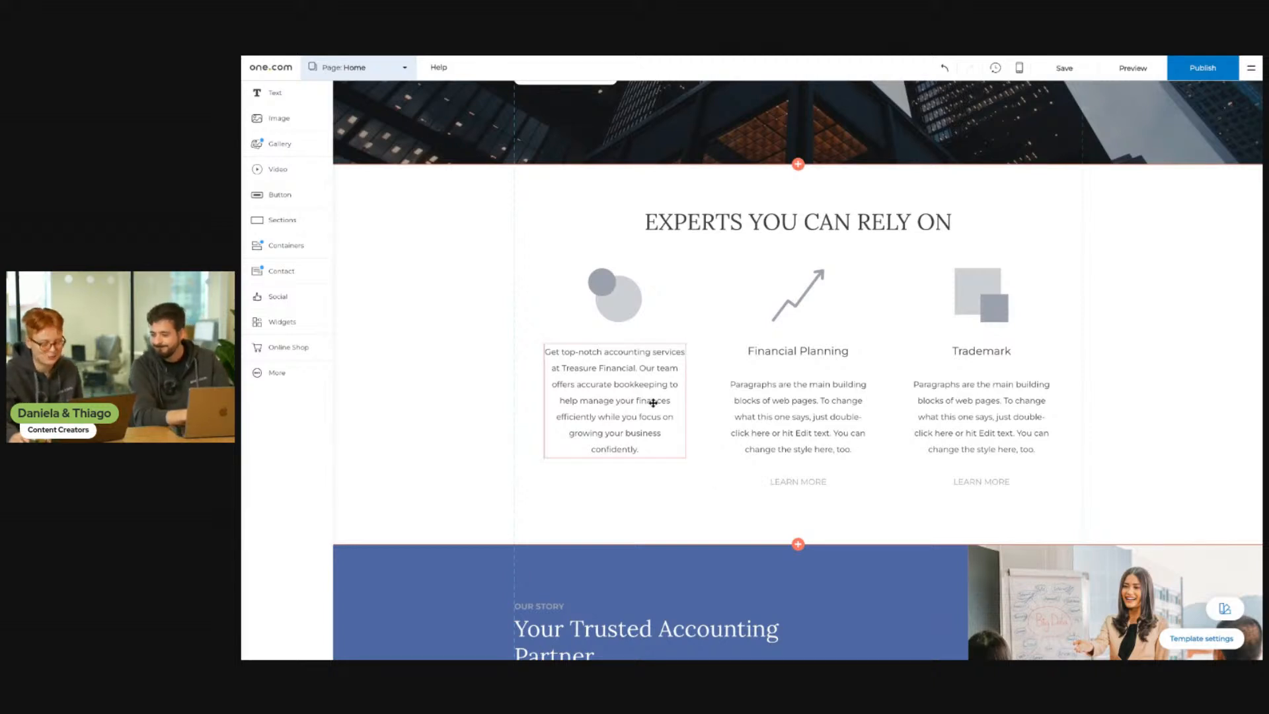
drag(643, 390, 641, 423)
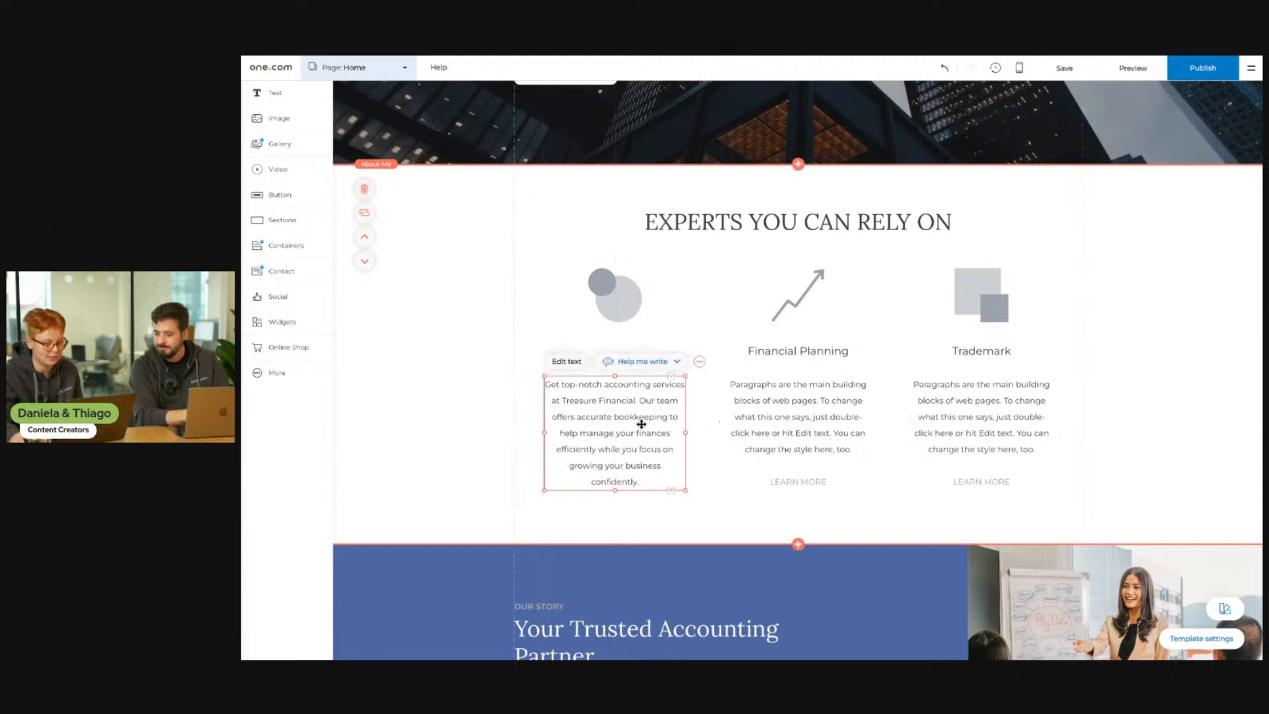
- Duplicate the Financial Planning text block toward the first column and delete everything below the heading in the copy
click(798, 371)
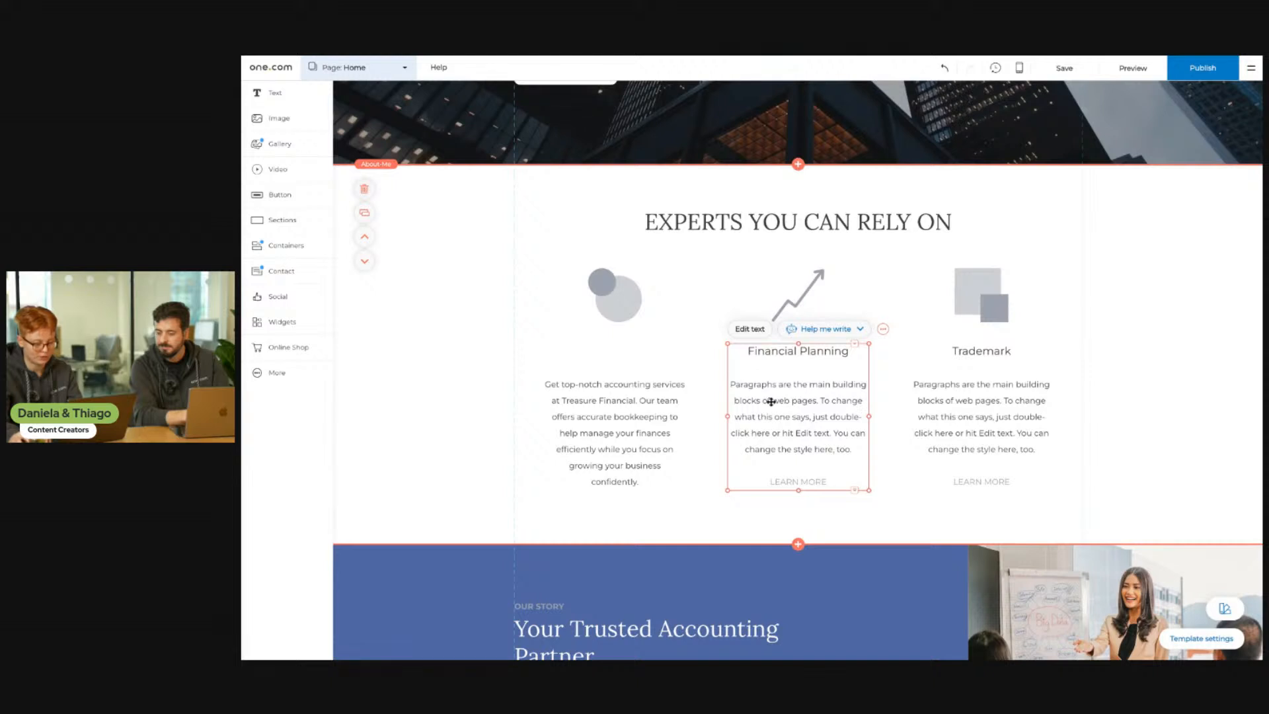
drag(781, 401, 713, 413)
double_click(715, 447)
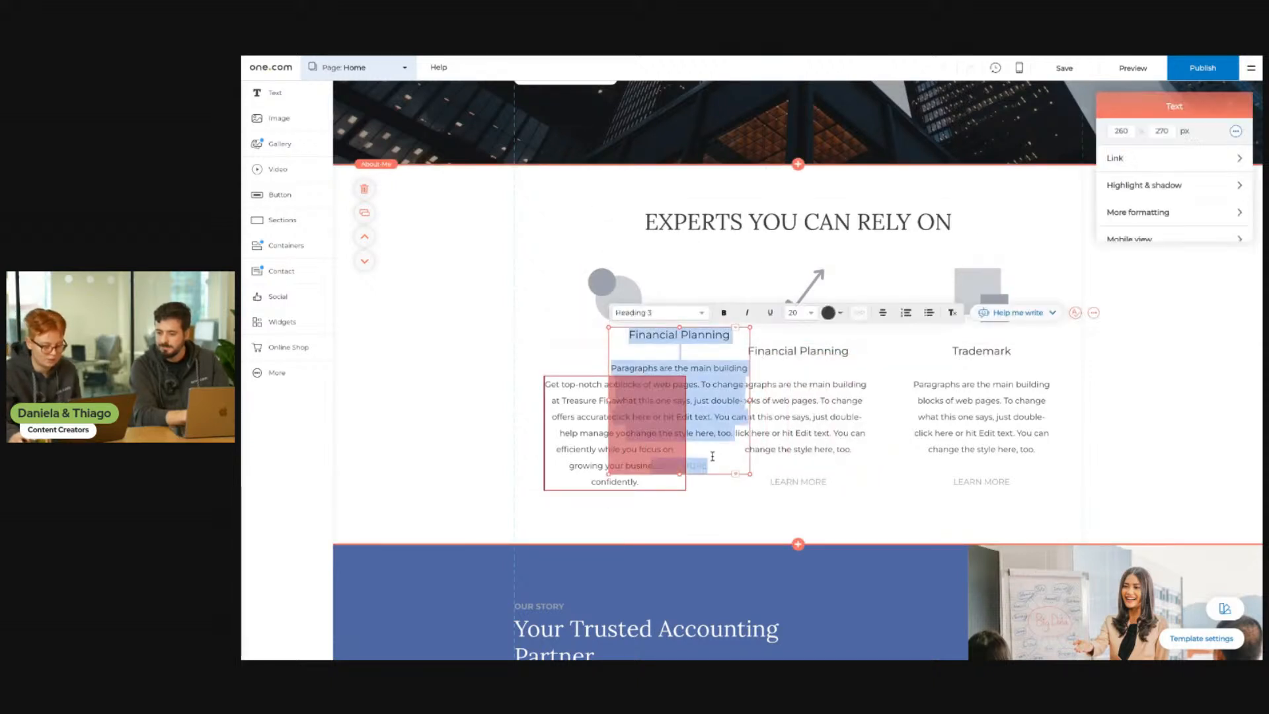
drag(715, 463, 617, 355)
key(BackSpace)
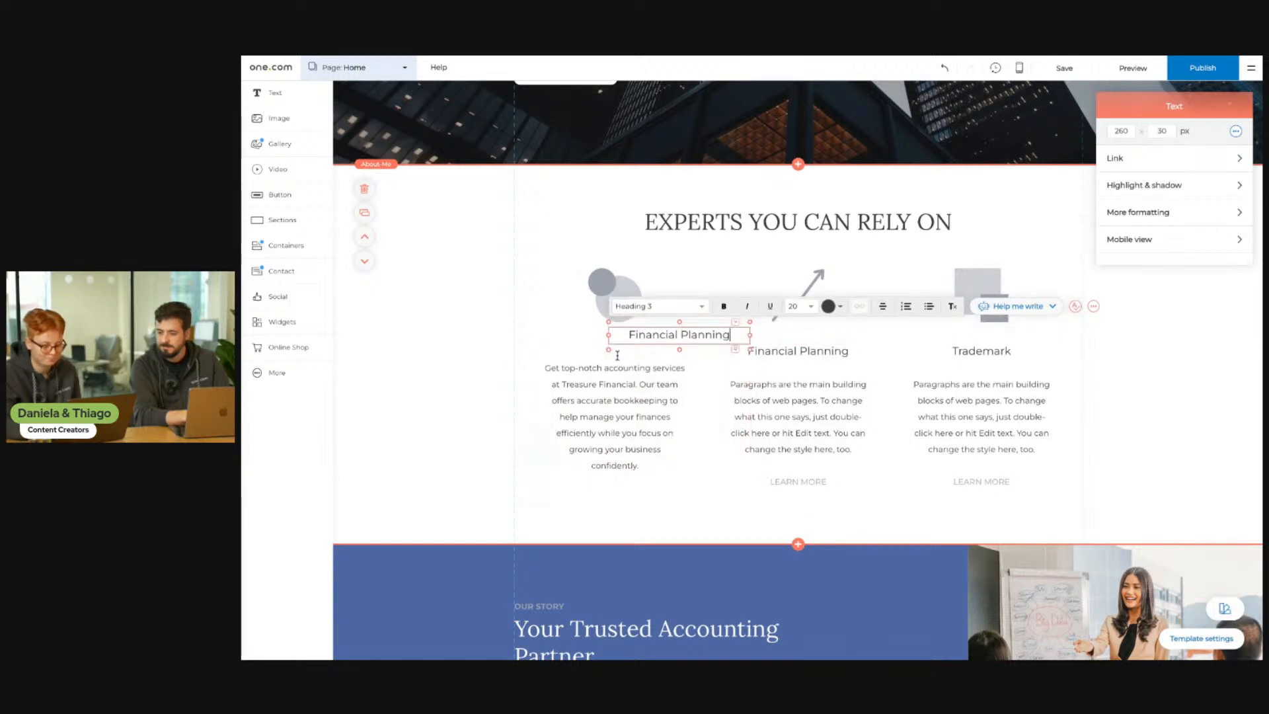
click(692, 447)
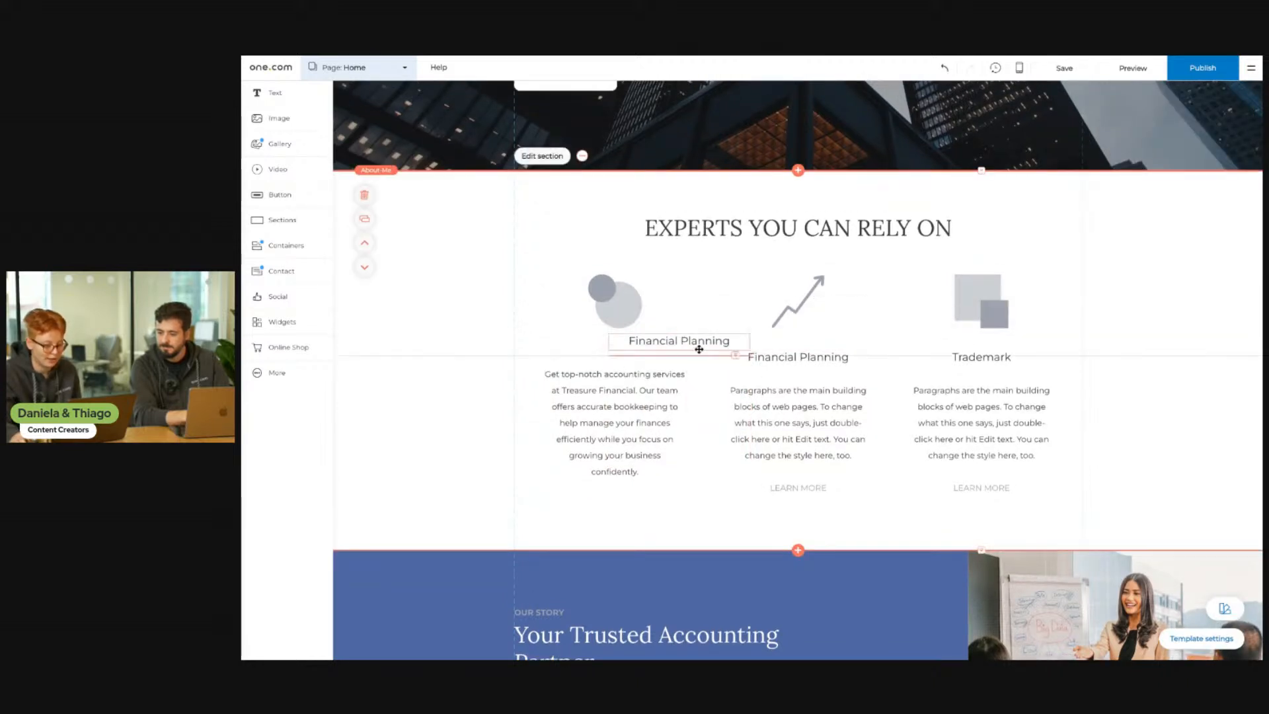
- Place the copied heading centred above the bookkeeping text and change it to "Bookkeeping"
drag(697, 347, 639, 354)
click(640, 355)
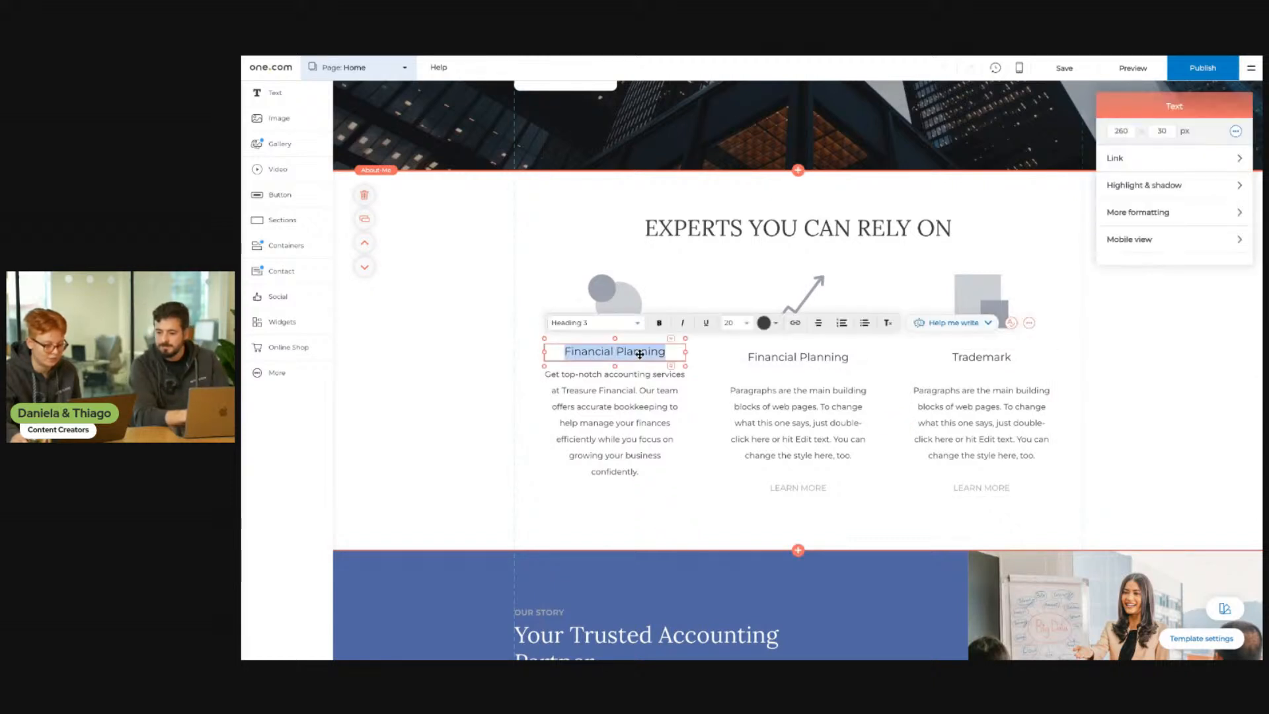
text(Book)
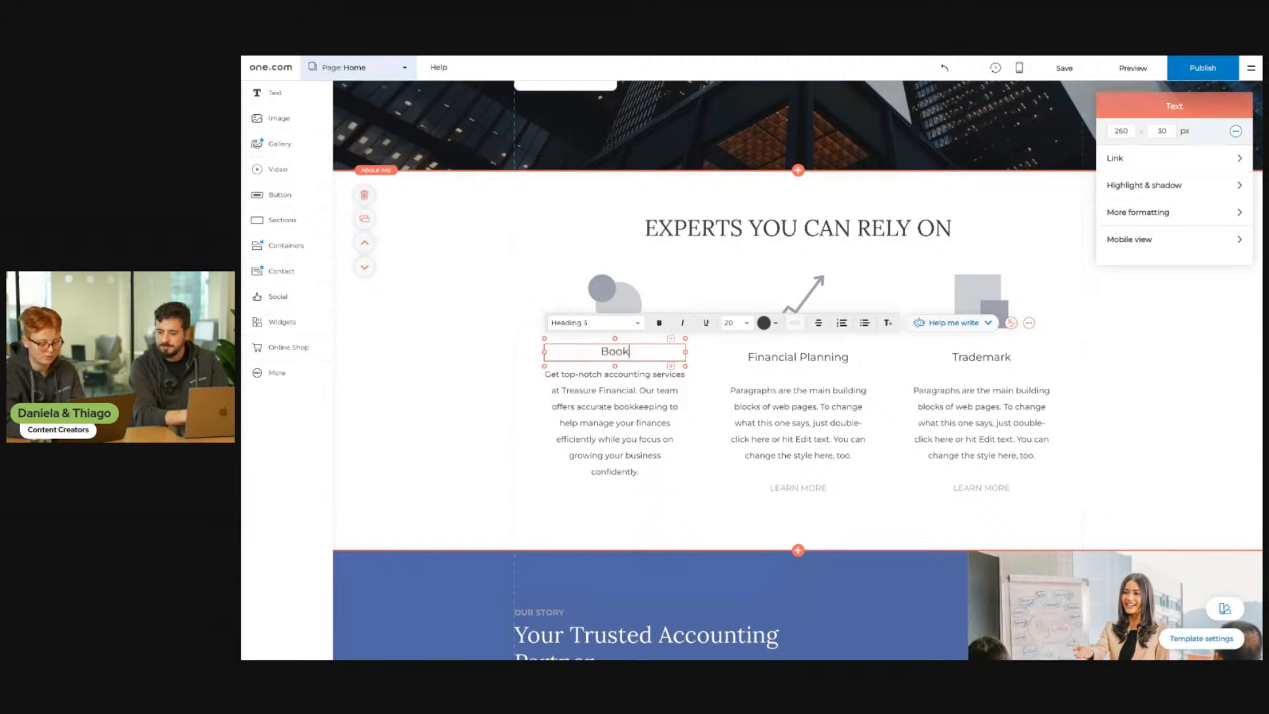
text(keeping)
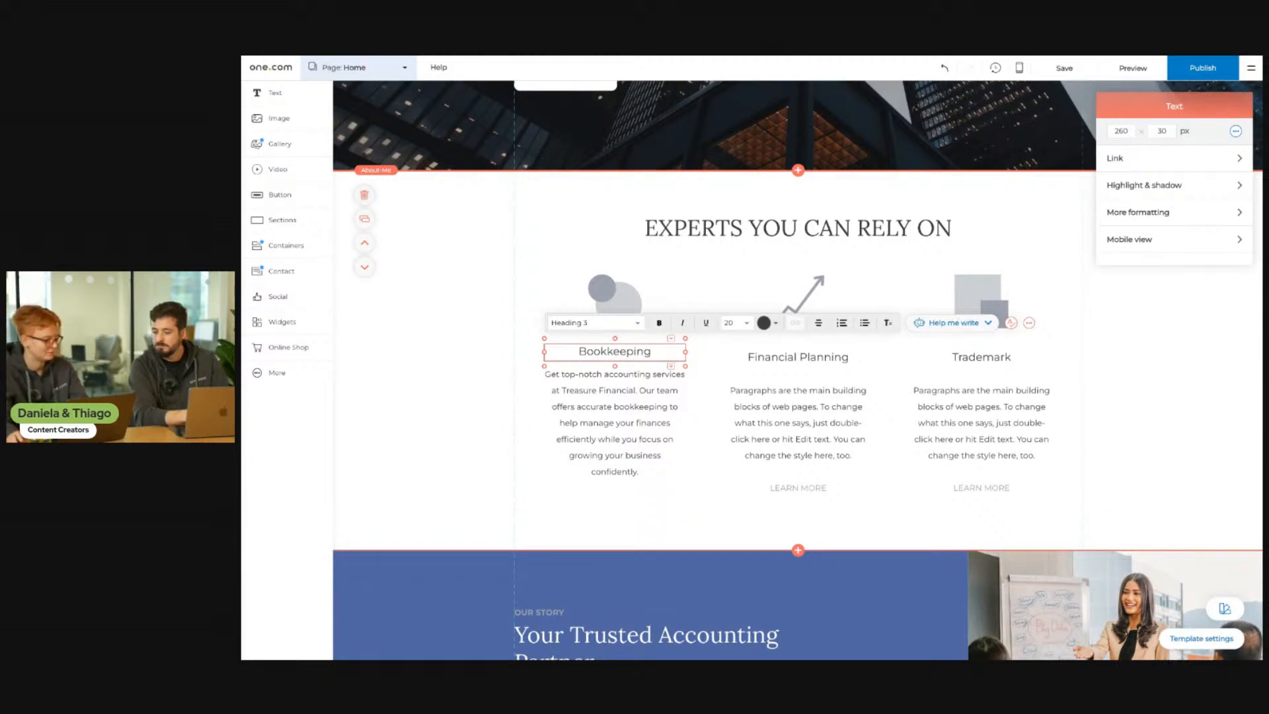
click(696, 501)
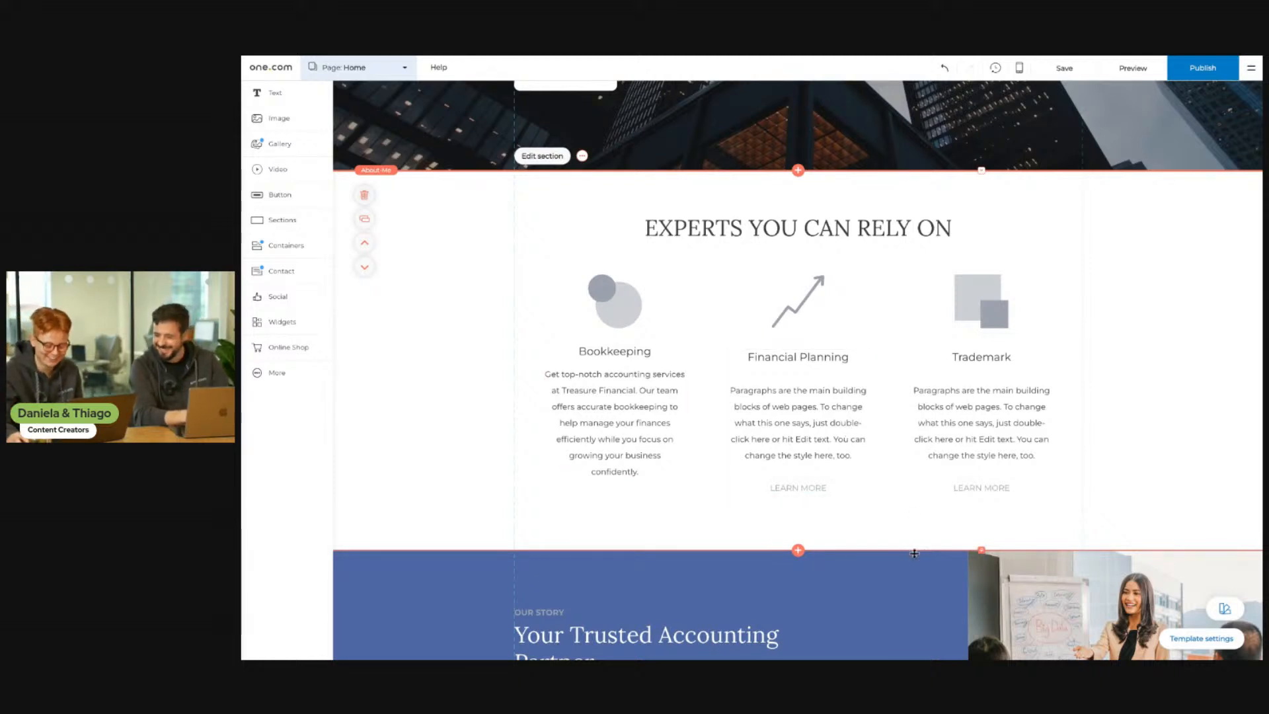
- Extend the section's lower edge slightly and add an Alternate-style button labelled "Contact us" below the bookkeeping text
drag(914, 553, 916, 564)
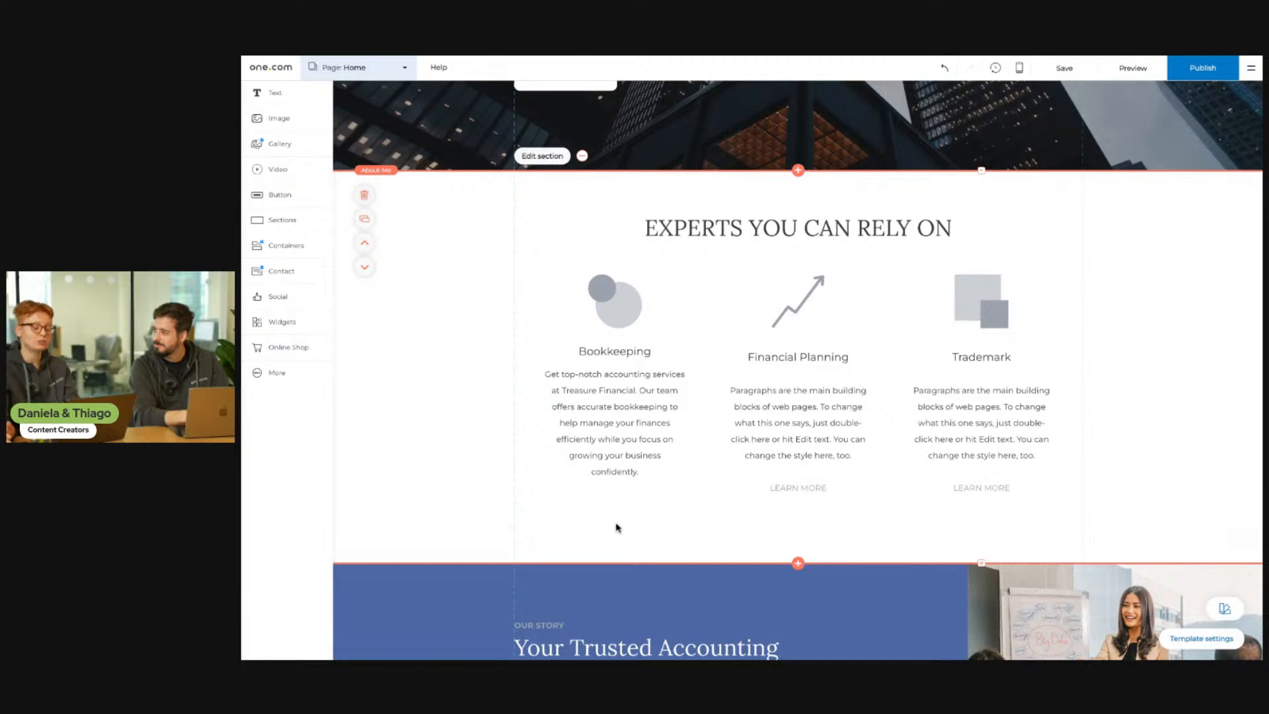
click(283, 201)
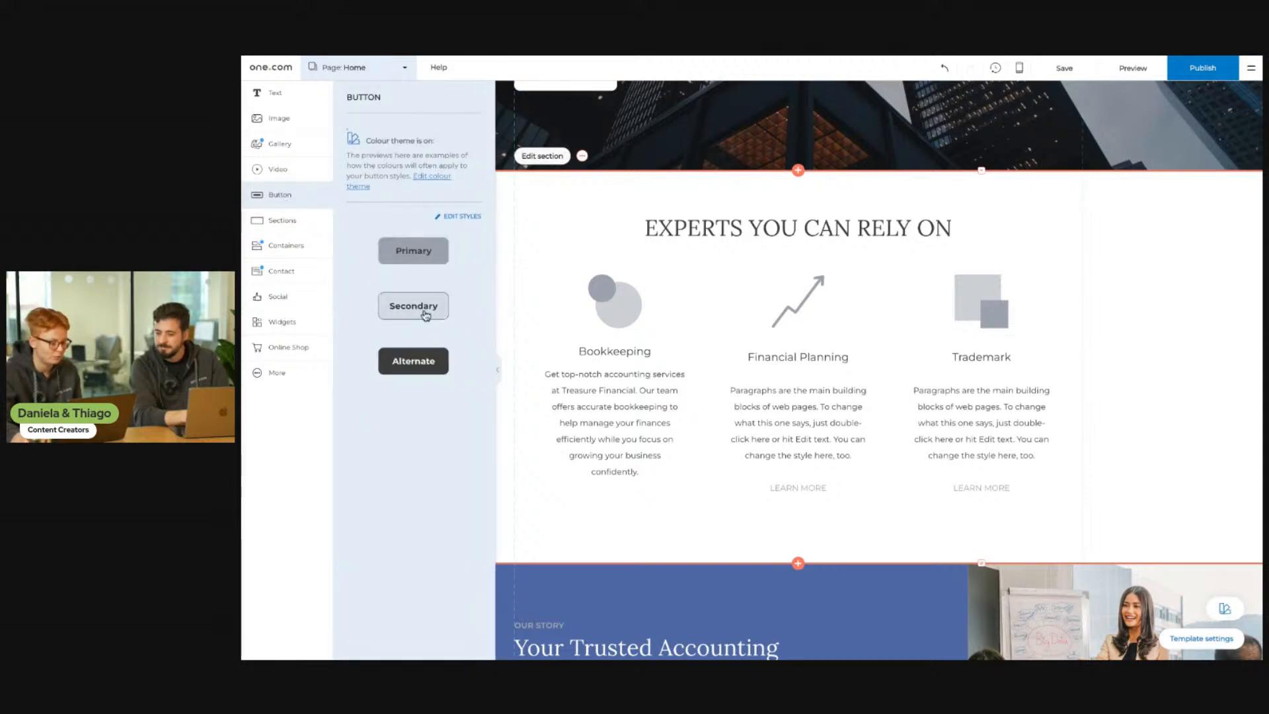
click(412, 361)
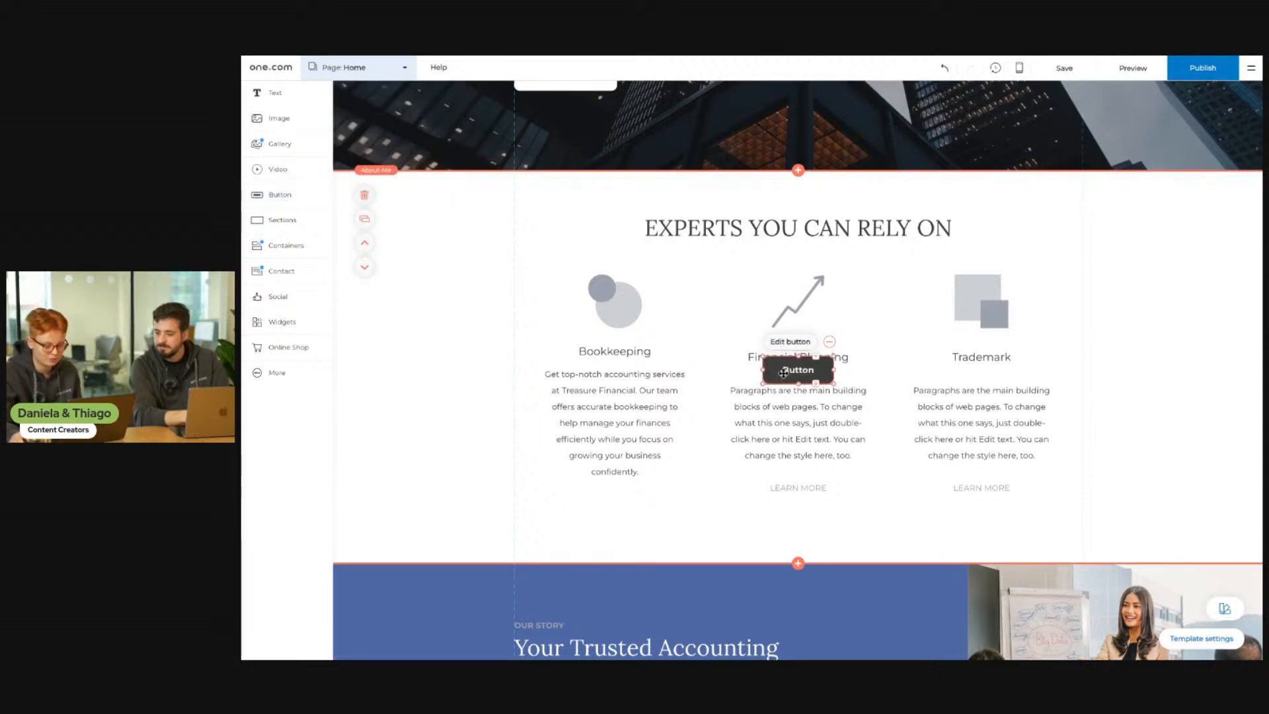
drag(783, 374, 594, 505)
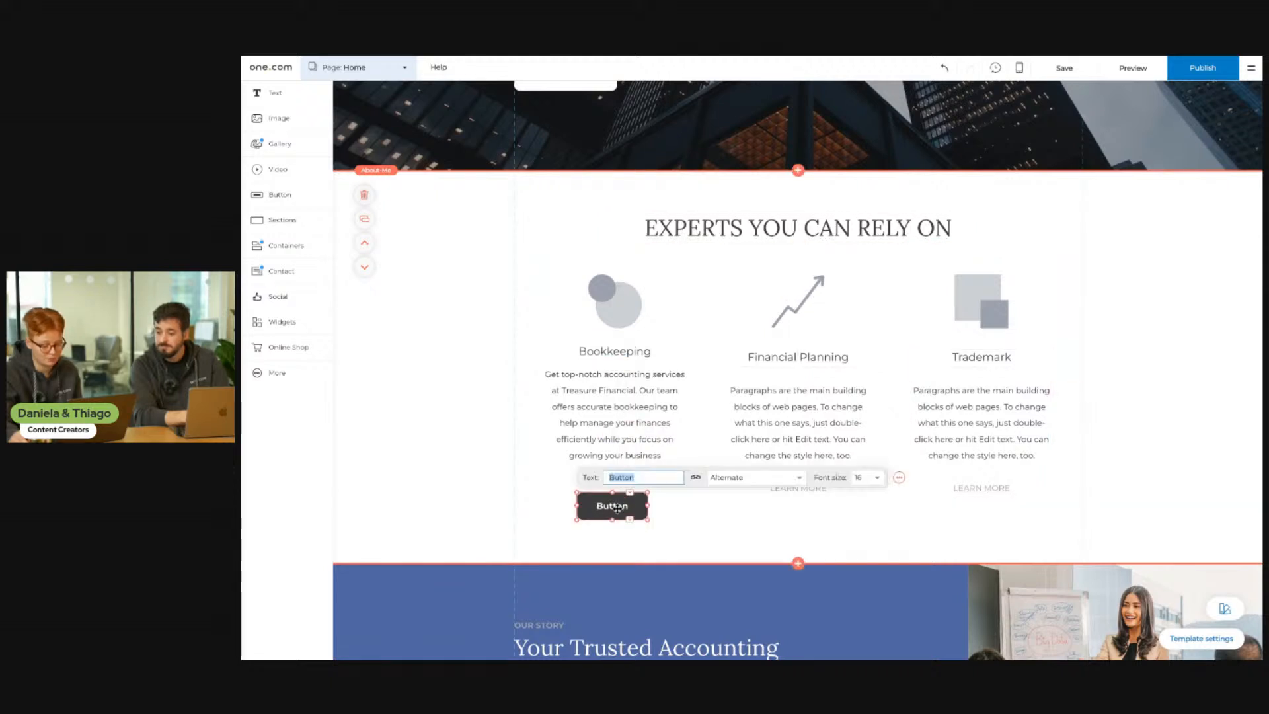
text(Contact us)
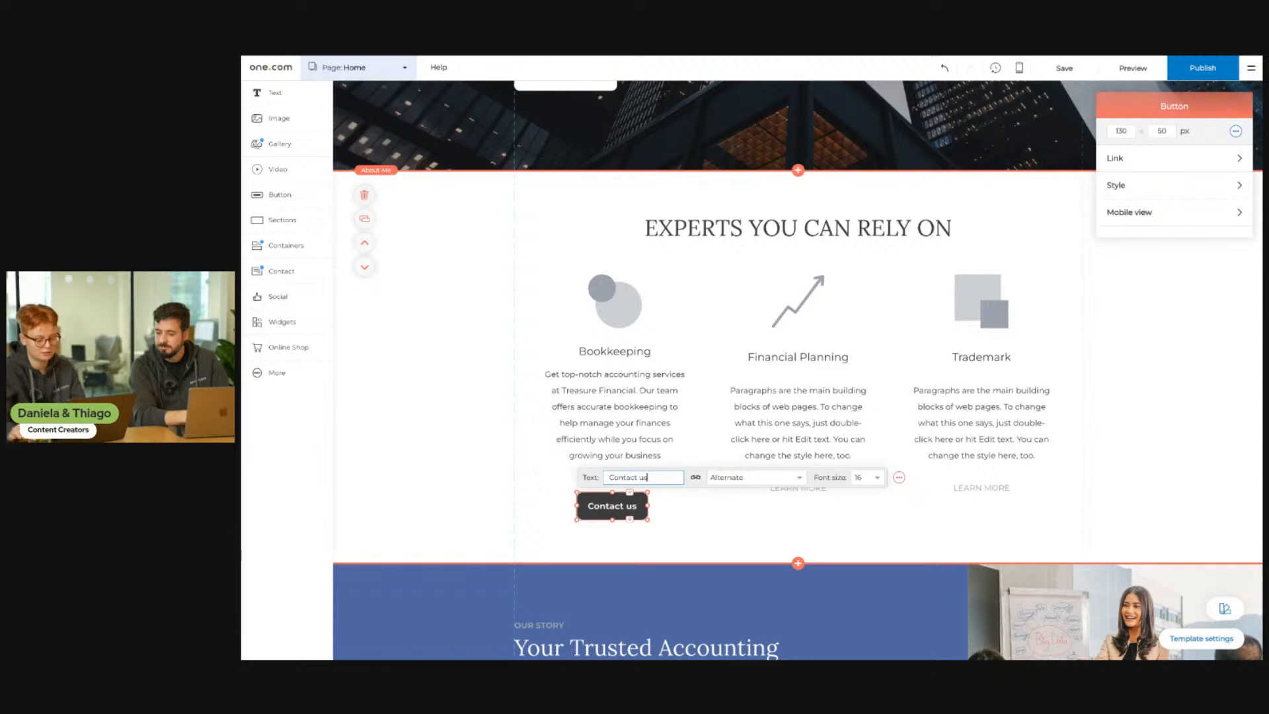
click(727, 522)
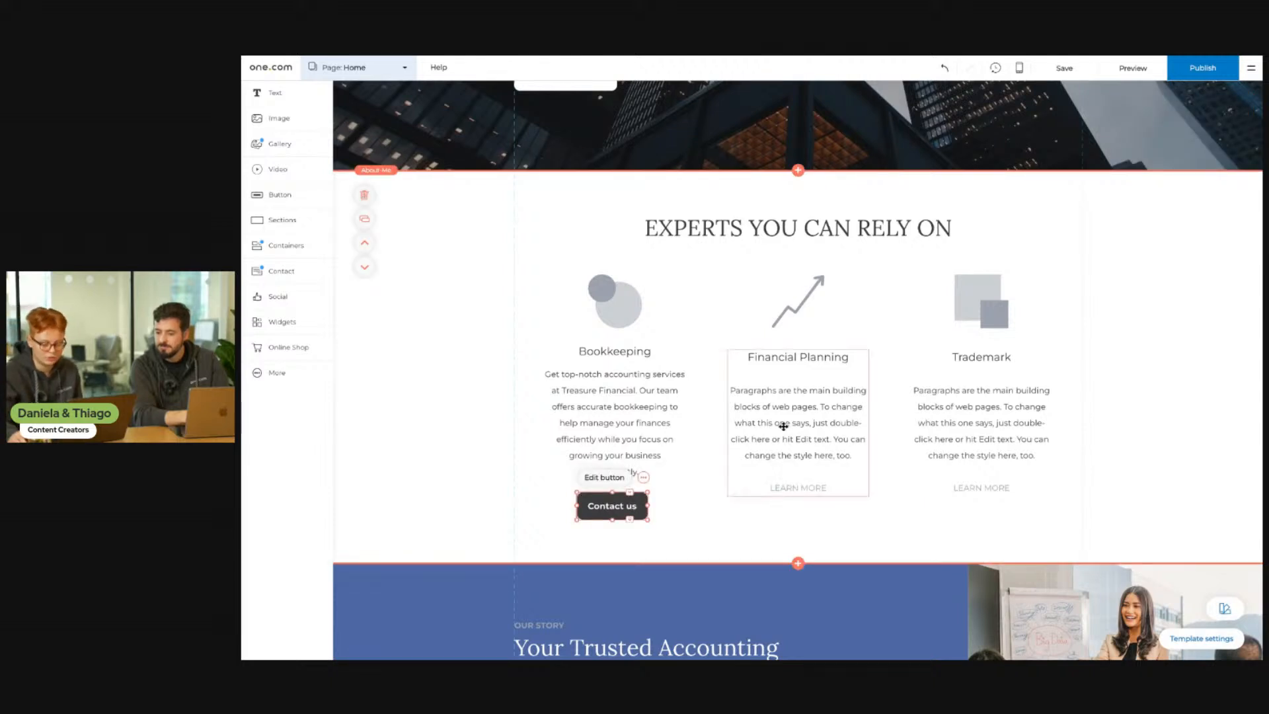
- Link the "Contact us" button under the bookkeeping text to the Contact section of the Home page
click(615, 481)
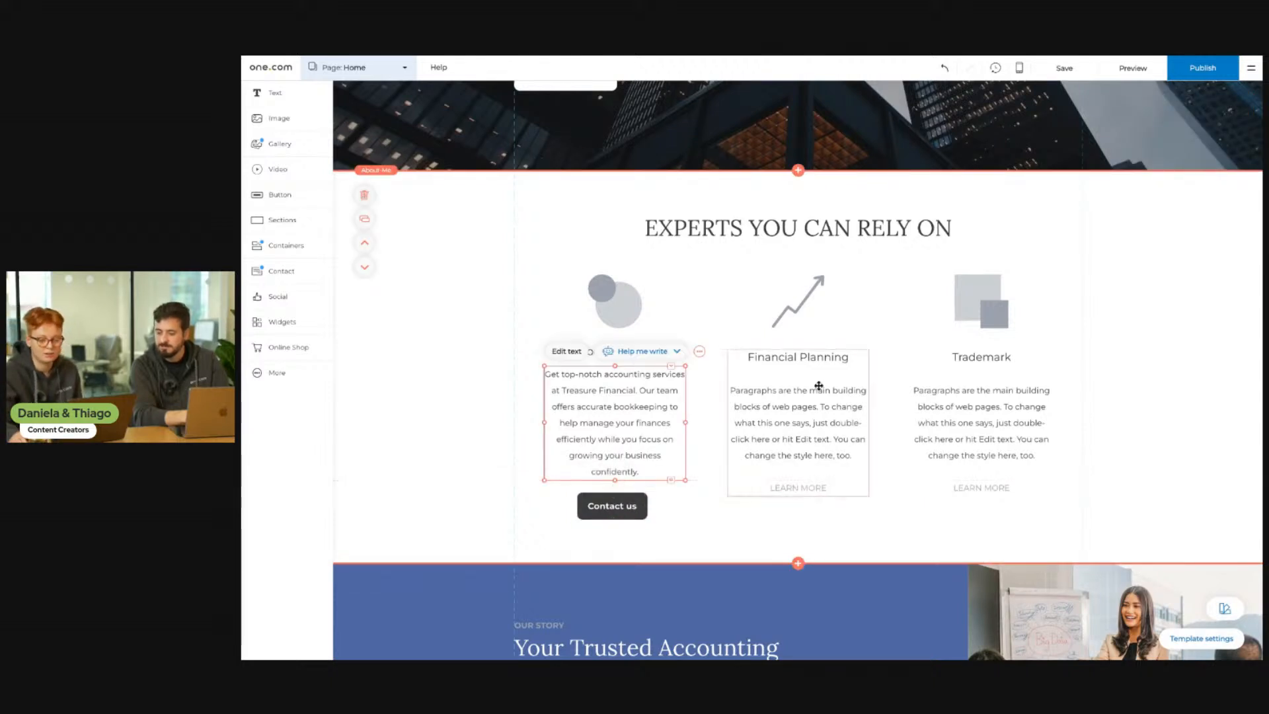
click(616, 500)
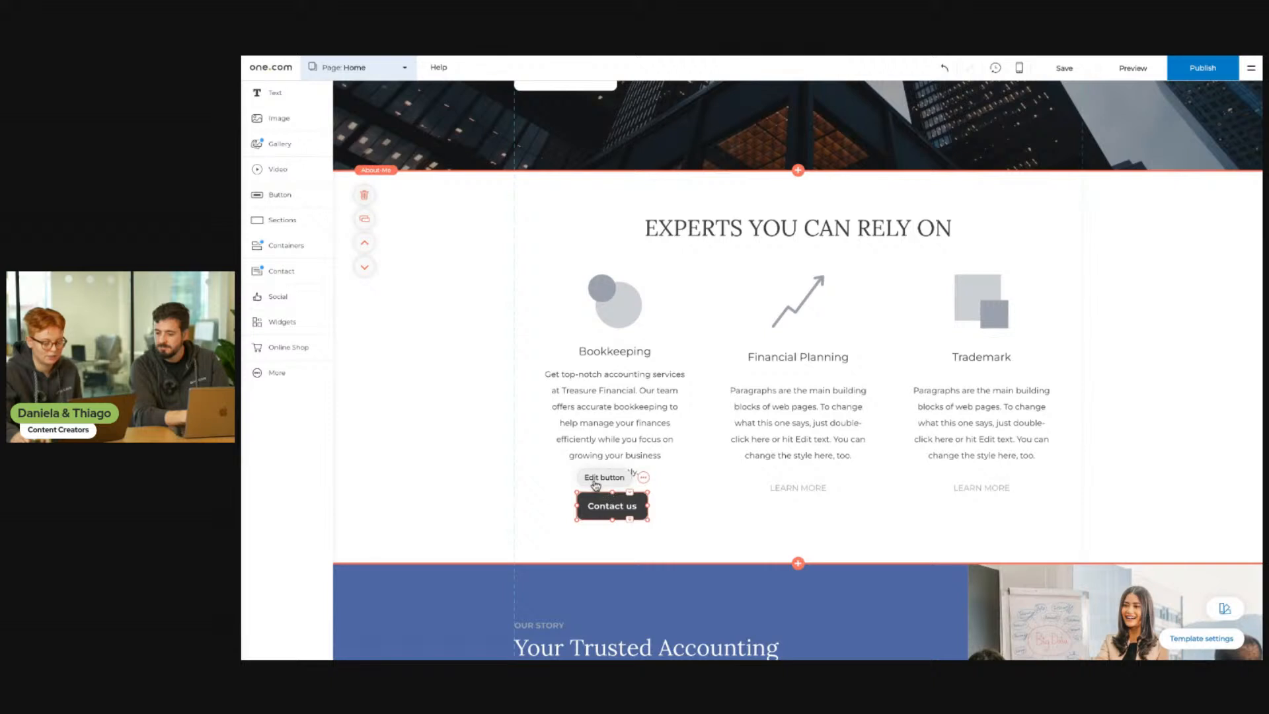
click(603, 477)
click(1164, 162)
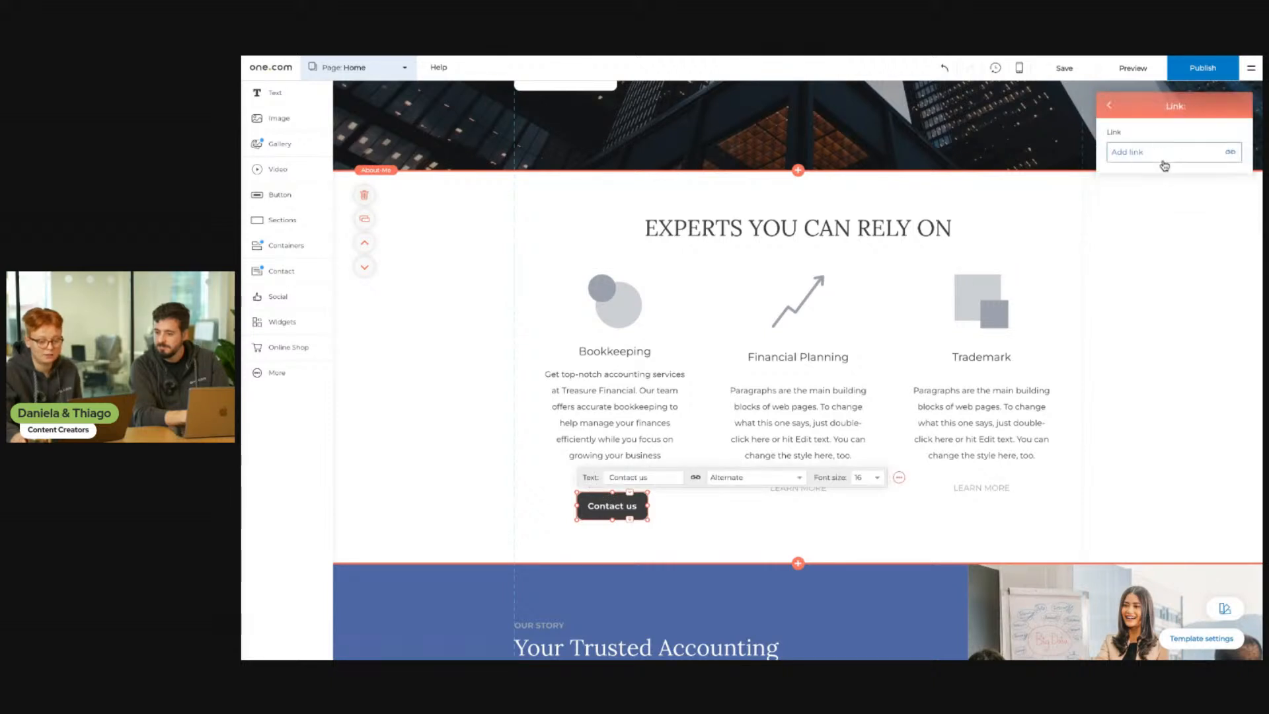
click(1161, 153)
click(565, 242)
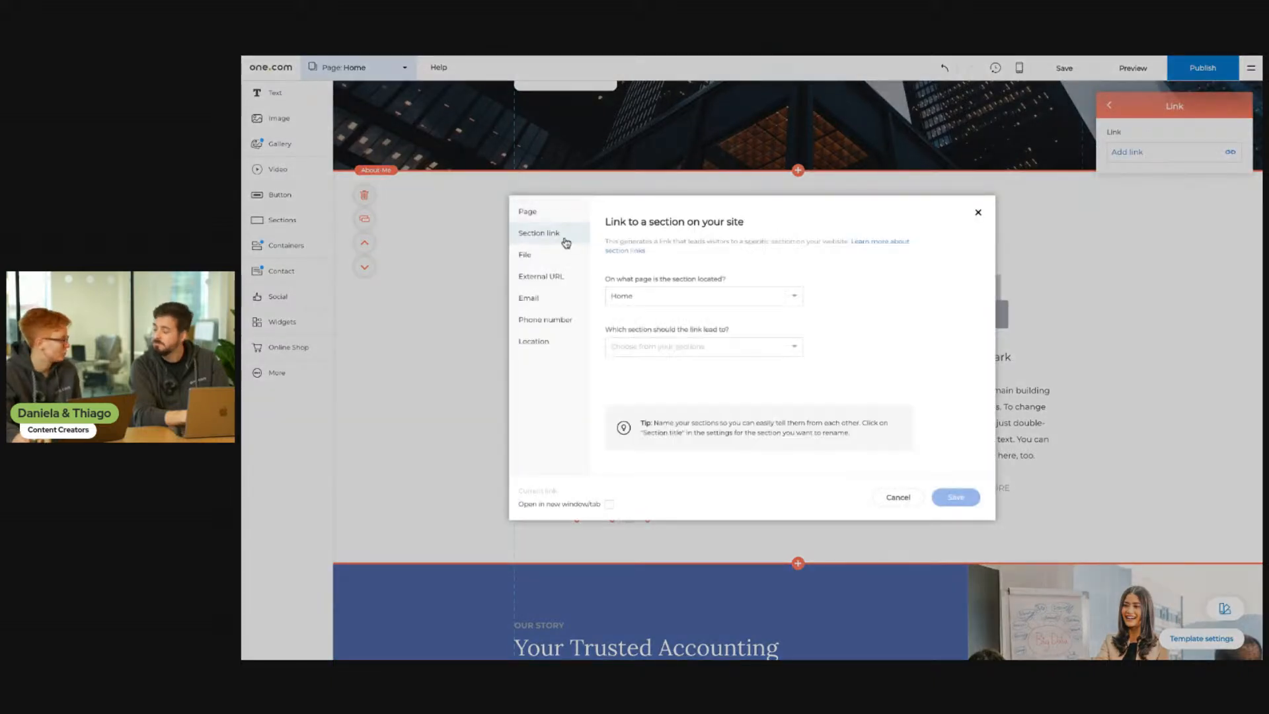
click(657, 348)
scroll(679, 397, down, 4)
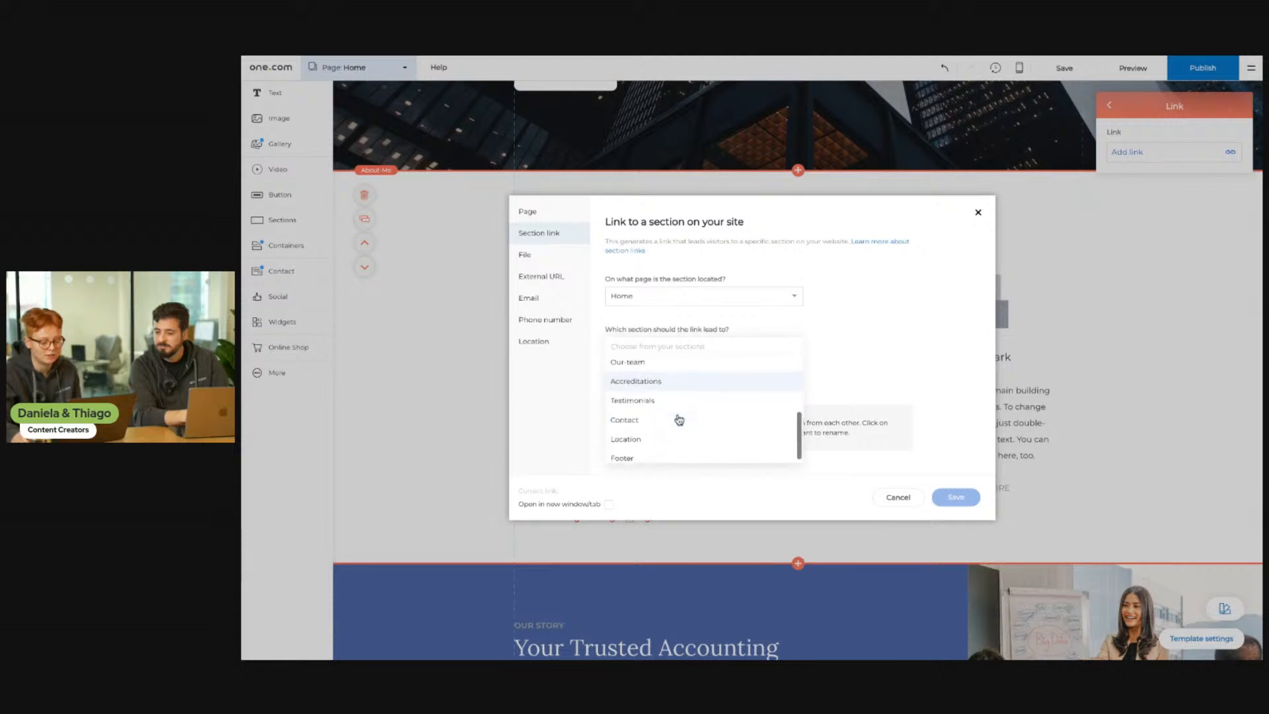
click(660, 415)
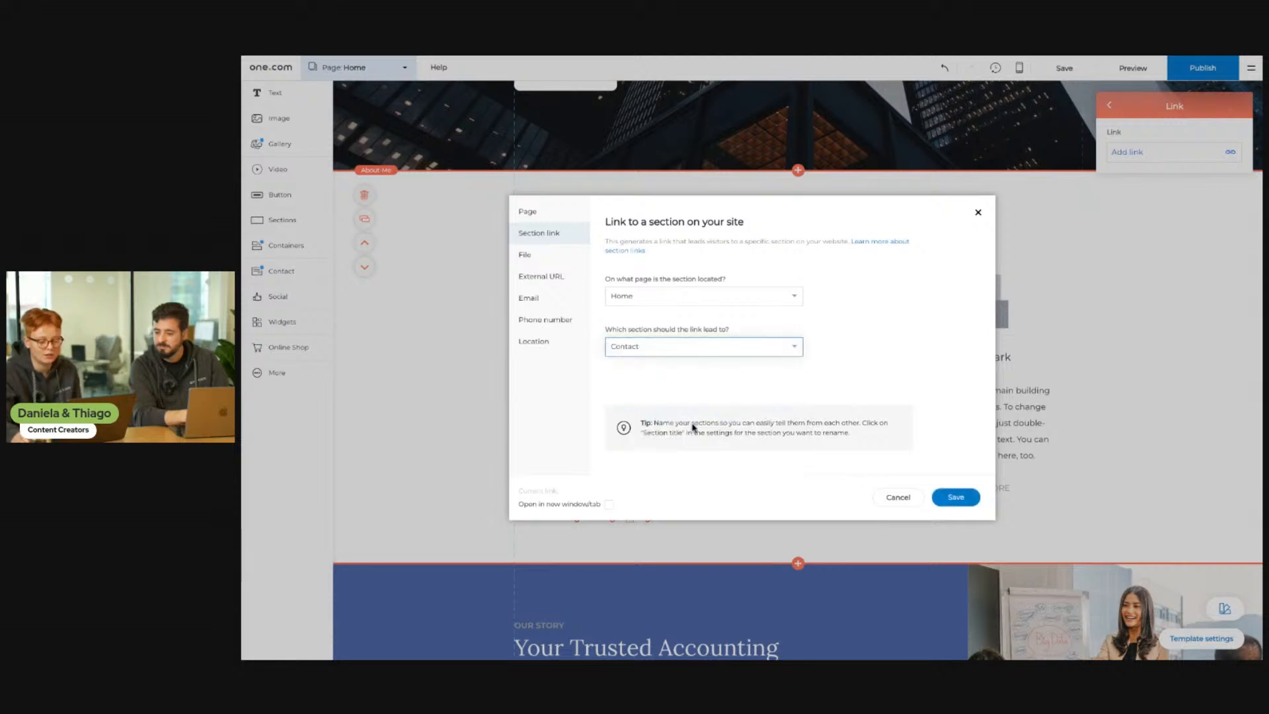
click(955, 497)
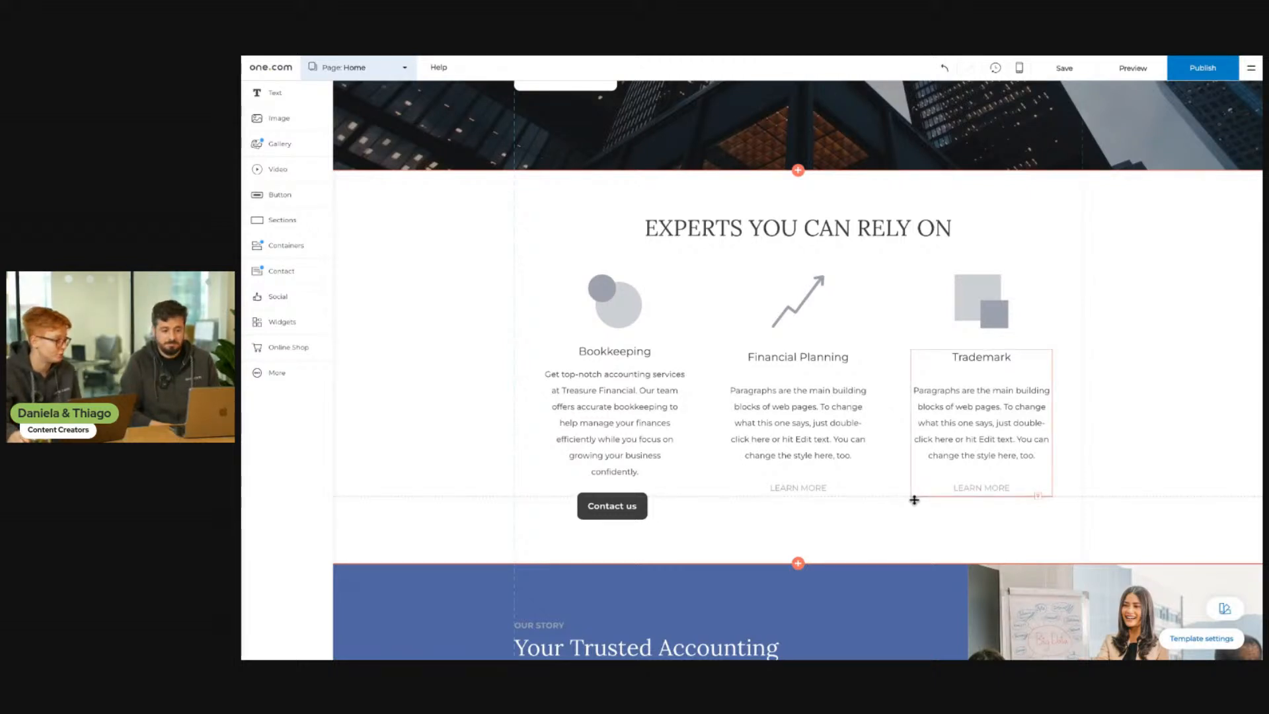
- Review the page from the header and hero down through the "Experts you can rely on" services section
scroll(914, 500, up, 5)
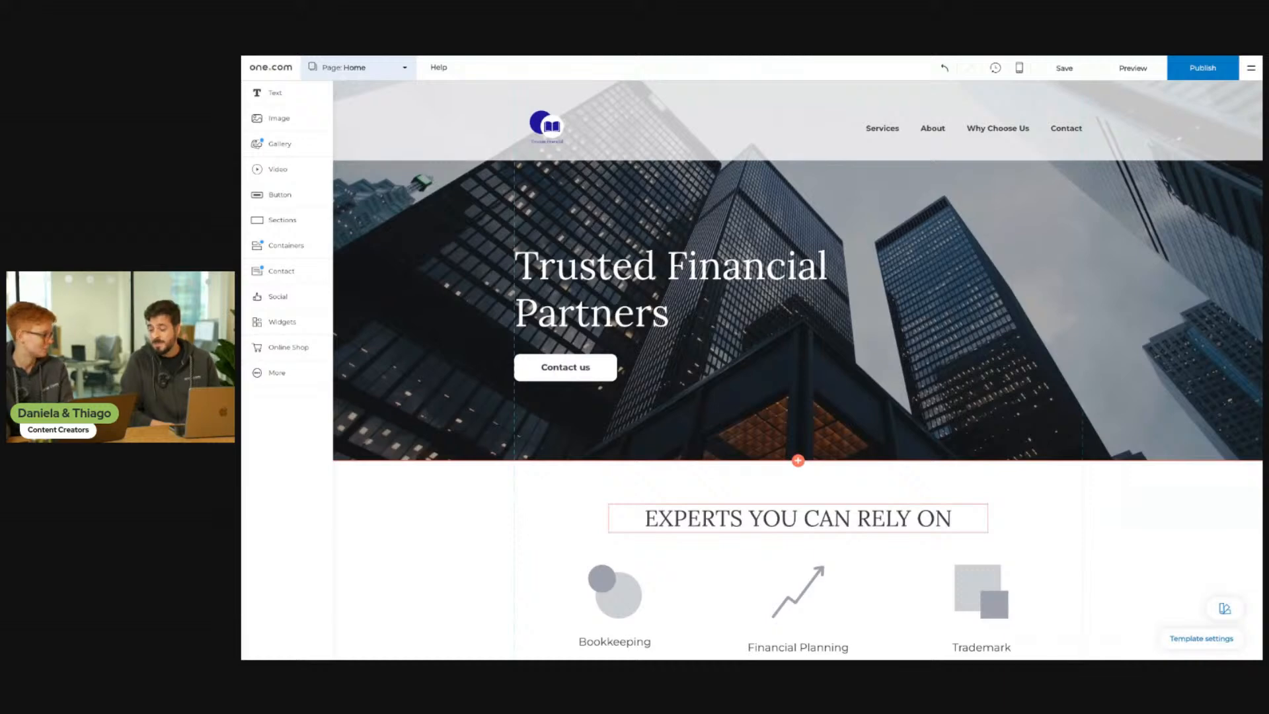
scroll(939, 510, down, 5)
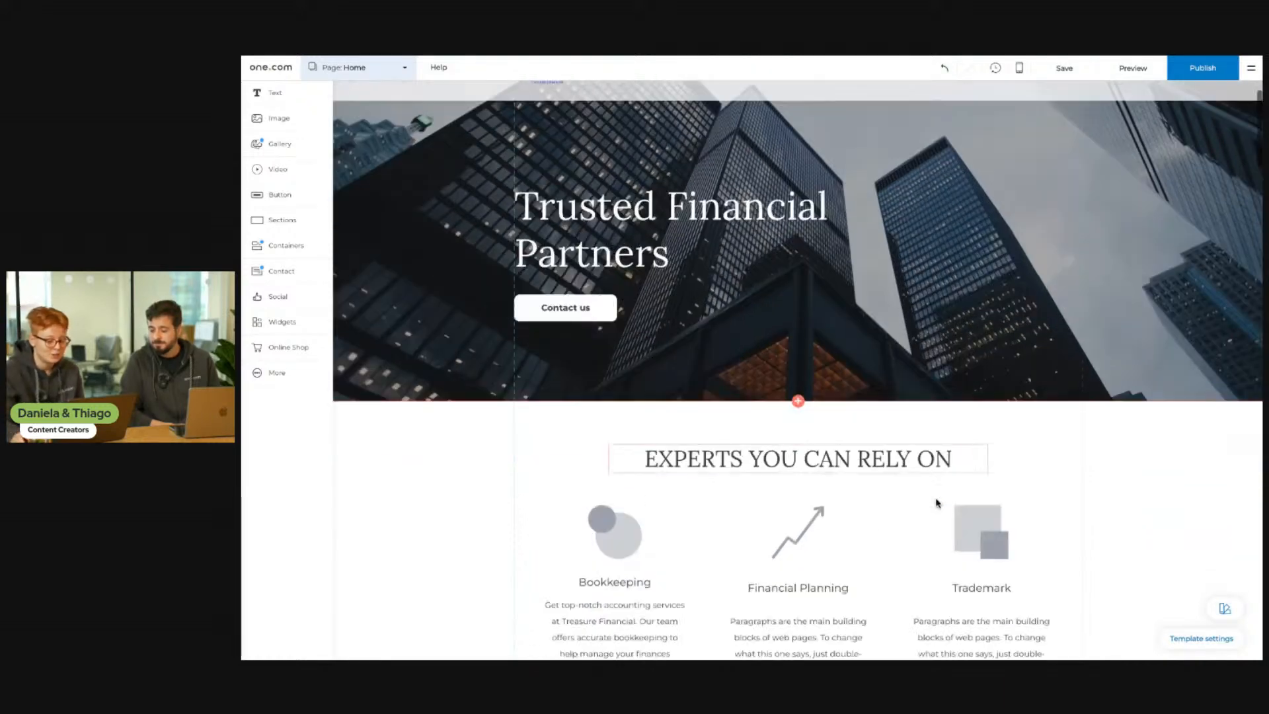
scroll(938, 500, up, 5)
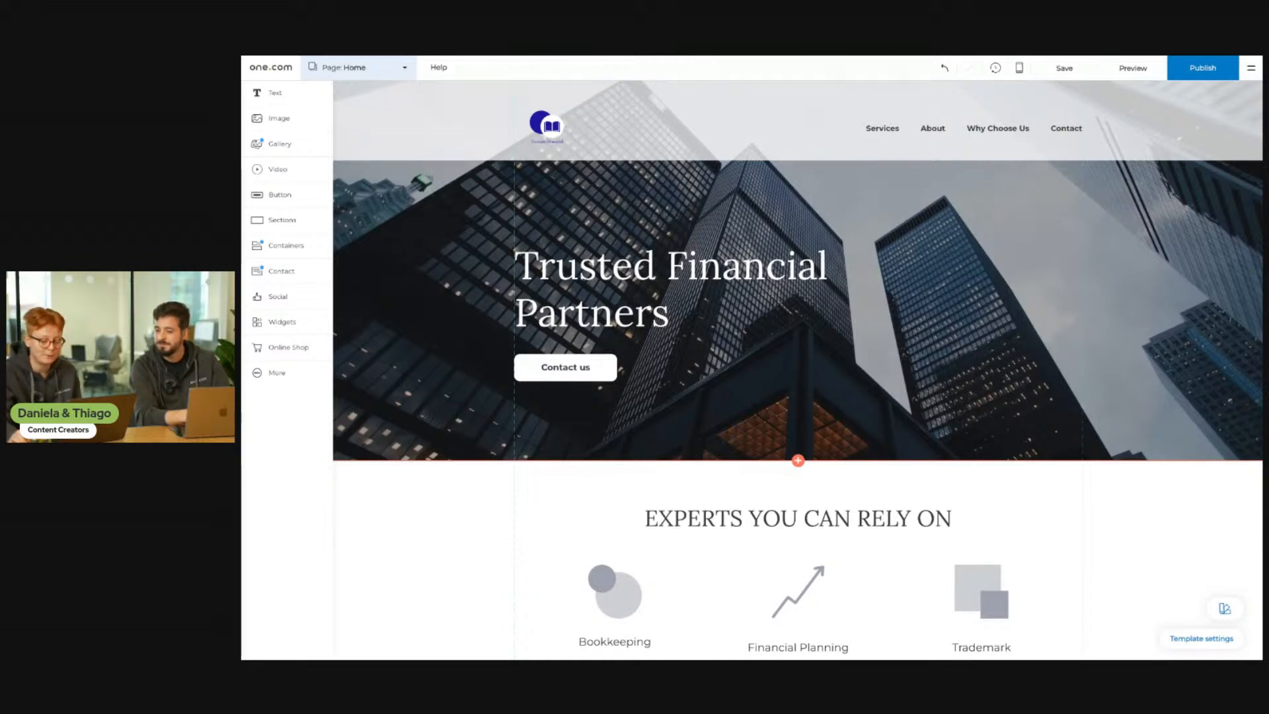
scroll(981, 561, down, 3)
scroll(797, 370, down, 3)
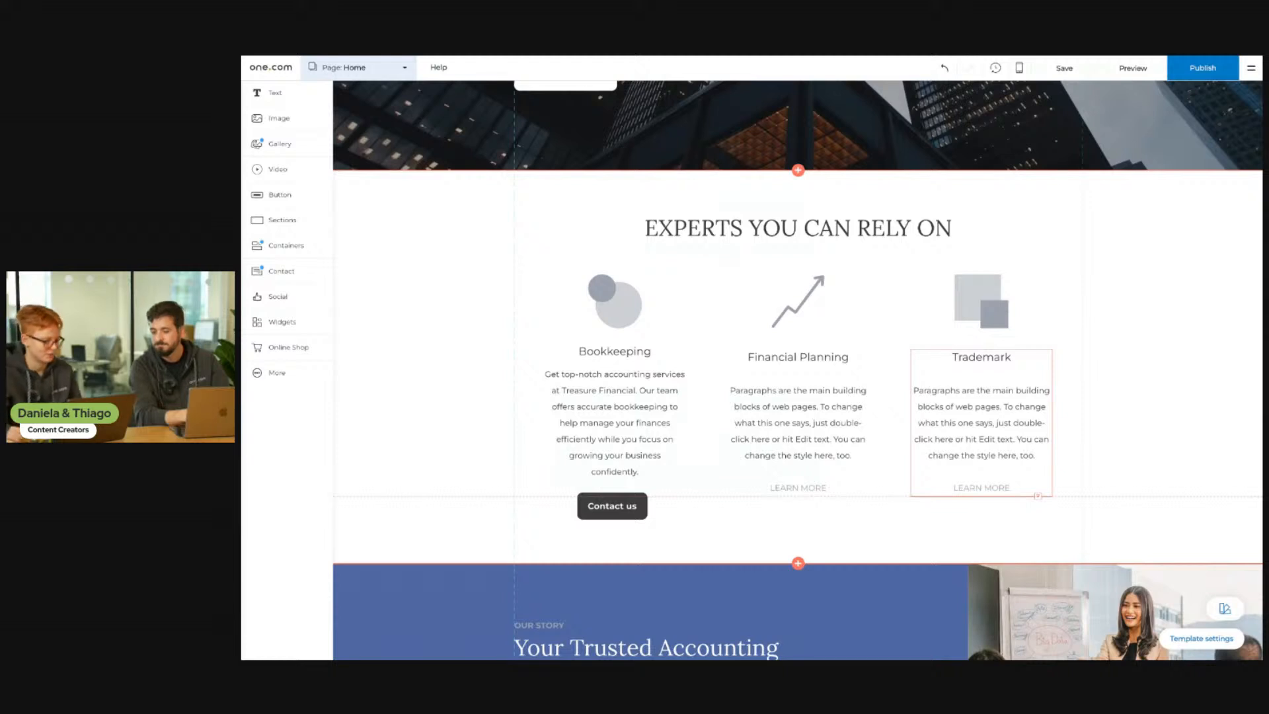
scroll(796, 370, down, 2)
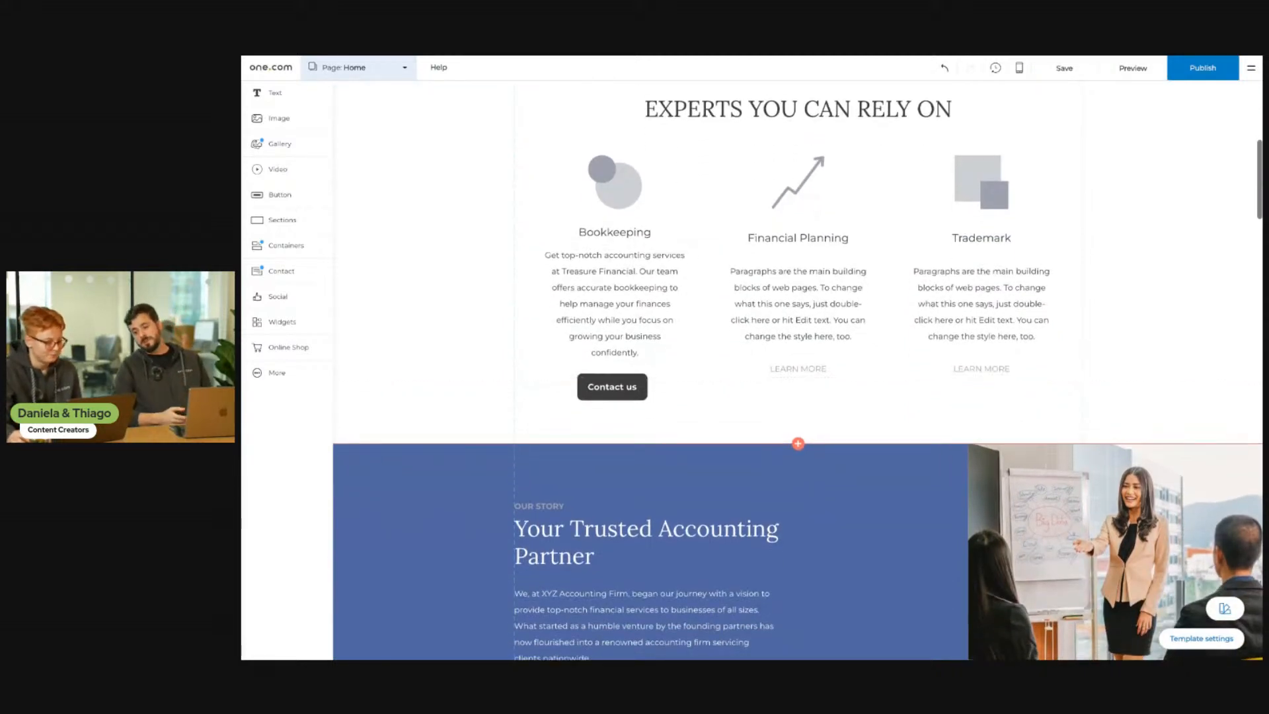
scroll(797, 370, up, 3)
scroll(797, 370, up, 2)
scroll(797, 370, down, 4)
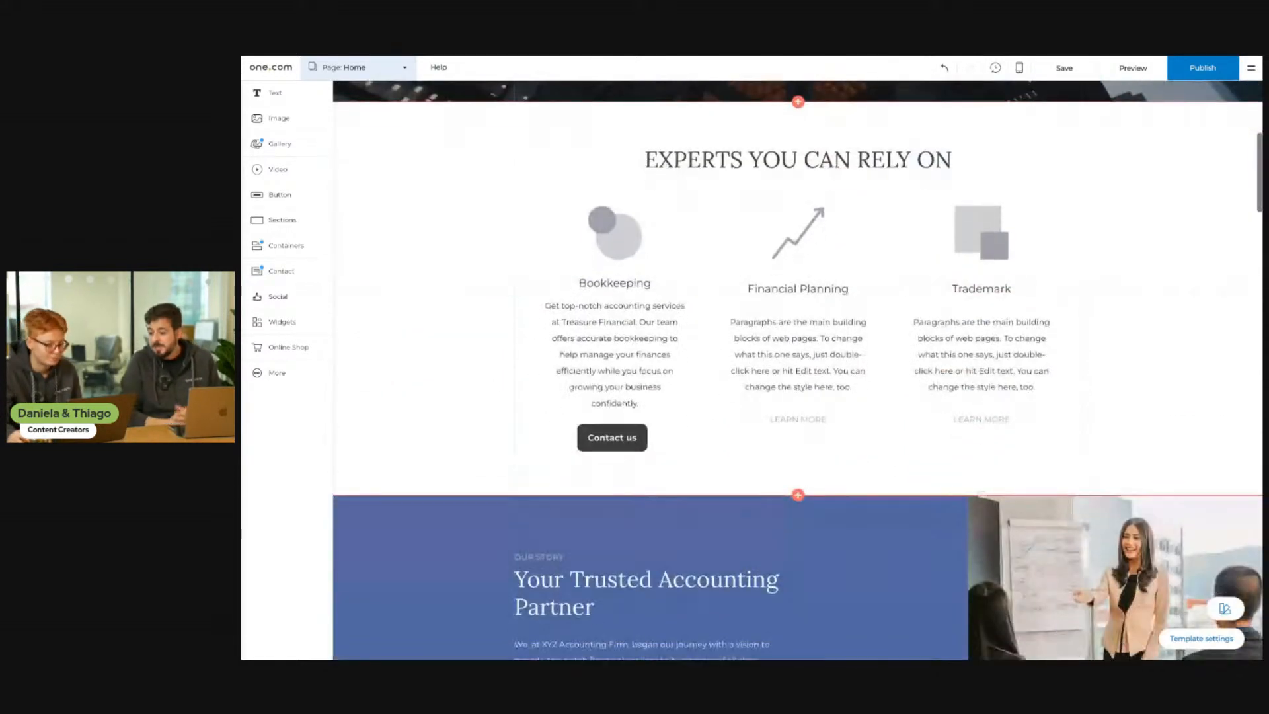
scroll(797, 370, up, 1)
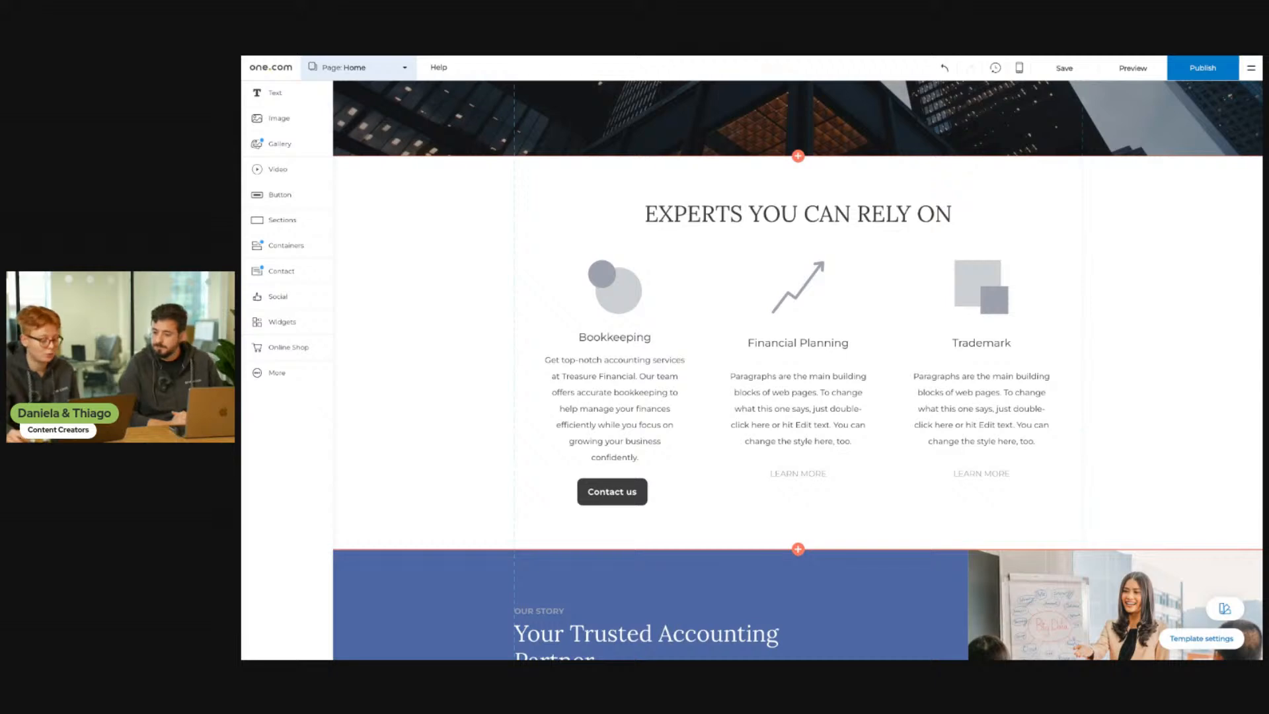
- Move the Testimonials section up the page until it sits directly below the "Experts you can rely on" section
scroll(1084, 439, down, 3)
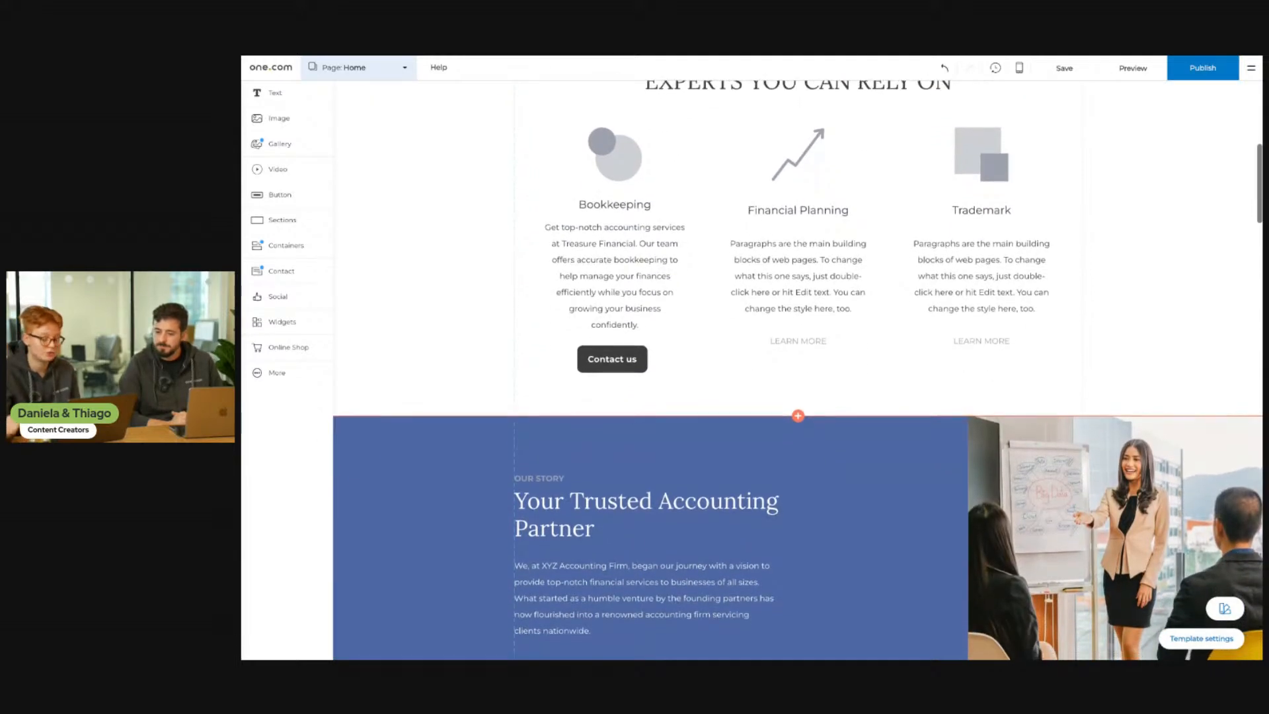
scroll(797, 370, down, 15)
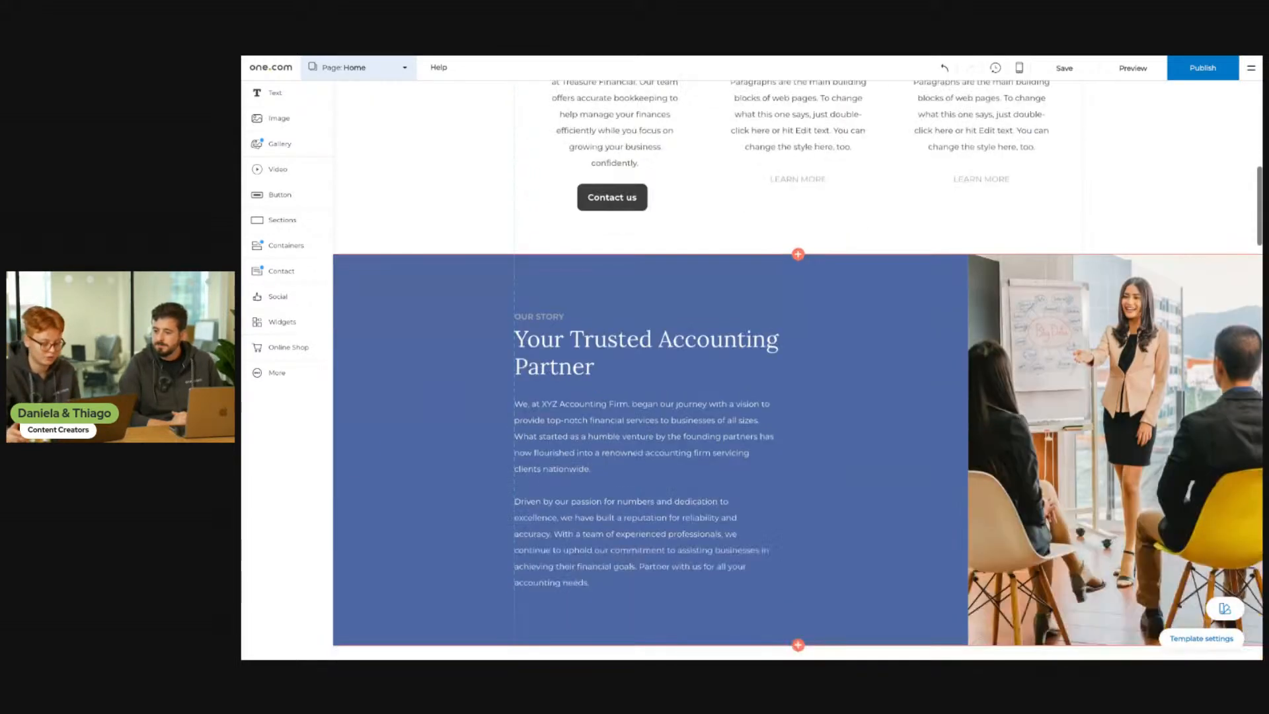
scroll(797, 370, down, 20)
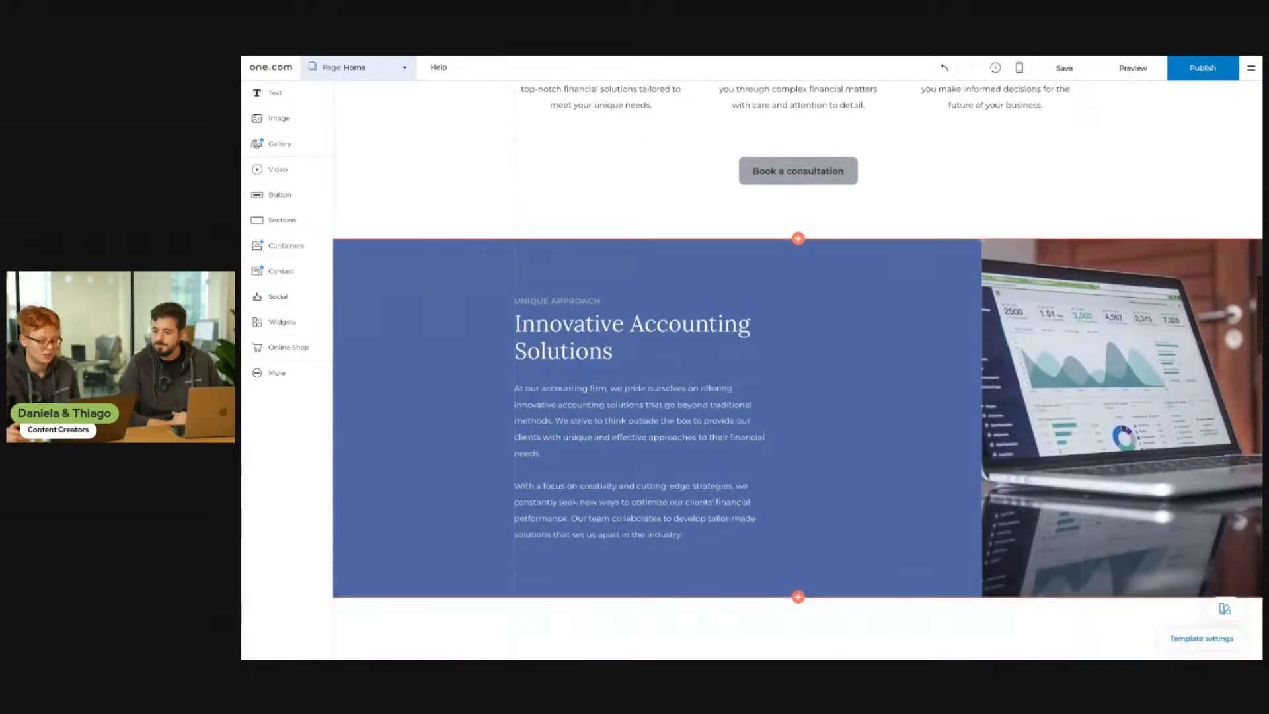
scroll(626, 281, down, 3)
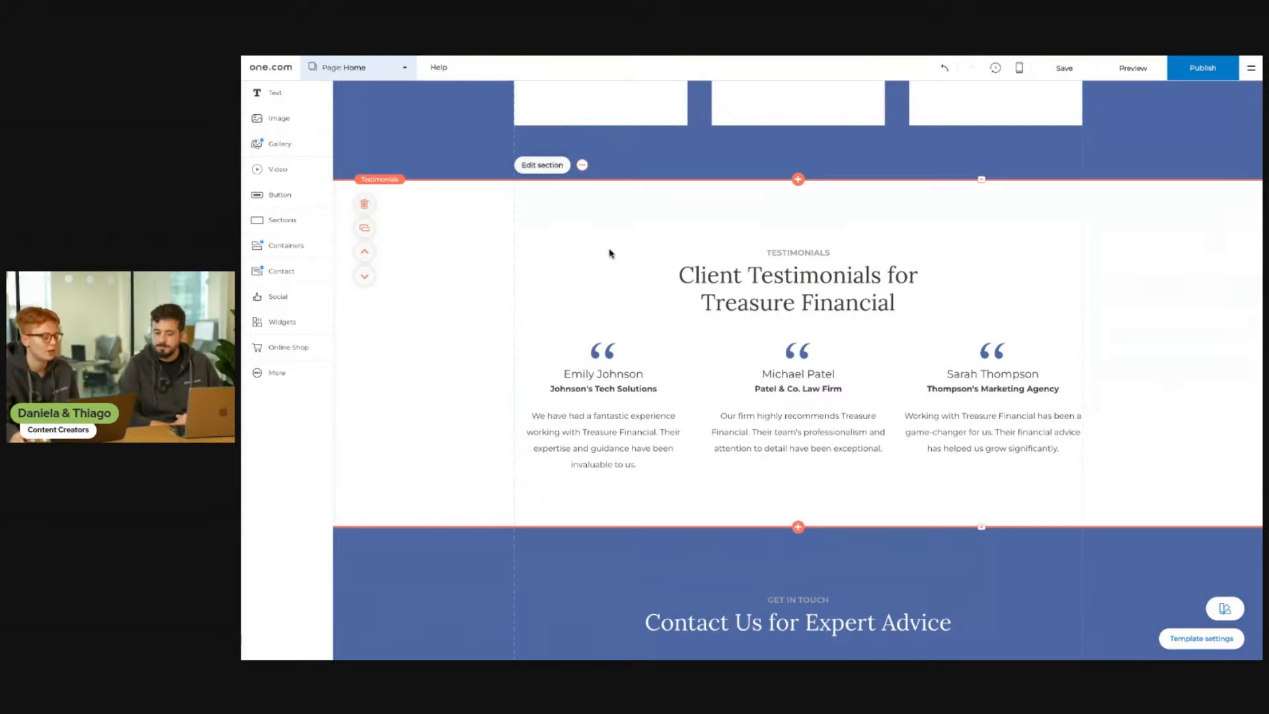
click(365, 253)
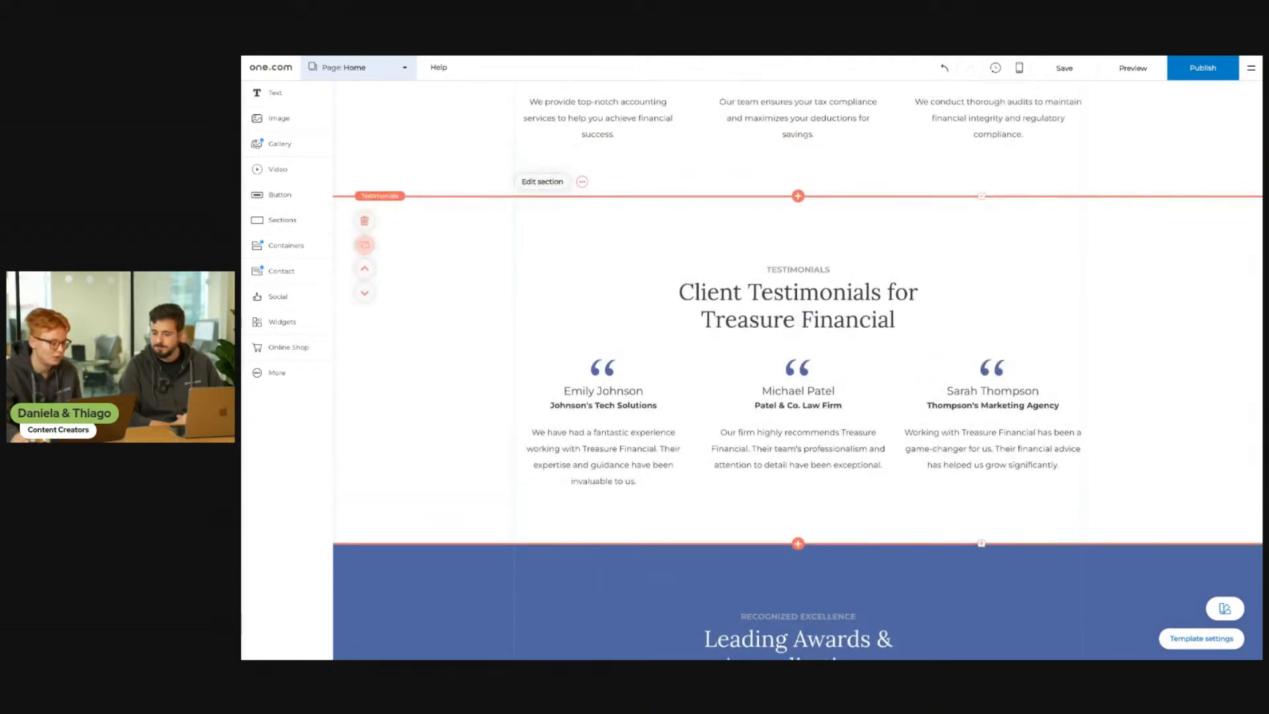
click(364, 264)
click(367, 265)
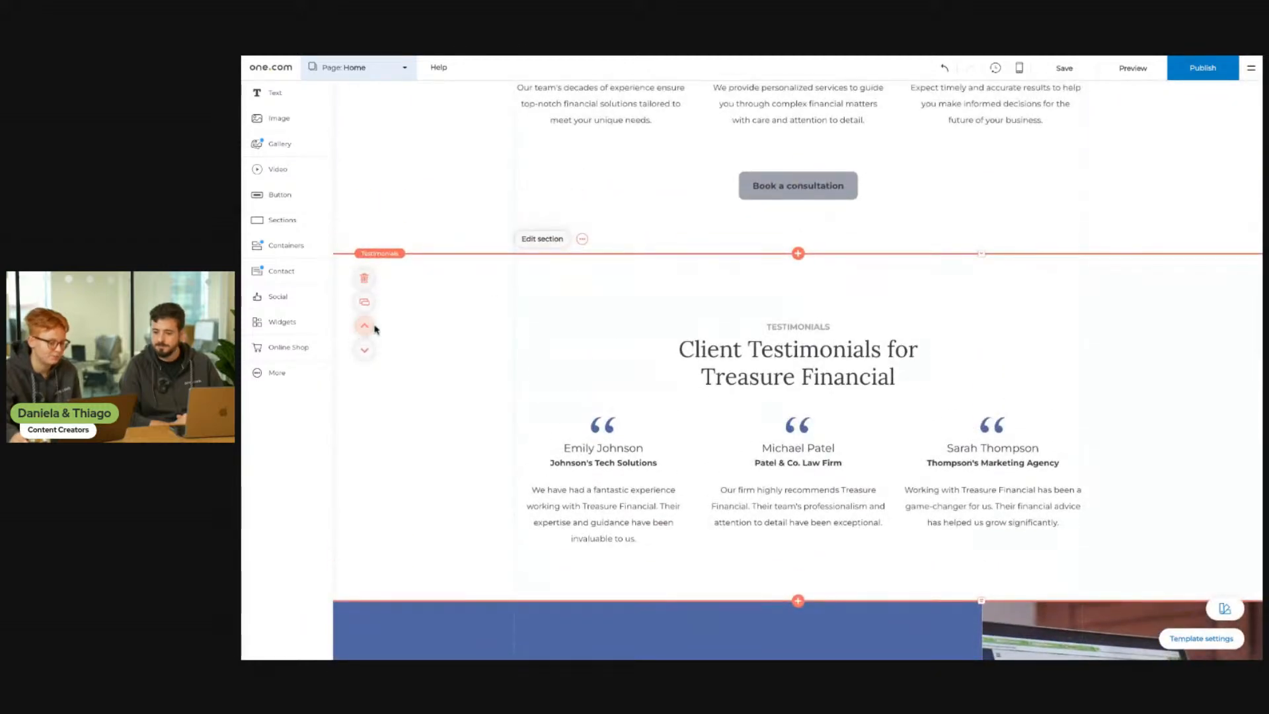
click(368, 324)
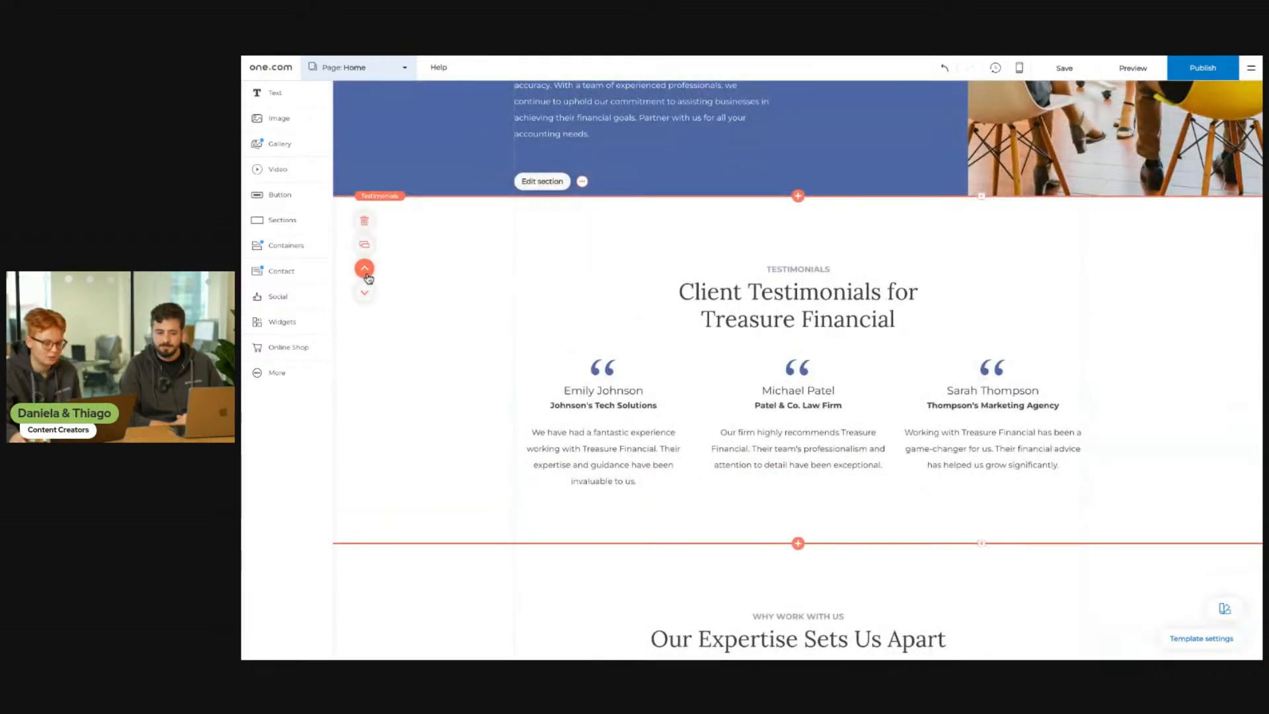
click(364, 267)
- Check how the hero, services and testimonials sections follow one another on the page
scroll(660, 417, up, 8)
scroll(662, 427, down, 6)
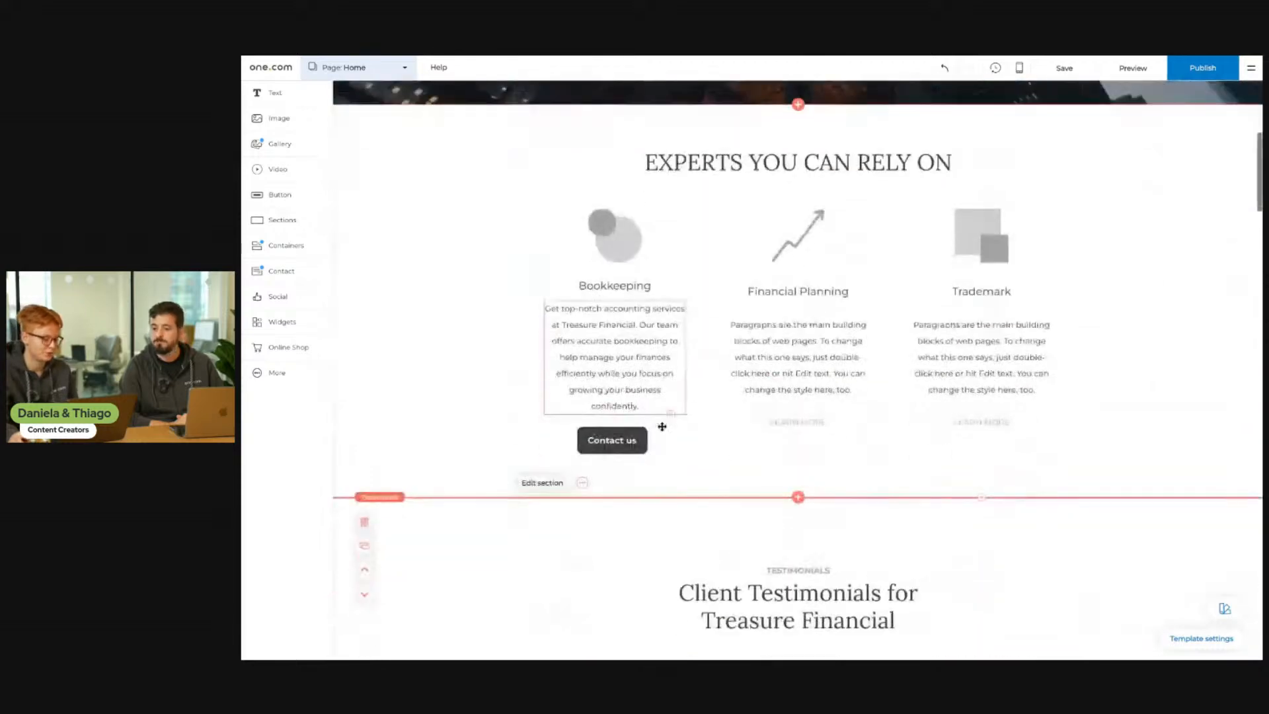
scroll(686, 445, up, 8)
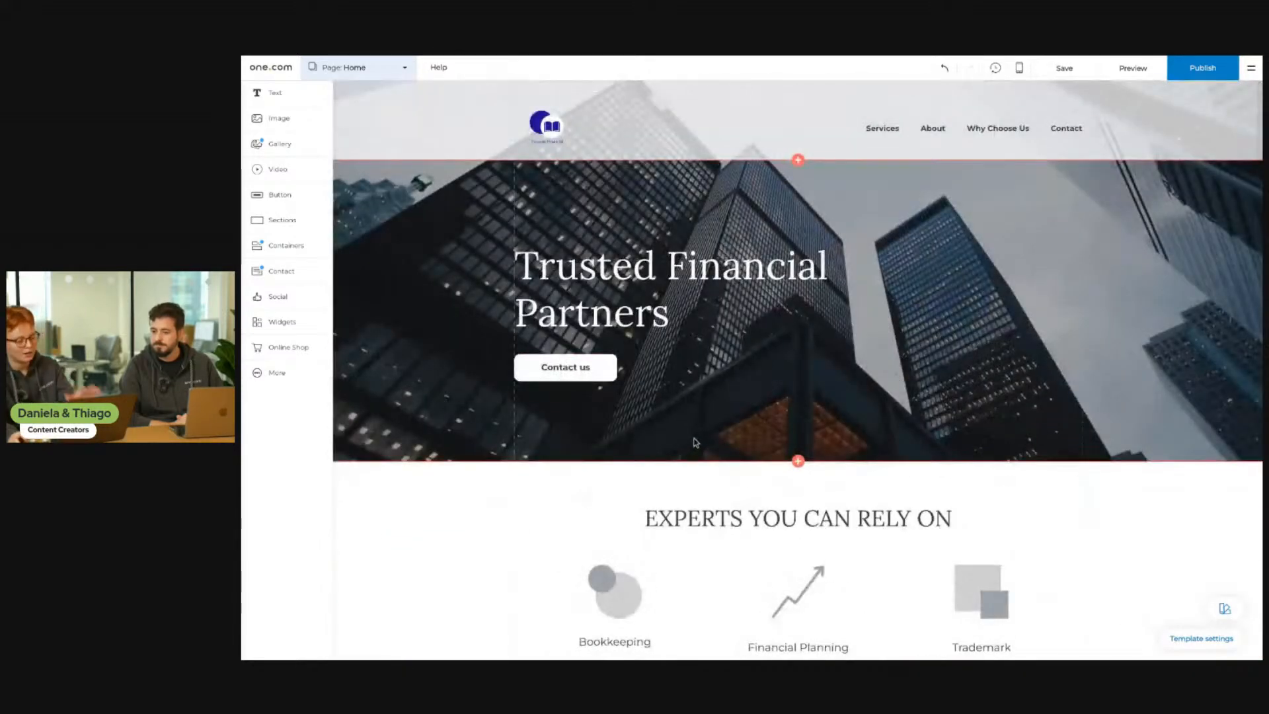
scroll(720, 498, down, 2)
scroll(720, 498, down, 8)
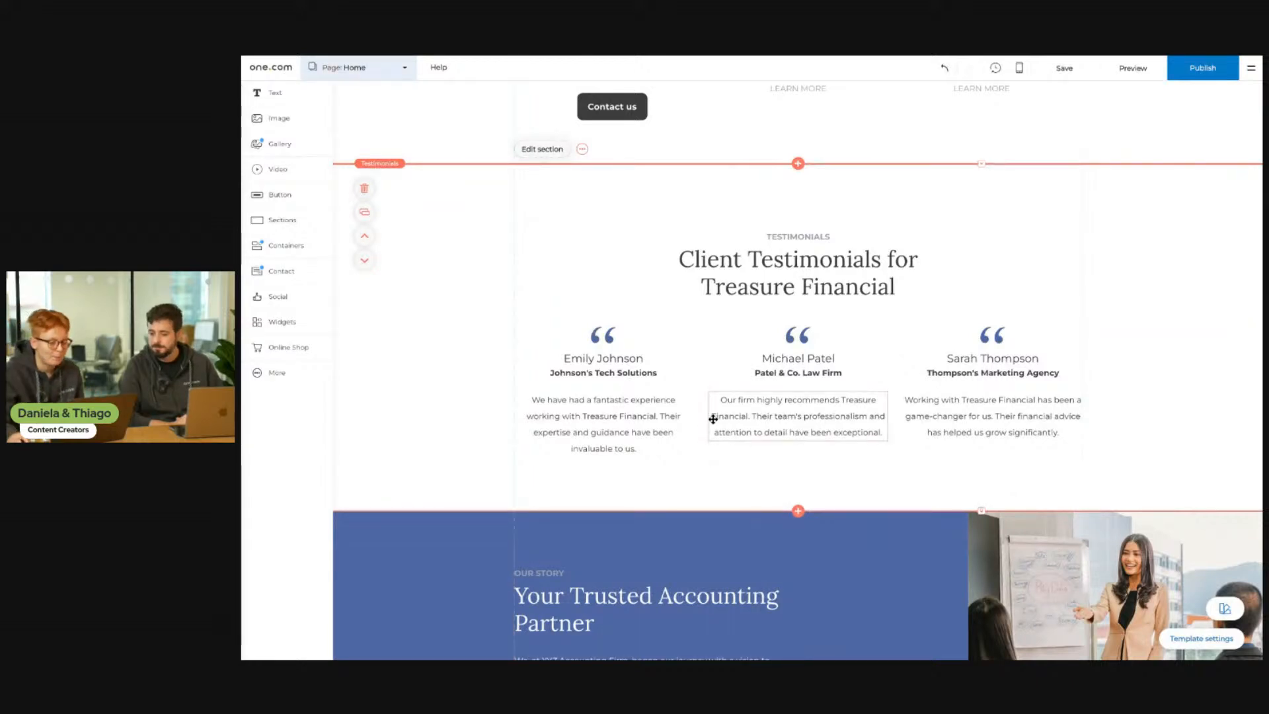
scroll(715, 423, up, 3)
scroll(714, 423, up, 2)
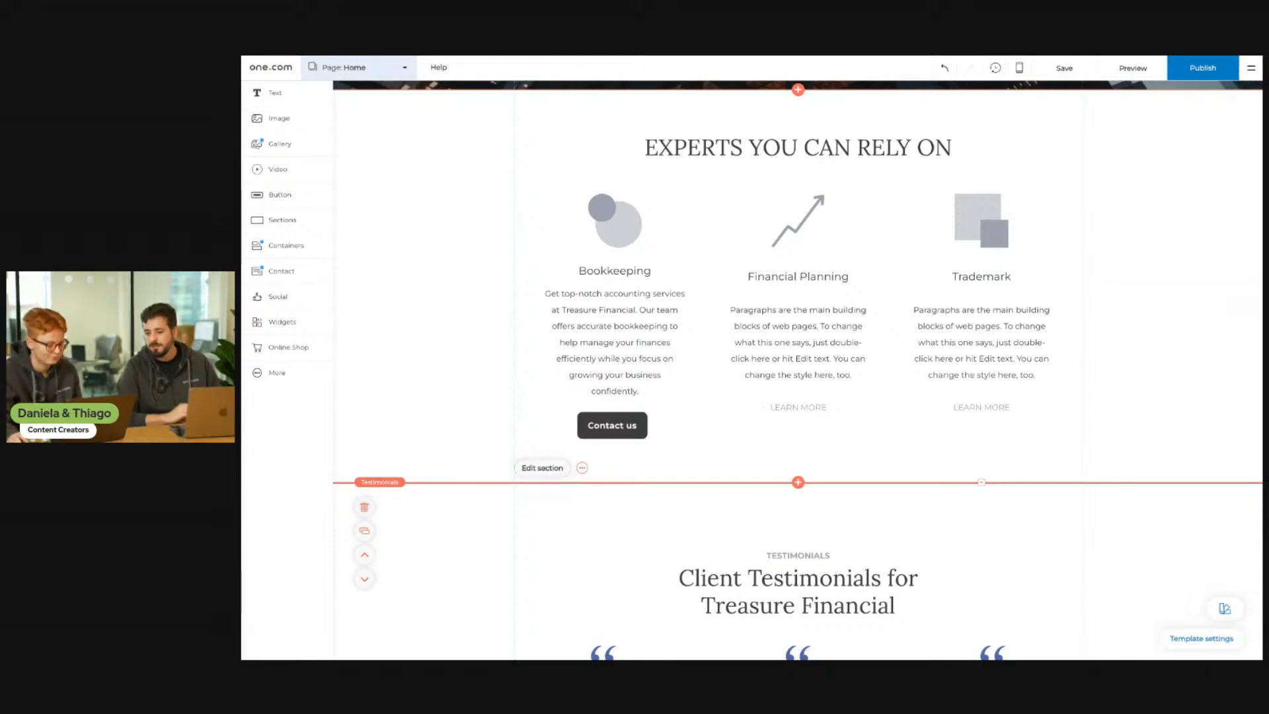
scroll(798, 370, down, 3)
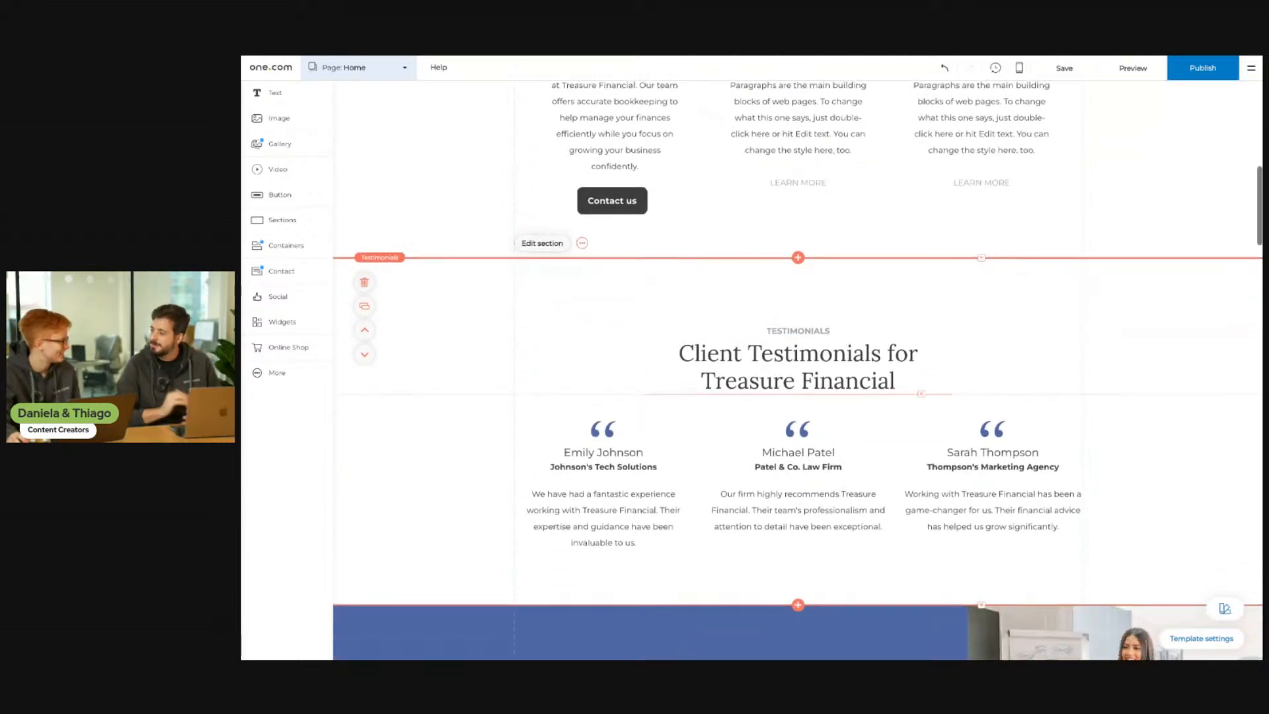
scroll(798, 370, up, 4)
scroll(798, 370, down, 3)
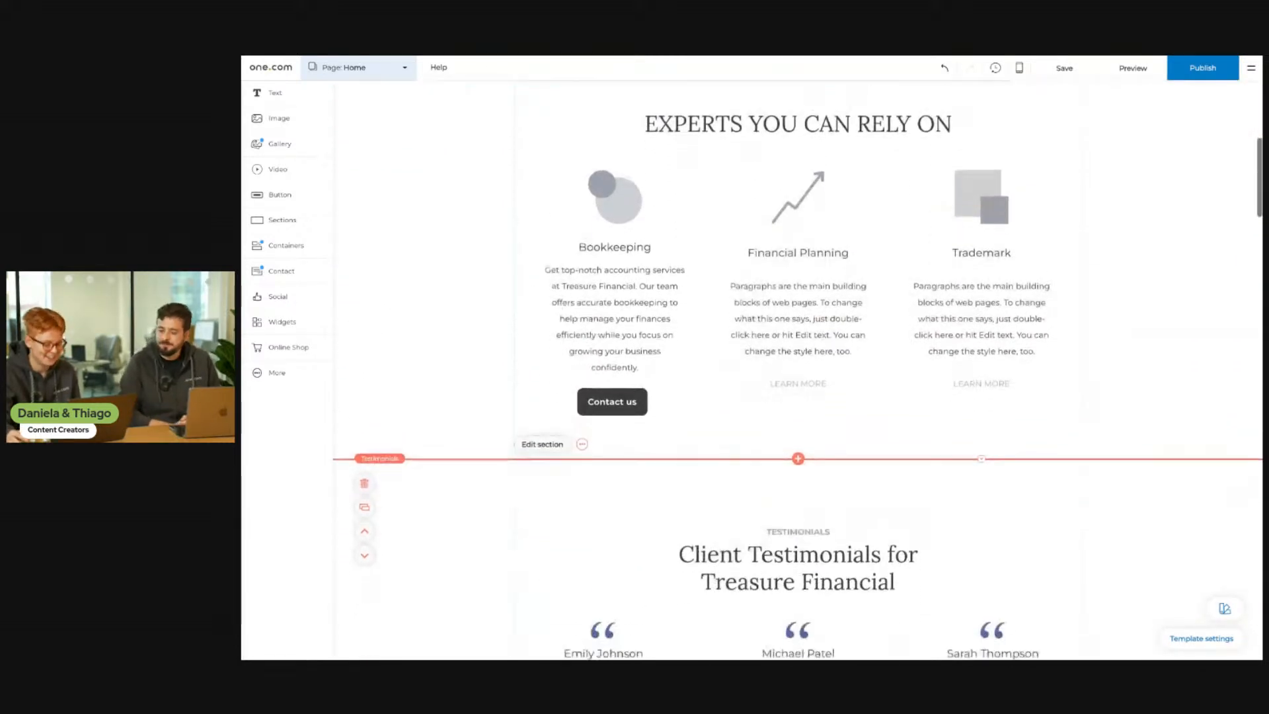
scroll(798, 370, down, 1)
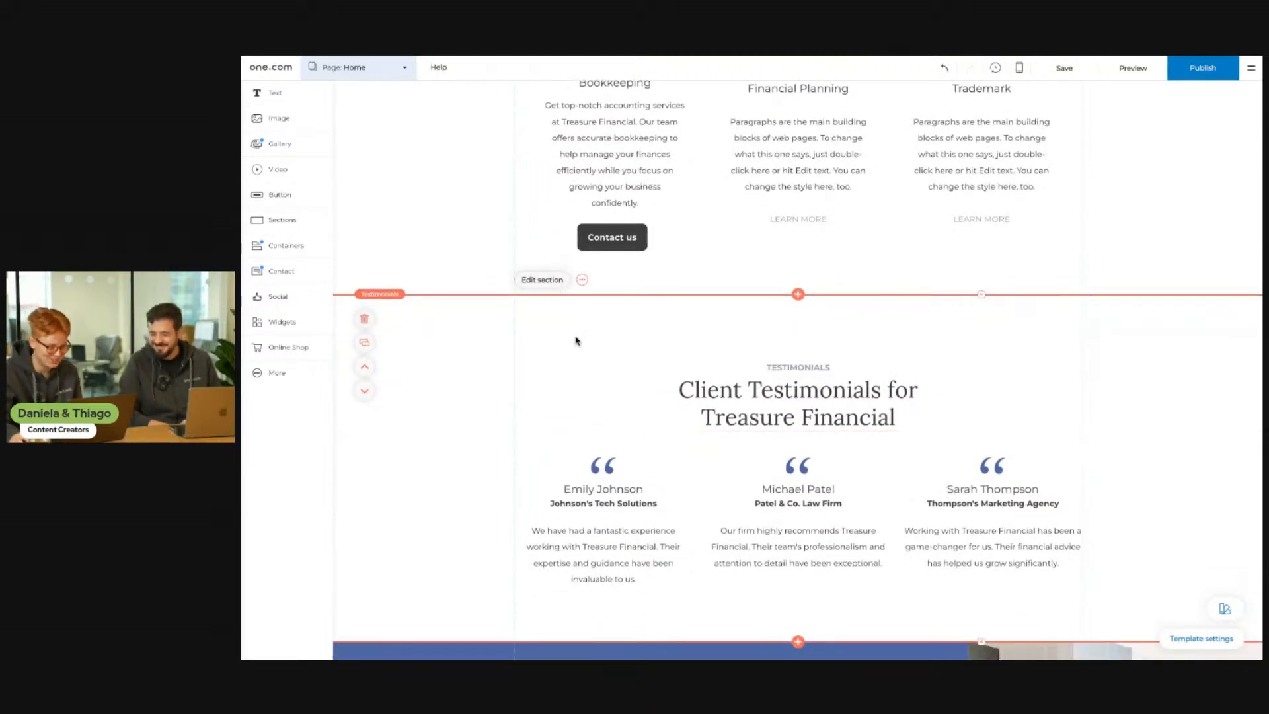
- Change the Testimonials section's fill colour from the section settings to the theme's blue
click(539, 281)
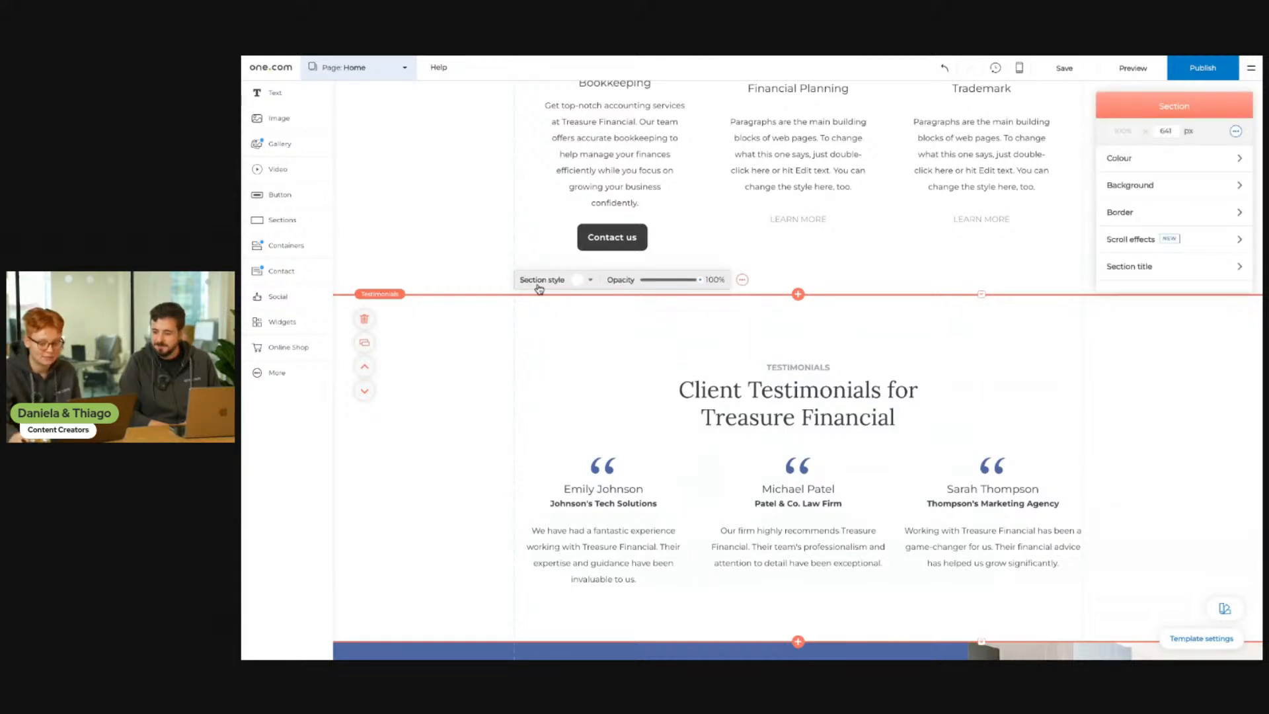
click(1229, 158)
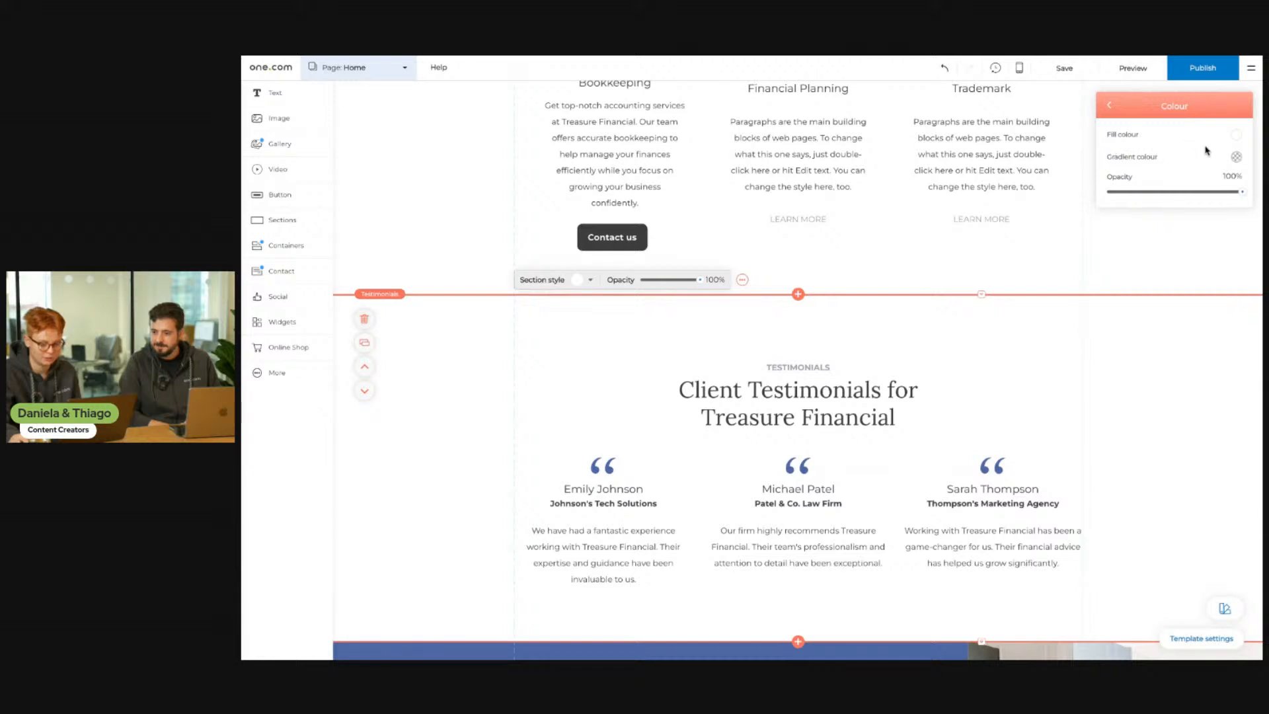
click(1235, 135)
click(1164, 171)
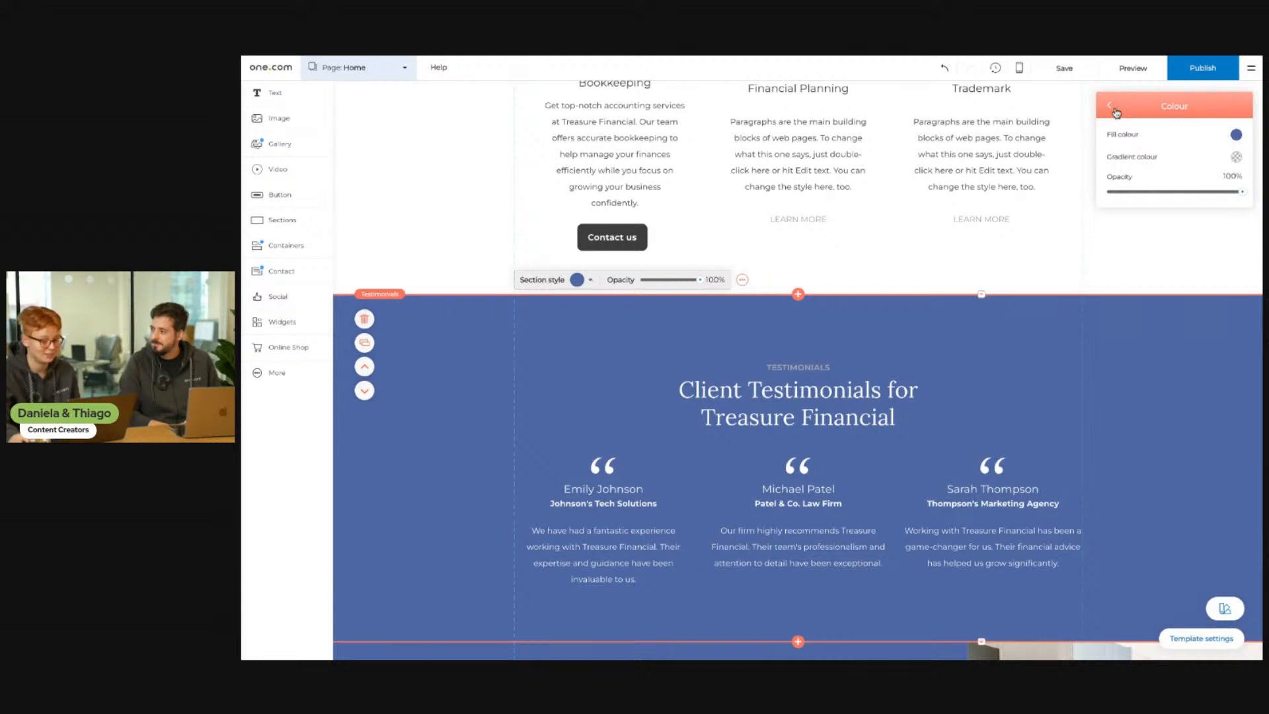
click(1110, 107)
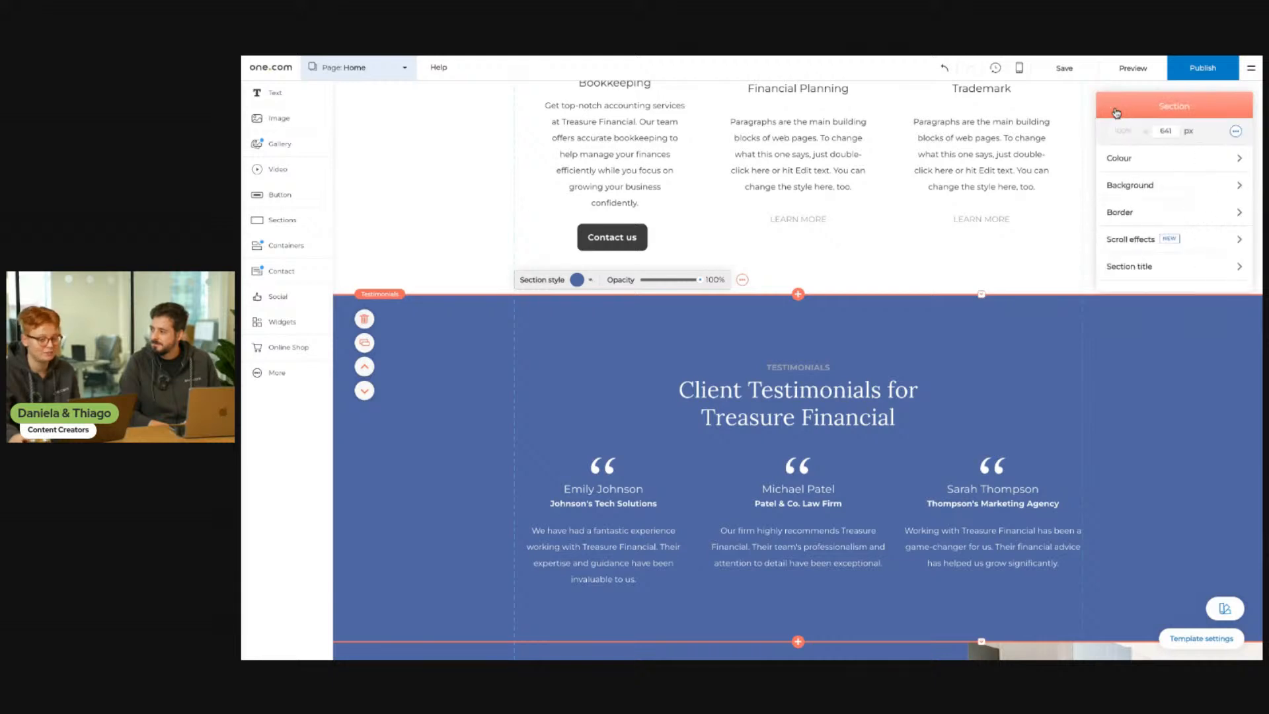
click(1037, 274)
- Change the fill colour of the About section below the testimonials to the theme's white
scroll(1042, 405, down, 5)
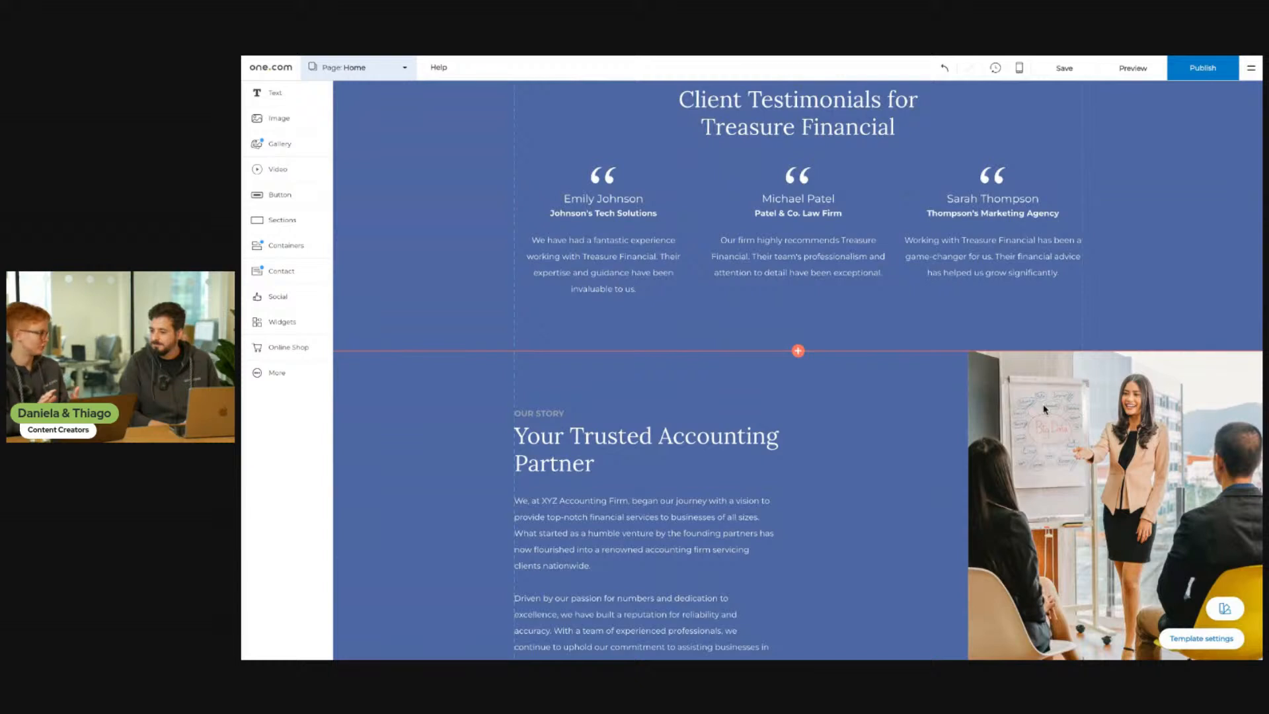
scroll(995, 377, down, 2)
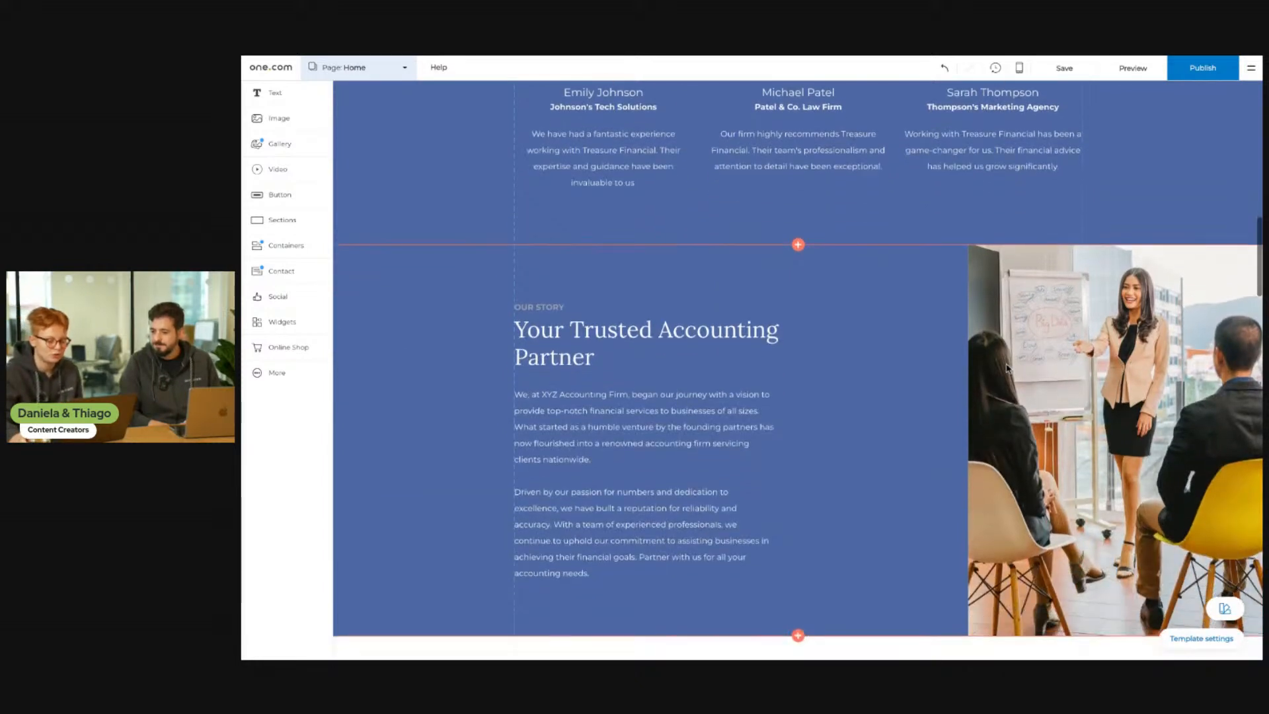
click(568, 273)
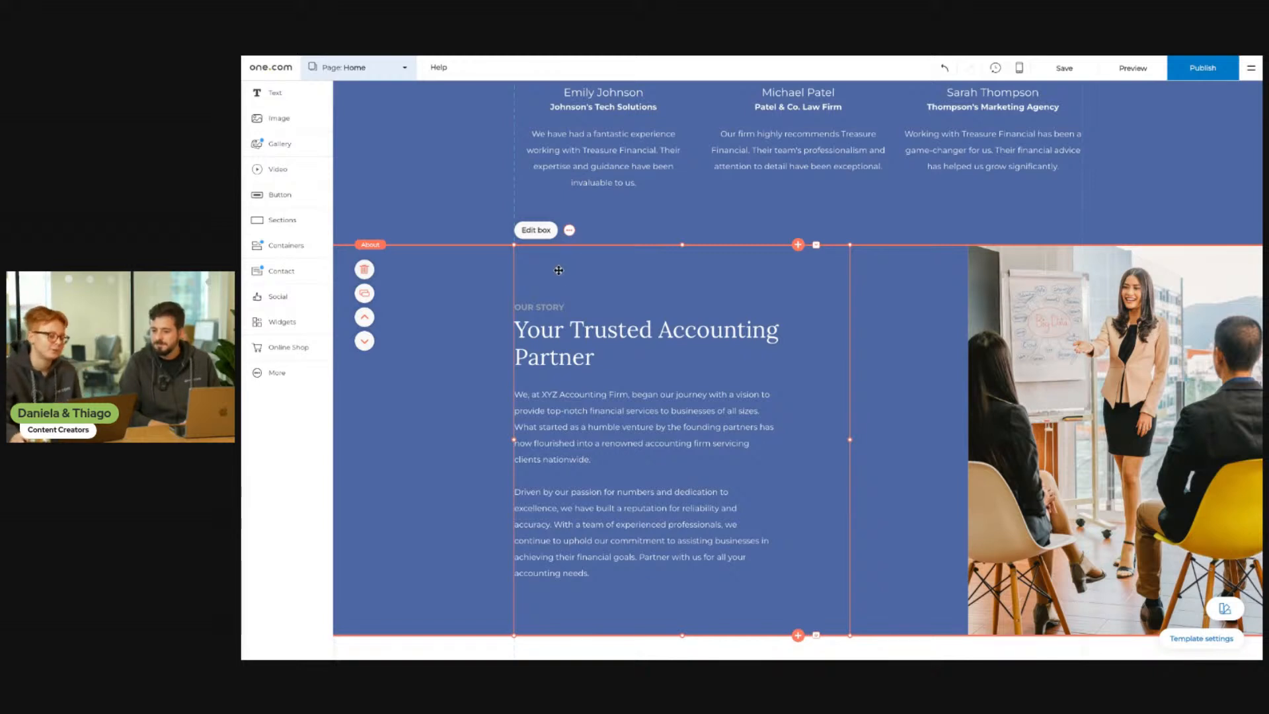
click(473, 282)
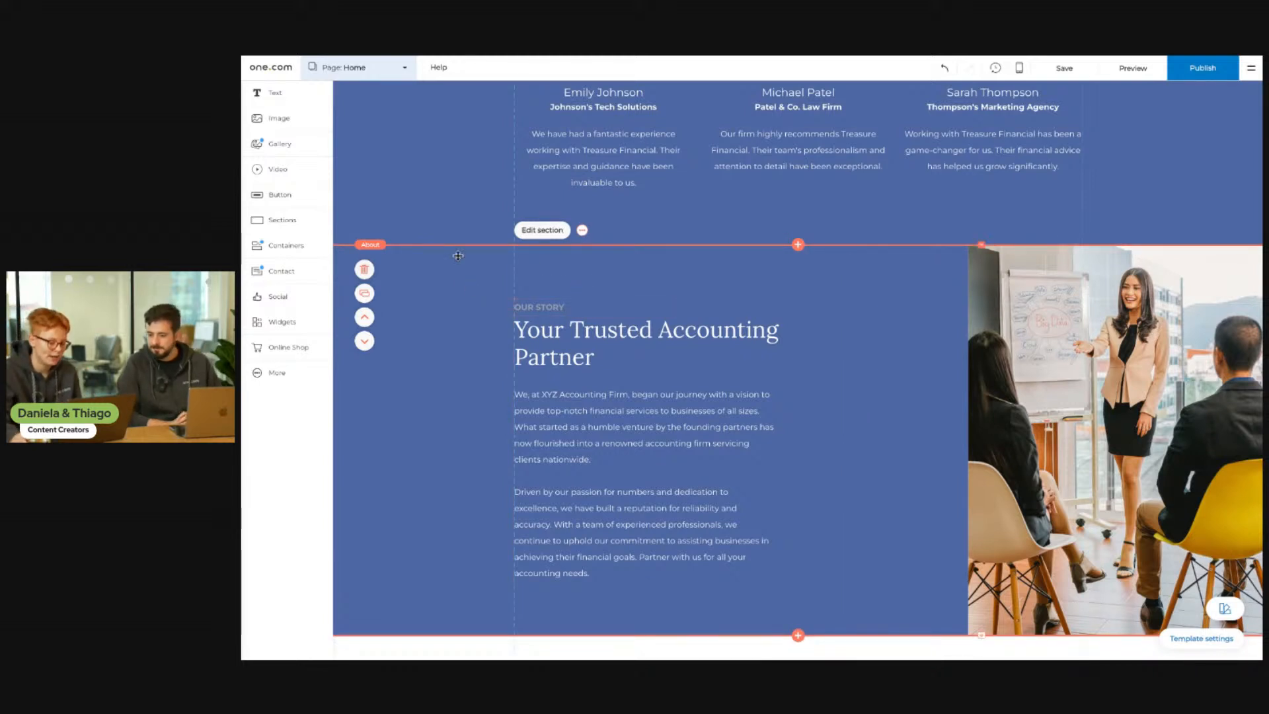
click(535, 231)
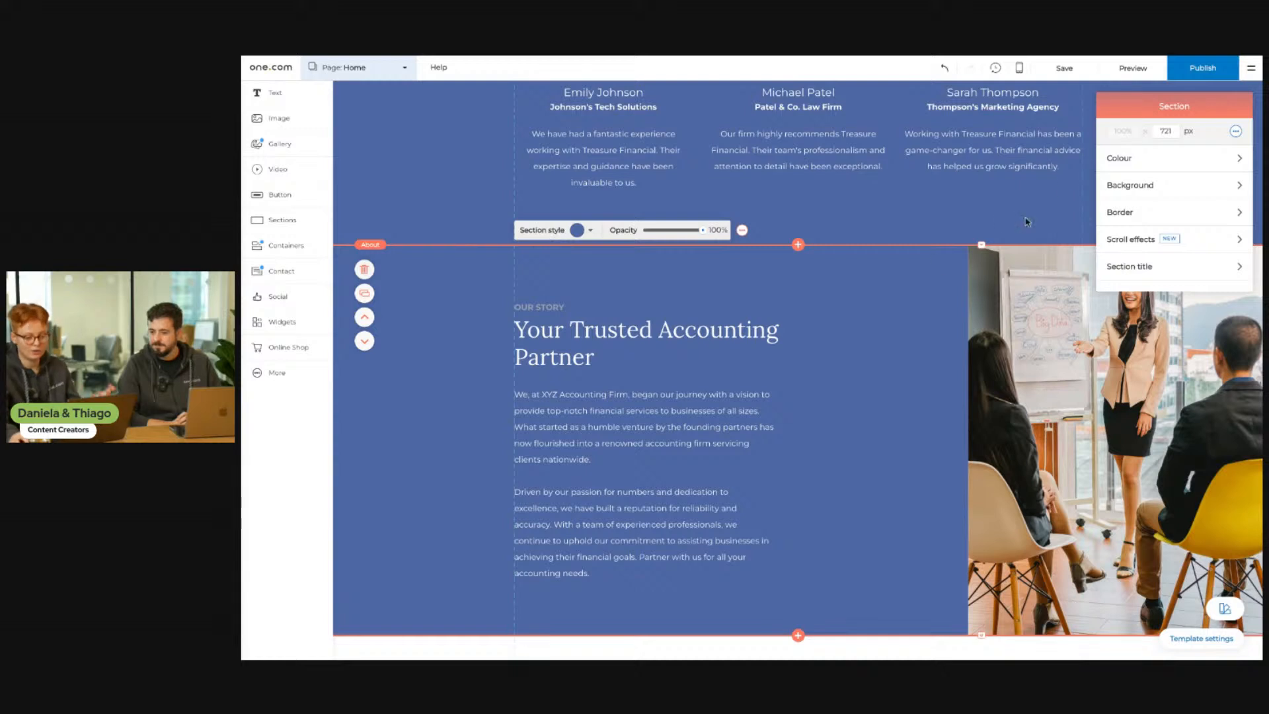
click(1129, 159)
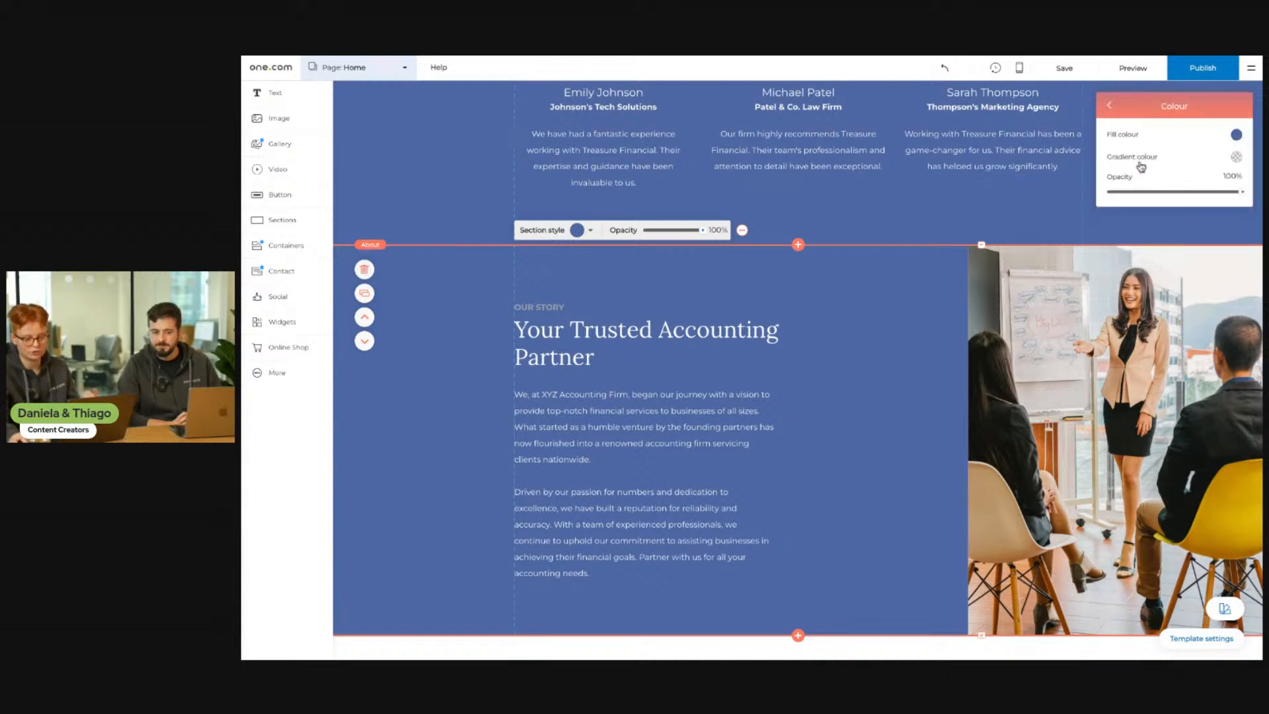
click(1234, 136)
click(1191, 168)
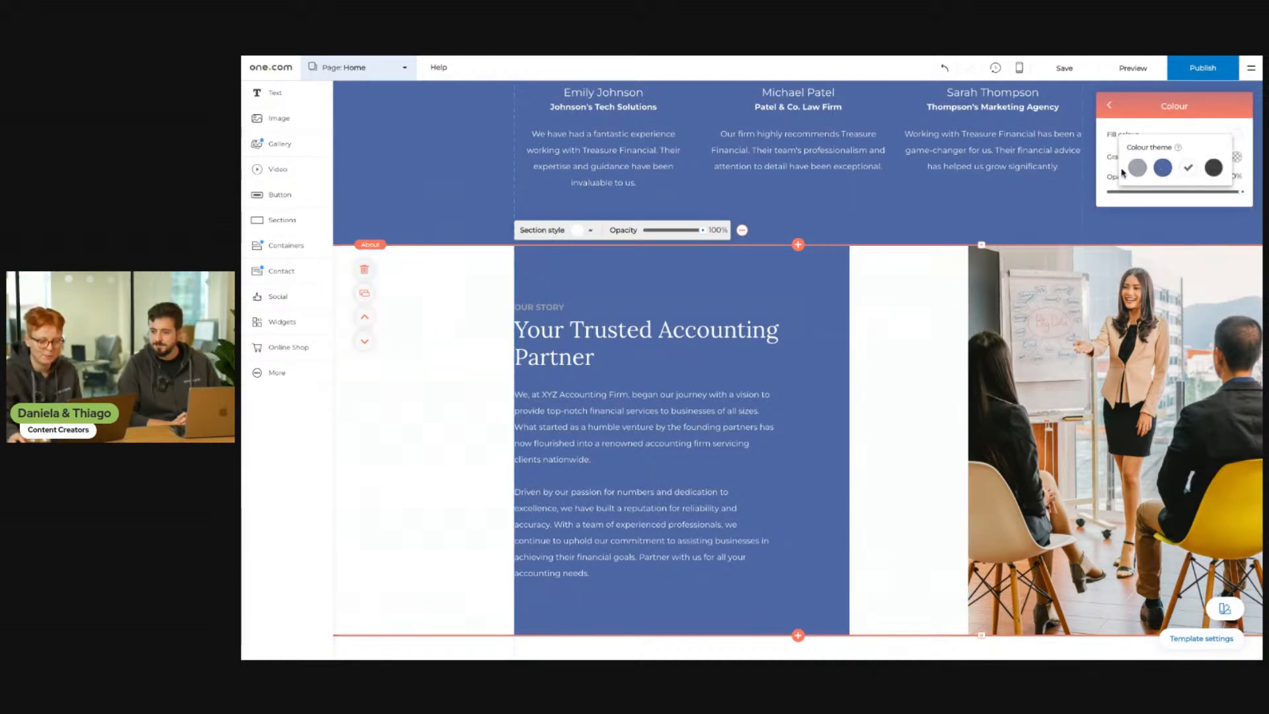
click(1114, 127)
click(1111, 108)
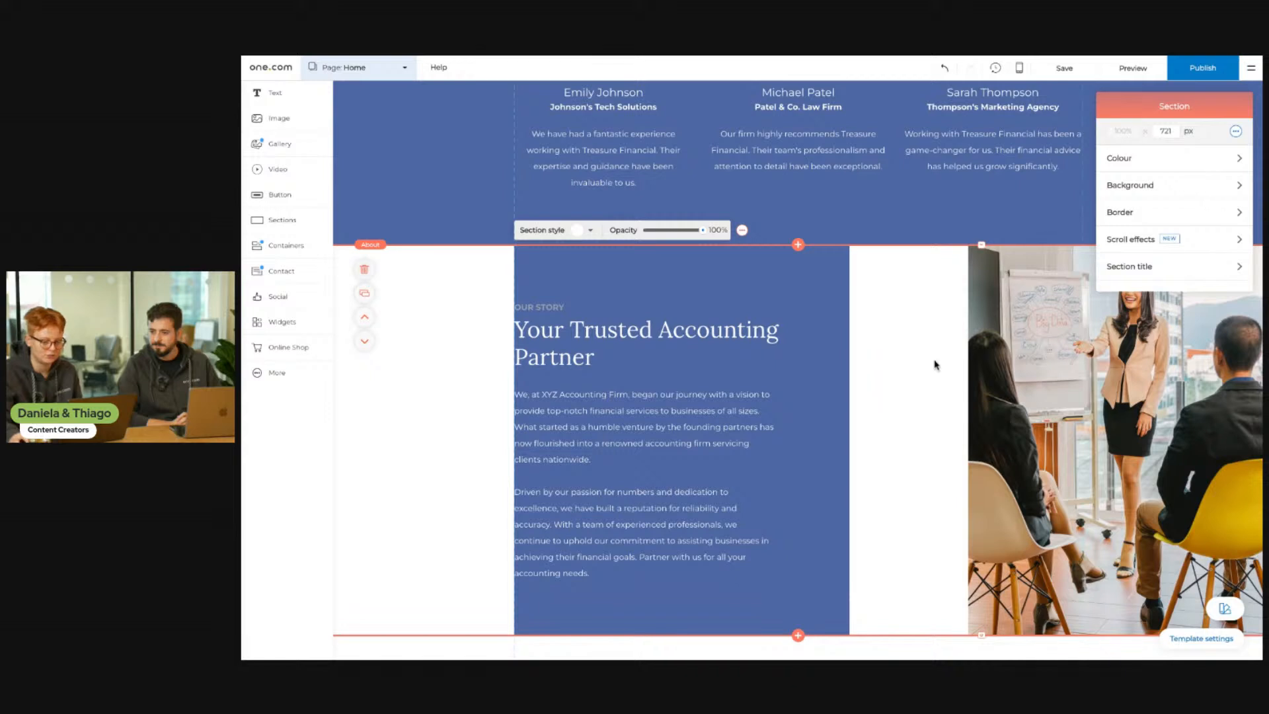
- Set the fill colour of the "Your Trusted Accounting Partner" text box to the theme's white
click(827, 291)
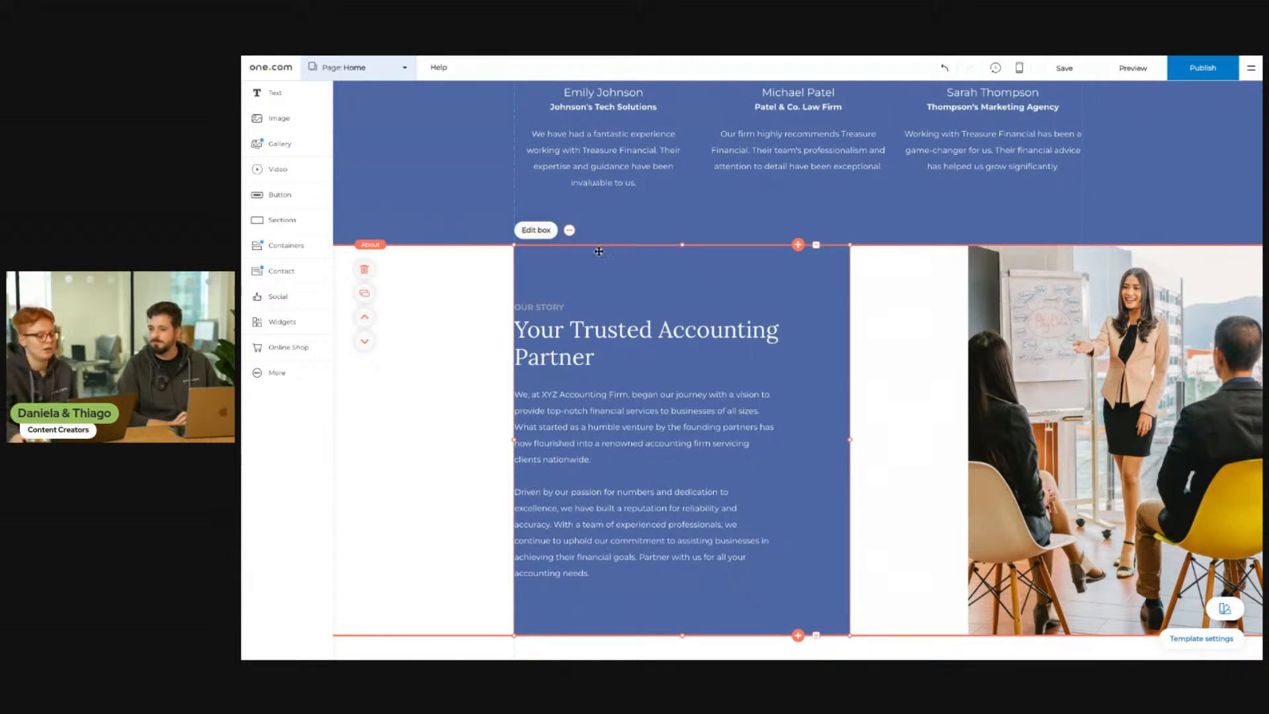
click(543, 231)
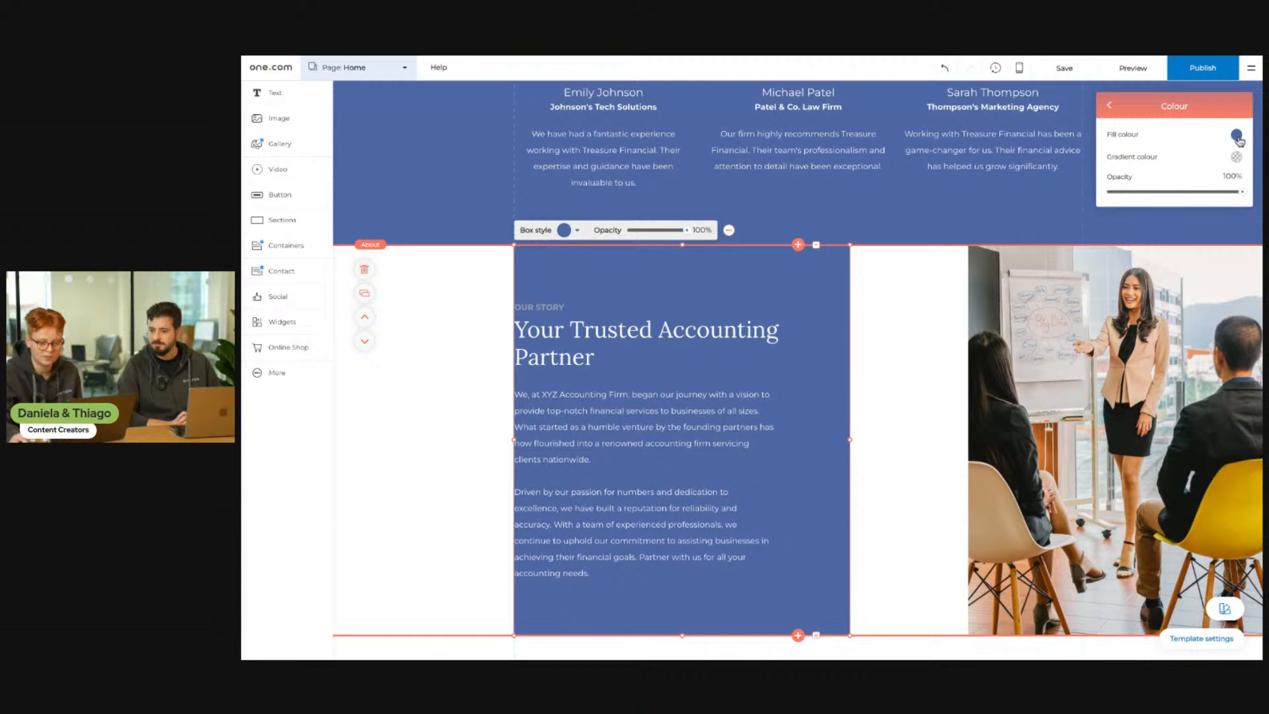
click(1237, 134)
click(1195, 170)
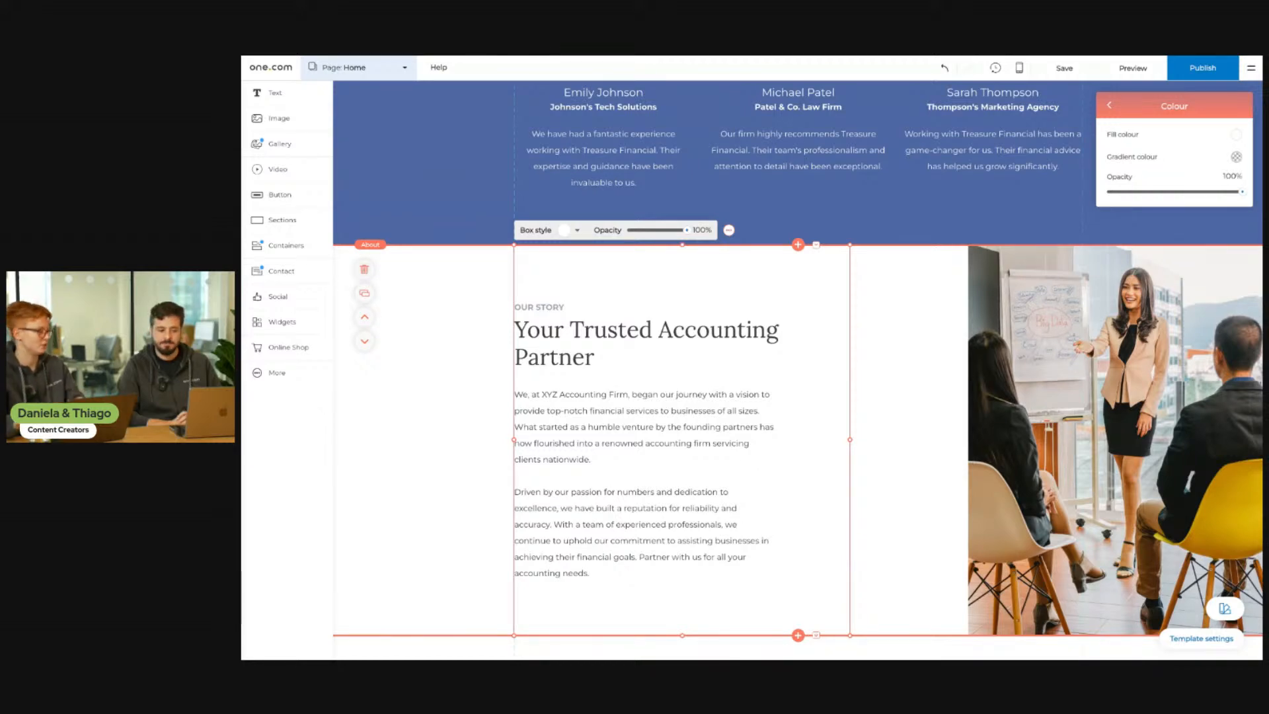
click(949, 352)
- Review how the section colours alternate from the hero through services, testimonials and About to the expertise section
scroll(932, 420, down, 5)
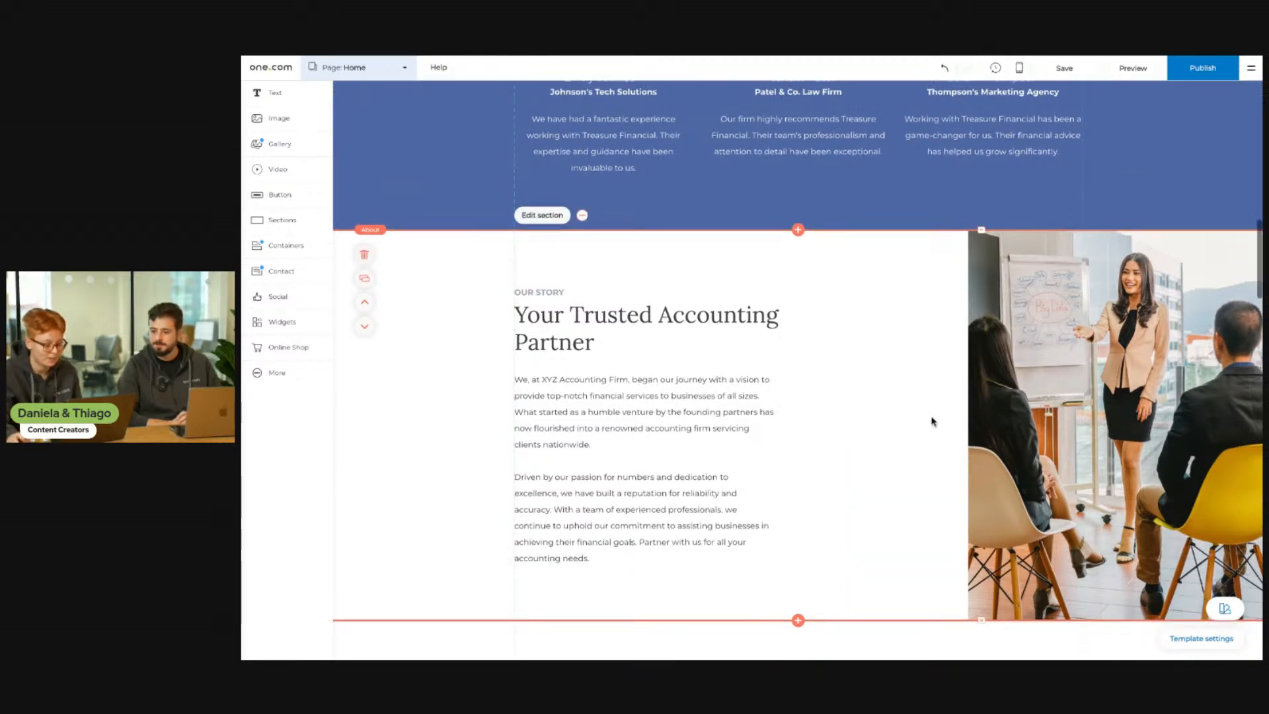
scroll(932, 420, down, 5)
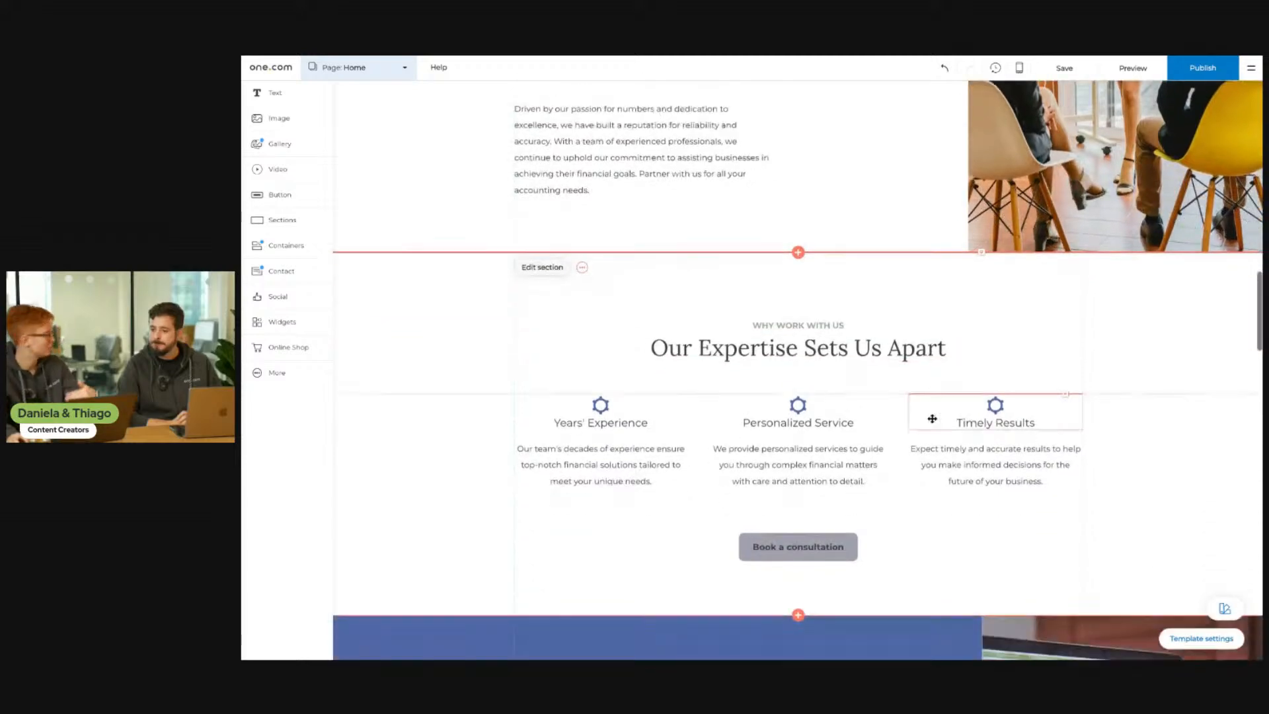
scroll(931, 419, up, 3)
scroll(932, 416, up, 8)
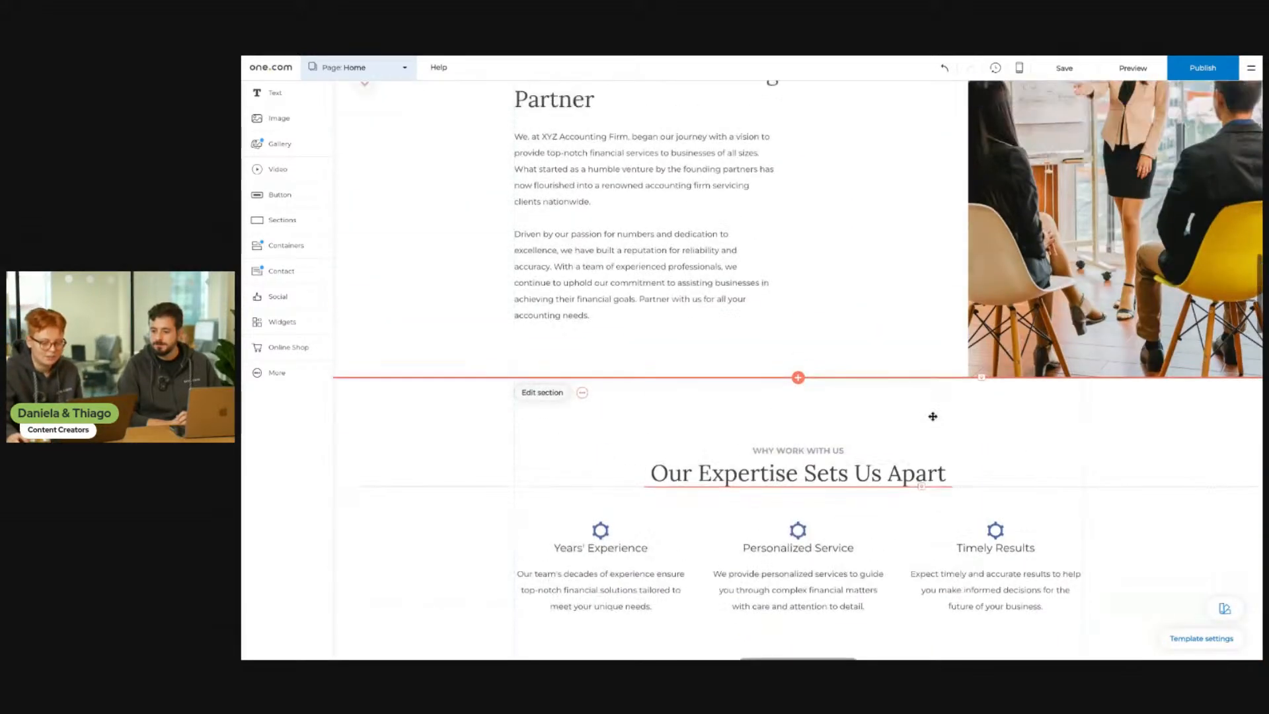
scroll(932, 421, up, 7)
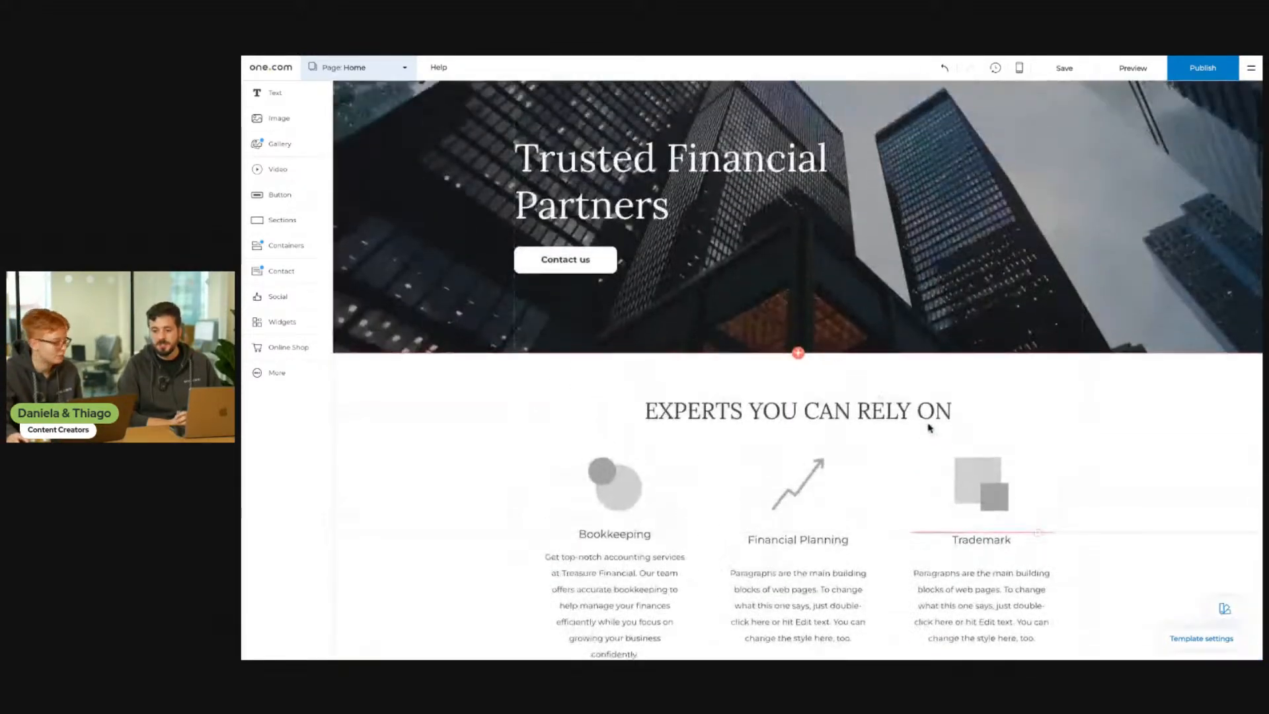
scroll(932, 423, down, 4)
scroll(928, 429, down, 8)
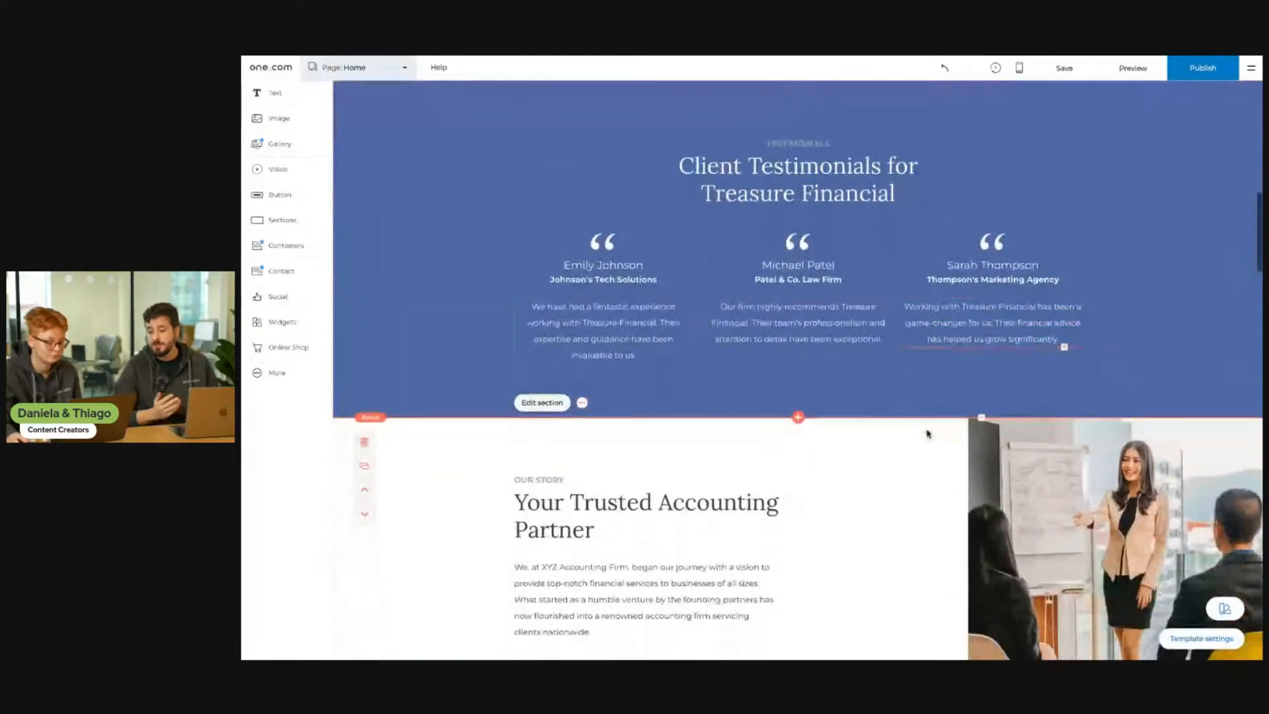
scroll(924, 435, down, 1)
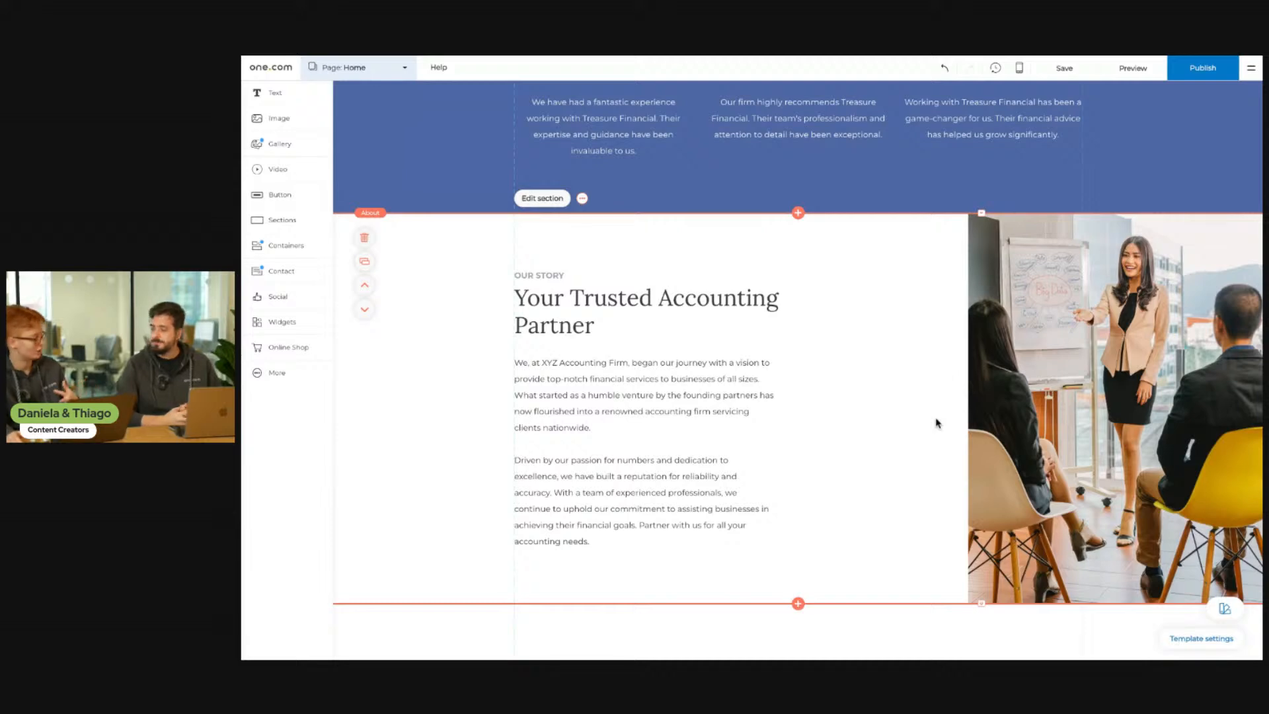
scroll(944, 423, up, 2)
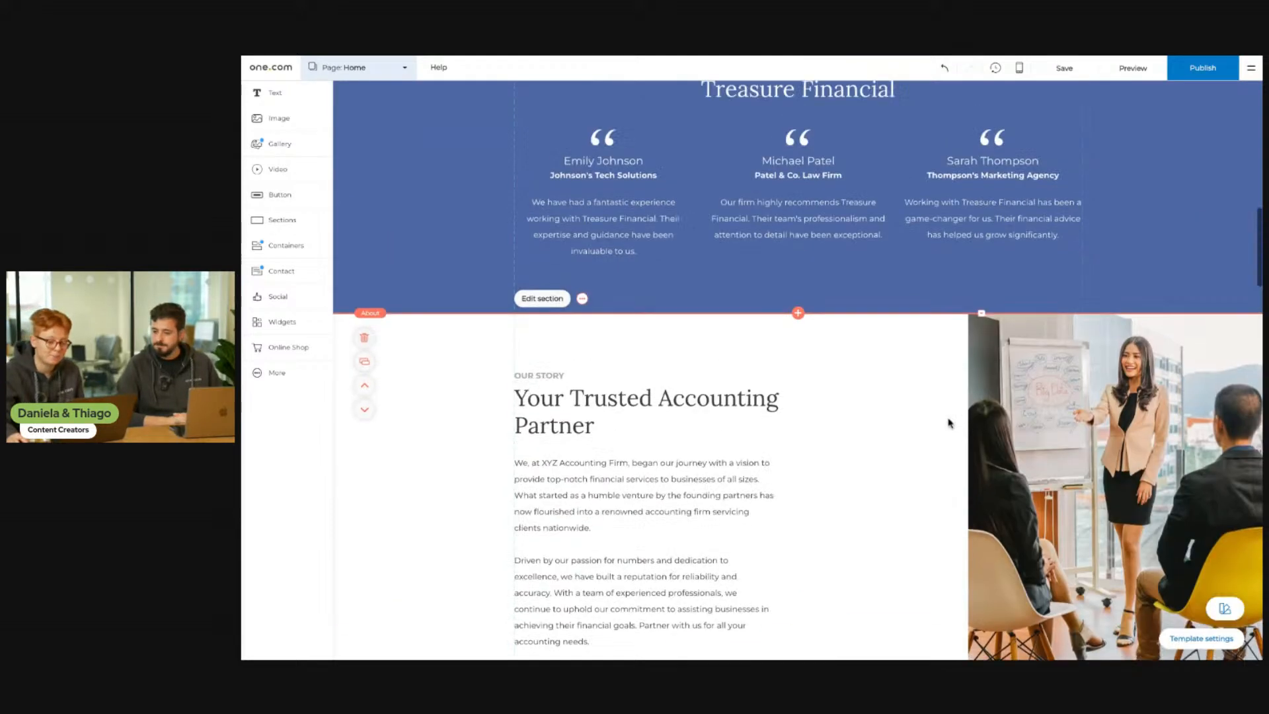
scroll(949, 423, up, 5)
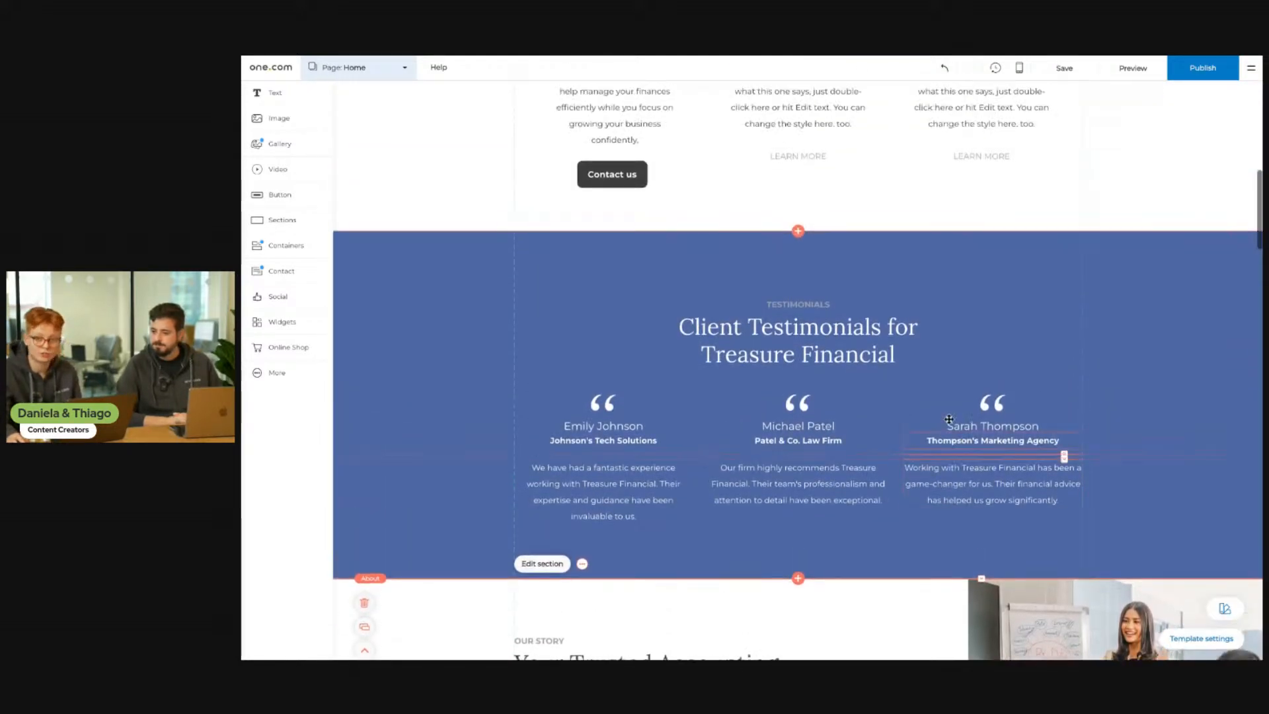
scroll(949, 419, up, 4)
scroll(949, 419, down, 10)
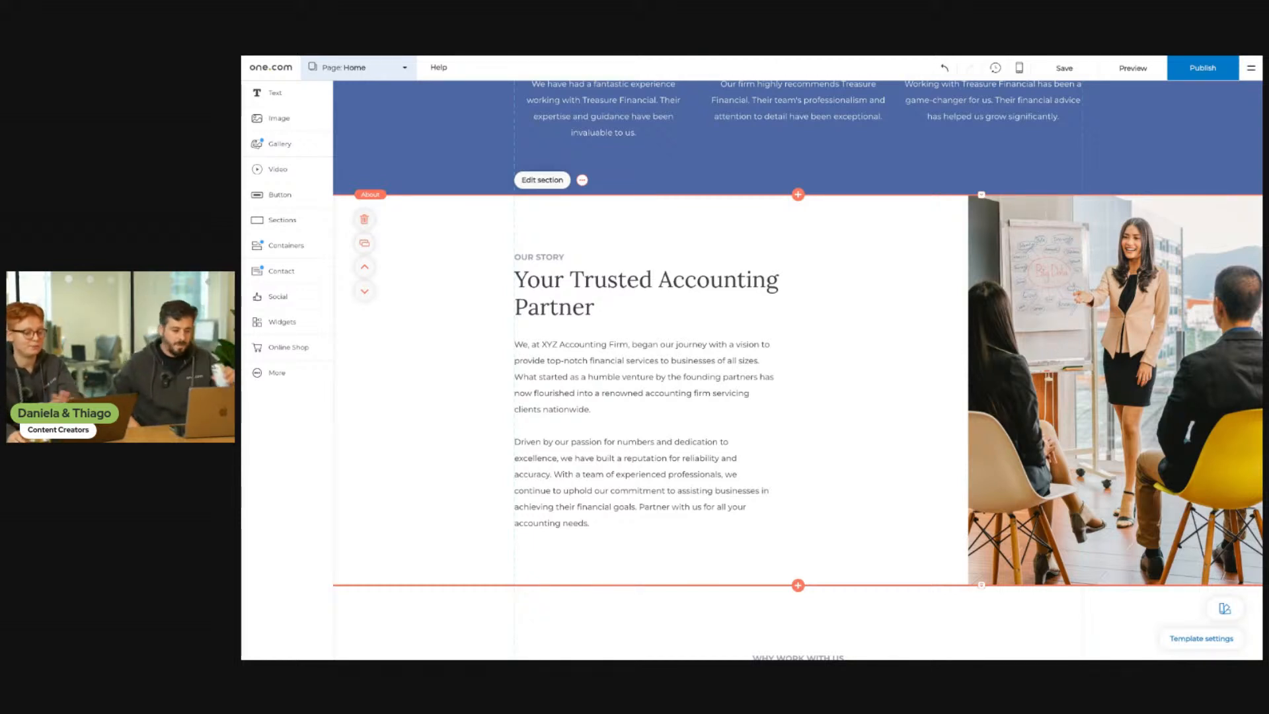
- Open the image chooser for the About section's background image and check the available upload sources
click(541, 183)
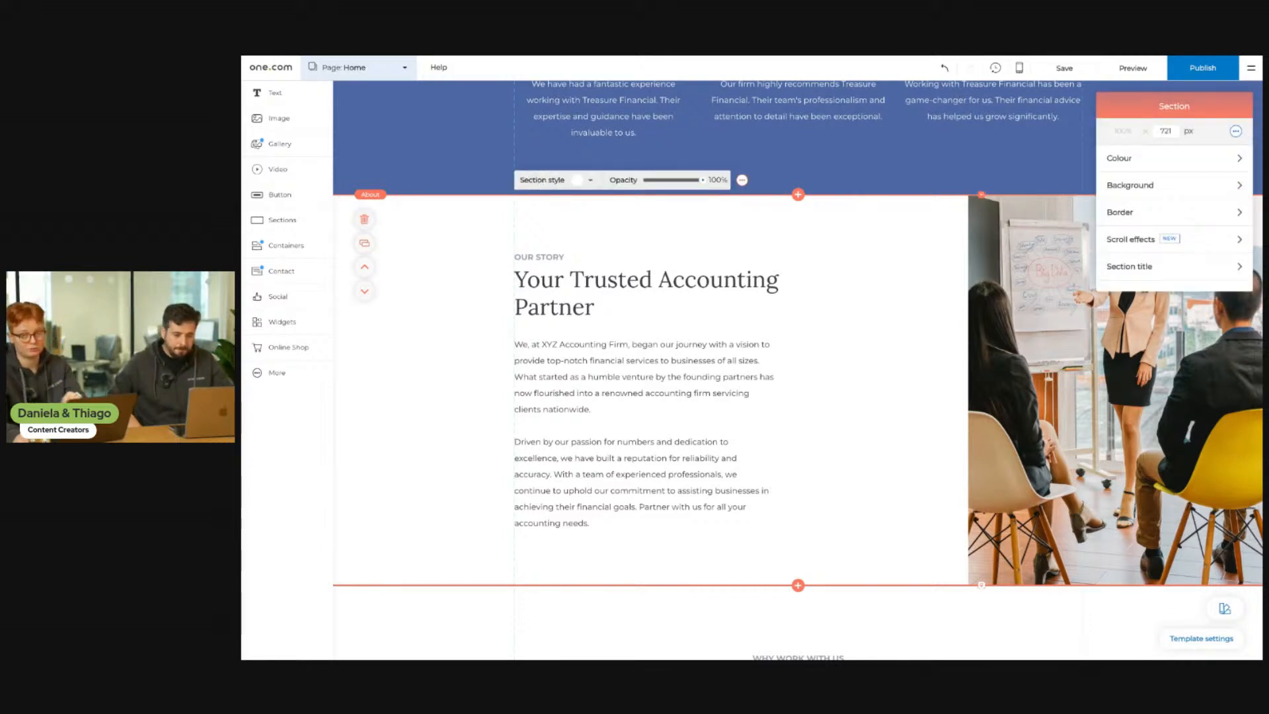
click(1167, 192)
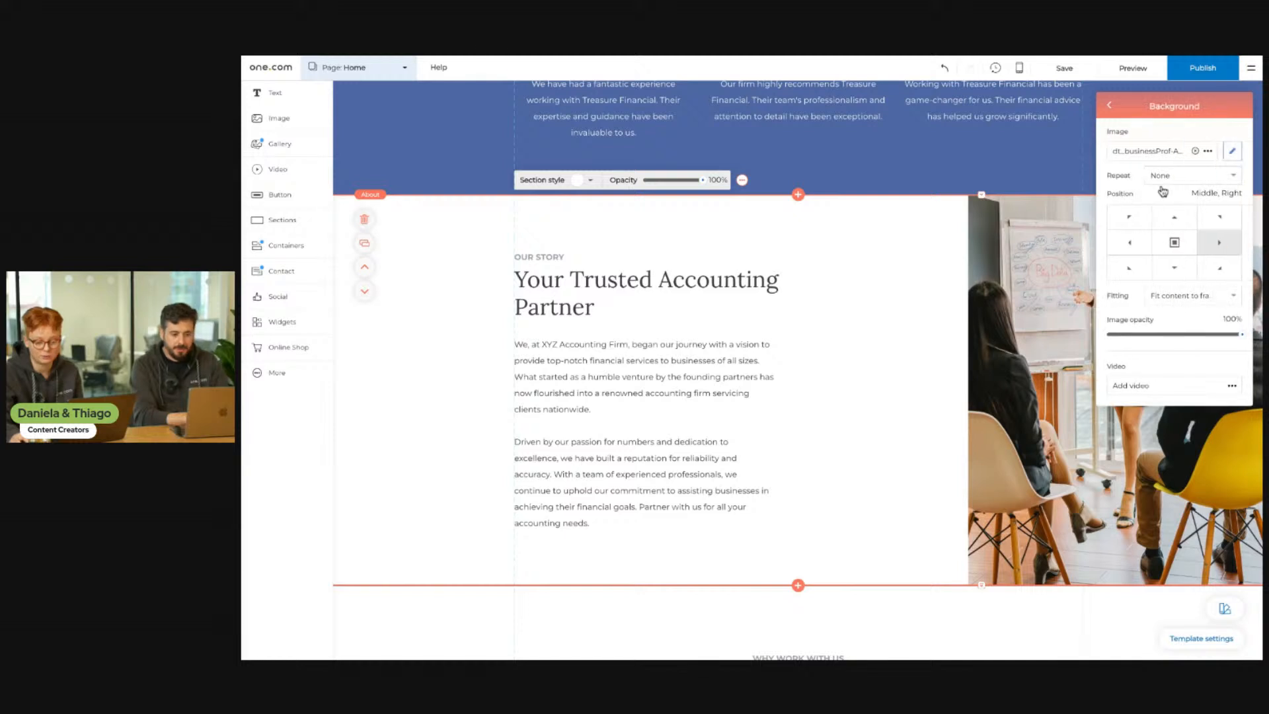
click(1153, 152)
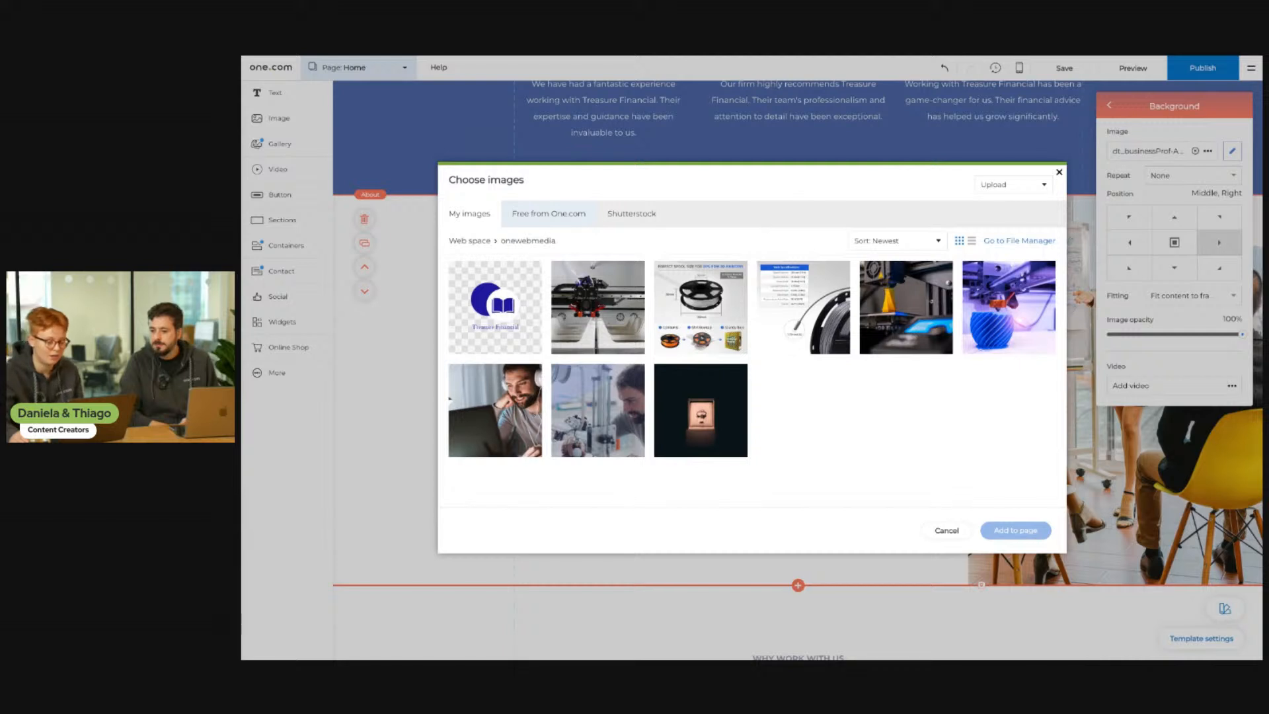
click(1005, 191)
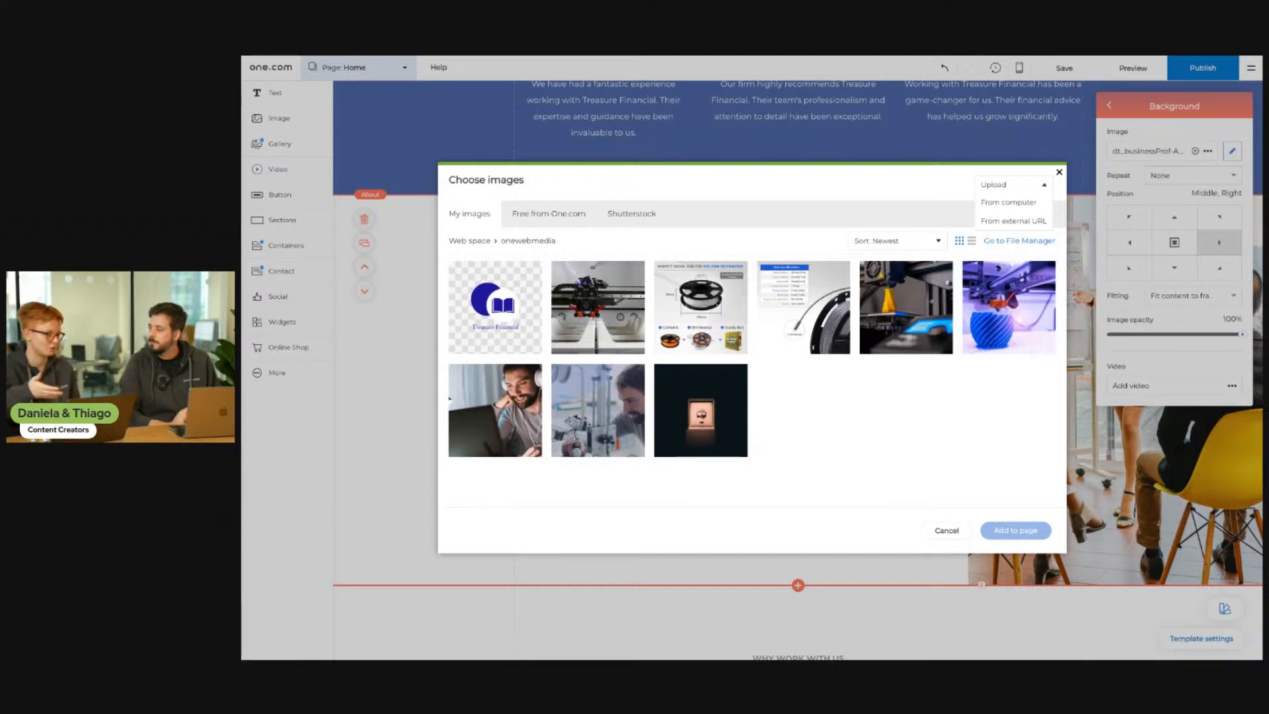
click(695, 191)
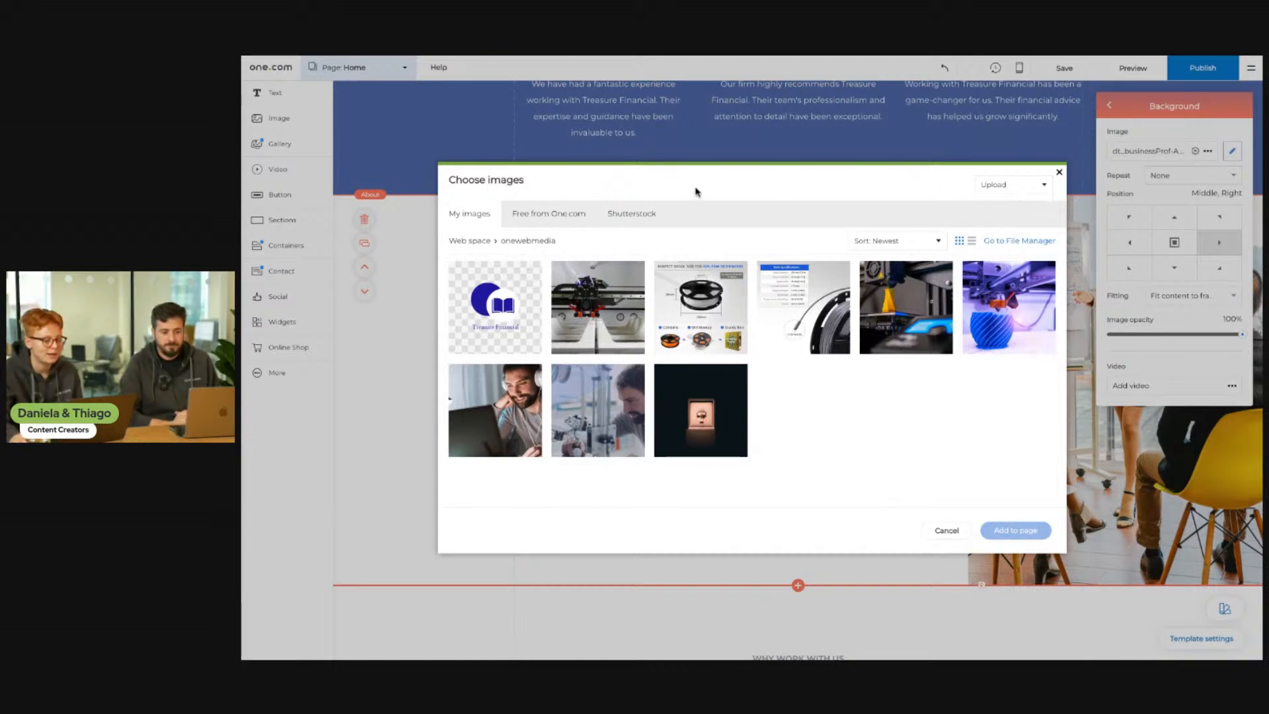
- Browse the free One.com images and search them for "office"
click(550, 223)
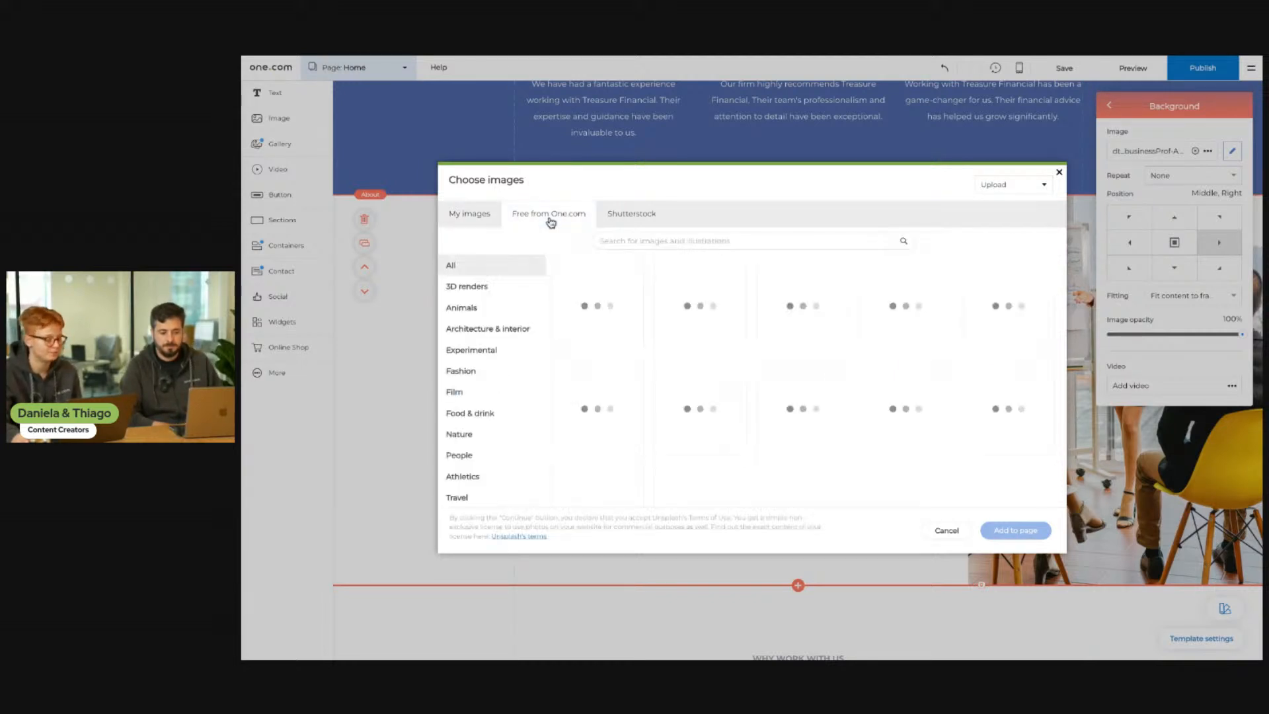
scroll(761, 436, down, 1)
scroll(761, 436, down, 10)
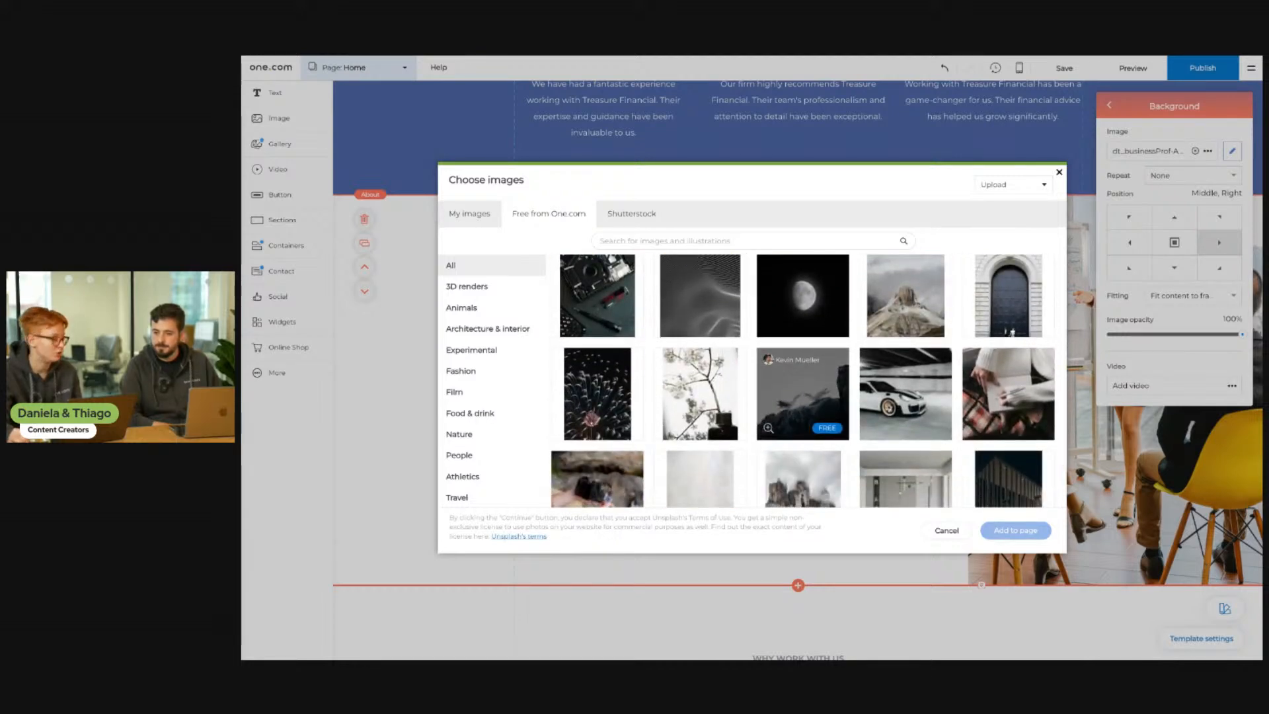
scroll(777, 337, down, 10)
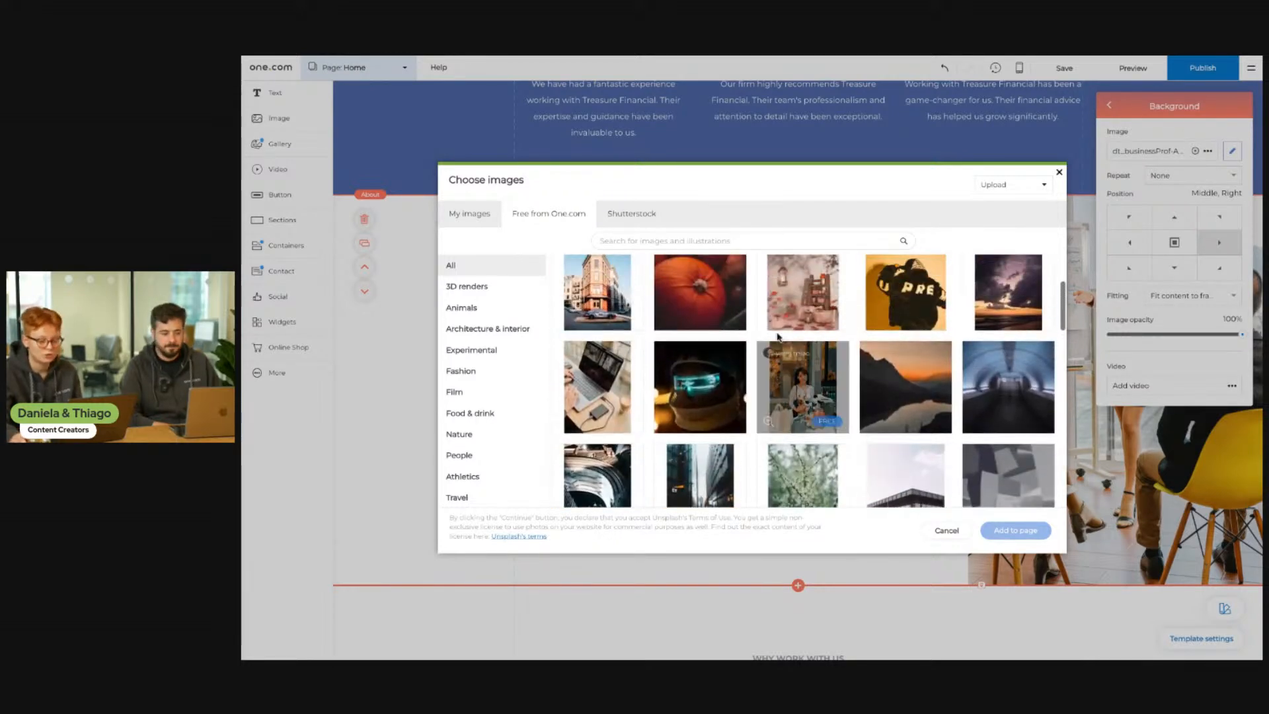
click(789, 240)
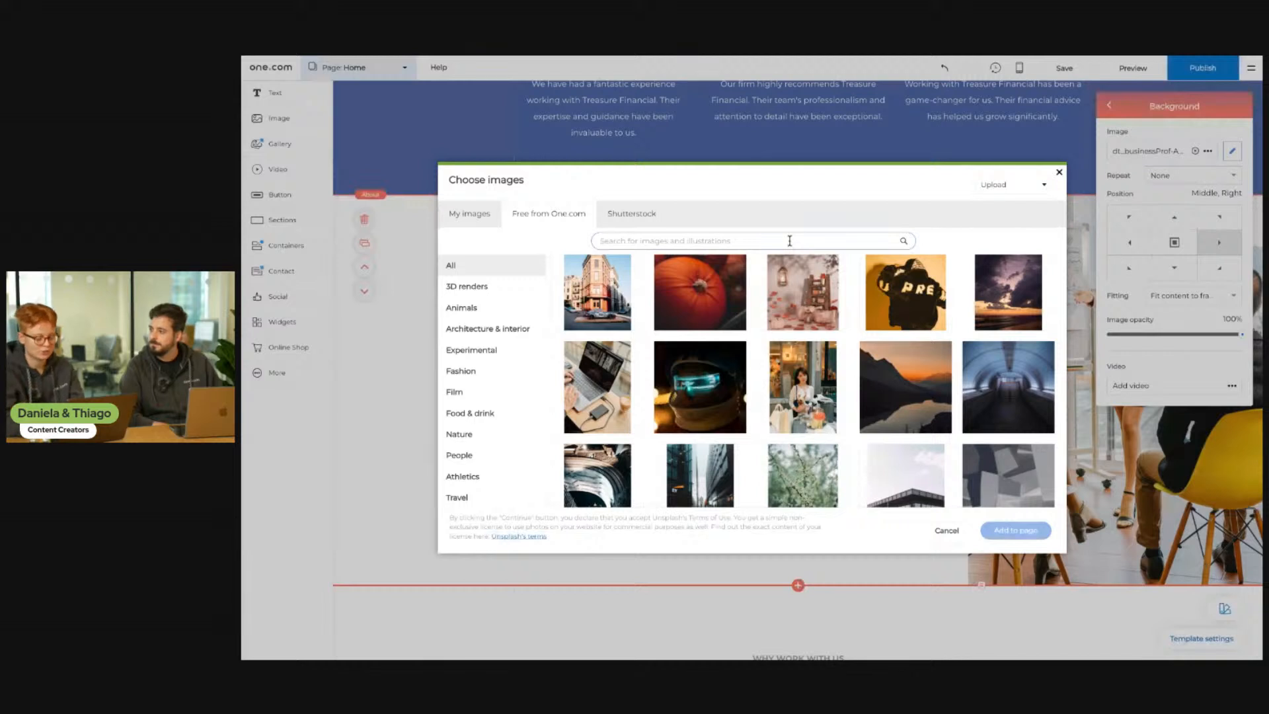
text(office)
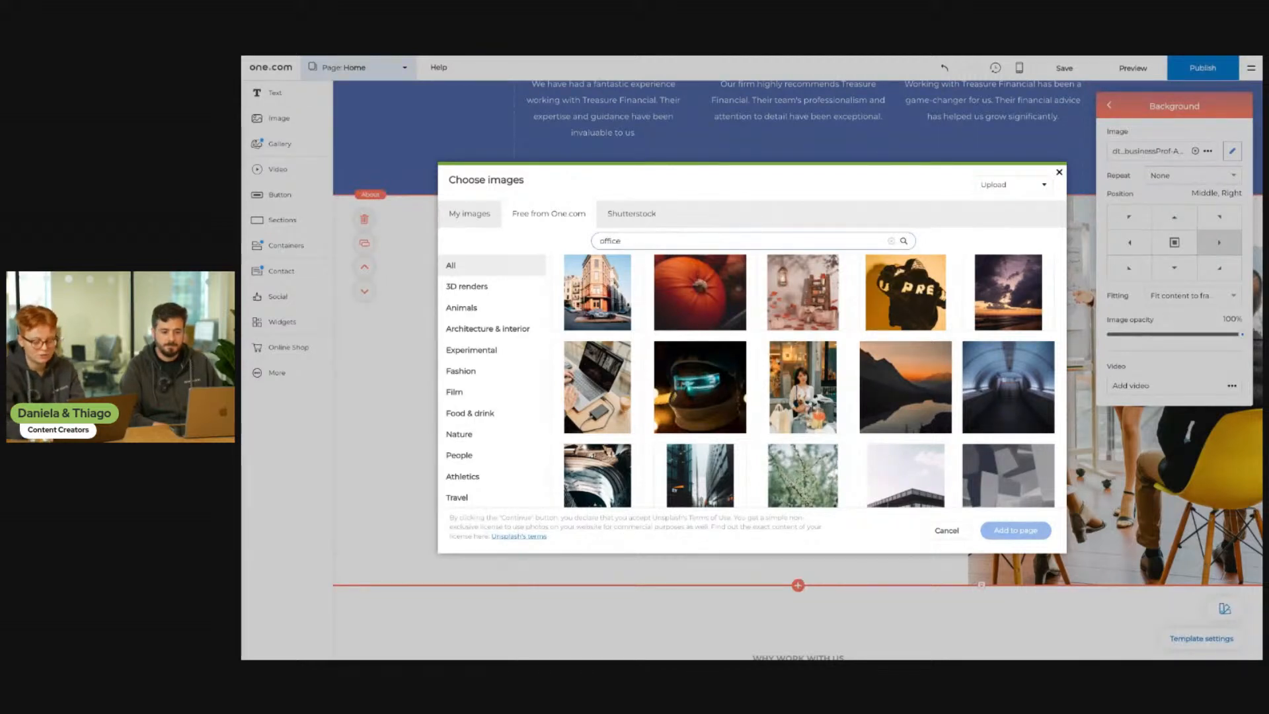
key(Return)
- Replace the About section's background image with the photo of an open-plan office with people at a long table
scroll(841, 374, down, 2)
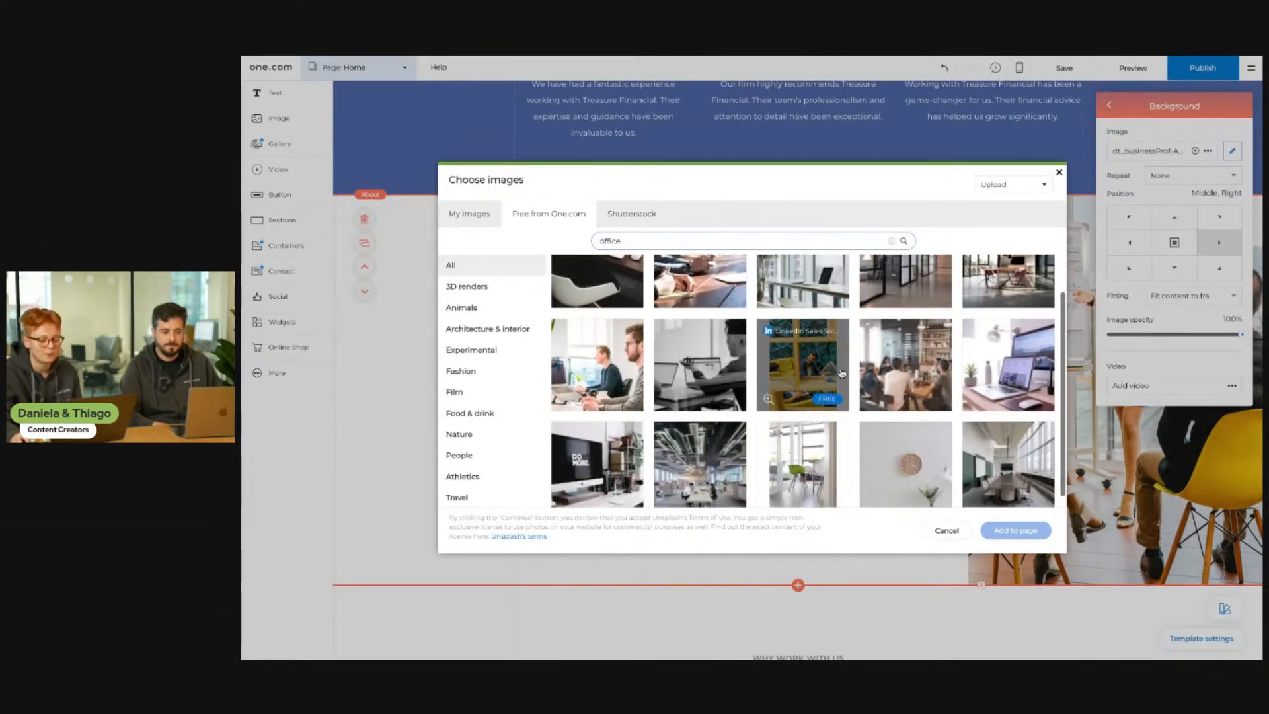
scroll(841, 374, down, 2)
click(712, 361)
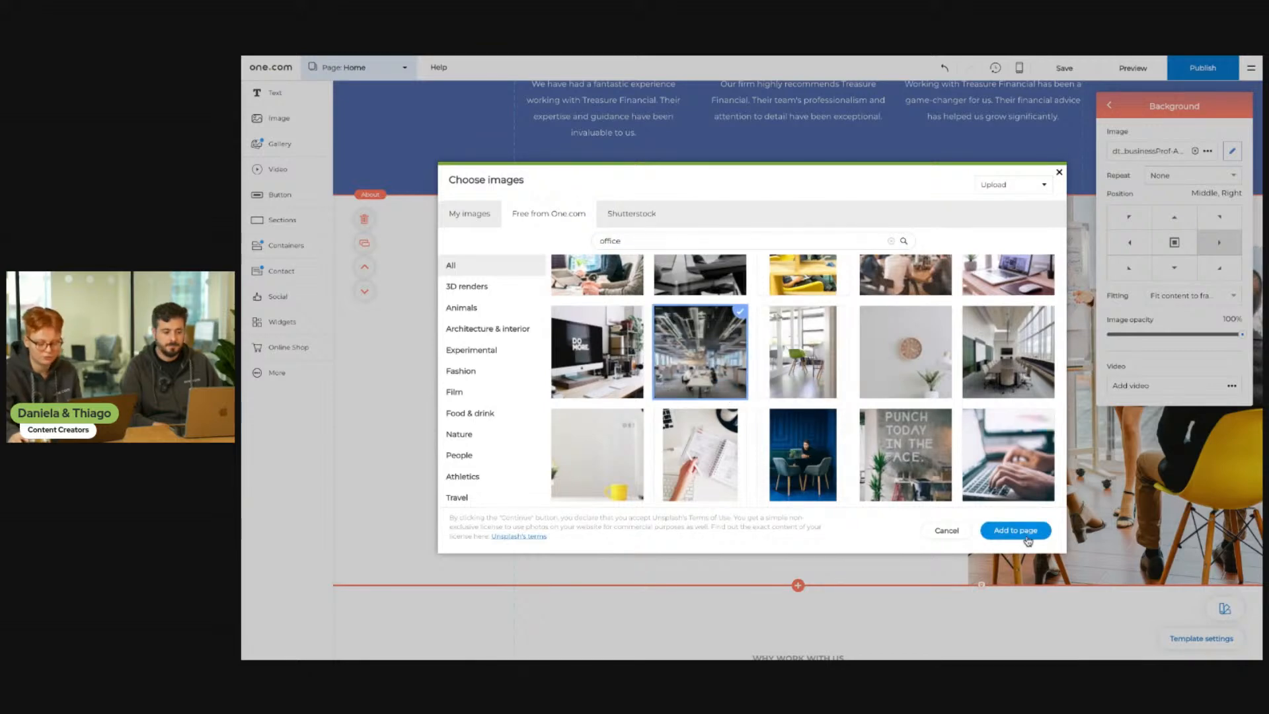
click(1002, 535)
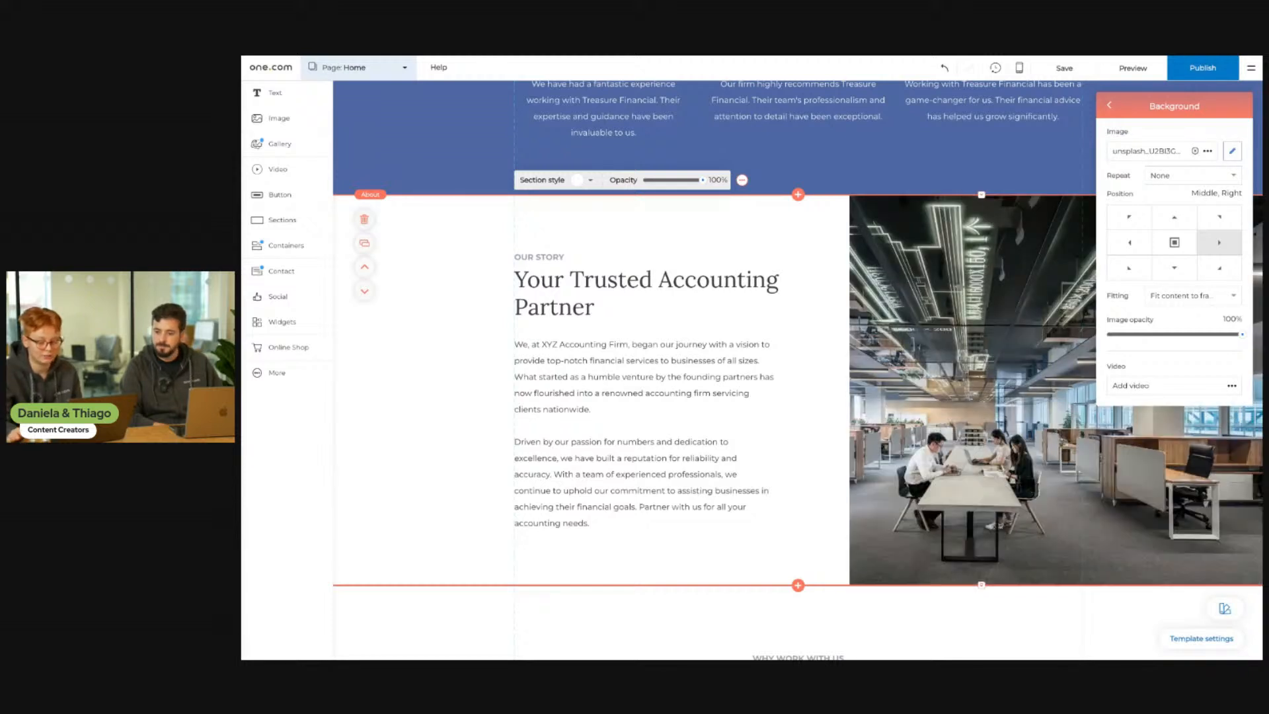
- Look over the sections below About and check the image choices for replacing the Tax Specialist's portrait in the team section
scroll(810, 376, down, 1)
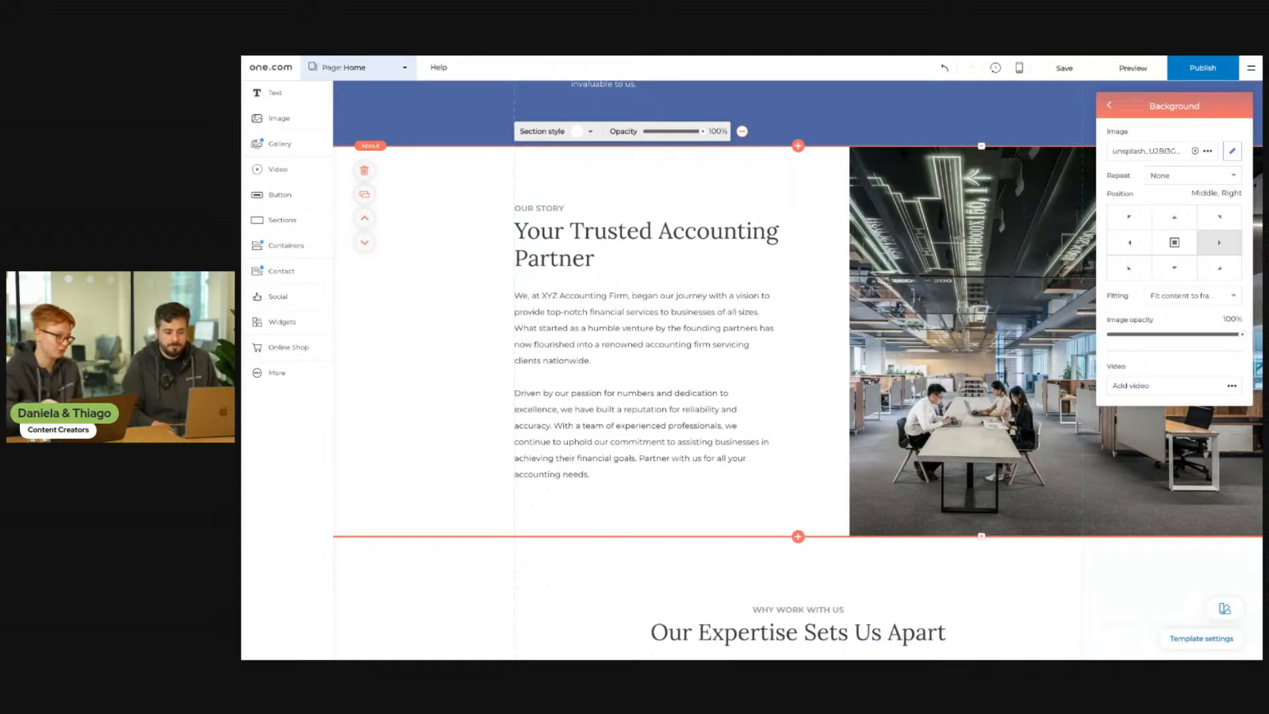
scroll(798, 406, down, 4)
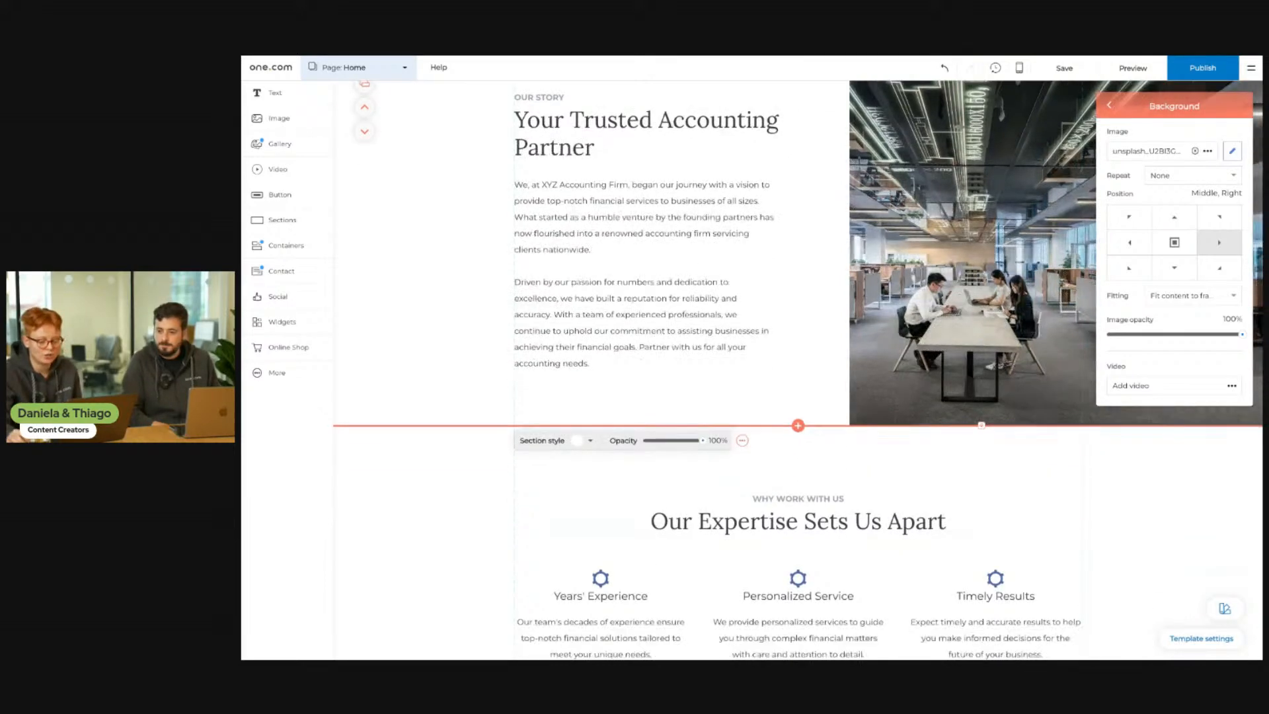
scroll(798, 406, down, 10)
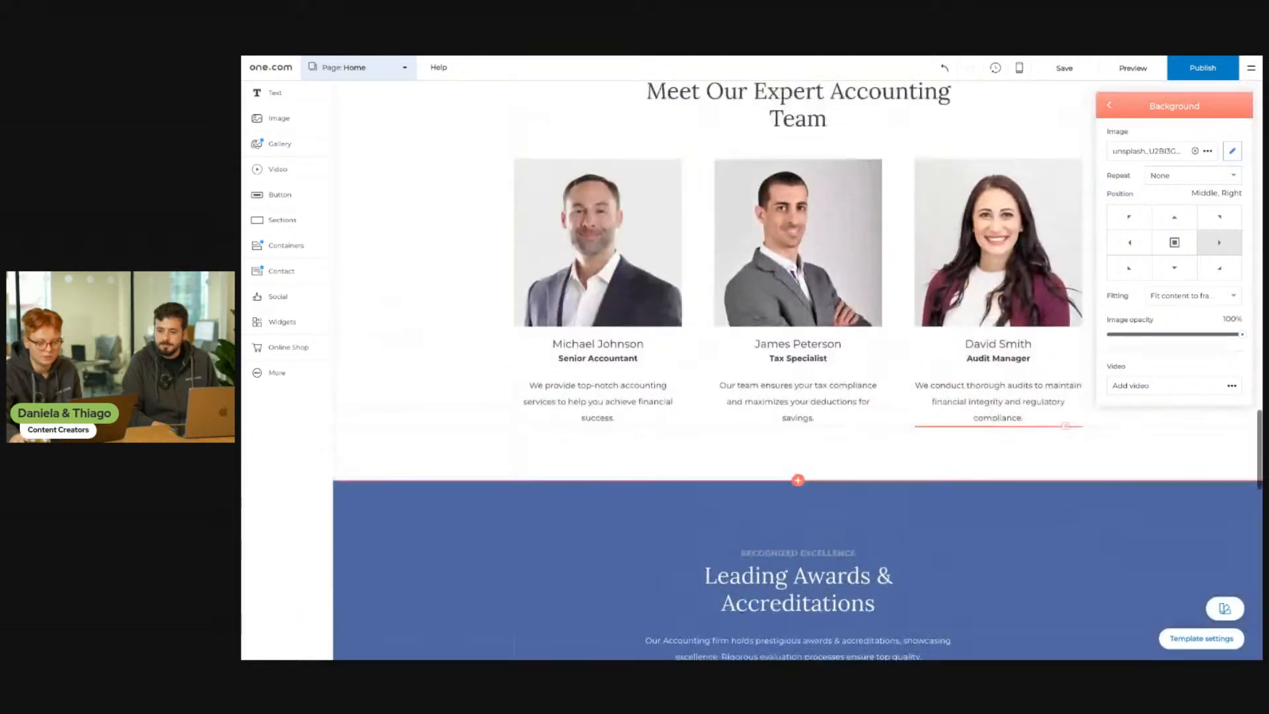
scroll(1051, 175, up, 2)
click(826, 295)
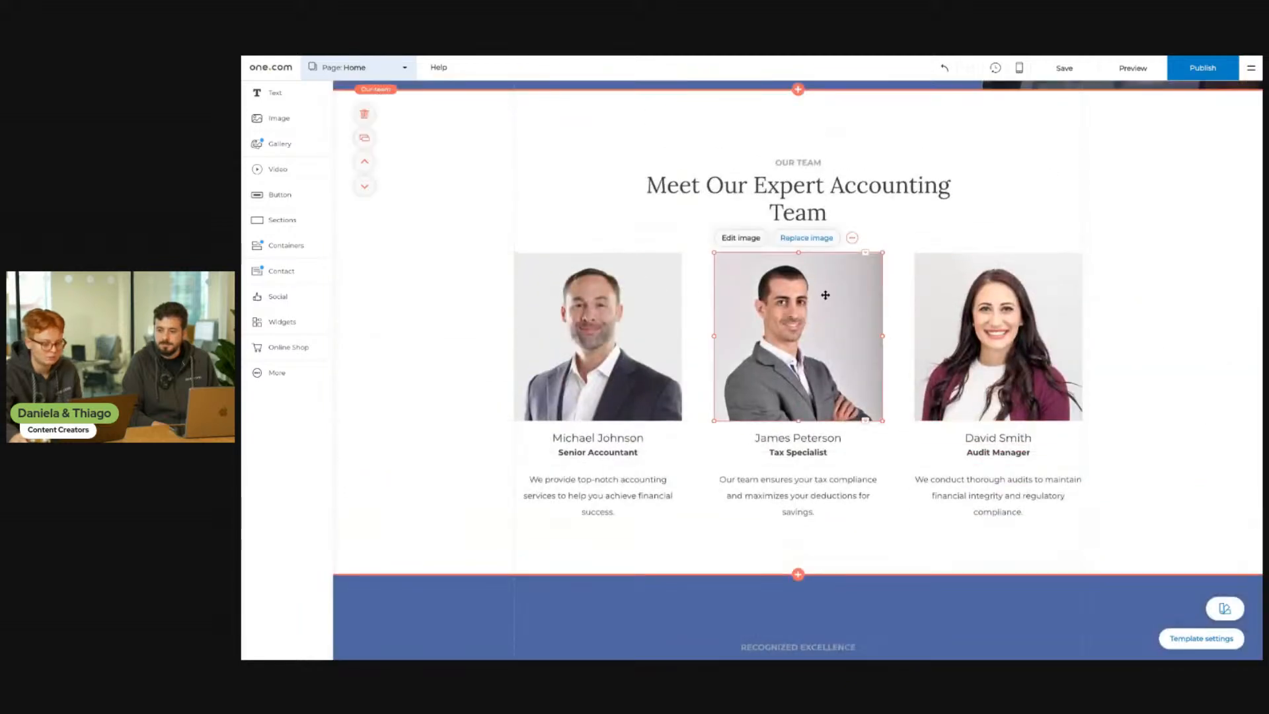
click(818, 238)
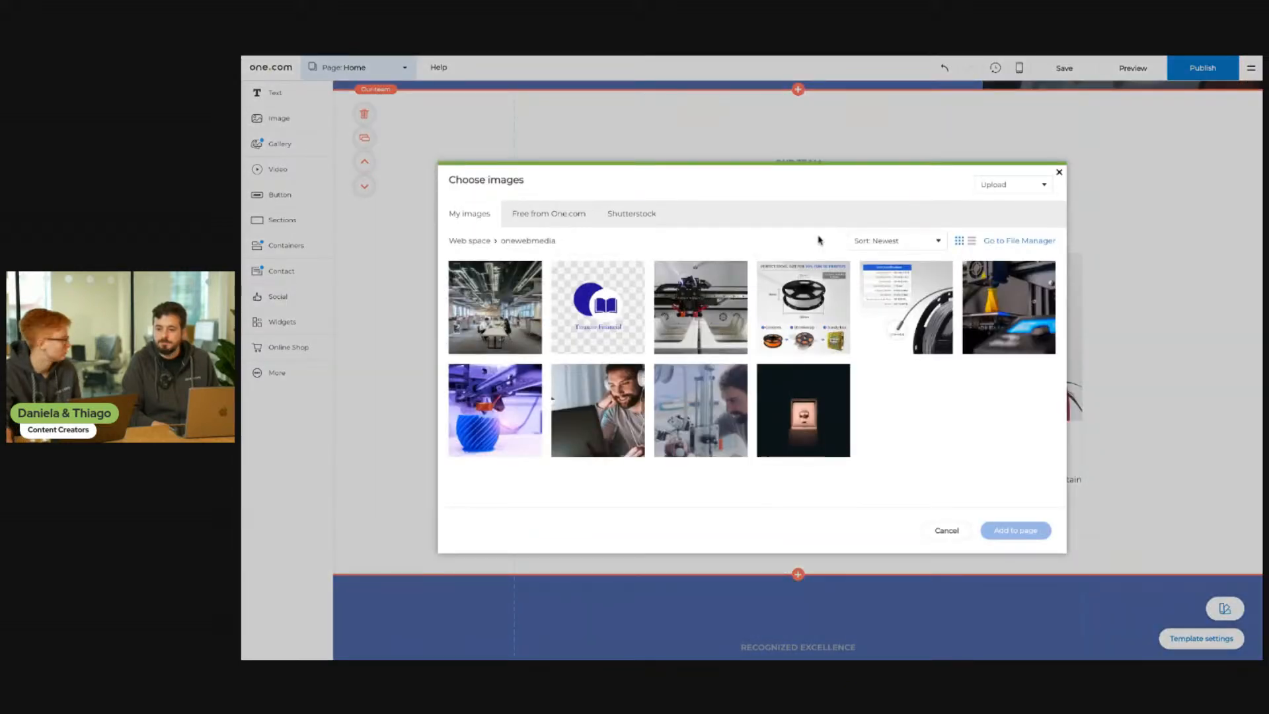
click(1059, 172)
scroll(1059, 218, up, 10)
scroll(1059, 246, up, 7)
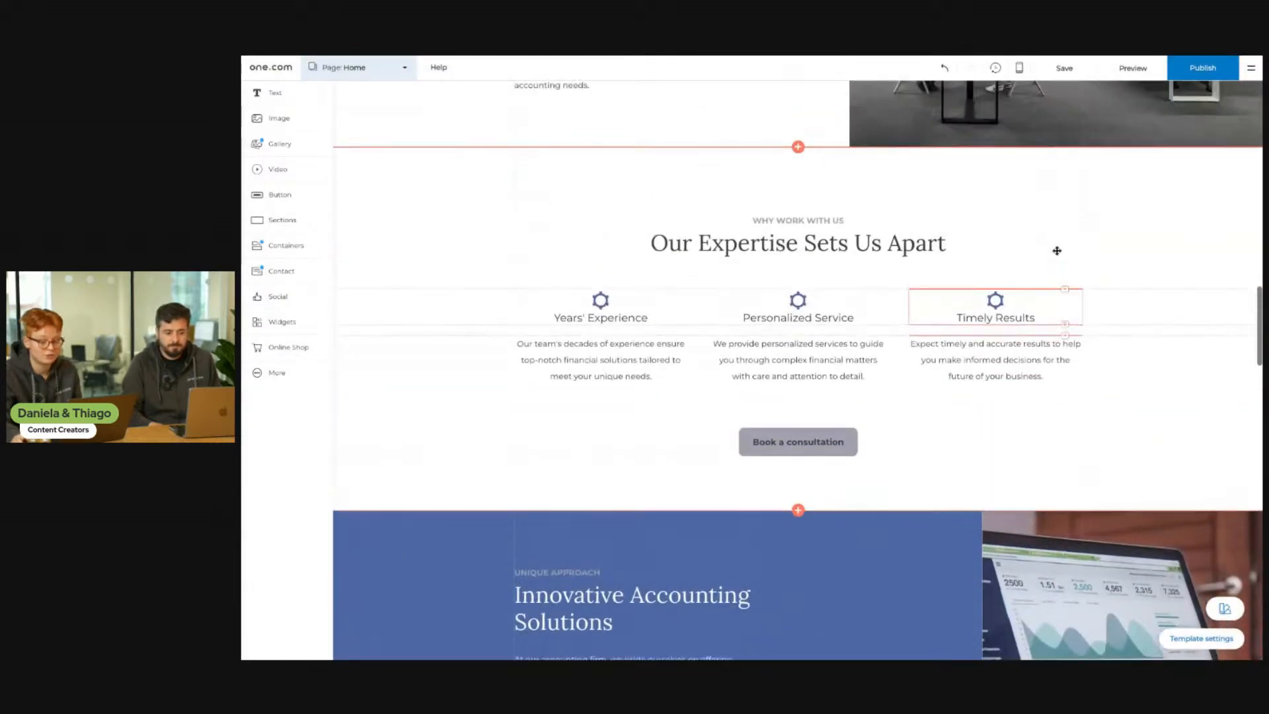
scroll(1123, 274, up, 3)
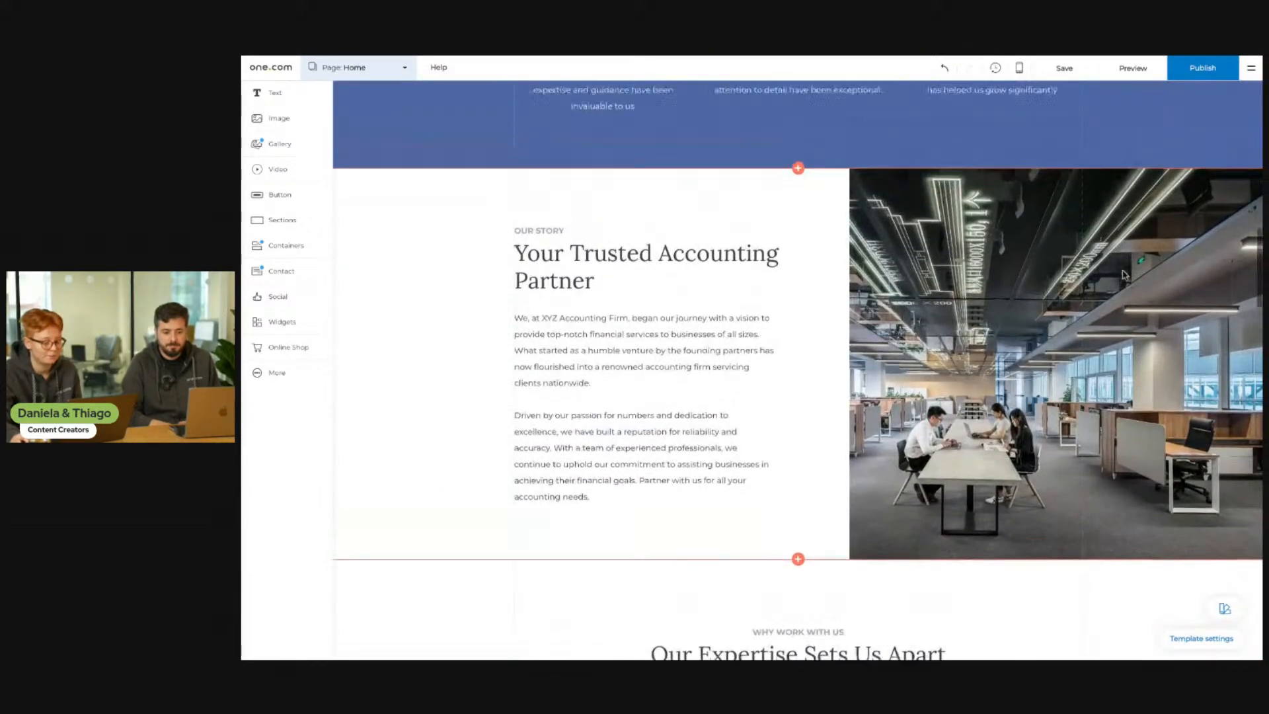
scroll(1121, 276, down, 2)
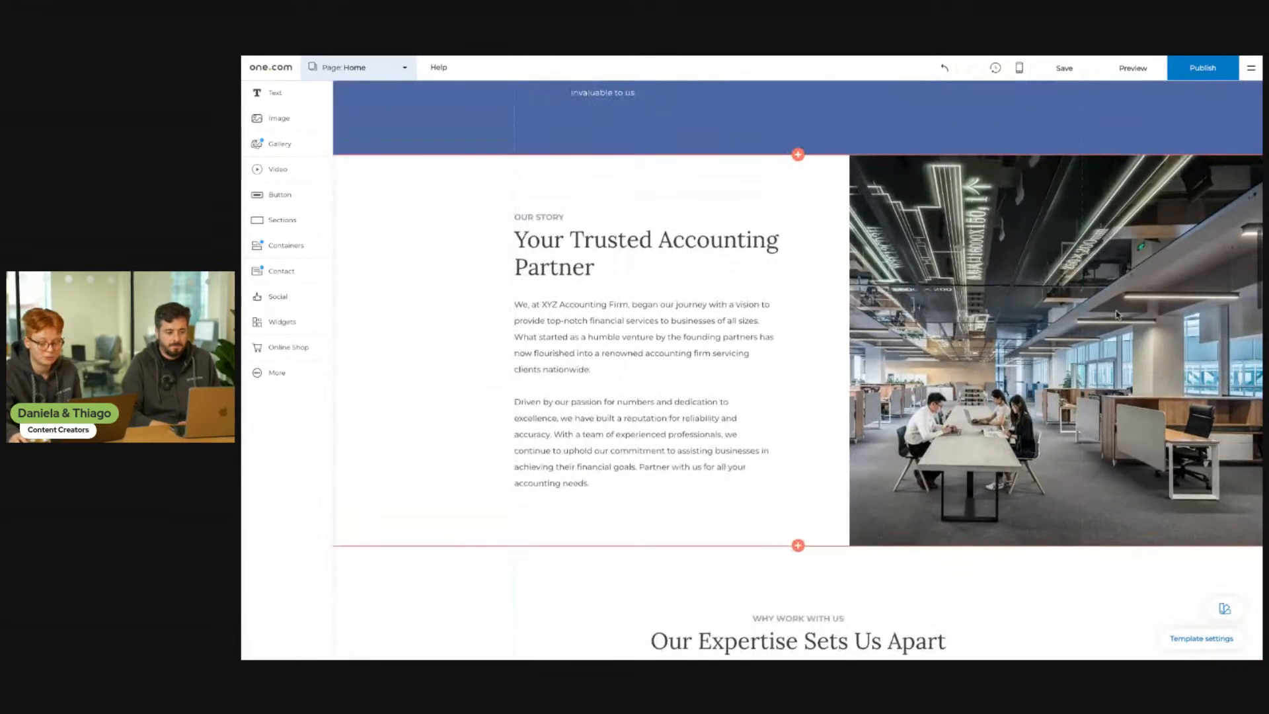
click(1174, 485)
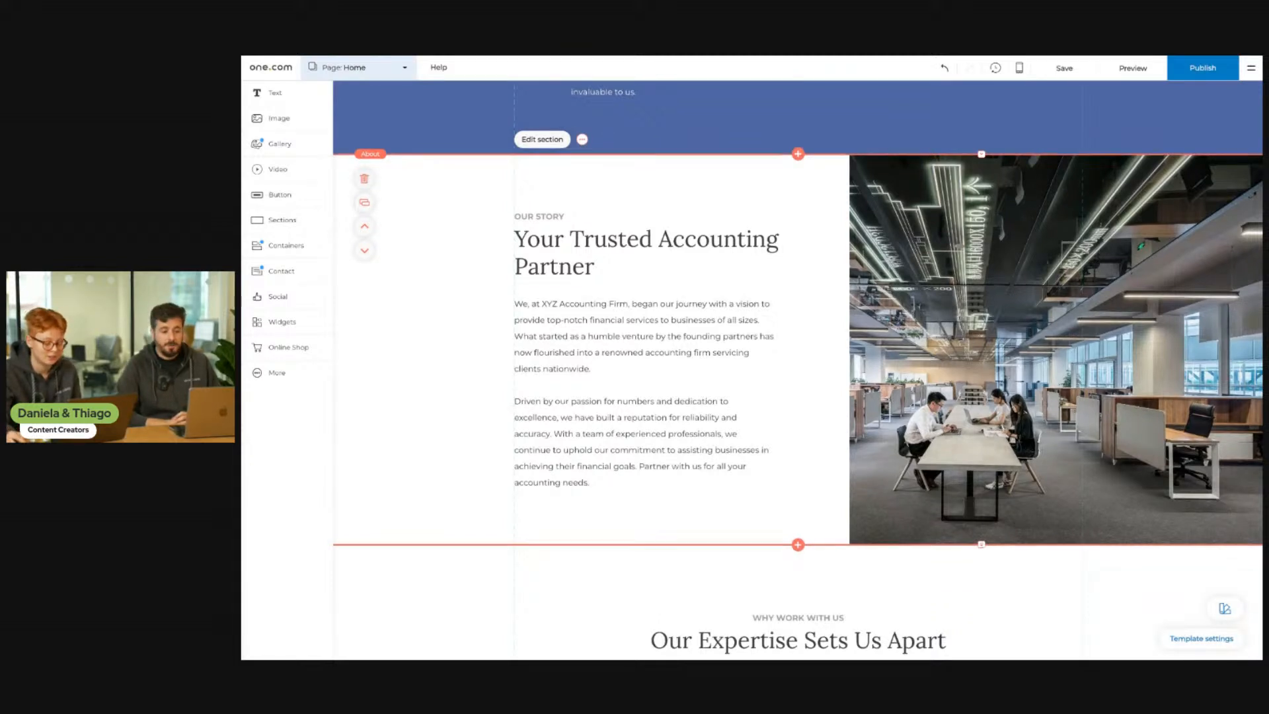
scroll(796, 374, down, 1)
scroll(797, 375, down, 1)
scroll(797, 375, up, 1)
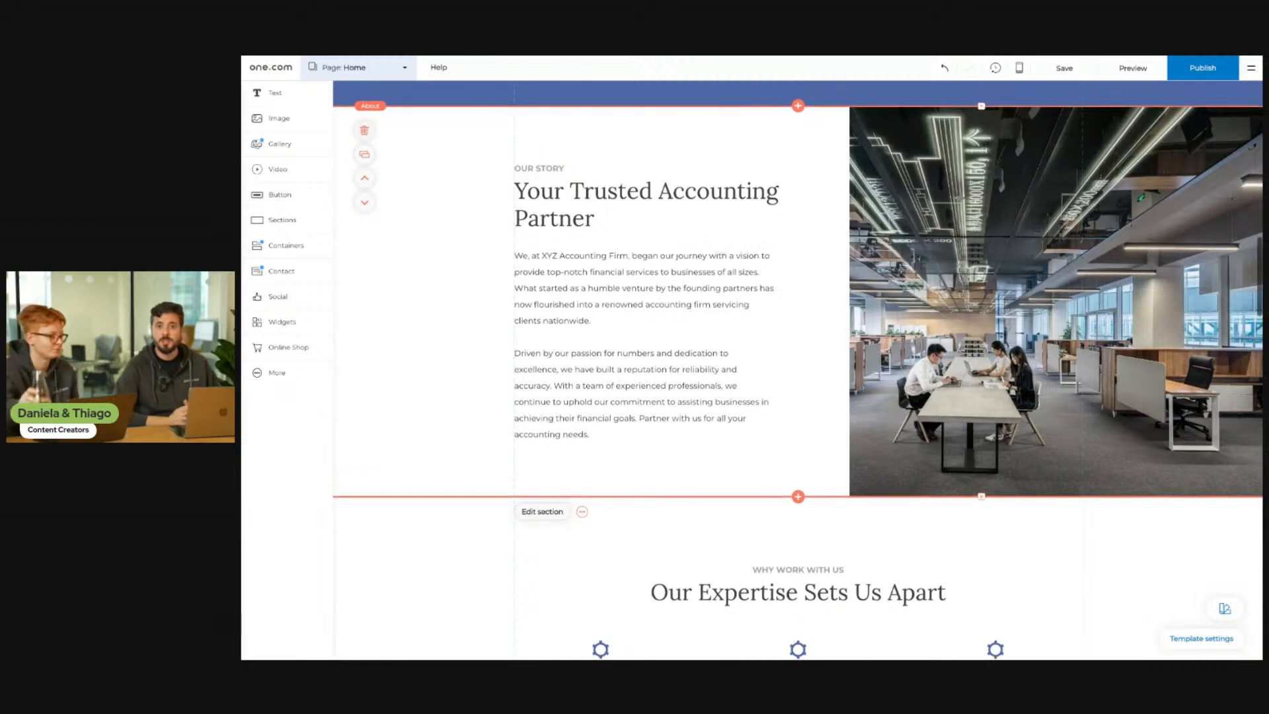
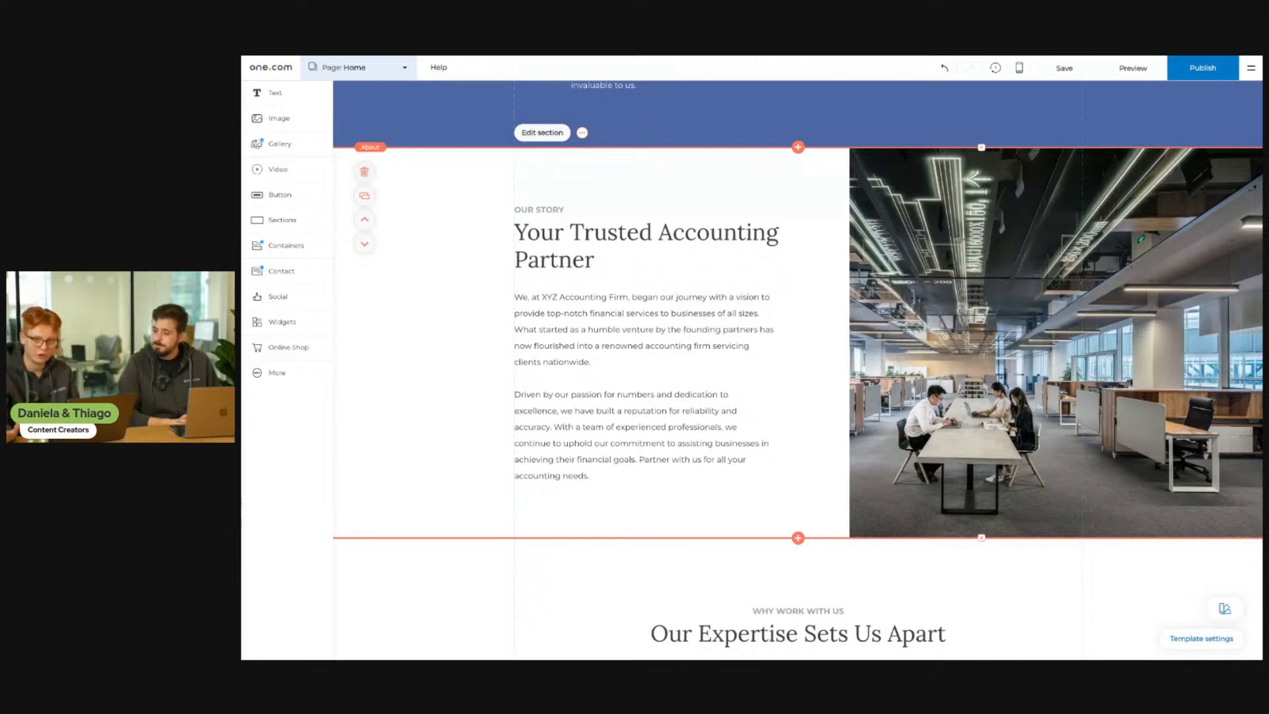
- Apply the Reveal scroll effect to the "Trusted Financial Partners" hero section and close its section settings
scroll(1213, 485, up, 2)
scroll(1213, 484, up, 8)
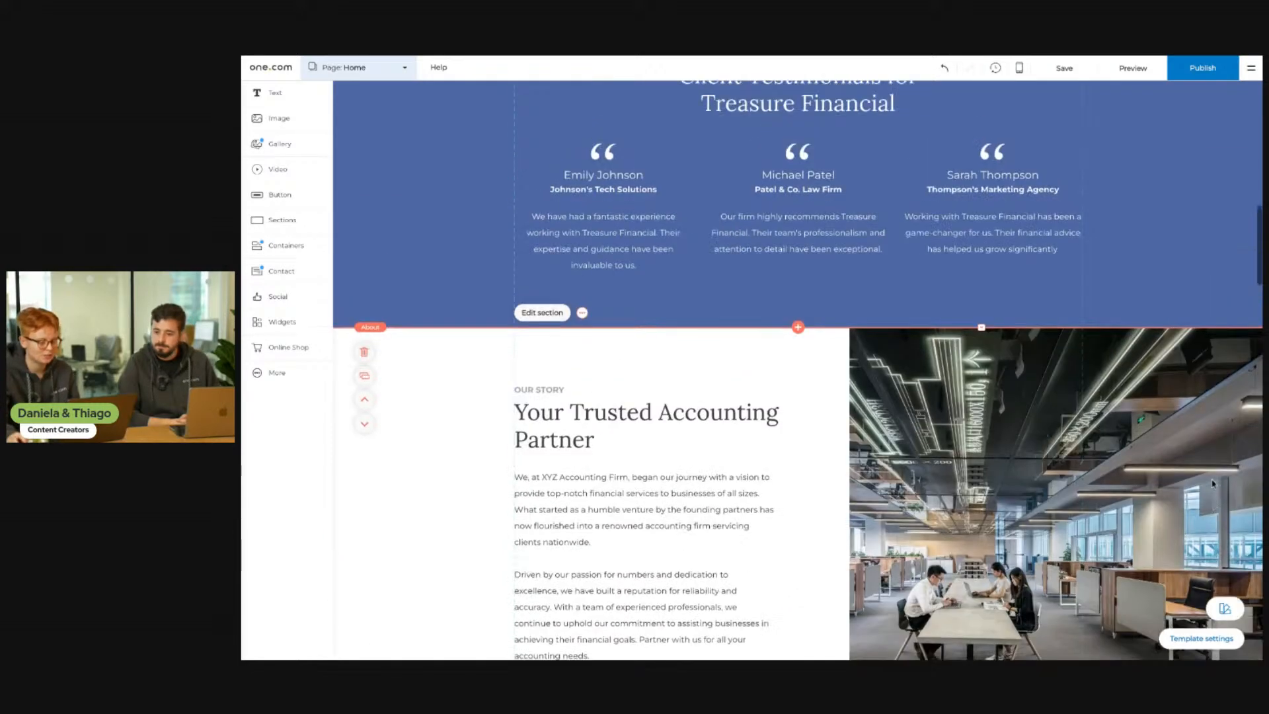
scroll(1206, 484, up, 5)
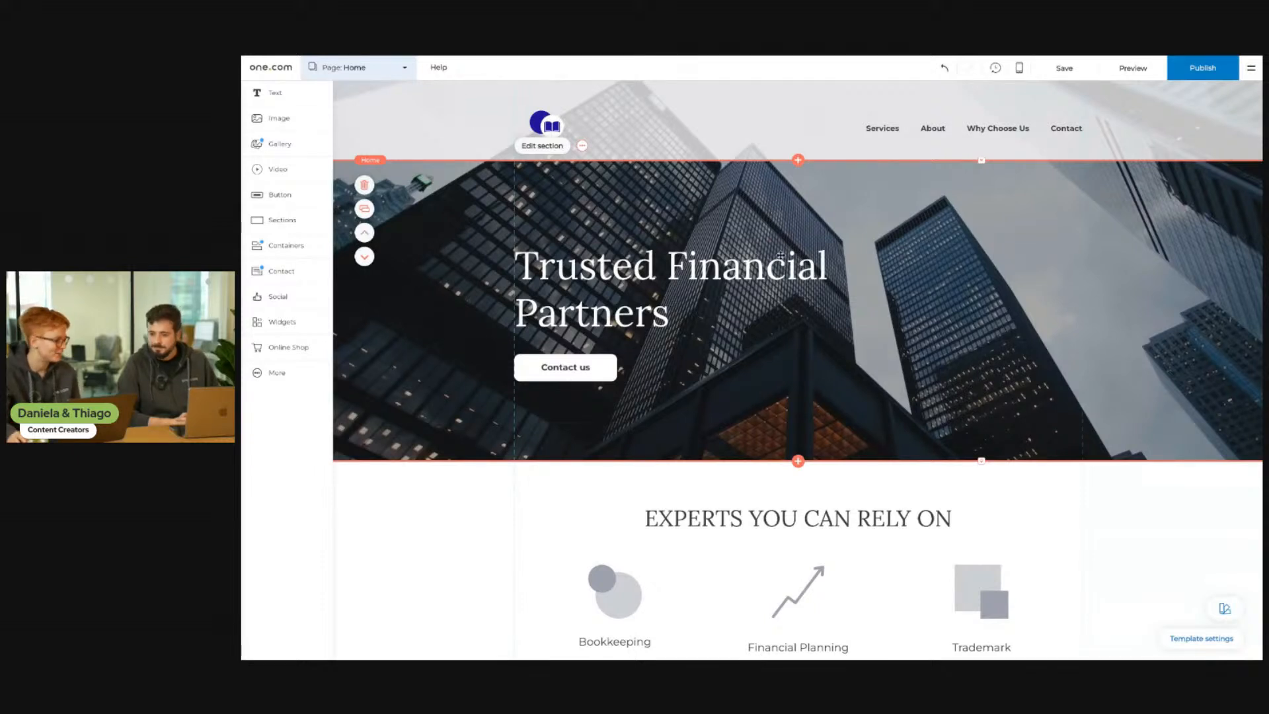
click(549, 150)
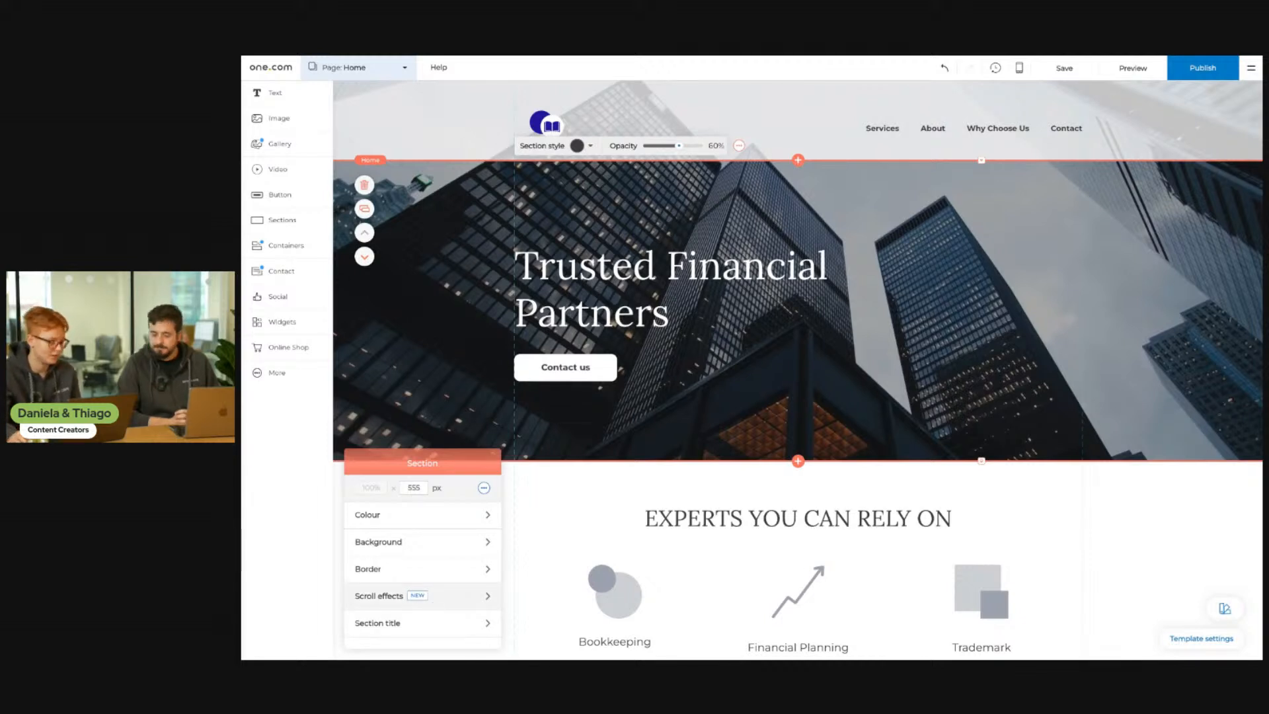
click(378, 596)
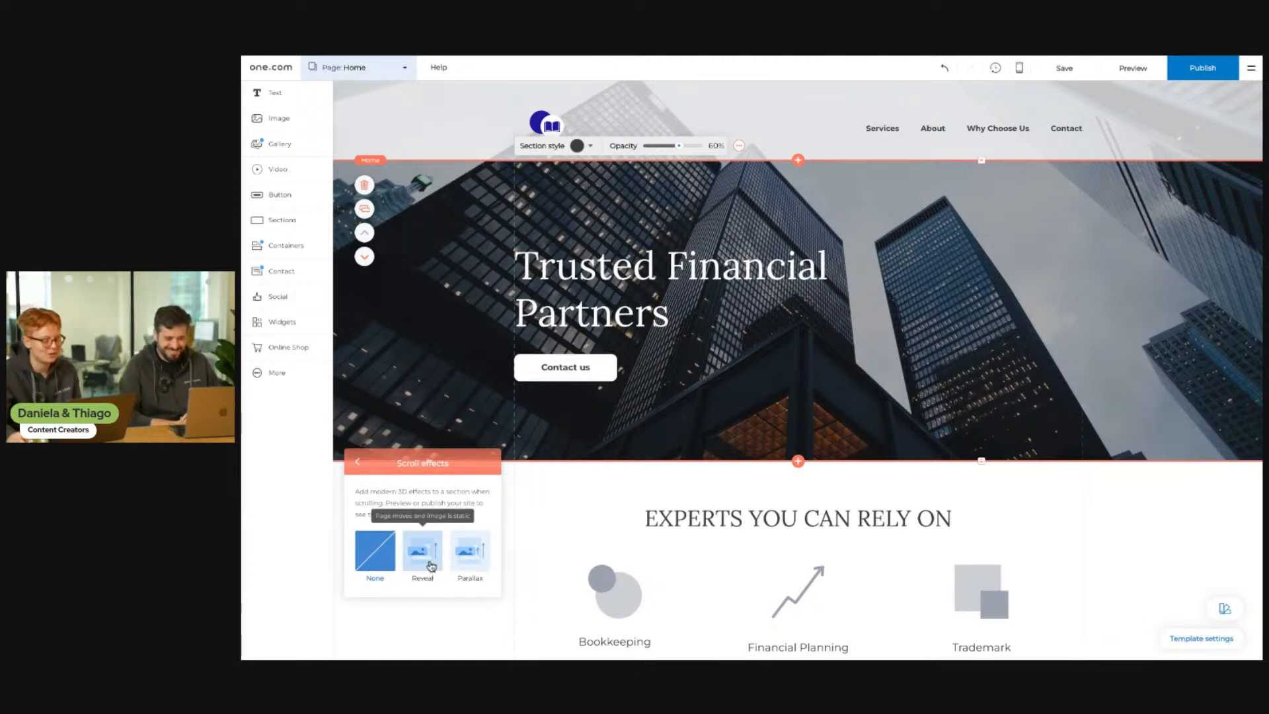
click(430, 565)
click(357, 462)
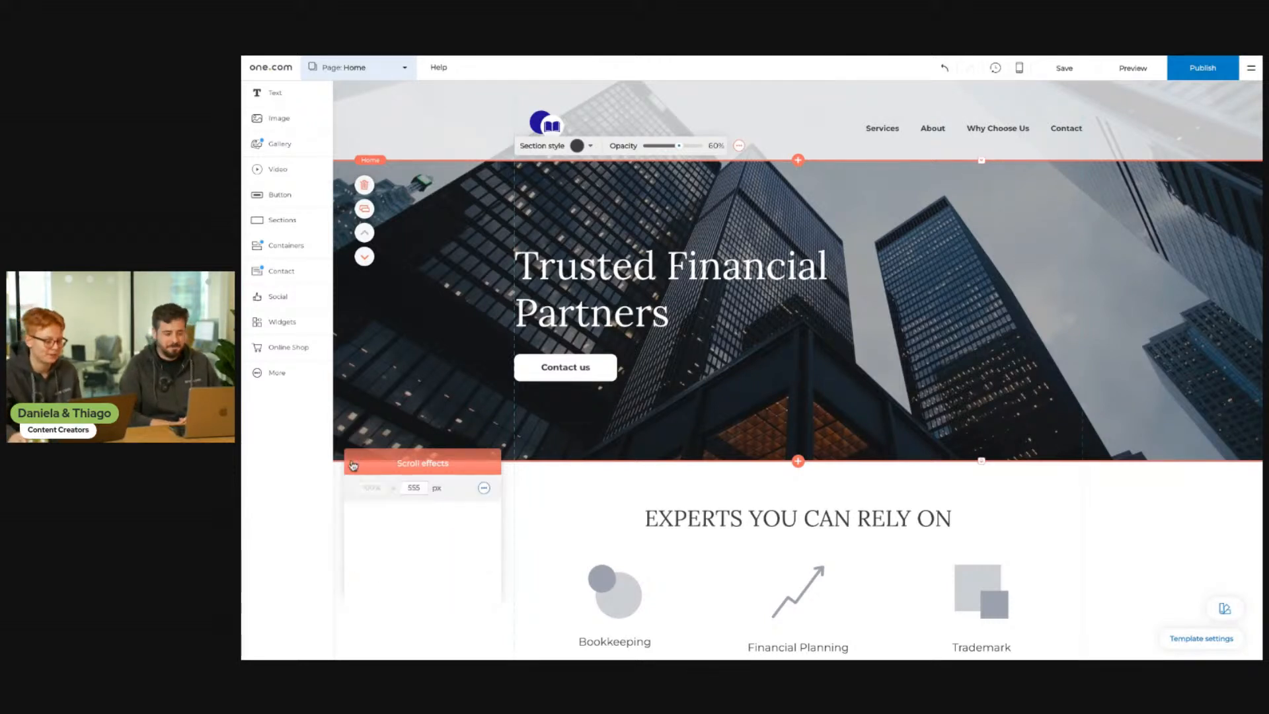
click(537, 532)
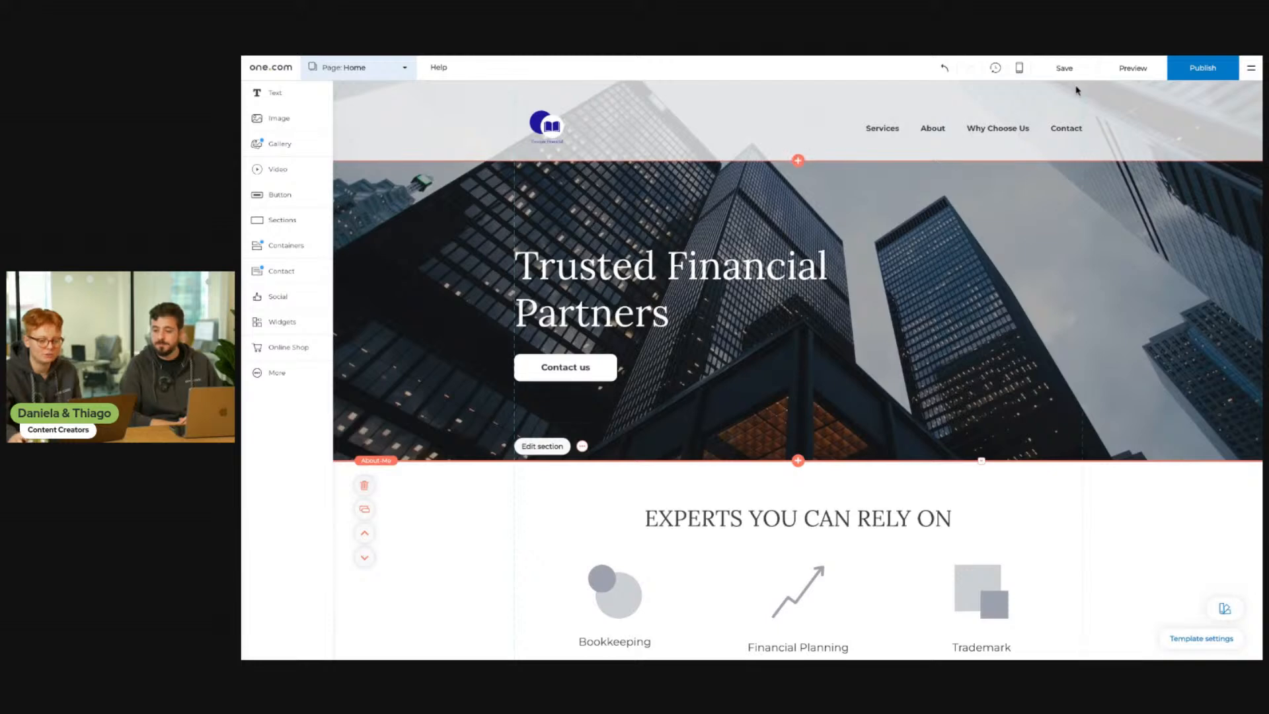
- Preview the page to examine how the hero section's Reveal effect behaves while scrolling, and return to the editor
click(1125, 71)
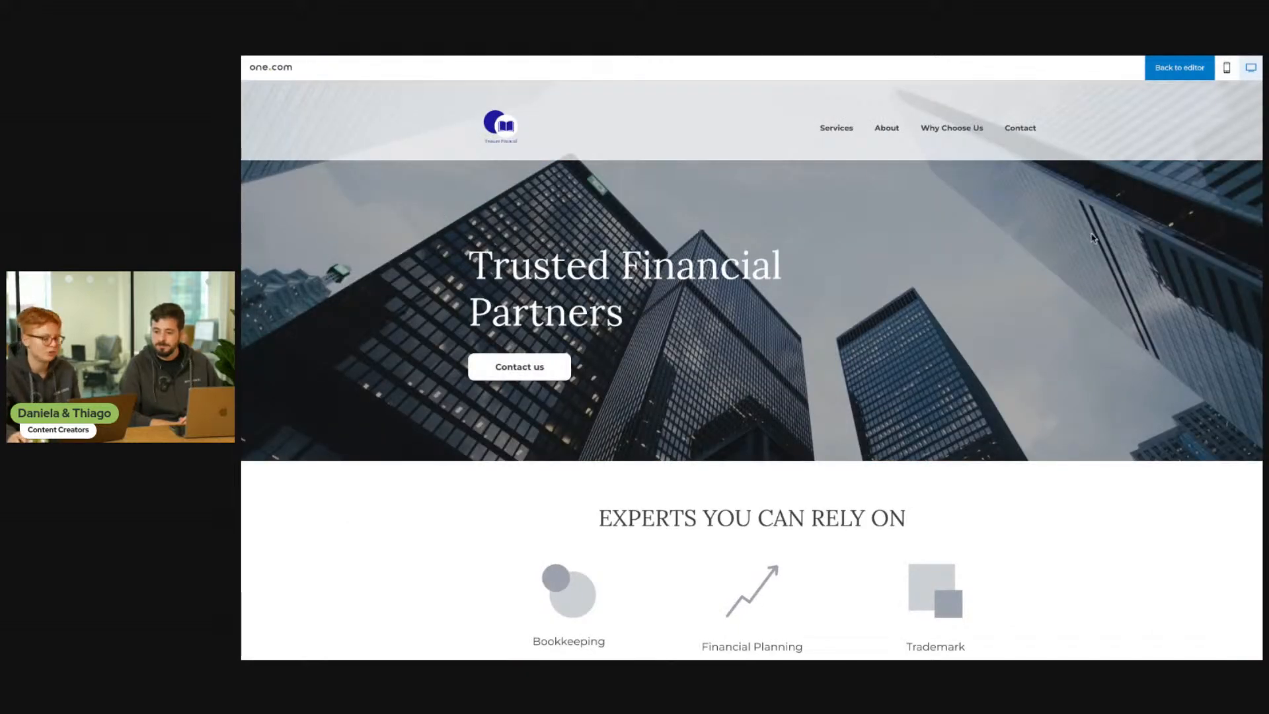
scroll(1093, 251, down, 5)
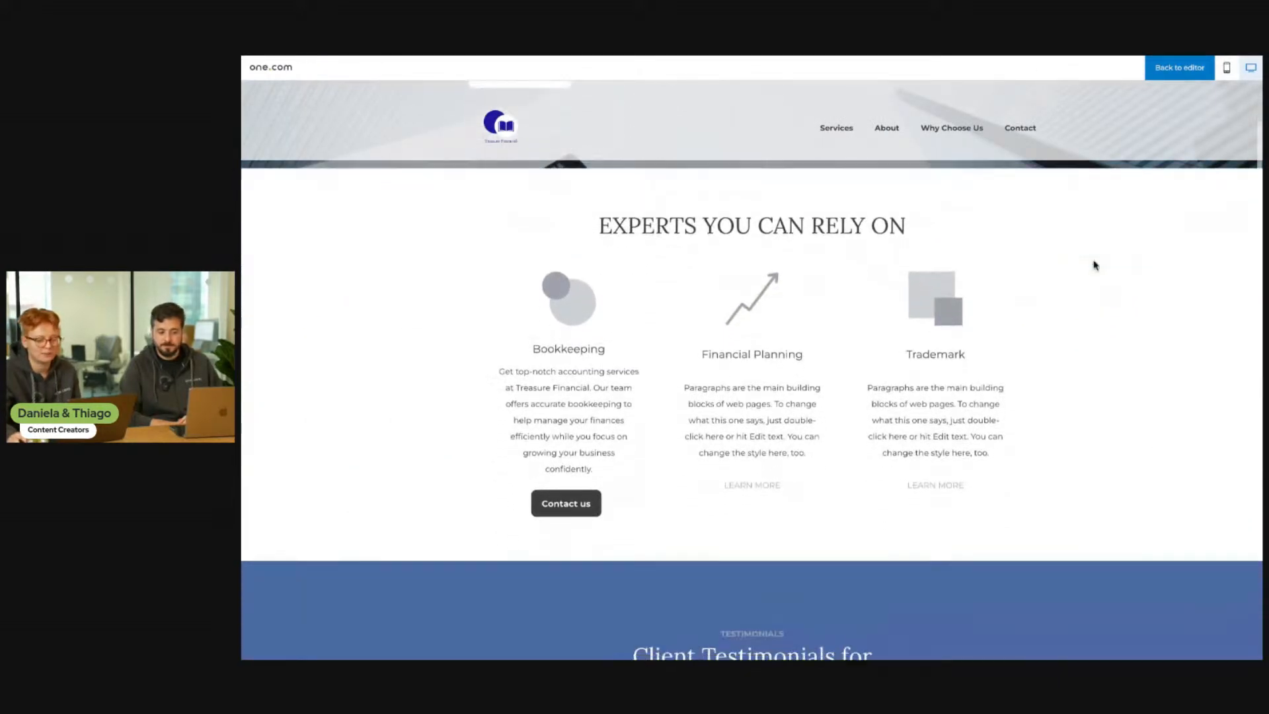
scroll(1094, 265, up, 4)
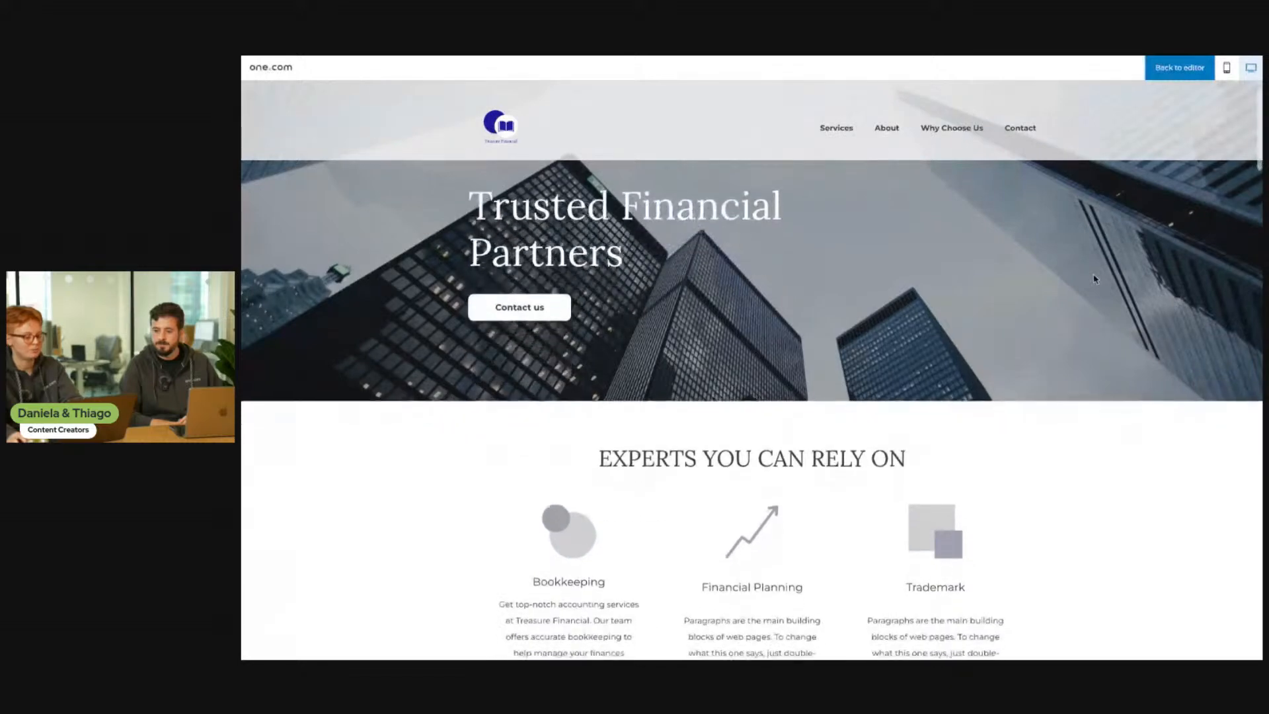
scroll(1093, 279, down, 2)
scroll(1094, 281, down, 3)
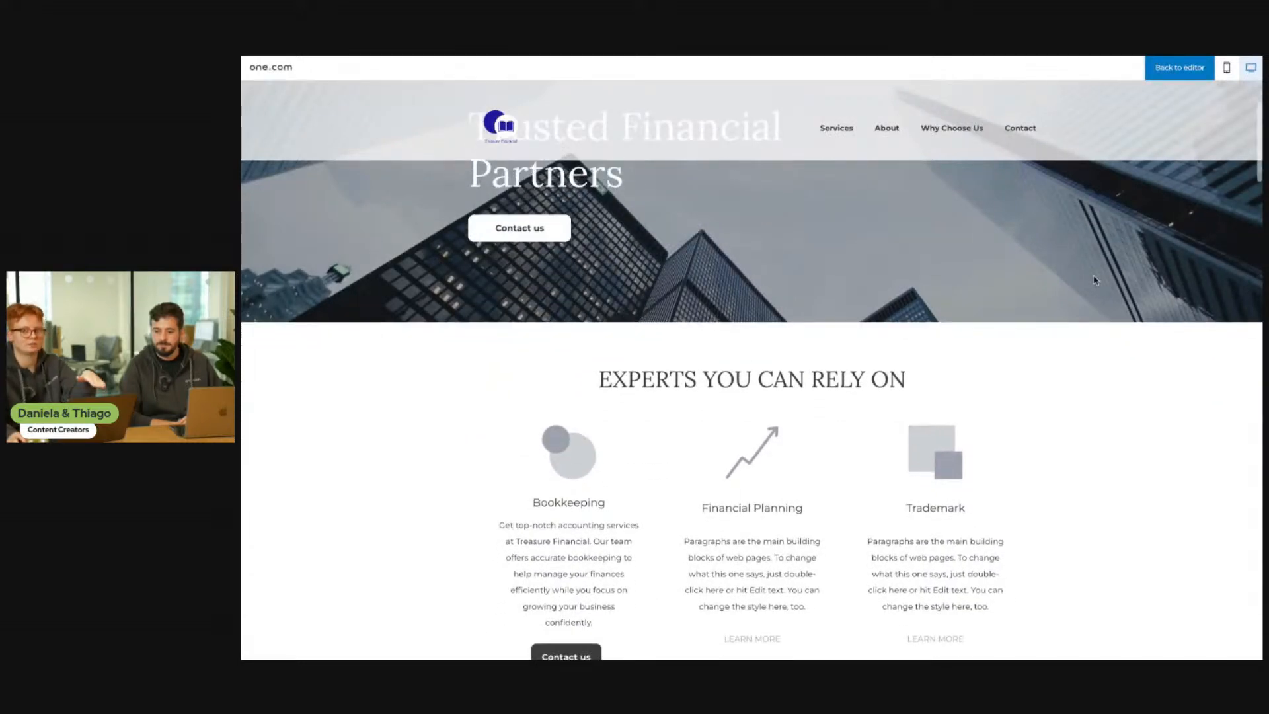
scroll(1093, 283, up, 5)
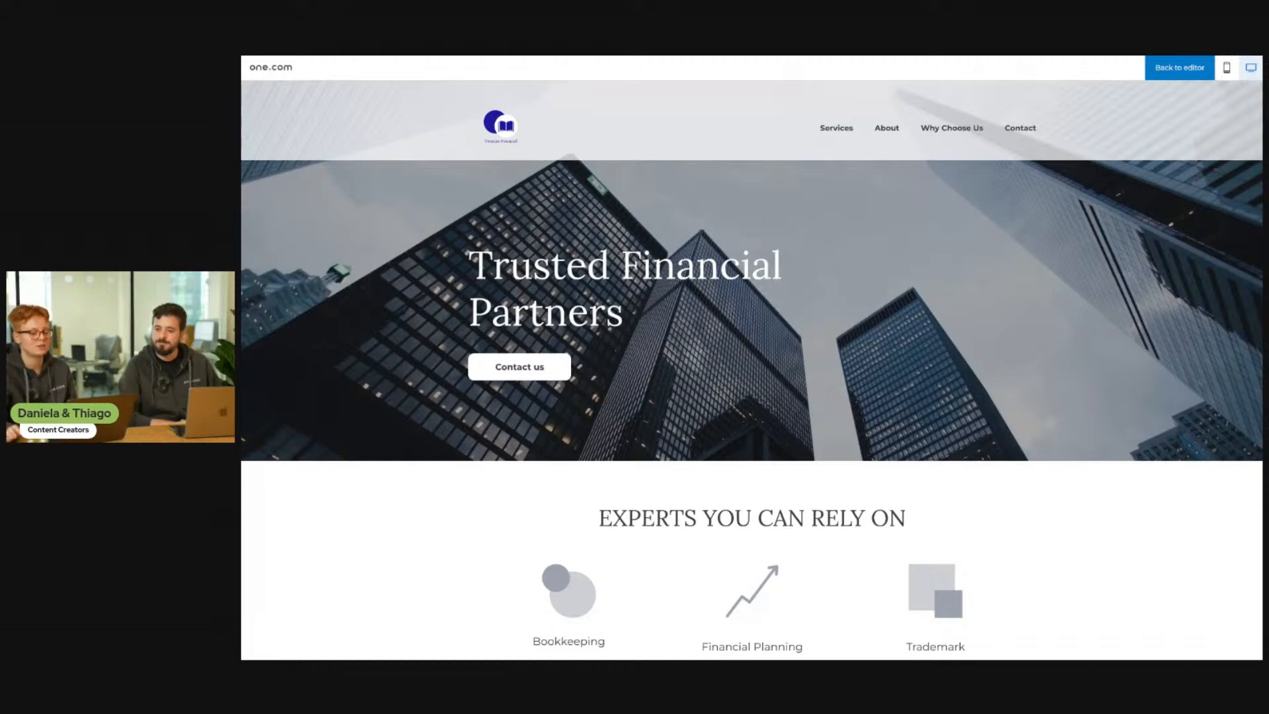
scroll(751, 356, down, 3)
scroll(751, 357, down, 3)
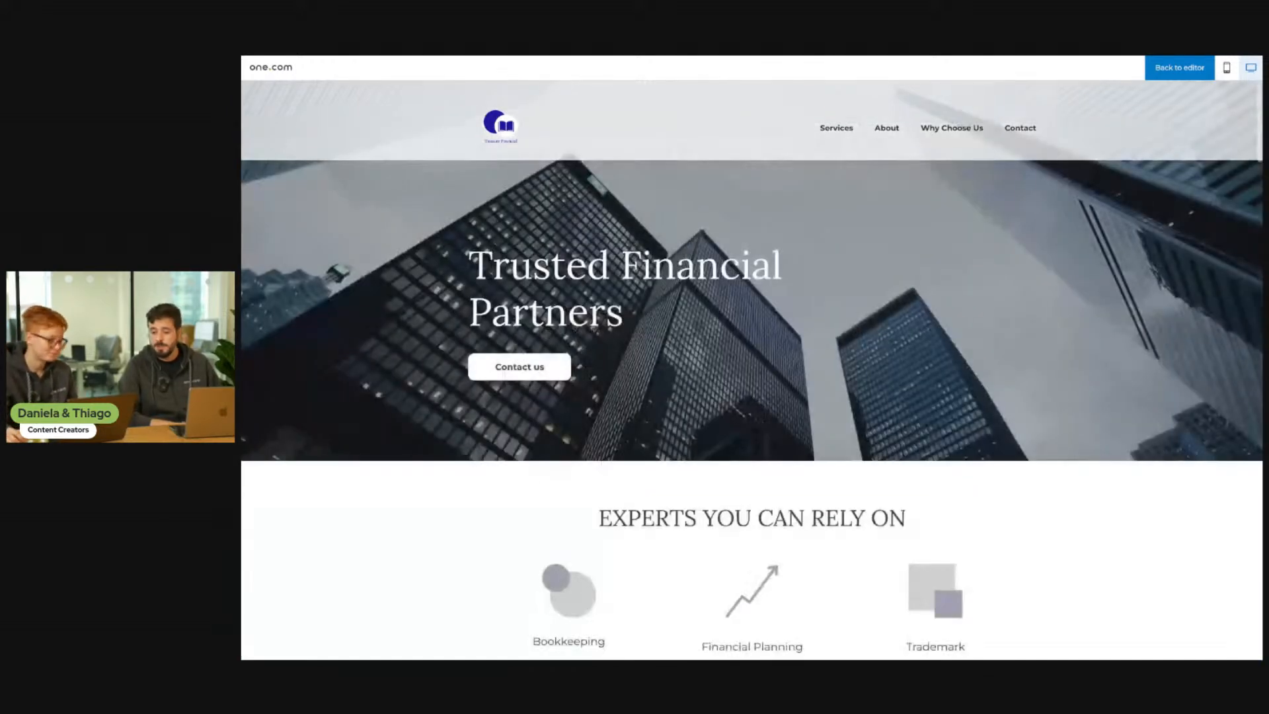
scroll(751, 356, down, 1)
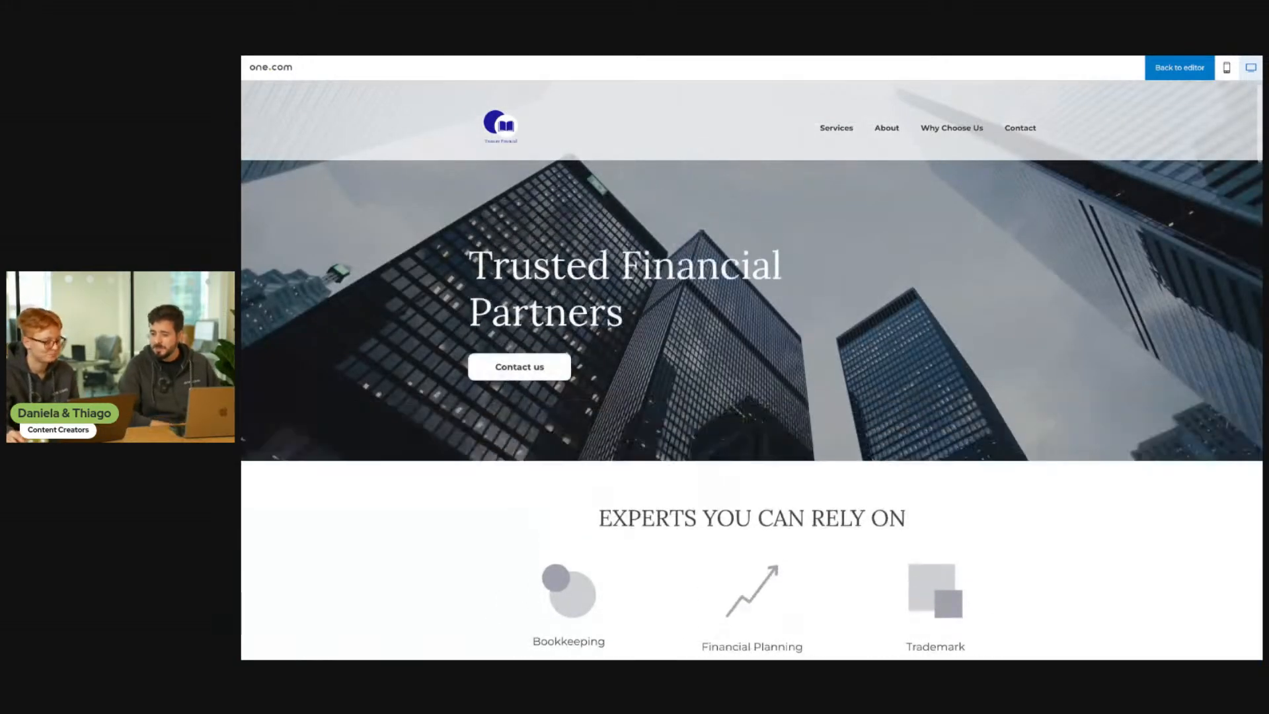
scroll(751, 356, down, 3)
scroll(751, 357, up, 5)
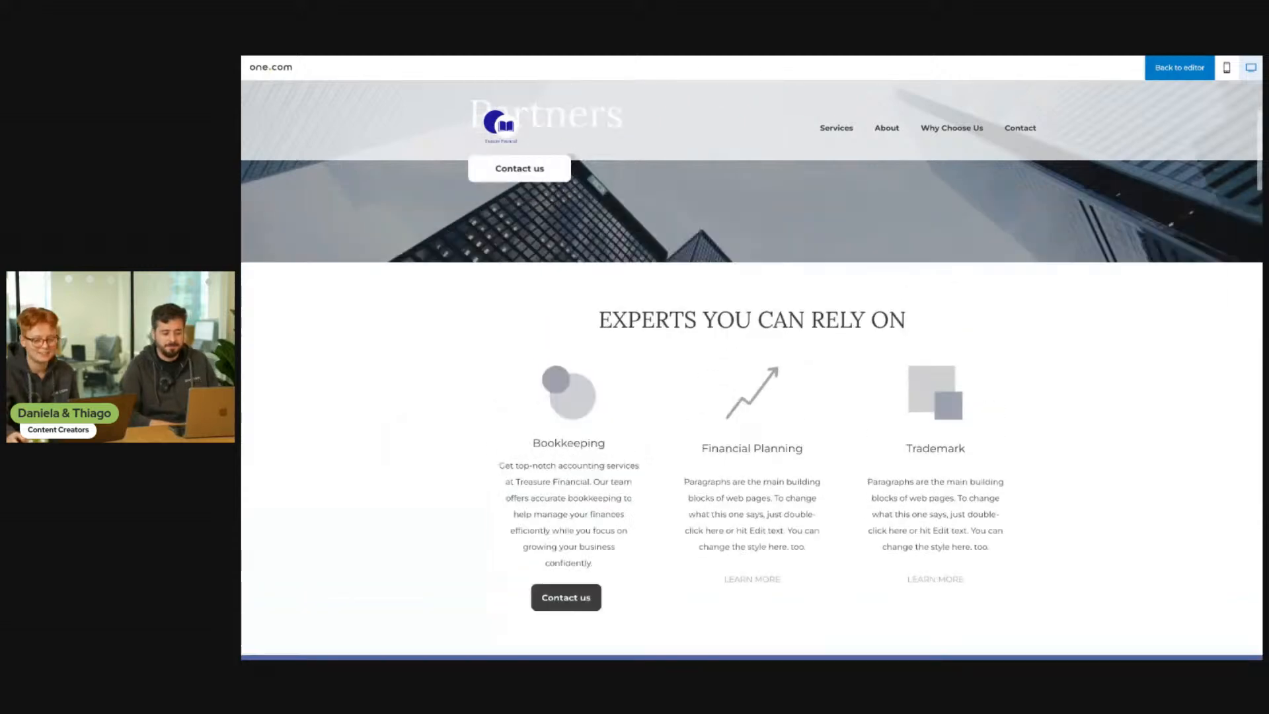
click(1176, 69)
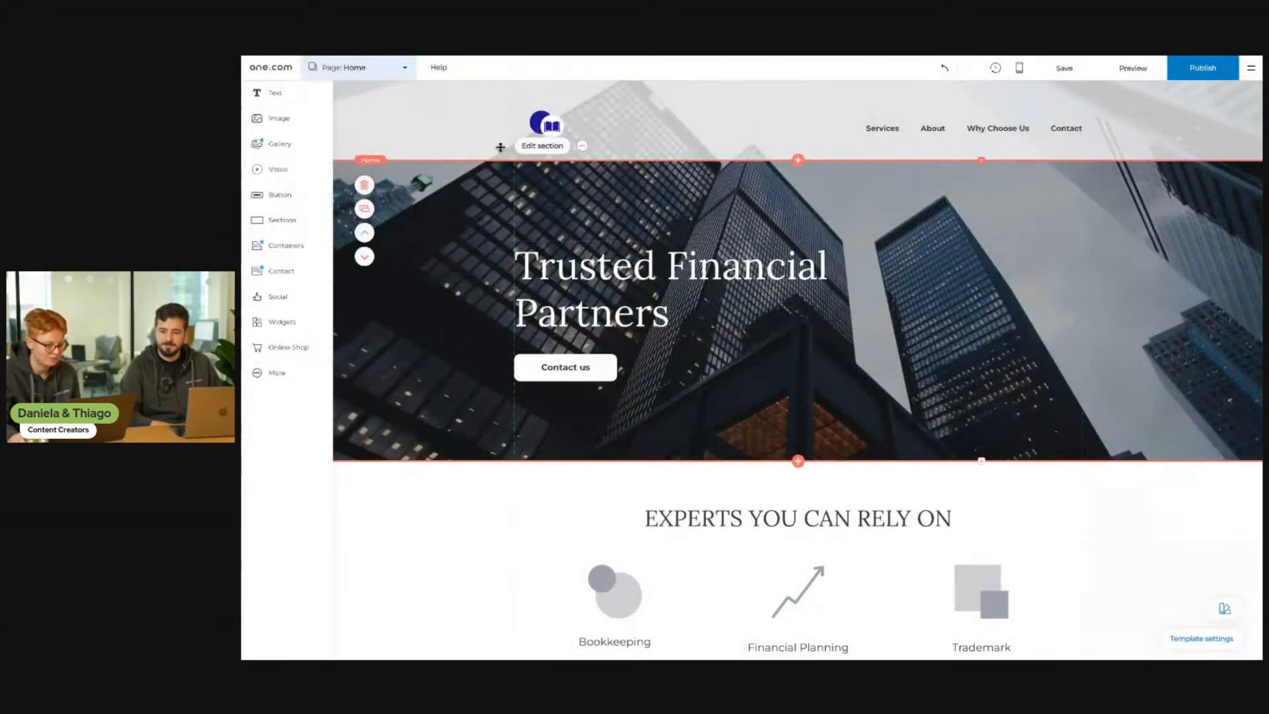
- Change the hero section's scroll effect to Parallax
click(539, 148)
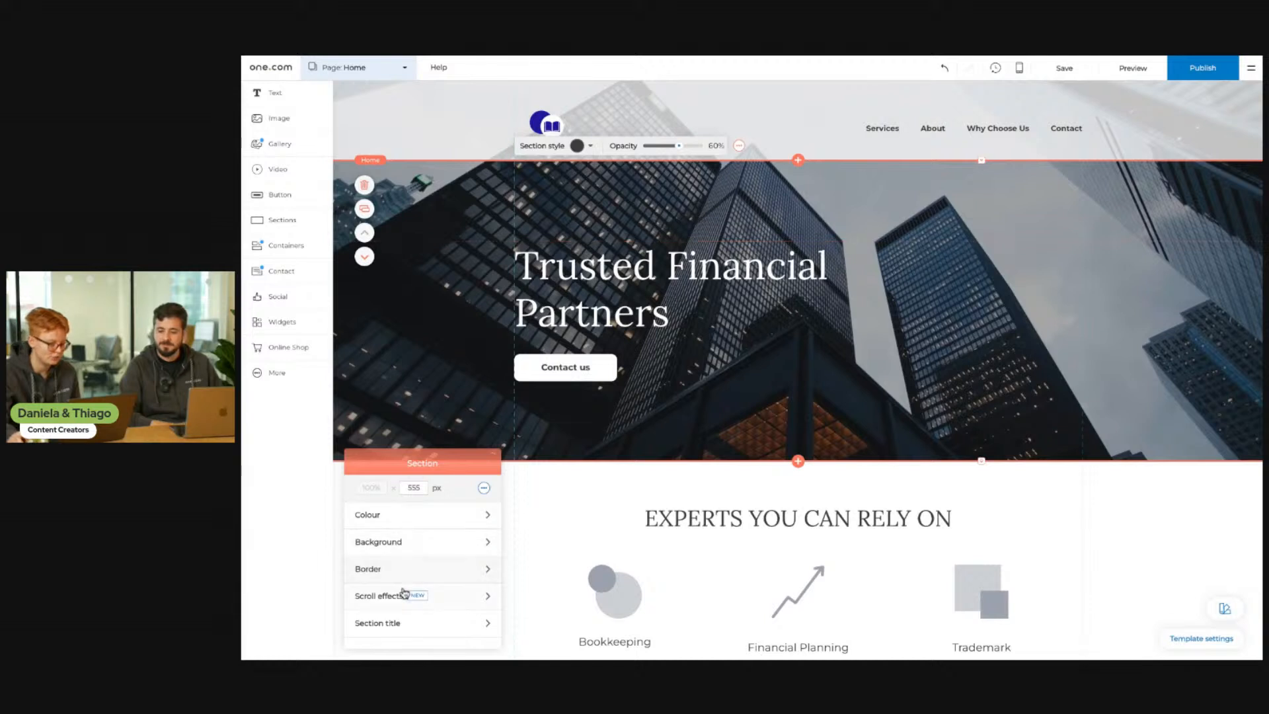
click(474, 597)
click(479, 562)
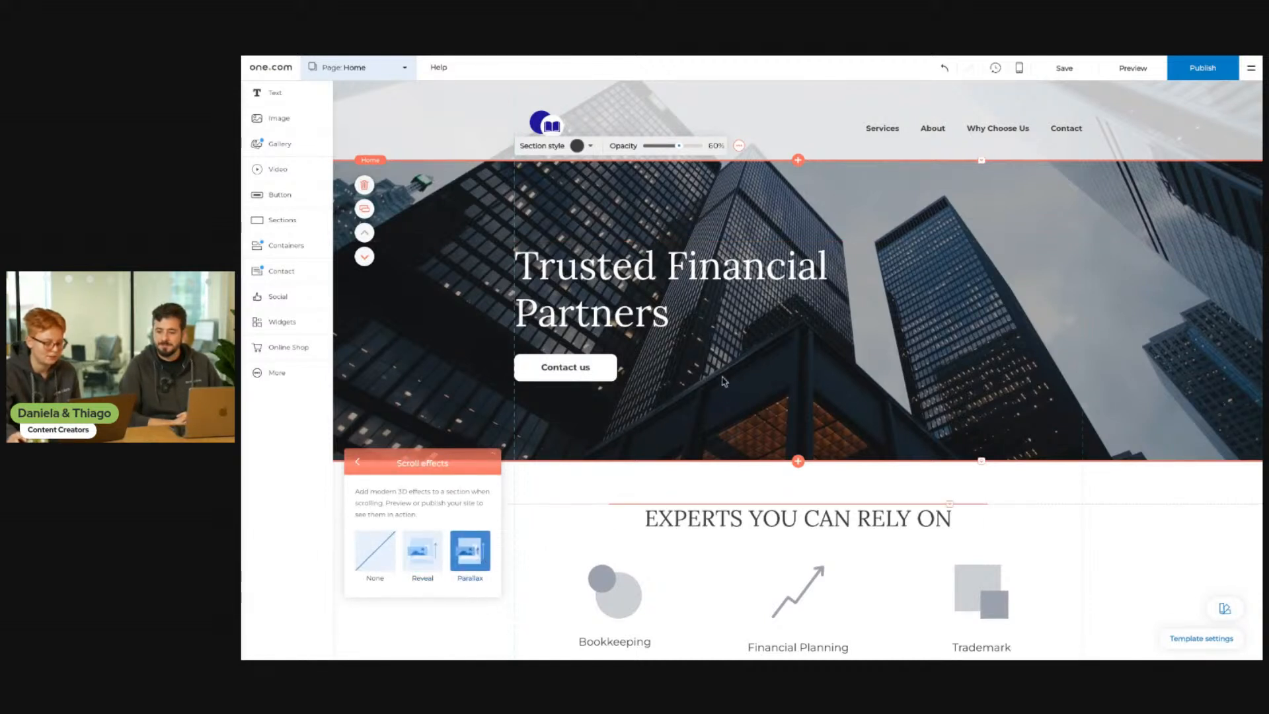
click(360, 463)
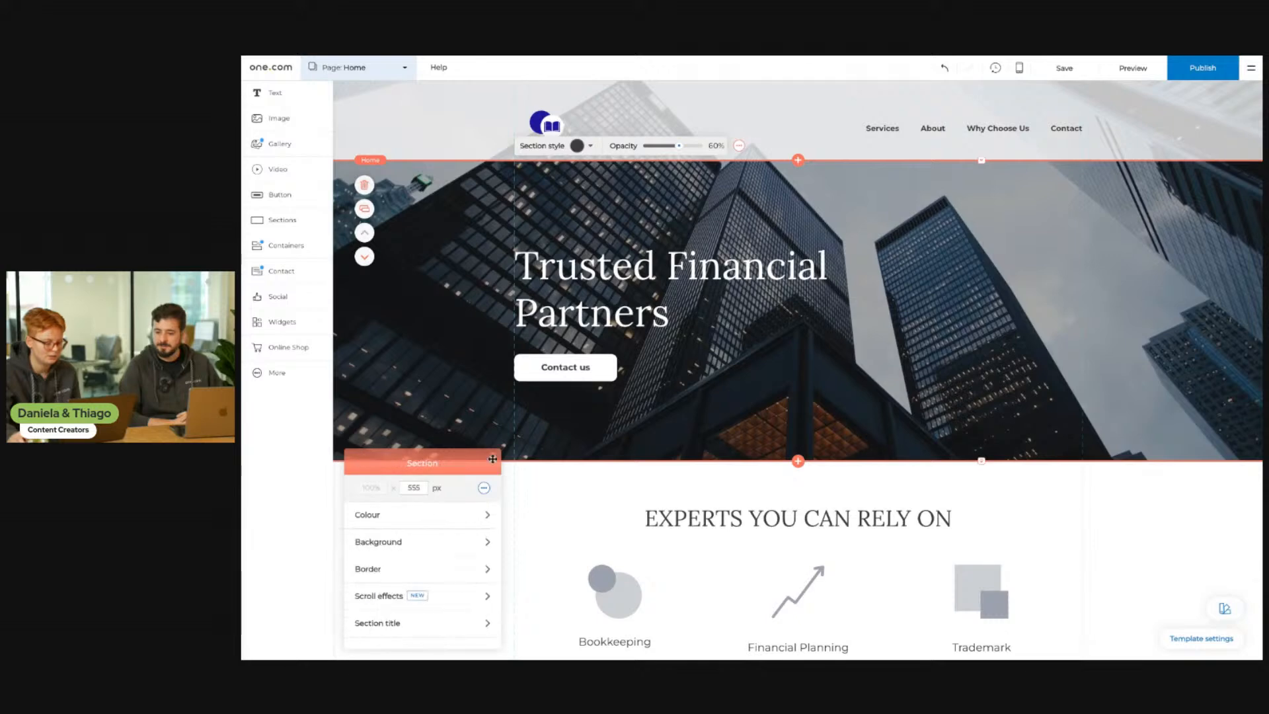
- Preview the page to examine the hero background's Parallax movement while scrolling, and go back to editing
click(1131, 68)
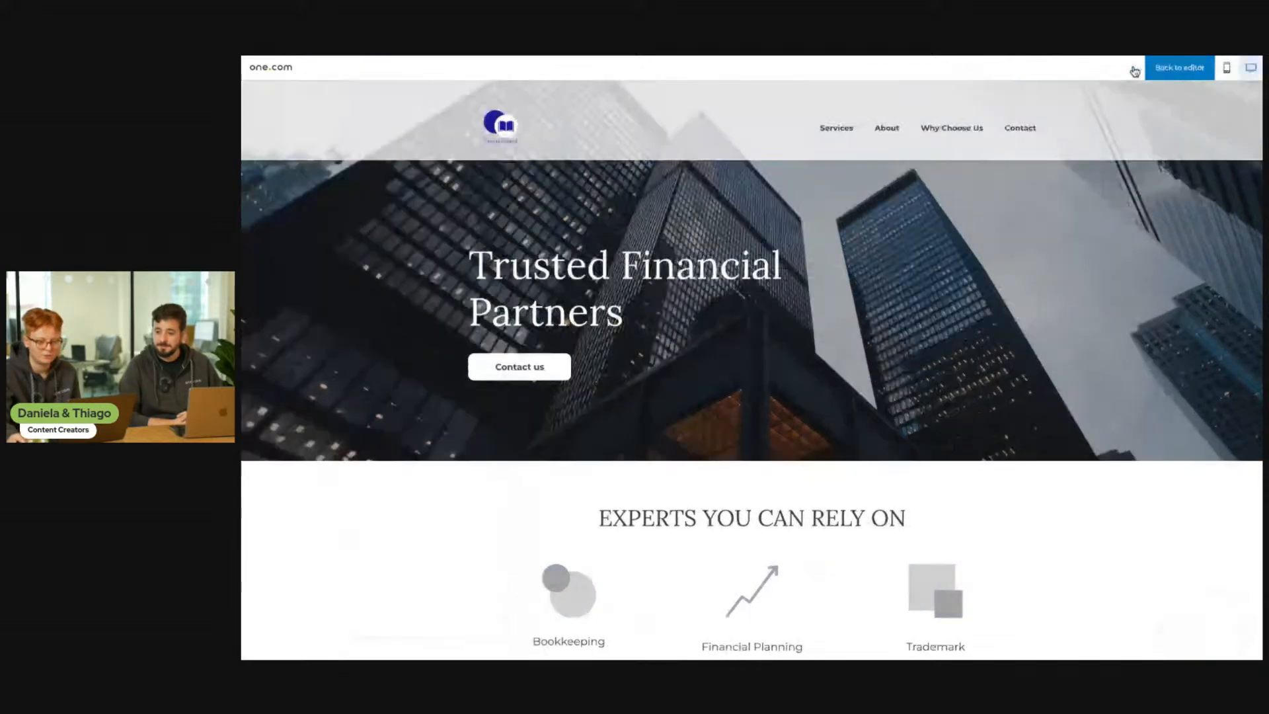
scroll(1004, 358, down, 3)
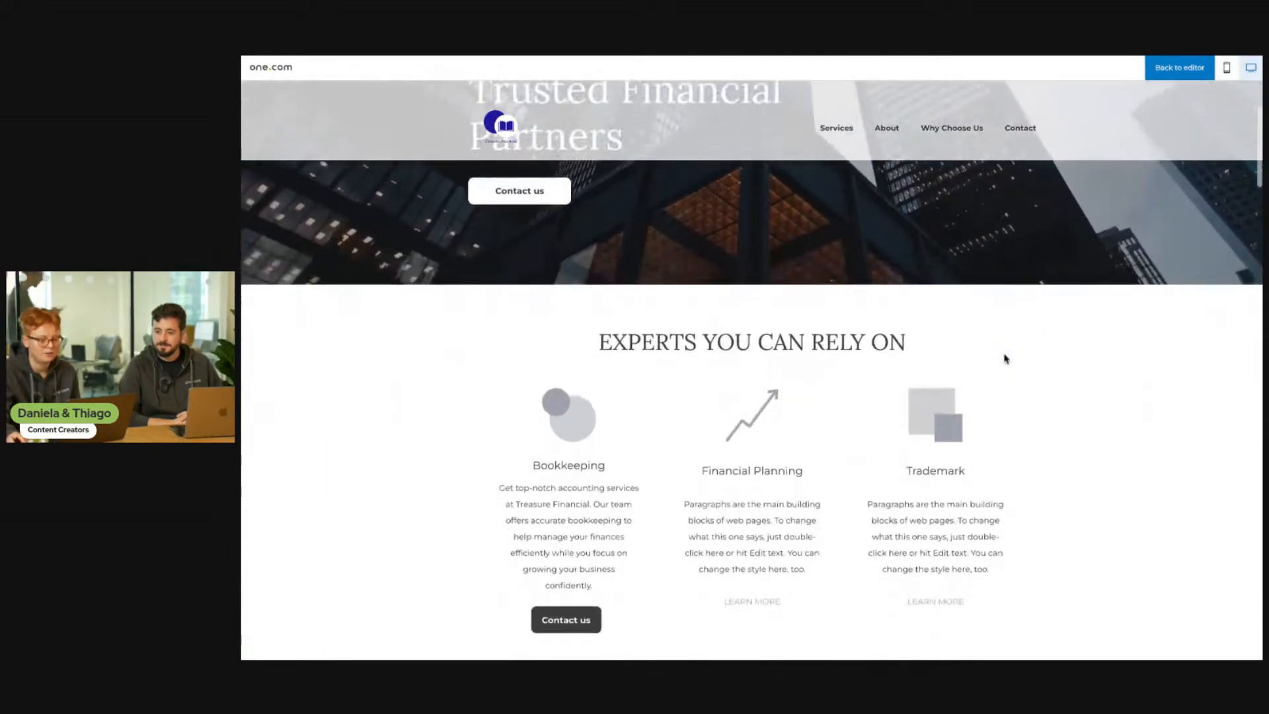
scroll(1004, 358, up, 3)
scroll(1004, 359, down, 5)
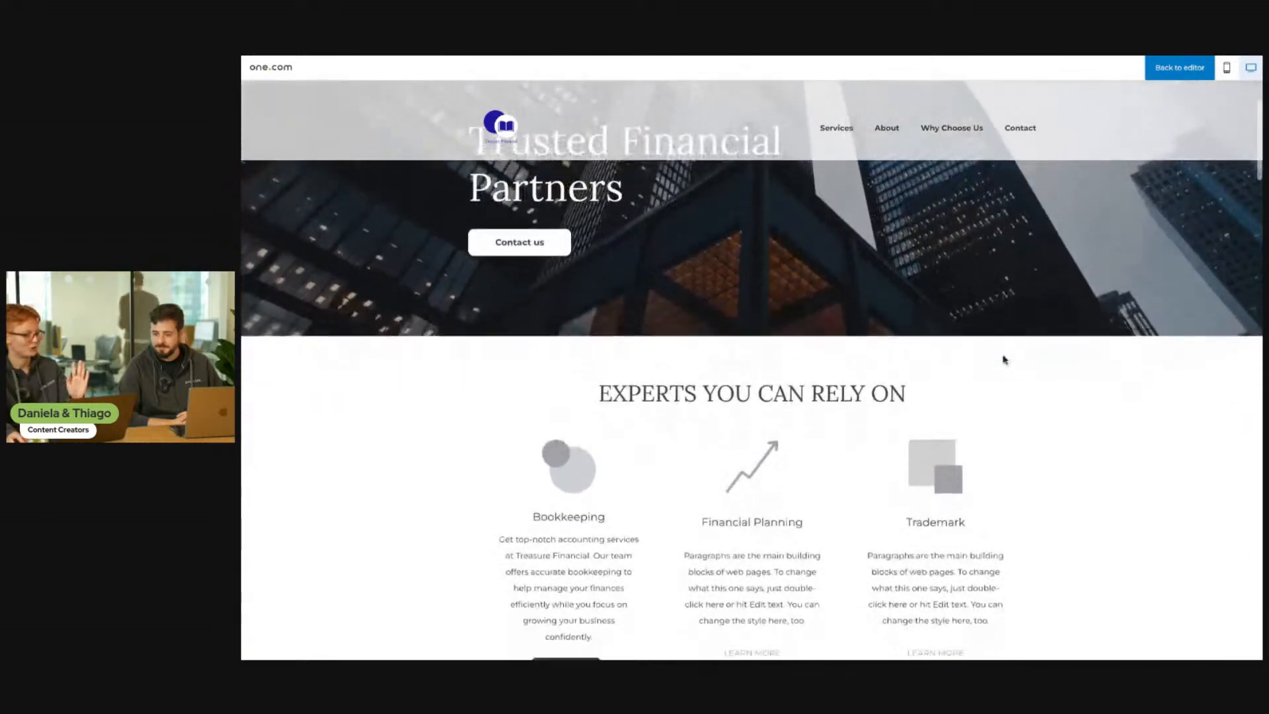
scroll(1000, 359, down, 3)
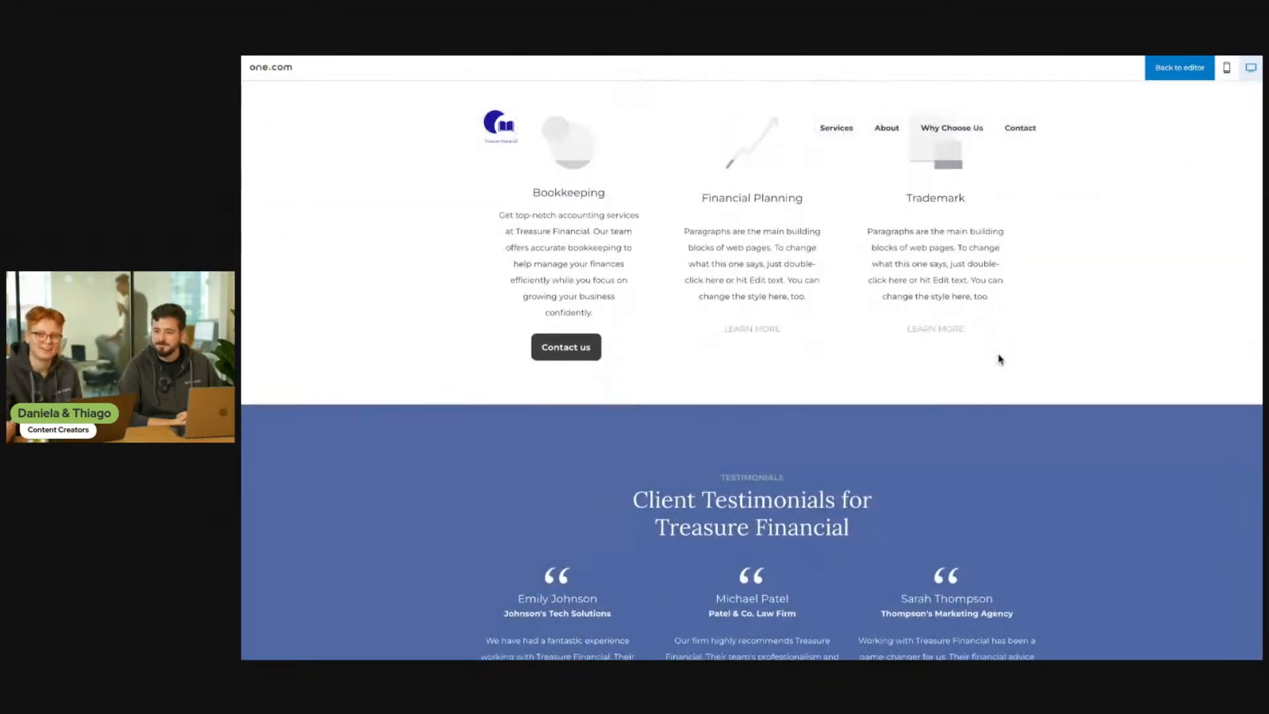
scroll(998, 357, up, 8)
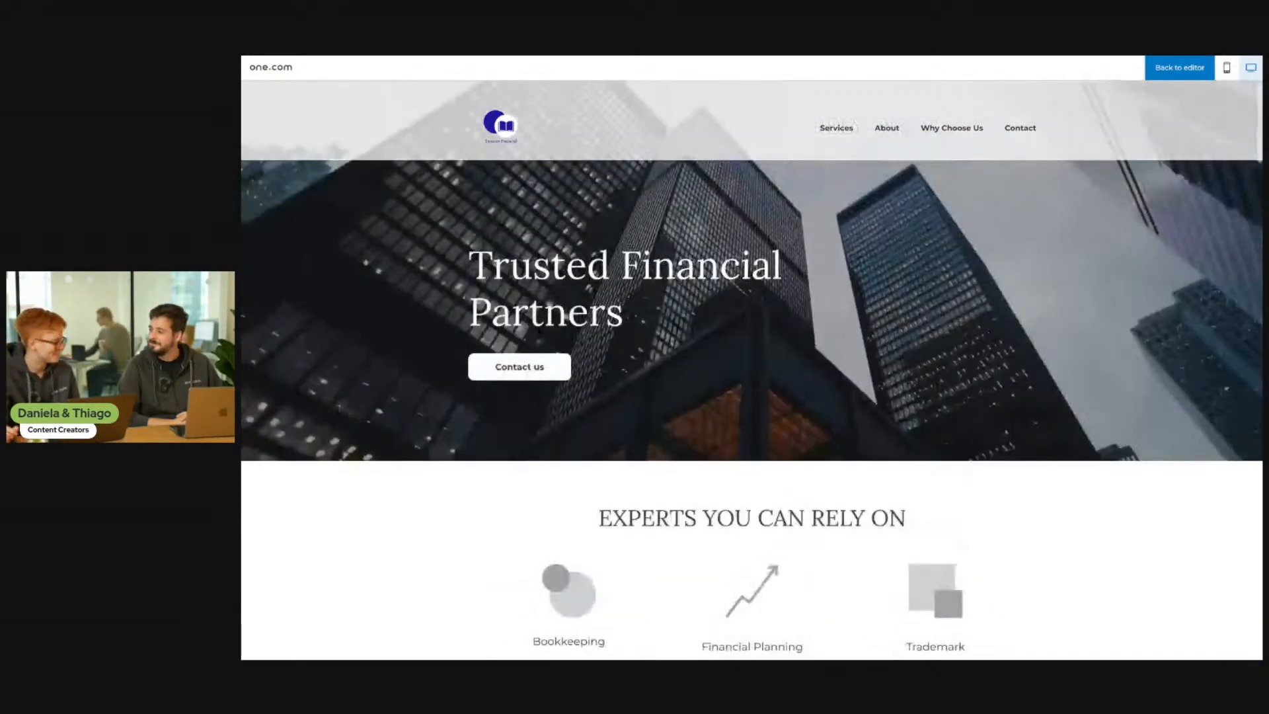
scroll(751, 370, down, 4)
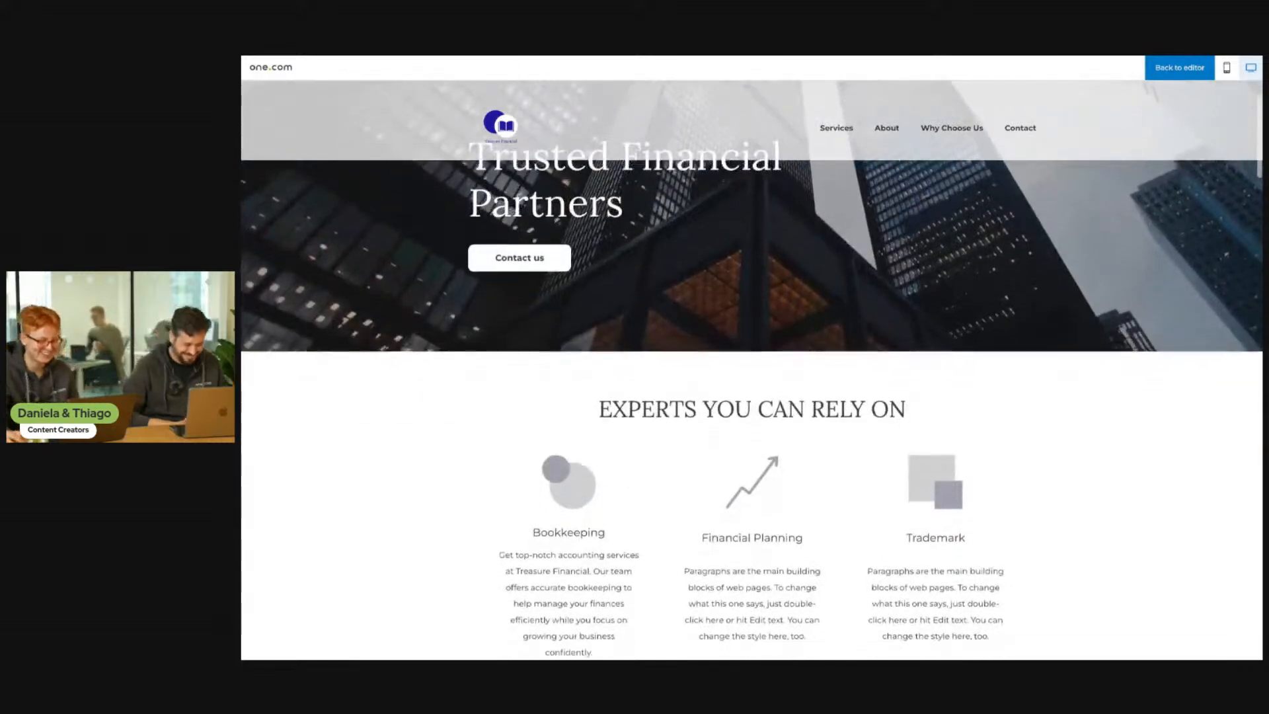
scroll(751, 369, up, 4)
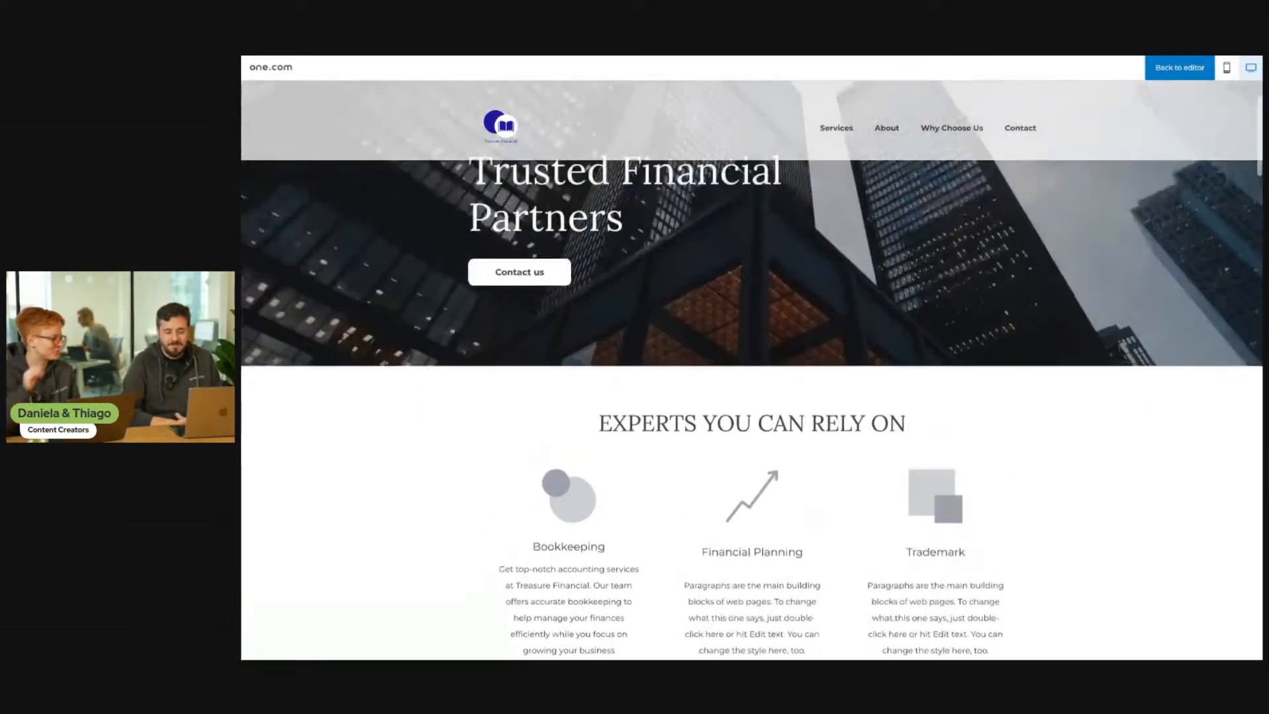
scroll(751, 370, down, 3)
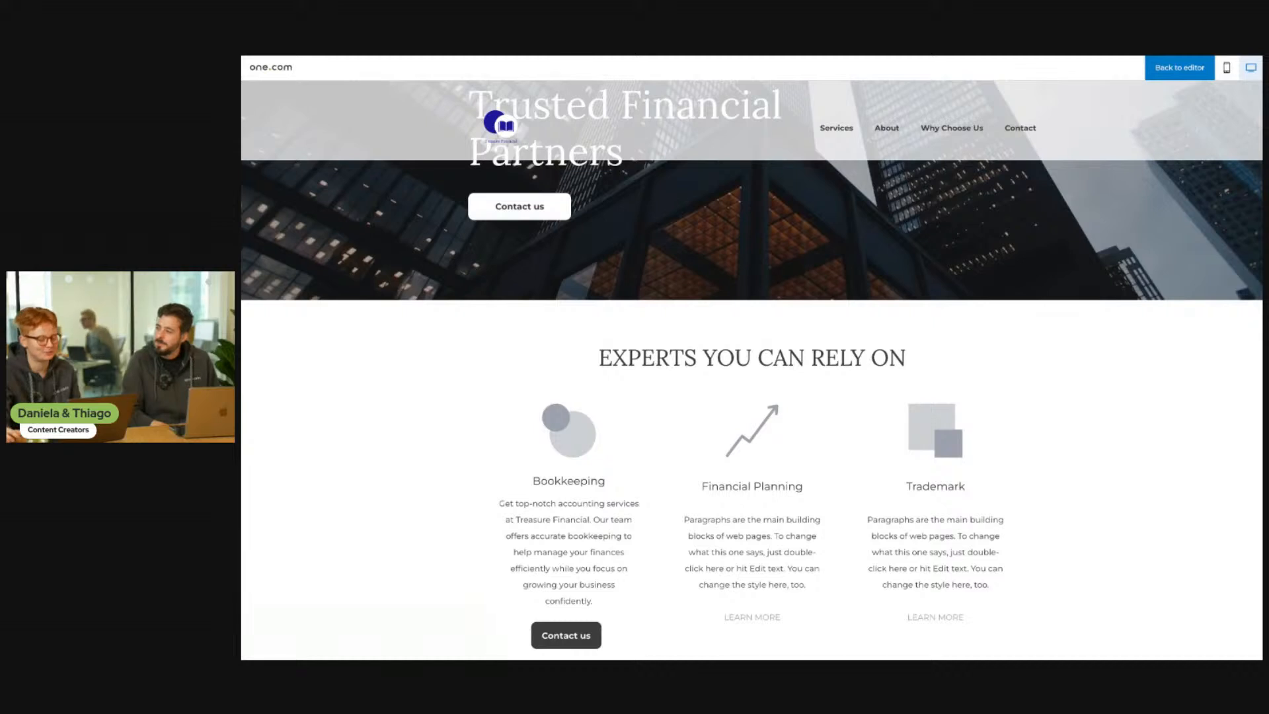
scroll(752, 370, up, 3)
scroll(751, 369, down, 2)
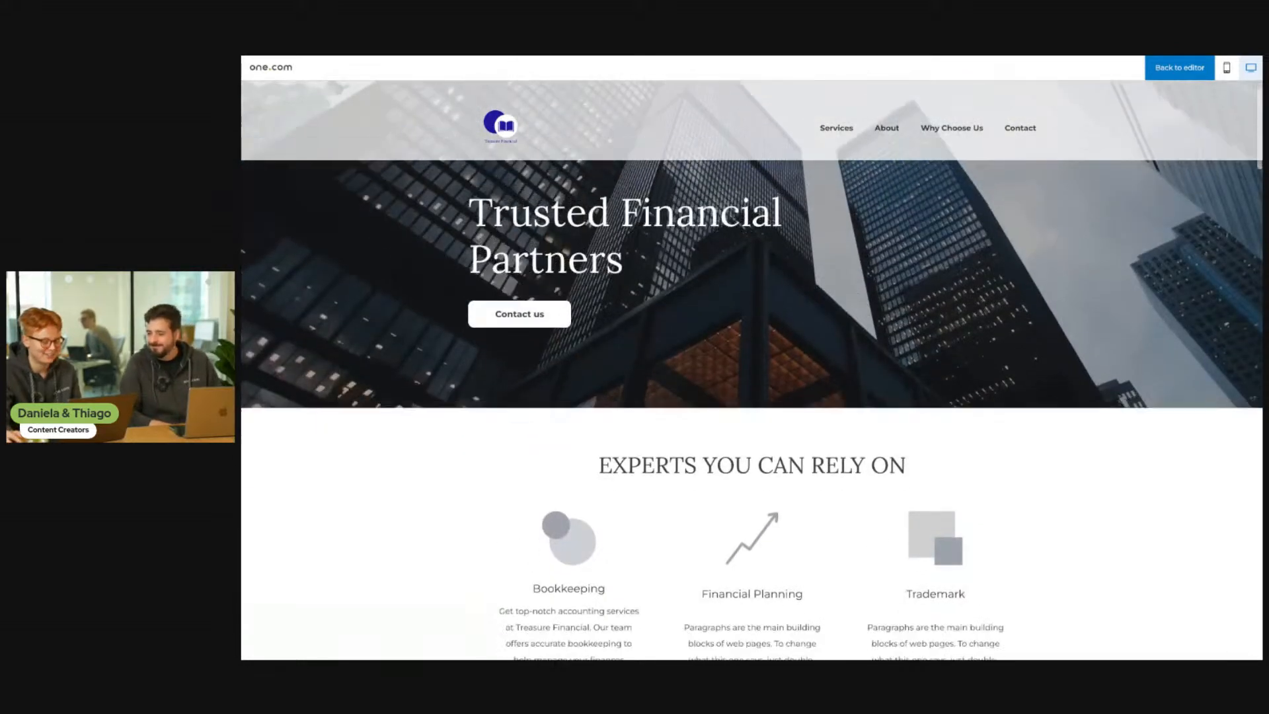
scroll(751, 370, down, 2)
scroll(751, 369, up, 4)
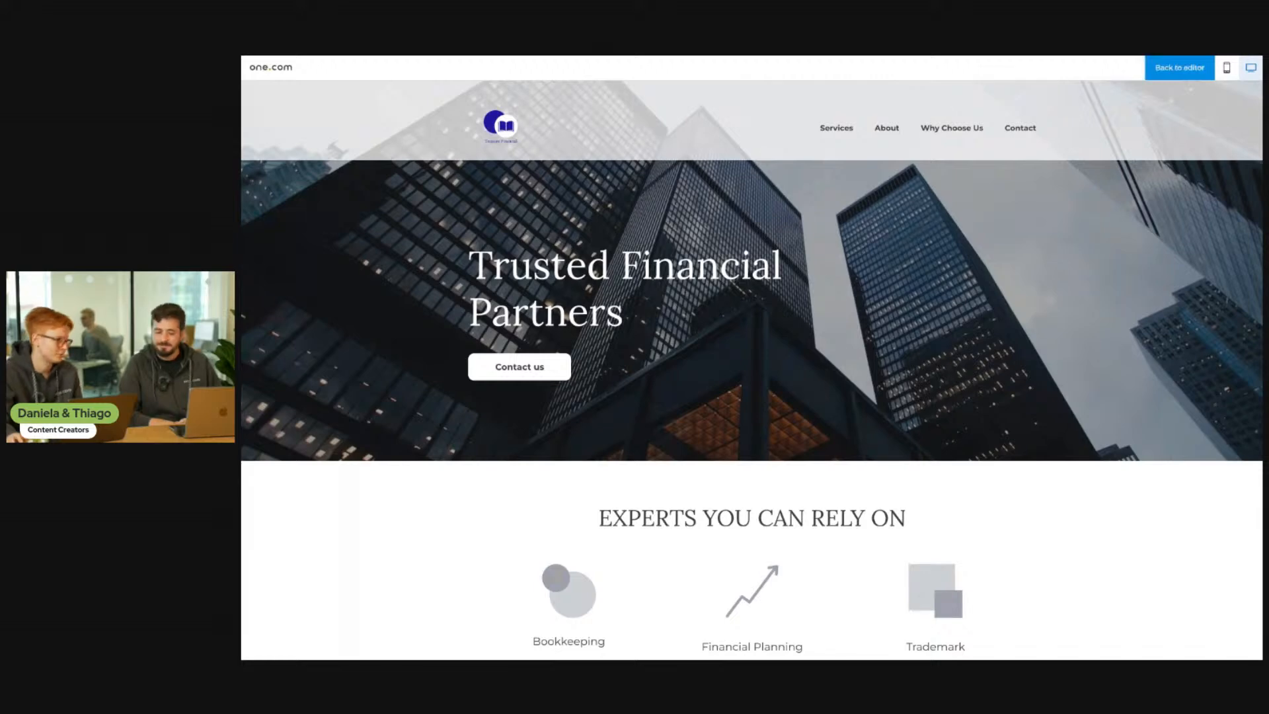
click(1179, 69)
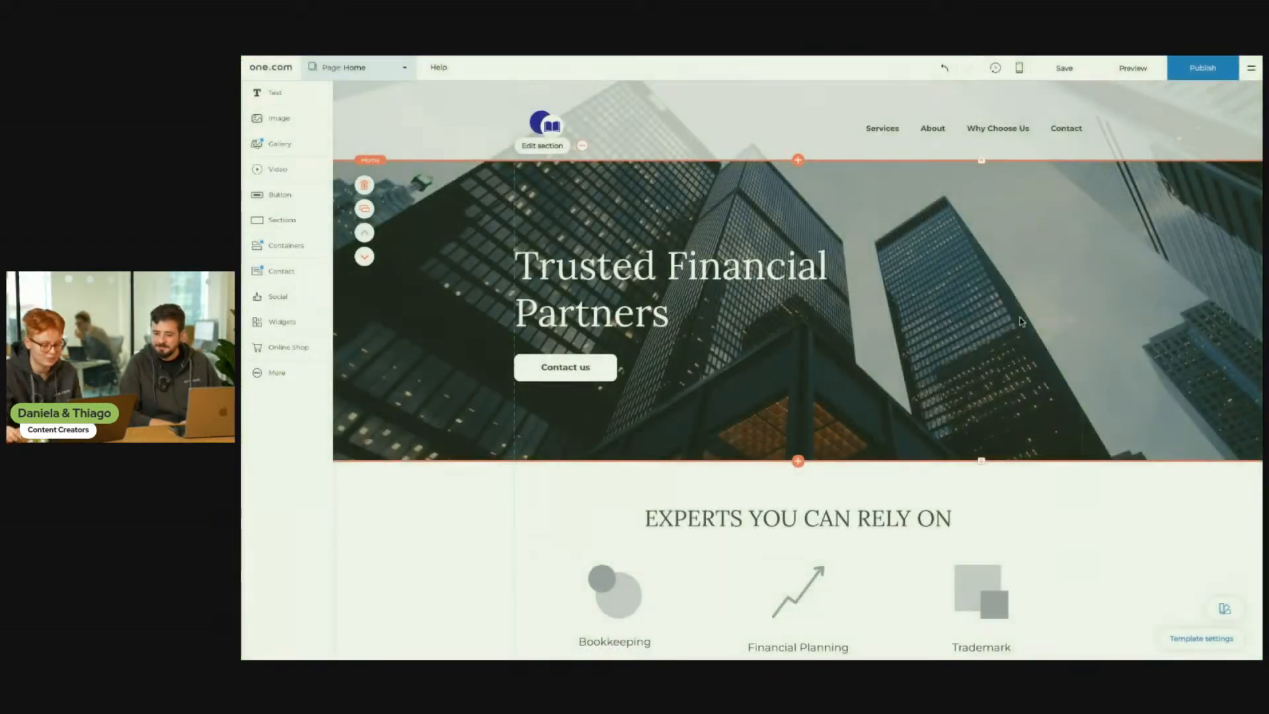
scroll(983, 343, down, 8)
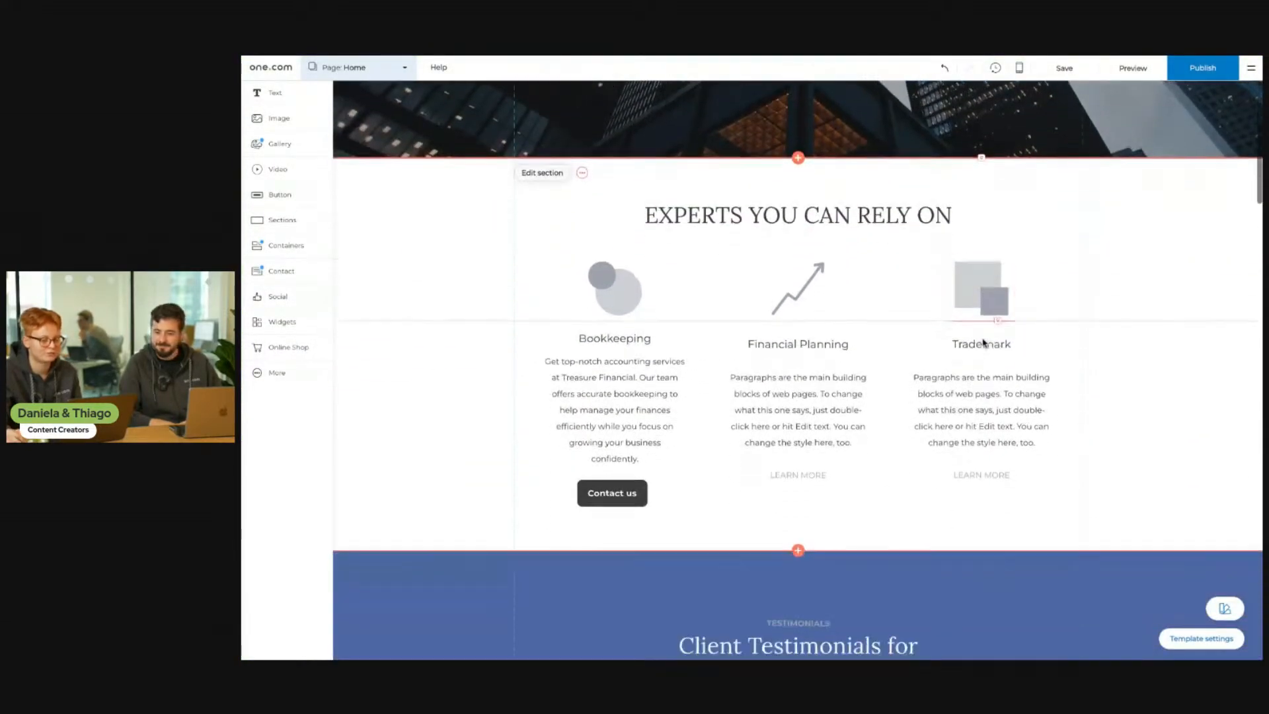
scroll(984, 343, down, 4)
scroll(1063, 275, up, 2)
scroll(1063, 351, down, 2)
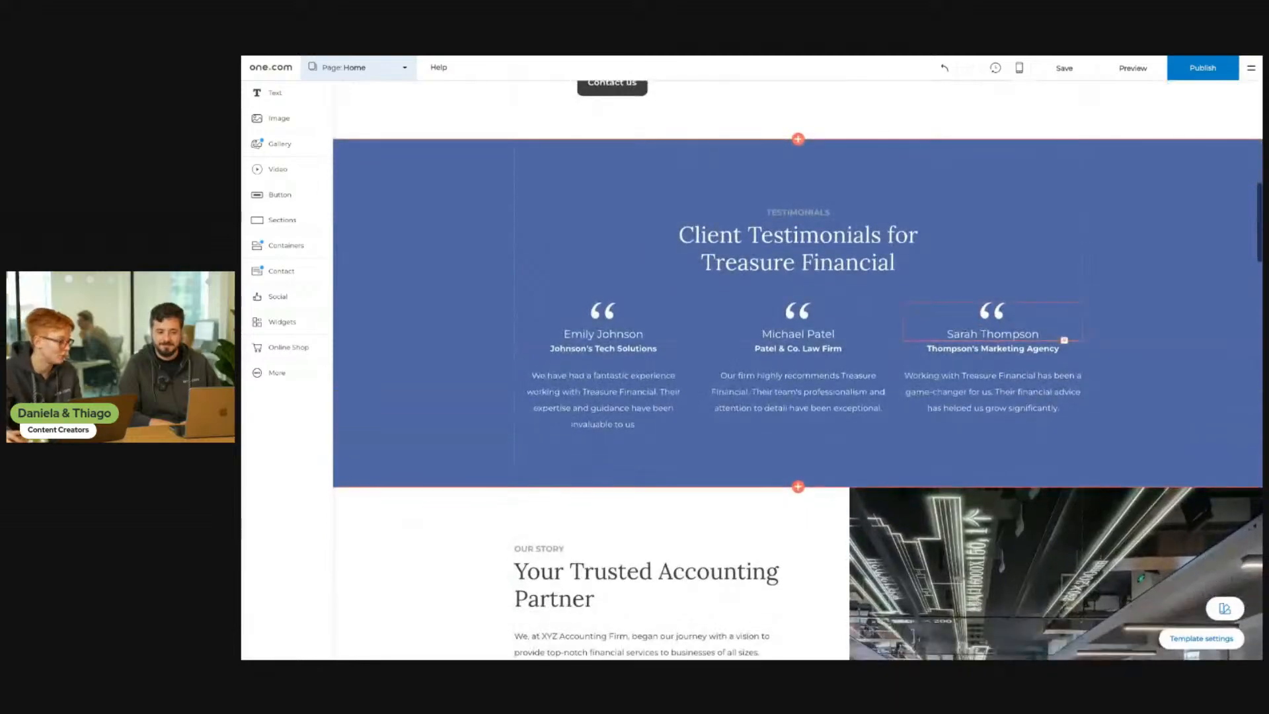
- Delete the white contact form box from the "Contact Us for Expert Advice" section
scroll(1063, 325, down, 8)
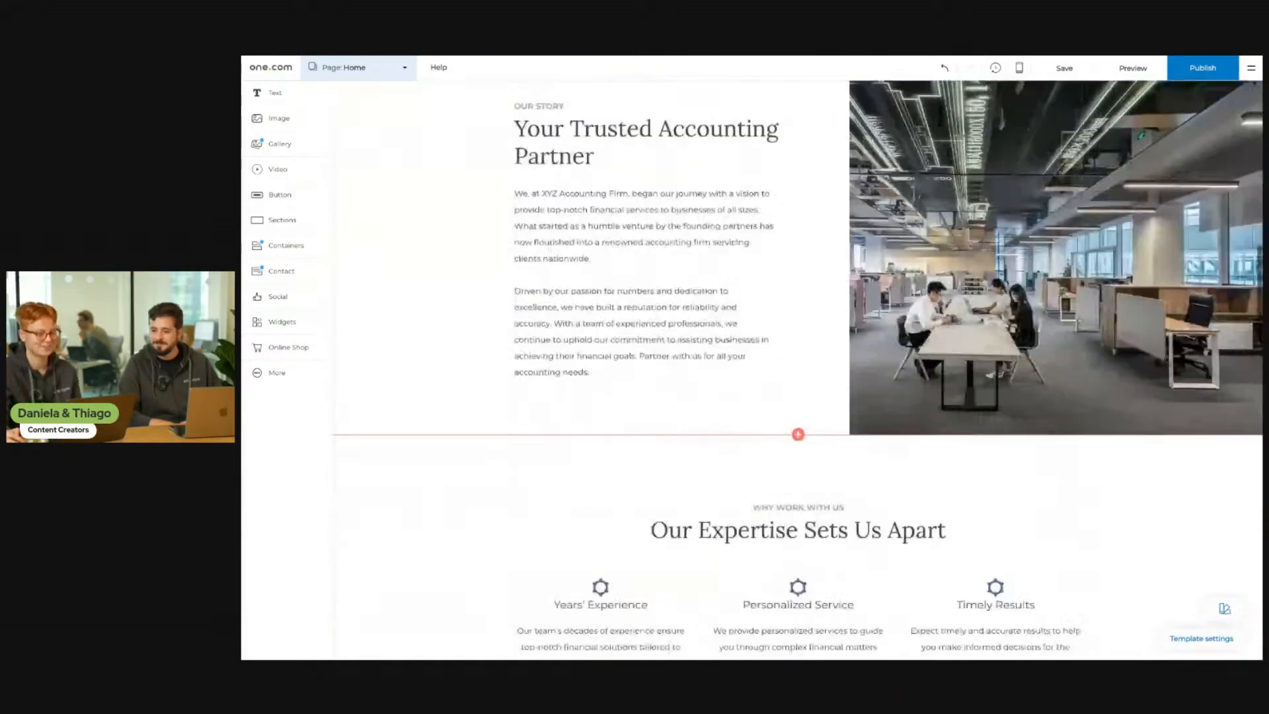
scroll(796, 370, down, 16)
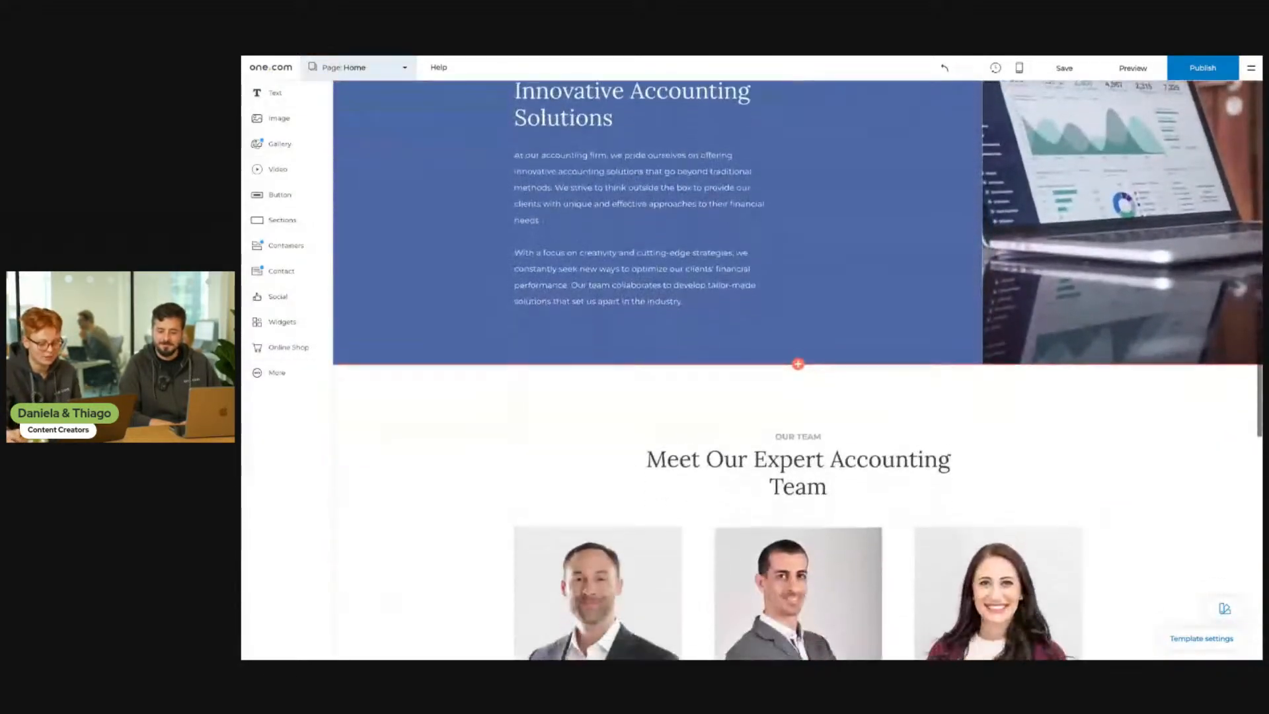
scroll(1063, 331, down, 3)
scroll(1064, 330, up, 6)
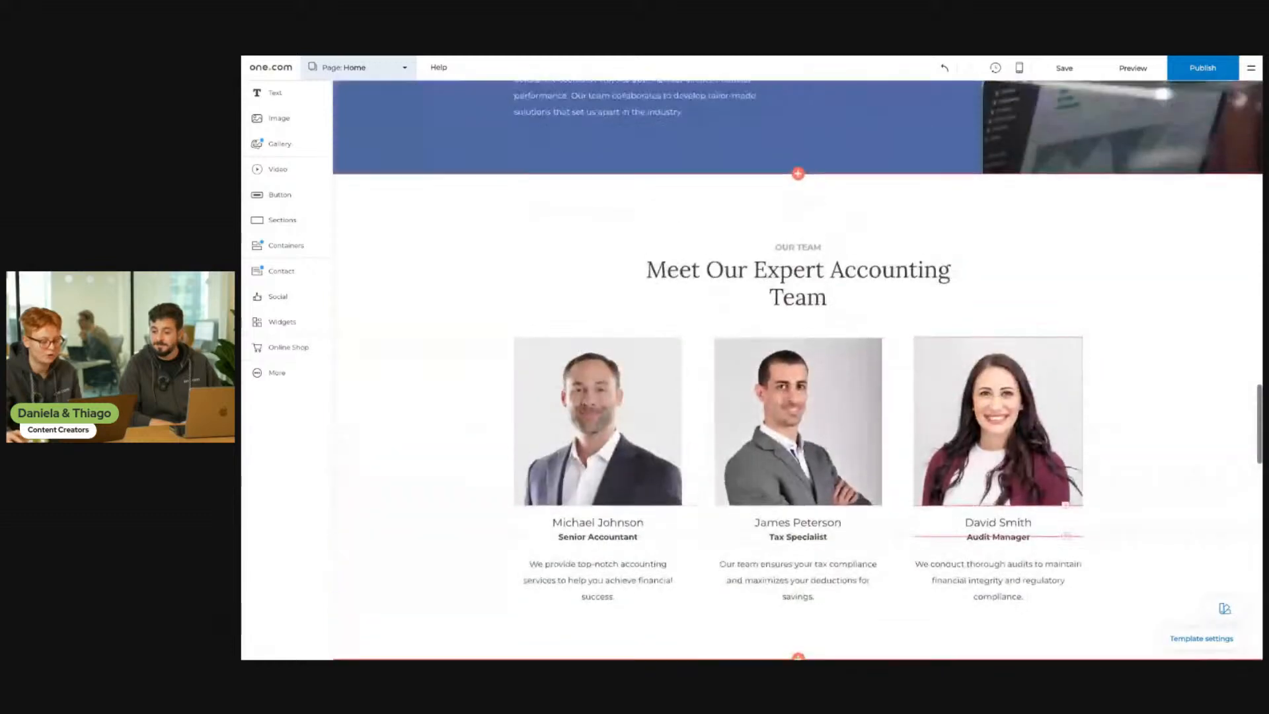
scroll(1063, 330, down, 9)
scroll(1064, 282, down, 5)
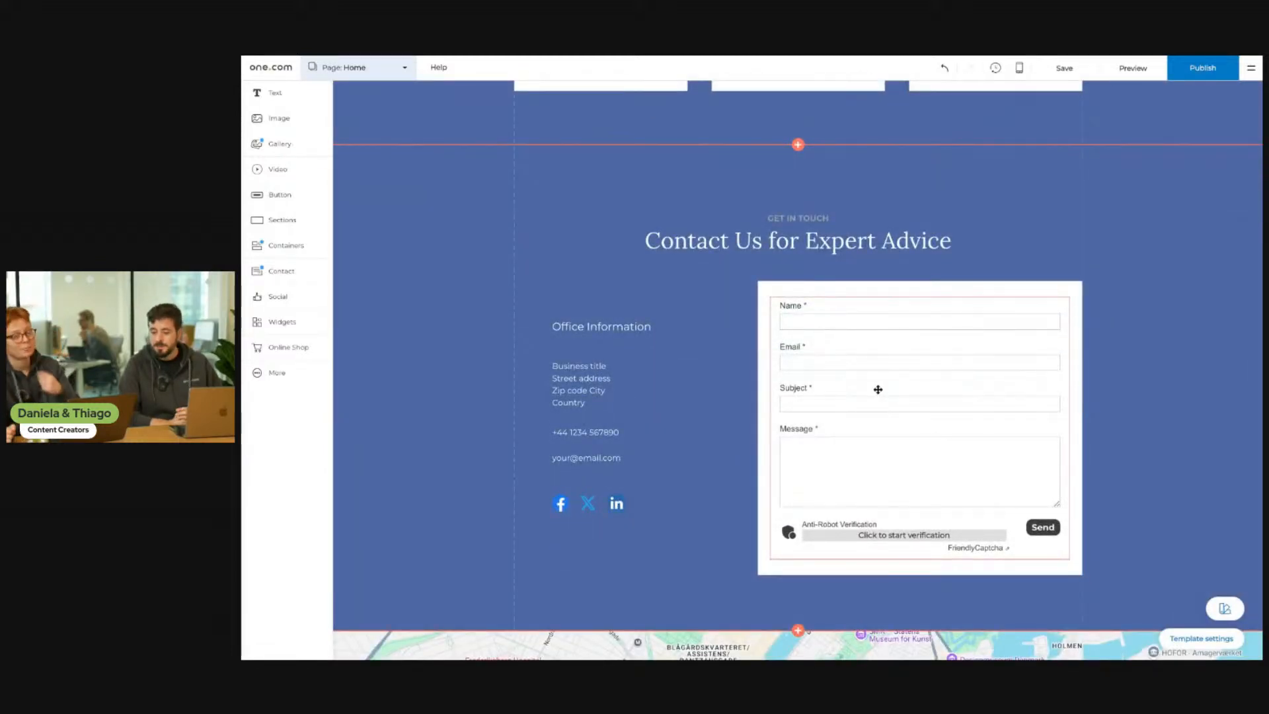
click(859, 293)
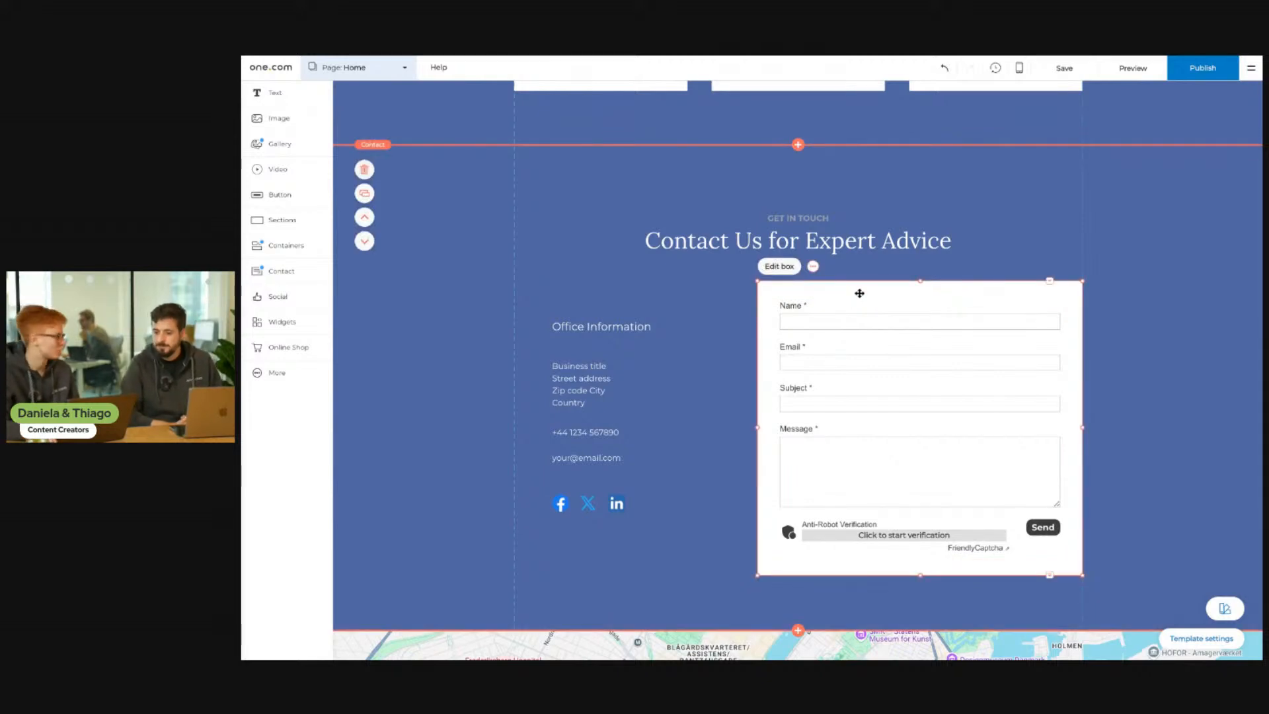
key(Delete)
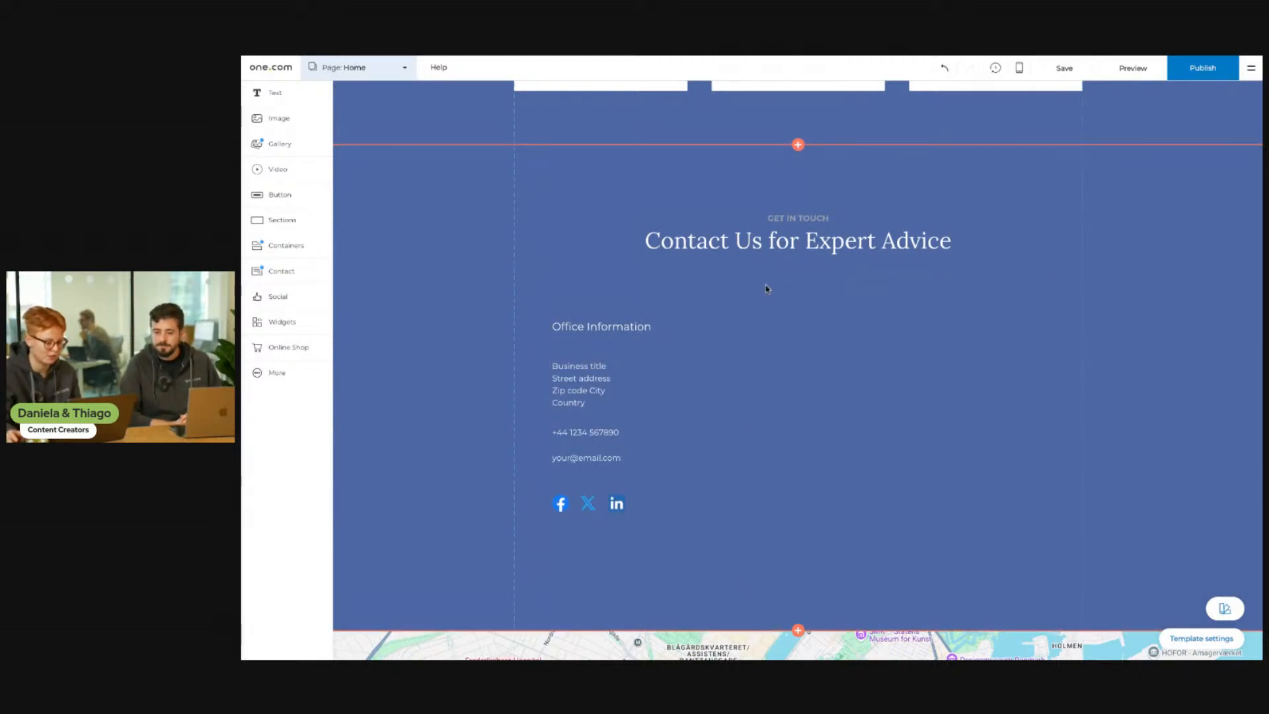
- Try to insert a new contact form, cancel its email address setup, and undo the deletion of the original form box
click(272, 270)
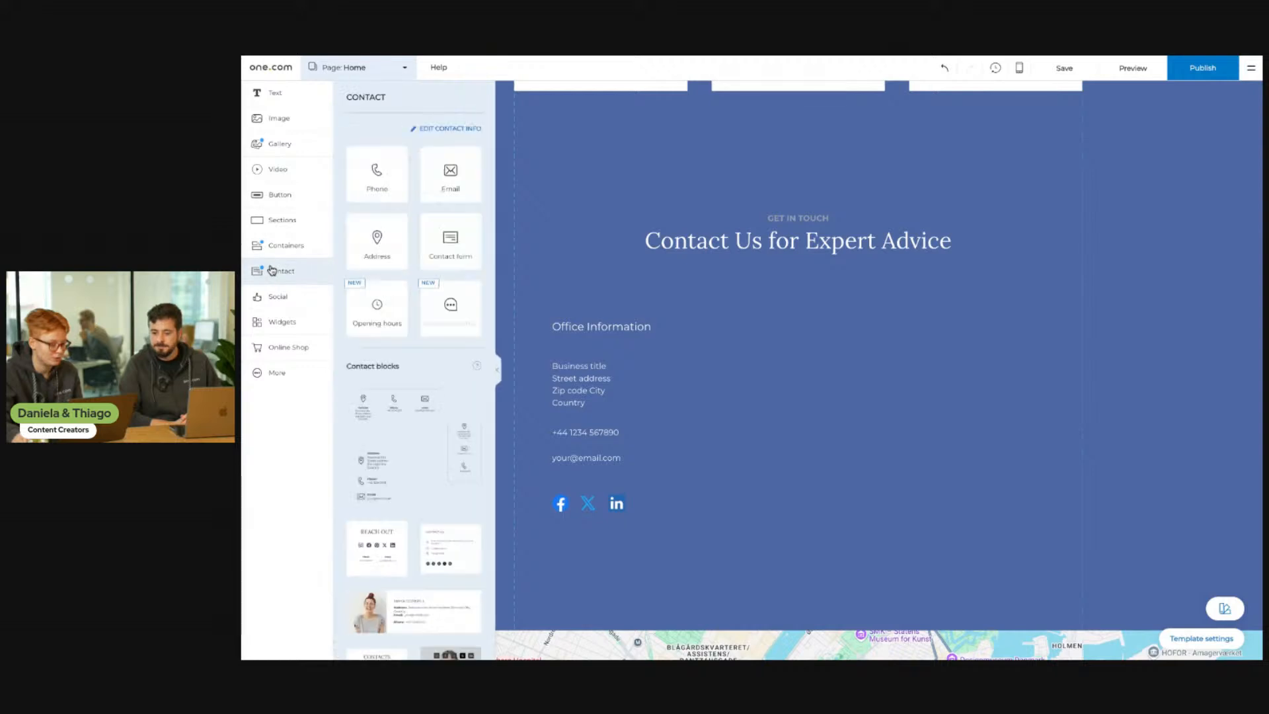
click(450, 247)
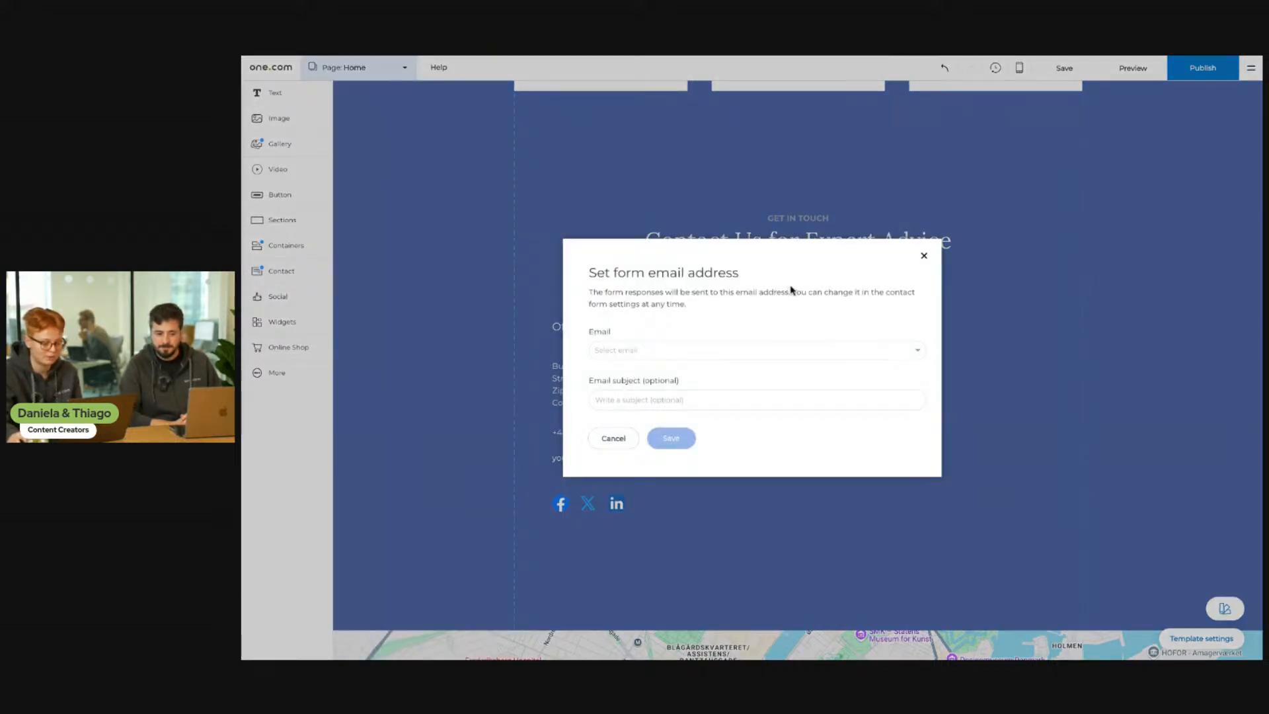
click(640, 357)
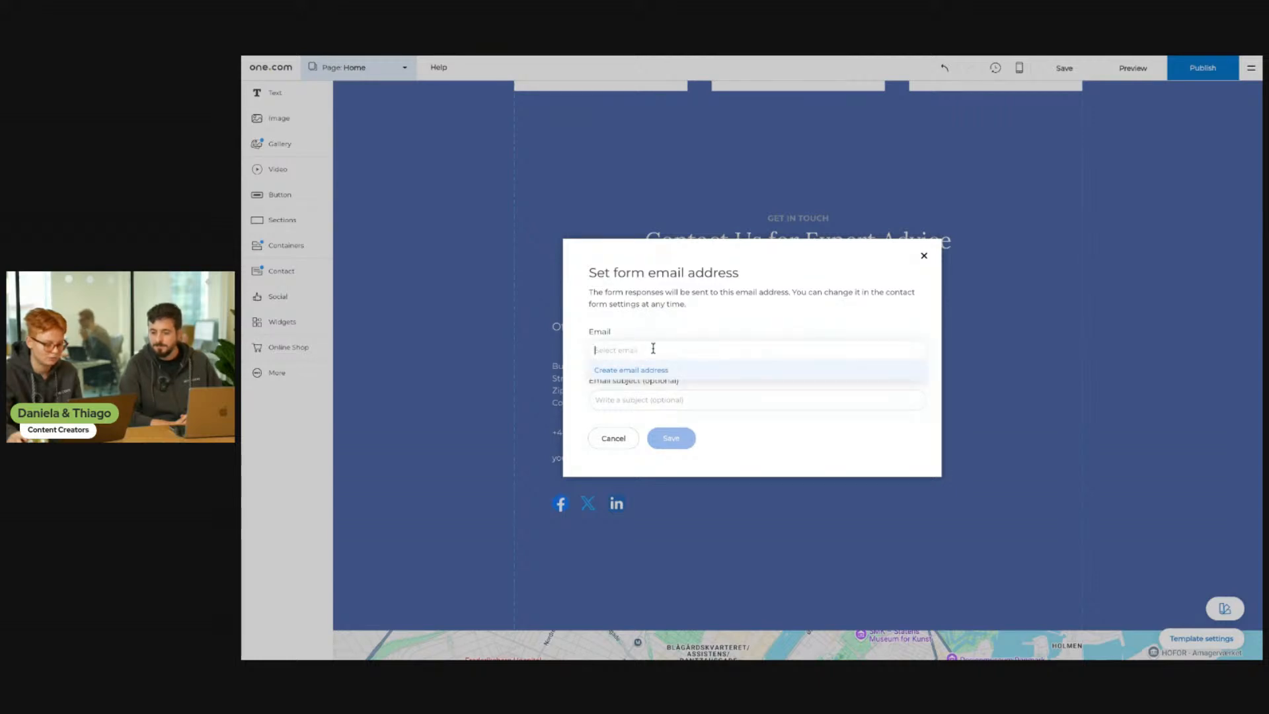
click(927, 254)
click(924, 257)
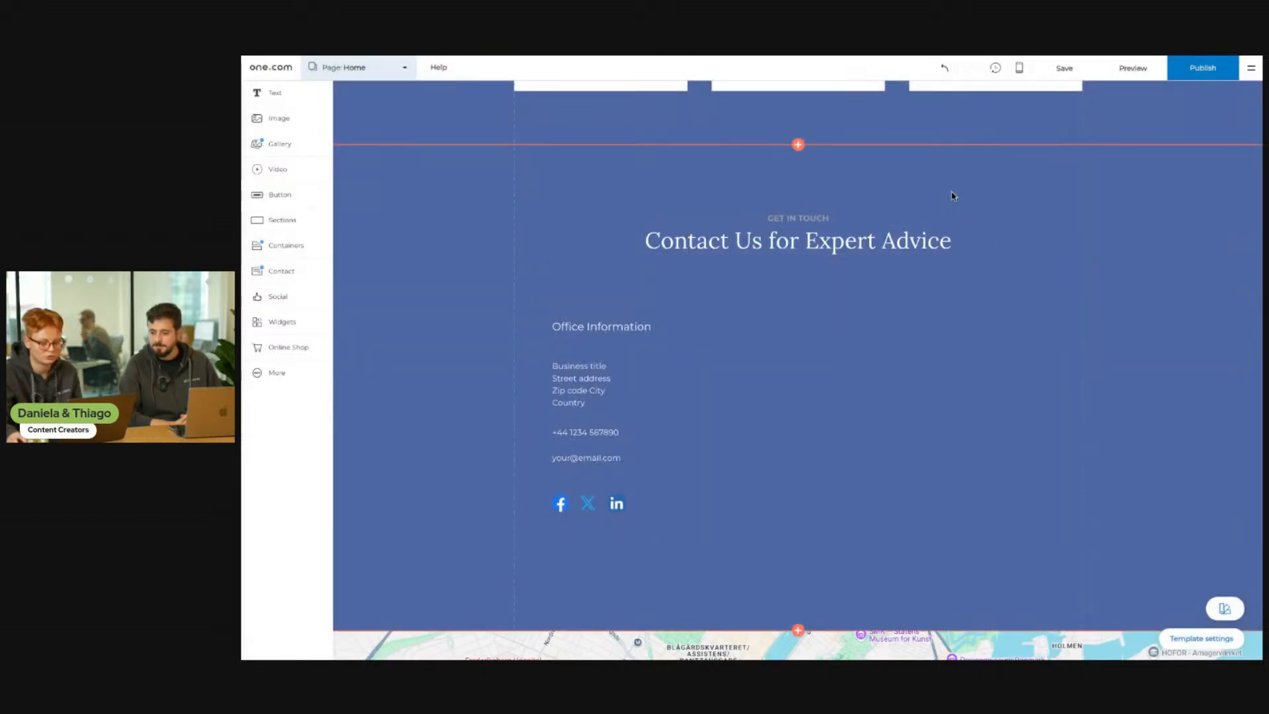
click(943, 70)
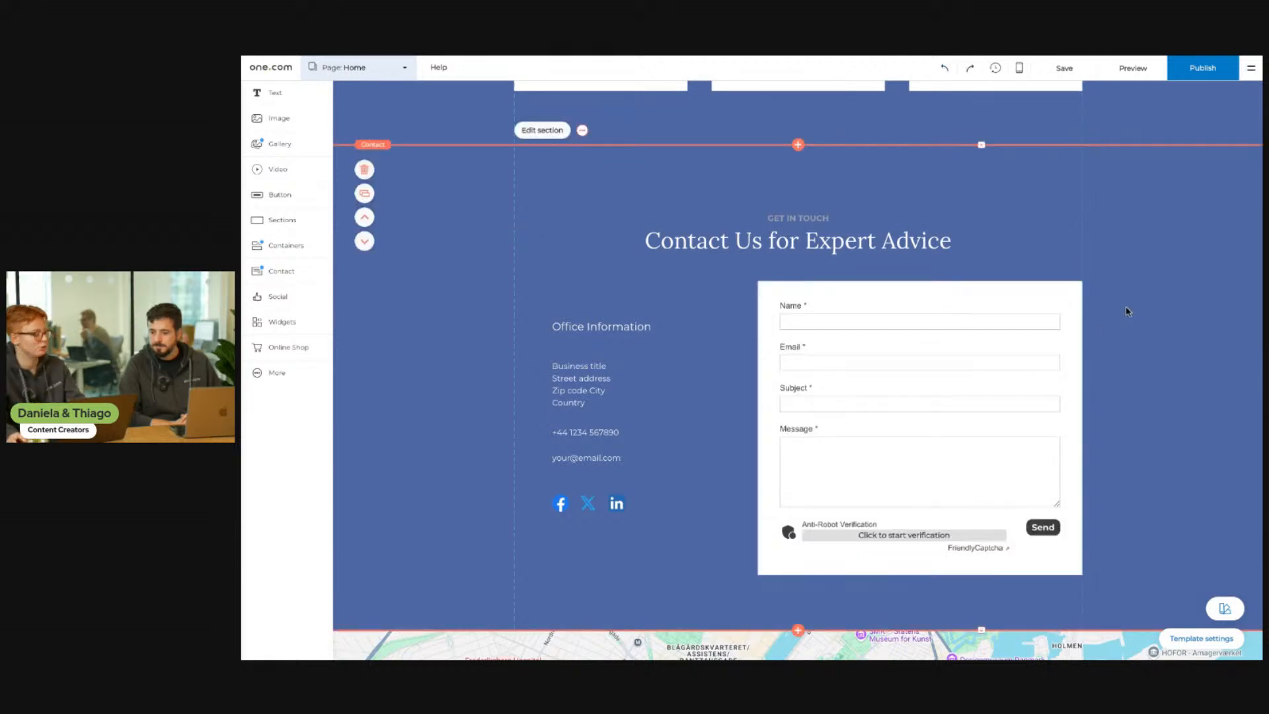
- Set the contact form box's fill colour to the blue theme colour and close the box settings
click(1071, 293)
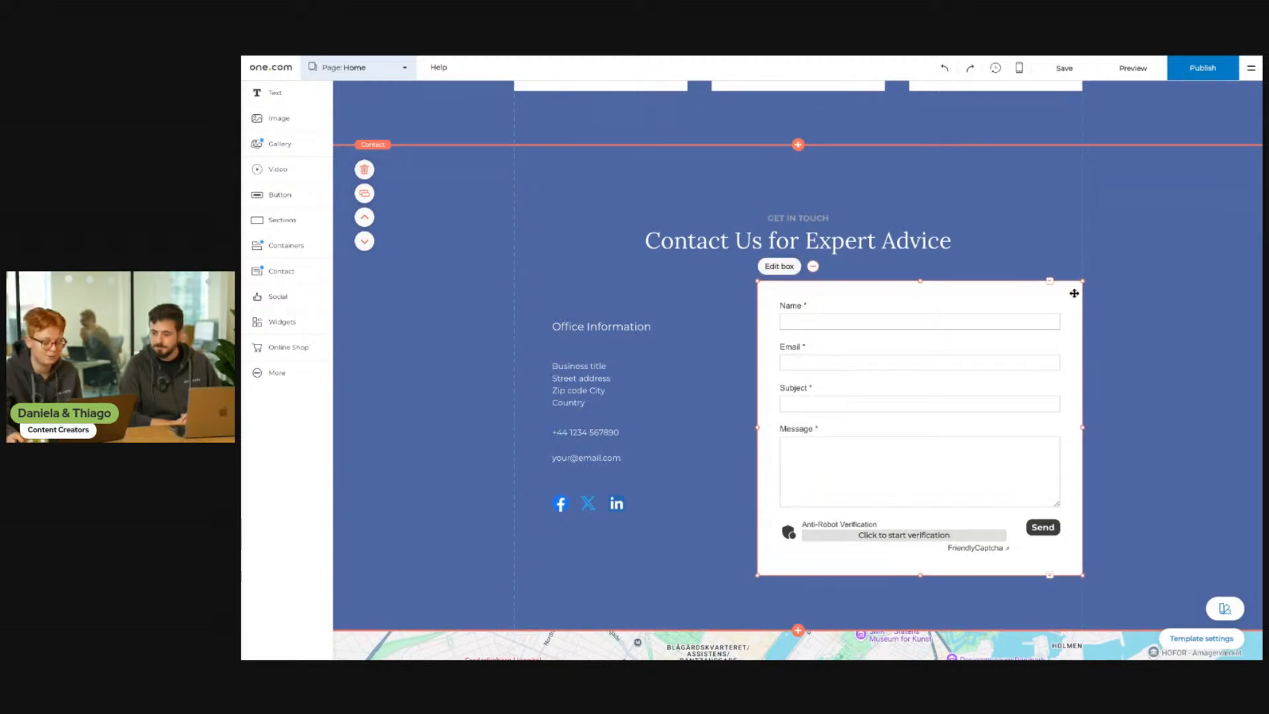
click(780, 267)
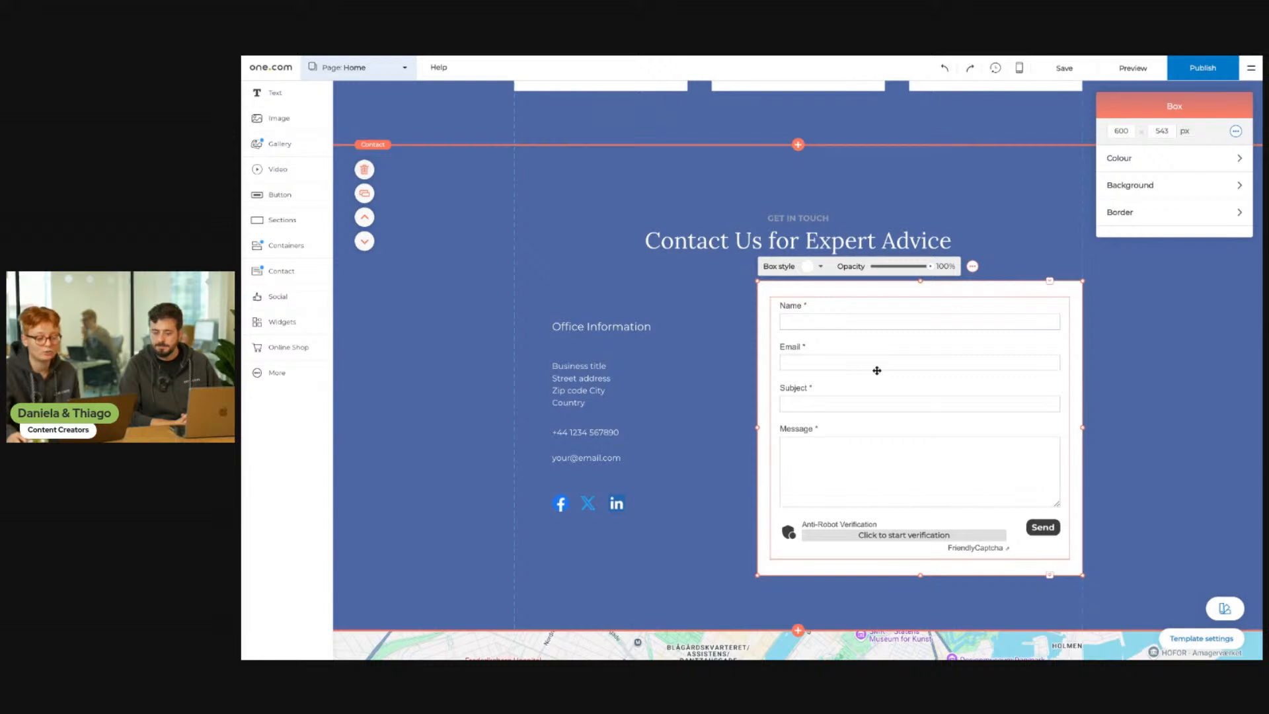
click(1120, 159)
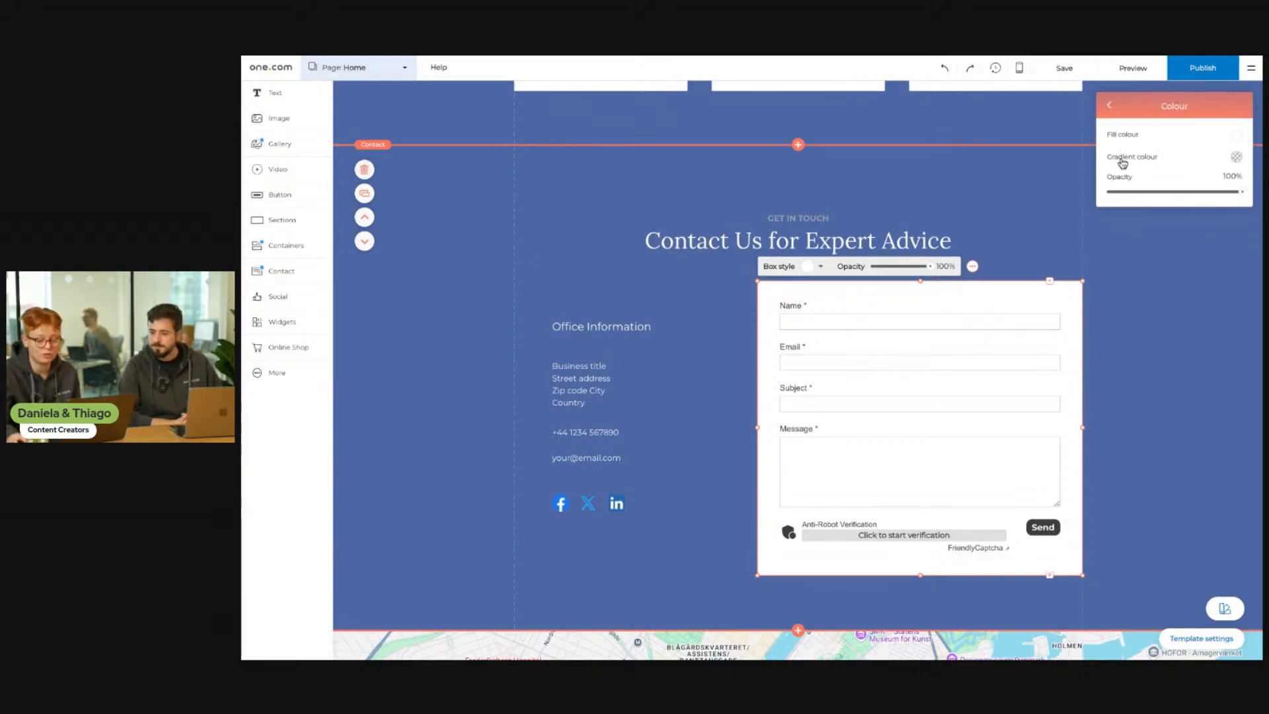
click(1234, 141)
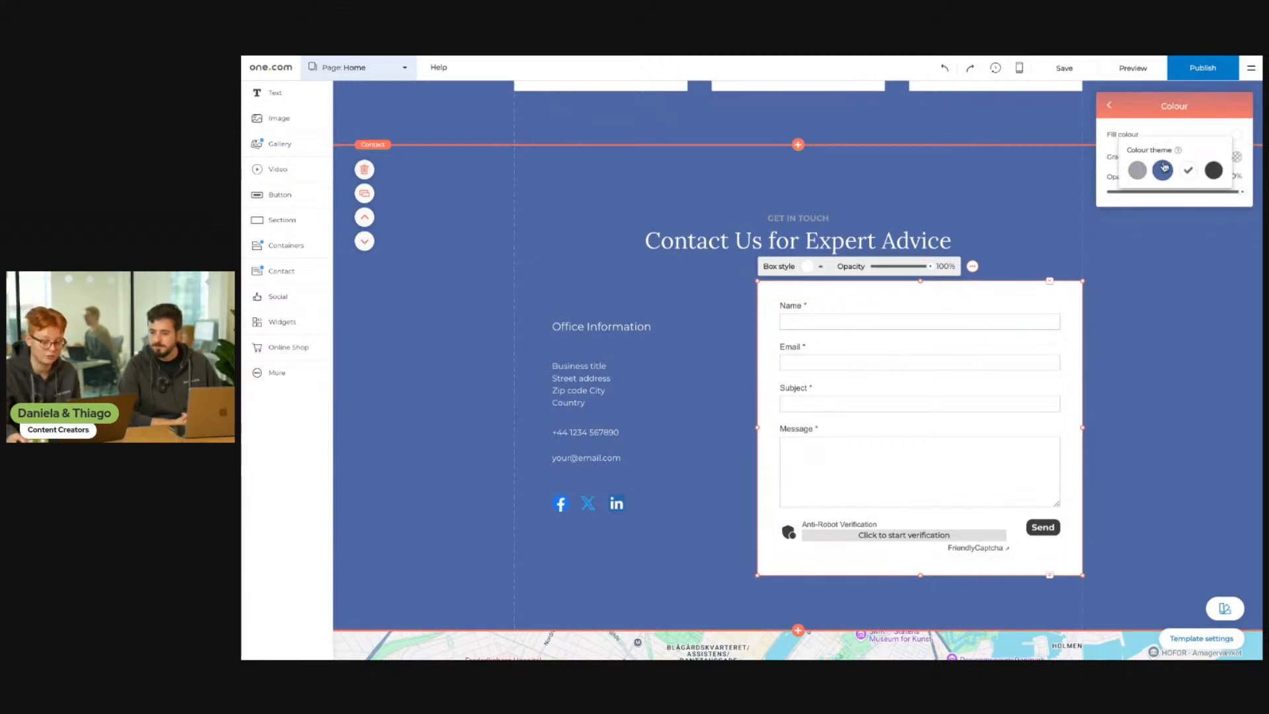
click(1163, 171)
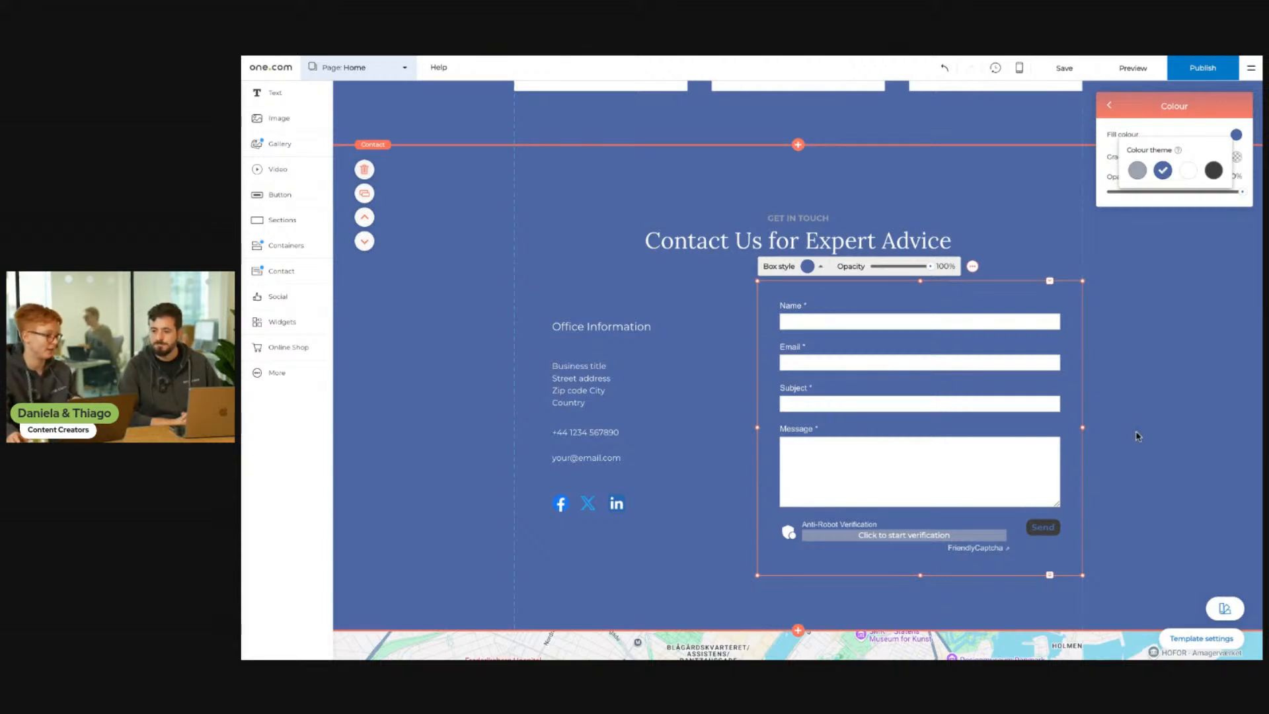
click(1152, 328)
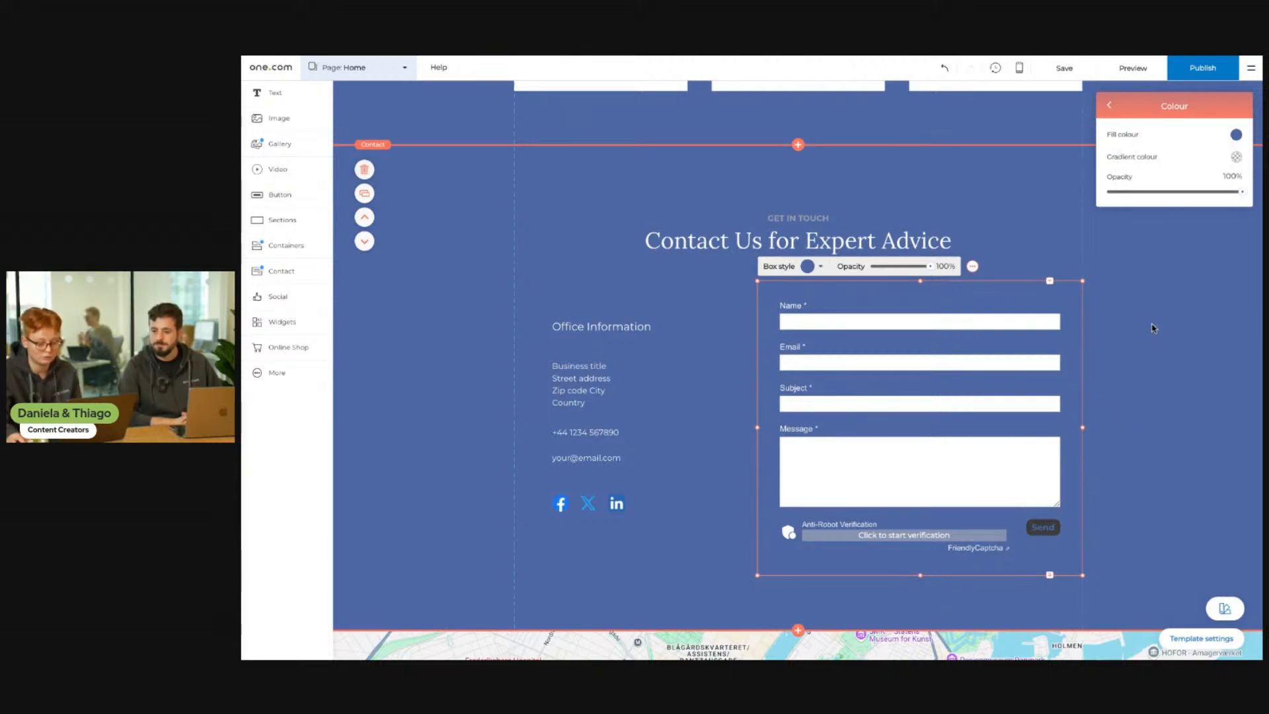
click(1110, 107)
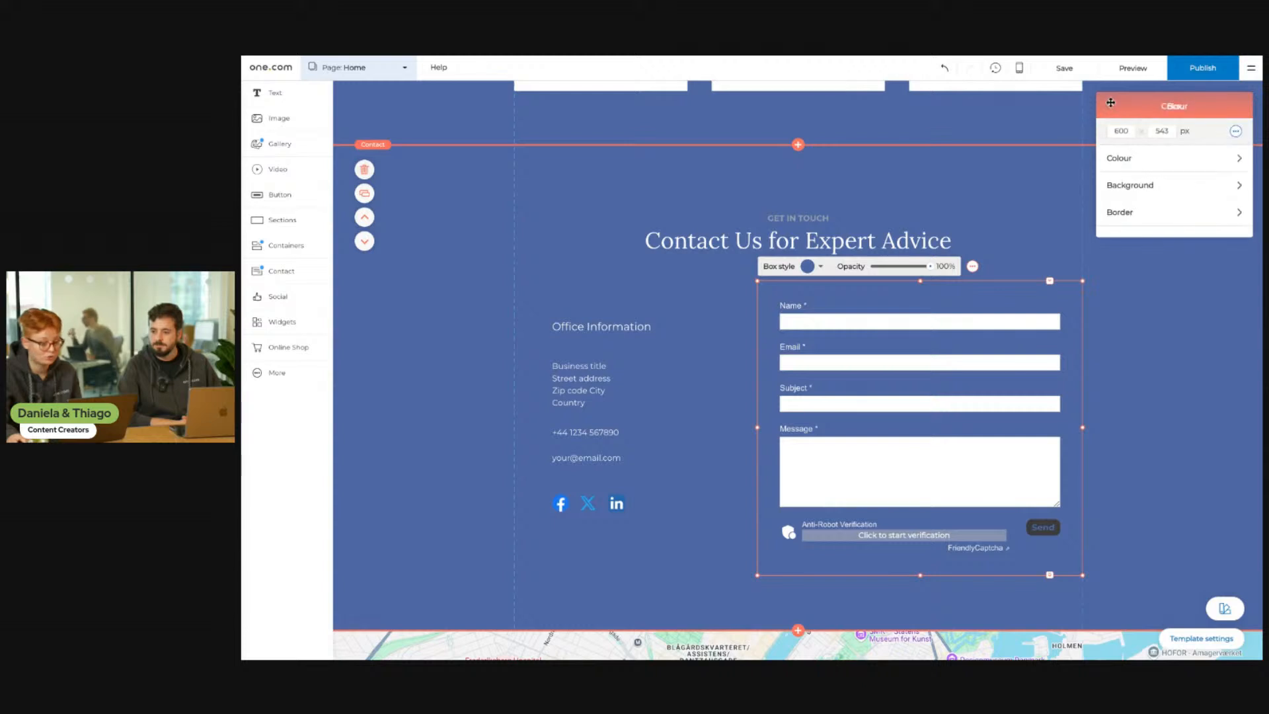
click(1185, 325)
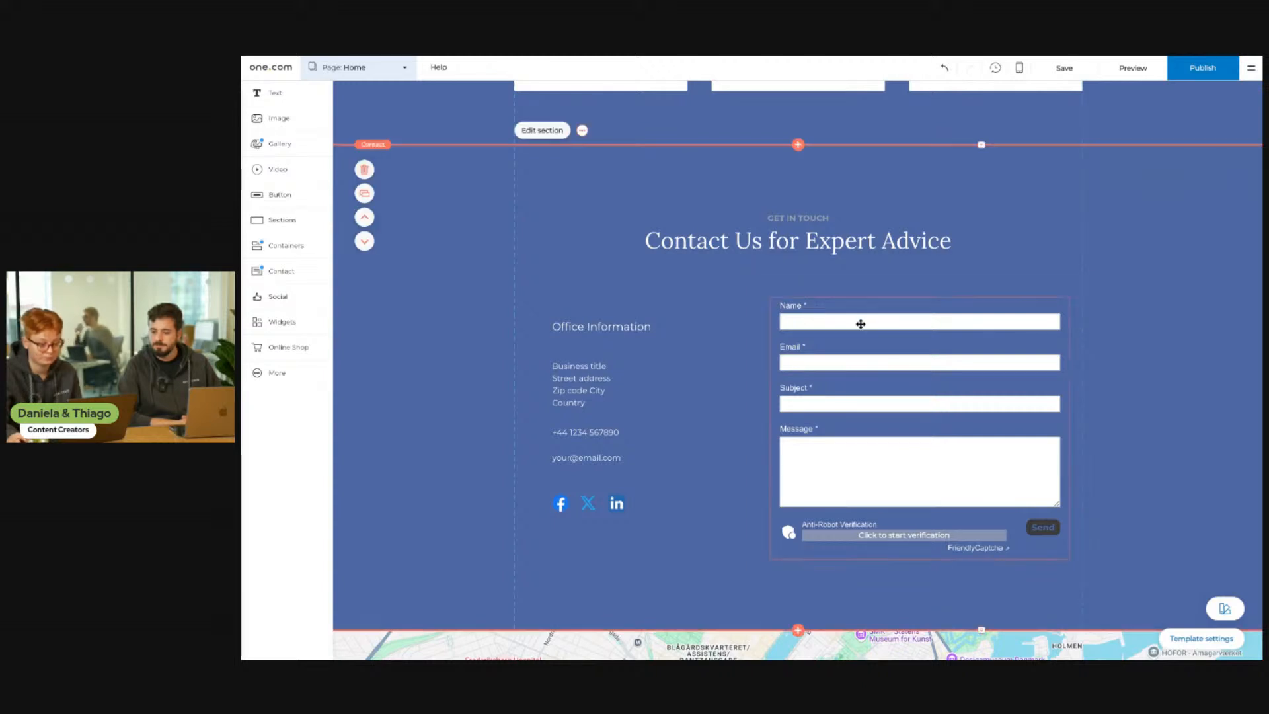
- Add a Phone field between Name and Email in the contact form and save the form fields
click(859, 323)
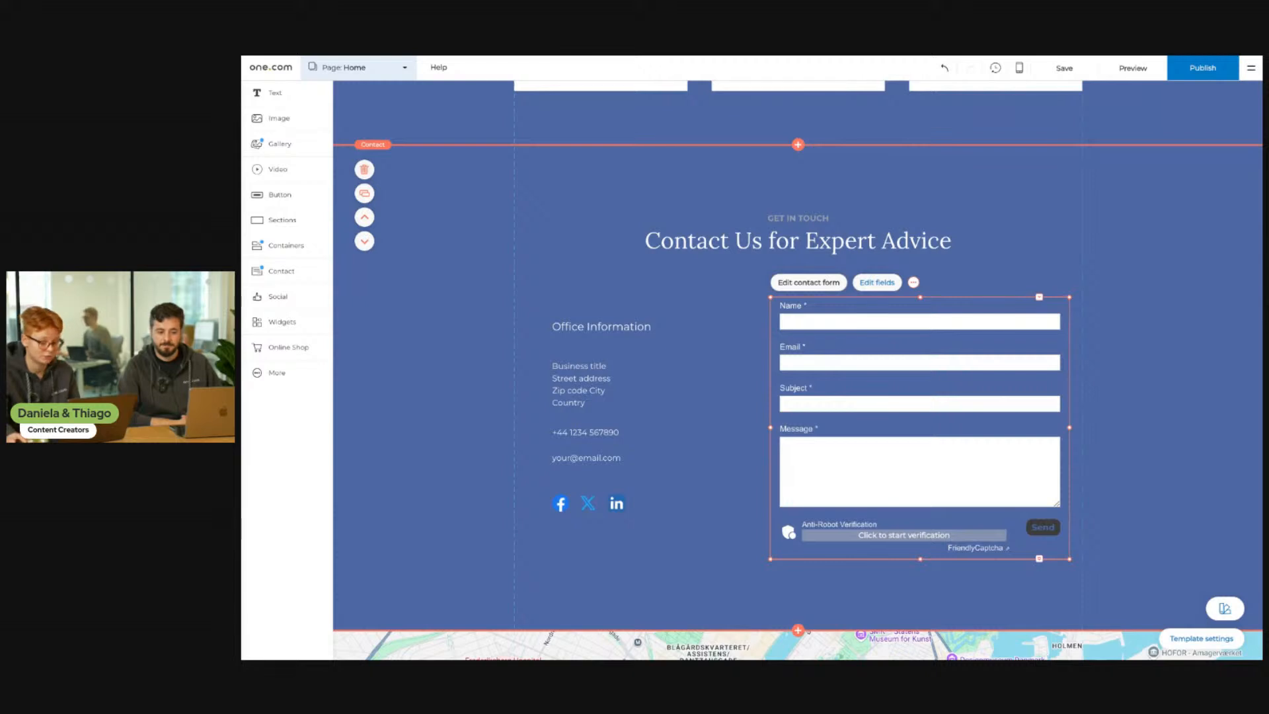
click(873, 283)
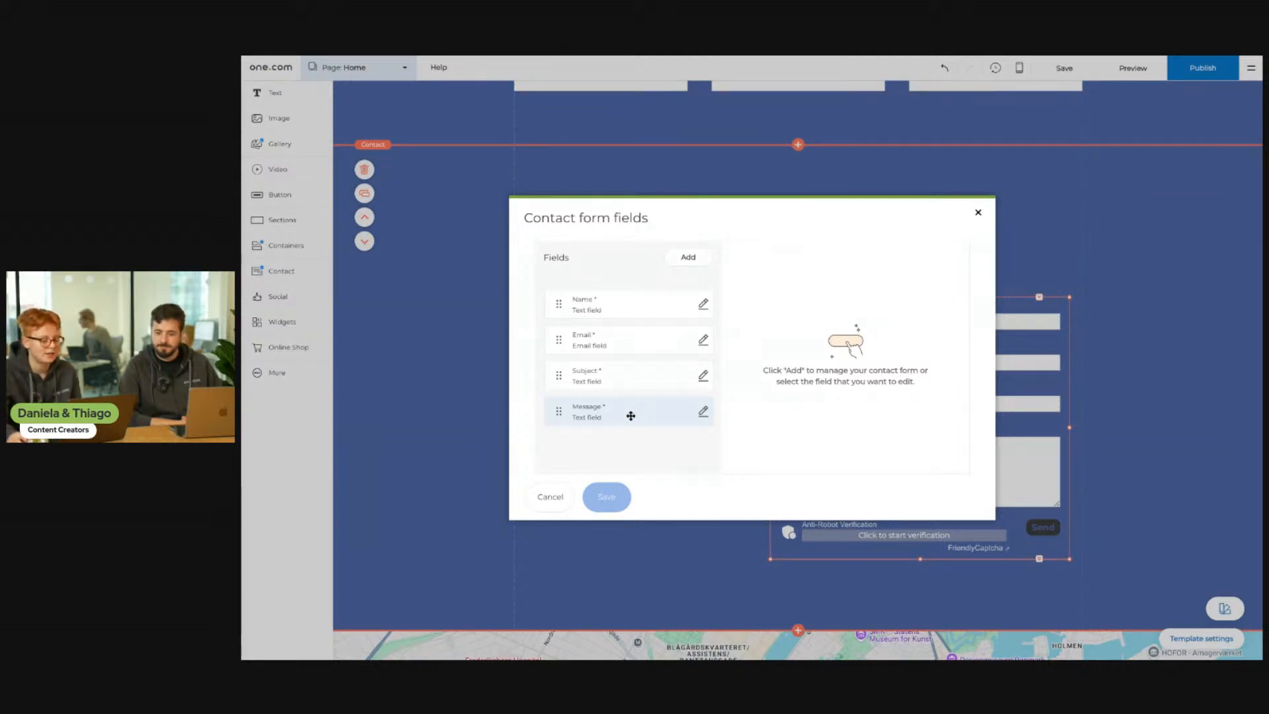
click(687, 258)
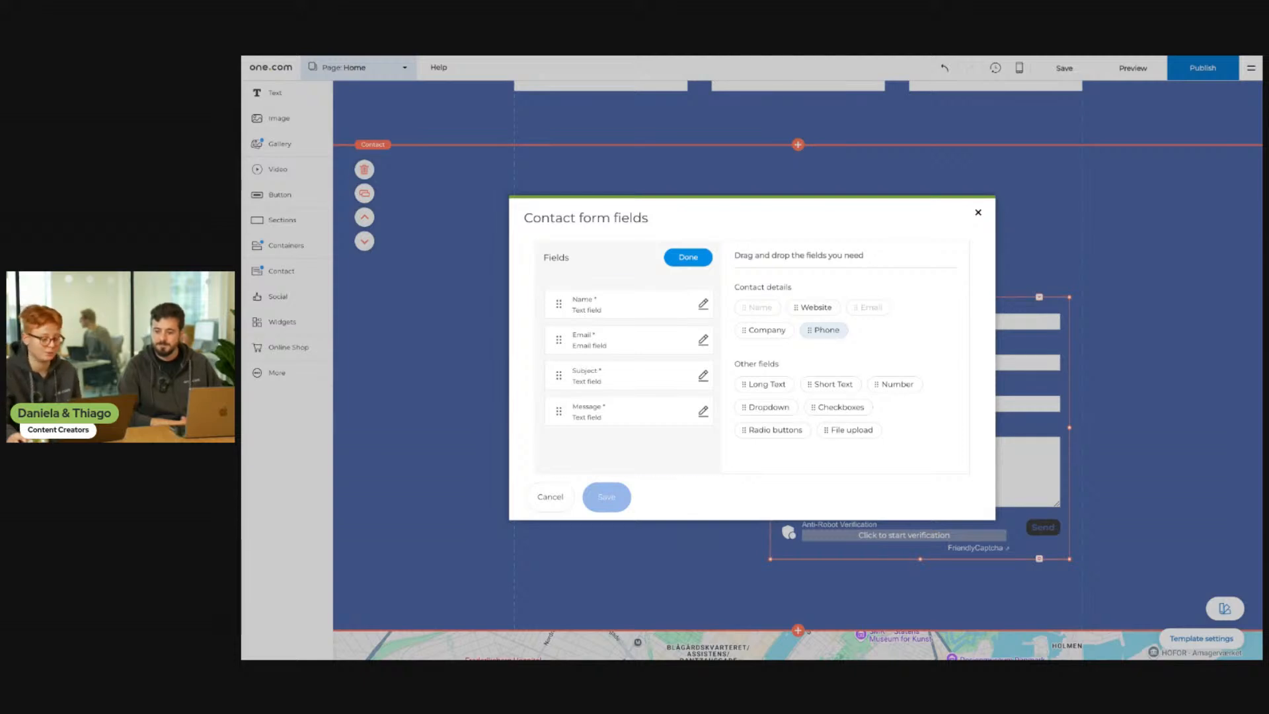
drag(823, 330, 639, 350)
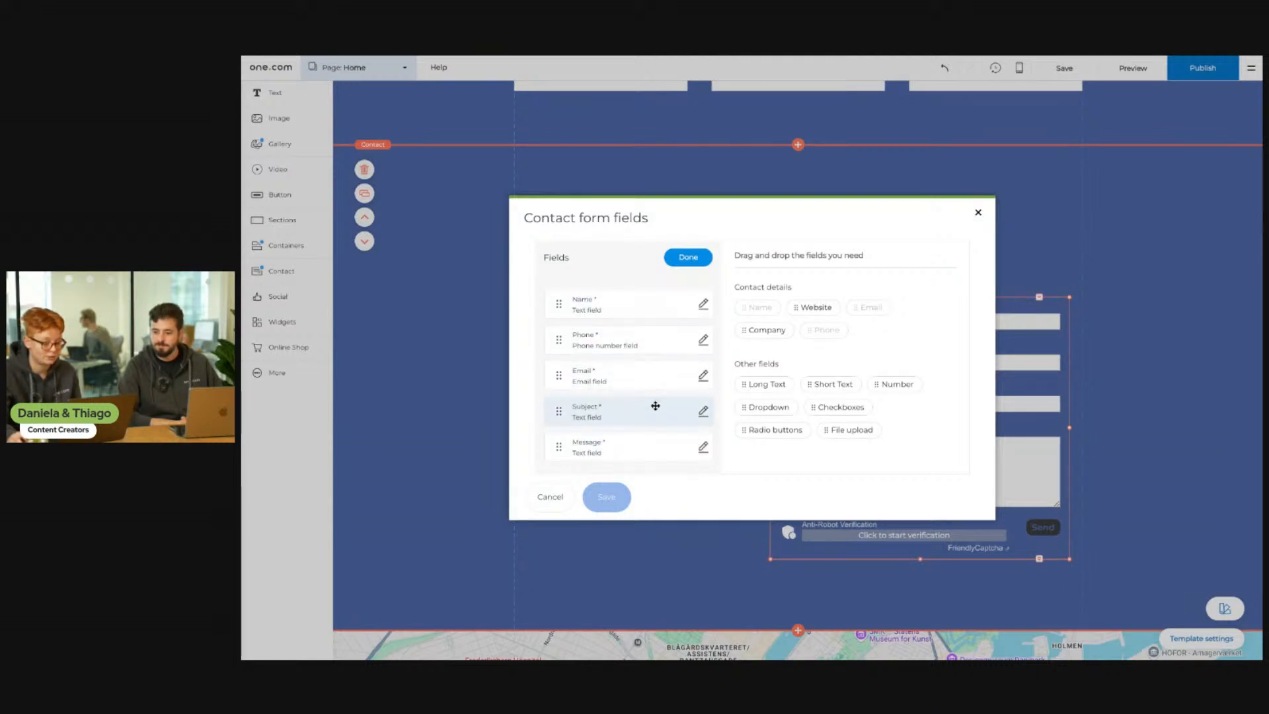
click(687, 257)
click(605, 498)
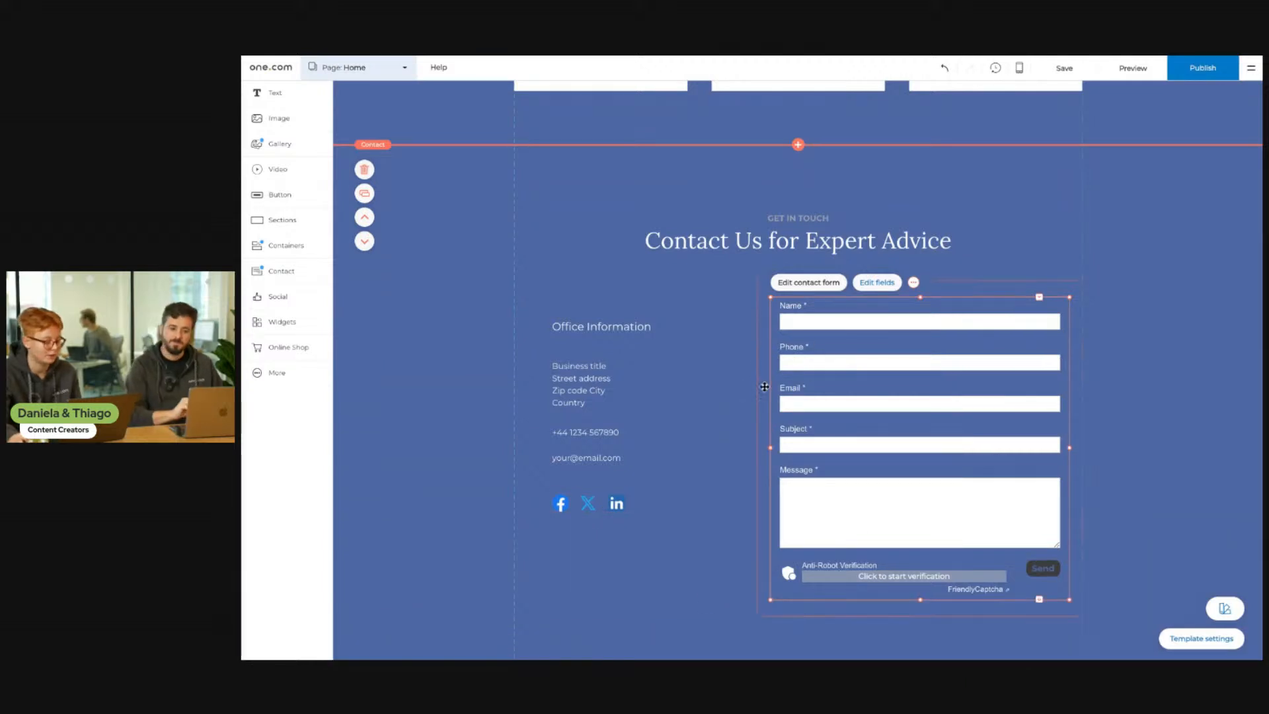
- Insert a blank section between "Innovative Accounting Solutions" and "Meet Our Expert Accounting Team", and make it slightly taller
scroll(746, 468, down, 1)
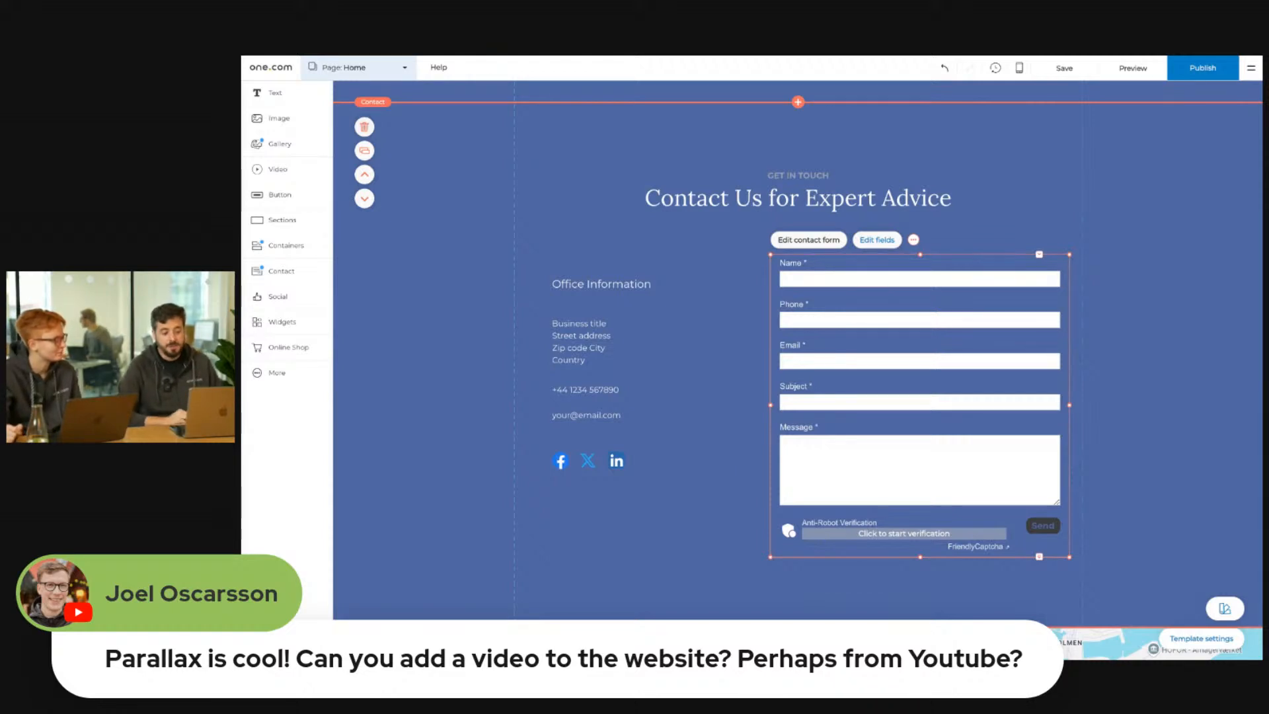
scroll(797, 350, down, 3)
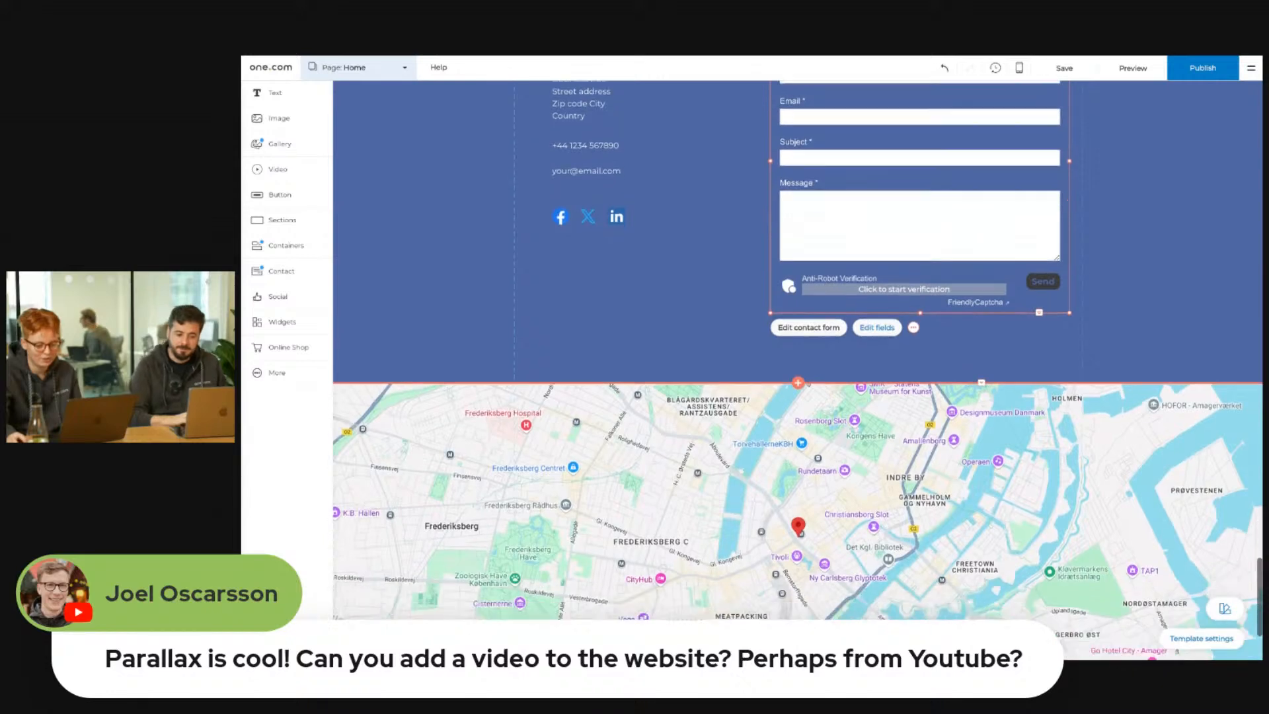
scroll(1125, 341, up, 4)
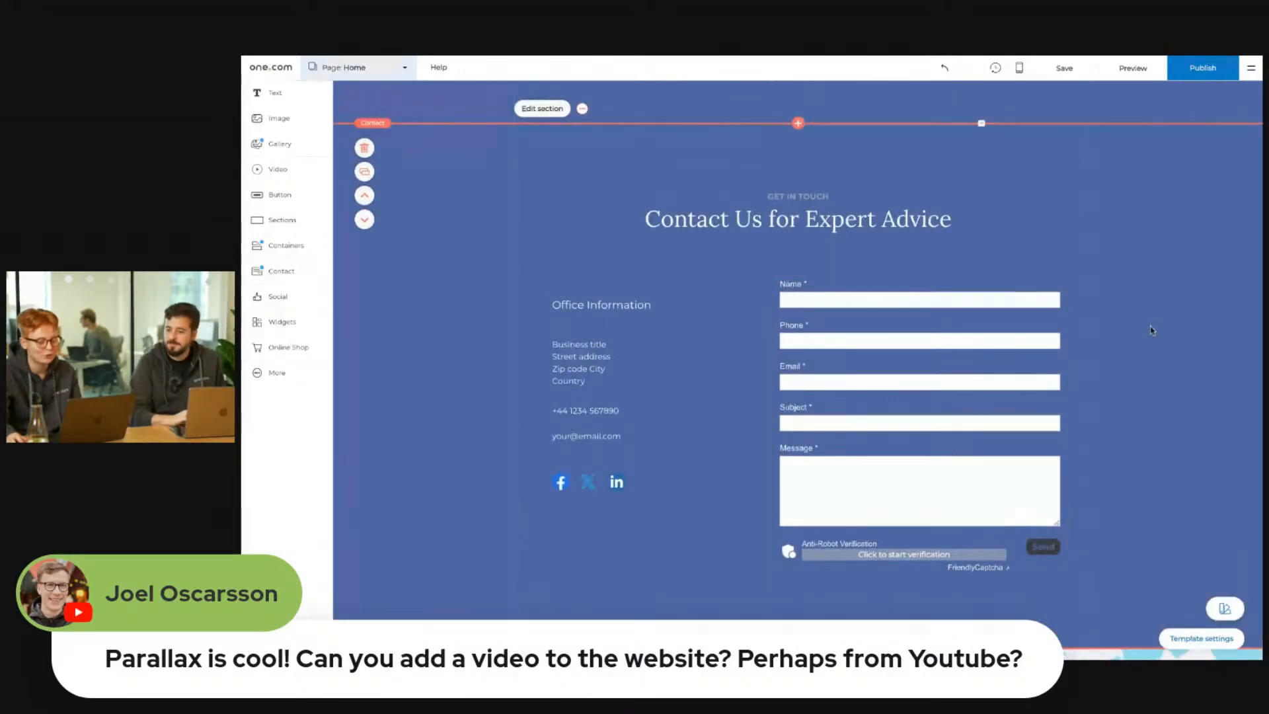
scroll(1136, 342, down, 3)
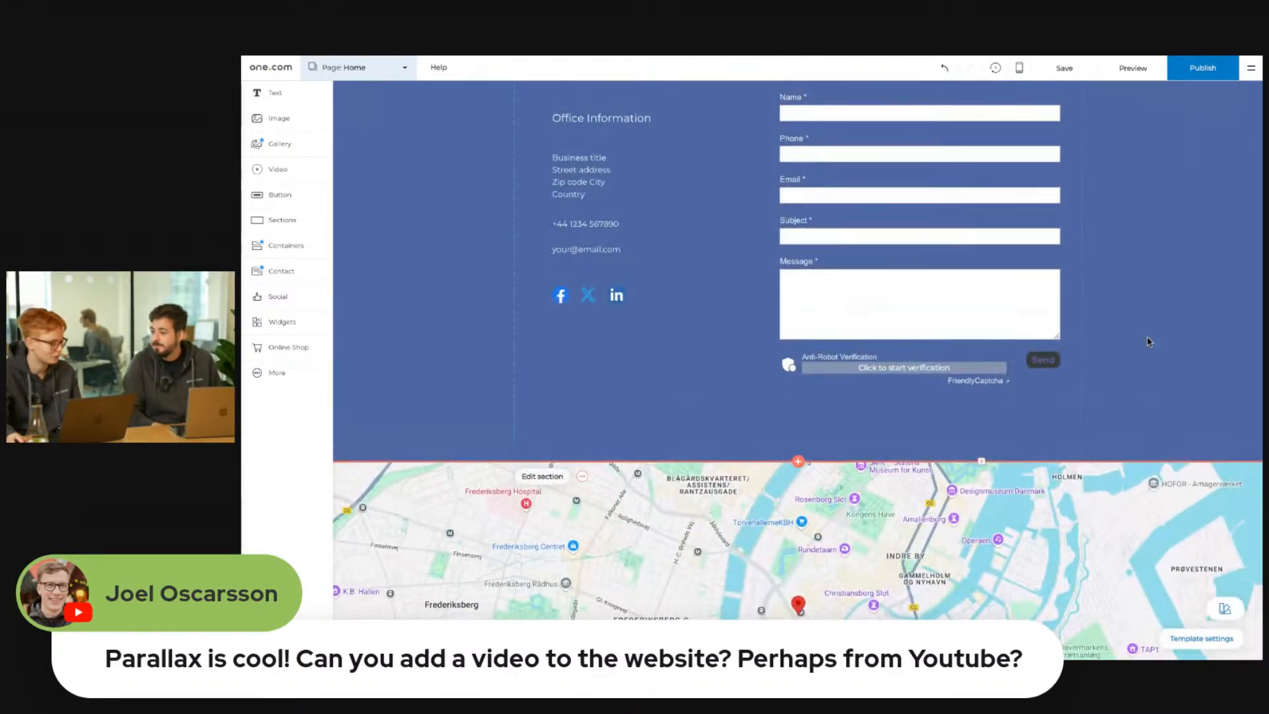
scroll(1148, 340, up, 10)
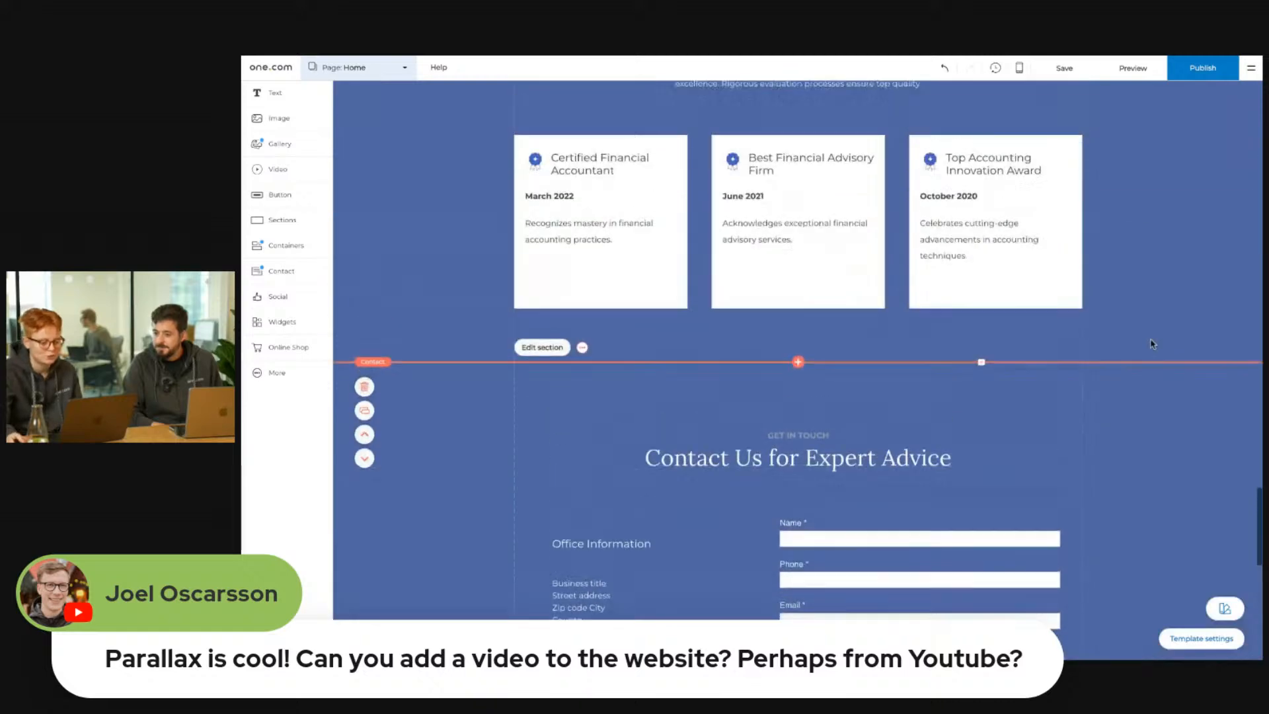
scroll(1148, 346, up, 4)
scroll(800, 360, down, 1)
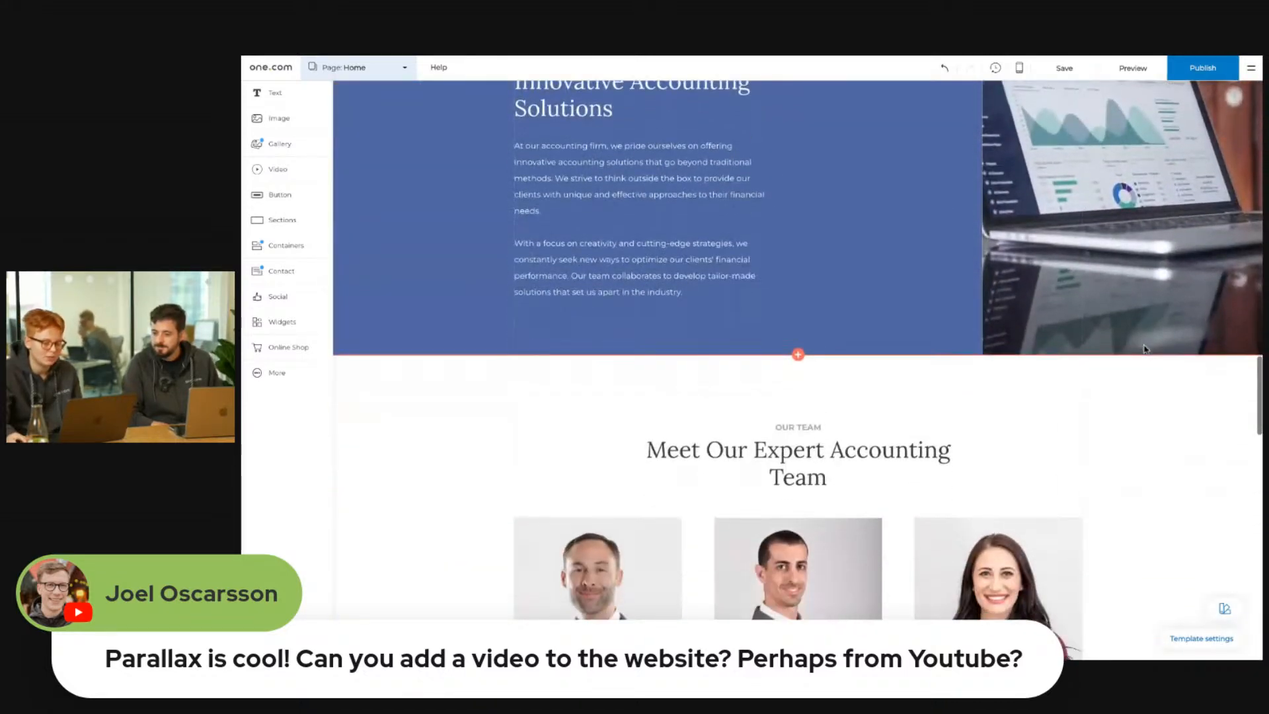
click(799, 354)
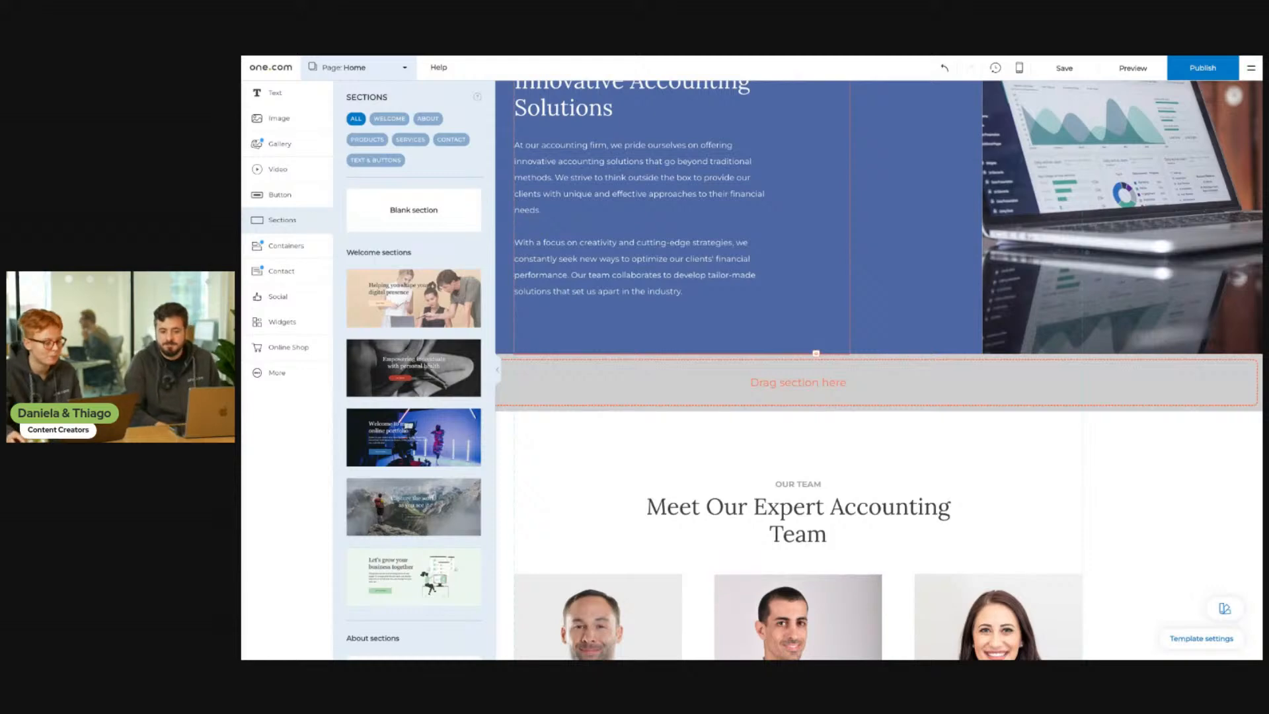
drag(383, 208, 637, 368)
scroll(726, 473, down, 1)
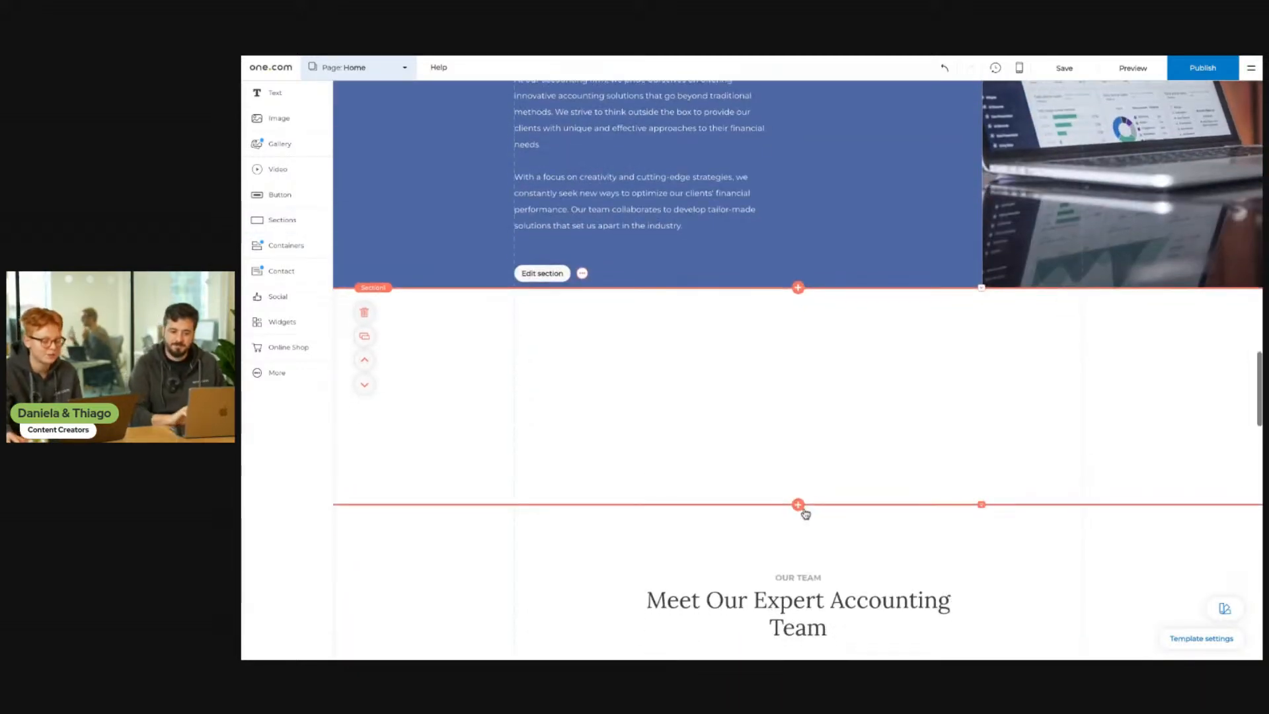
drag(865, 520, 866, 528)
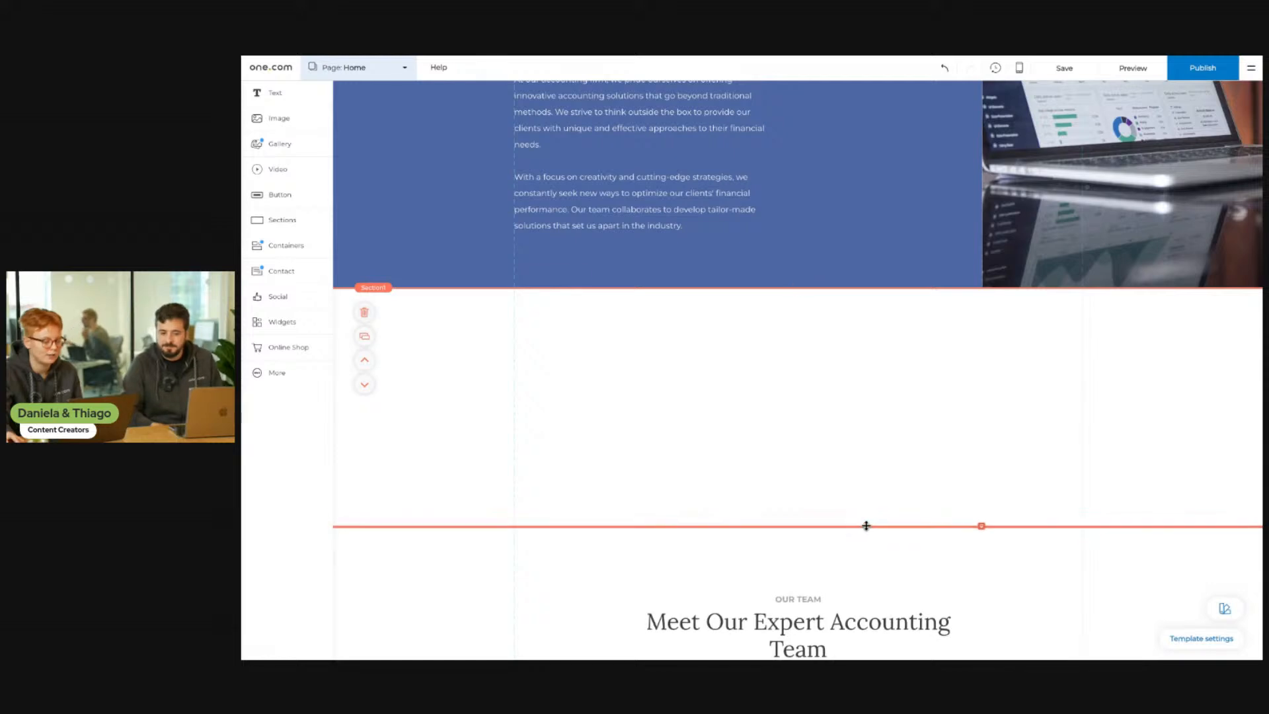
click(285, 173)
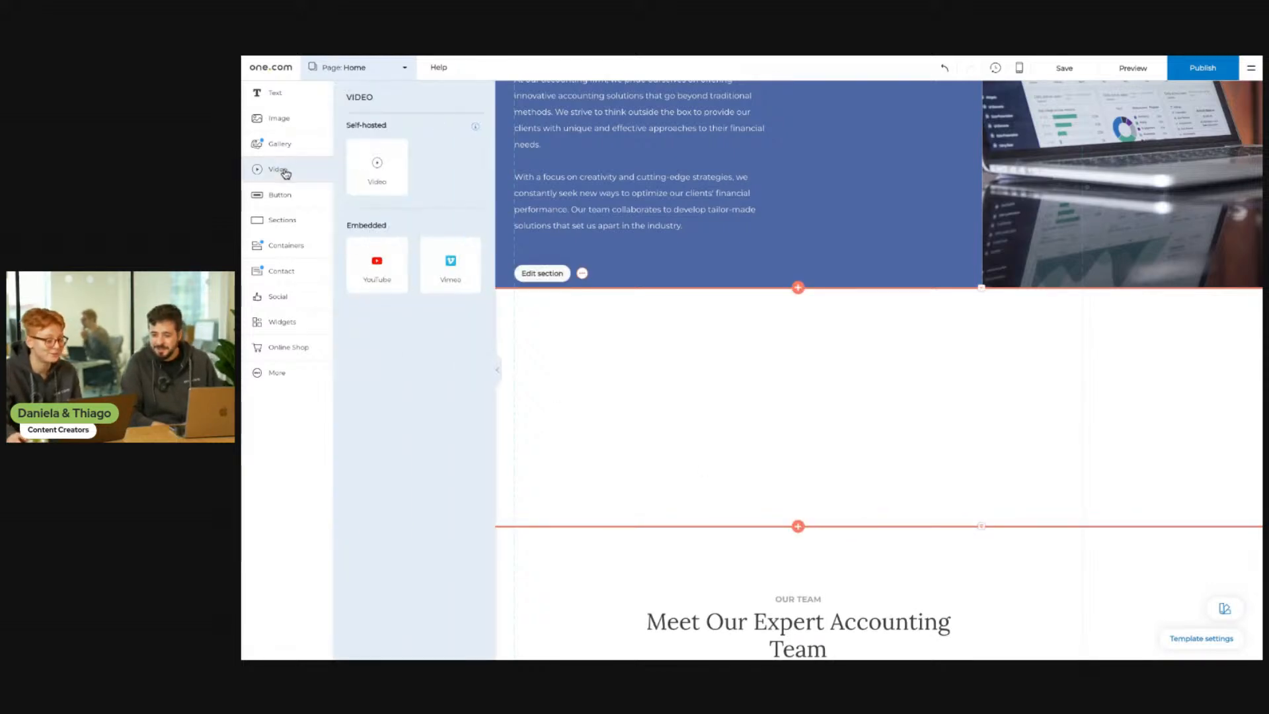
click(381, 268)
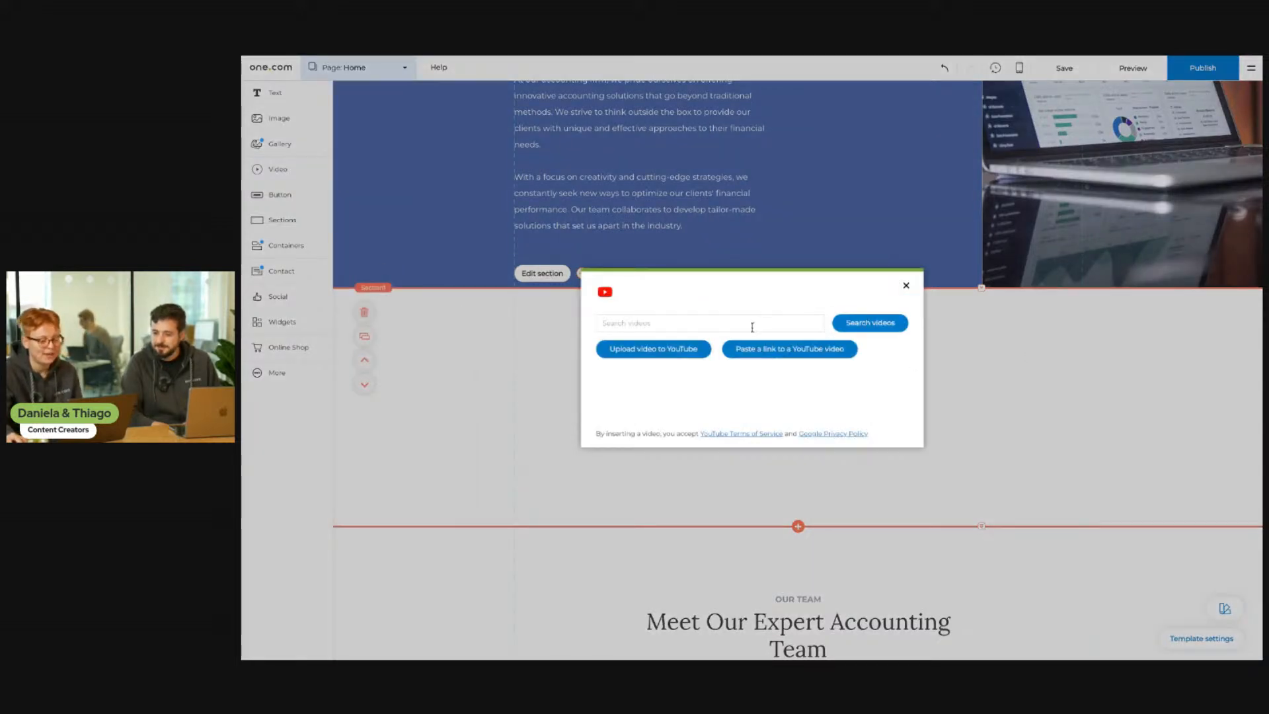
click(791, 350)
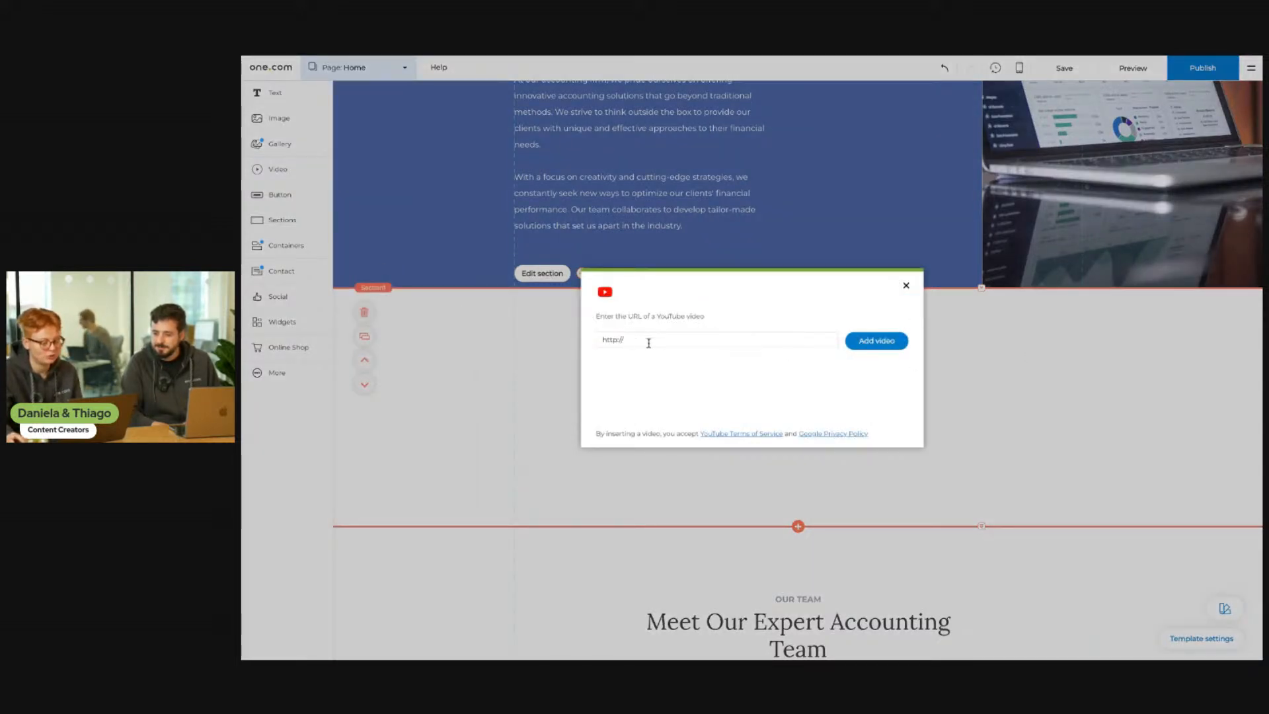
click(906, 291)
- Search YouTube for "one.com" and embed the video "How to create a website with ChatGPT (no coding) | one.com Website Builder tutorial"
click(276, 169)
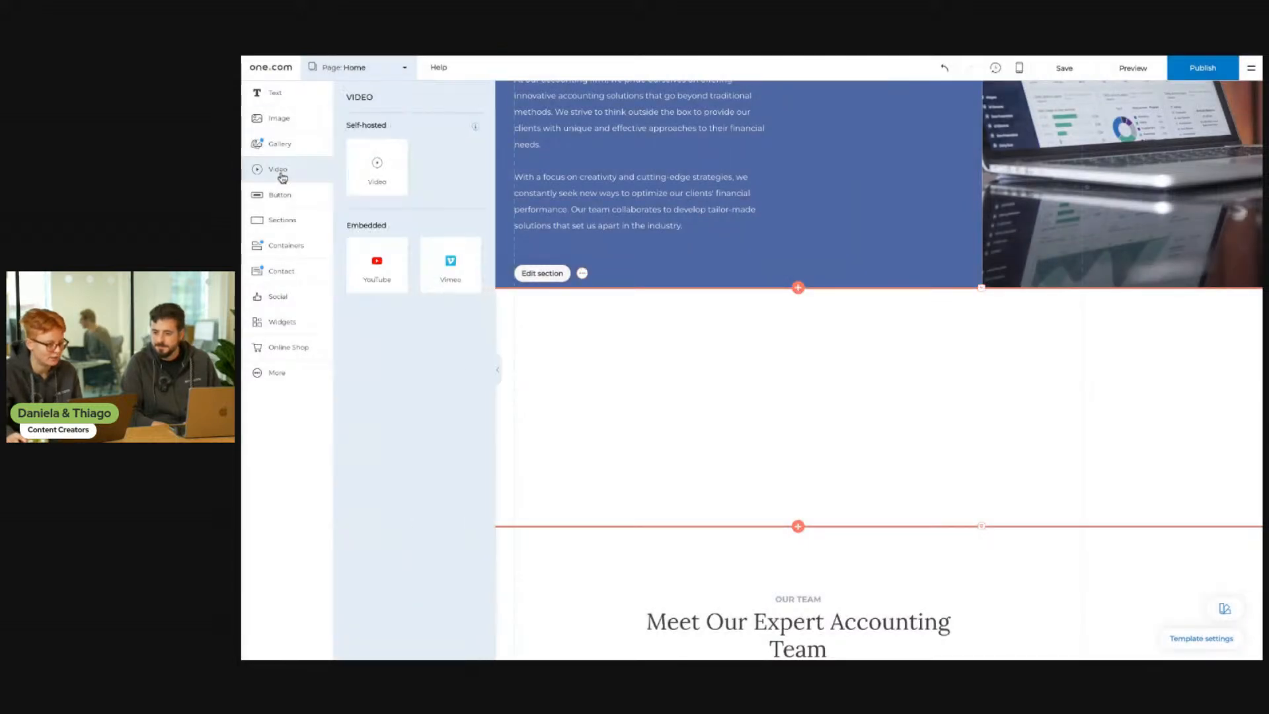
click(375, 260)
click(714, 326)
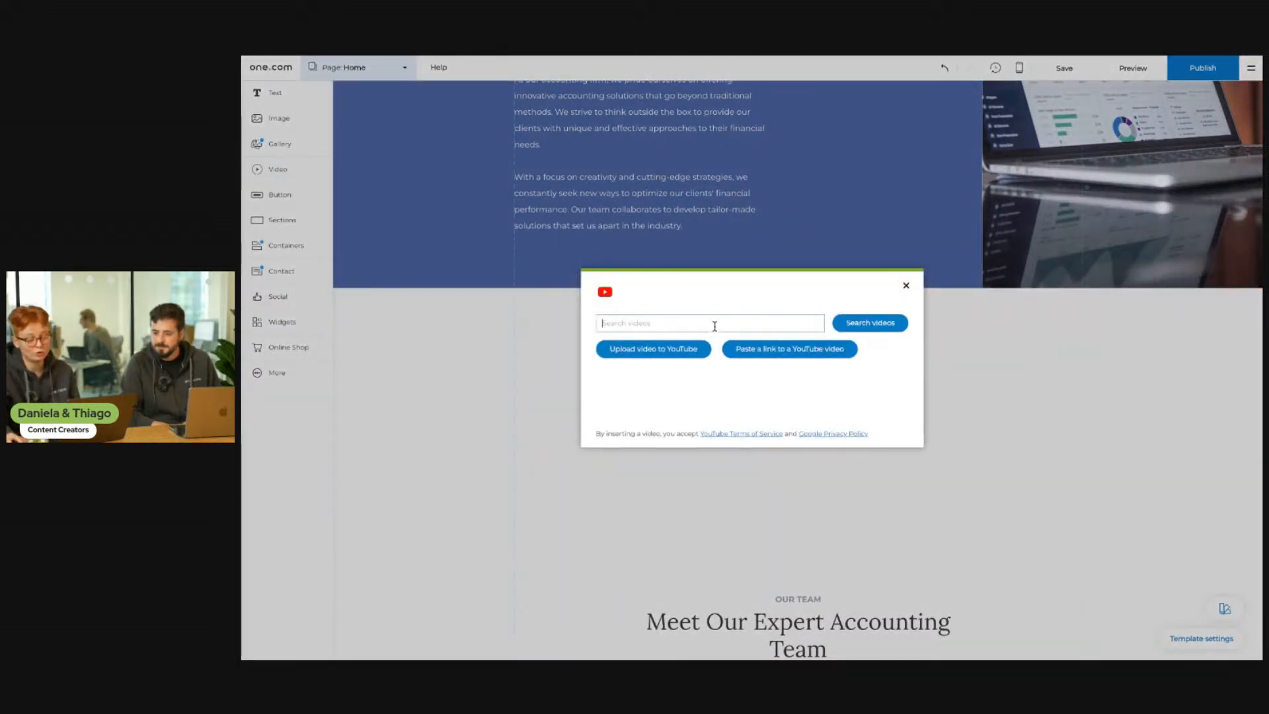
text(one.com)
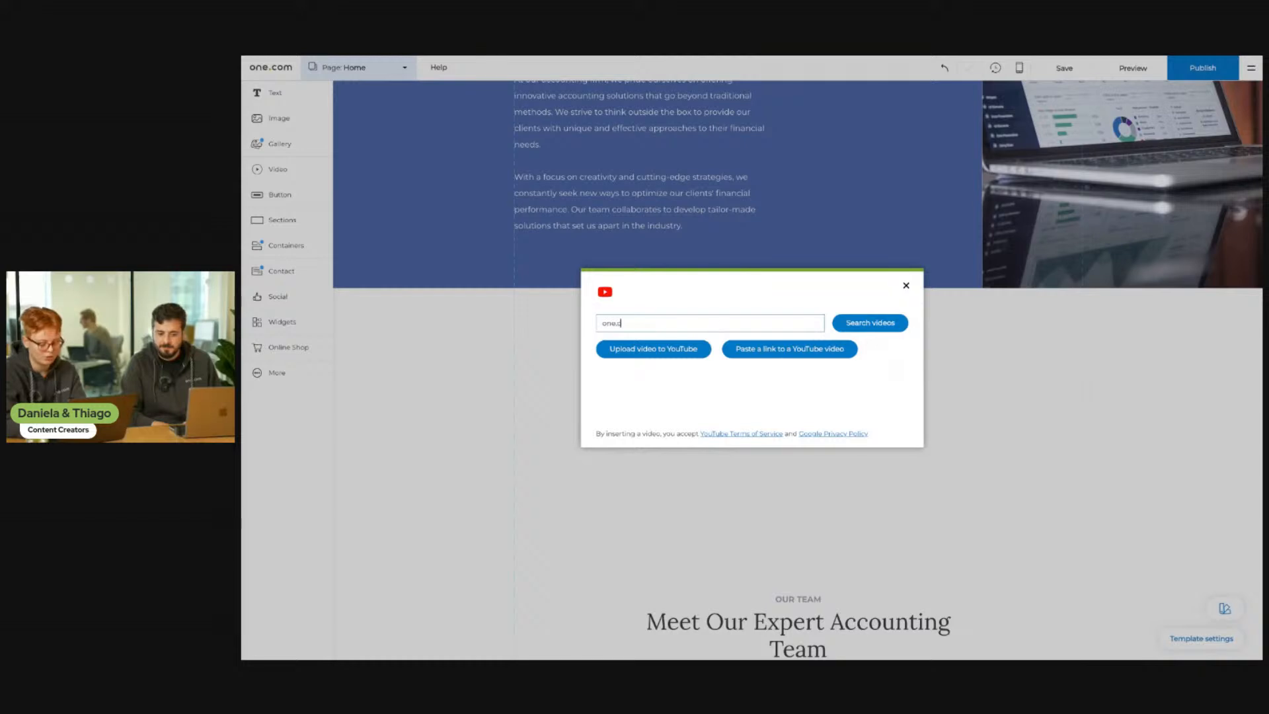
click(857, 325)
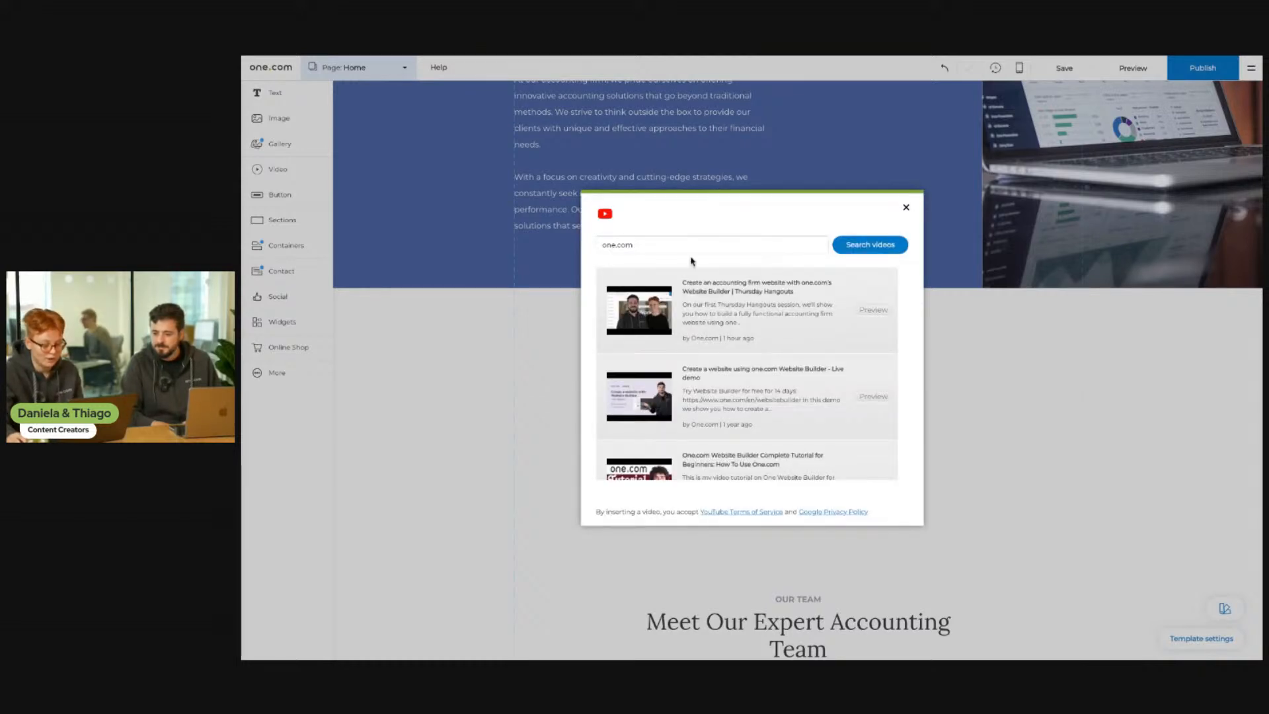
scroll(742, 363, down, 1)
scroll(742, 365, down, 4)
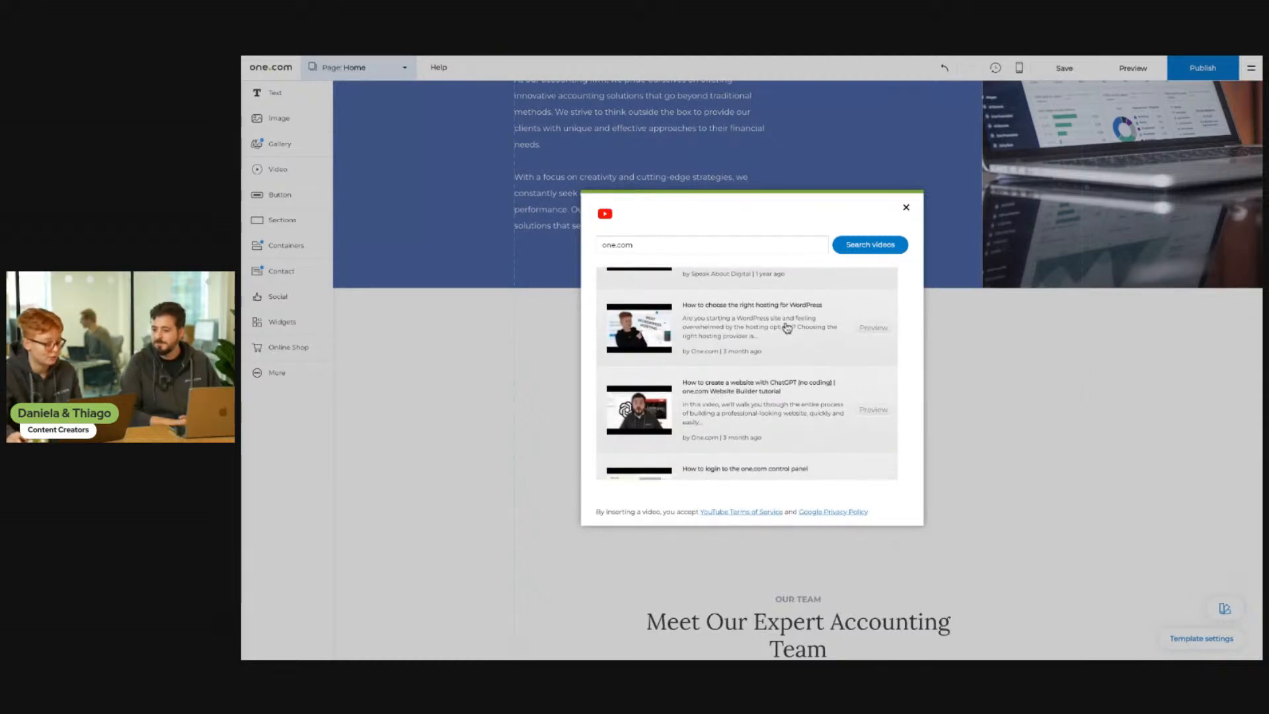
scroll(764, 363, down, 1)
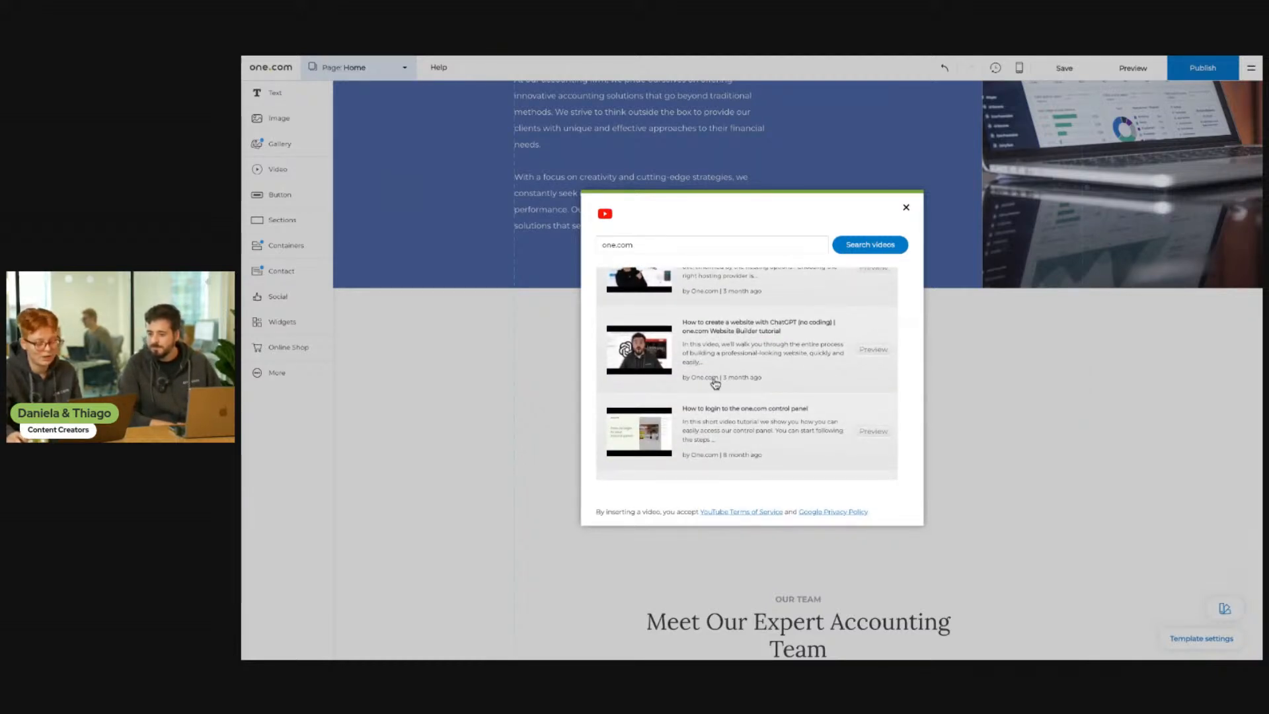
click(722, 348)
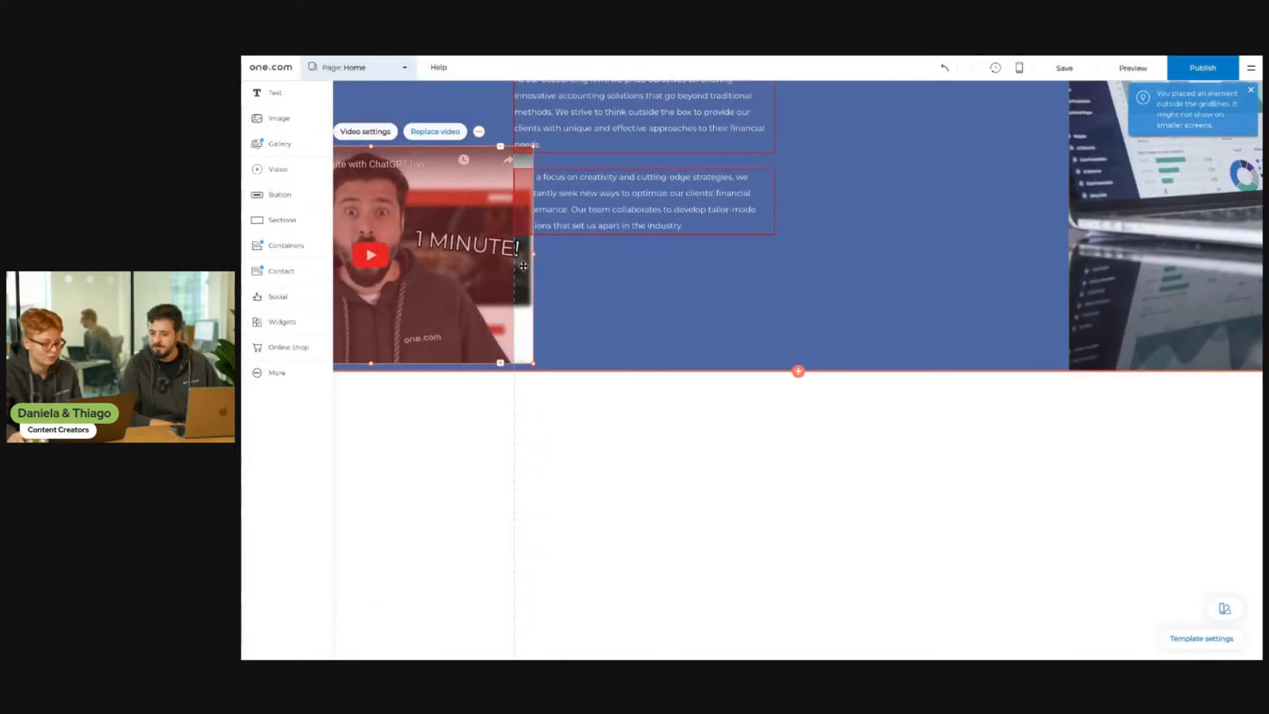
- Move the YouTube video into the right half of the blank section and fine-tune the section height and the video's vertical position
drag(522, 266, 1075, 507)
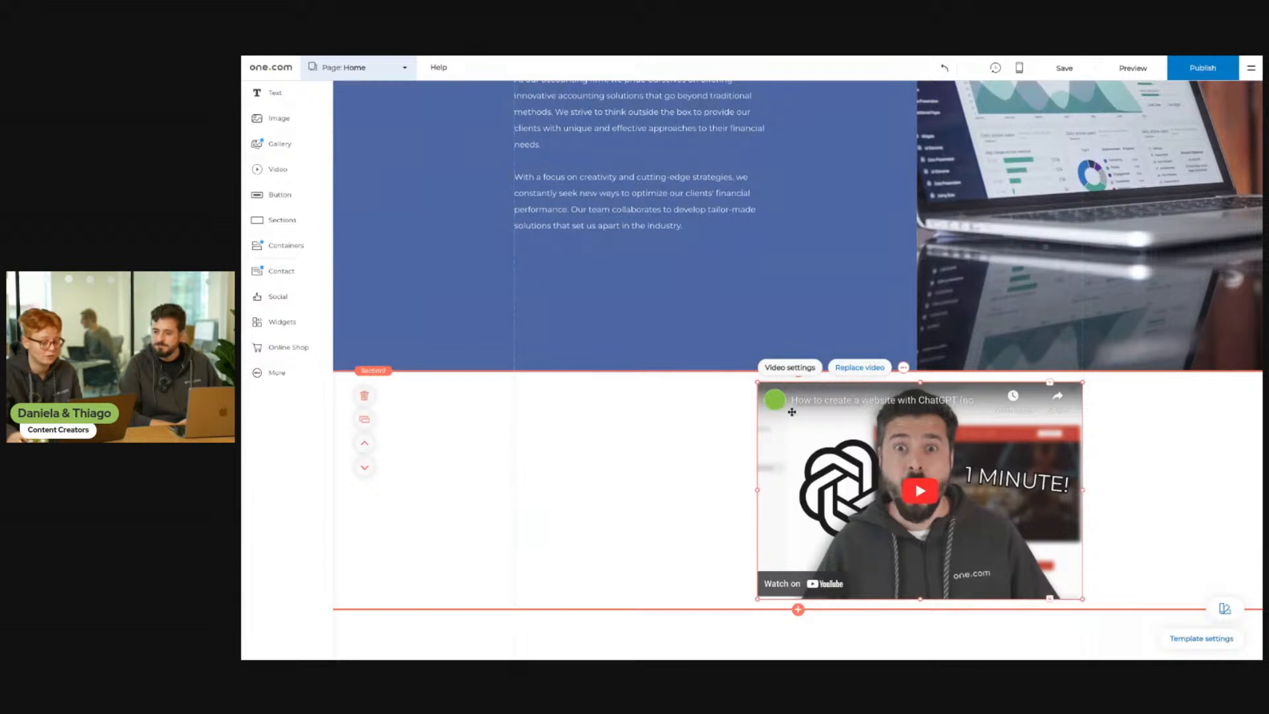
click(276, 169)
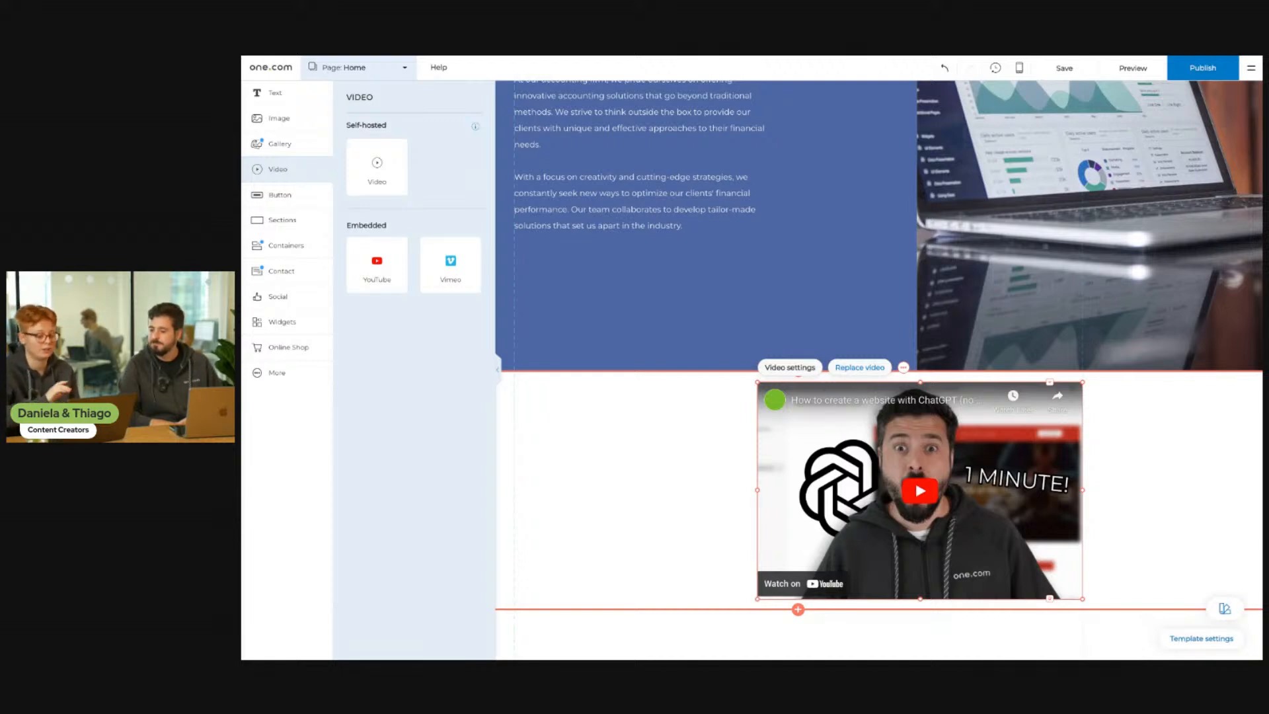
click(623, 473)
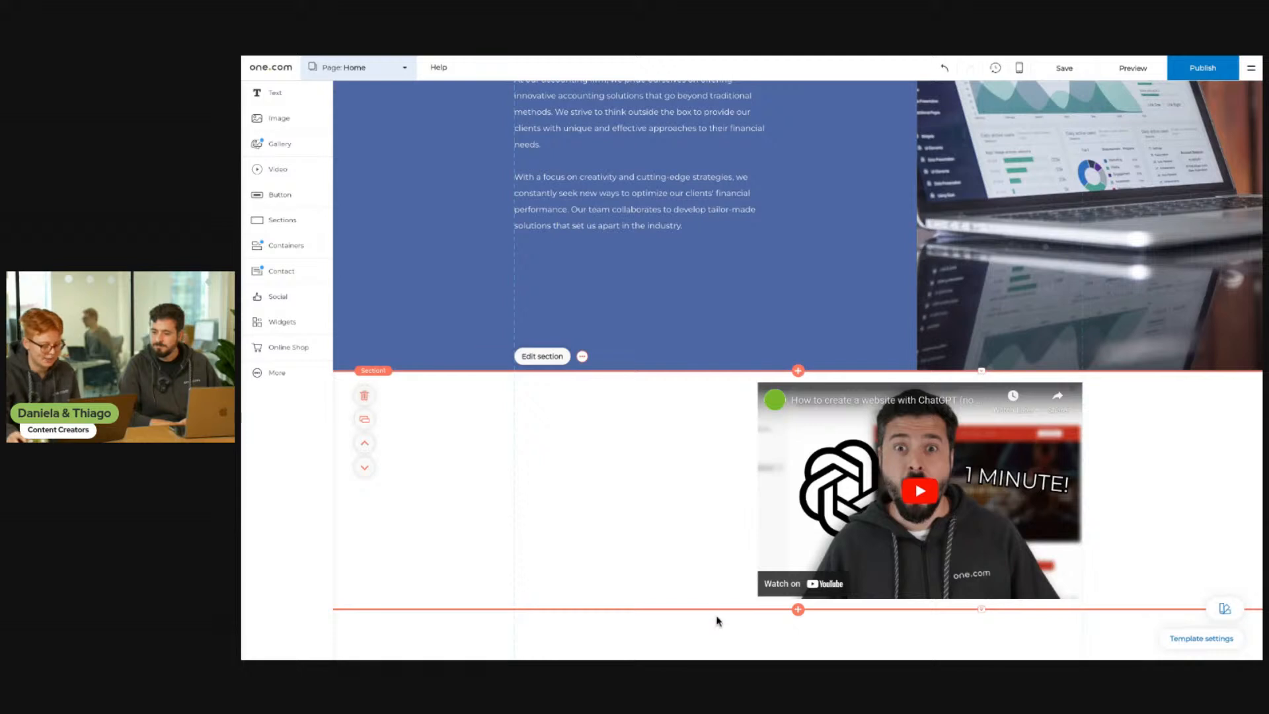
drag(717, 608, 716, 603)
drag(818, 415, 818, 429)
- Add a Heading 2 text beside the video, aligned with its upper edge, reading "Why choose us?"
click(276, 95)
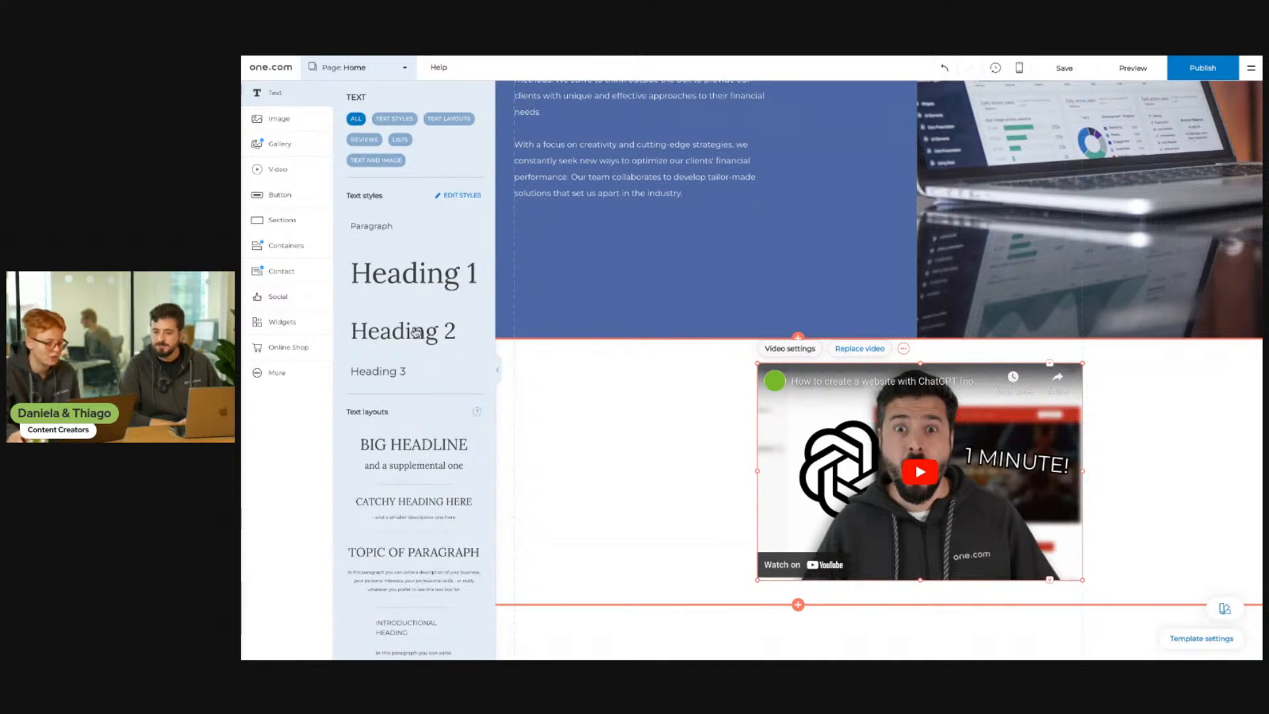
drag(420, 272, 670, 399)
double_click(651, 390)
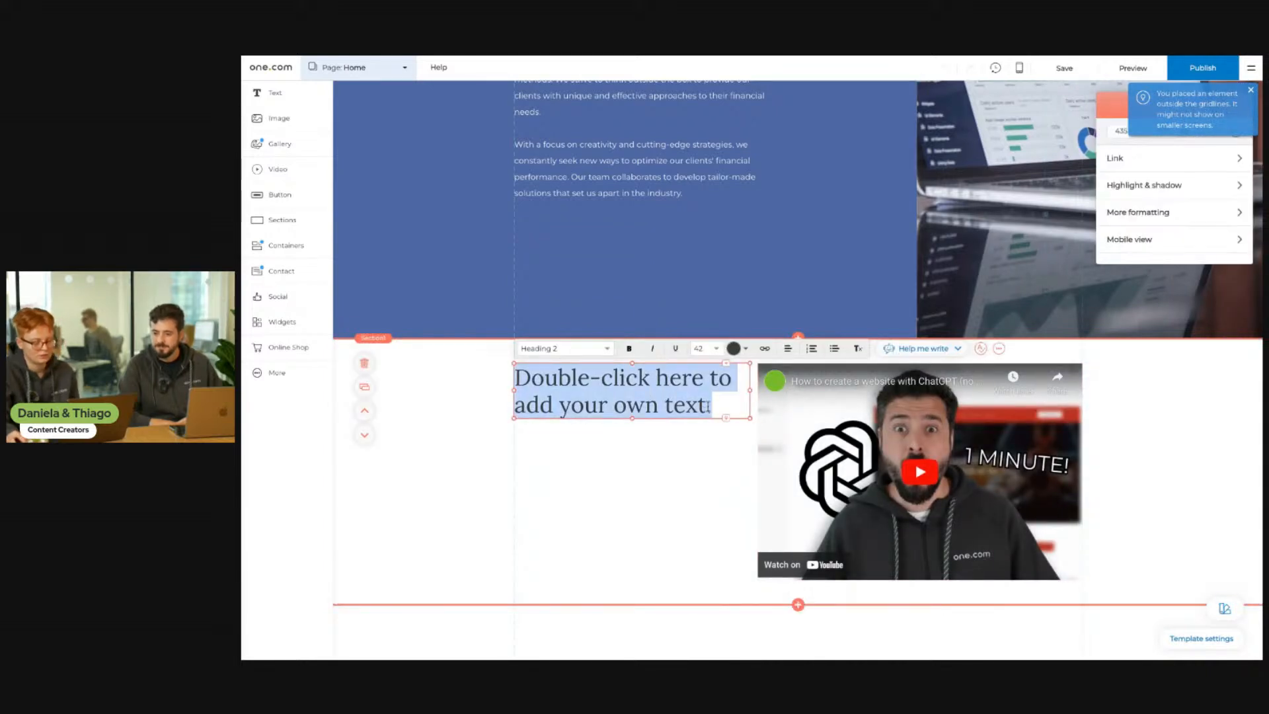
text(Why choos)
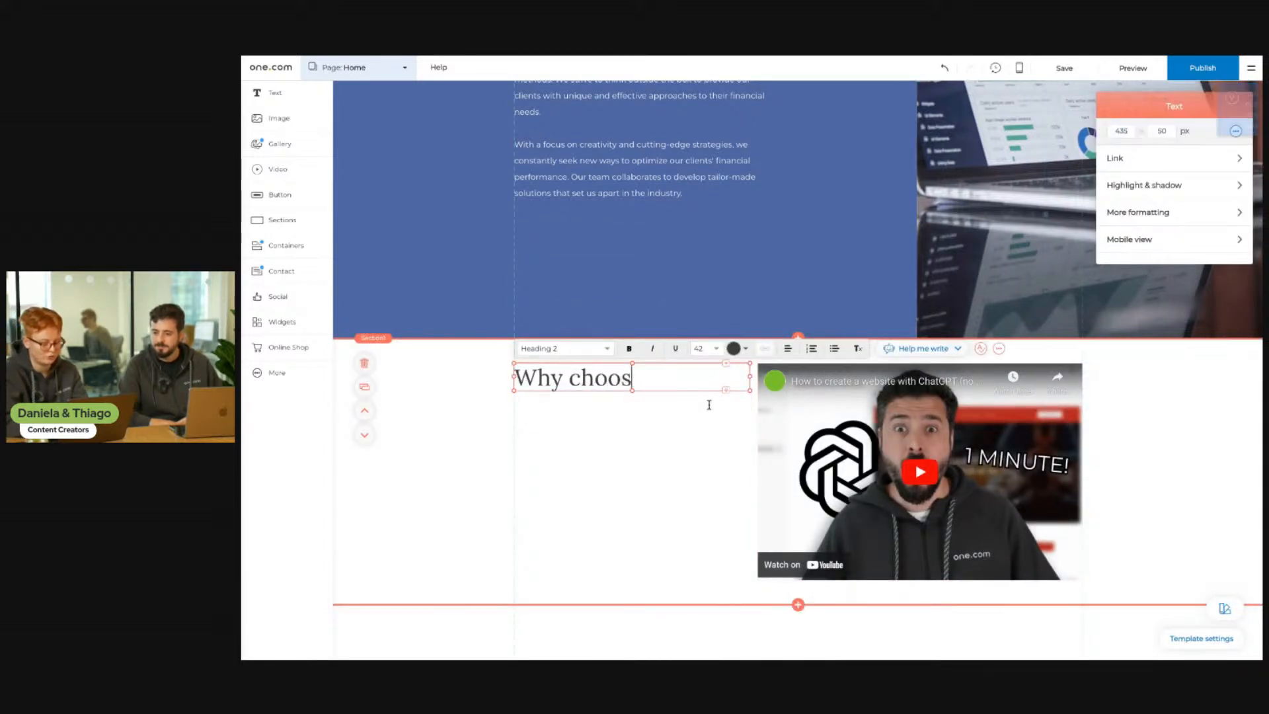
text(e us?)
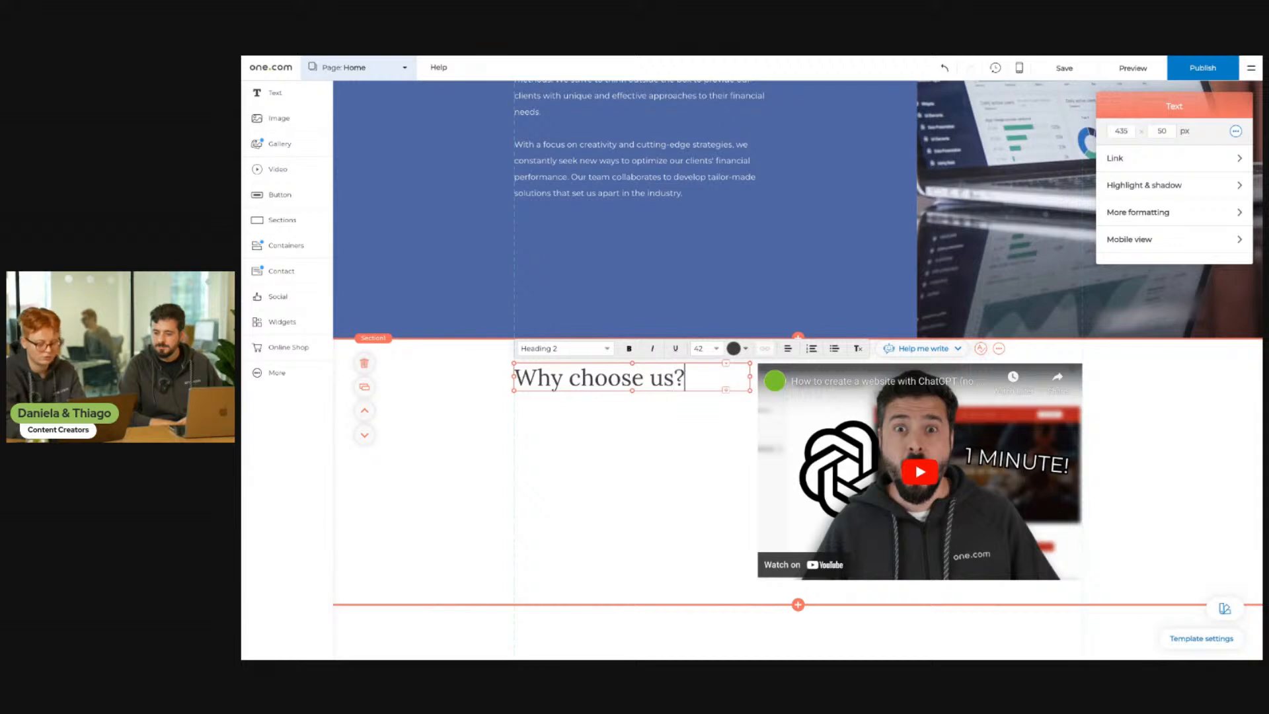
click(680, 447)
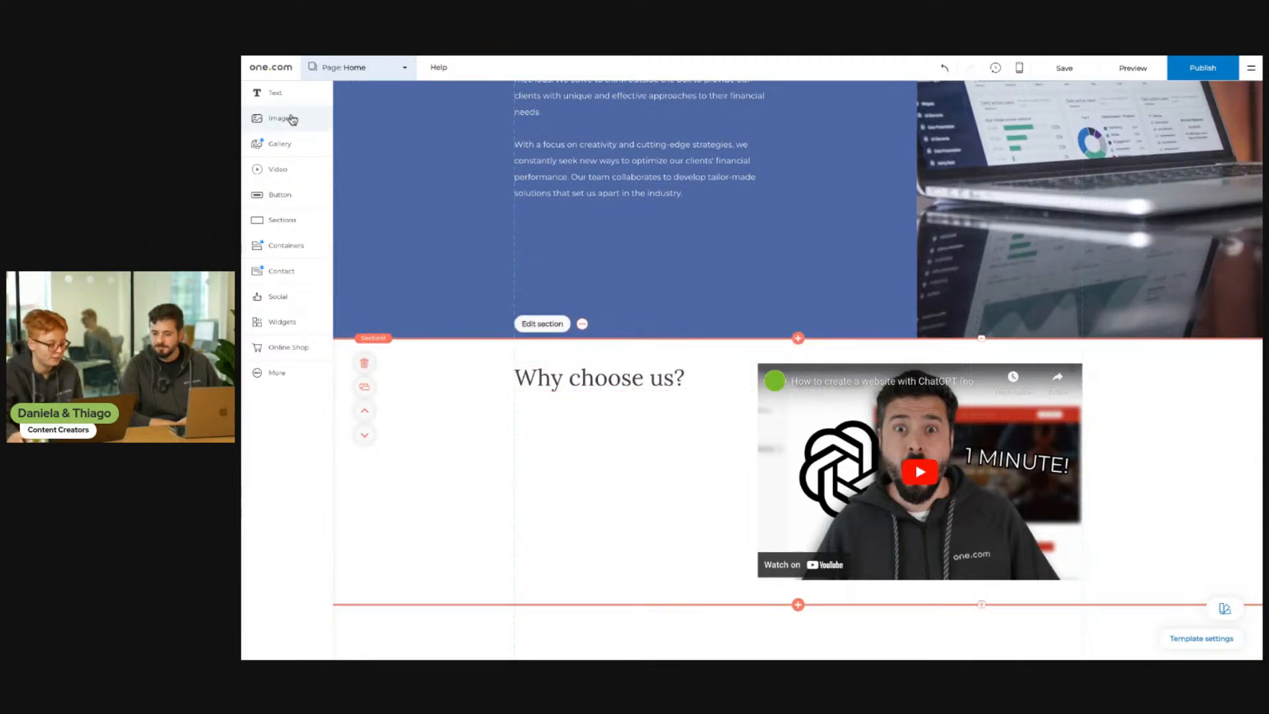
- Add a Paragraph text below the "Why choose us?" heading and open the Writing Assistant to write new text for it
click(272, 93)
drag(372, 230, 538, 460)
click(611, 404)
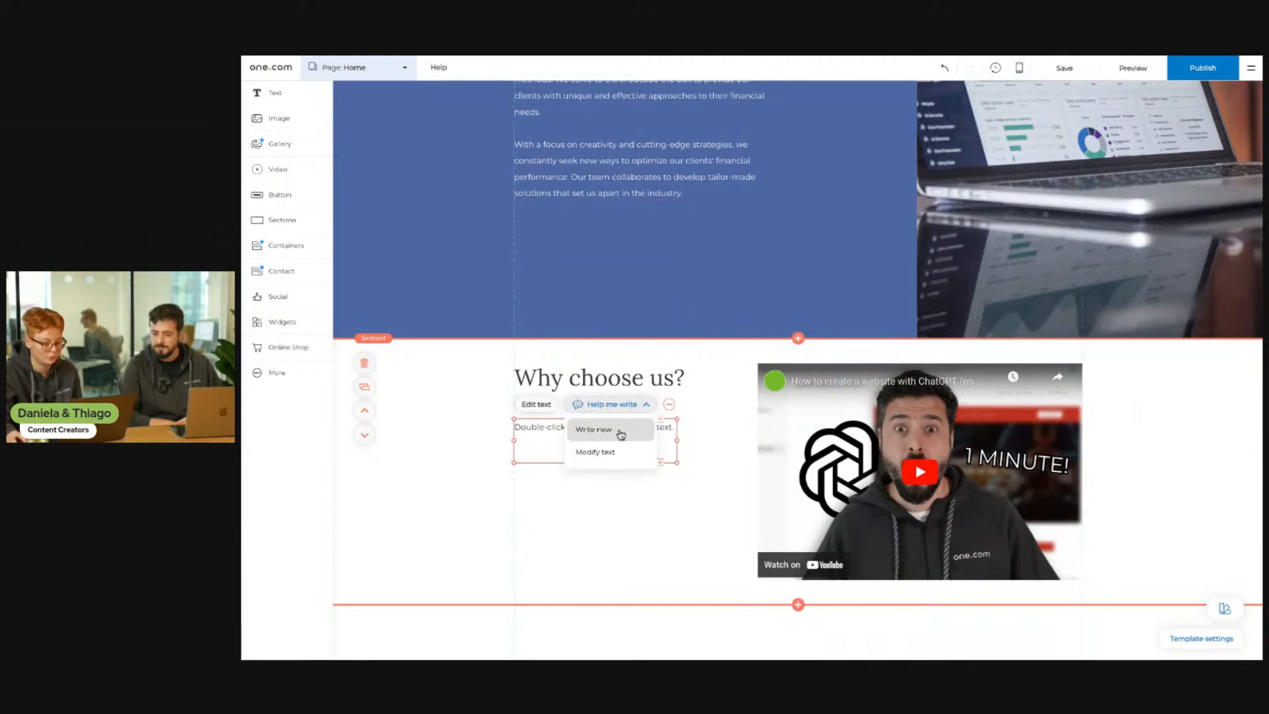
click(621, 429)
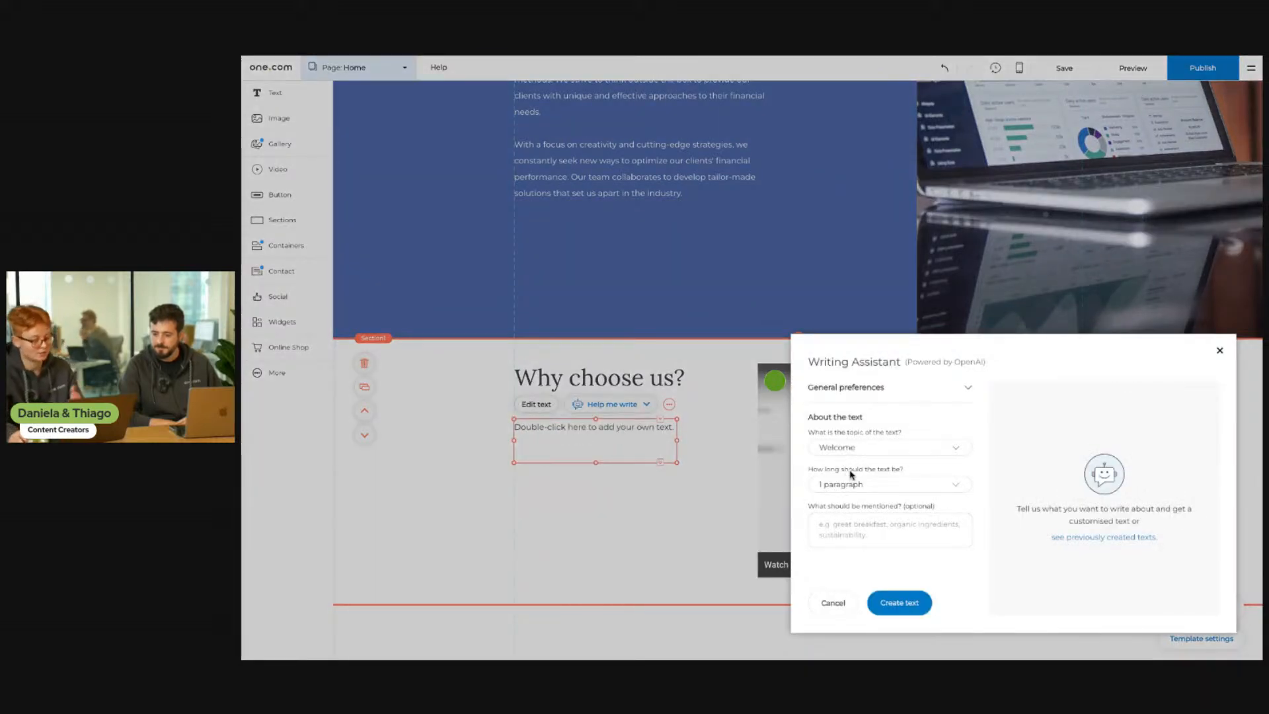
- Generate a one-paragraph text on the topic "Why choose us", use it in the paragraph, and widen the text box towards the video
click(854, 449)
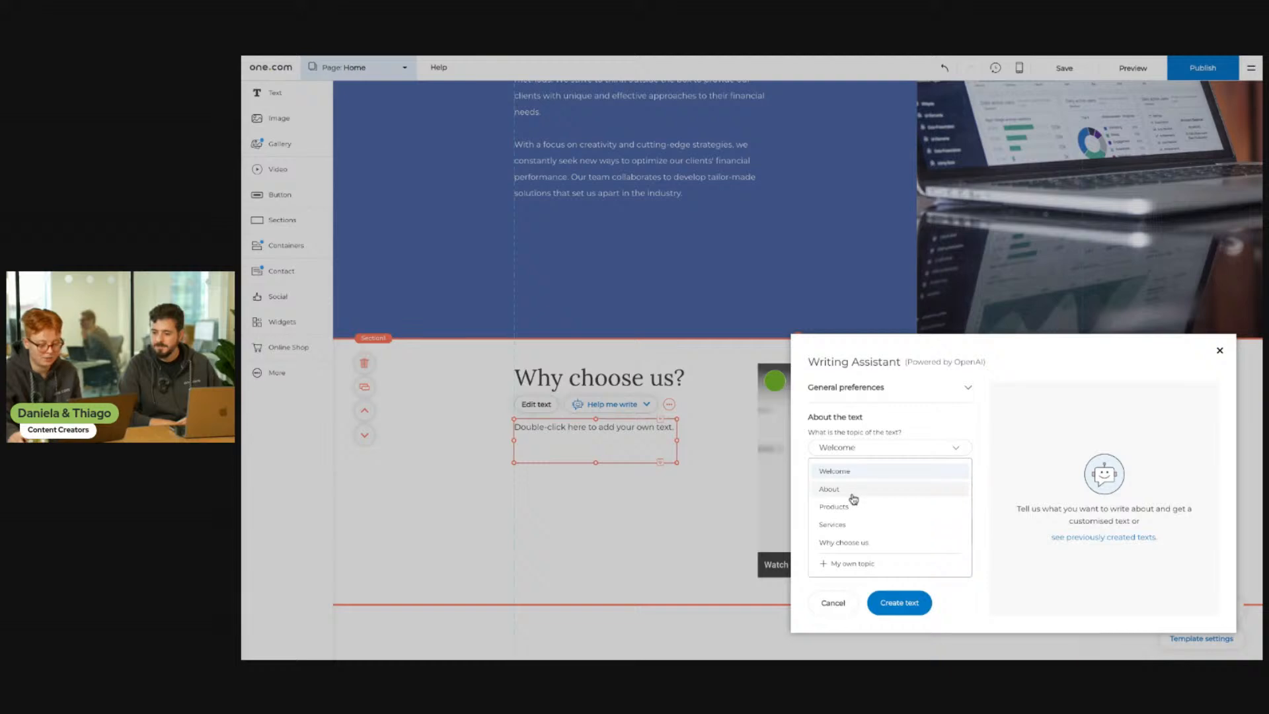
click(862, 542)
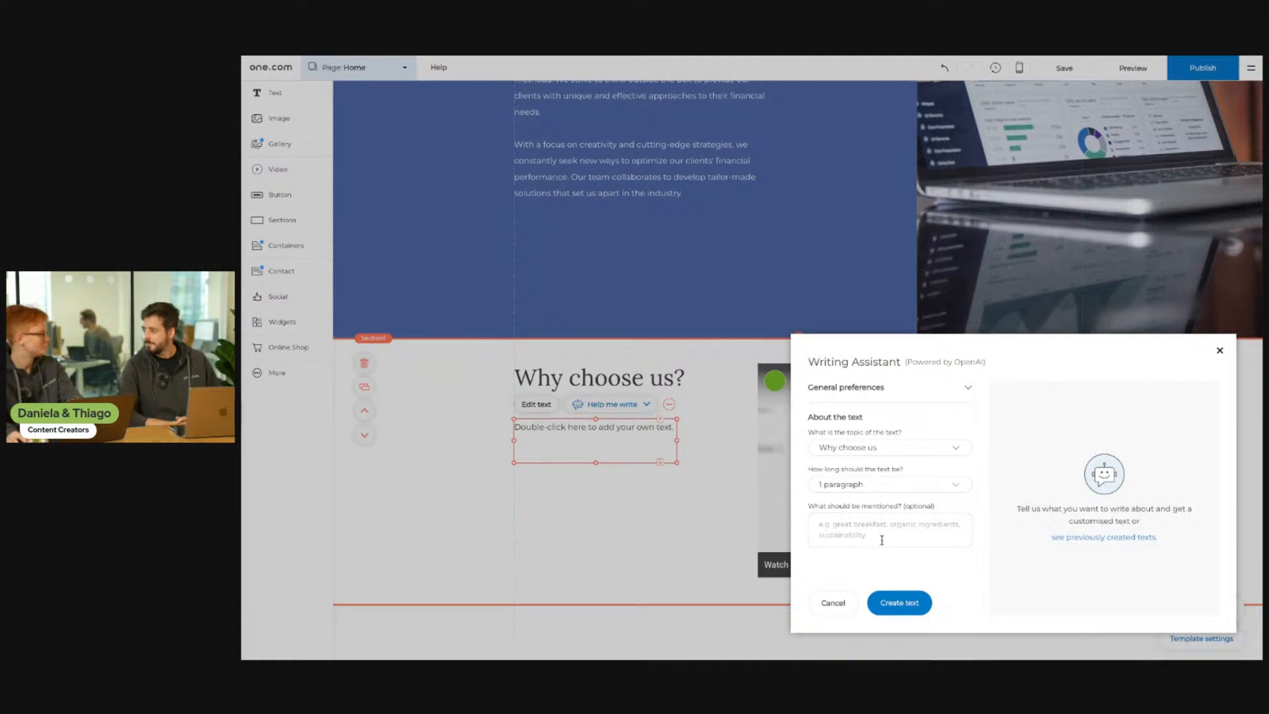
click(882, 611)
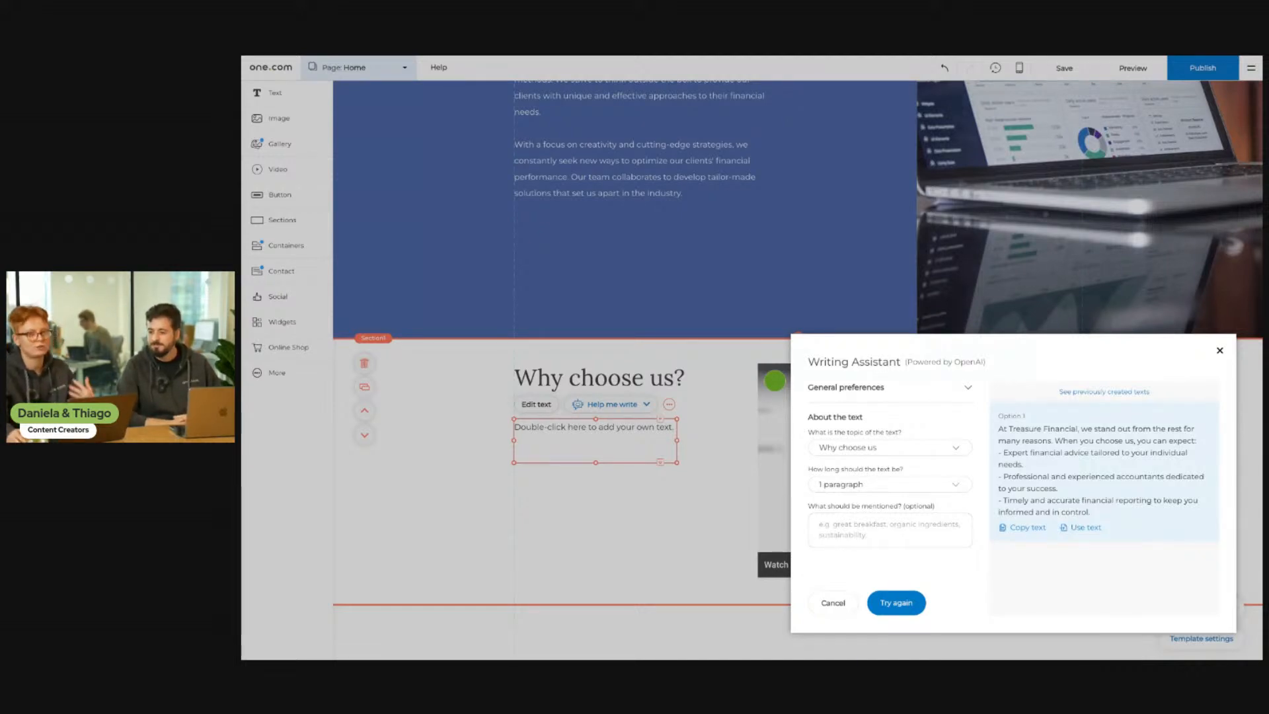
click(1084, 528)
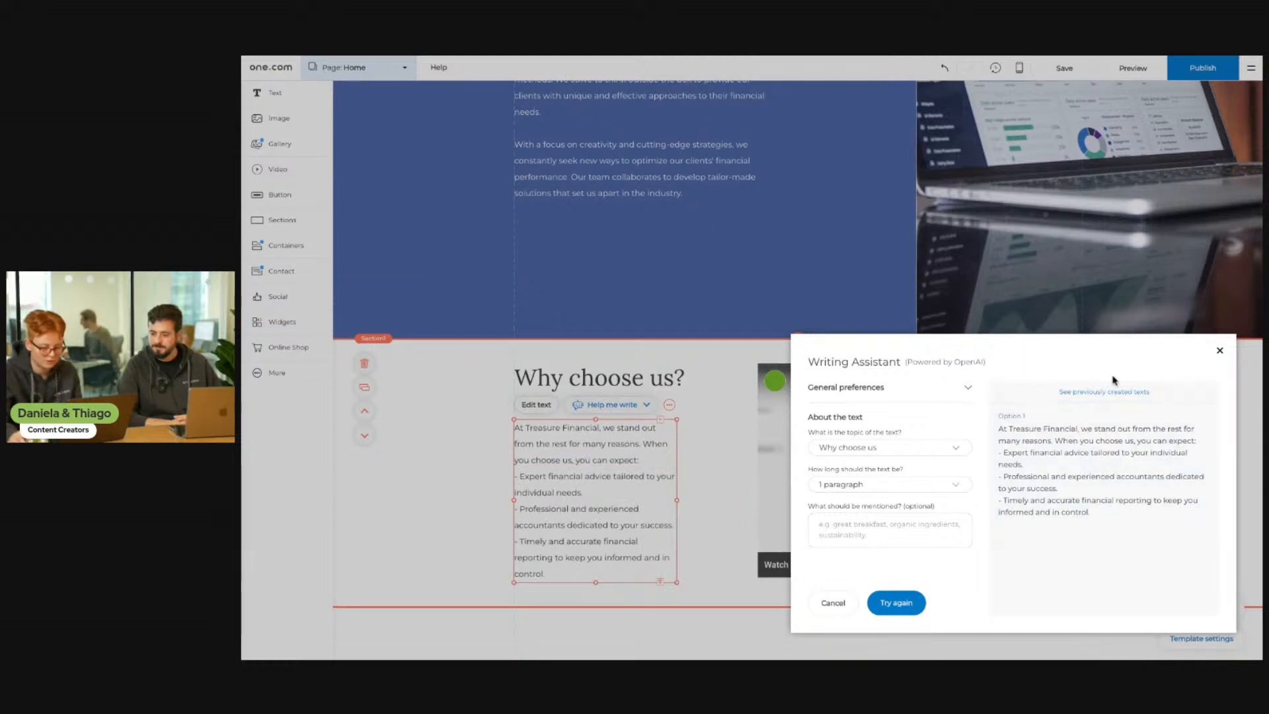
click(1220, 354)
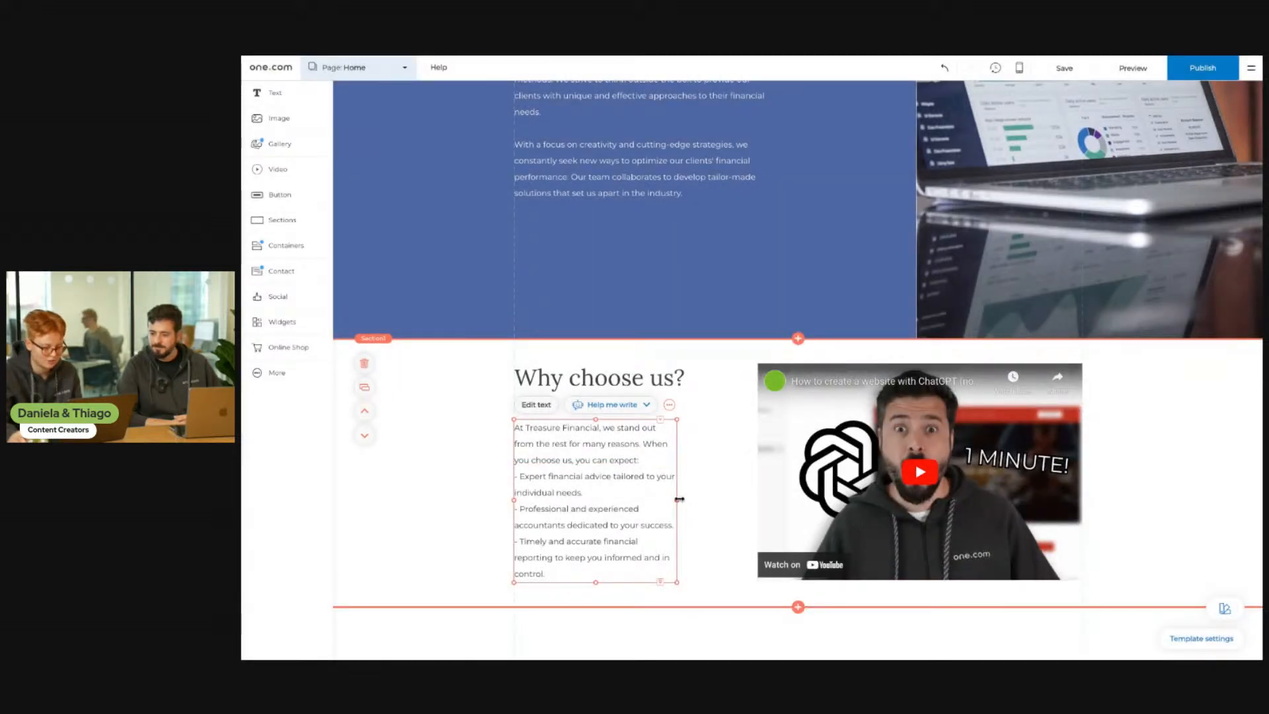
drag(676, 500, 729, 492)
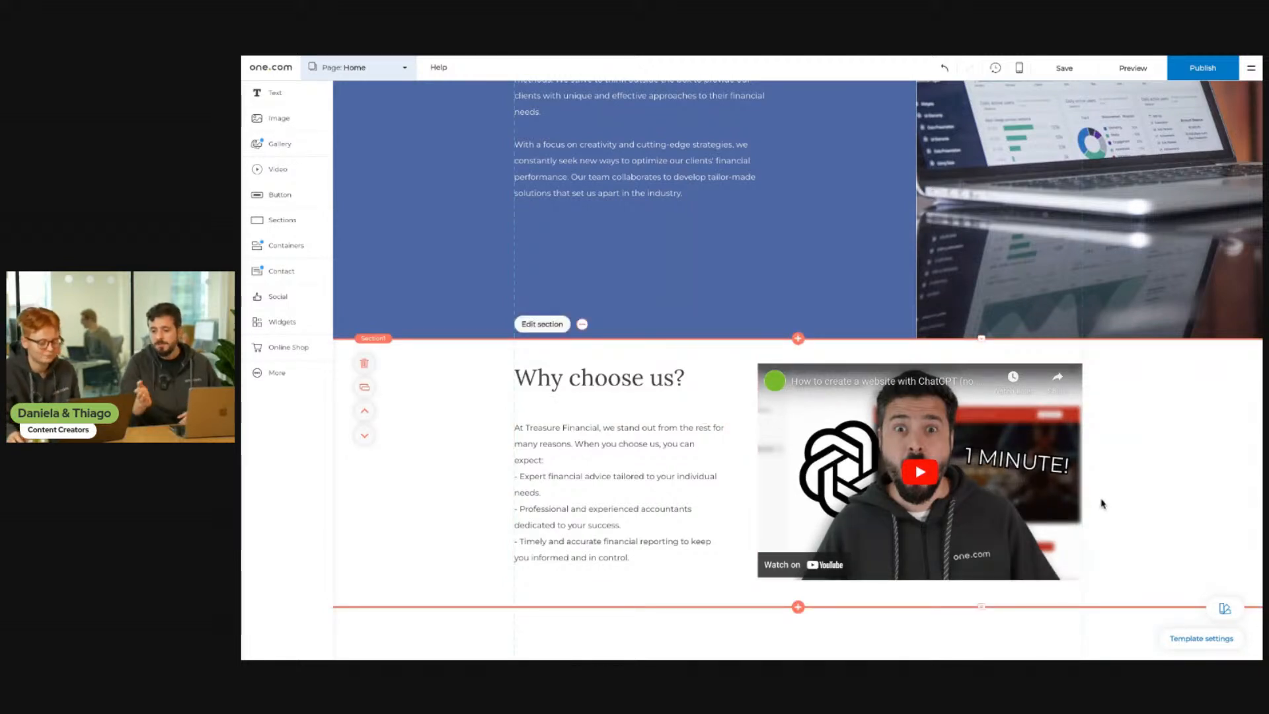
scroll(1100, 504, up, 3)
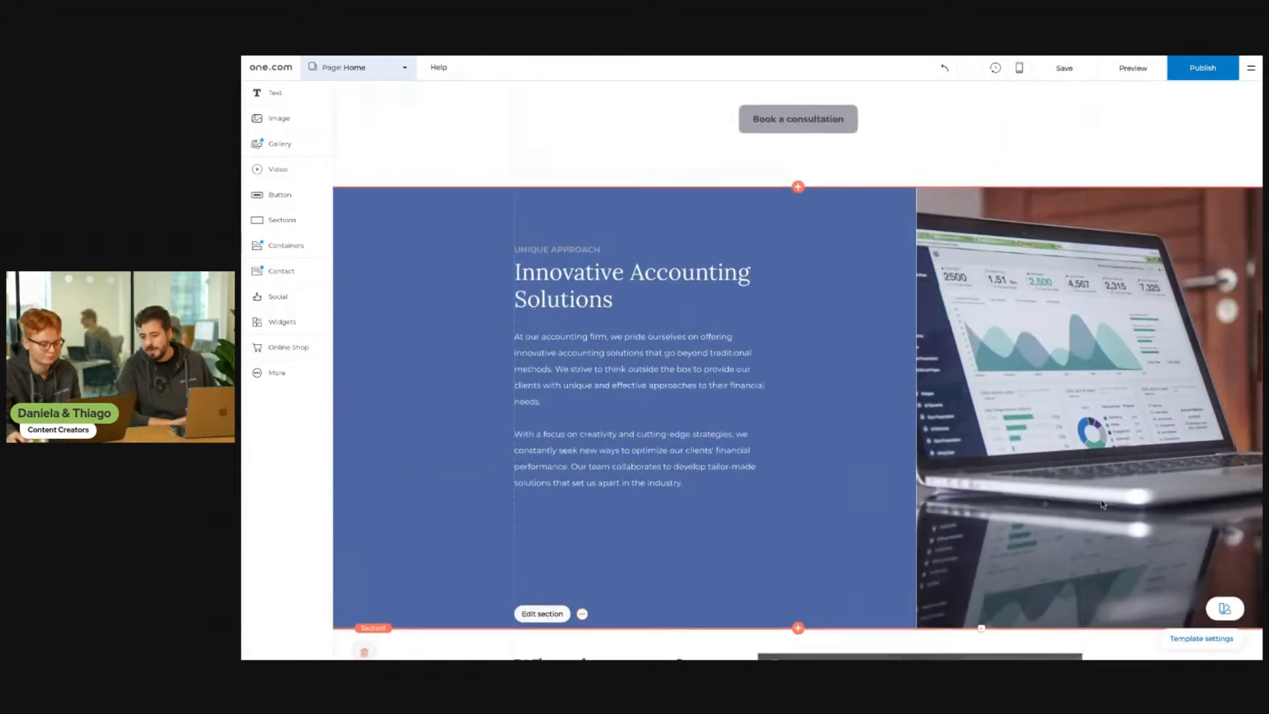
scroll(1100, 506, down, 3)
click(268, 93)
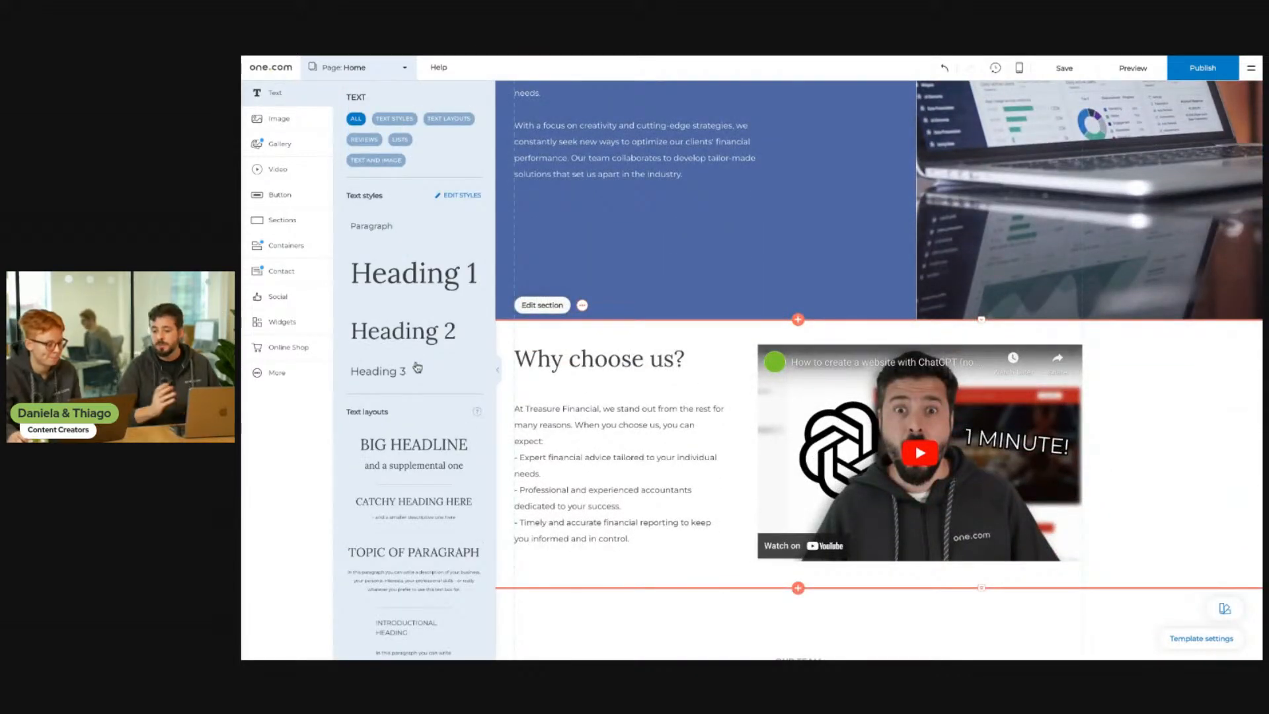
scroll(417, 368, down, 1)
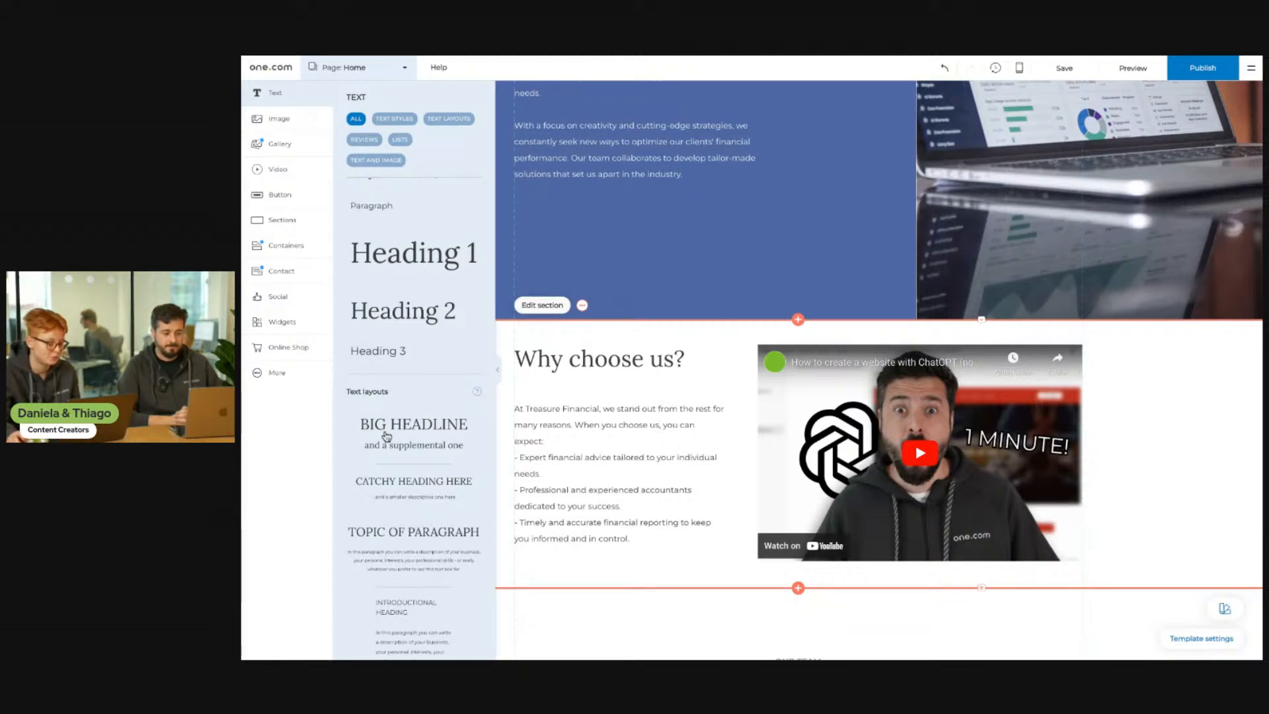
scroll(387, 436, down, 5)
click(593, 390)
- Review the page from the "Why choose us?" section down to the location map and select the map
scroll(666, 482, down, 5)
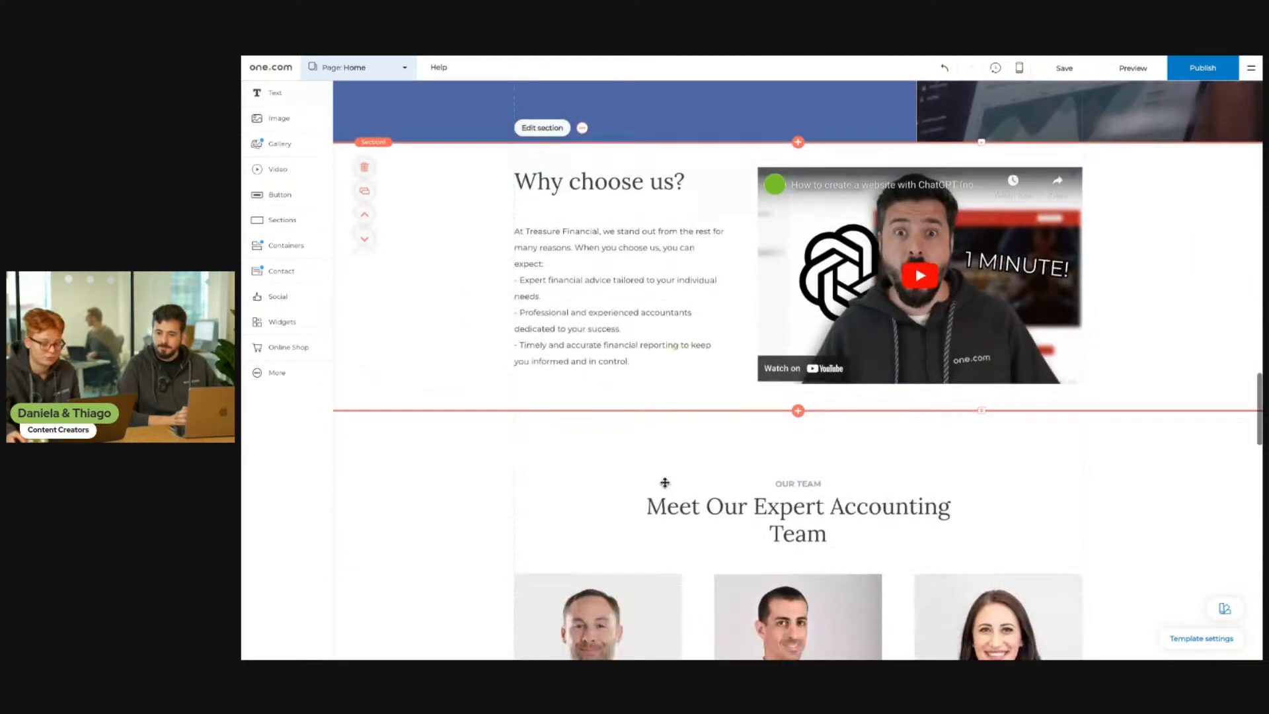
scroll(666, 482, up, 3)
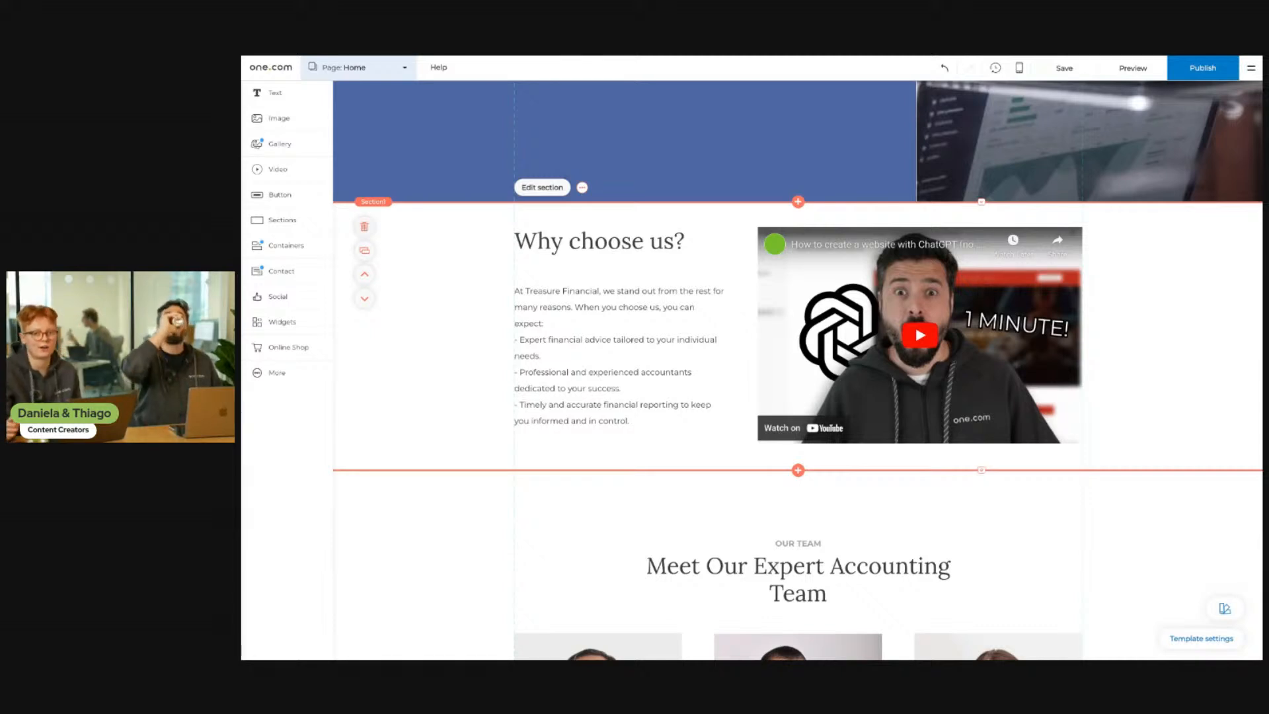
scroll(753, 484, down, 4)
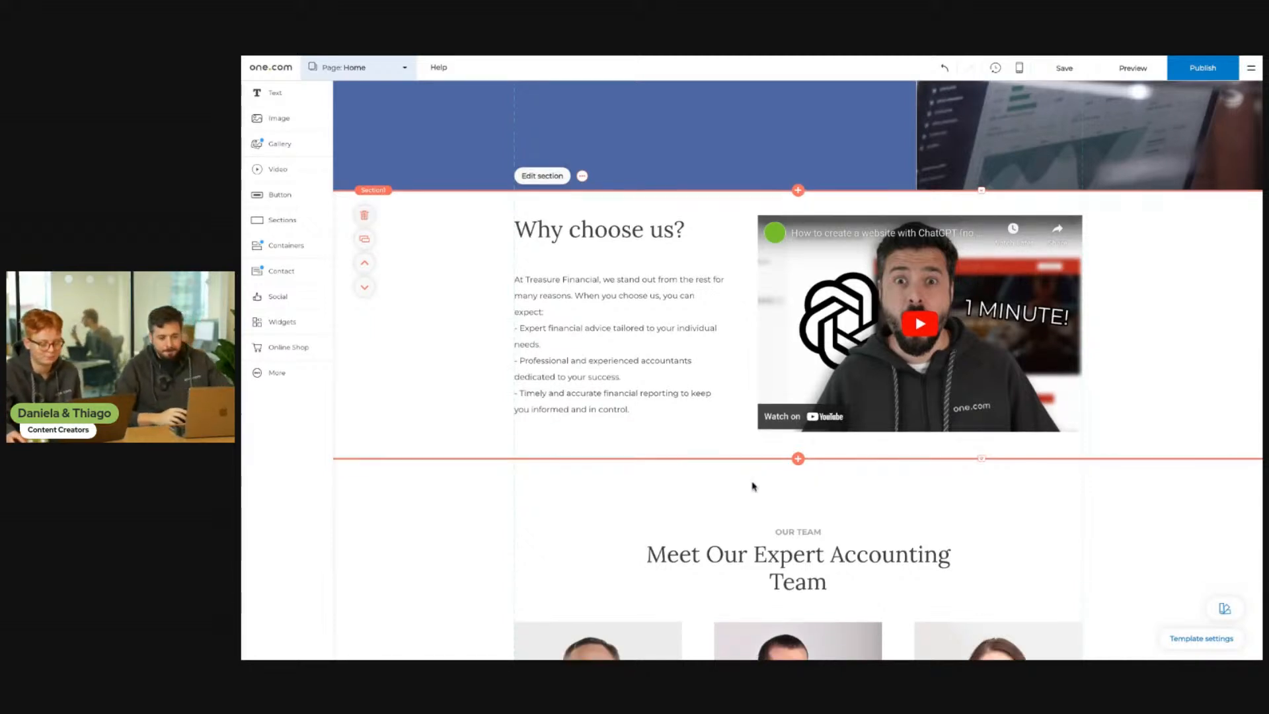
scroll(757, 486, down, 10)
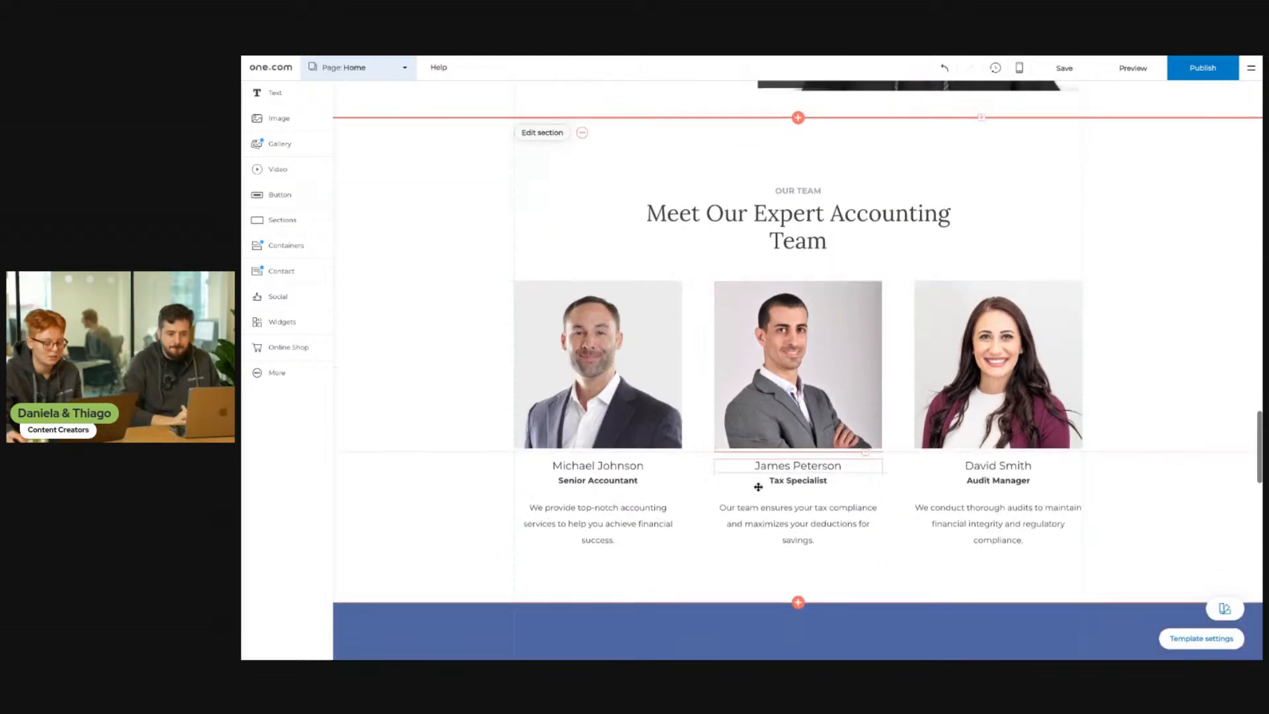
scroll(760, 494, down, 15)
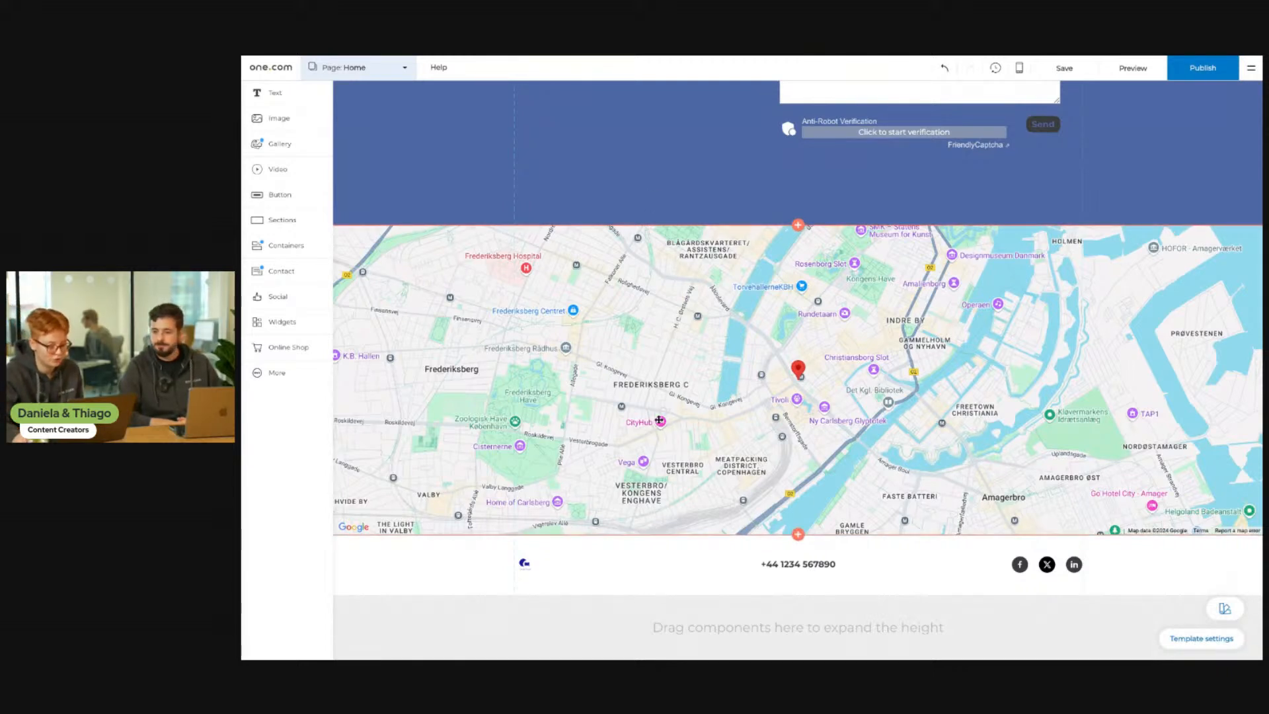
click(673, 399)
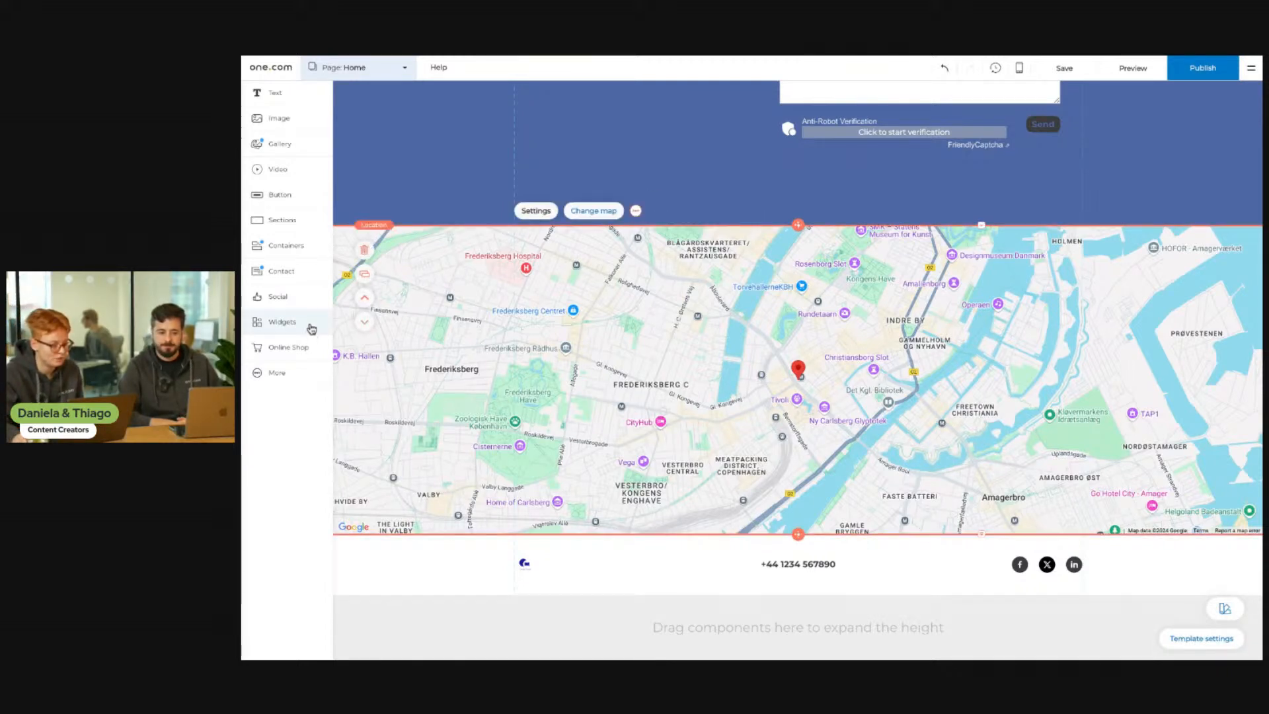
- Browse the available widgets, from the Social group down to the Contact and Code groups
click(311, 327)
scroll(398, 424, down, 3)
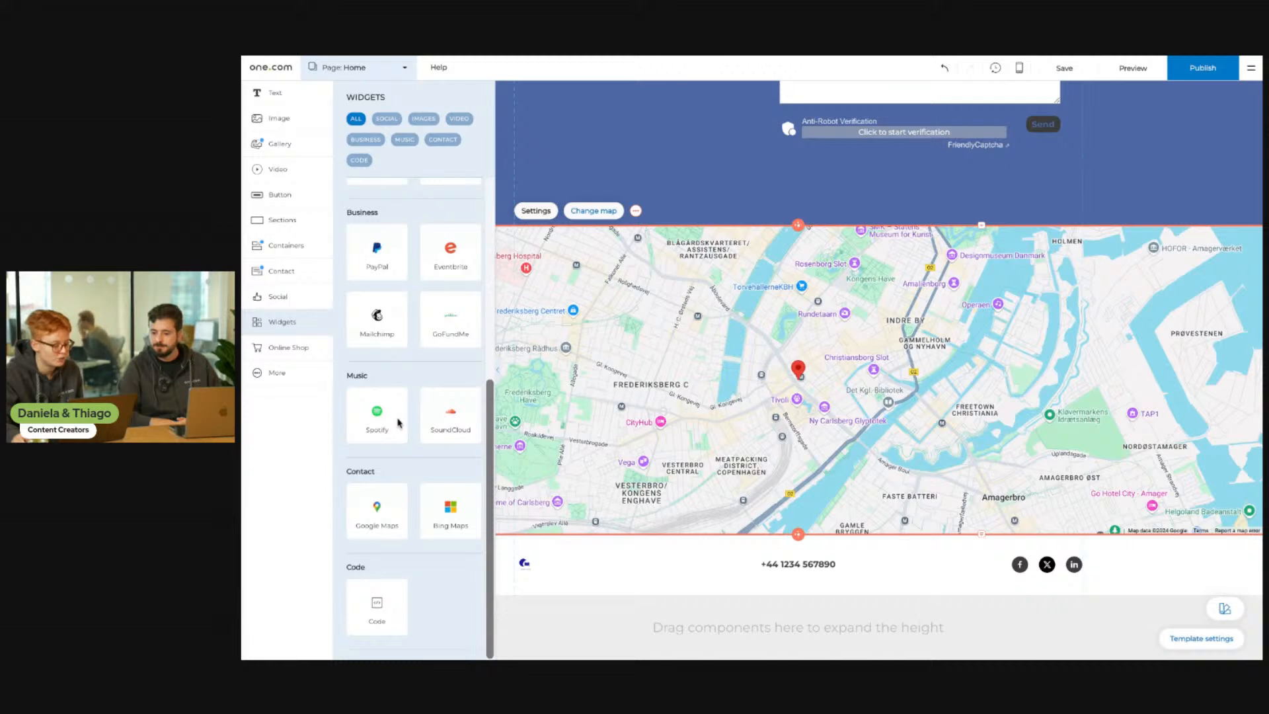
scroll(397, 419, up, 5)
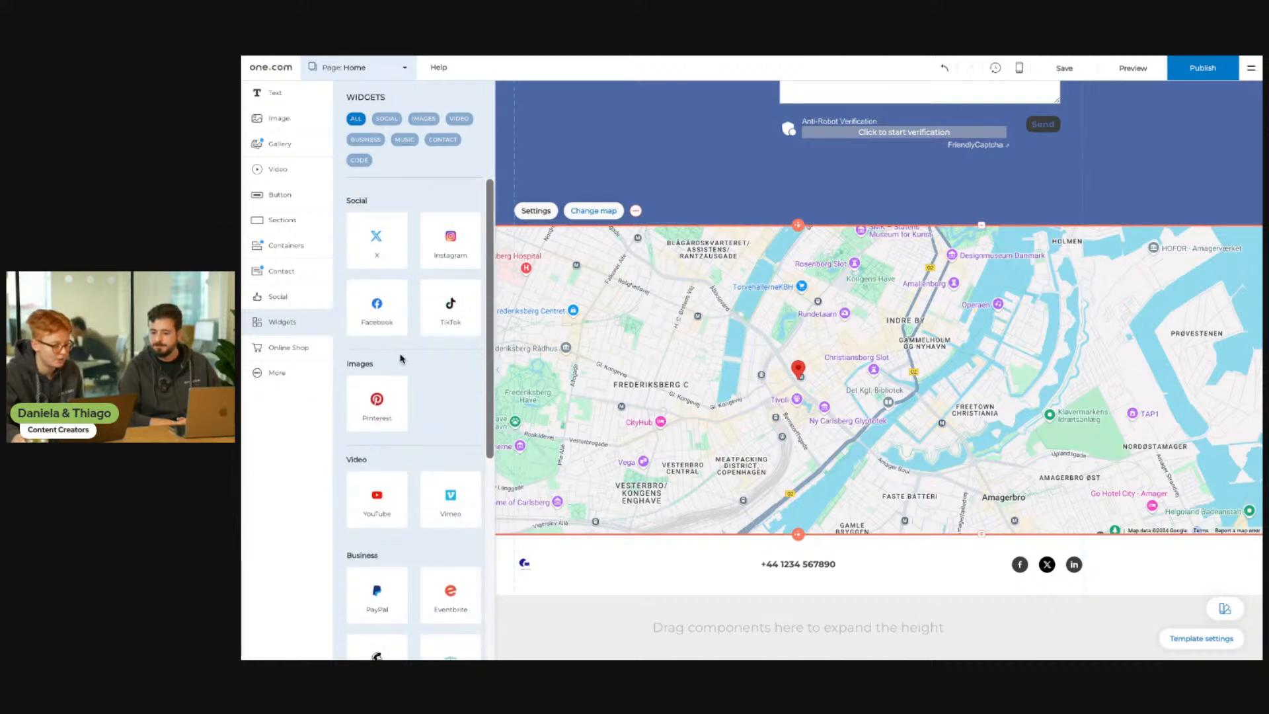
scroll(401, 360, down, 4)
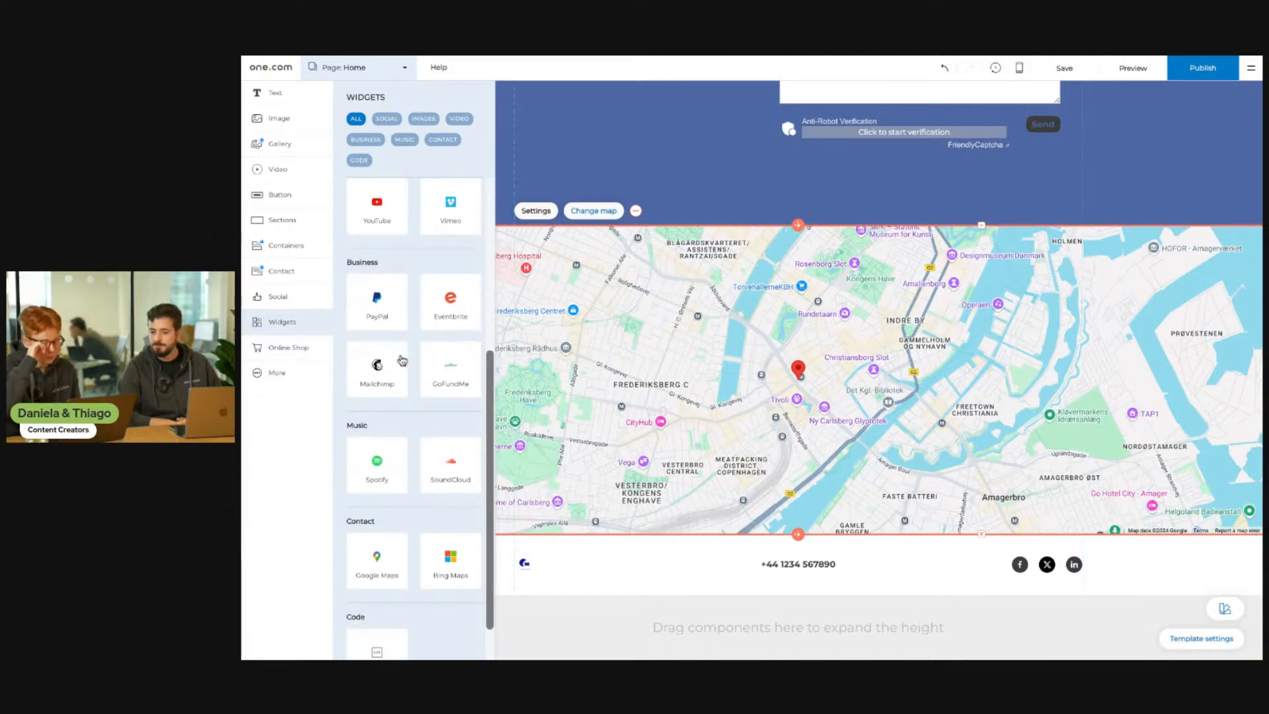
scroll(402, 360, down, 1)
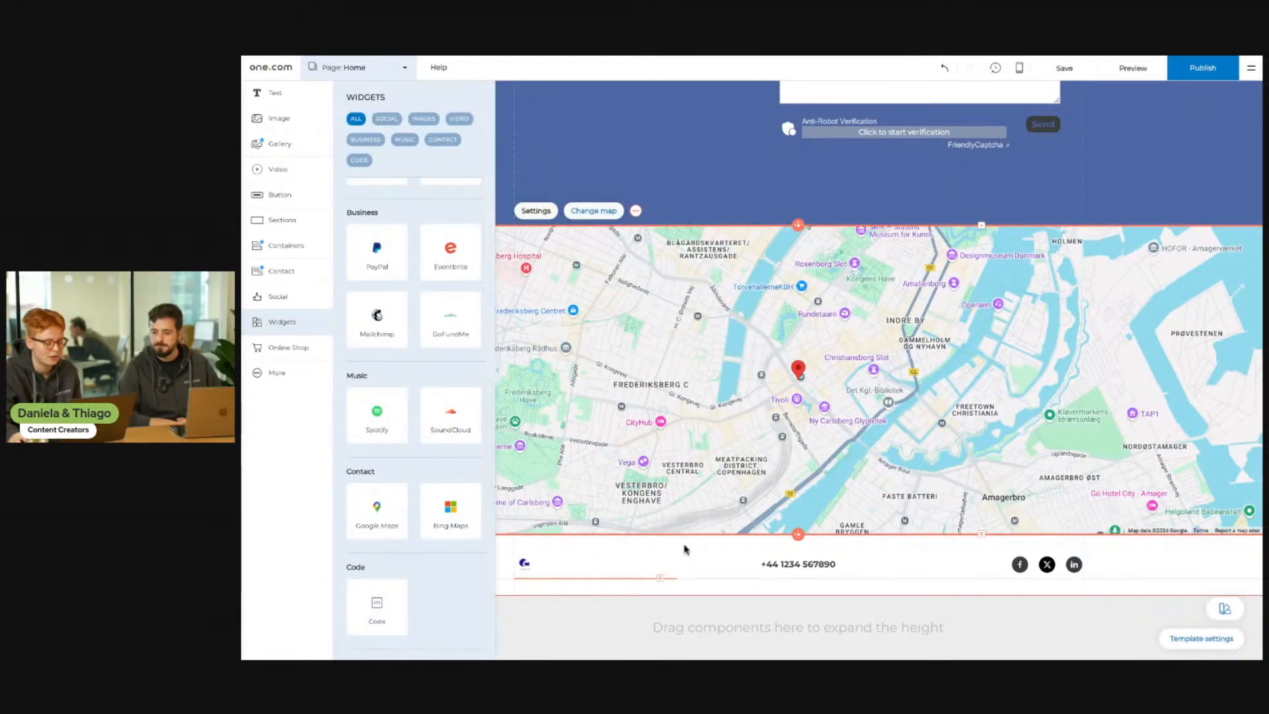
click(694, 488)
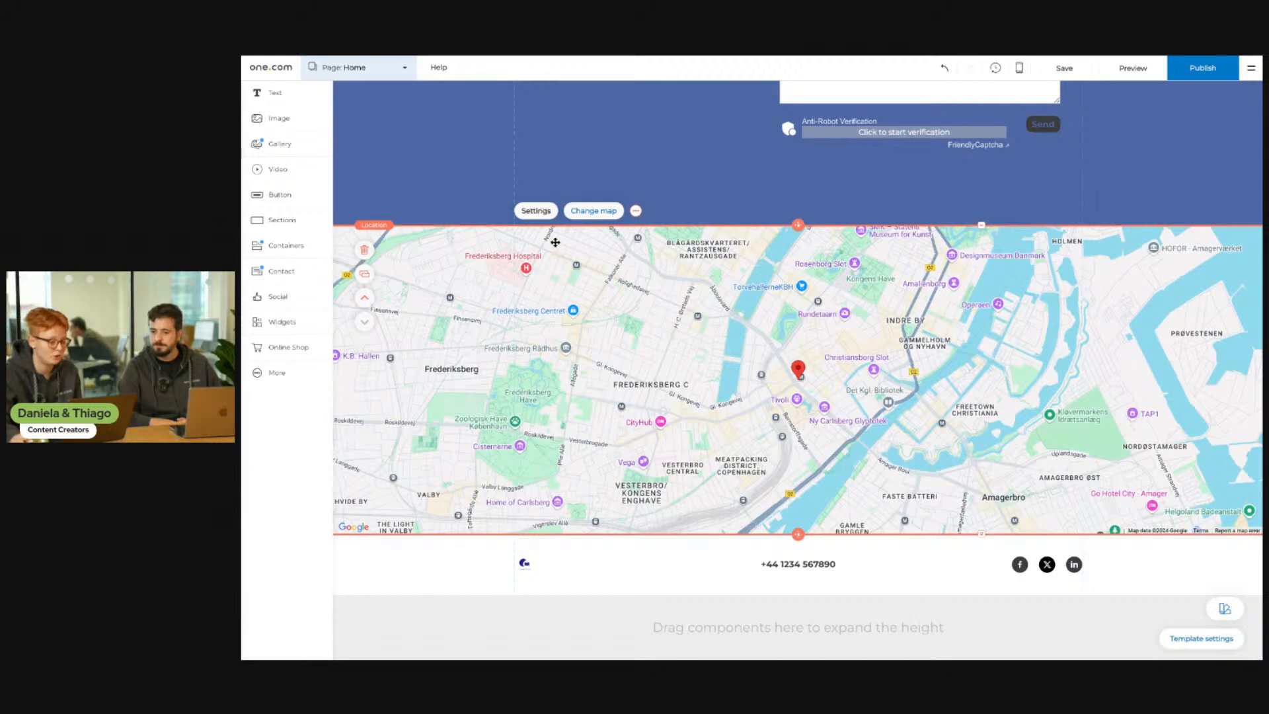
- Change the Google Maps address in the location section to London UK
click(595, 212)
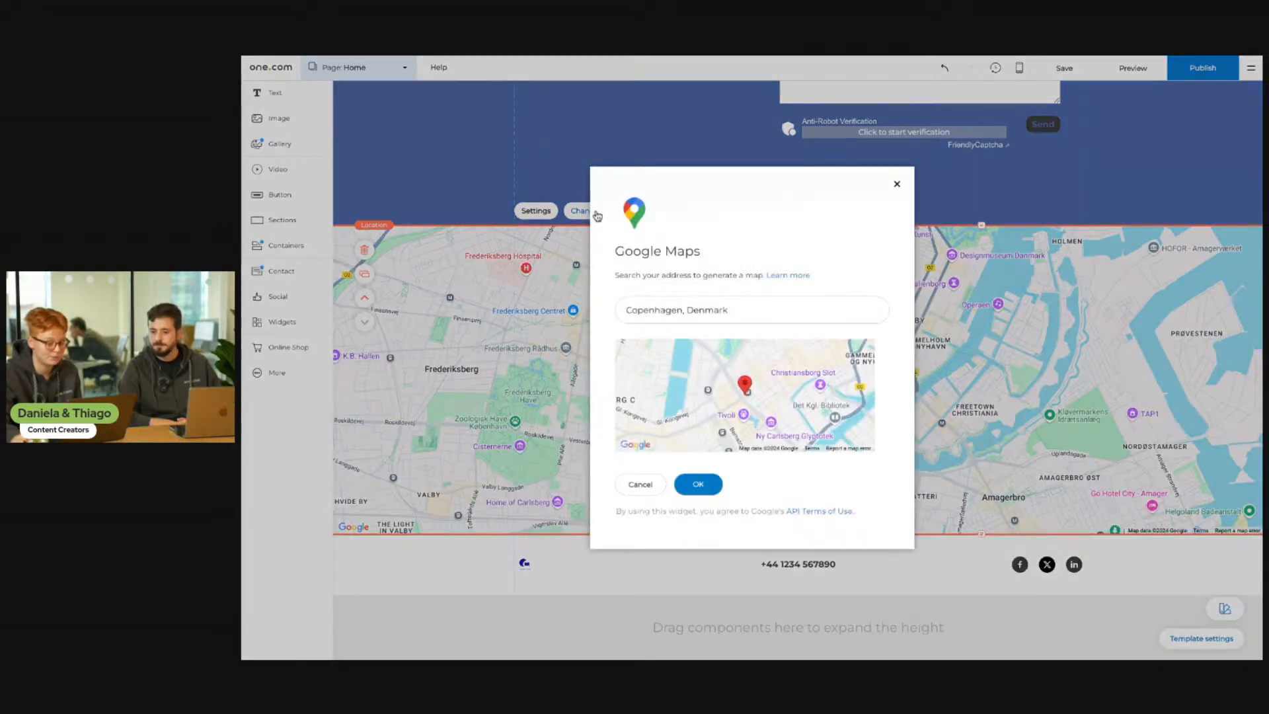
mouse_move(747, 312)
mouse_down()
mouse_move(664, 310)
mouse_move(744, 310)
mouse_up()
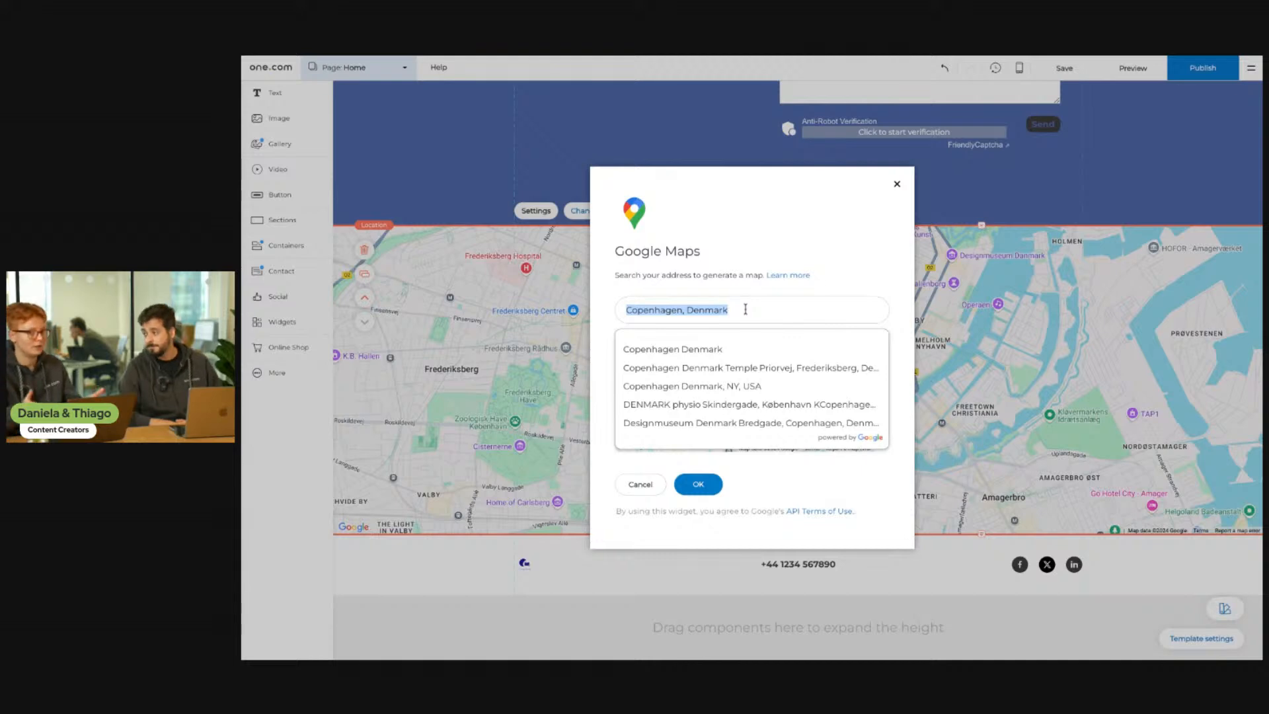
text(London)
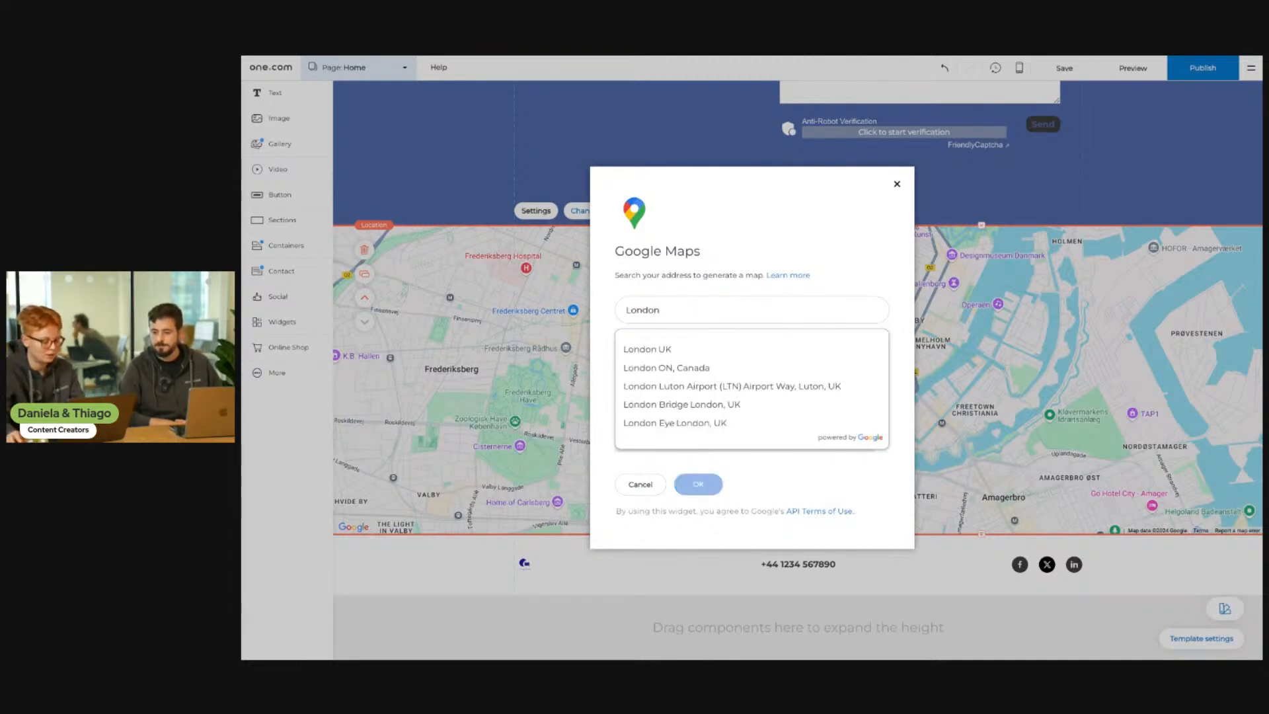
click(732, 350)
click(701, 486)
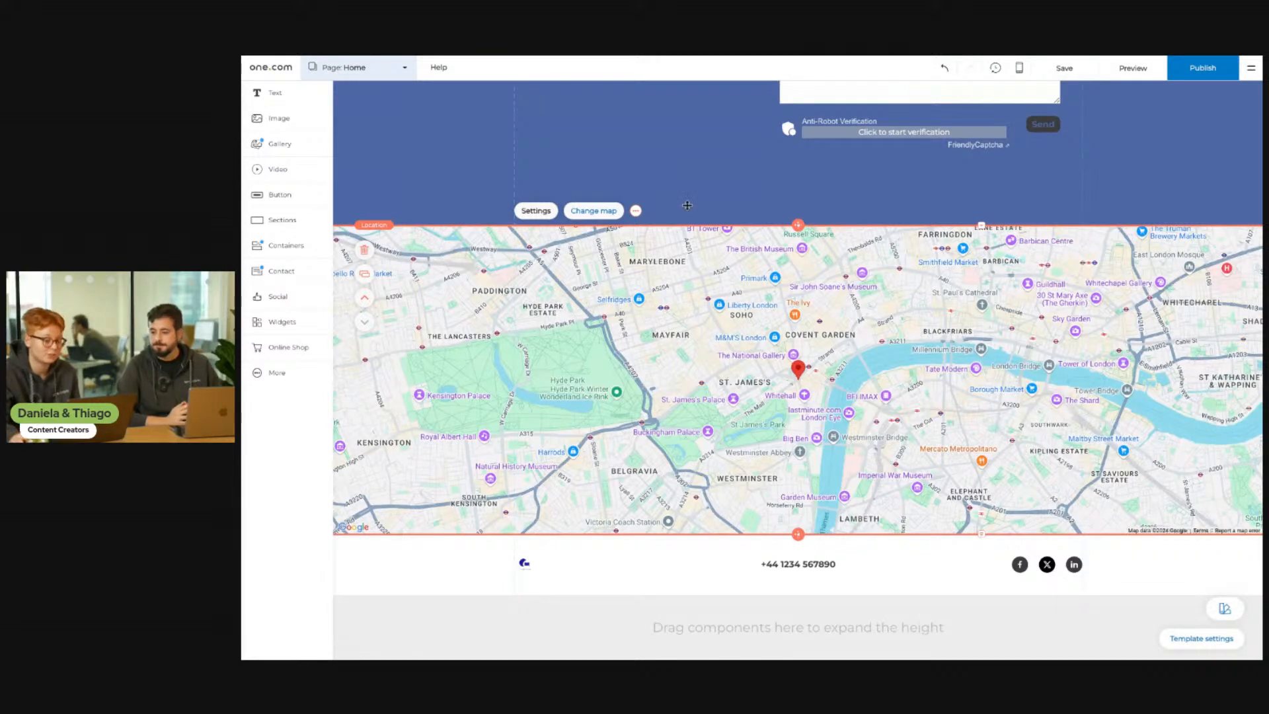
- Inspect the link settings of the social icons under Office Information, including the Facebook URL, and leave them as they are
scroll(657, 489, up, 3)
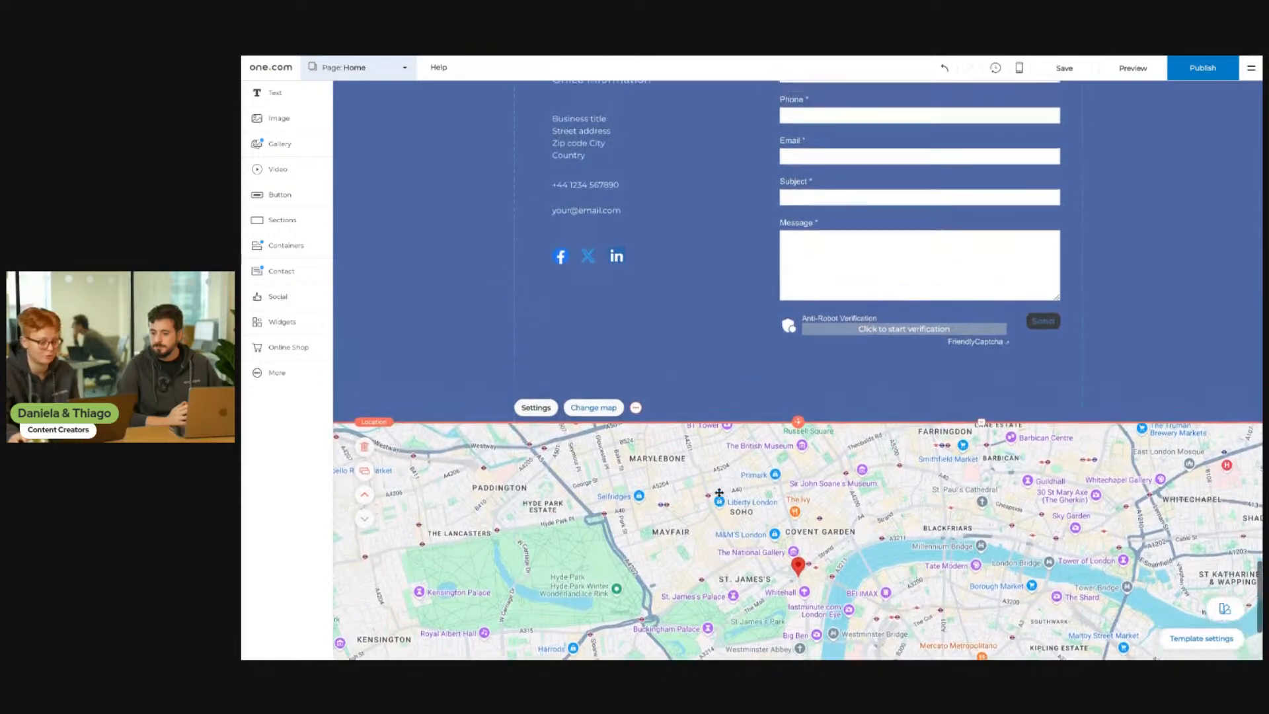
scroll(718, 493, up, 1)
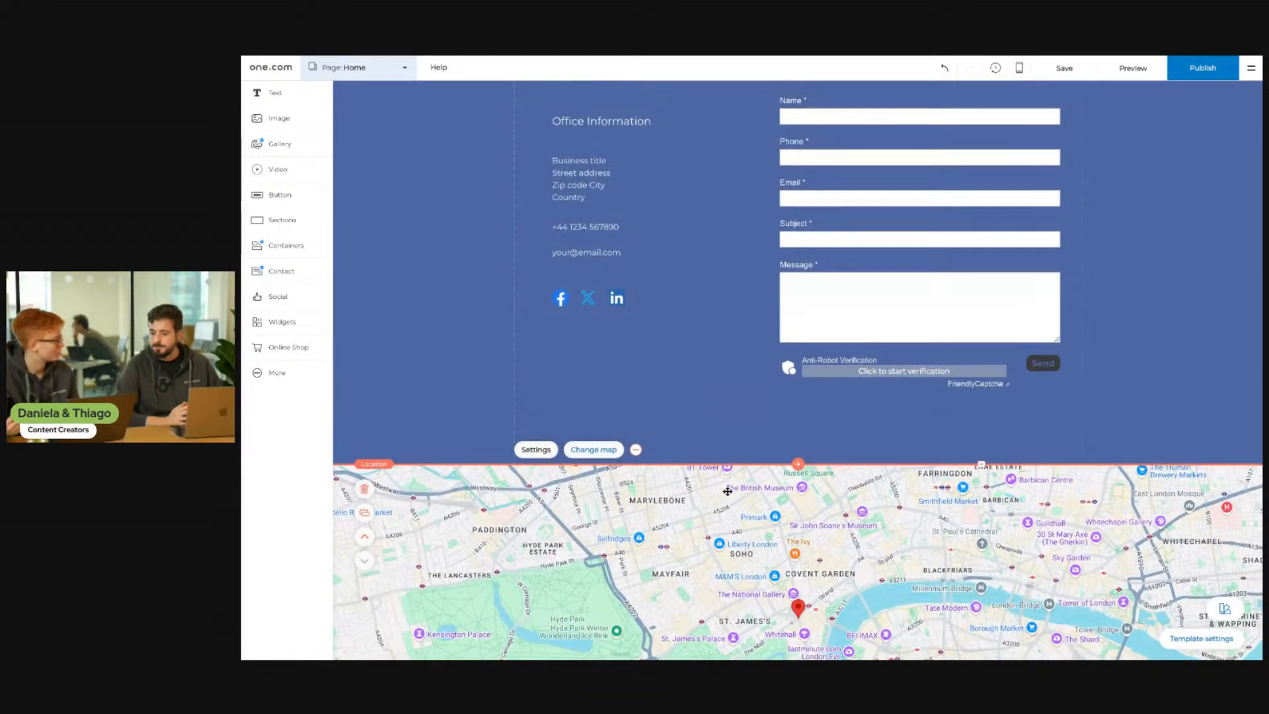
scroll(792, 330, up, 2)
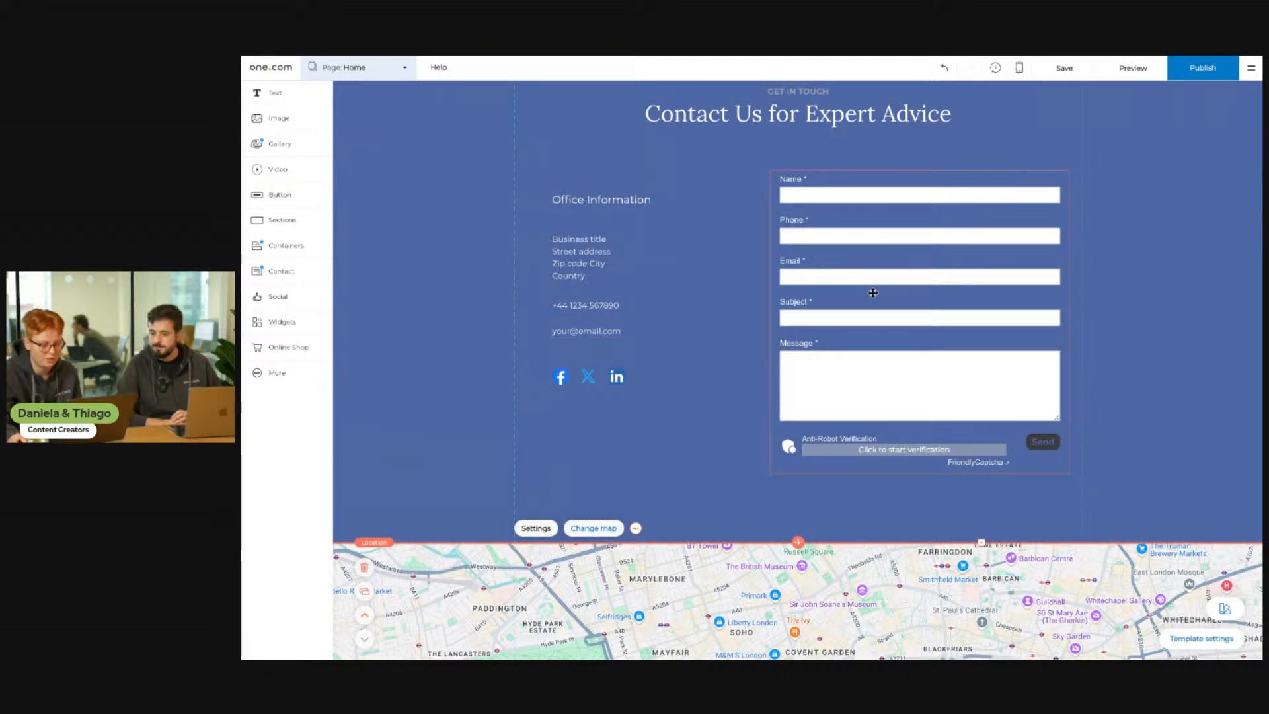
scroll(872, 290, up, 1)
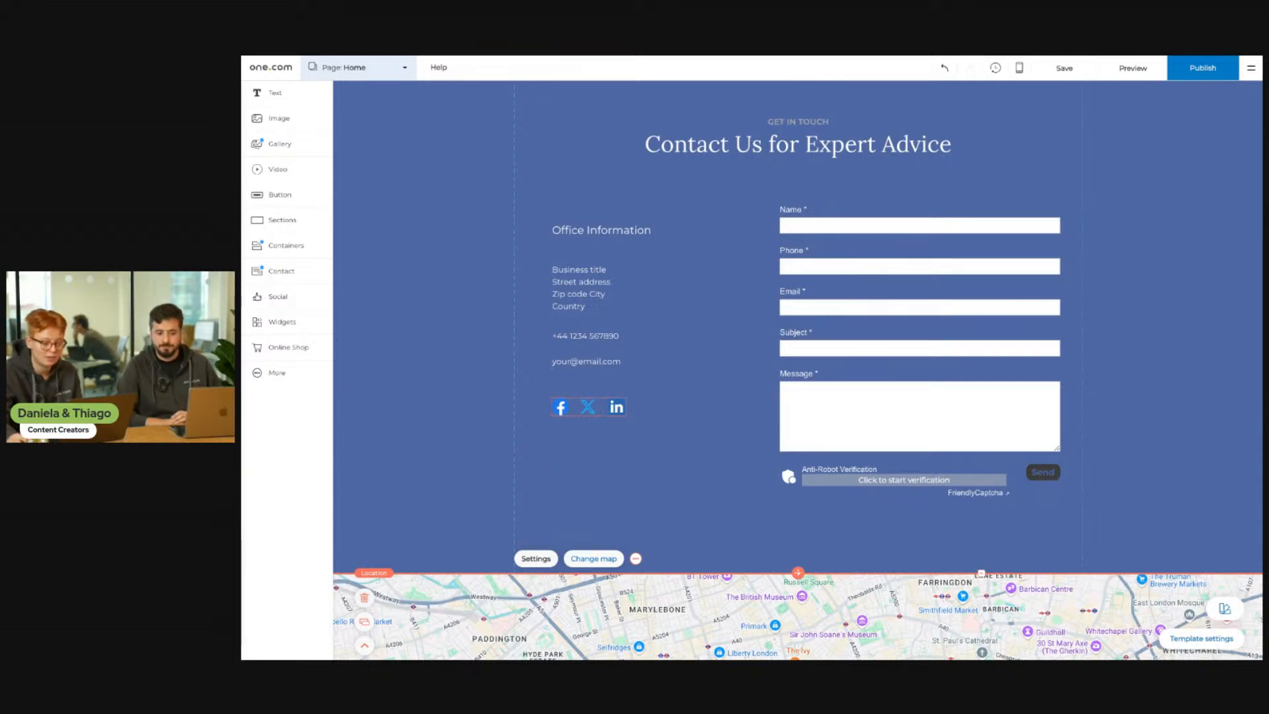
click(588, 407)
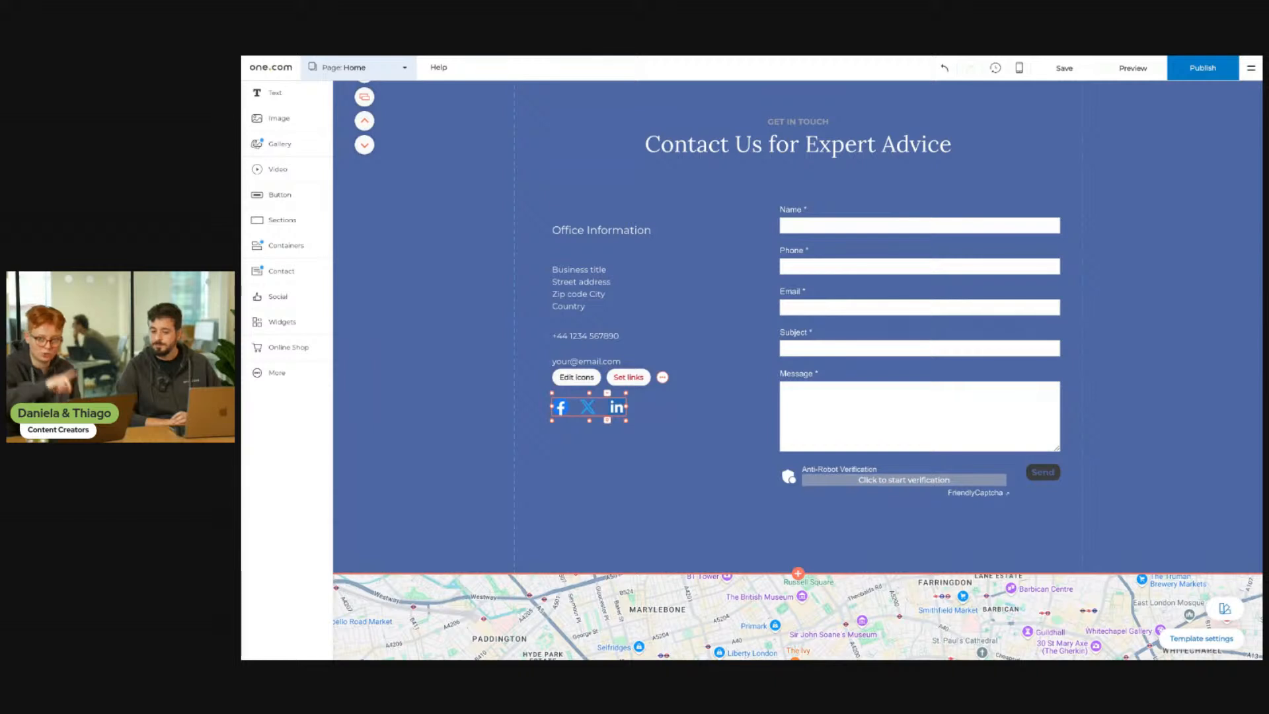
click(627, 377)
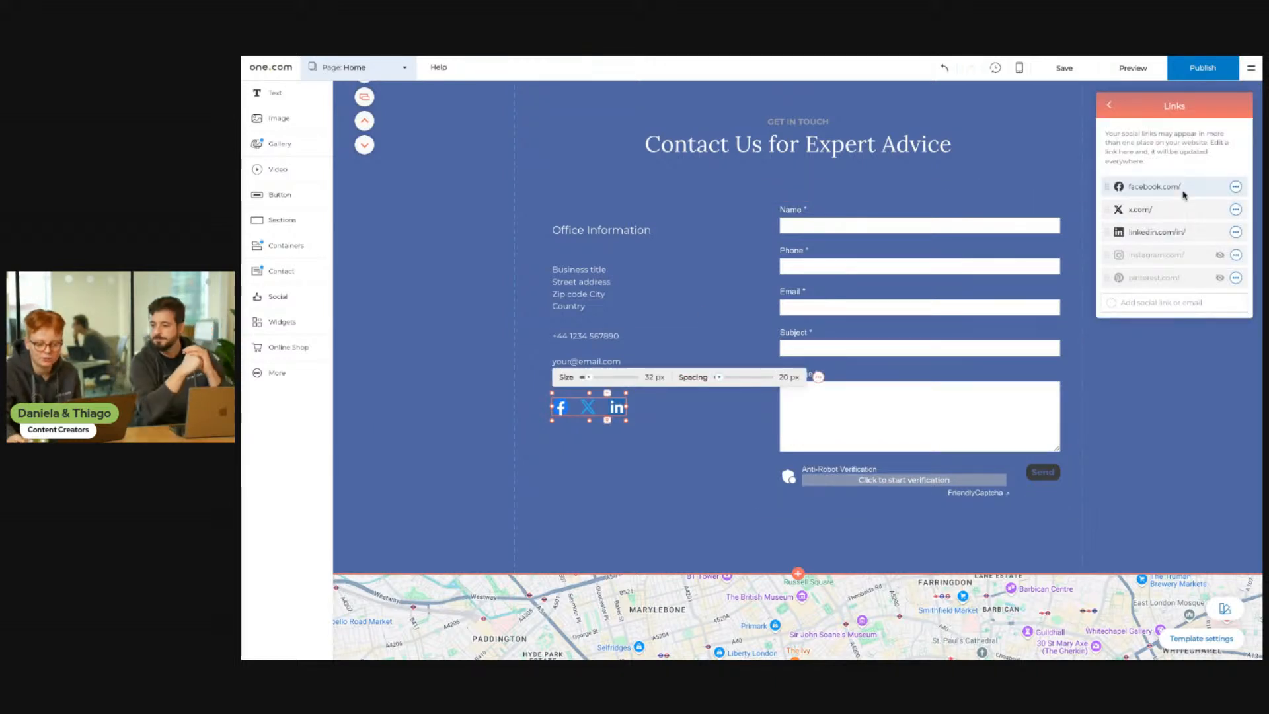
click(1235, 187)
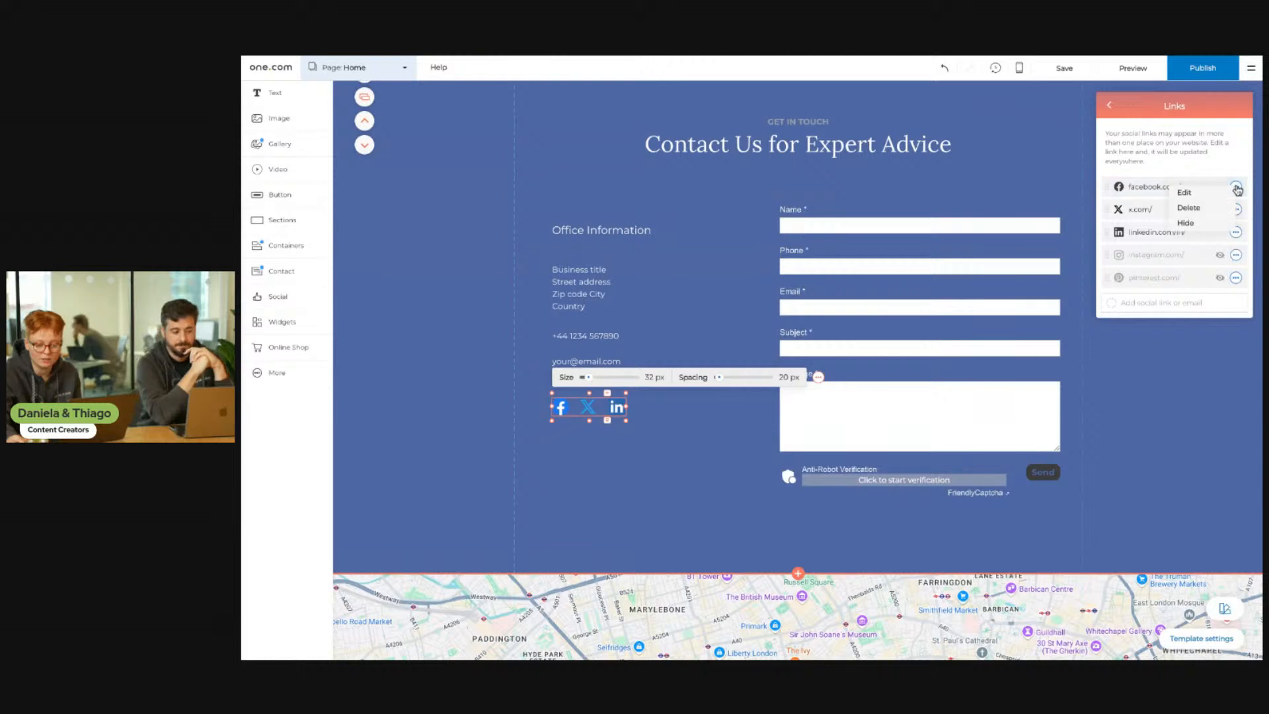
click(1185, 192)
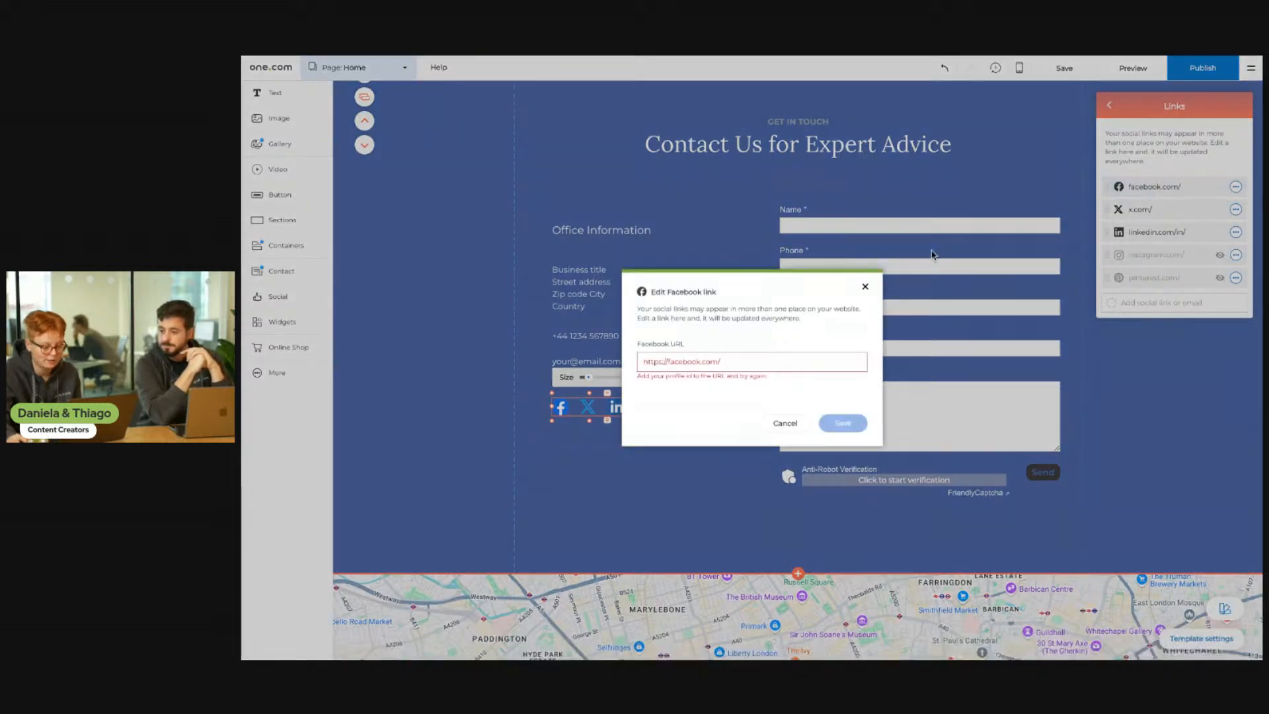
triple_click(775, 360)
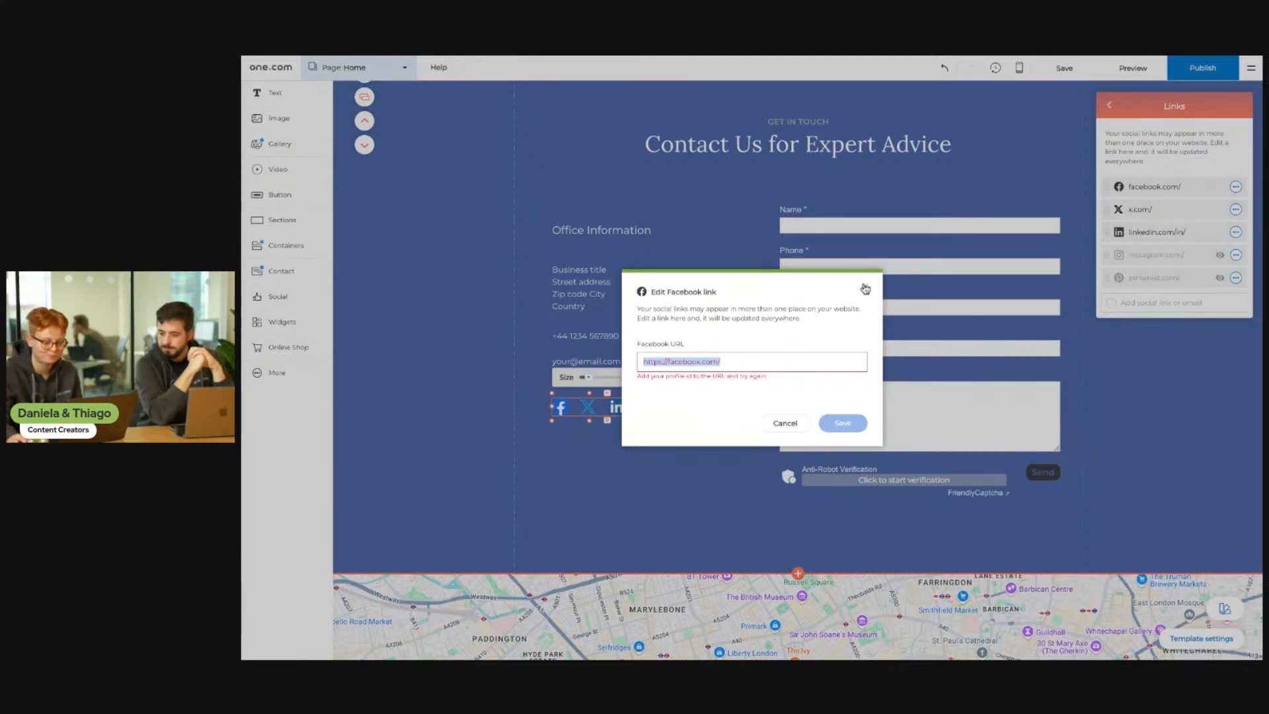
click(865, 286)
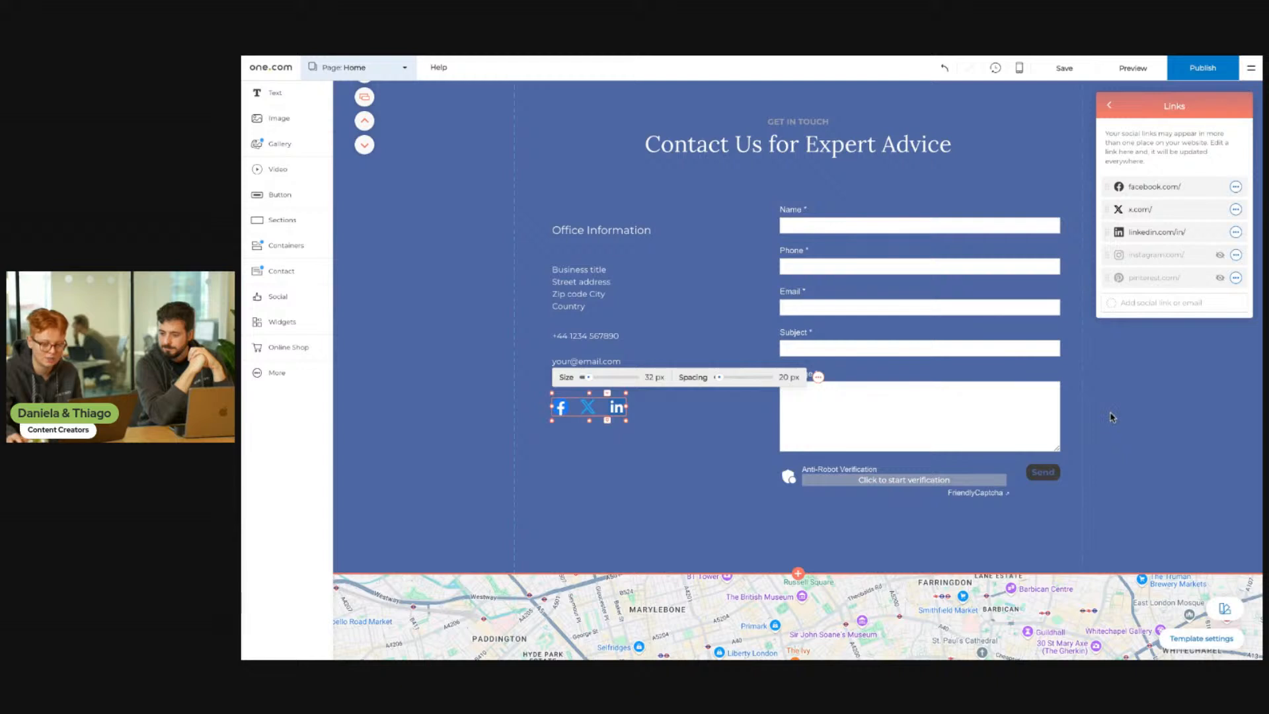
- Set the icon design of the social links under Office Information to Circle - fill
click(1109, 105)
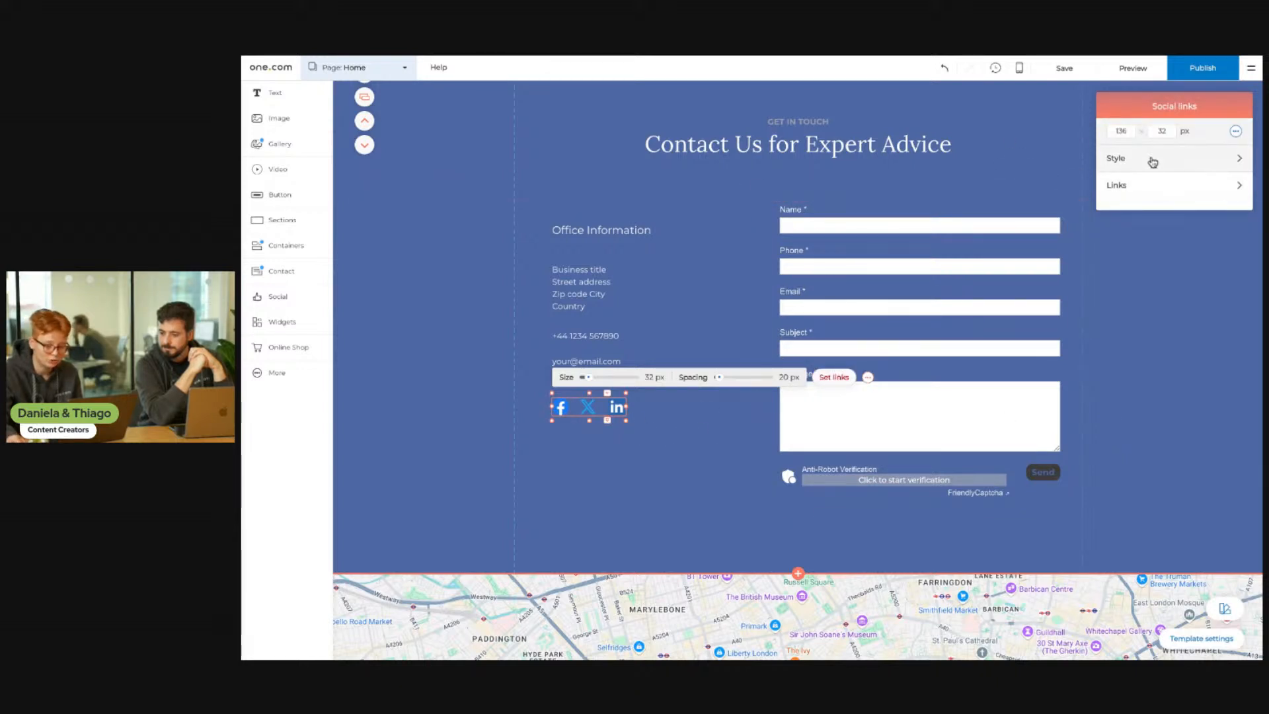
click(1152, 160)
click(1133, 166)
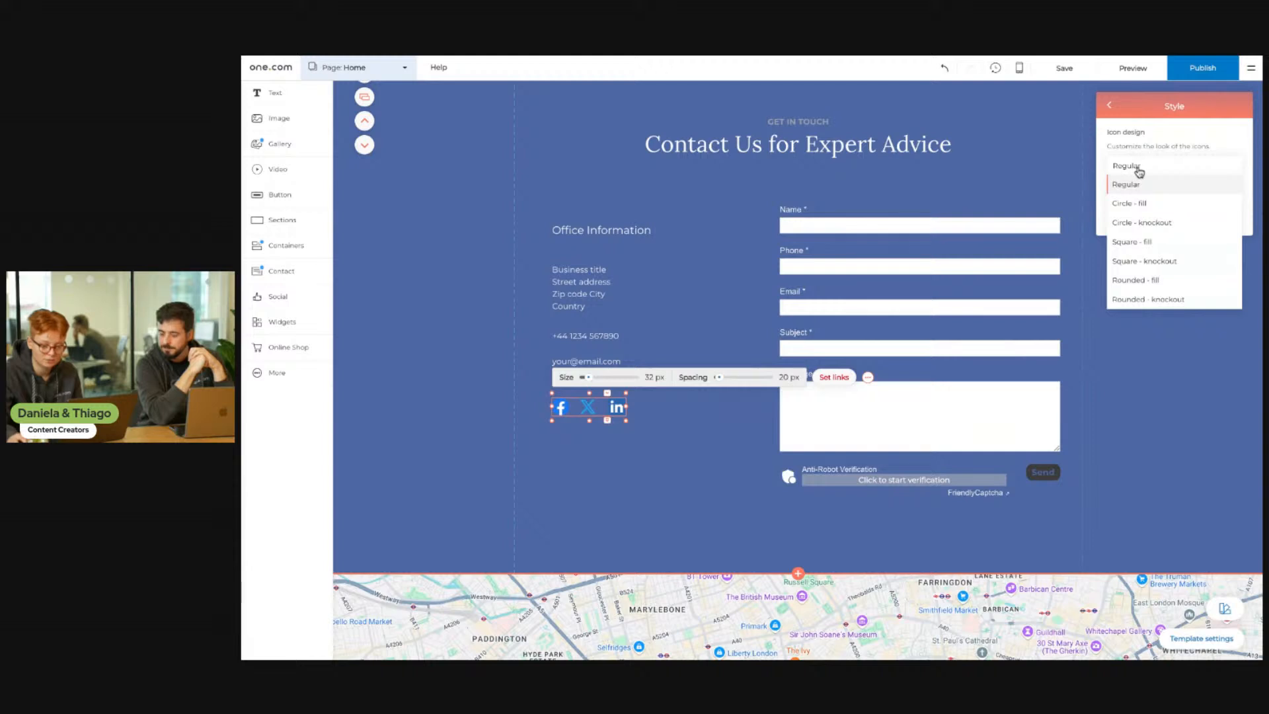
click(1157, 203)
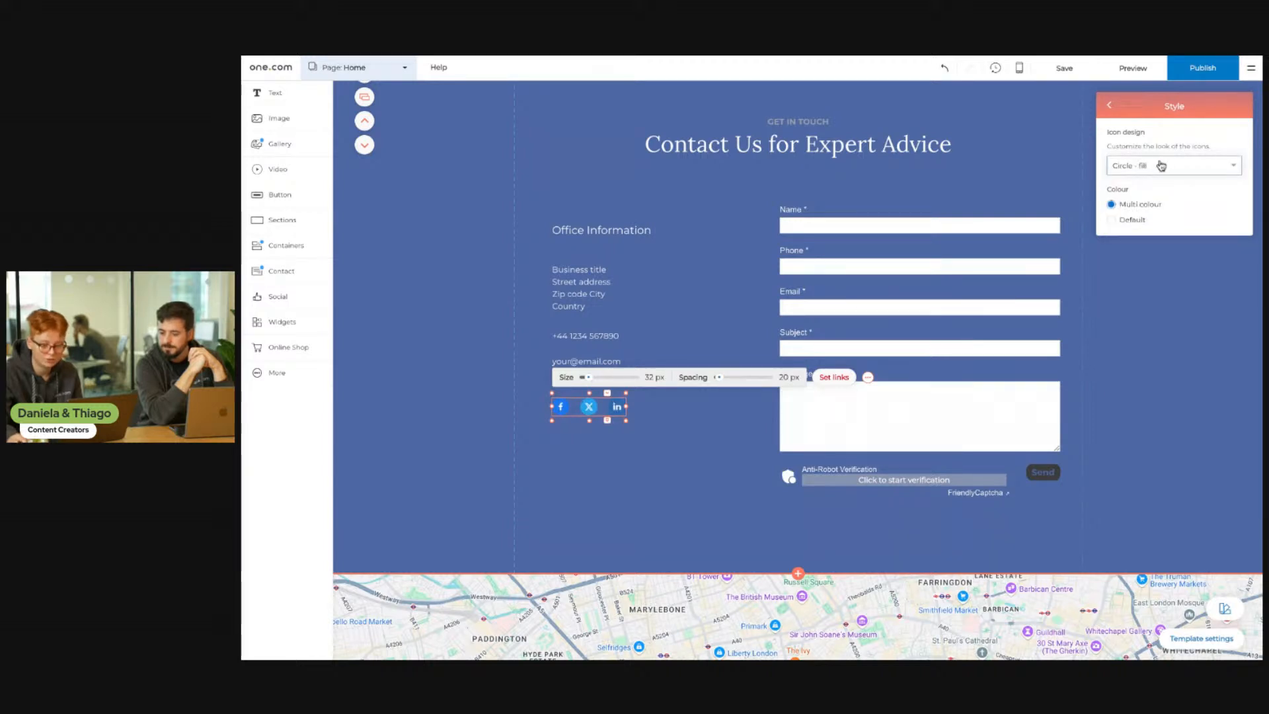
- Try the Square - fill and Rounded - fill icon designs on the social links and return to Circle - fill
click(1162, 165)
click(1172, 243)
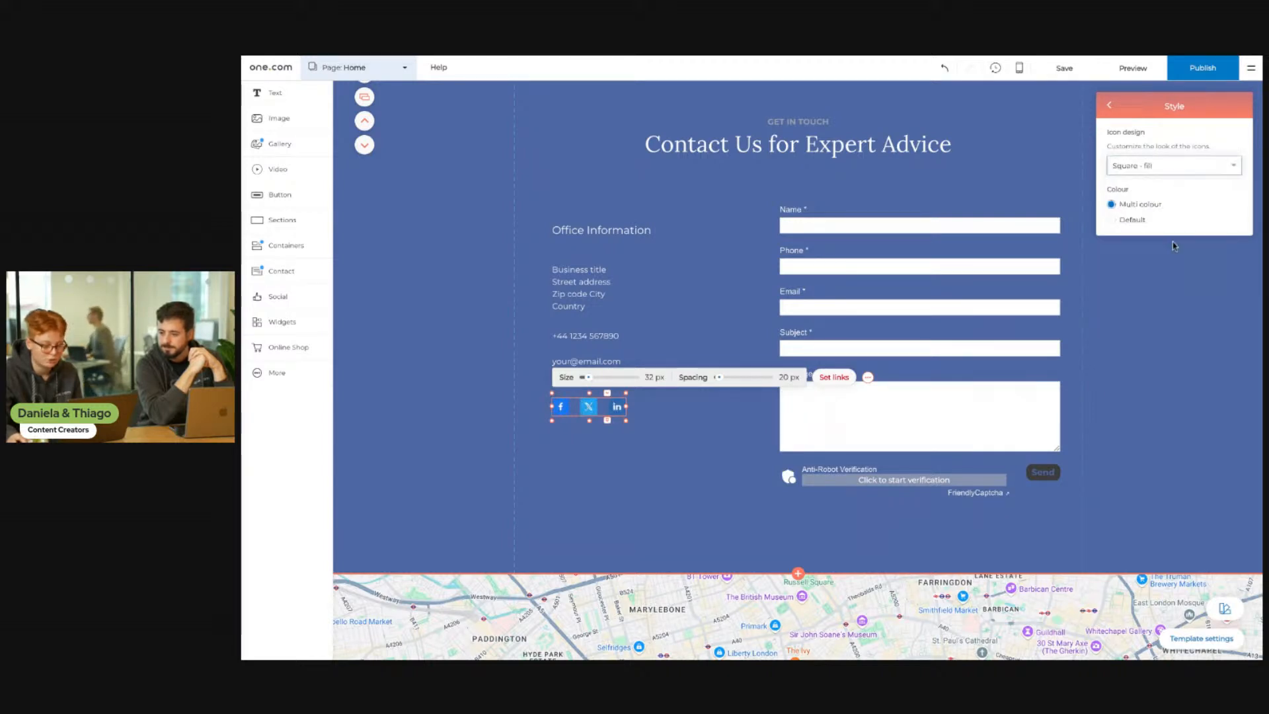
click(1160, 166)
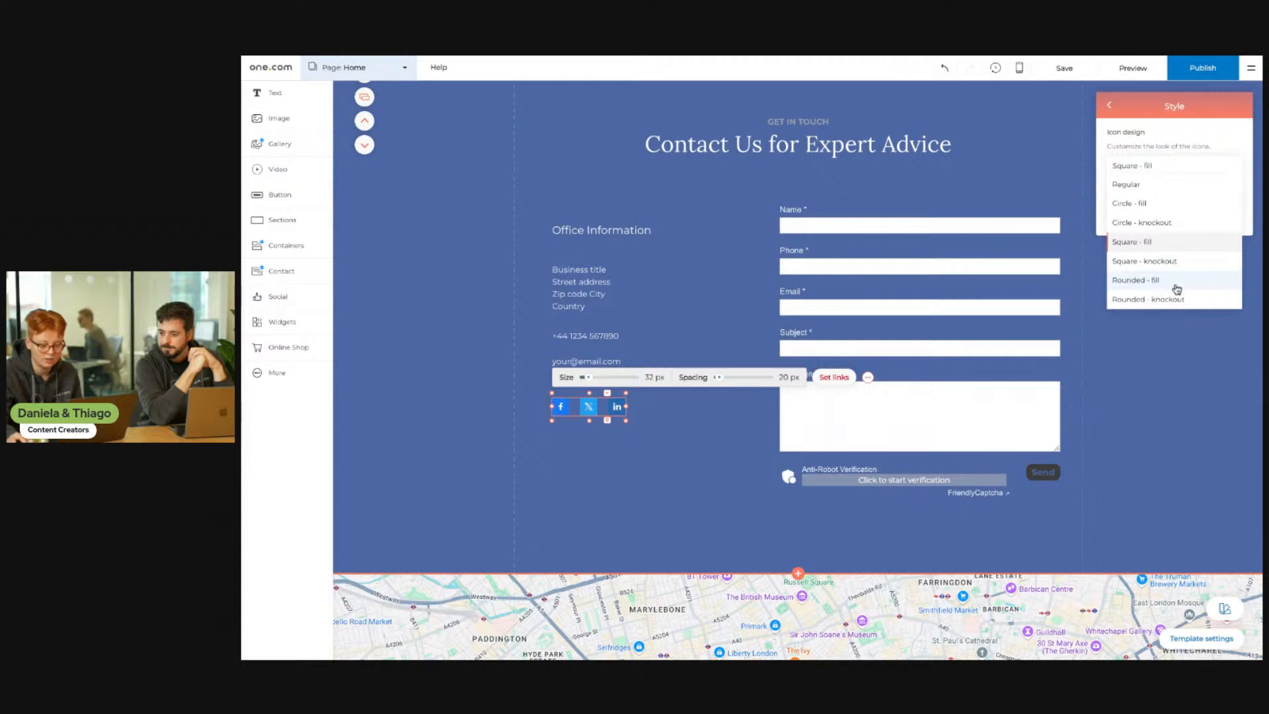
click(1176, 284)
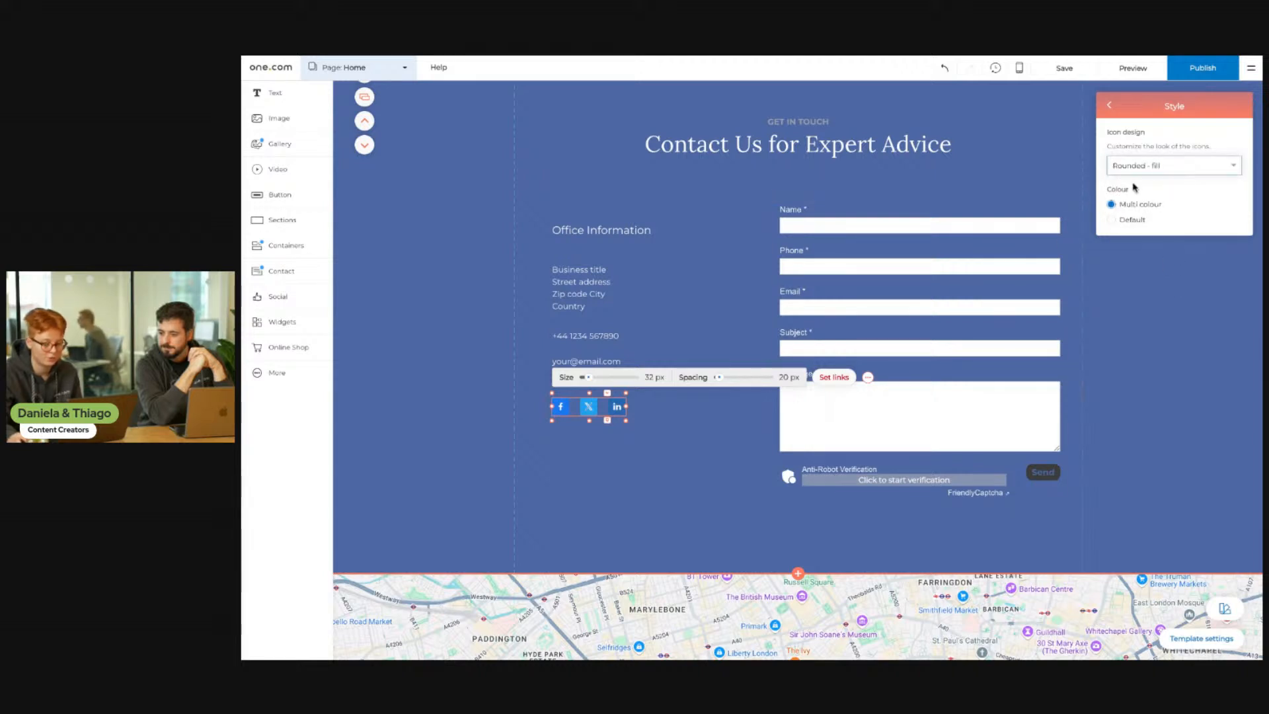
click(1175, 167)
click(1160, 203)
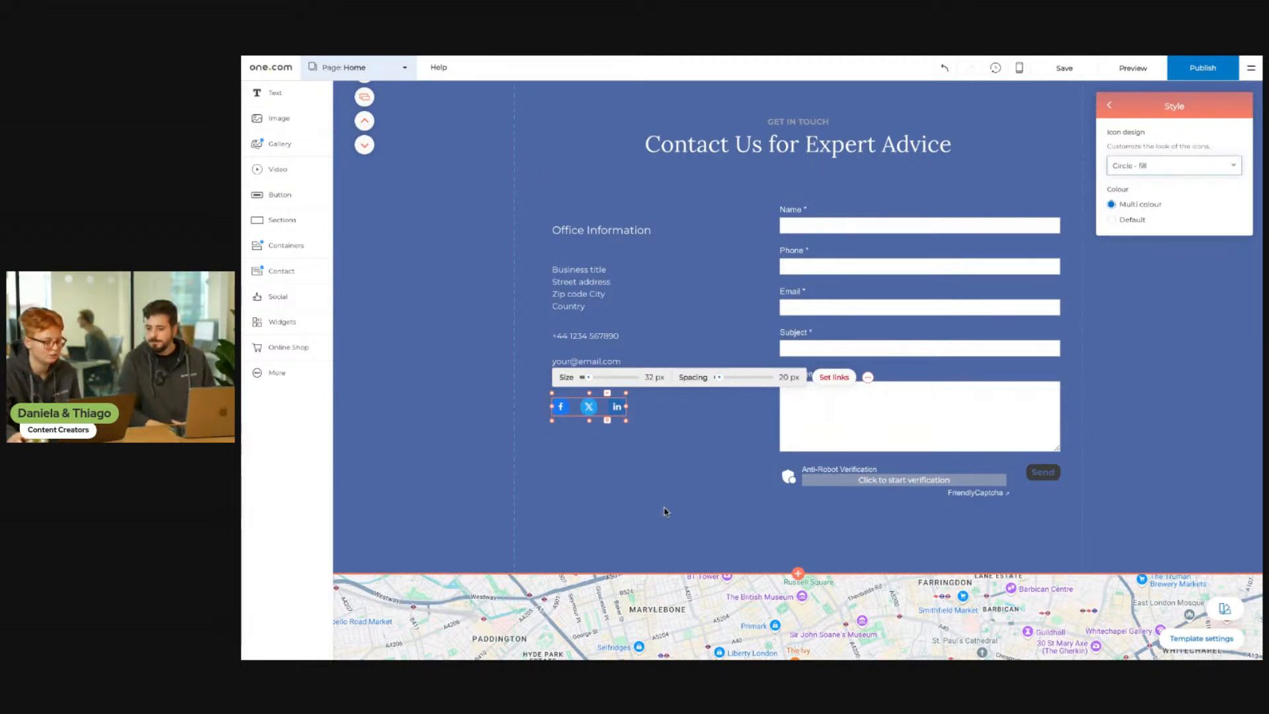
click(664, 510)
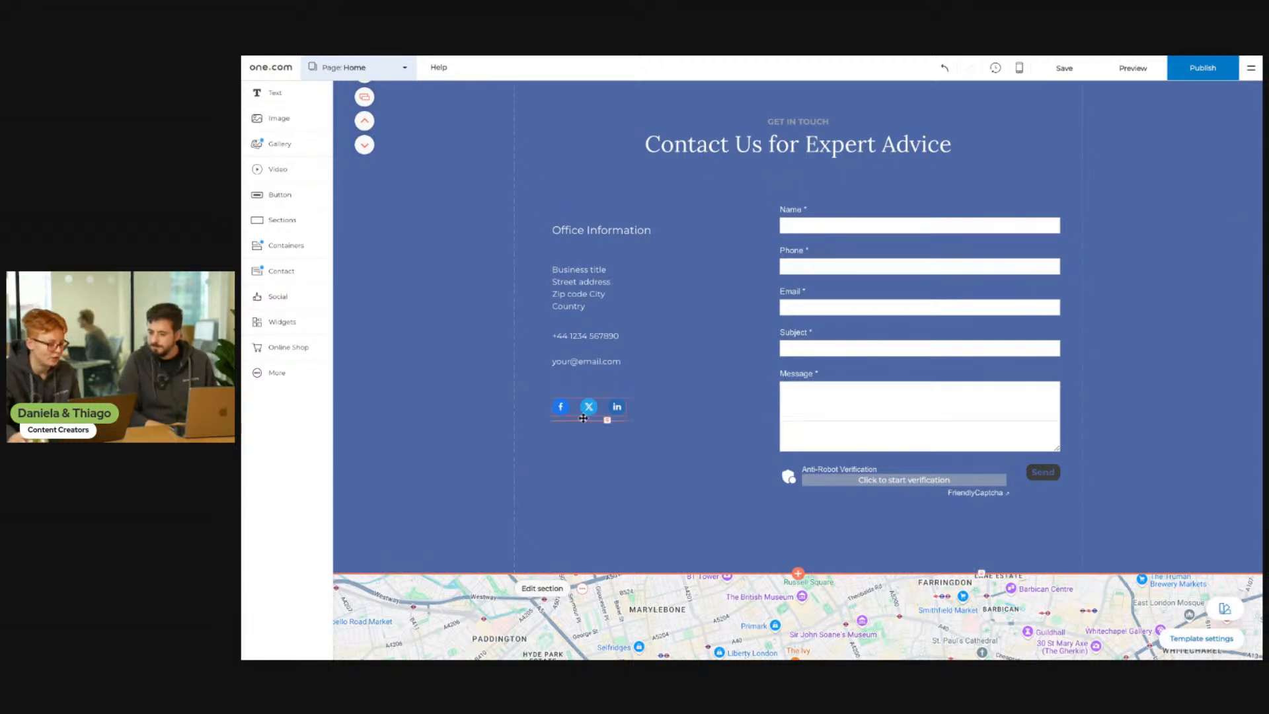
- Set the fill colour of the "Contact Us for Expert Advice" section to the white theme colour
scroll(646, 471, up, 1)
scroll(647, 471, up, 1)
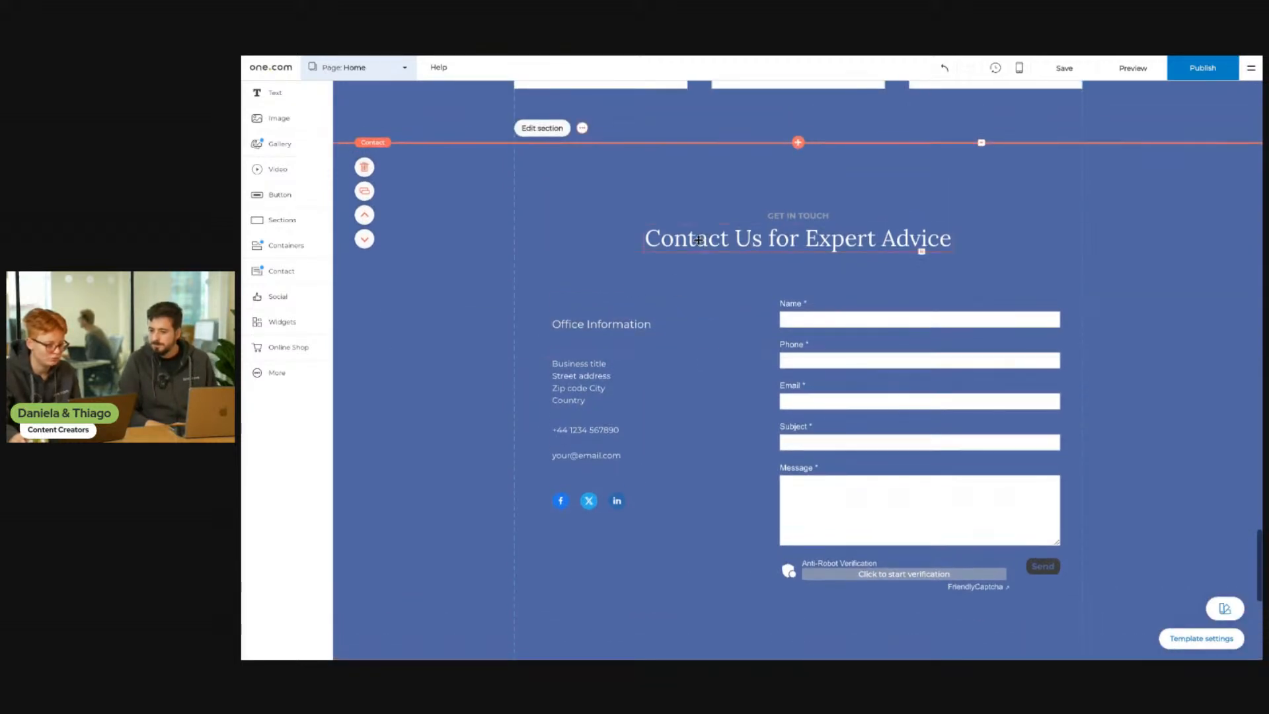
click(555, 130)
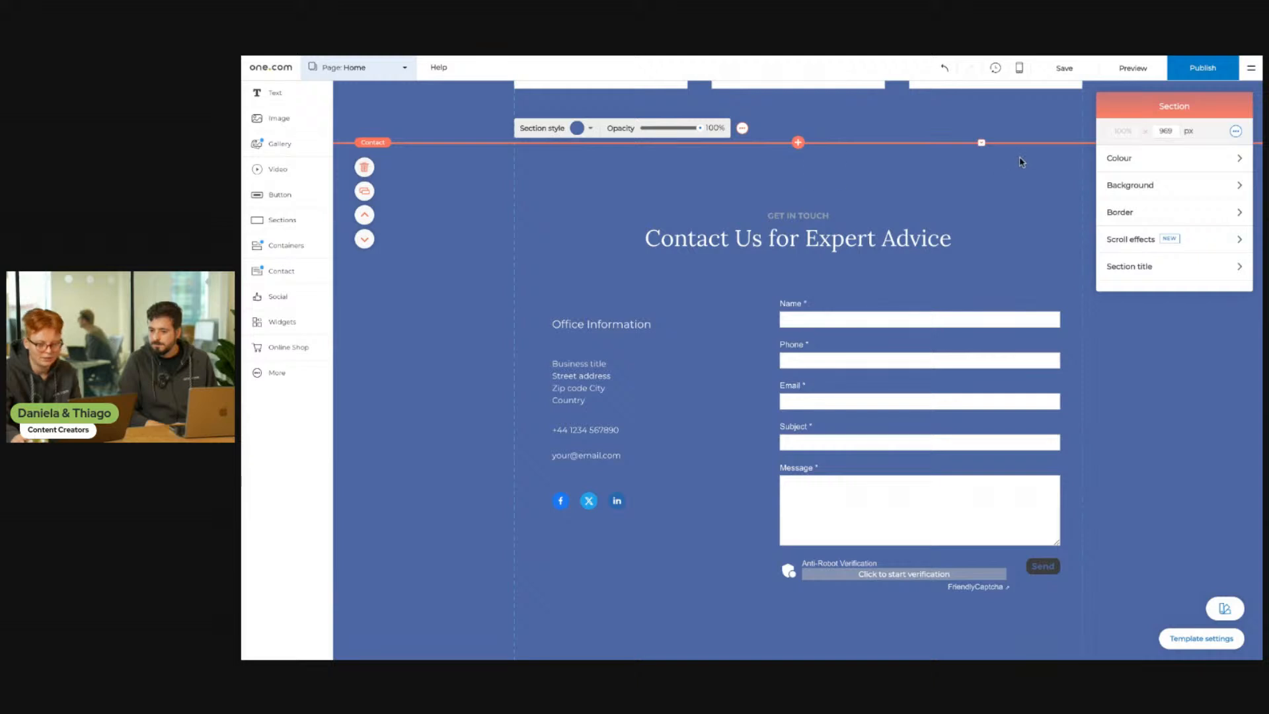
click(1189, 160)
click(1235, 136)
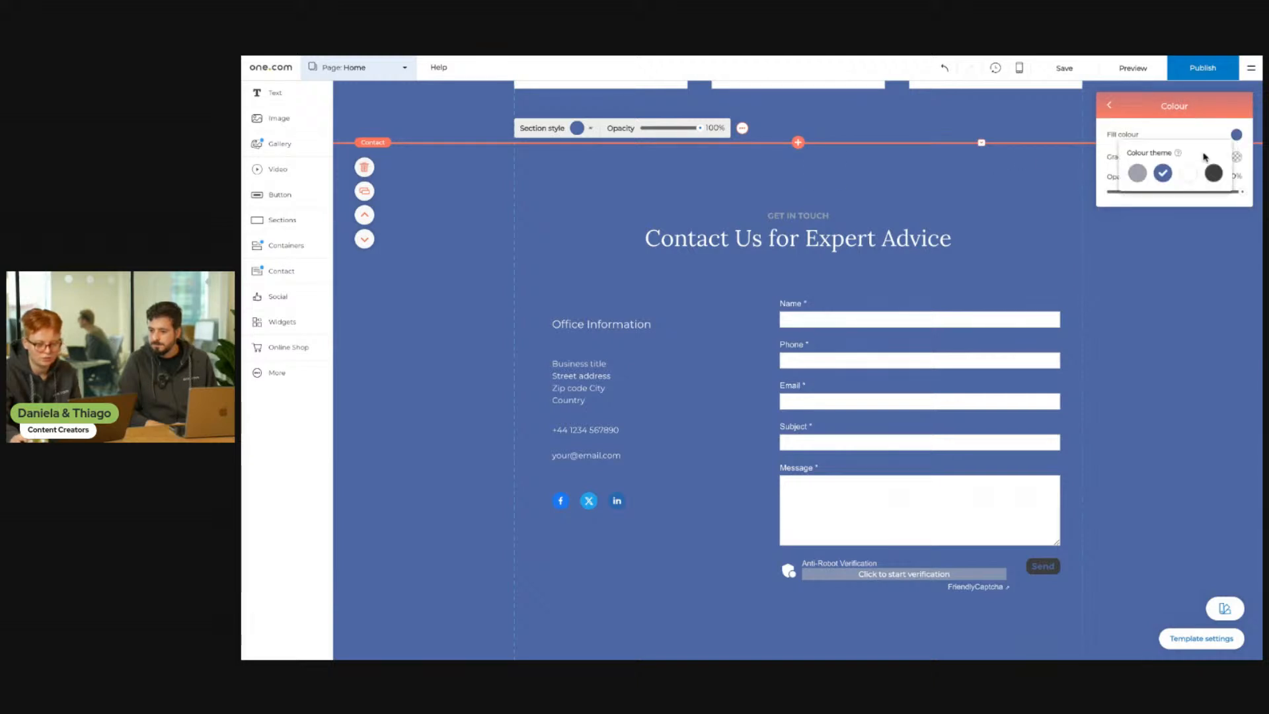
click(1187, 174)
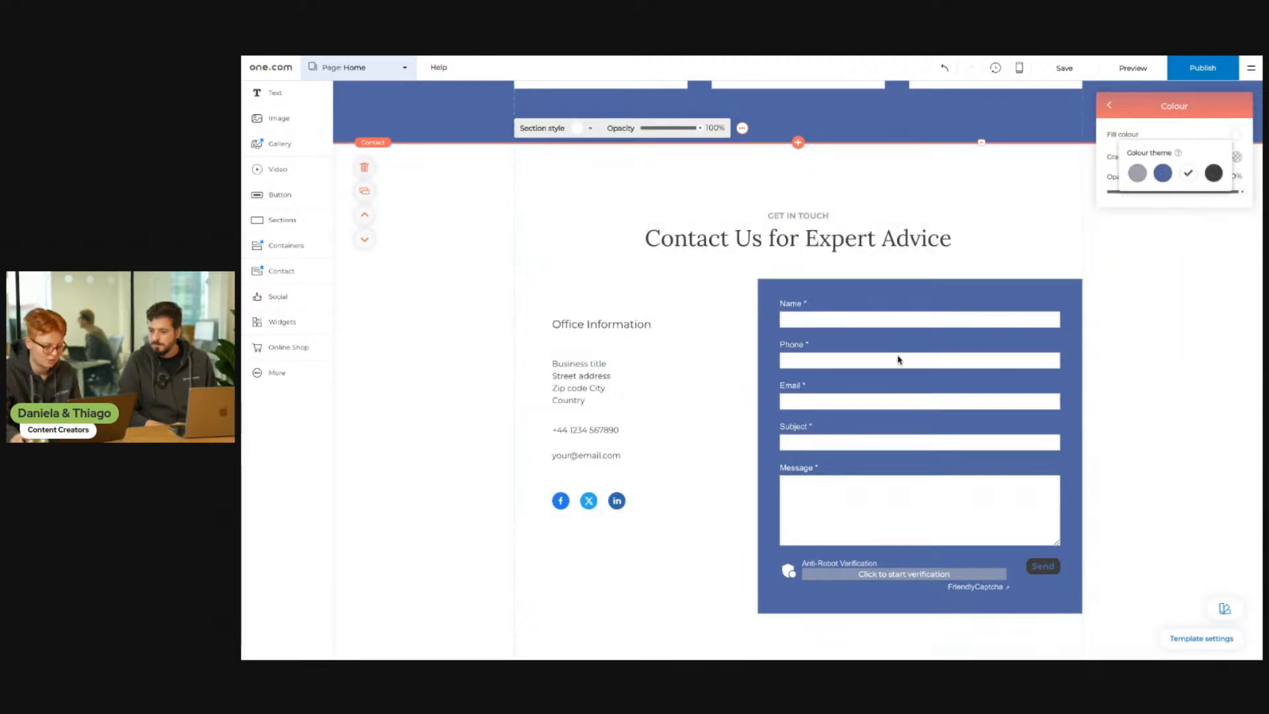
click(1118, 108)
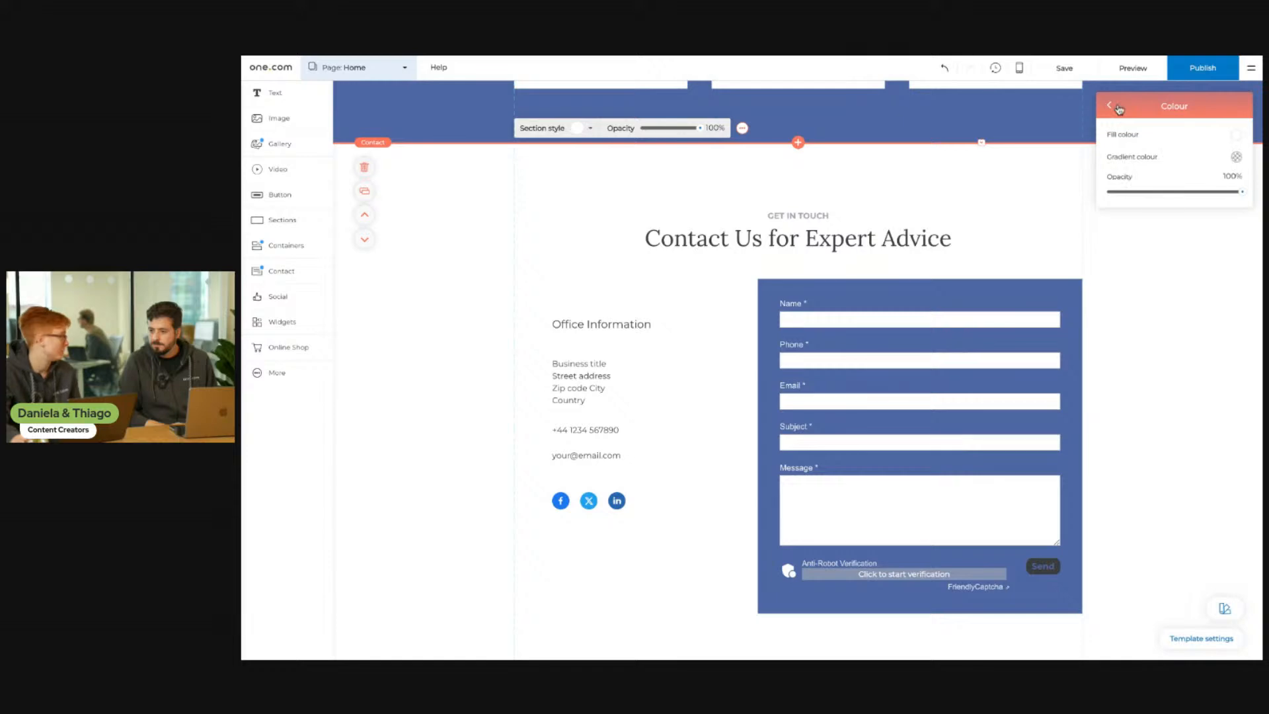
click(1111, 107)
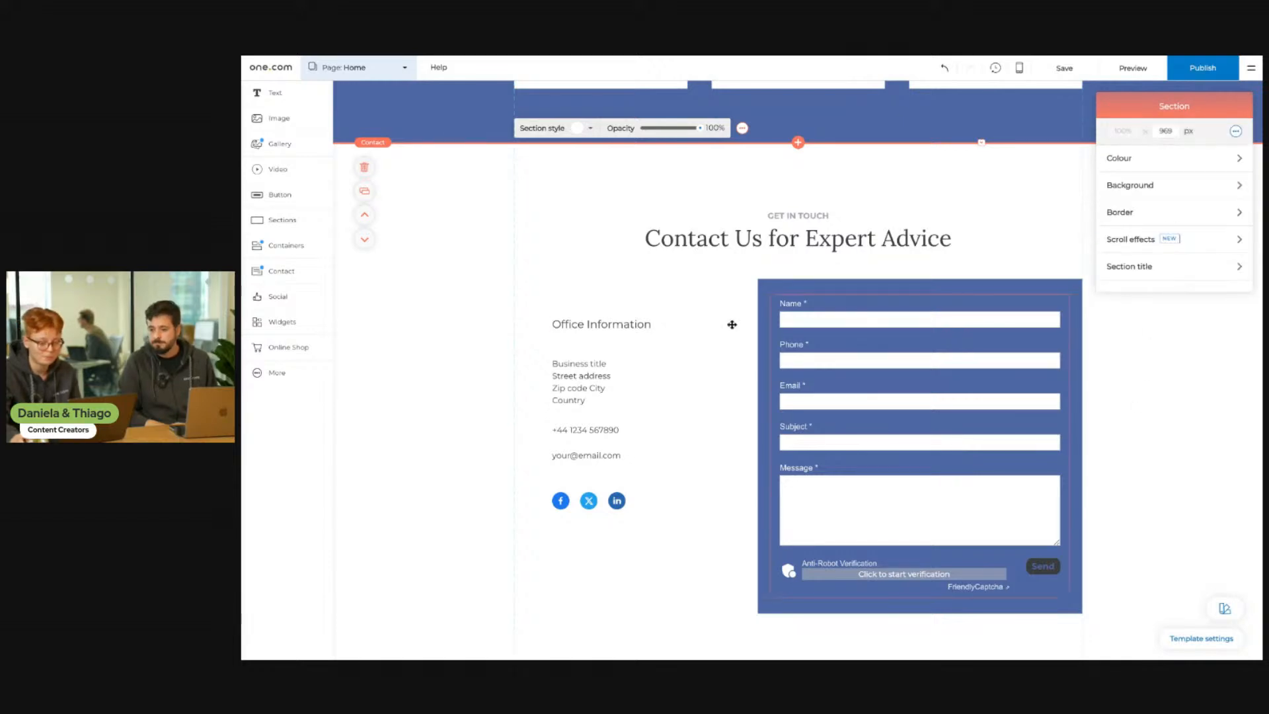
- Review the home page sections from "Our Expertise Sets Us Apart" through the team and awards down to the contact section
scroll(730, 323, down, 6)
scroll(704, 412, up, 15)
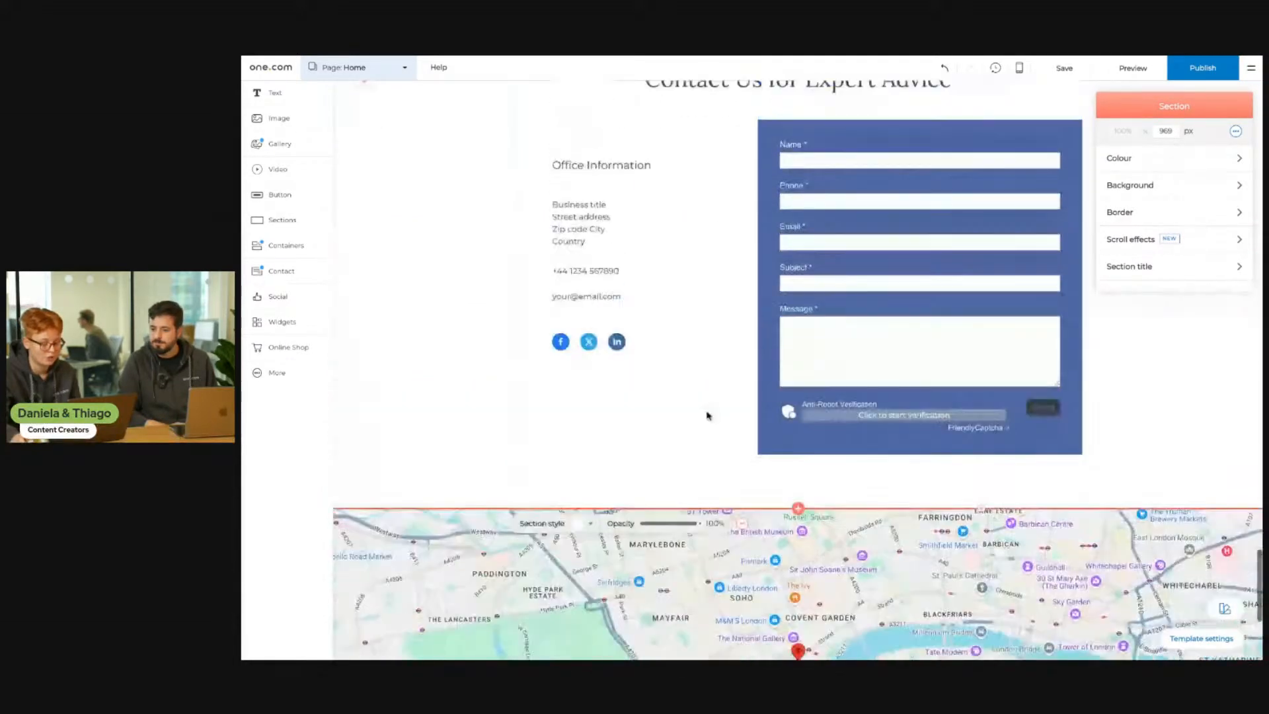
scroll(706, 421, up, 5)
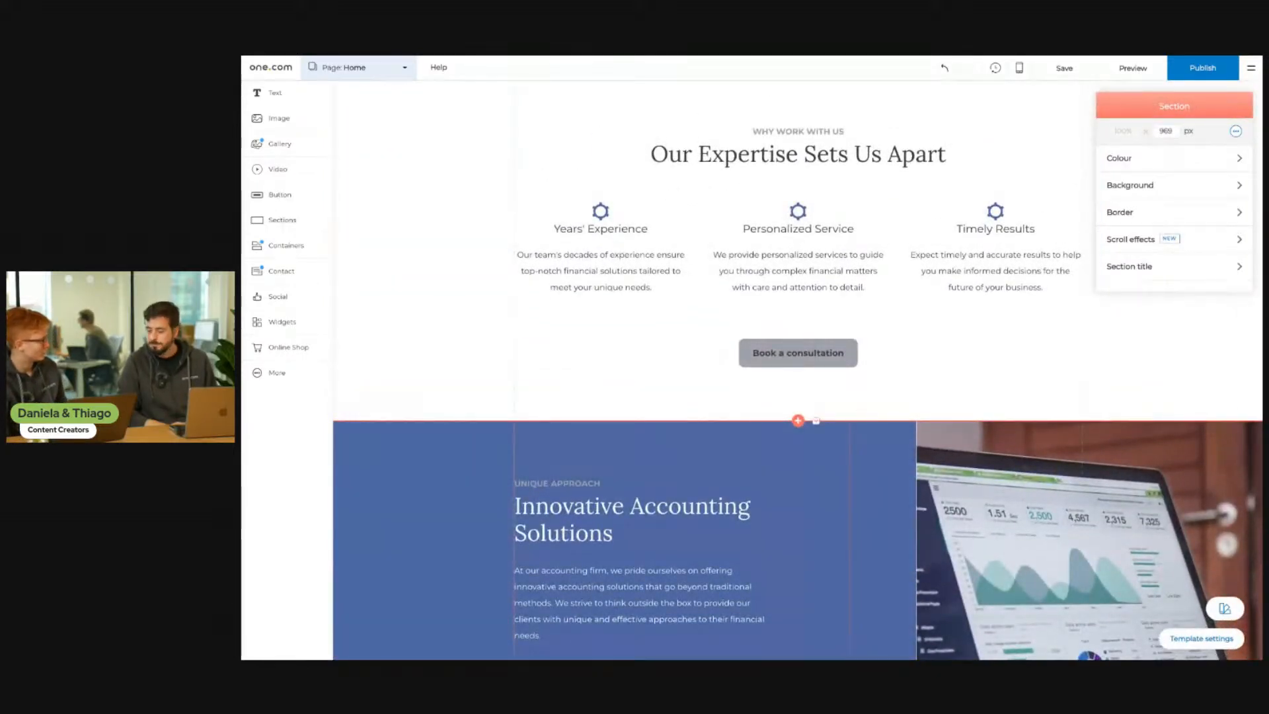
click(282, 321)
click(646, 374)
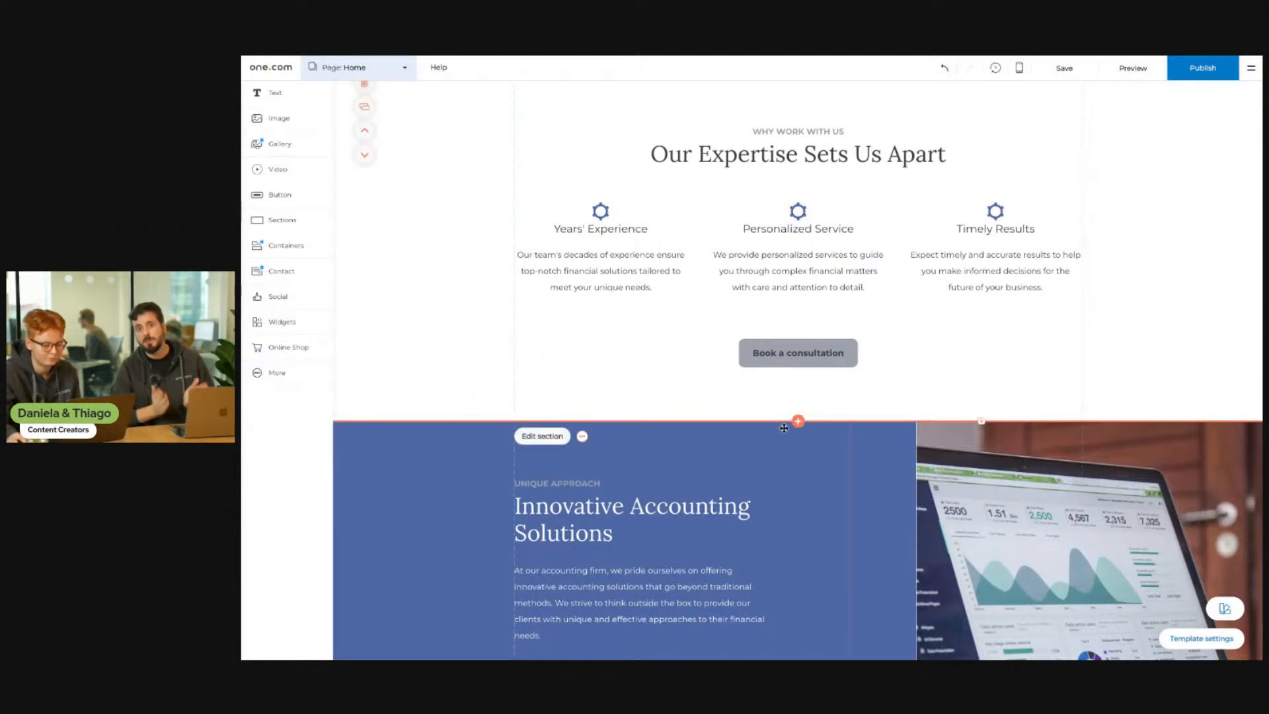
scroll(788, 434, down, 7)
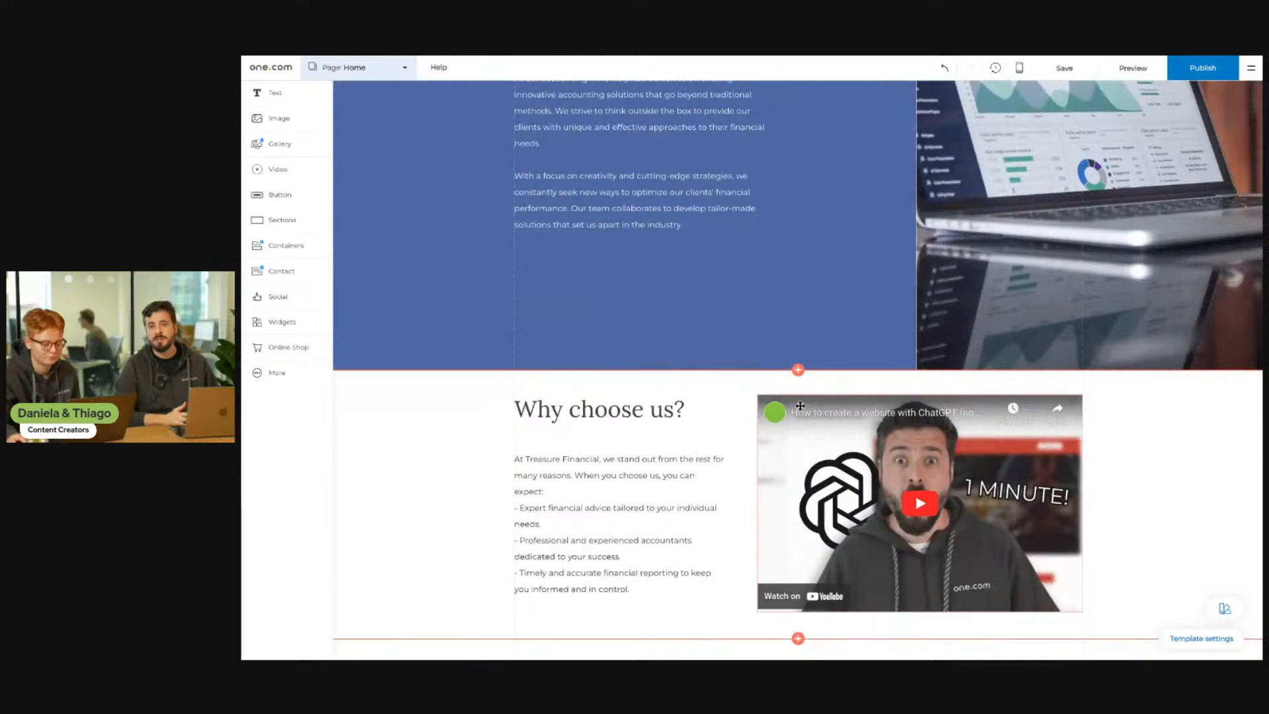
scroll(806, 462, down, 7)
scroll(820, 479, down, 1)
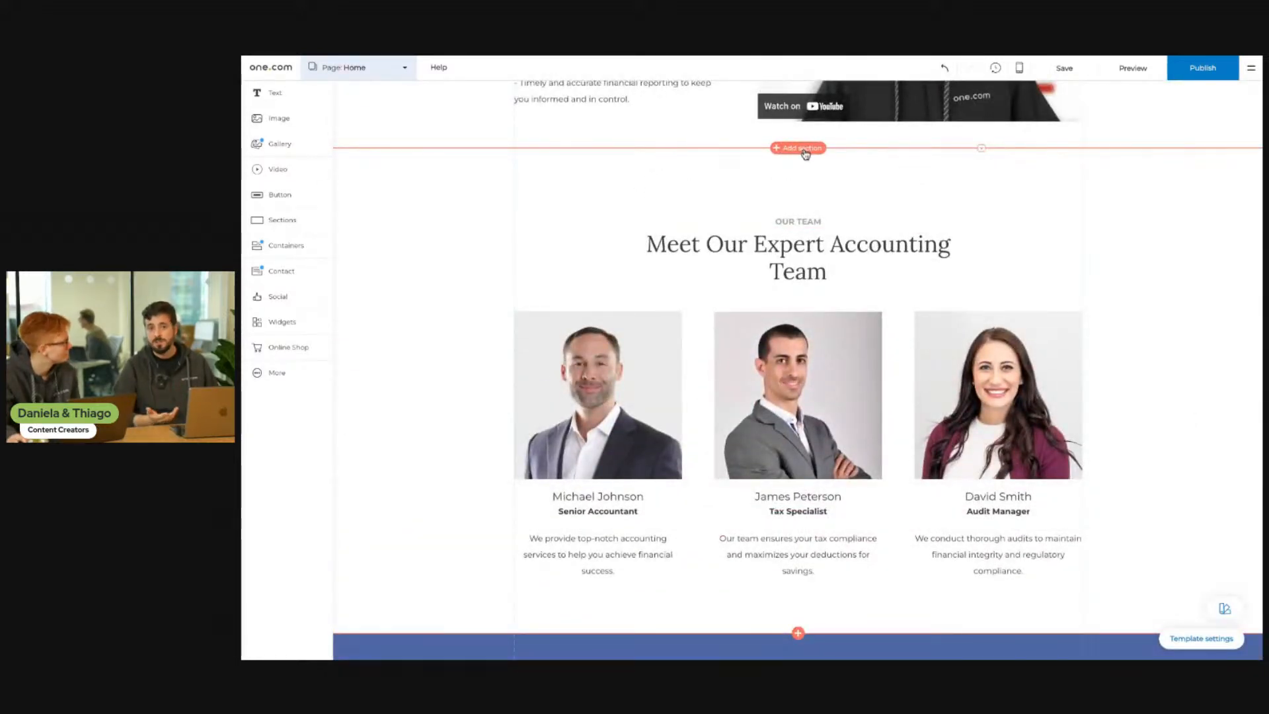
scroll(793, 191, down, 3)
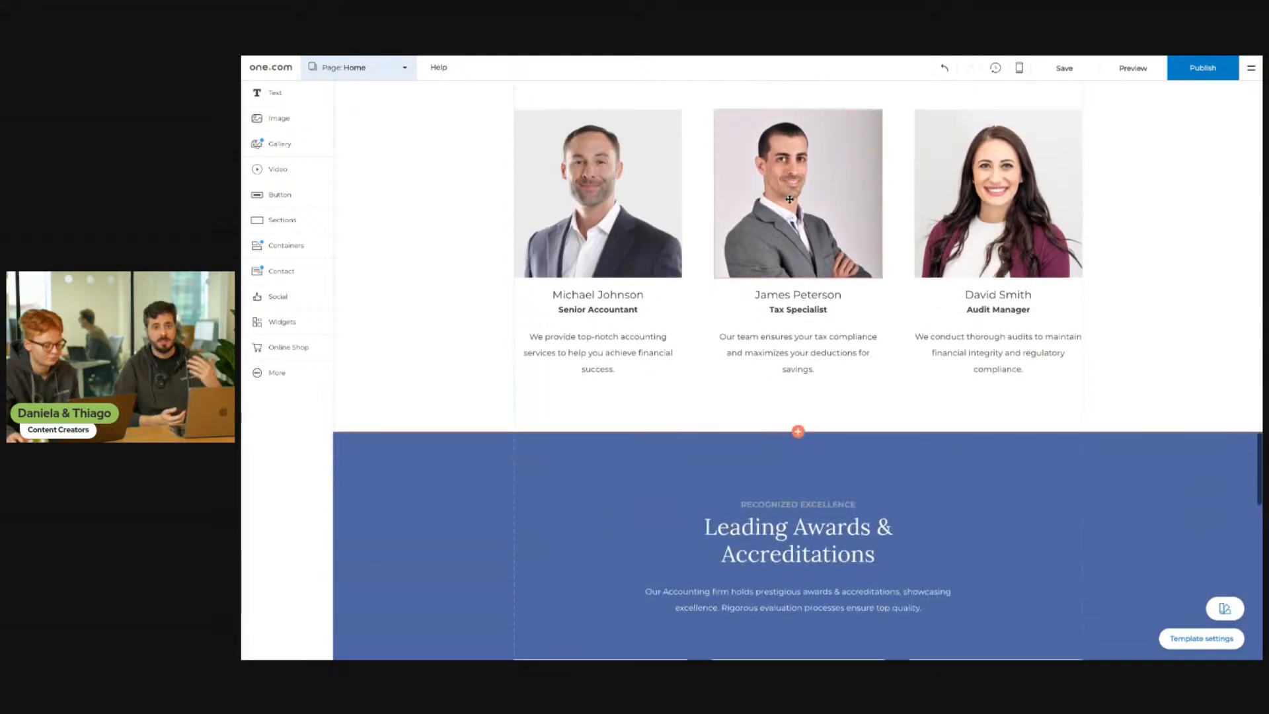
scroll(790, 200, down, 4)
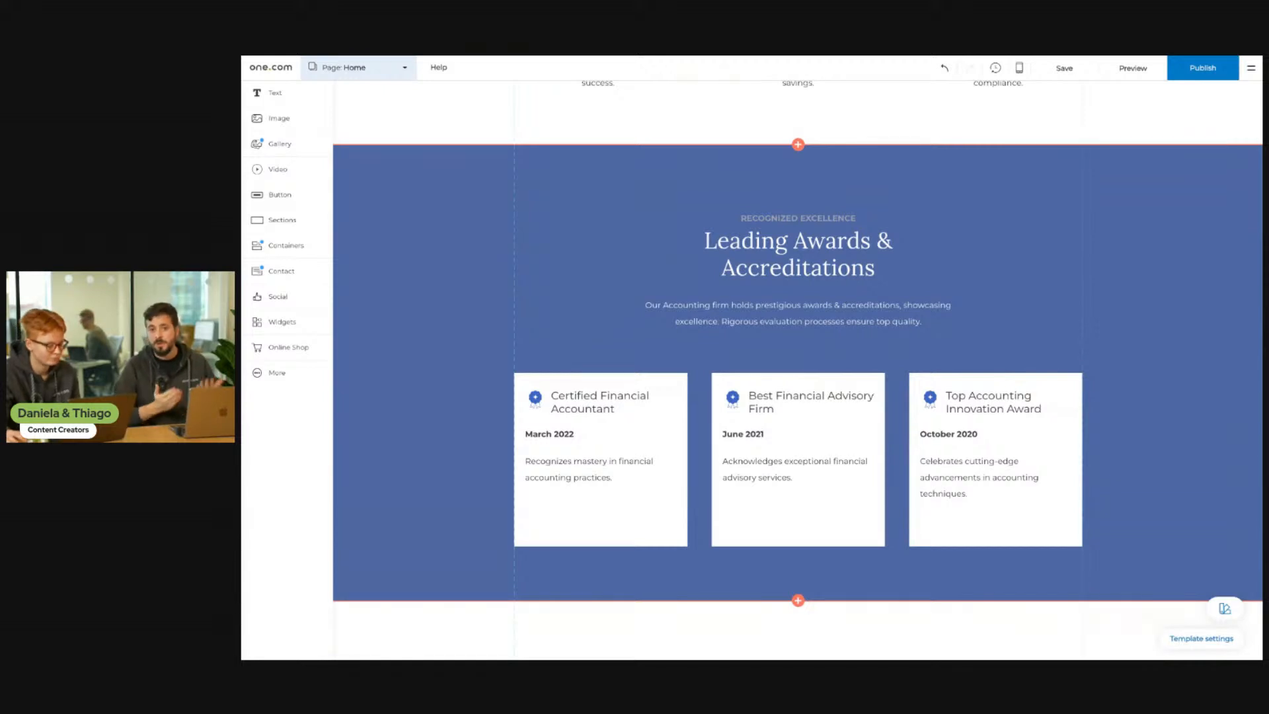
scroll(797, 370, down, 5)
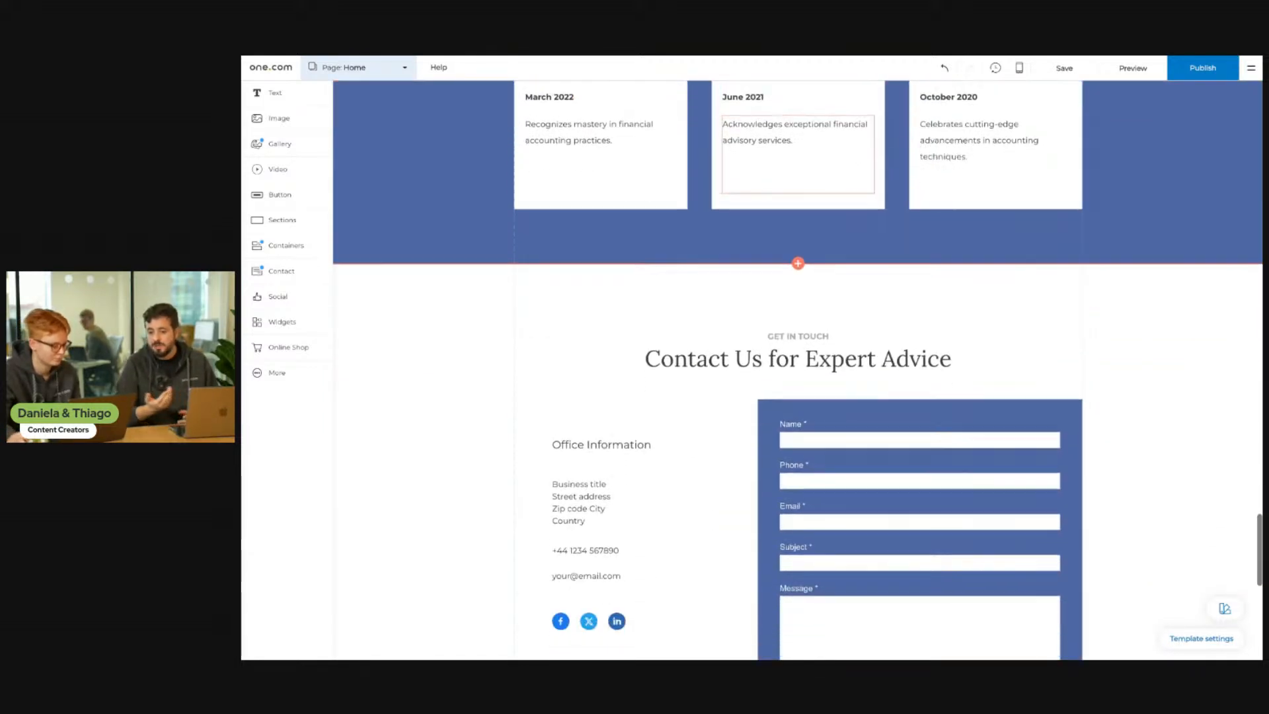
scroll(798, 370, down, 2)
- Look through the available widgets, view the Mailchimp signup form's embed instructions and close them without adding the widget
click(287, 321)
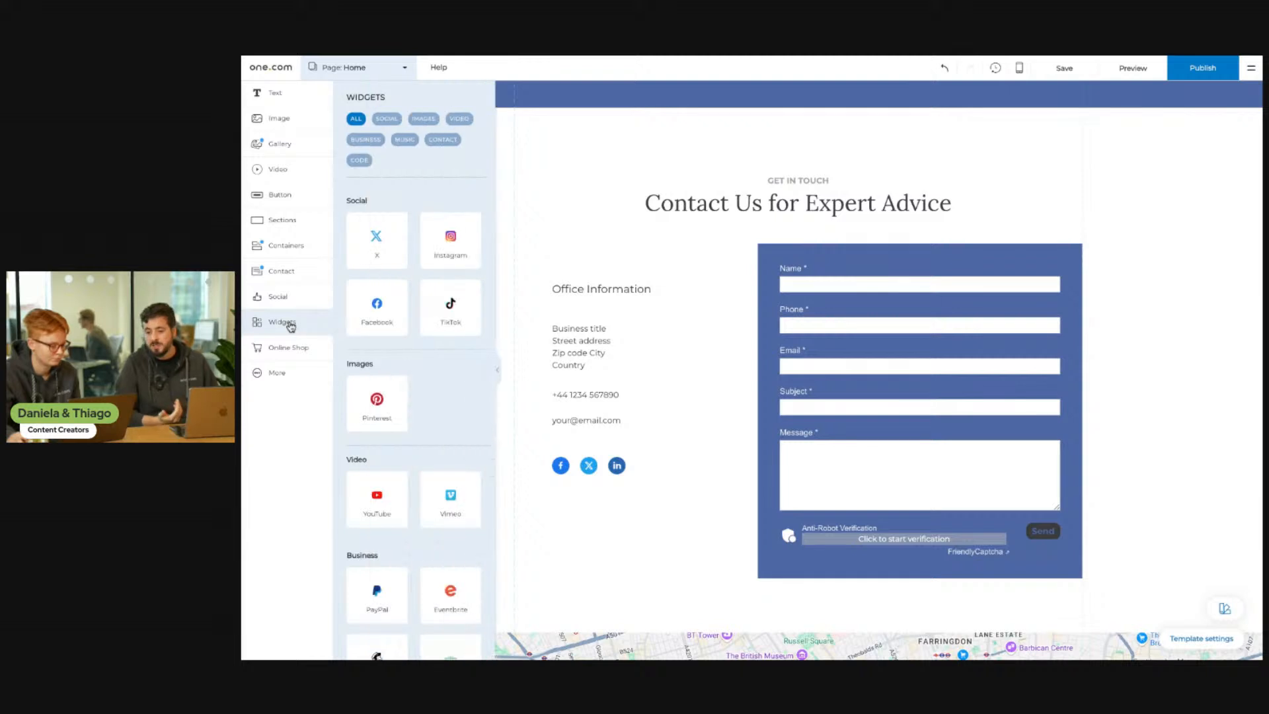
scroll(370, 356, down, 5)
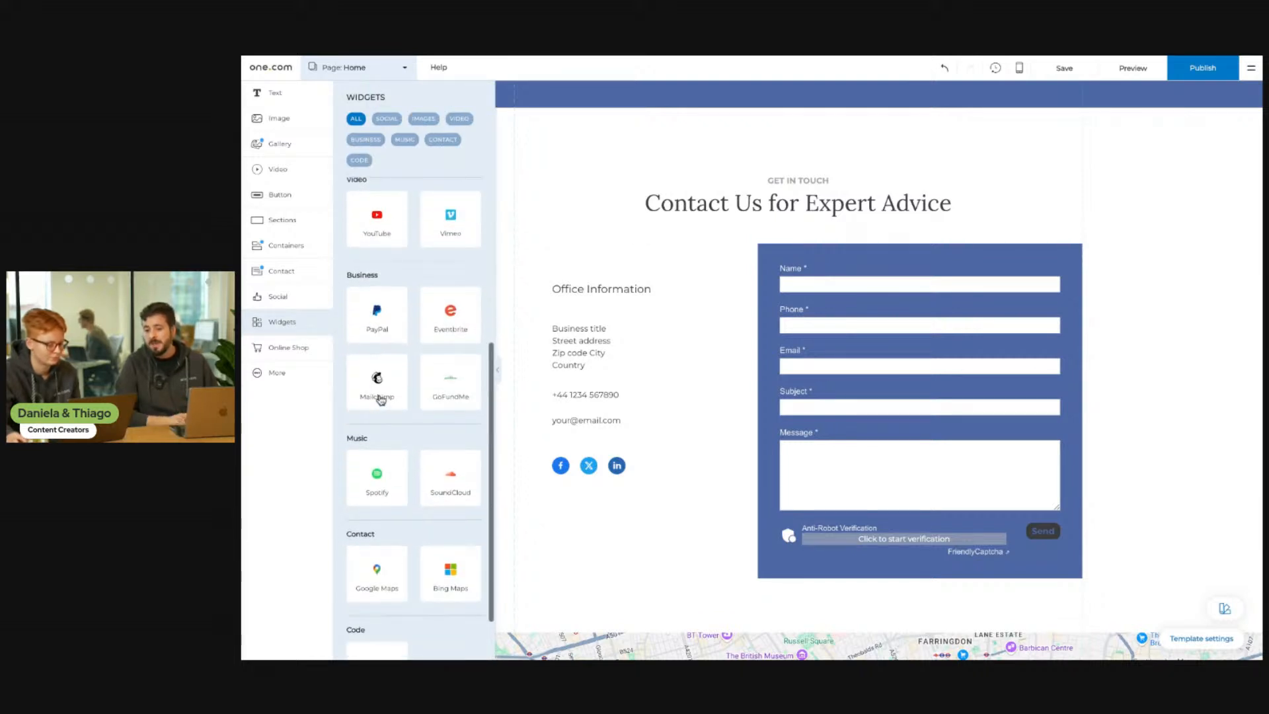
click(380, 393)
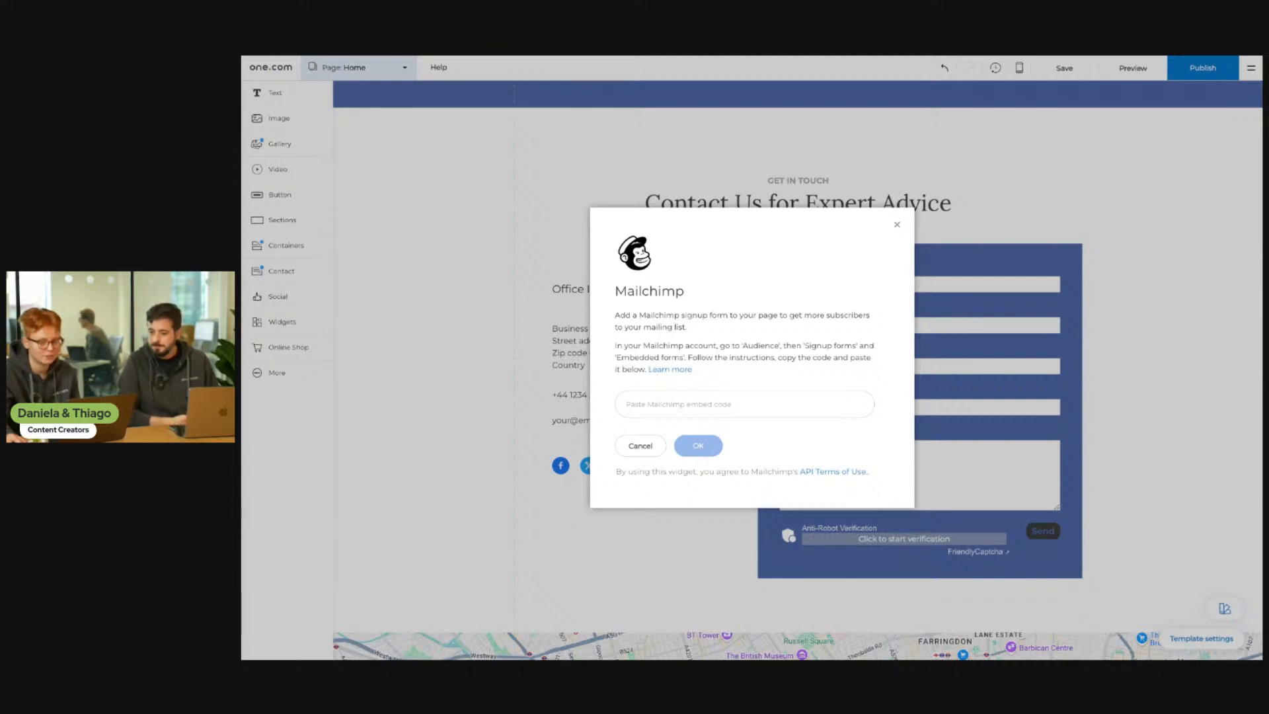
click(897, 225)
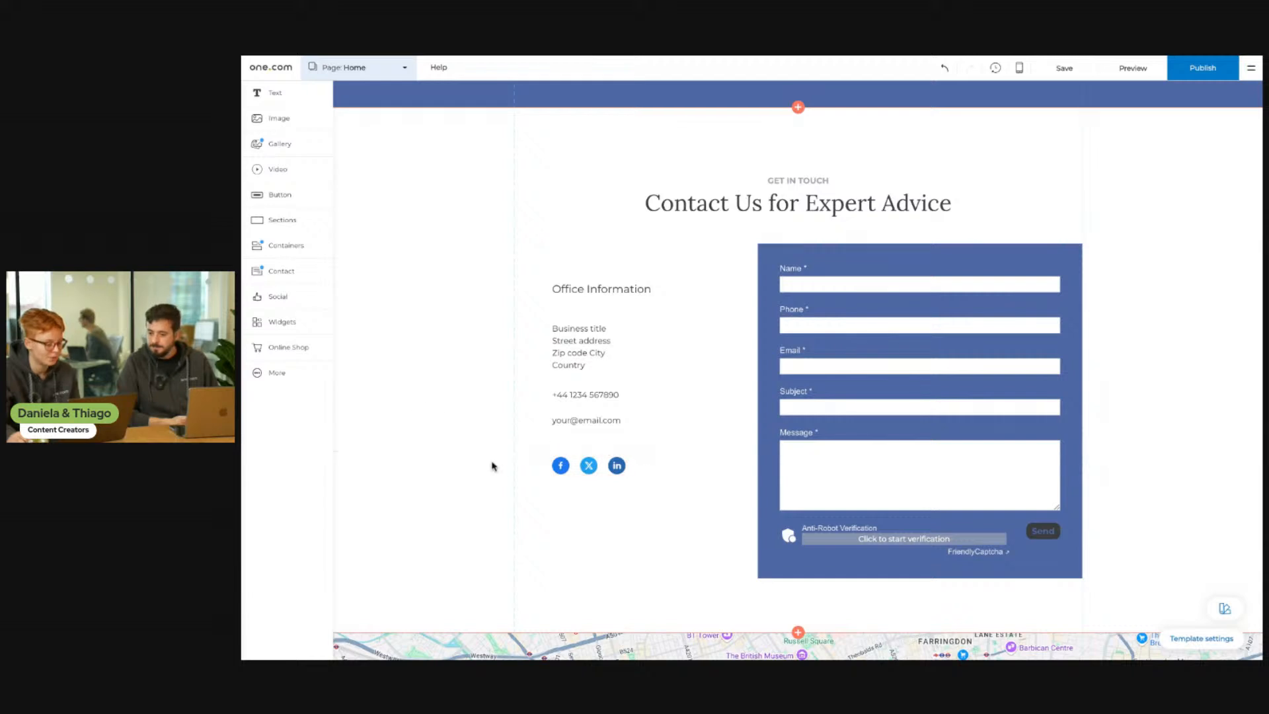
- View the Online Shop elements, such as the products grid and product widget, without adding any
scroll(671, 284, up, 1)
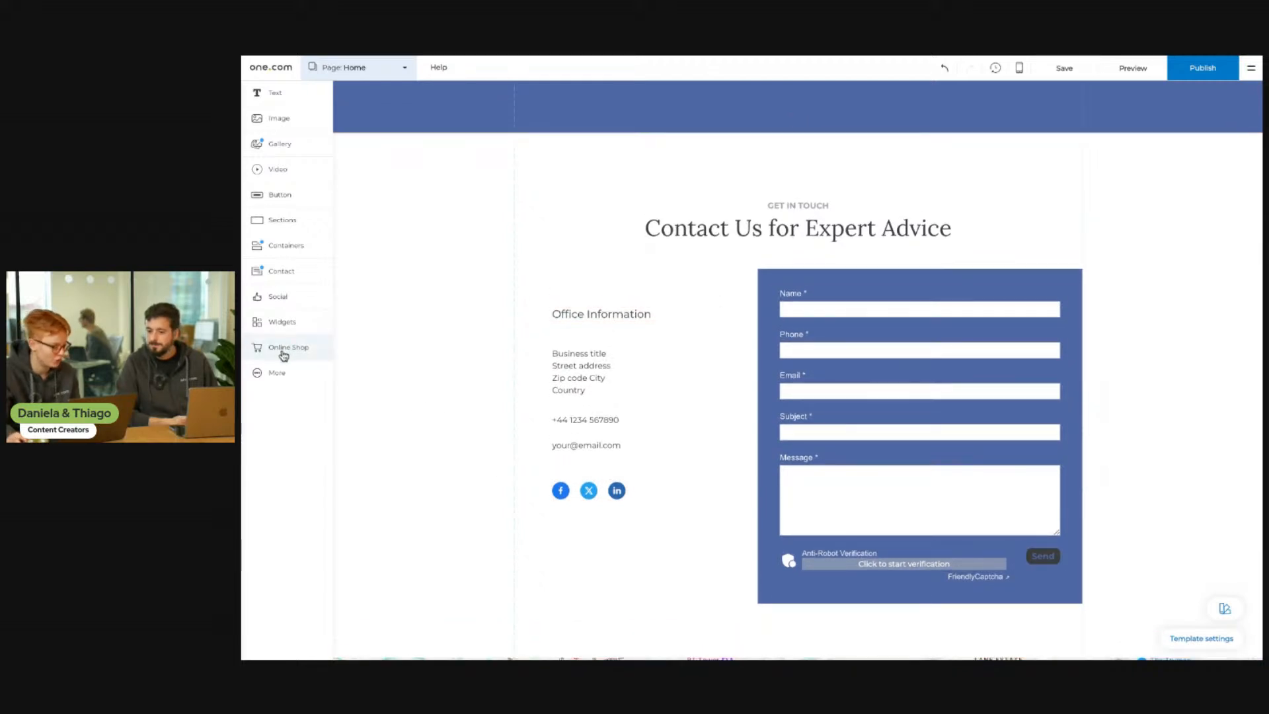
click(284, 350)
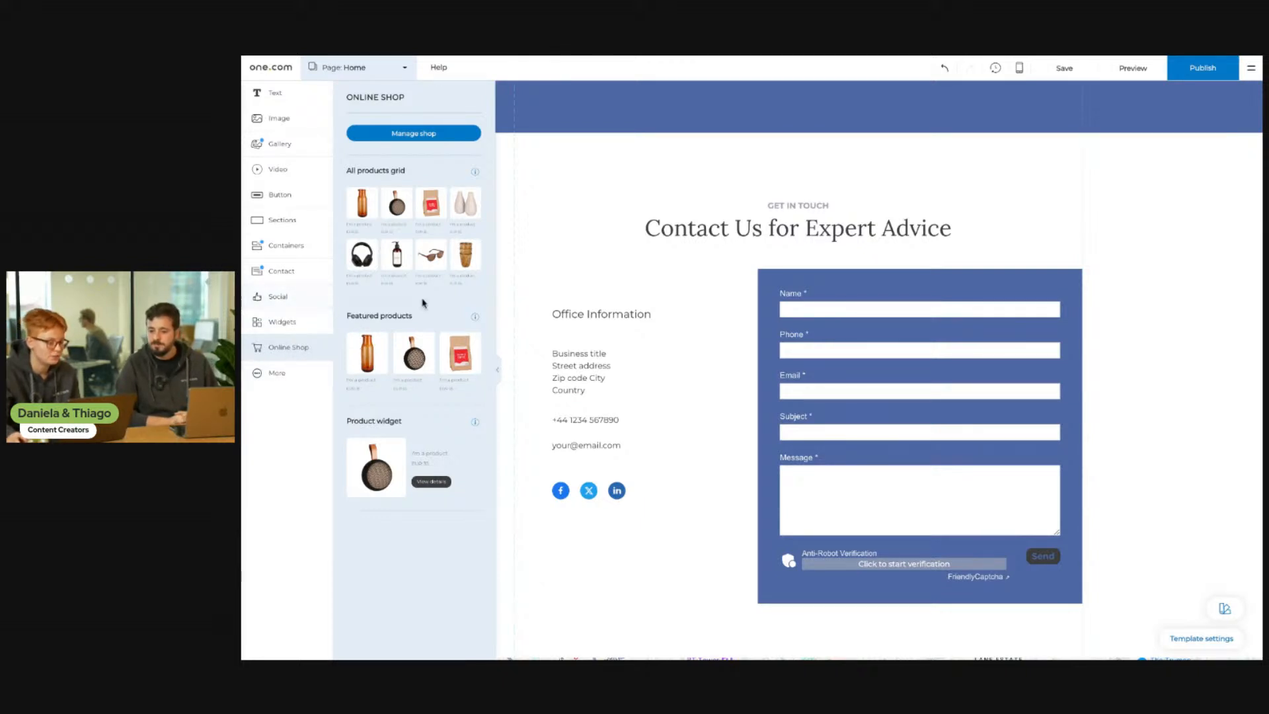
click(555, 253)
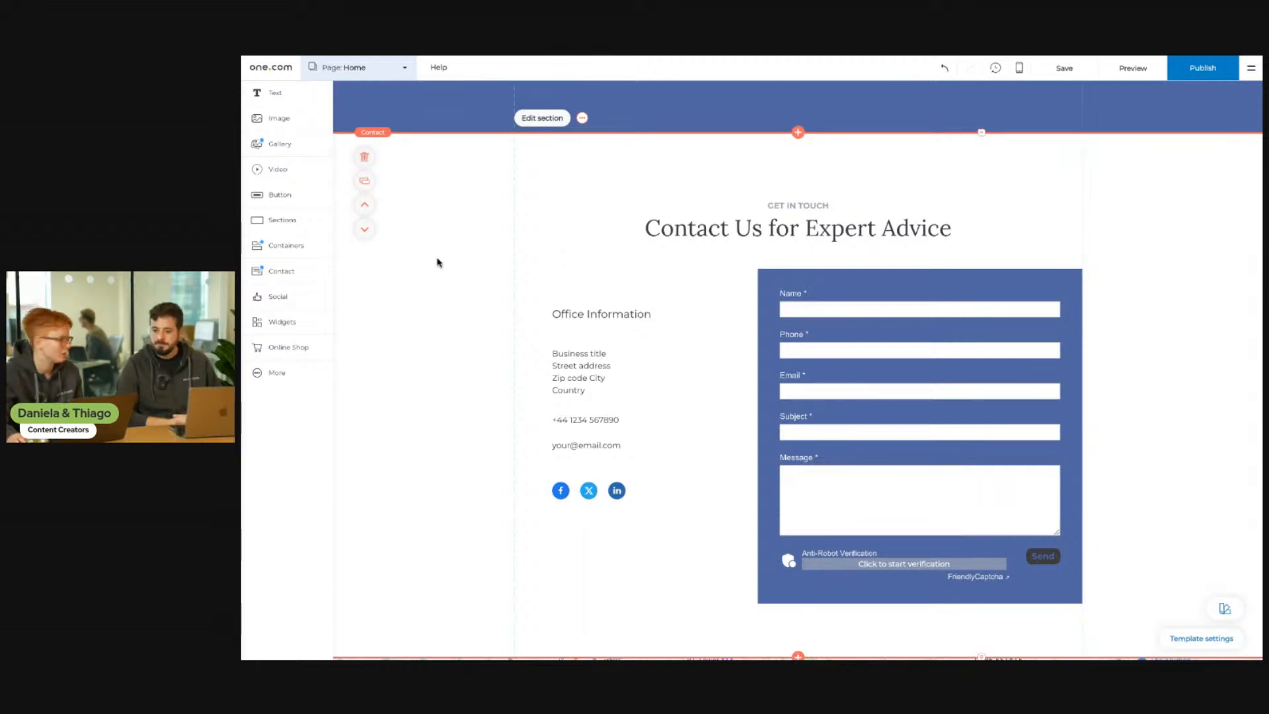
- Review the home page back up to the "Trusted Financial Partners" hero and examine the site's list of pages and section links
scroll(439, 271, up, 6)
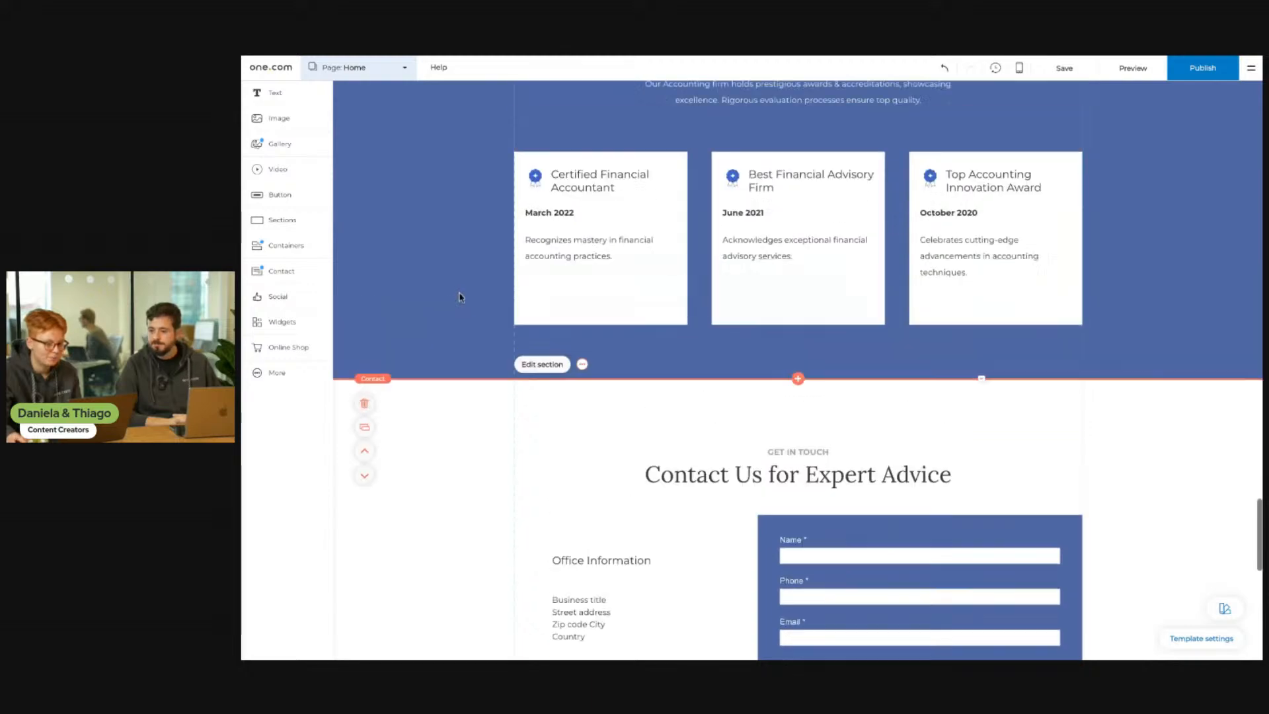
scroll(461, 297, up, 15)
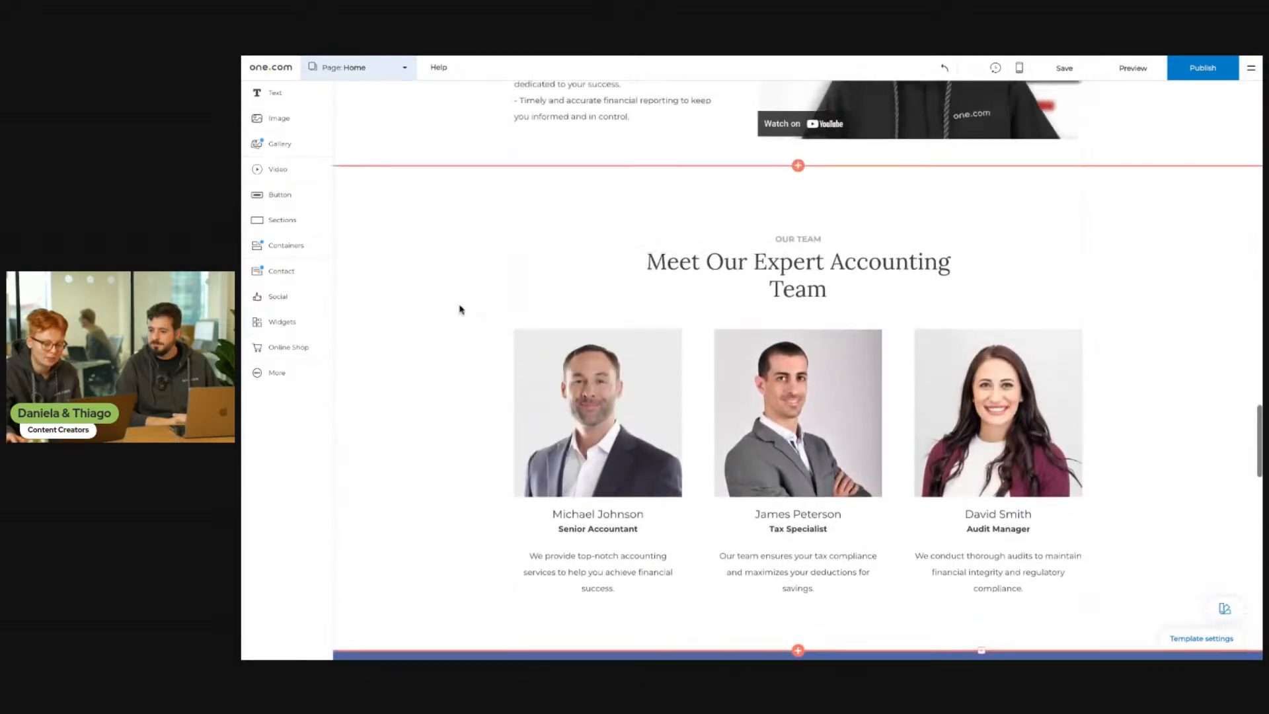
scroll(652, 301, up, 15)
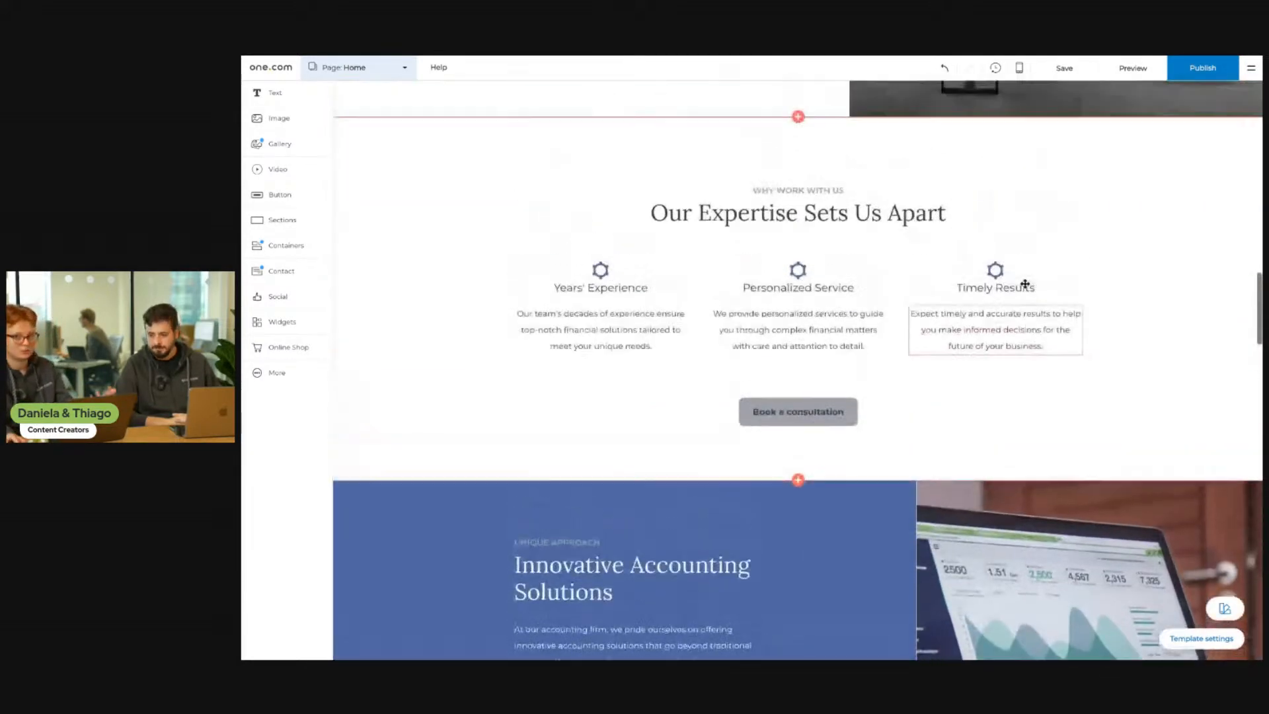
scroll(1011, 304, up, 10)
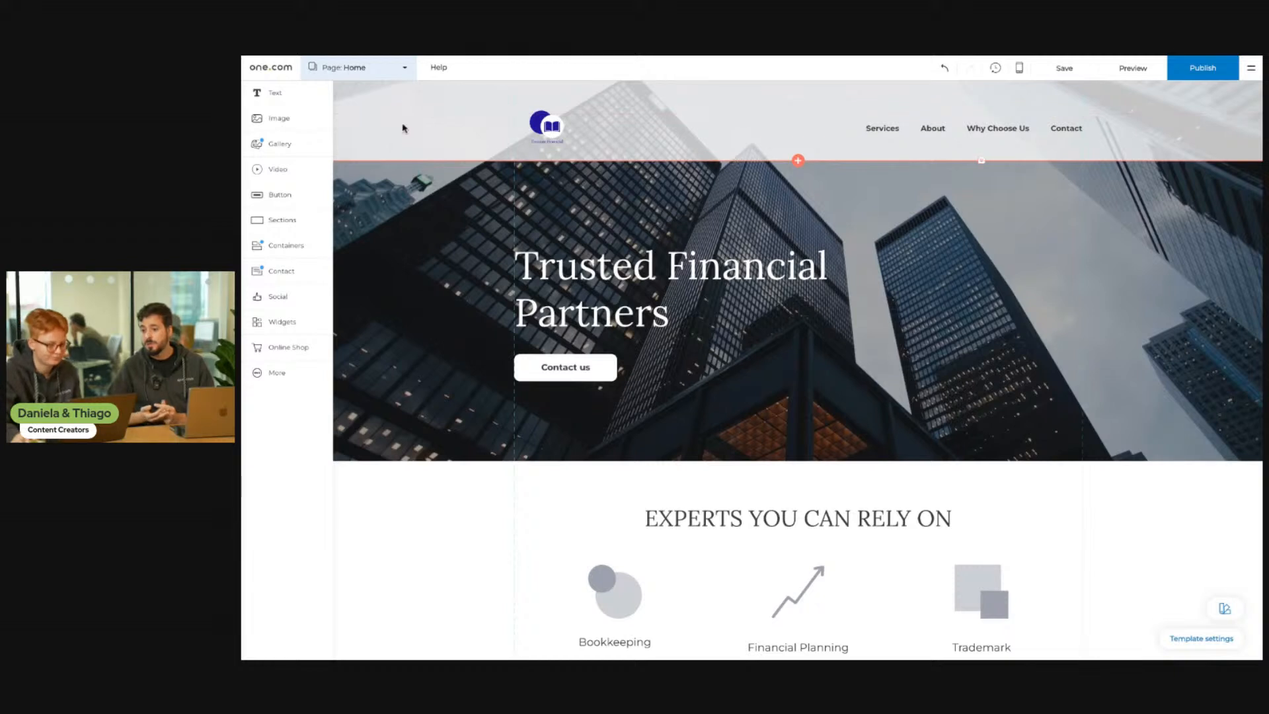
click(404, 69)
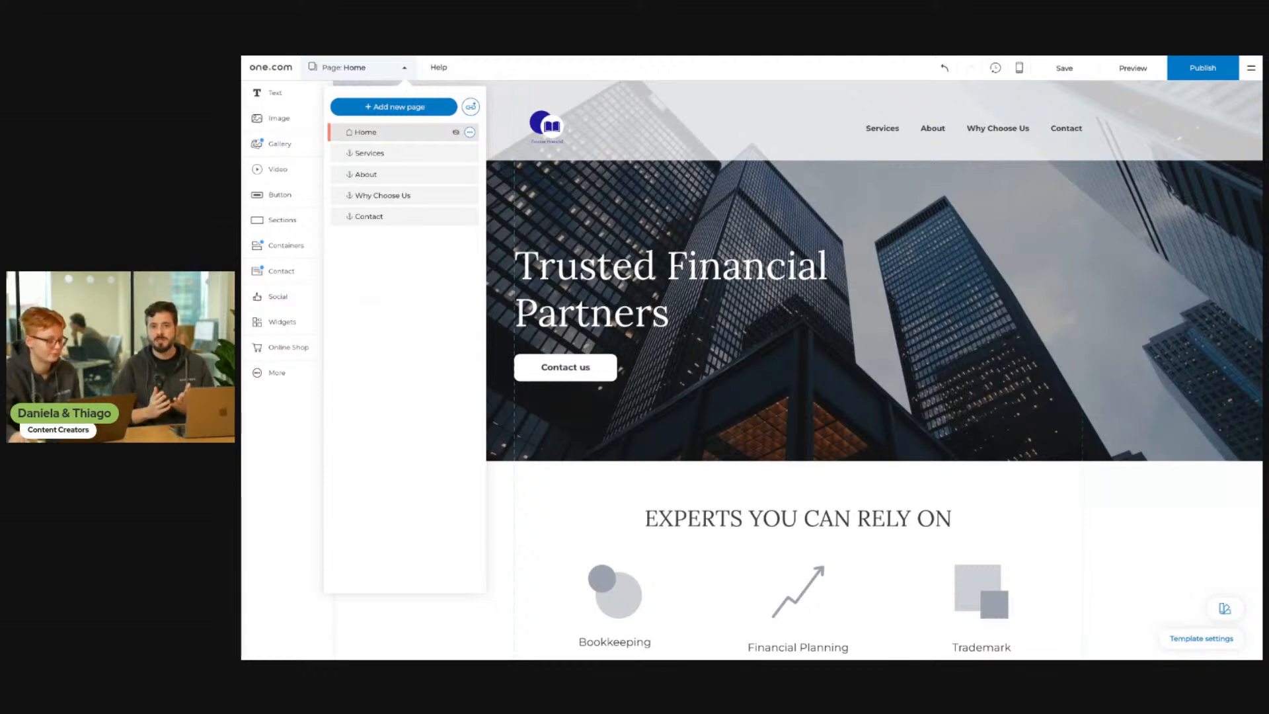
click(405, 68)
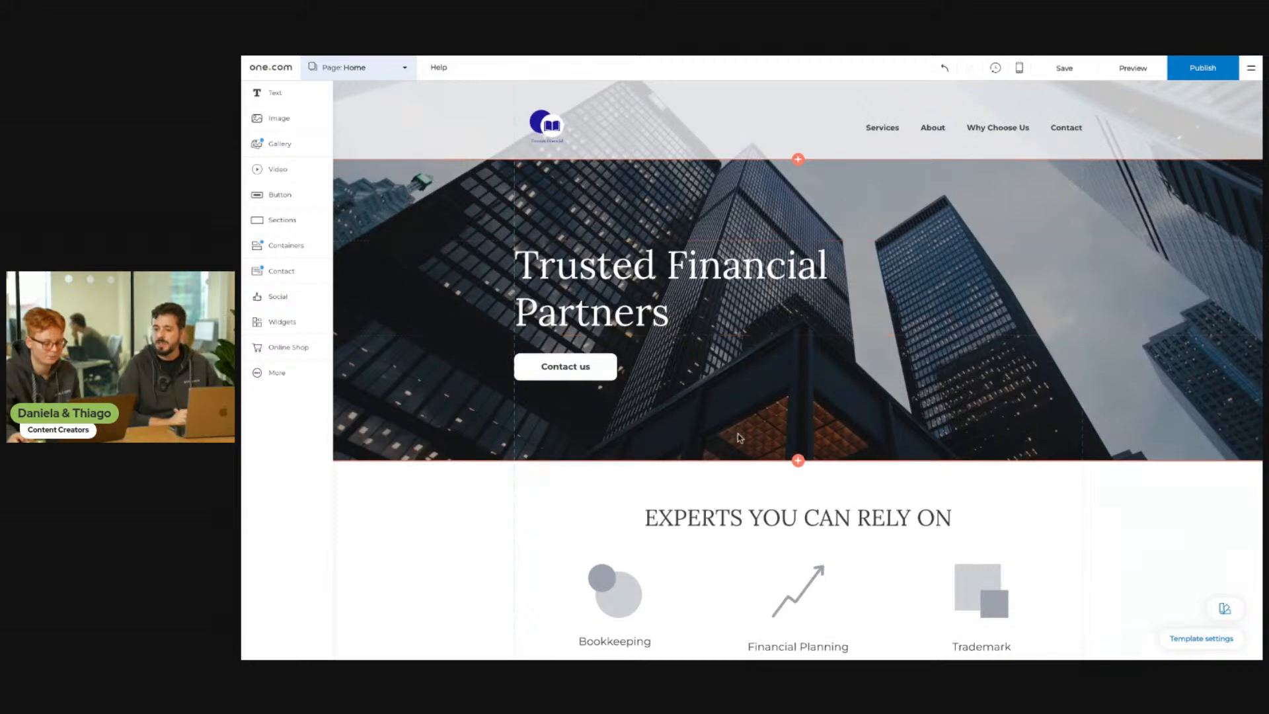
scroll(734, 410, down, 4)
scroll(737, 436, up, 4)
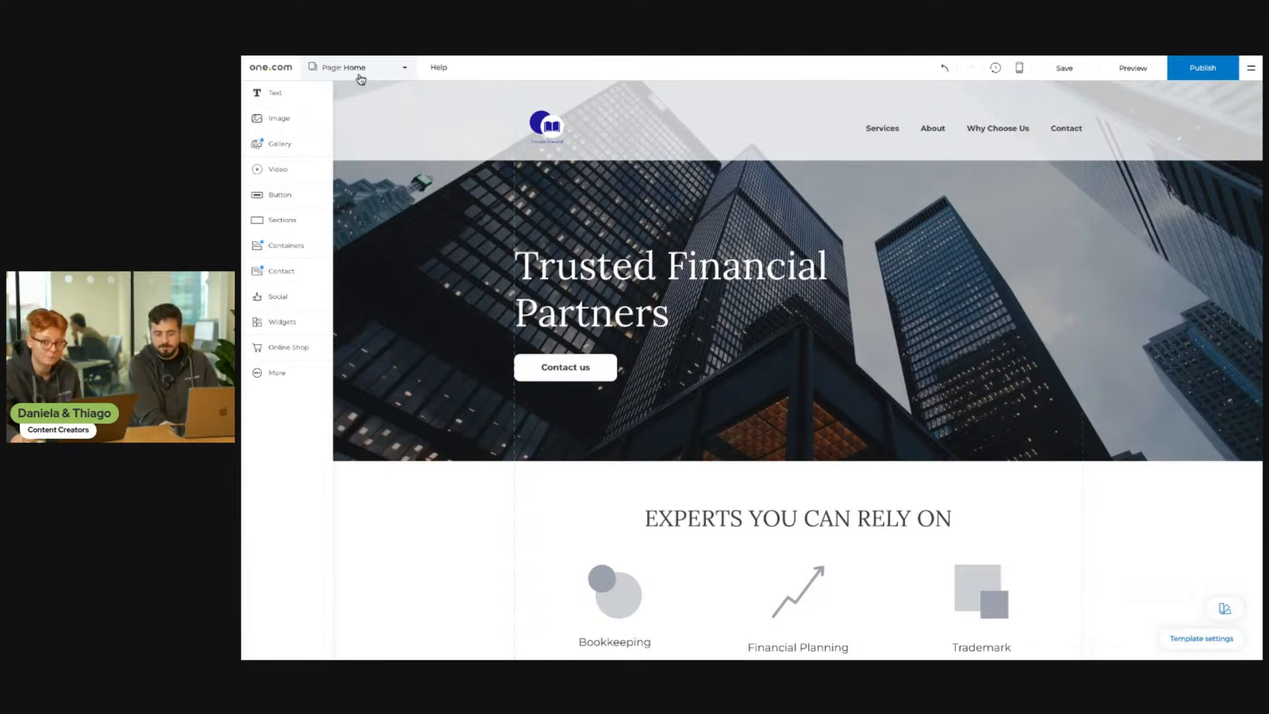
- Add a new page to the site using the second Services page template, the one titled "A Selection of Creative Work"
click(407, 73)
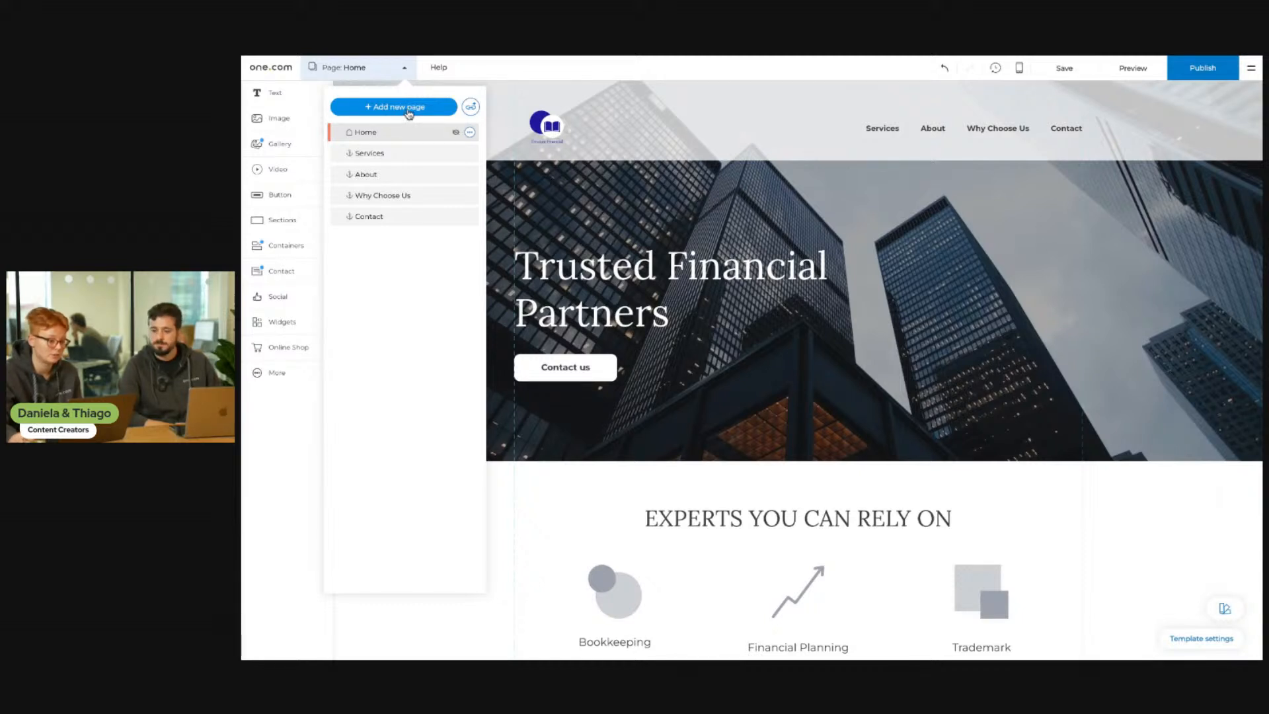
click(406, 113)
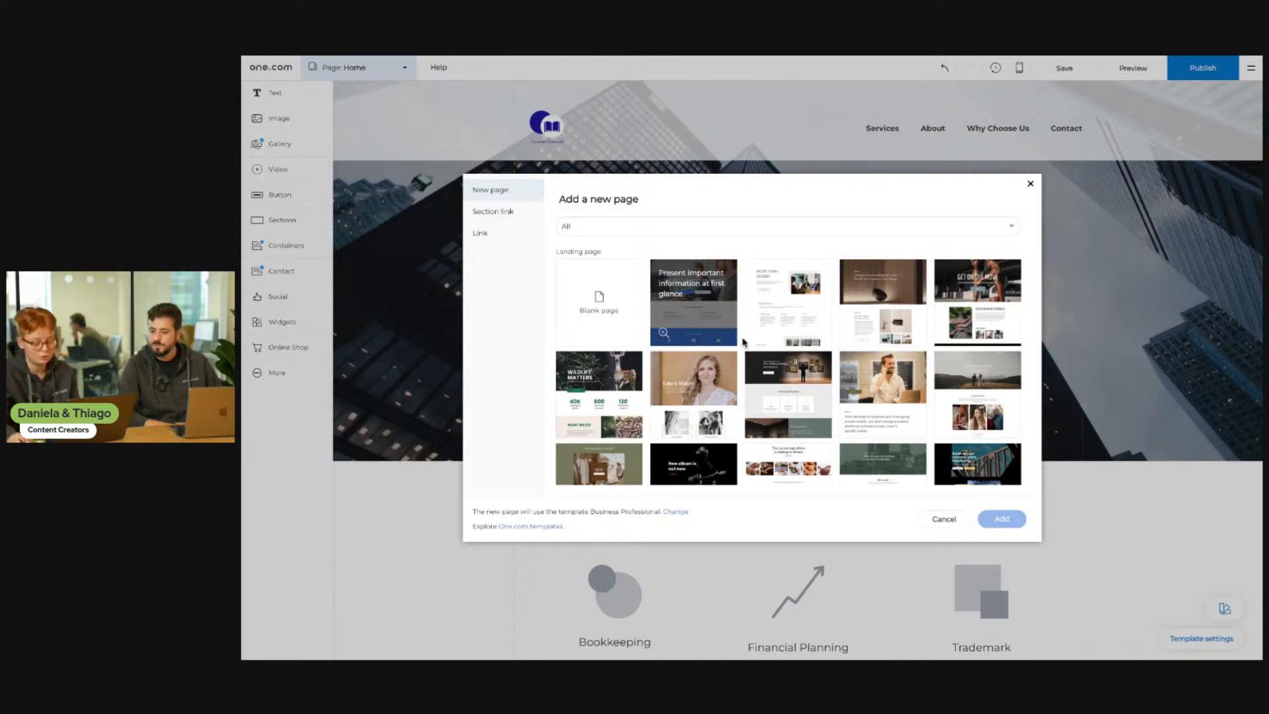
scroll(743, 341, down, 2)
scroll(747, 346, down, 1)
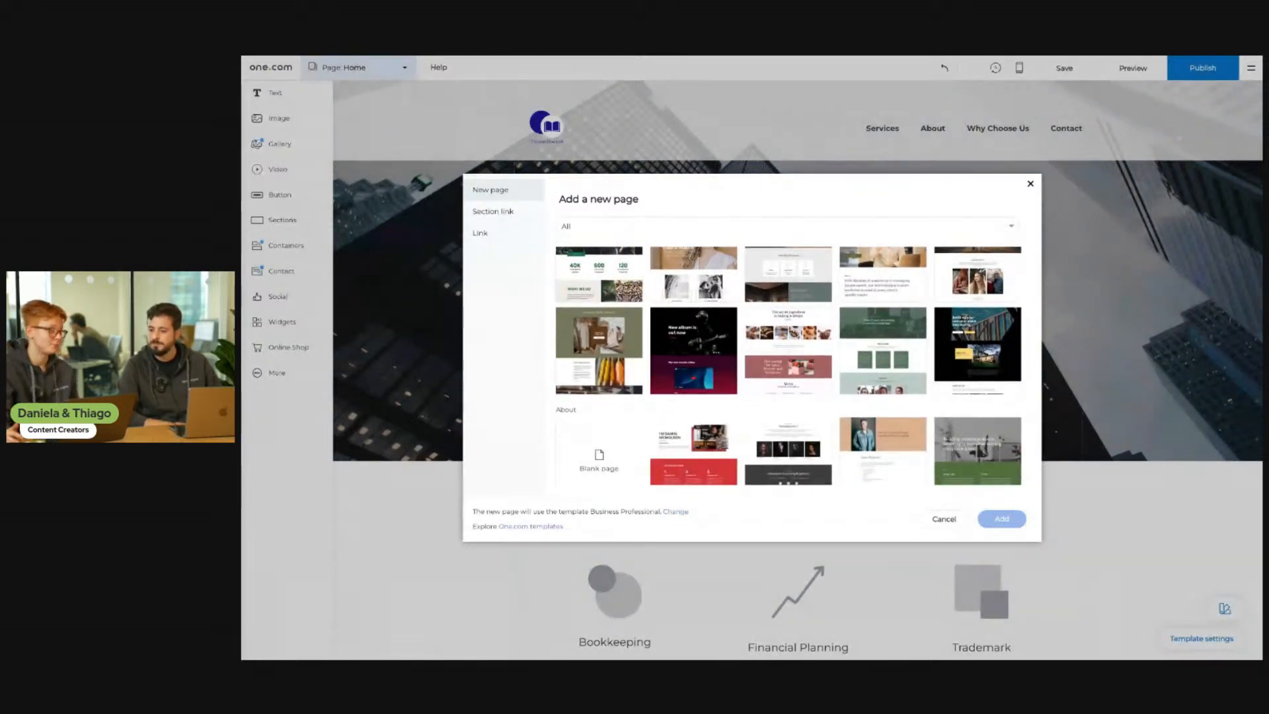
scroll(787, 365, down, 5)
scroll(797, 365, down, 8)
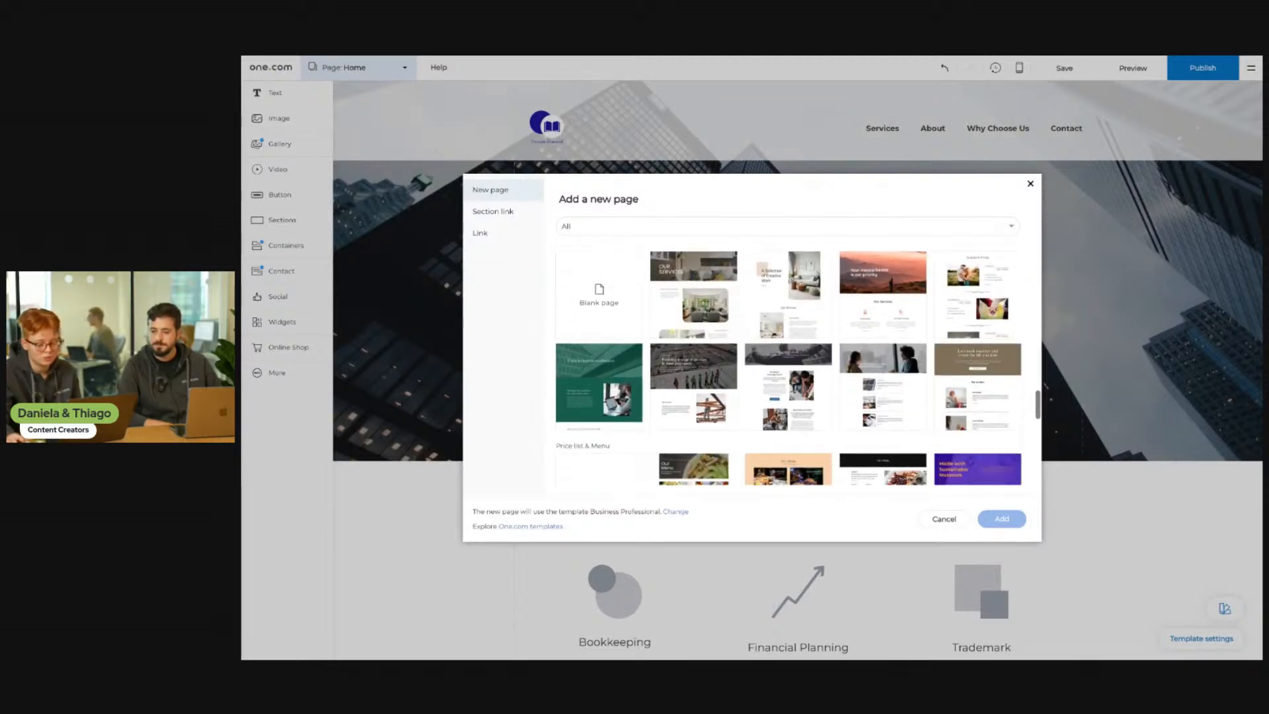
scroll(918, 349, up, 2)
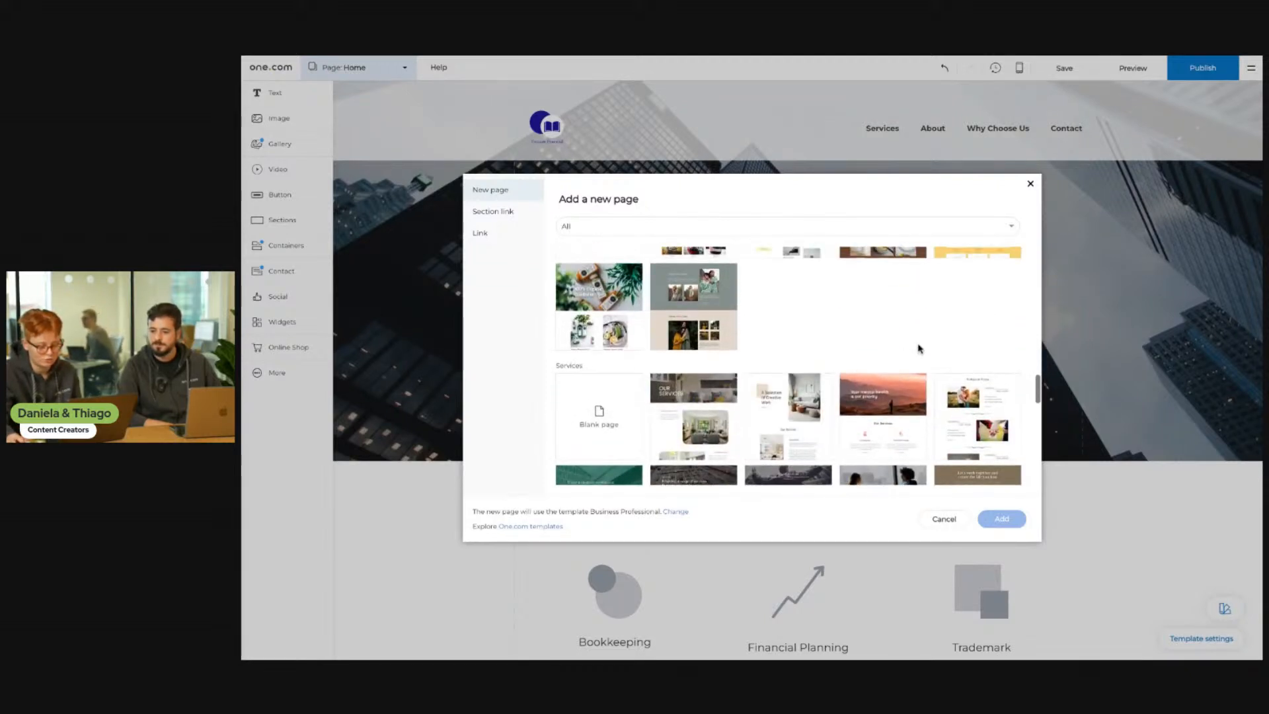
click(789, 437)
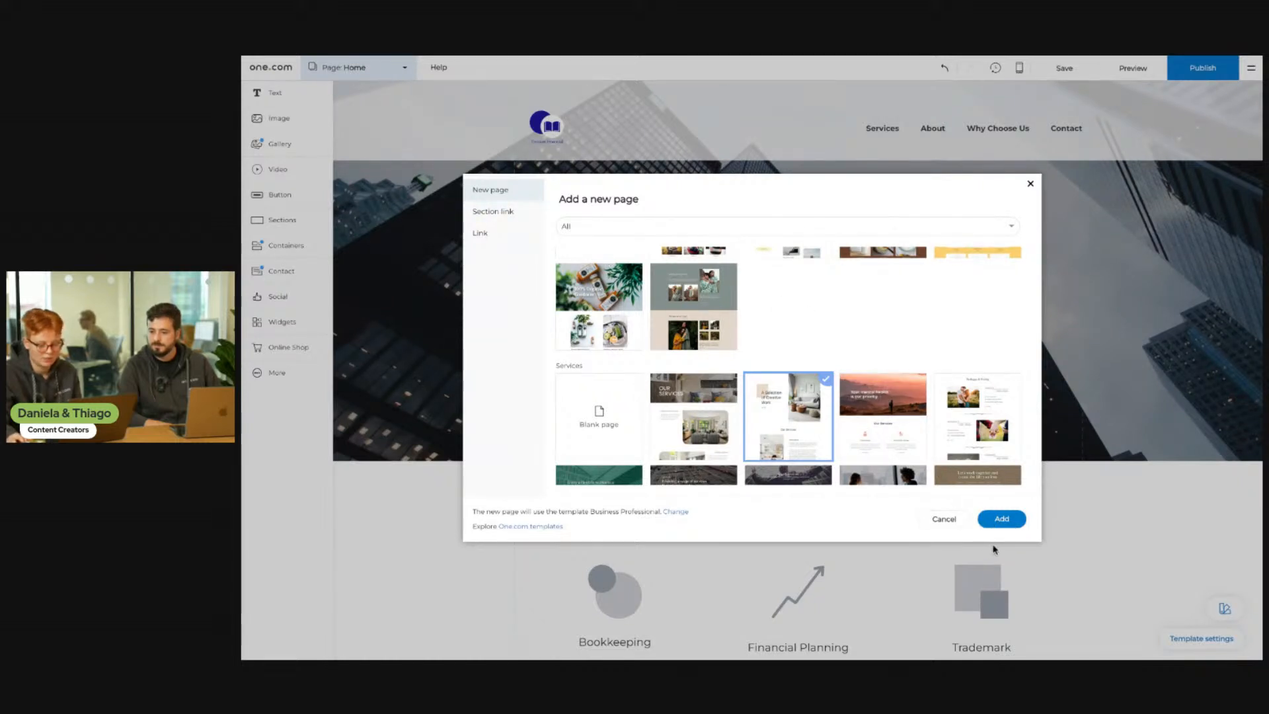
click(997, 519)
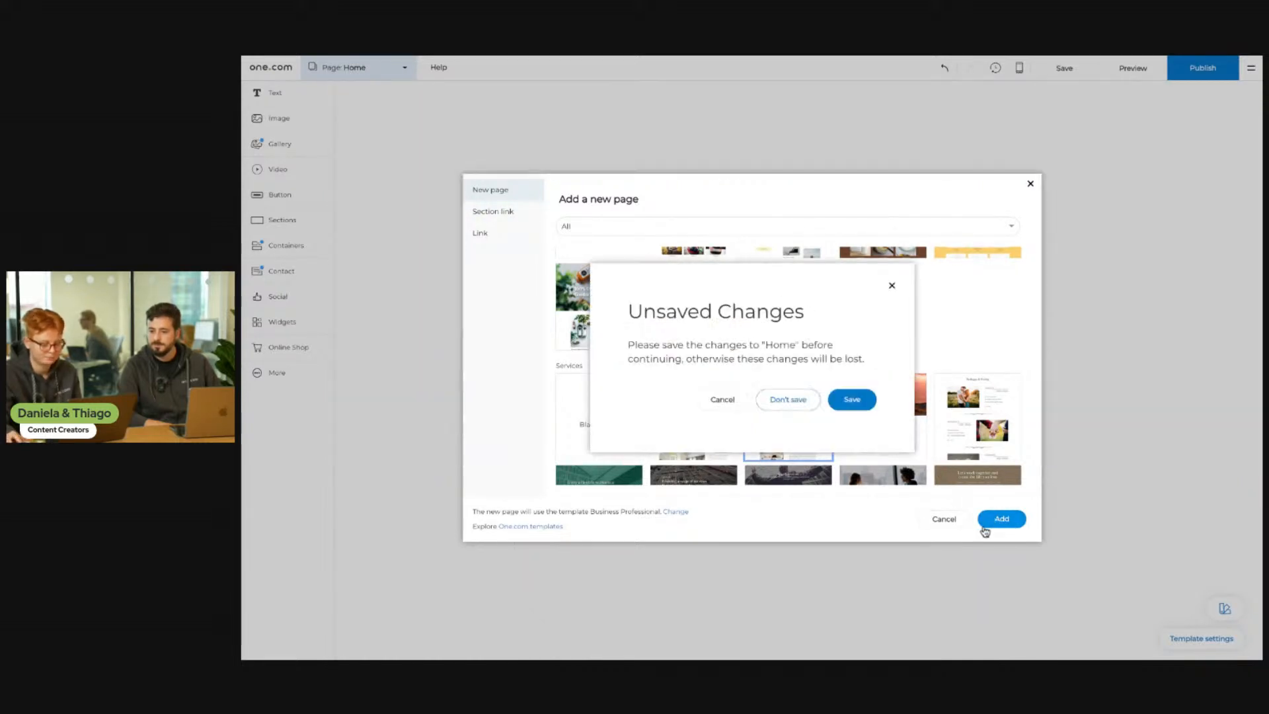
- Save the pending changes to the Home page and name the new page "Info"
click(853, 402)
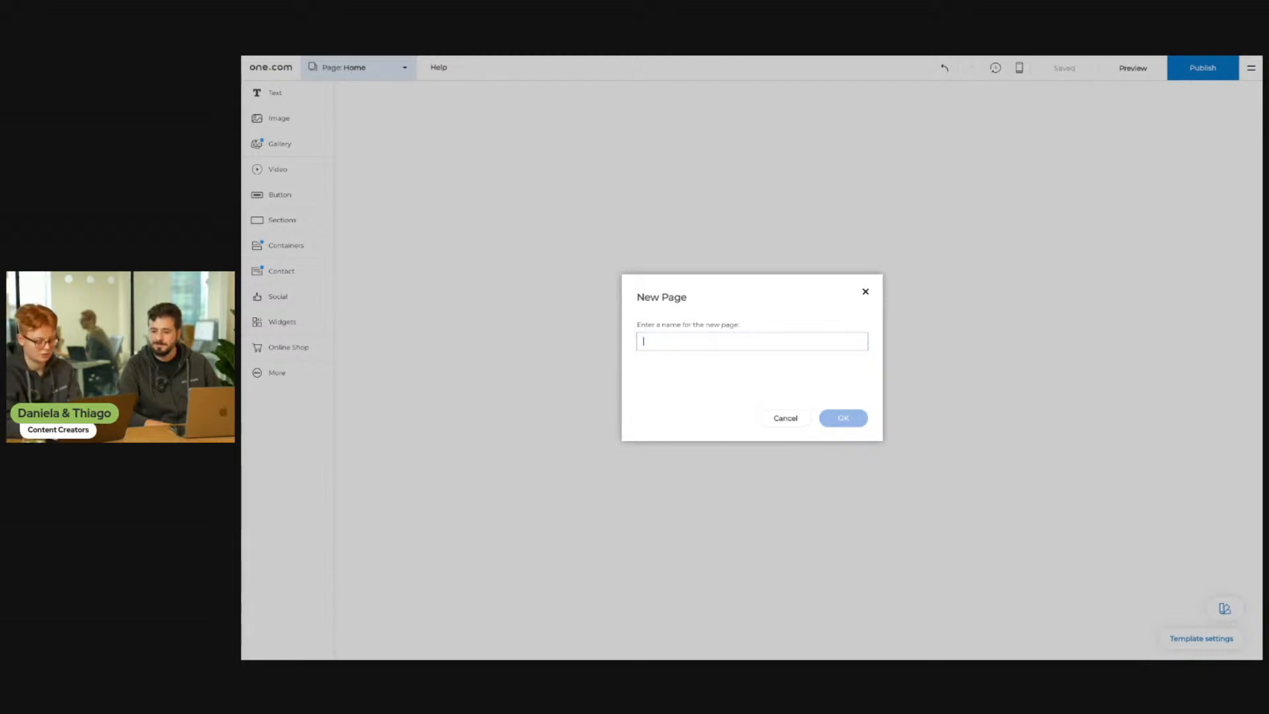
text(Info)
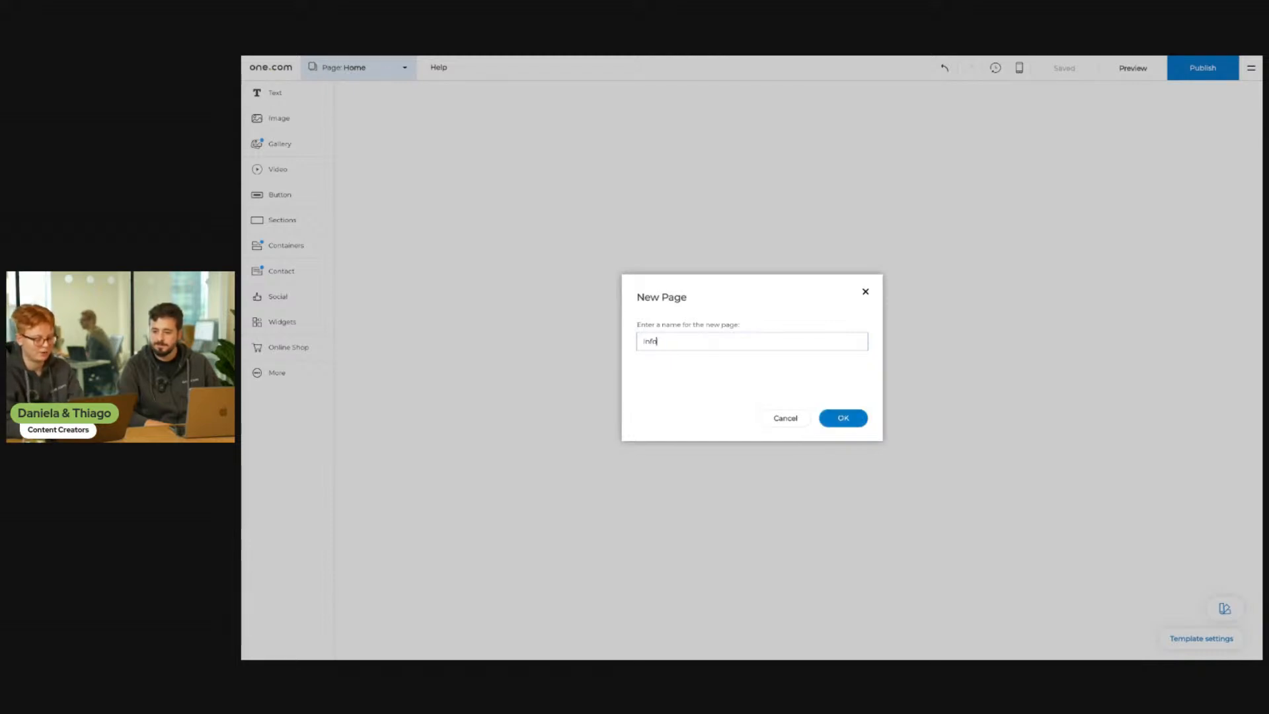
click(840, 418)
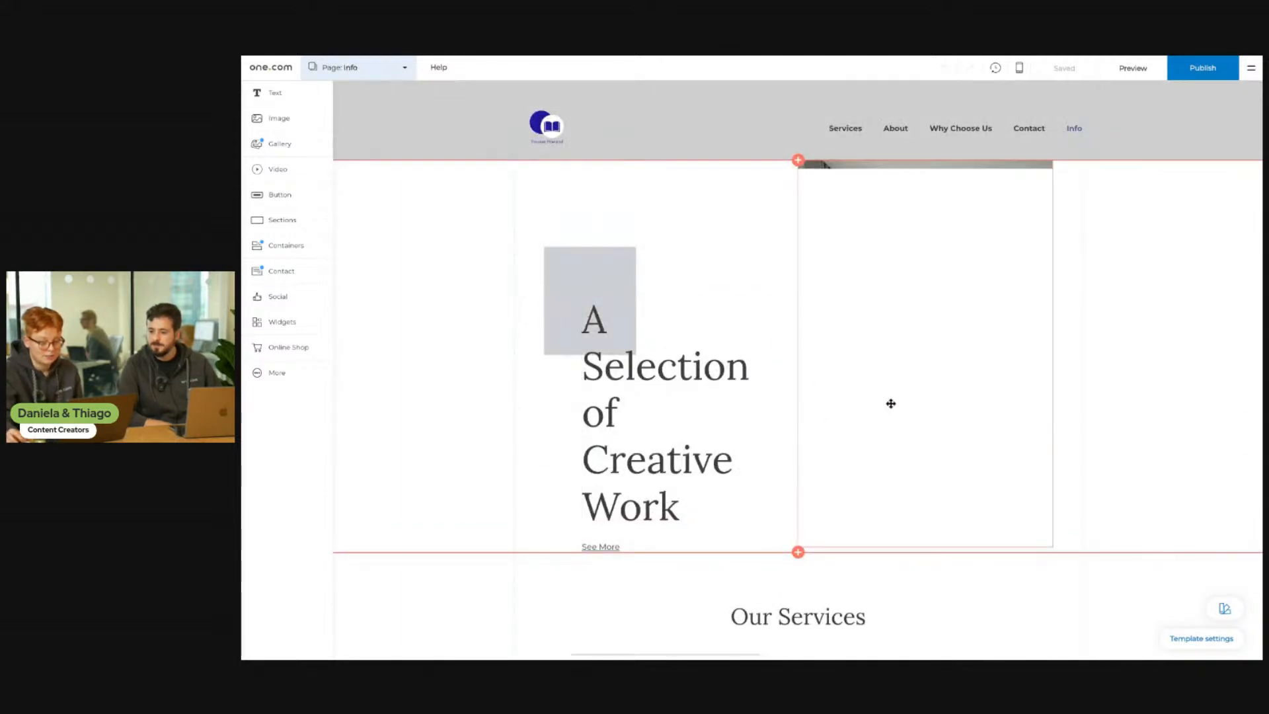
- Hide the Info page from the site's navigation and place it directly above Contact in the page order
scroll(890, 403, down, 1)
scroll(891, 403, down, 6)
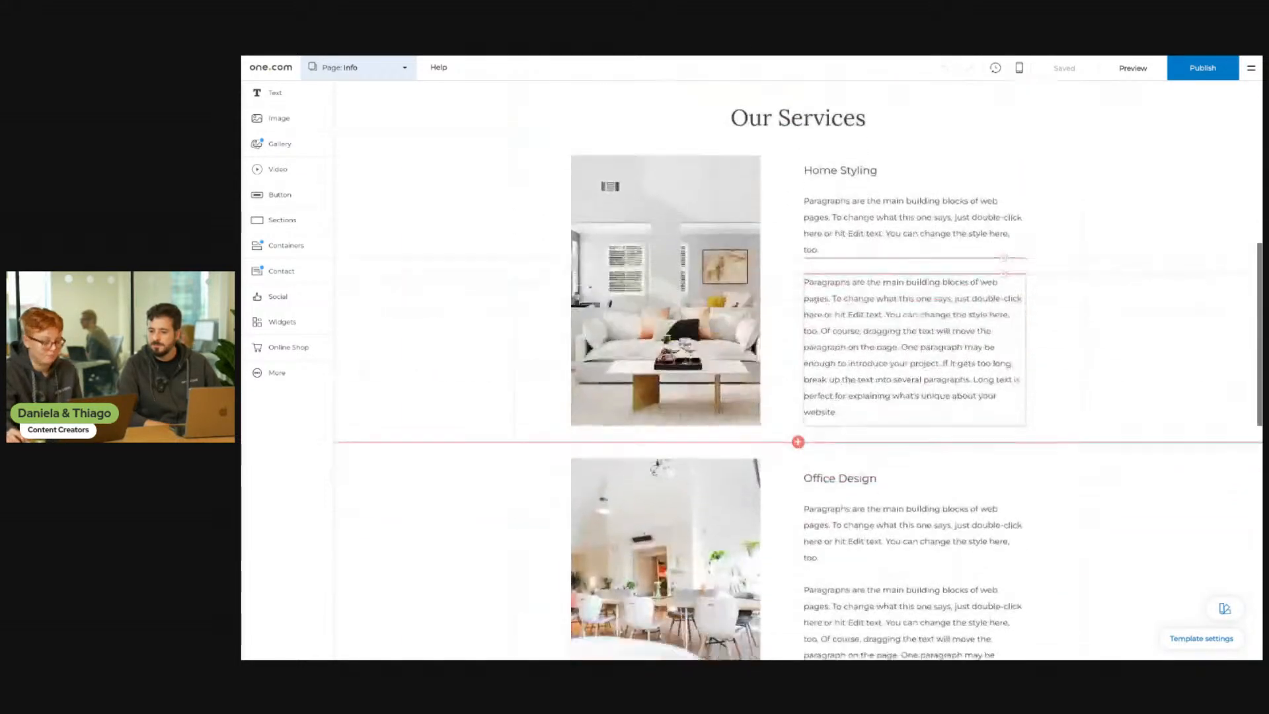
scroll(890, 403, down, 8)
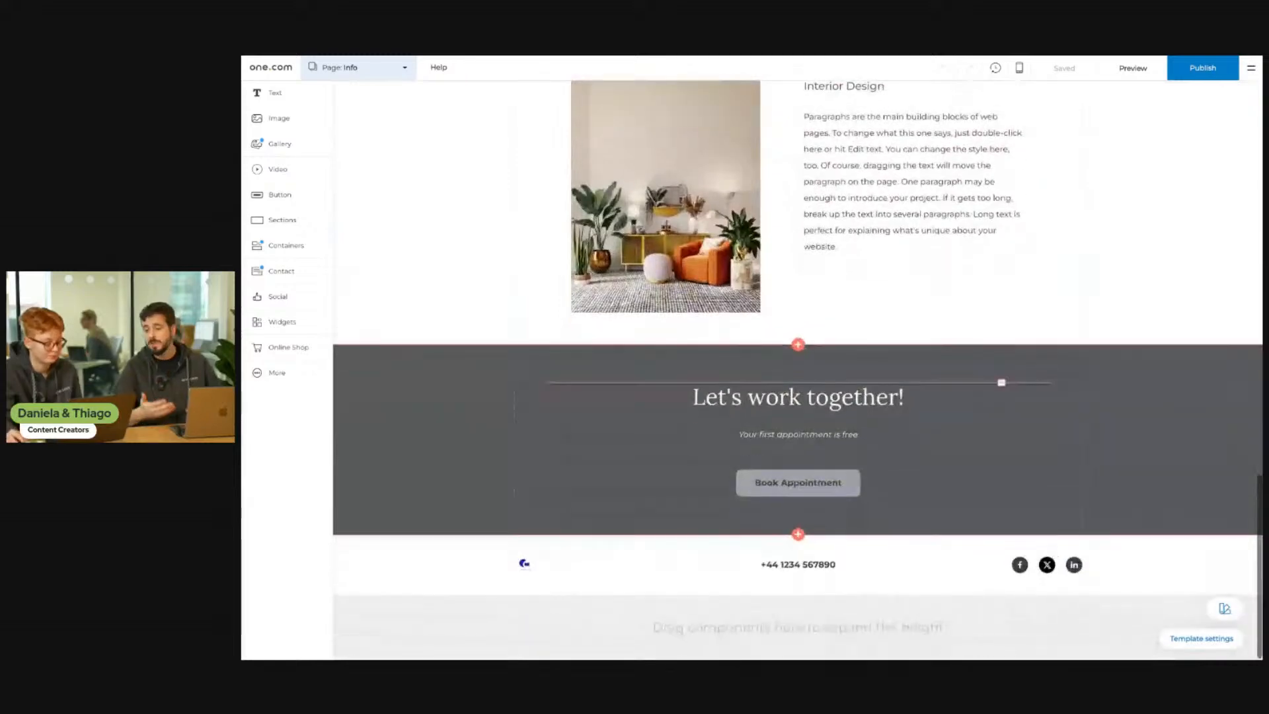
scroll(890, 403, up, 7)
scroll(891, 403, up, 8)
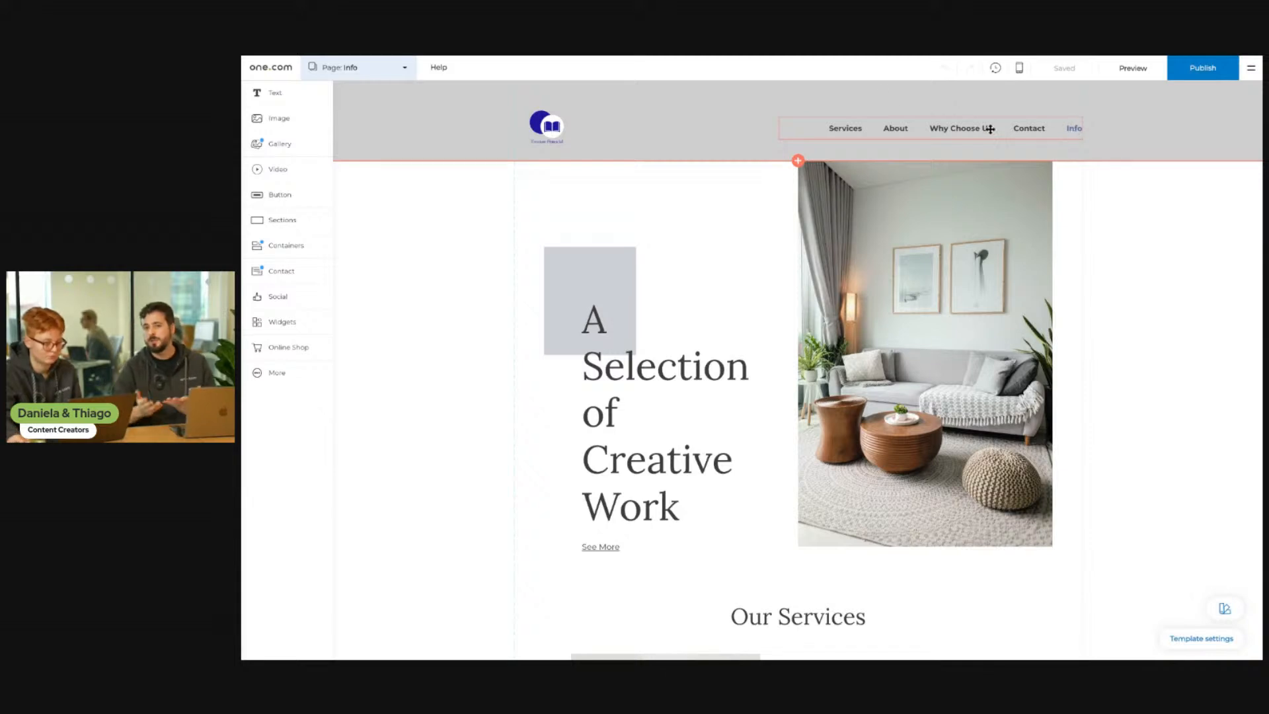
click(405, 71)
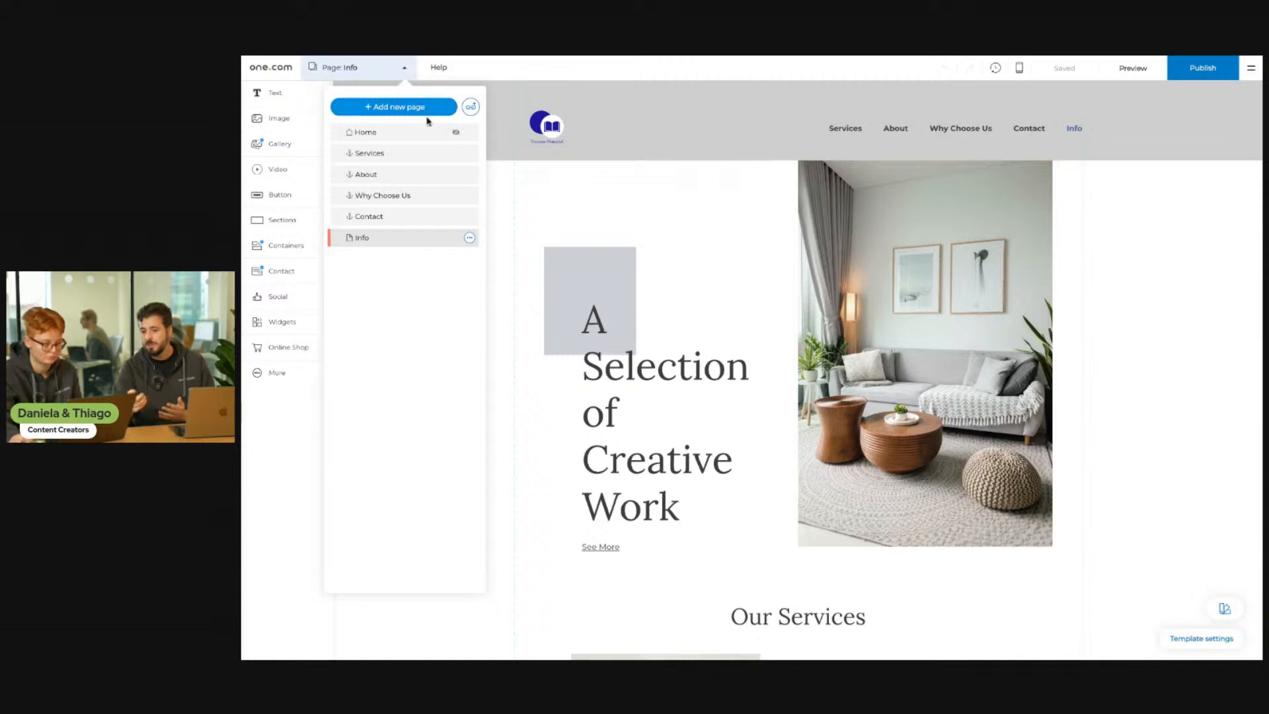
click(469, 239)
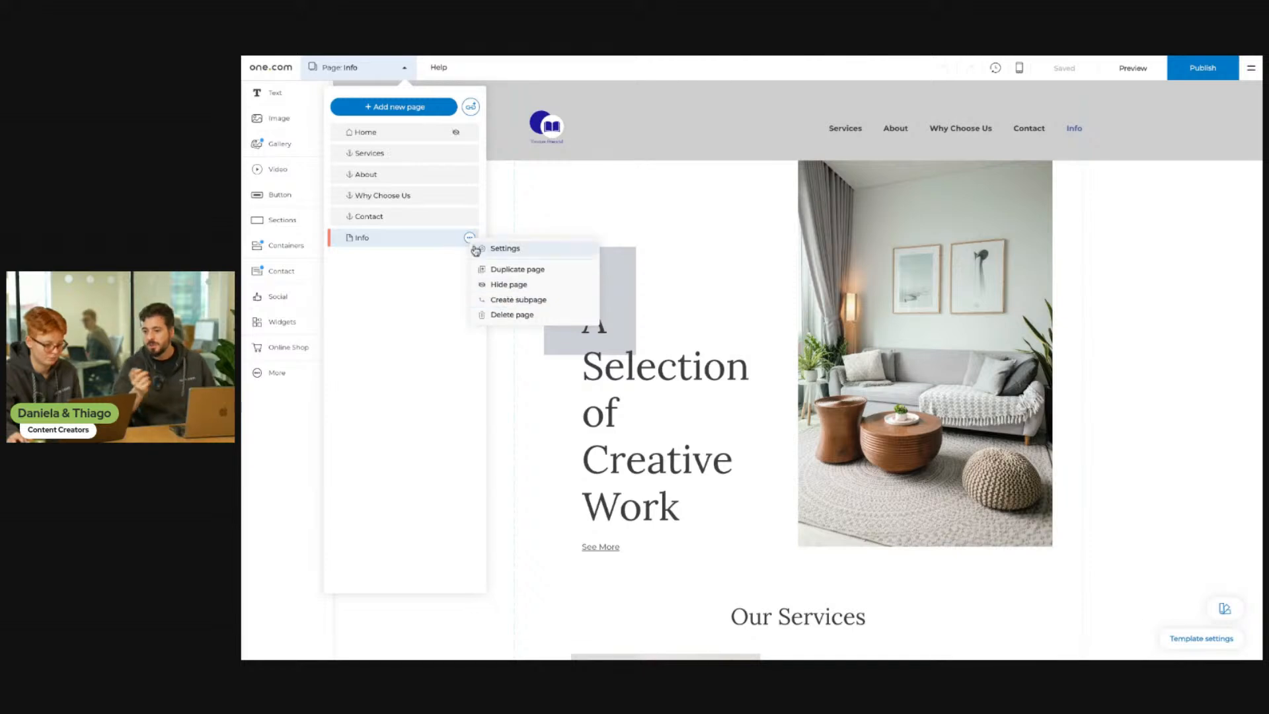
click(507, 285)
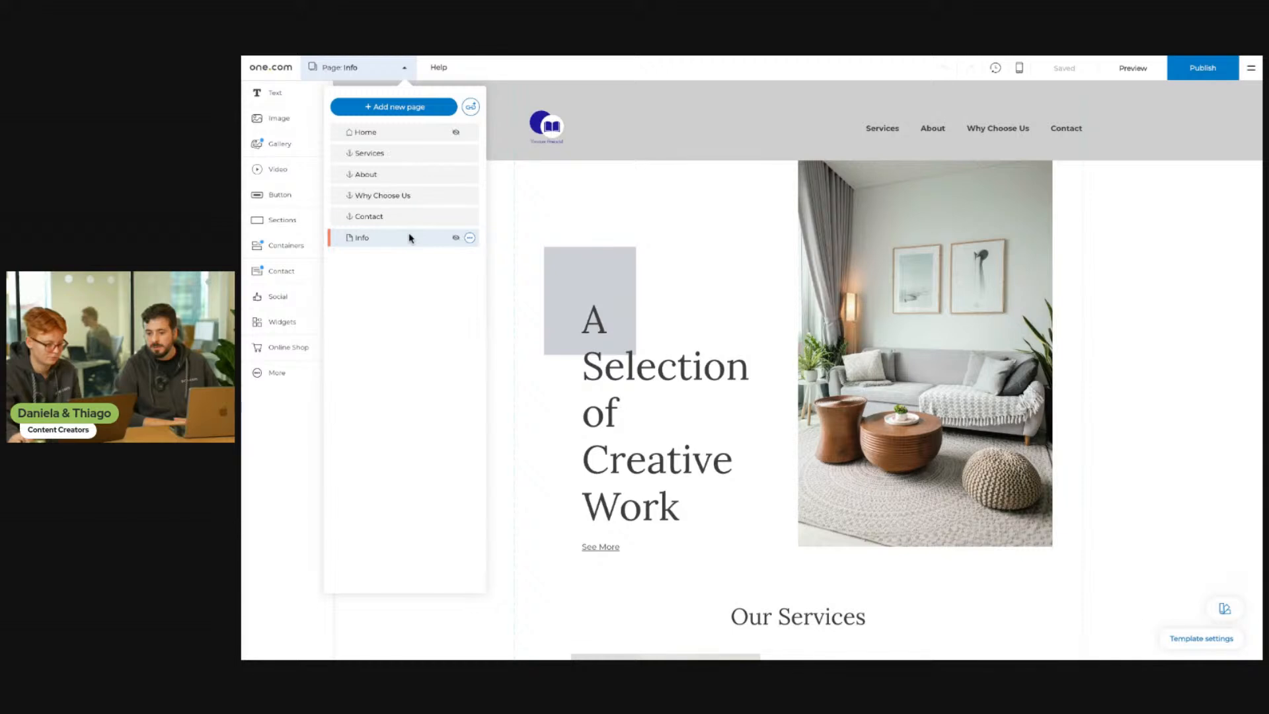
mouse_move(410, 238)
mouse_down()
mouse_move(396, 215)
mouse_move(388, 226)
mouse_up()
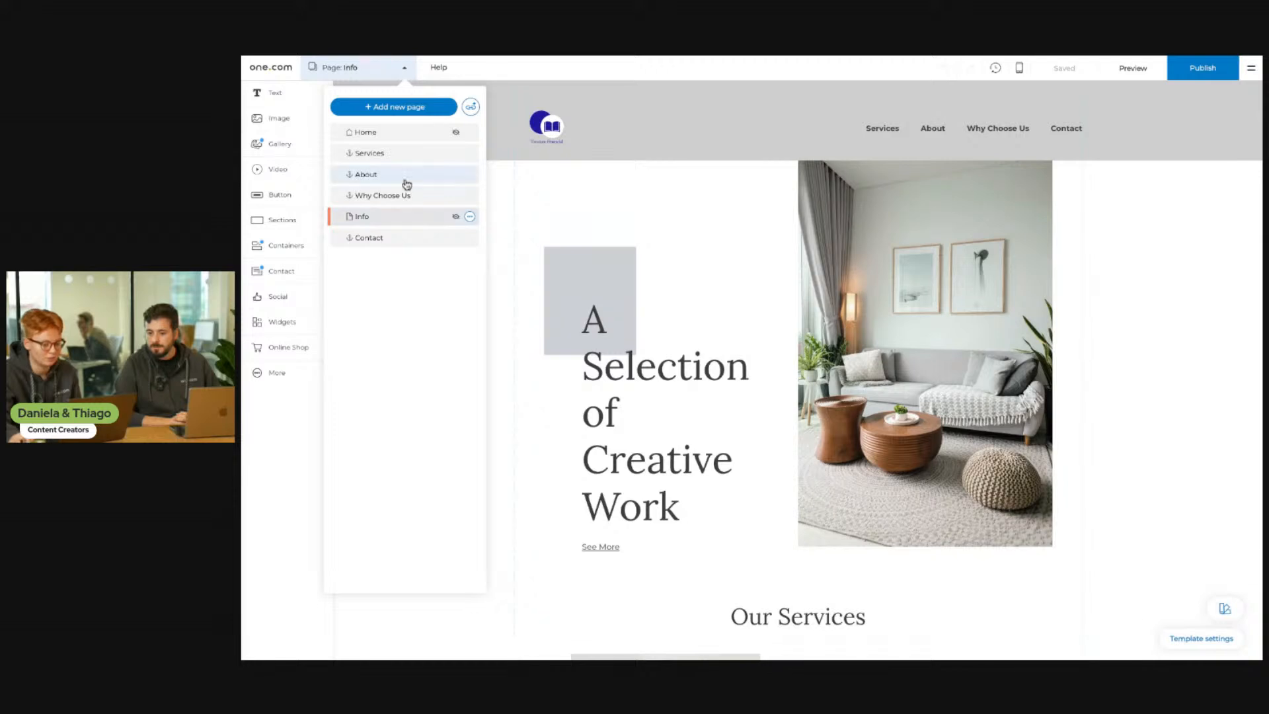
- Open the Home page in the mobile editor and dismiss its introduction so that it is not shown again
click(382, 132)
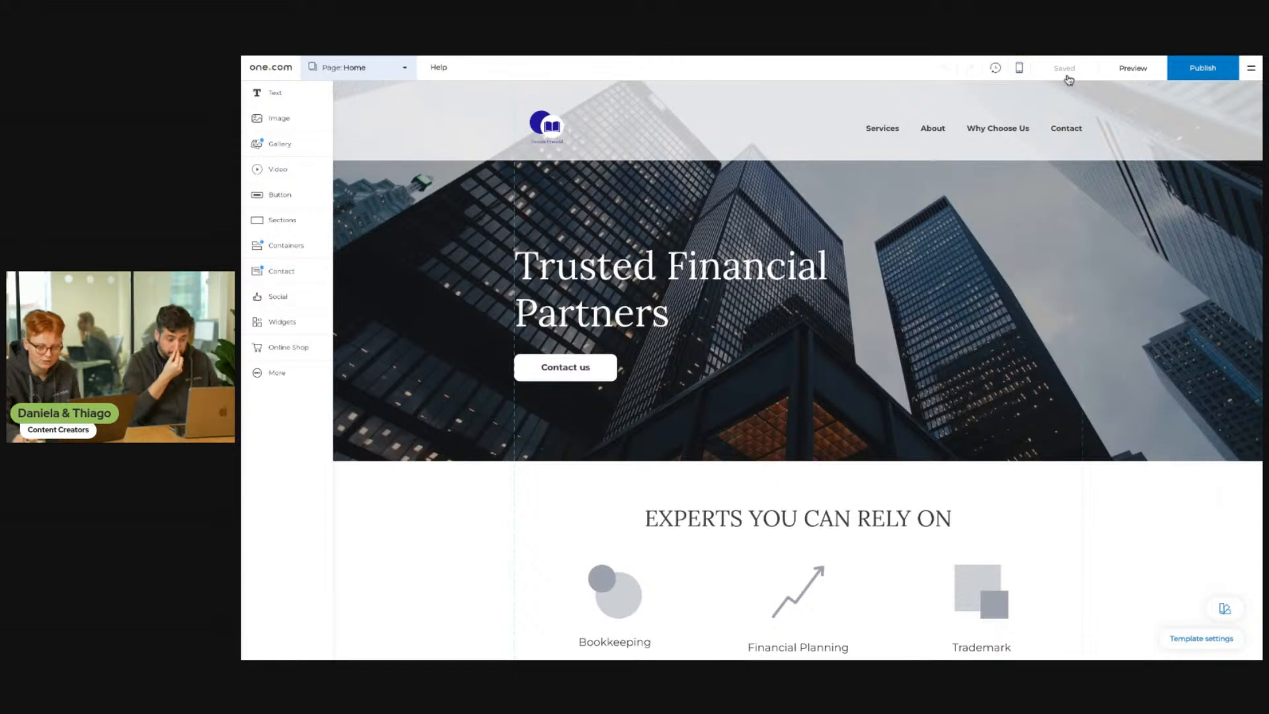
click(1022, 73)
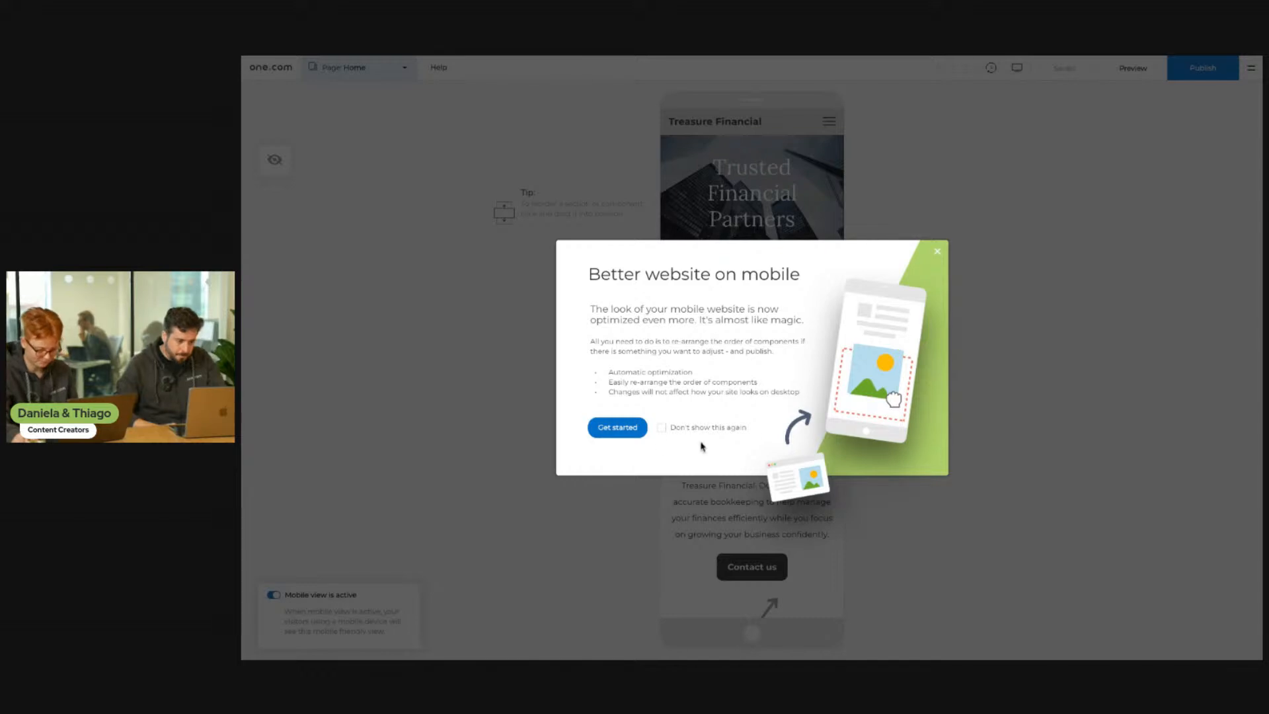
click(661, 428)
click(615, 428)
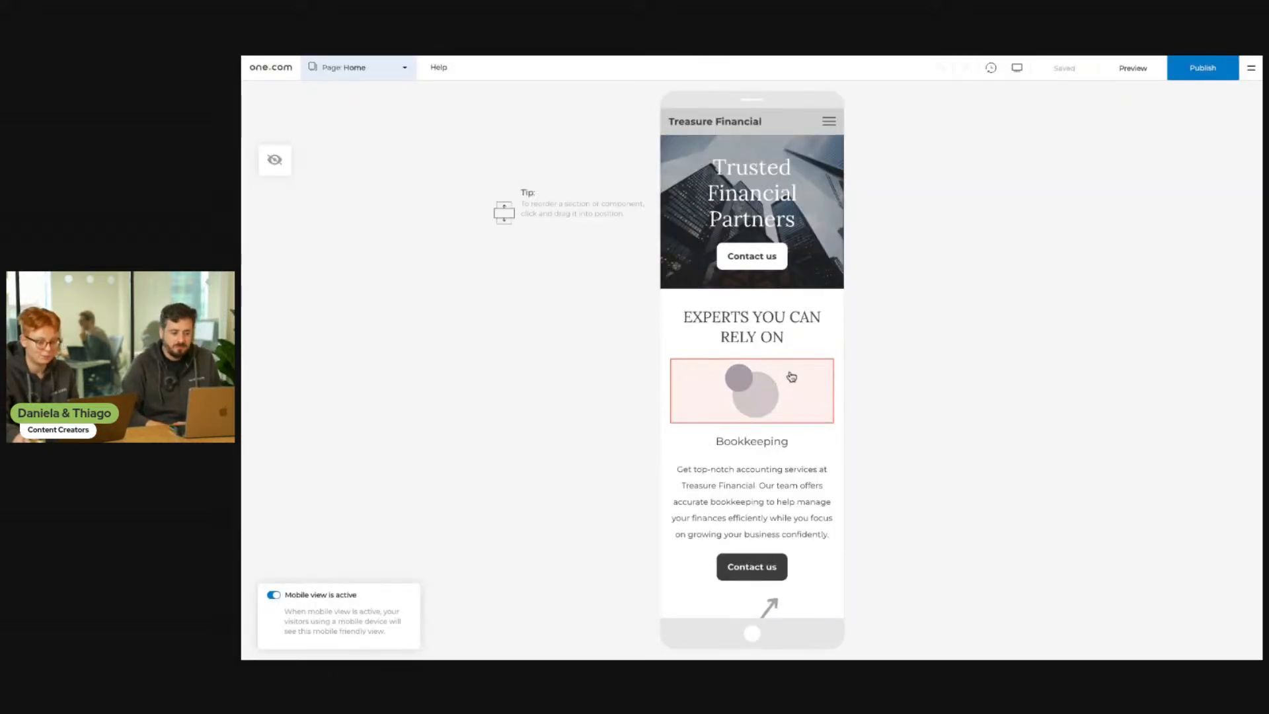
- Hide the video below the "Why choose us?" text on the mobile version of the Home page
scroll(792, 376, down, 5)
scroll(792, 375, down, 15)
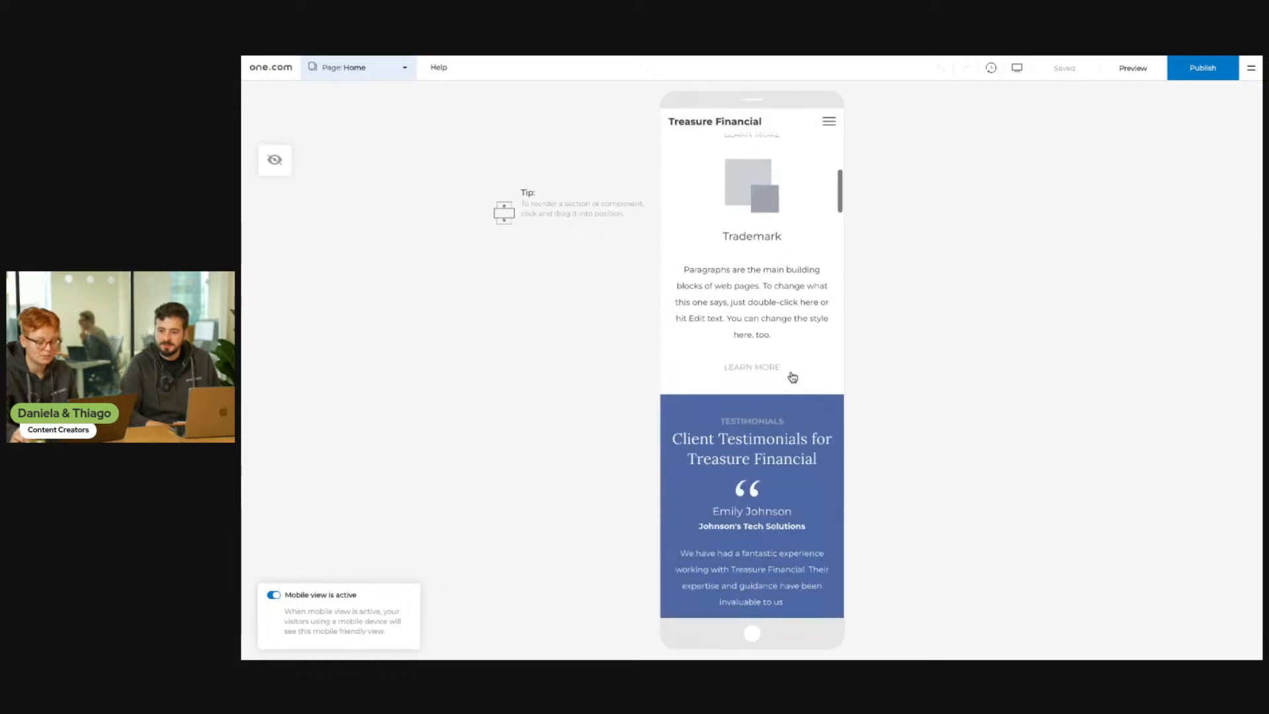
scroll(751, 362, down, 15)
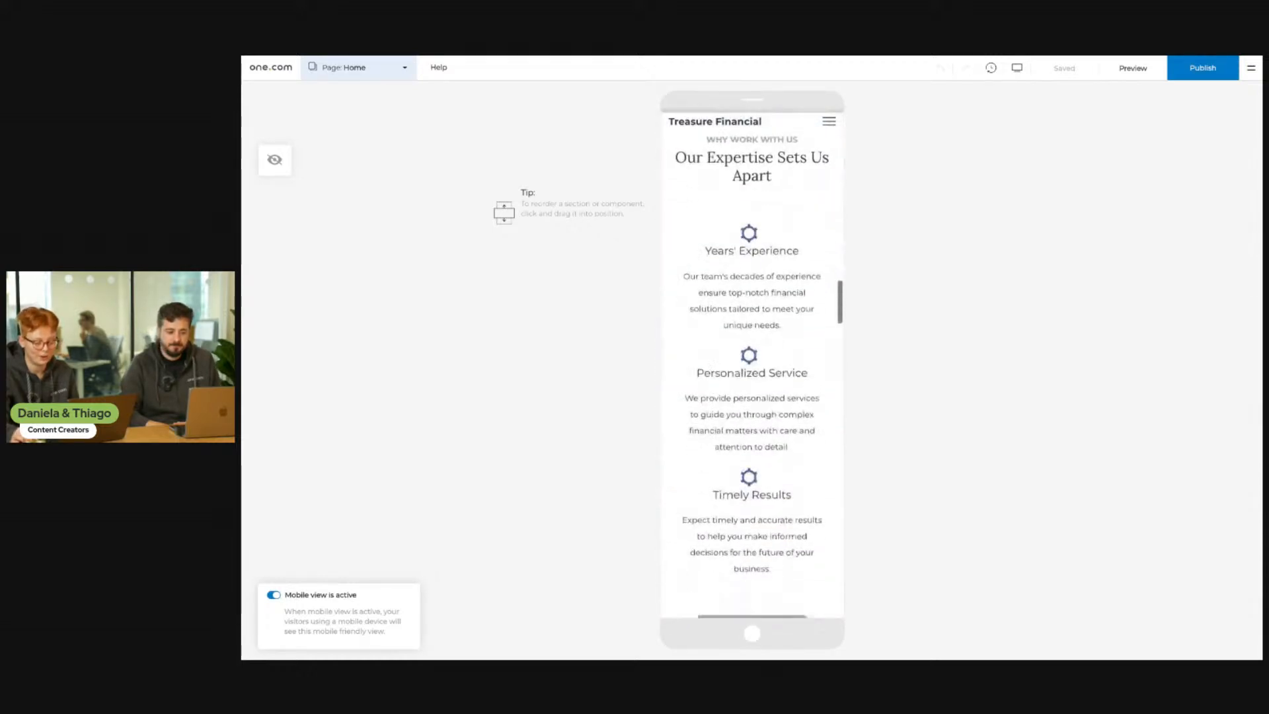
scroll(751, 363, down, 10)
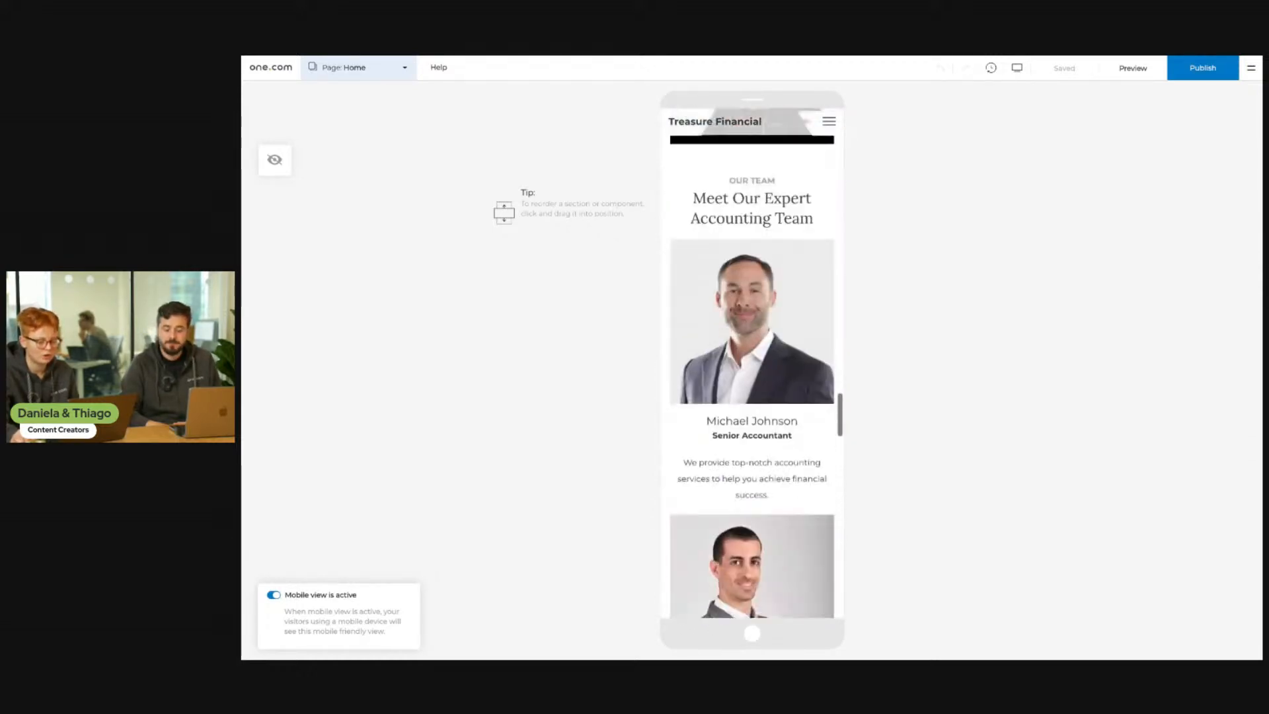
scroll(751, 363, up, 6)
scroll(800, 414, up, 6)
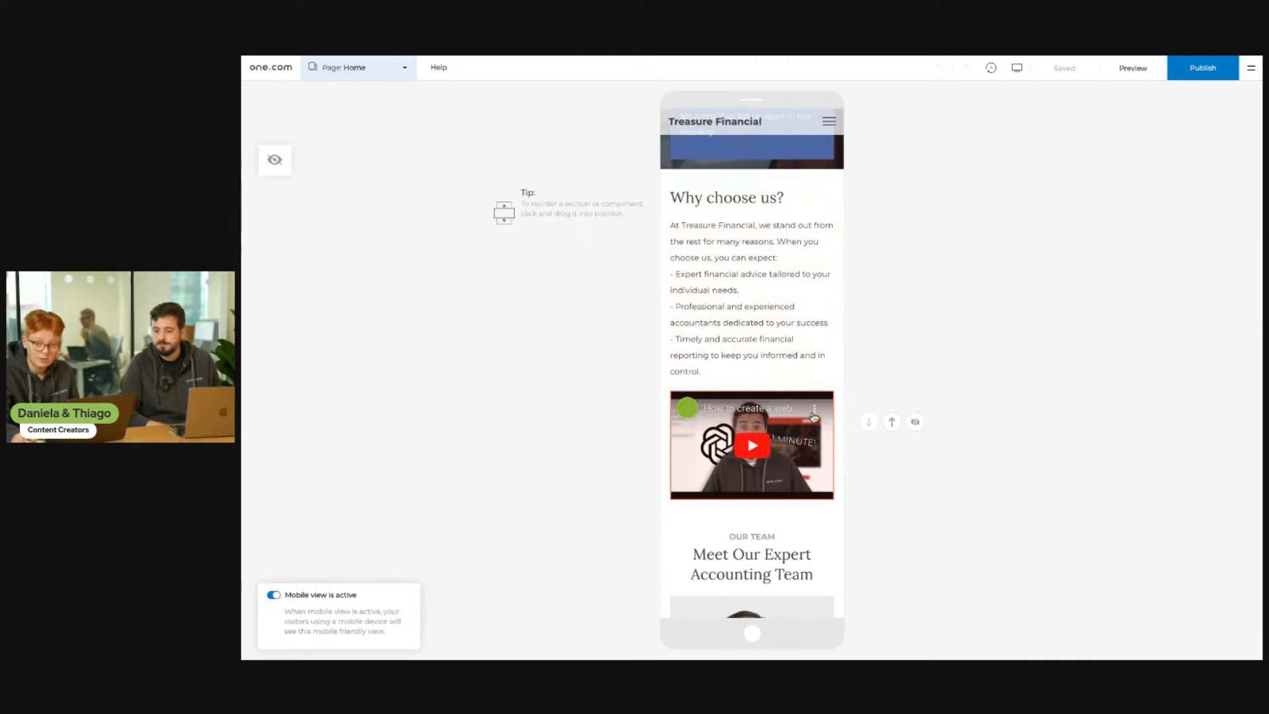
click(915, 423)
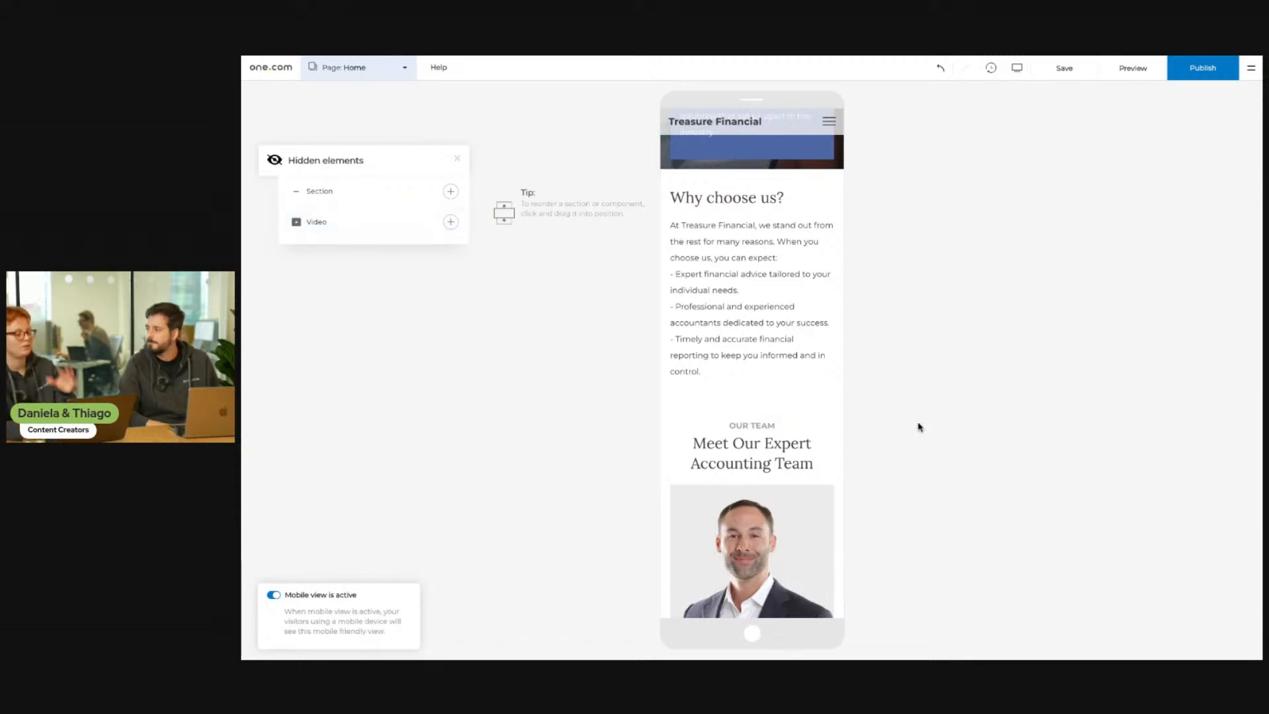
- Move the "Book a consultation" button up beneath the "Our Expertise Sets Us Apart" heading, and return it below "Timely Results"
scroll(793, 343, up, 10)
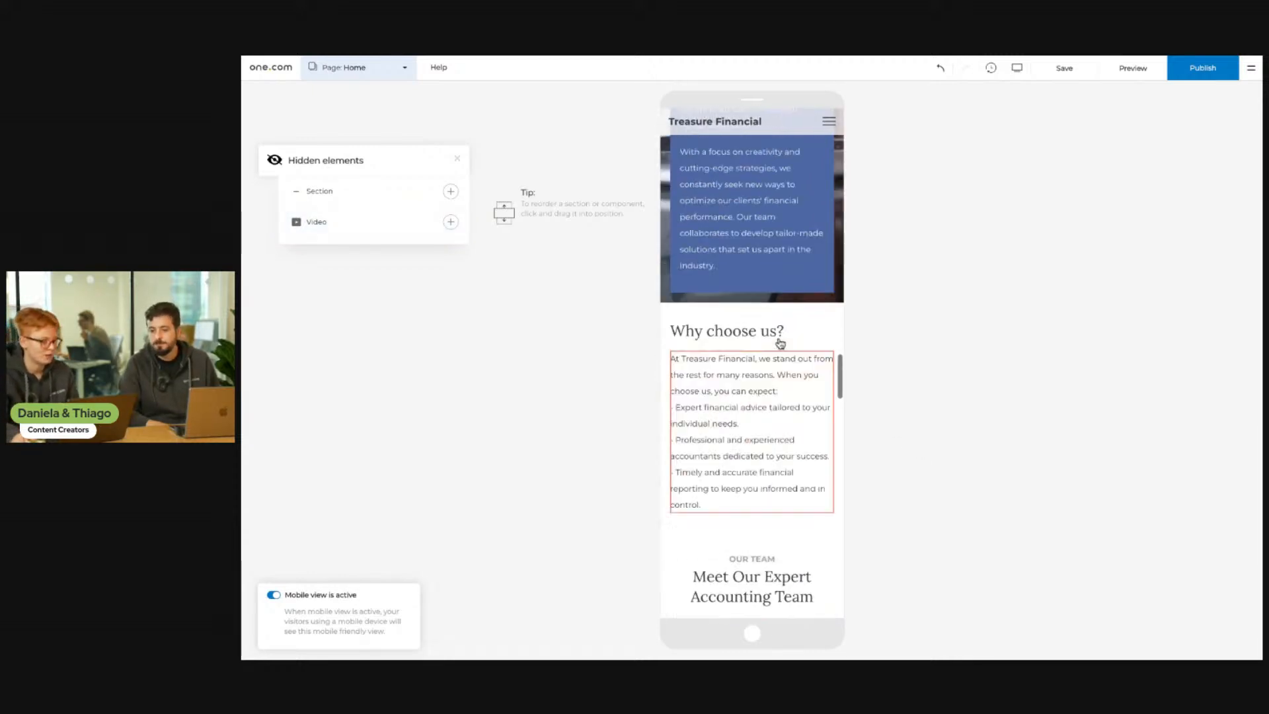
scroll(780, 346, down, 10)
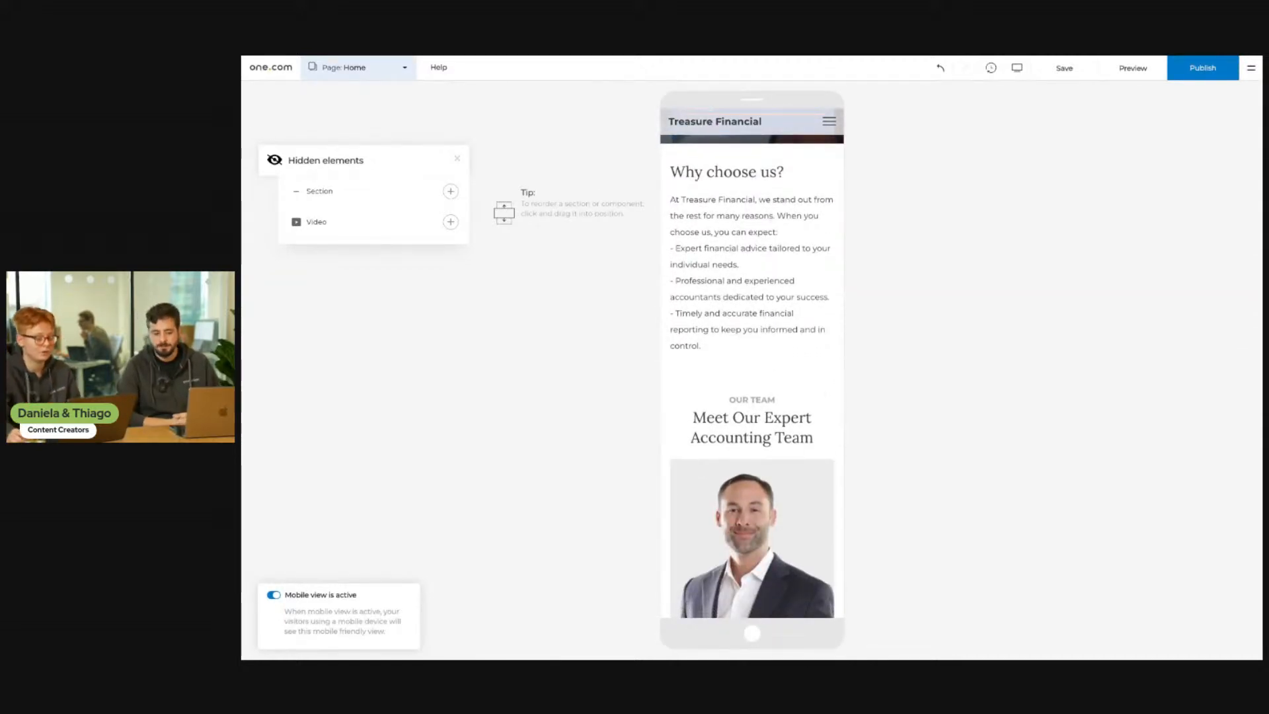
scroll(753, 340, up, 4)
scroll(768, 341, up, 8)
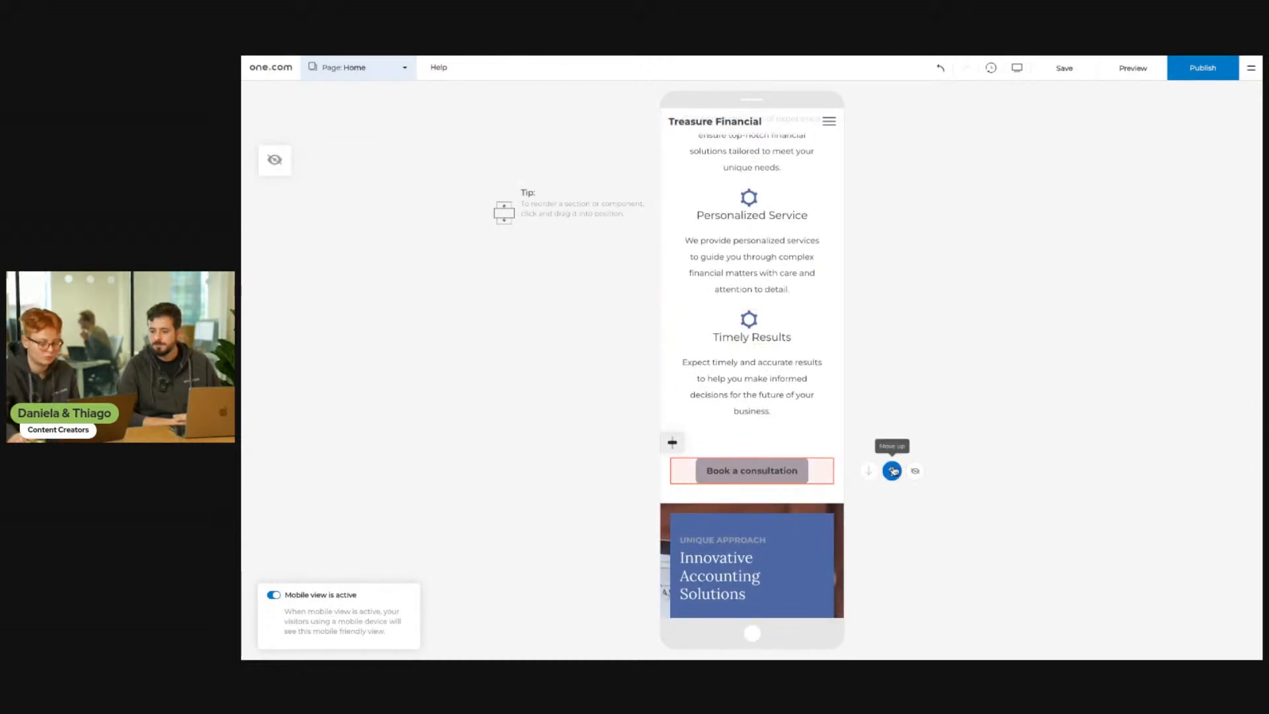
click(892, 470)
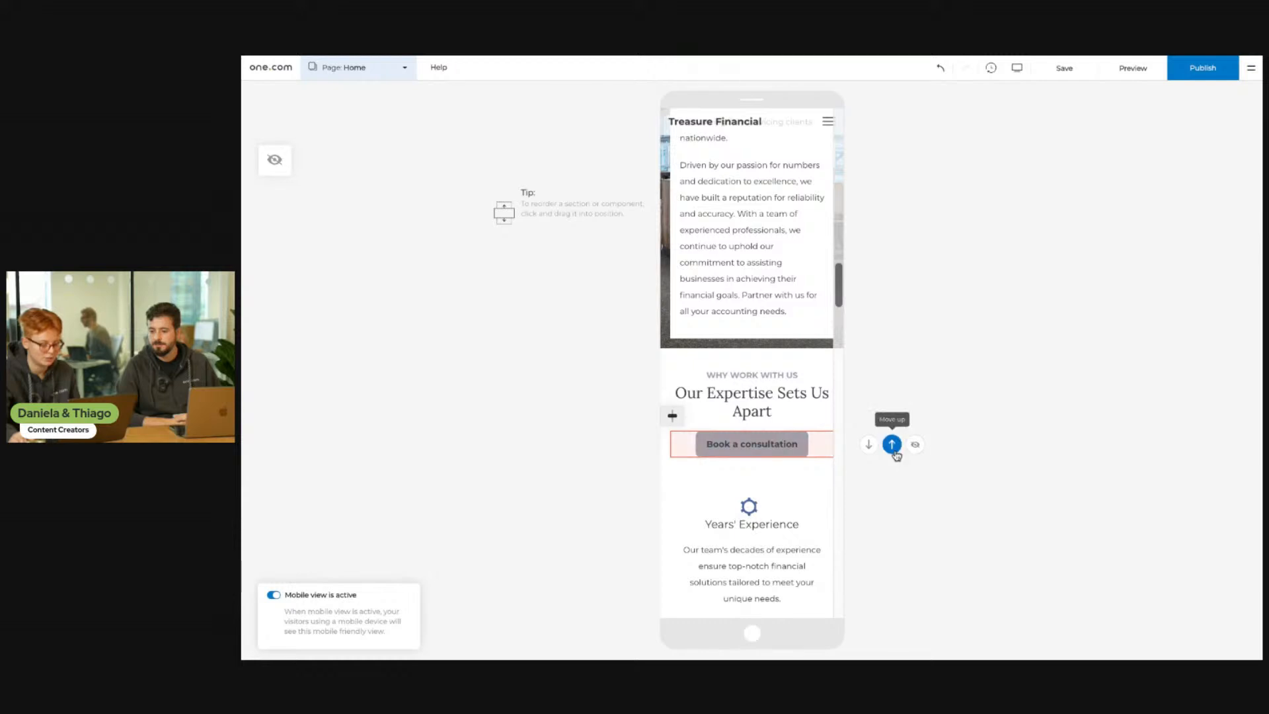
click(870, 446)
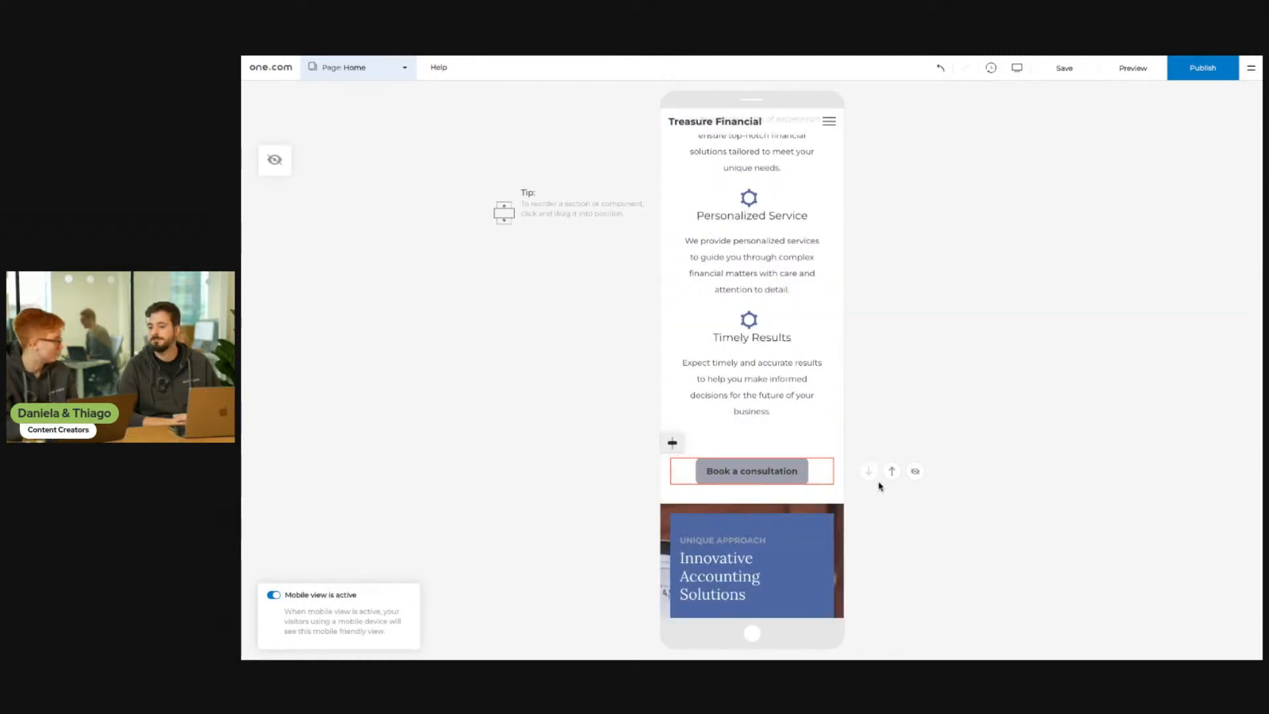
- Hide the overlapping-squares graphic above the Trademark text on the mobile version of the Home page
scroll(891, 413, up, 10)
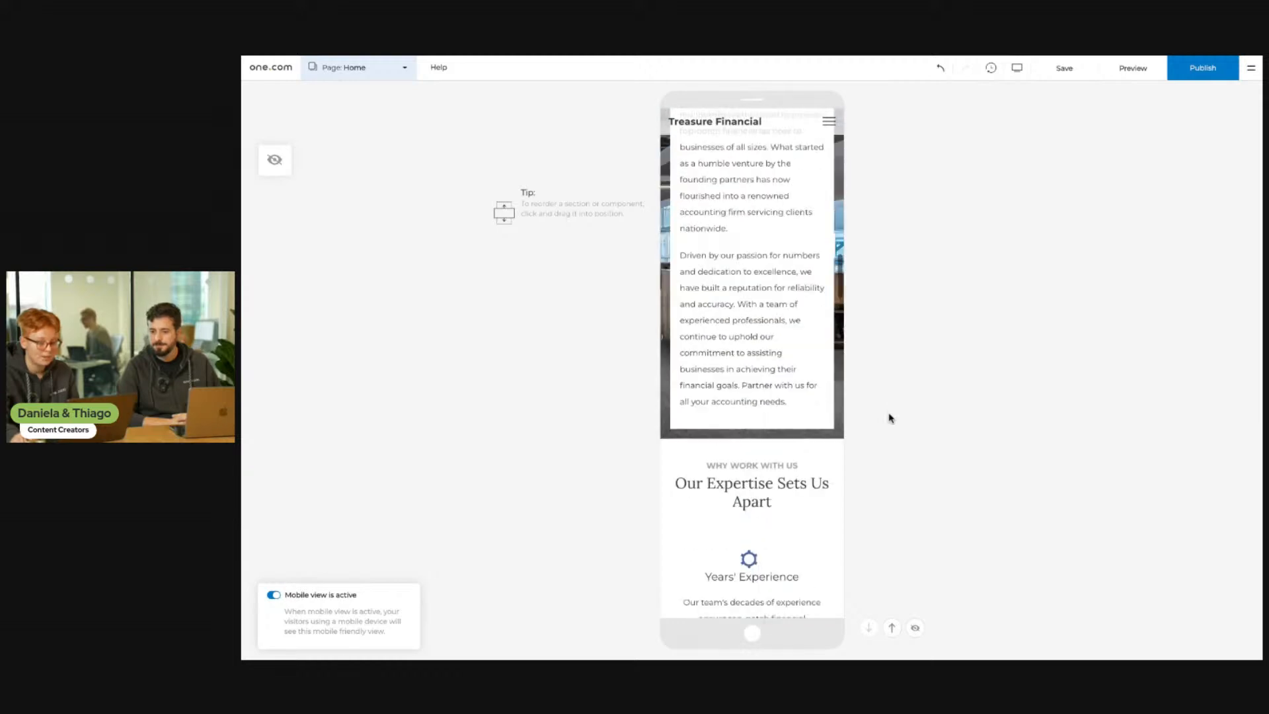
scroll(896, 417, up, 10)
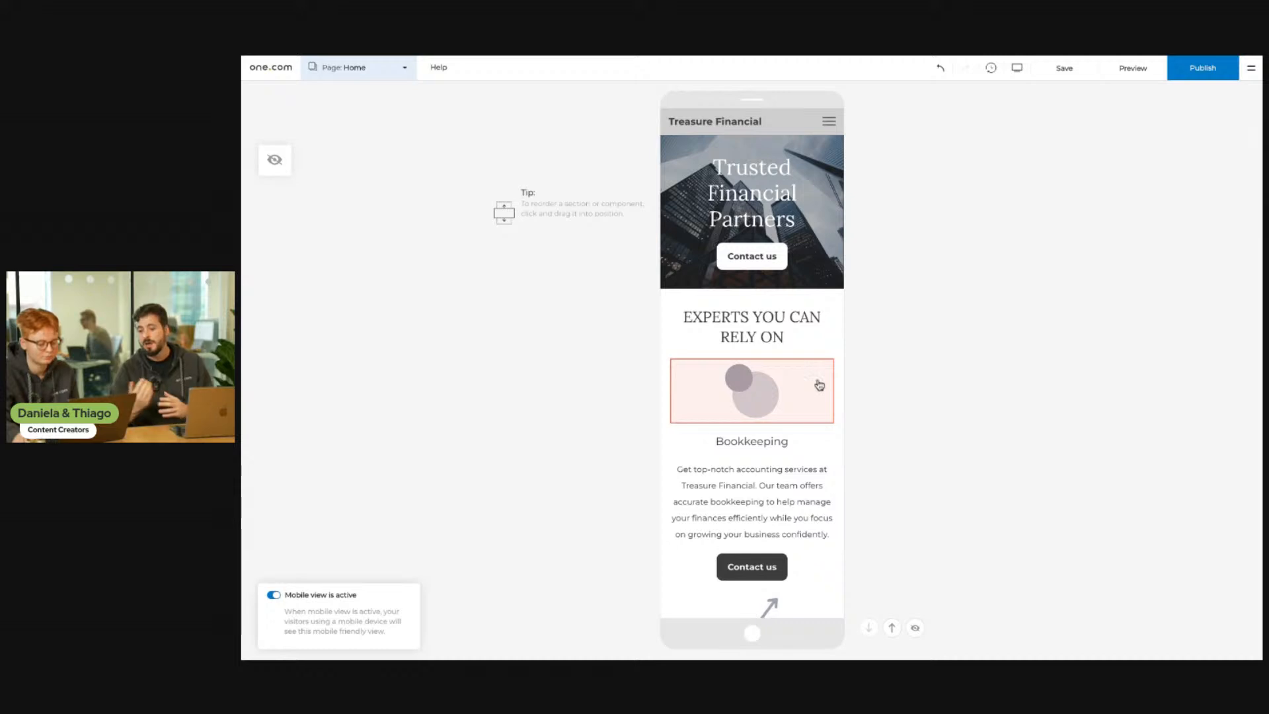
scroll(819, 385, down, 5)
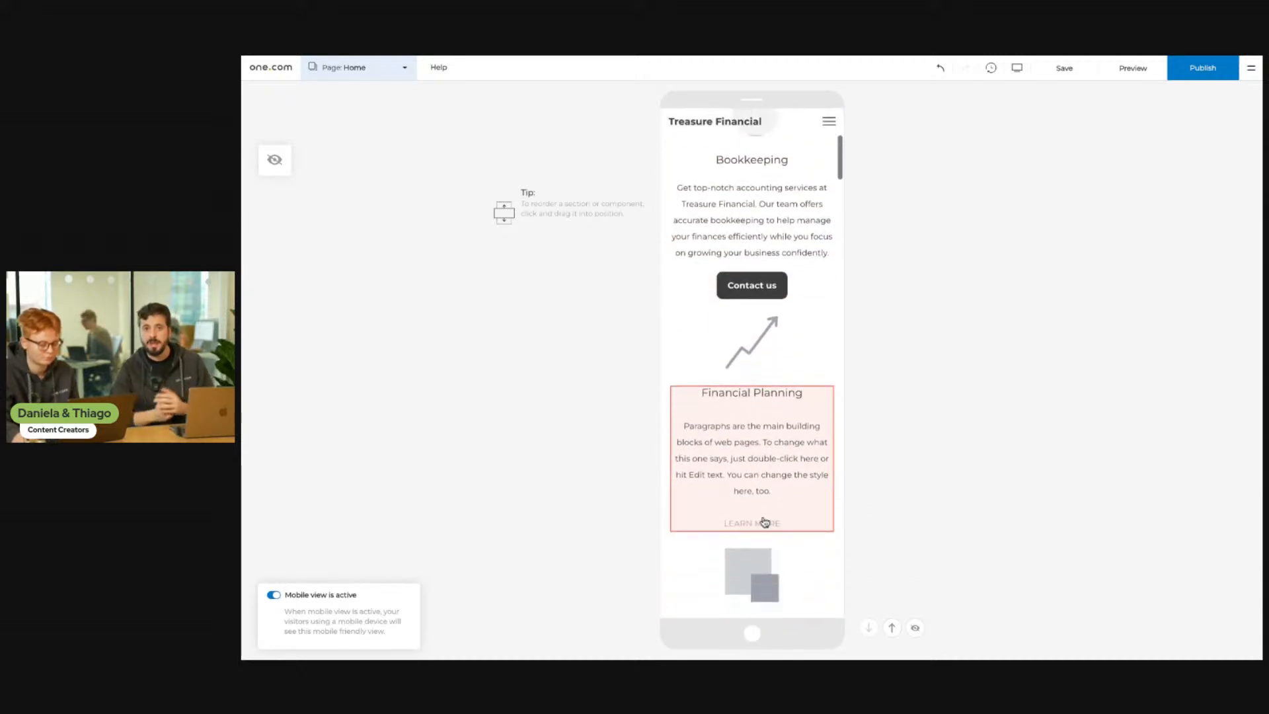
scroll(764, 522, down, 4)
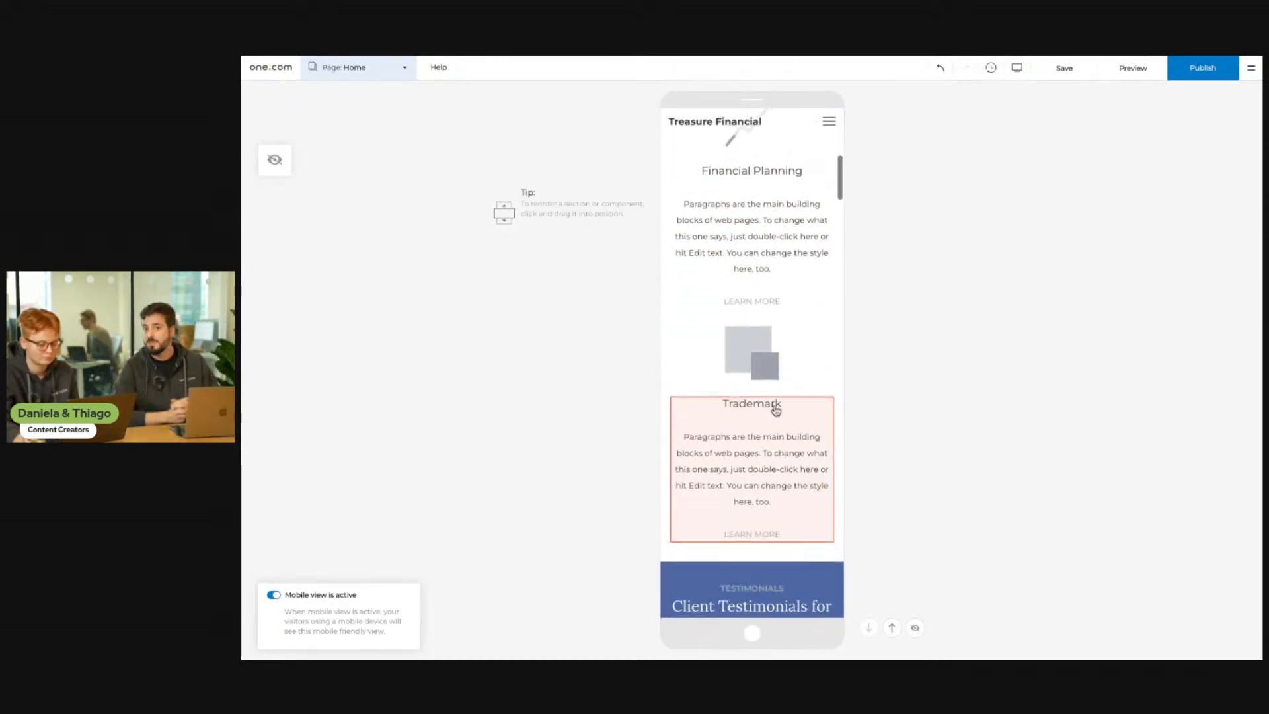
click(786, 375)
click(913, 354)
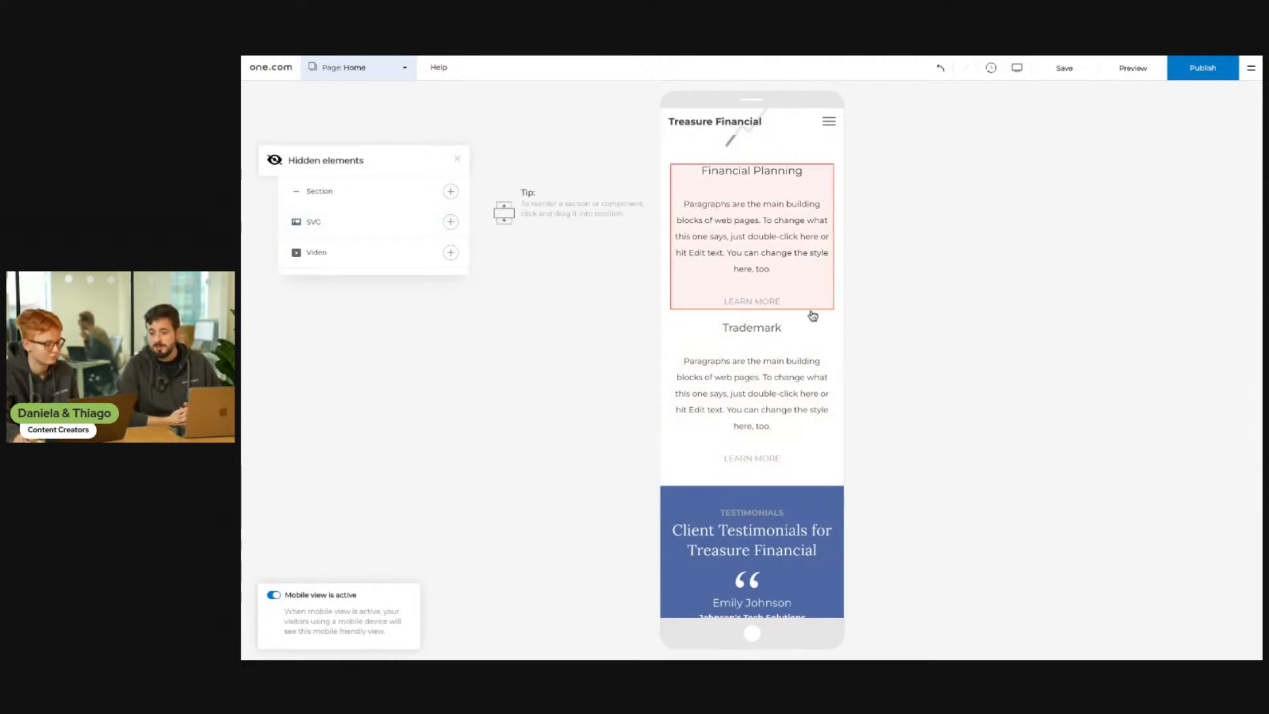
- Restore the hidden overlapping-squares SVG above the Trademark text on the mobile Home page and save the site
click(450, 221)
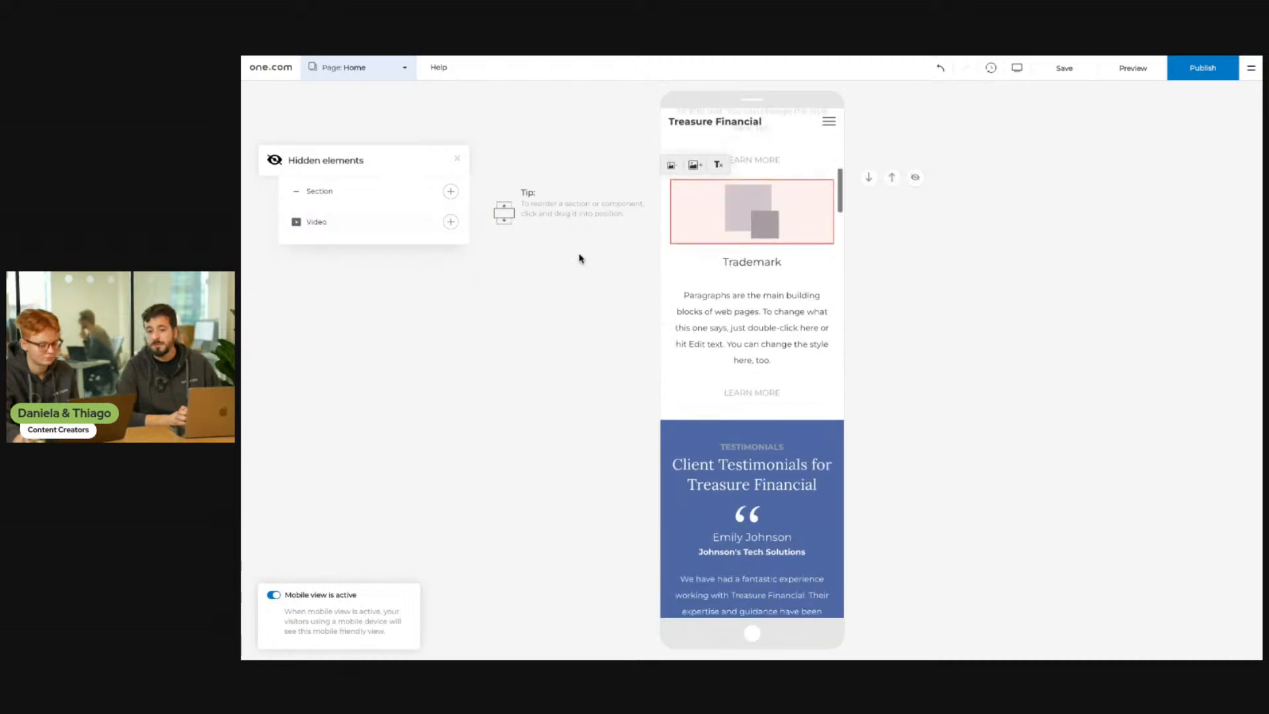
click(923, 376)
scroll(781, 370, up, 2)
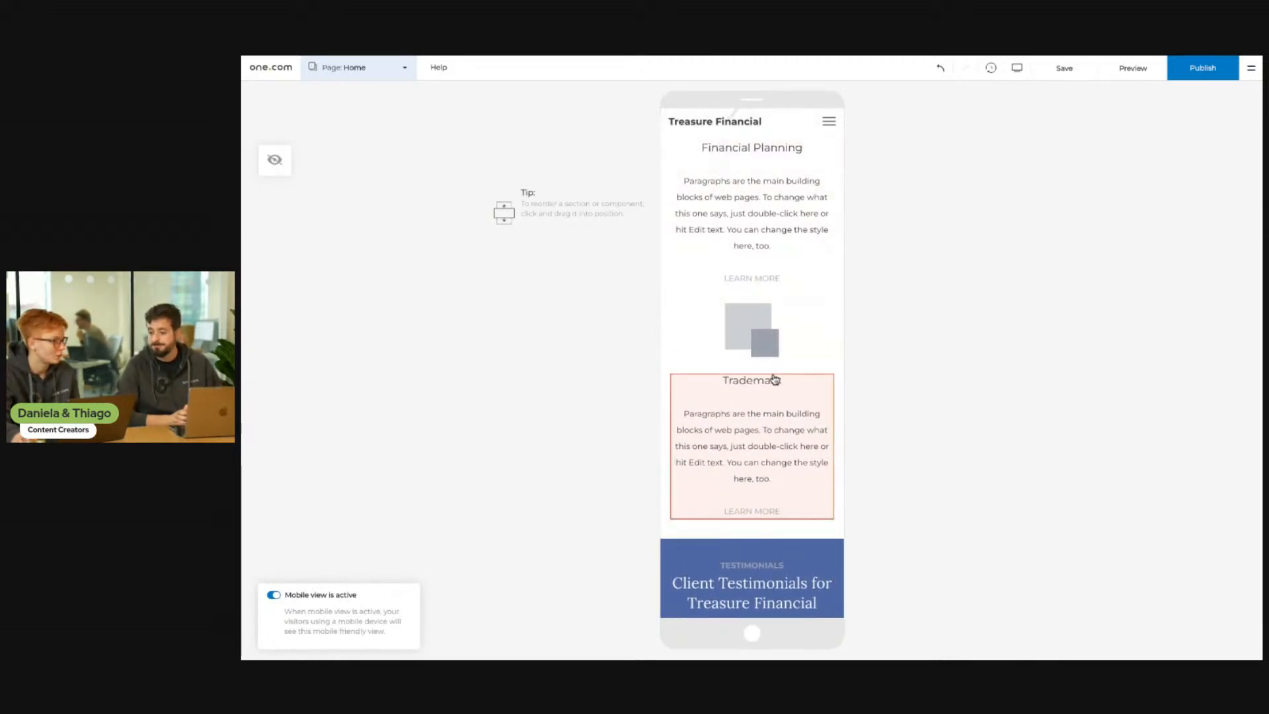
scroll(772, 379, up, 10)
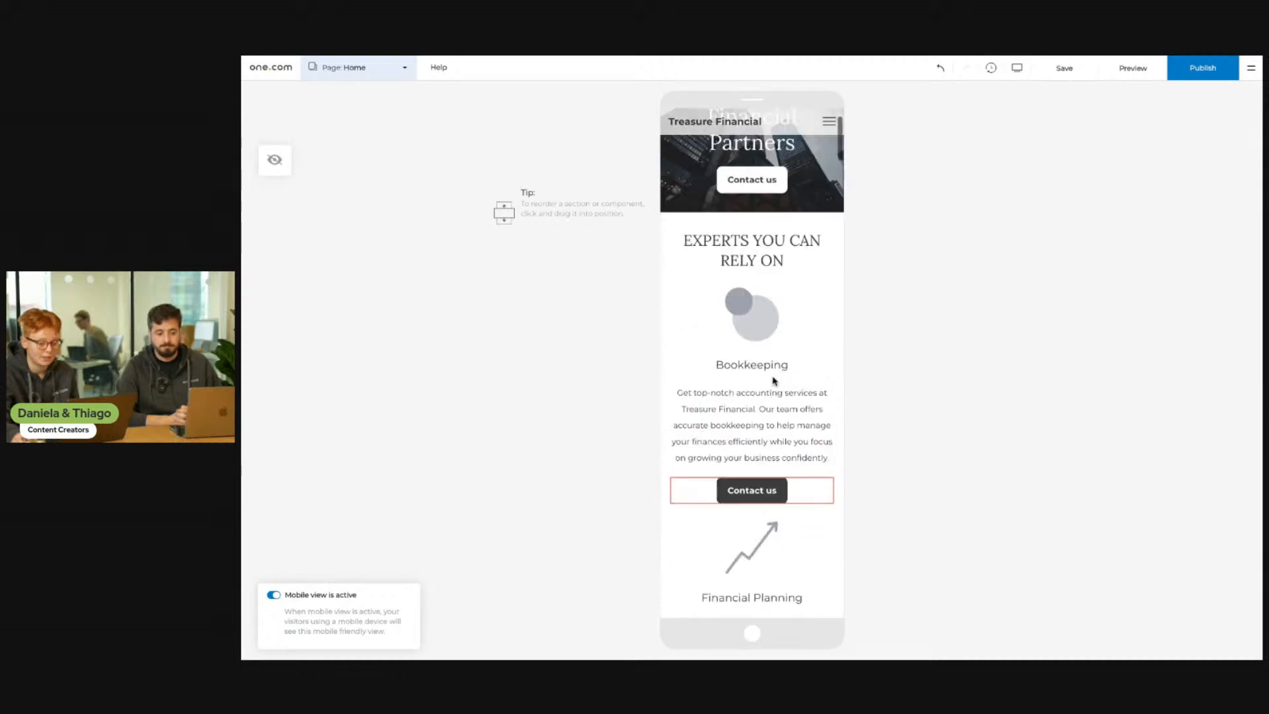
click(1063, 68)
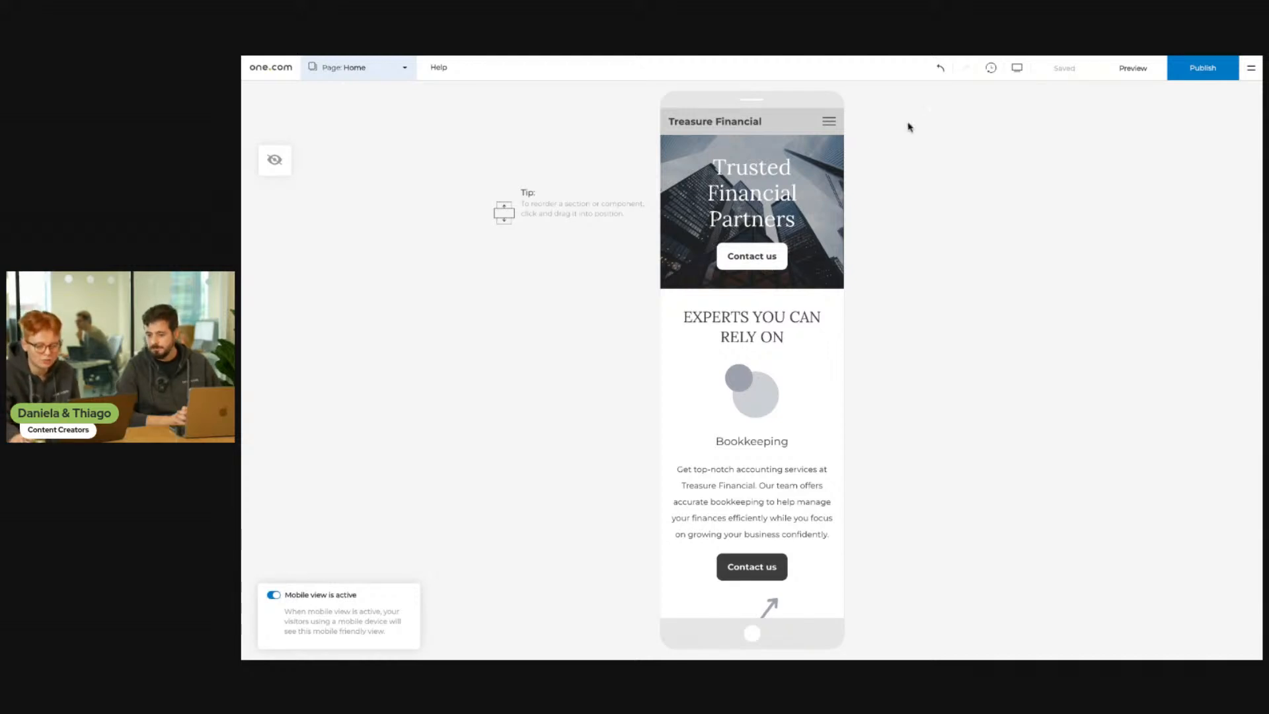
- Switch back to the desktop editor, preview the whole Home page down to the footer, and return to the editor
click(1018, 71)
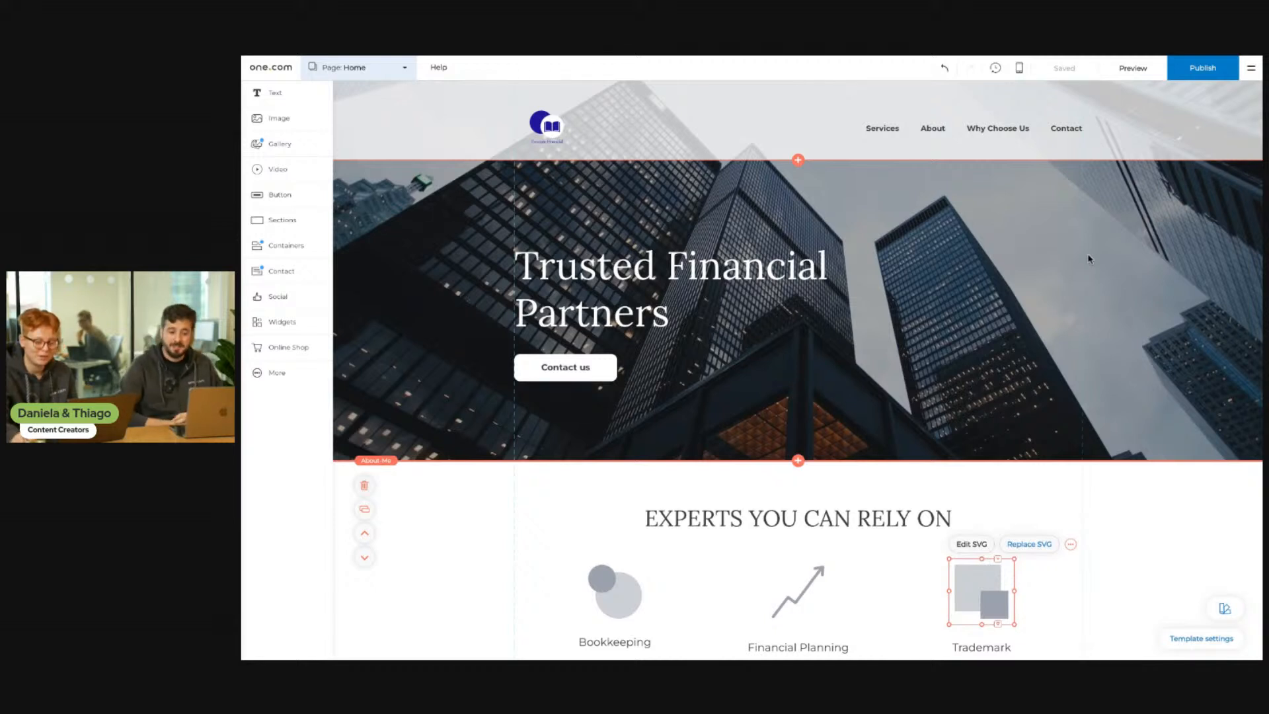
click(1132, 69)
scroll(1015, 288, down, 10)
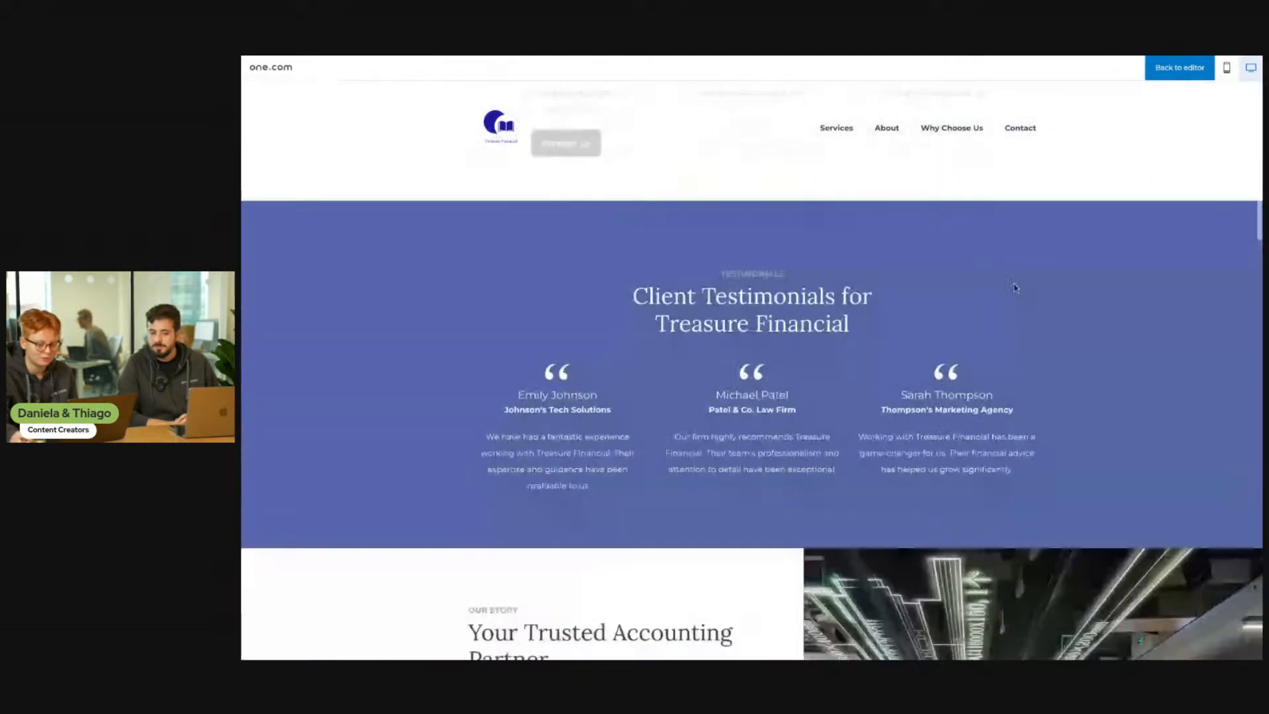
scroll(1015, 288, down, 15)
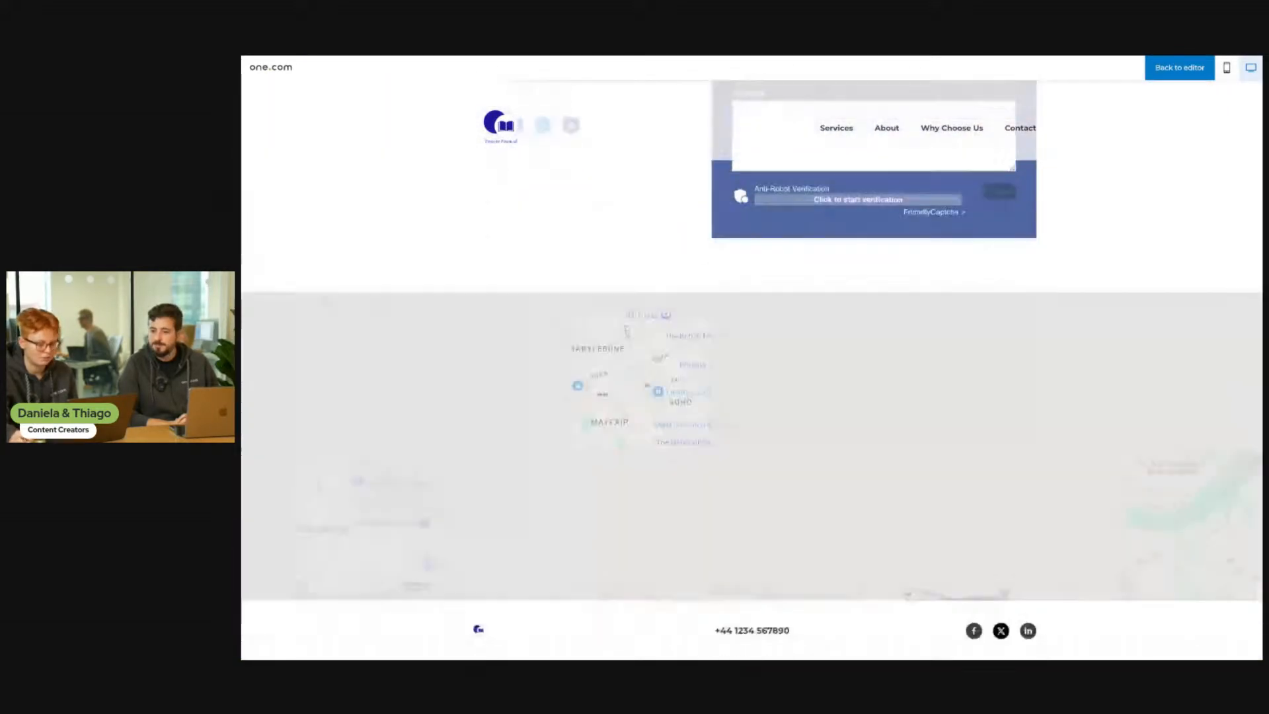
scroll(1005, 314, up, 6)
scroll(1005, 314, up, 12)
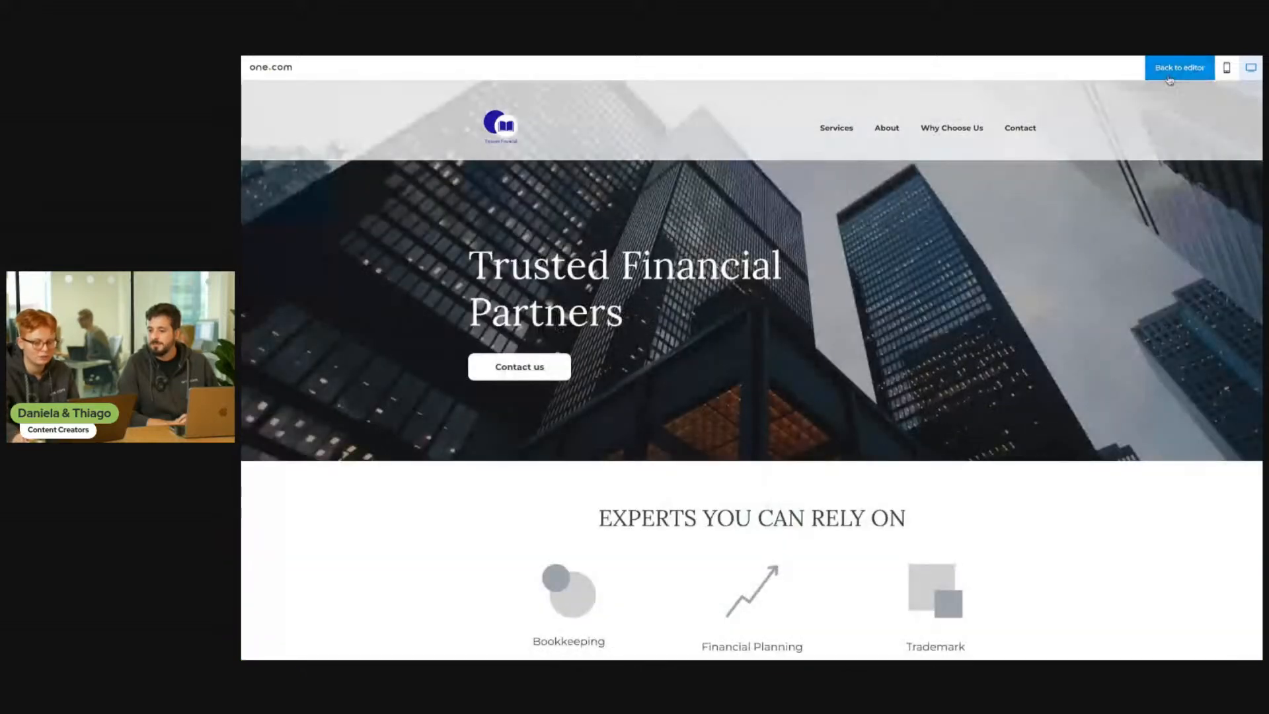
click(1168, 73)
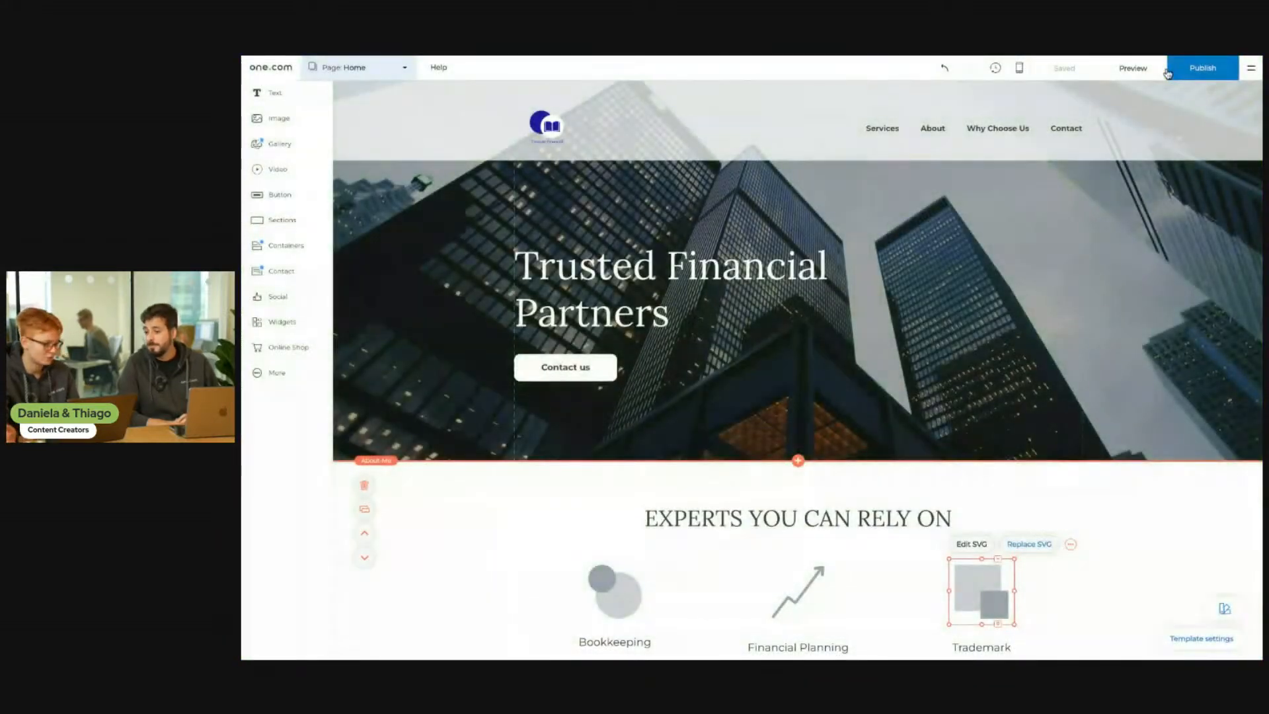
- Leave the editor for the site's dashboard and view its Analytics page
click(298, 373)
click(298, 373)
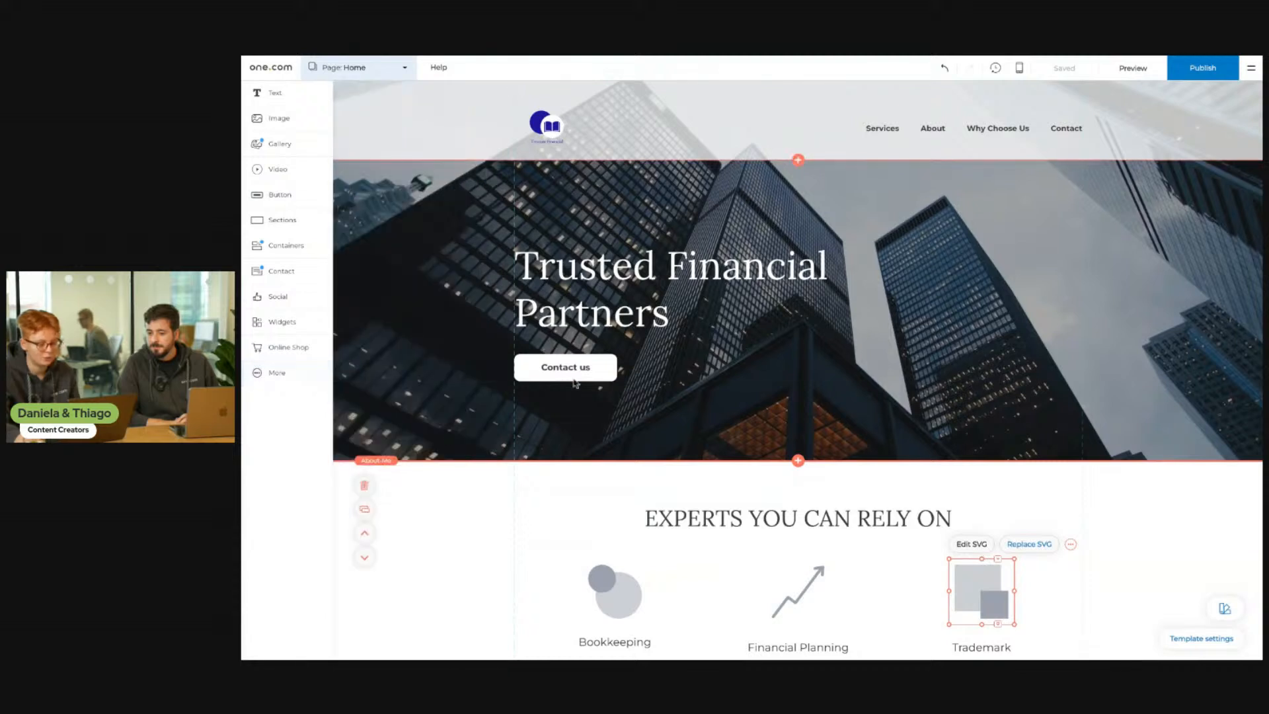
click(1251, 69)
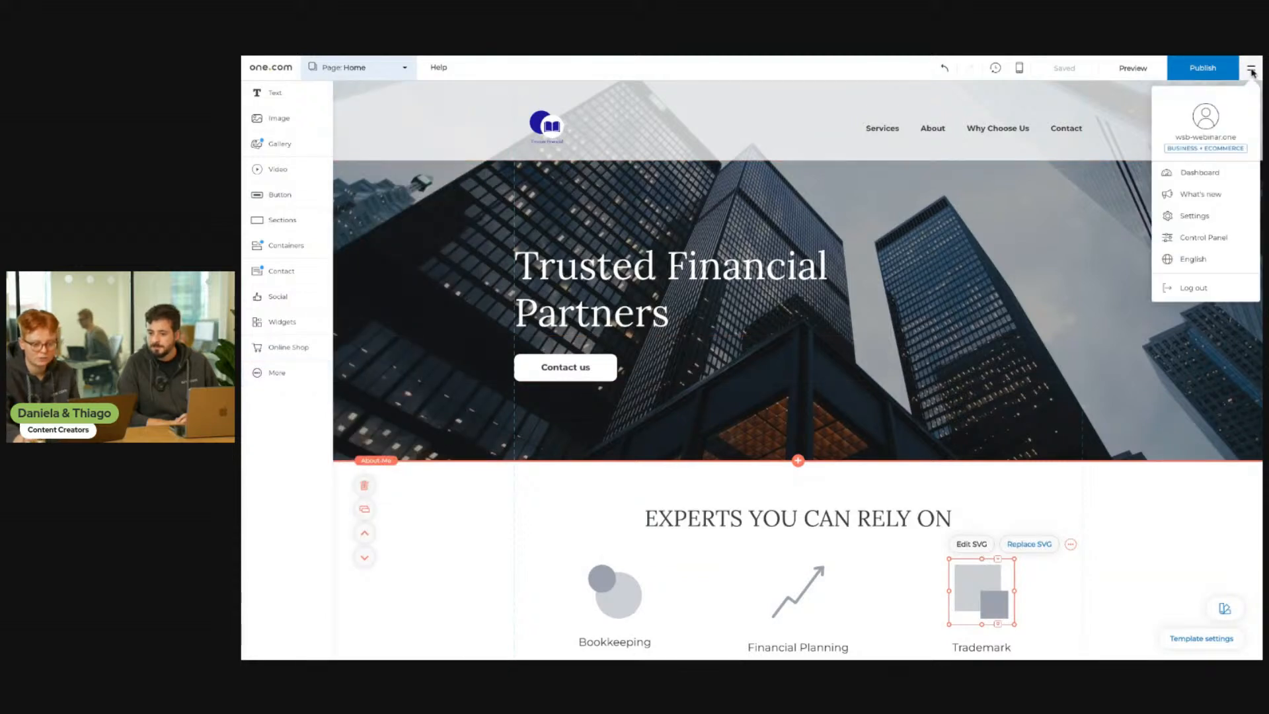
click(1199, 172)
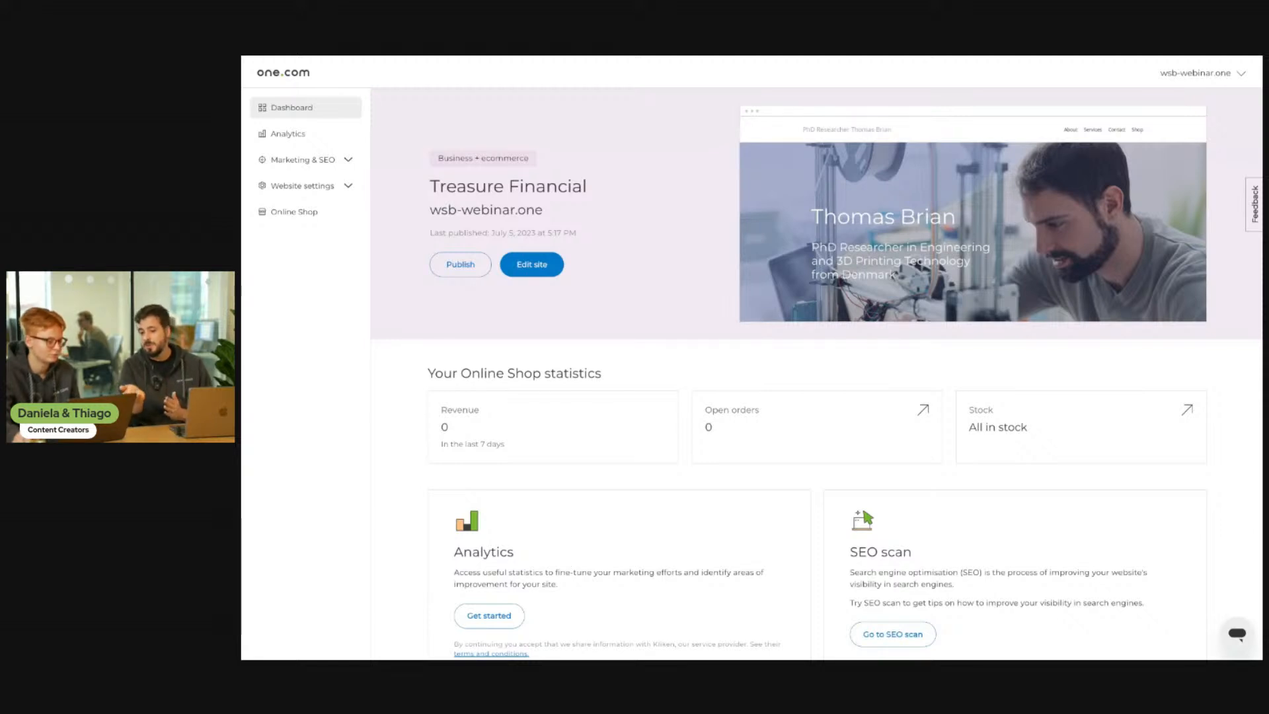
click(303, 140)
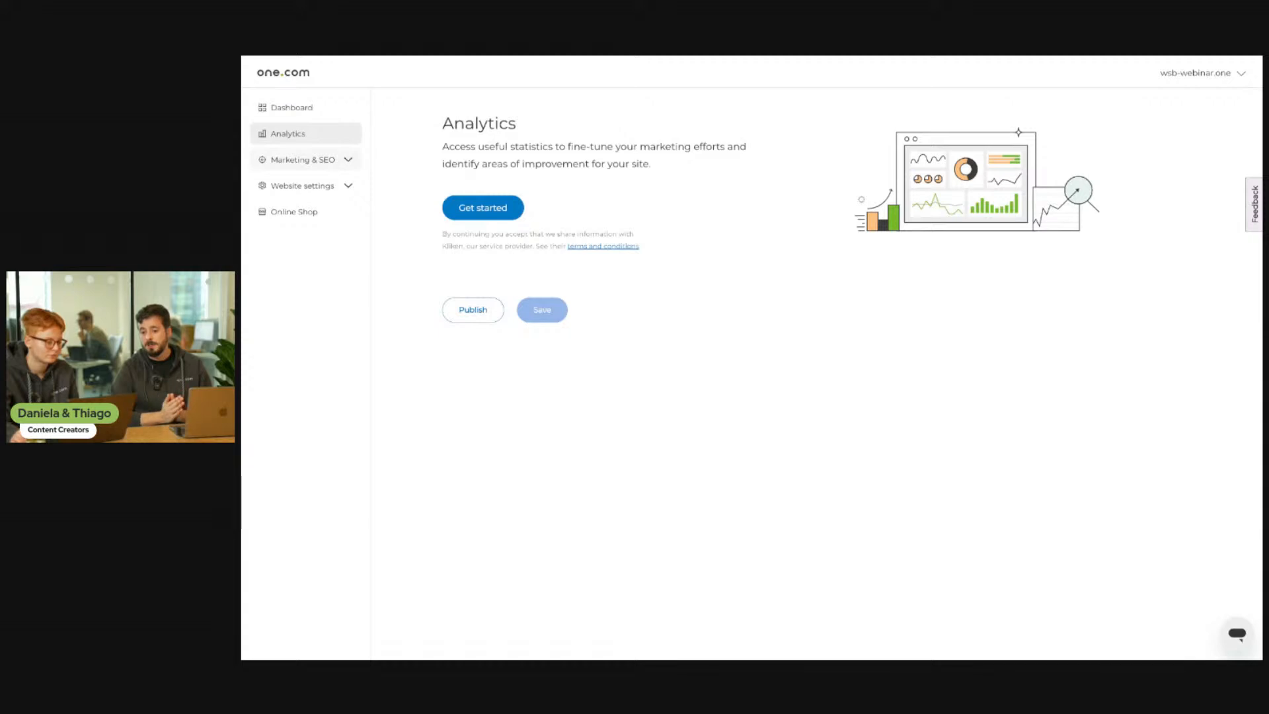
- Open the SEO settings, view the search result settings for the Info page, and switch back to the Home page
click(348, 160)
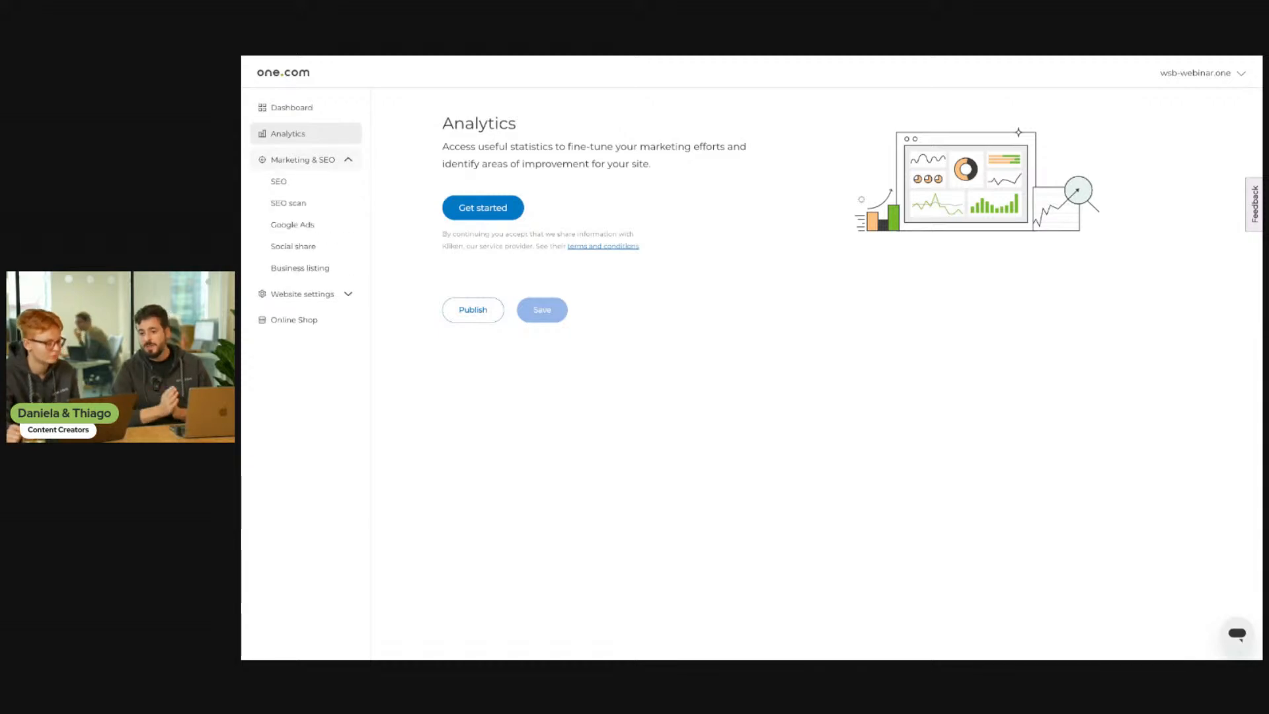
click(292, 183)
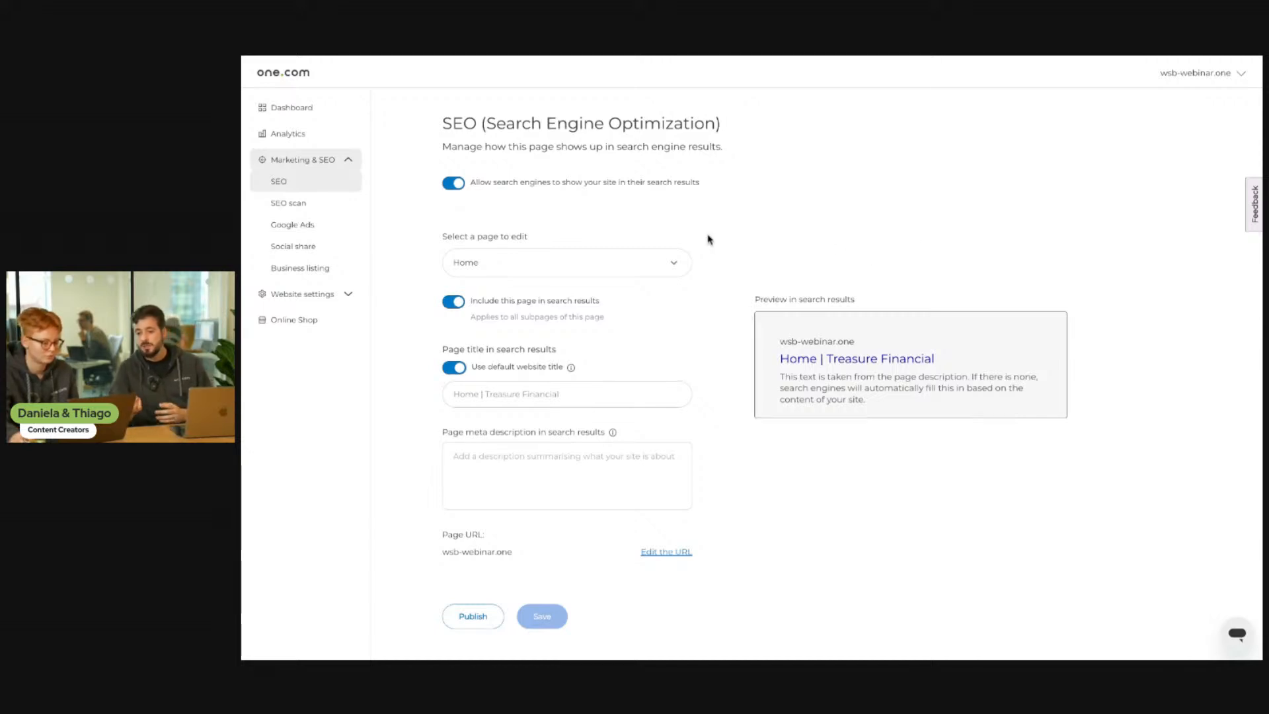
click(659, 267)
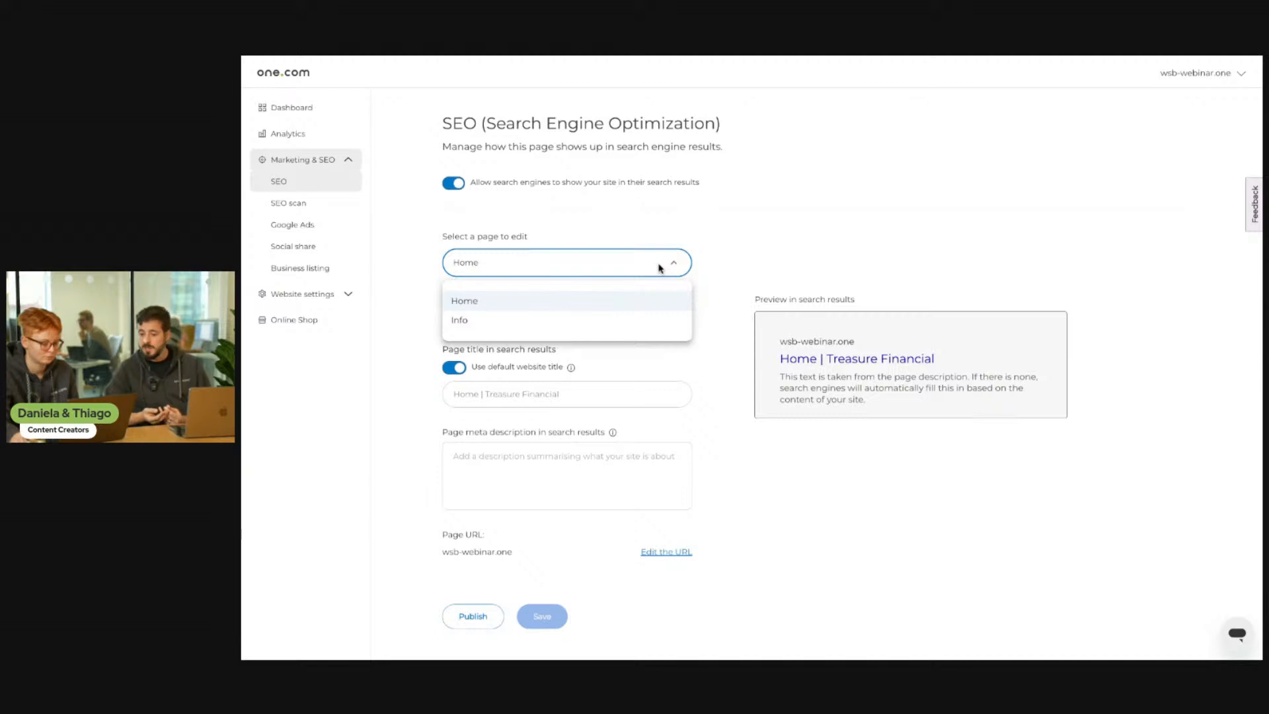
click(659, 267)
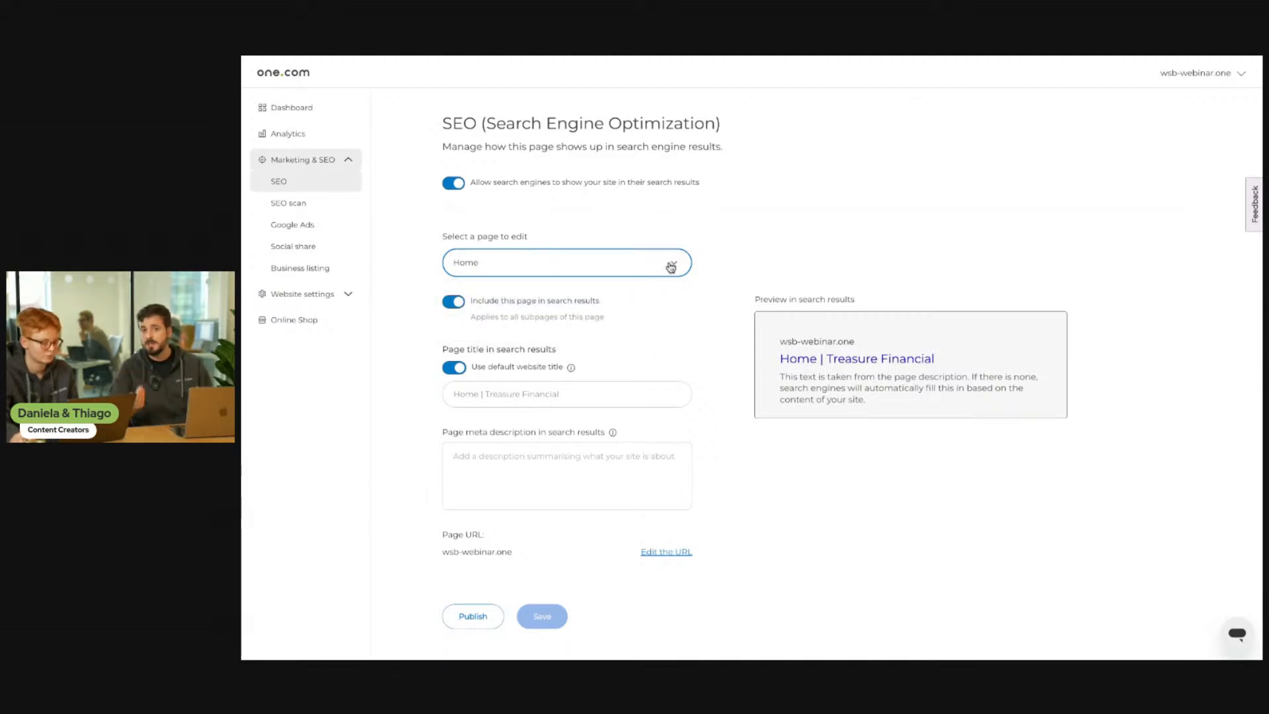
click(671, 271)
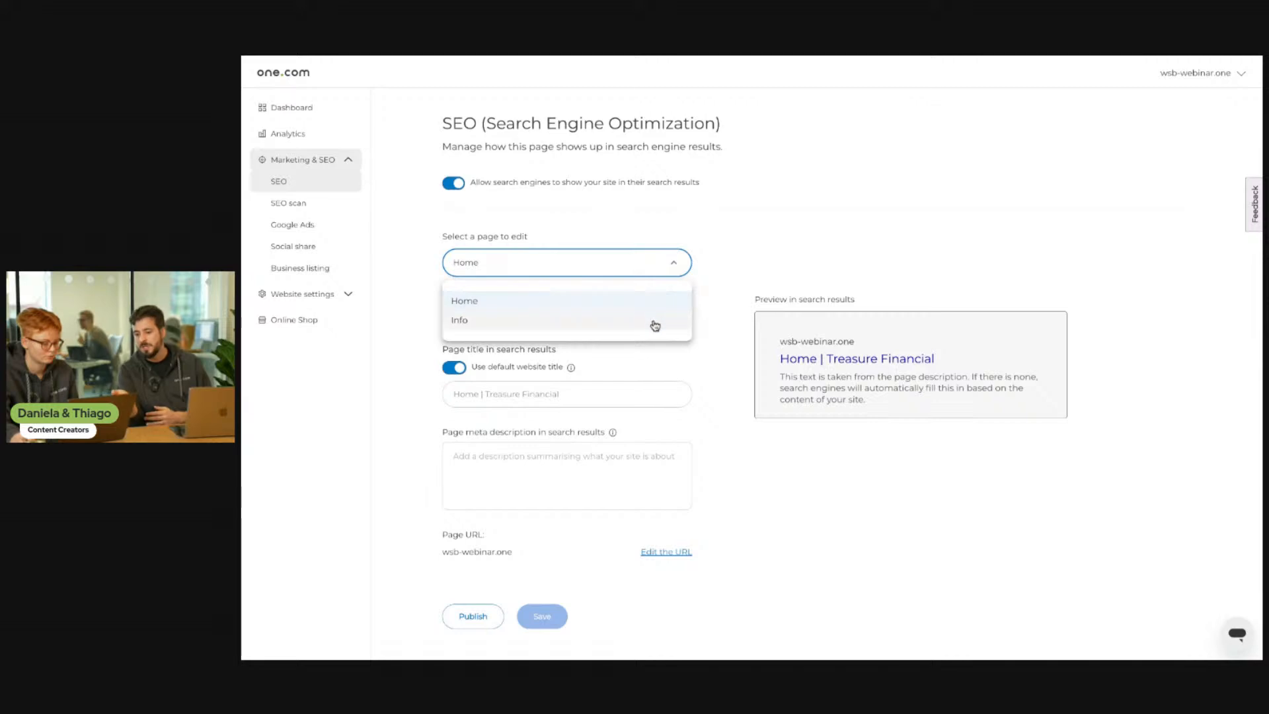
click(654, 324)
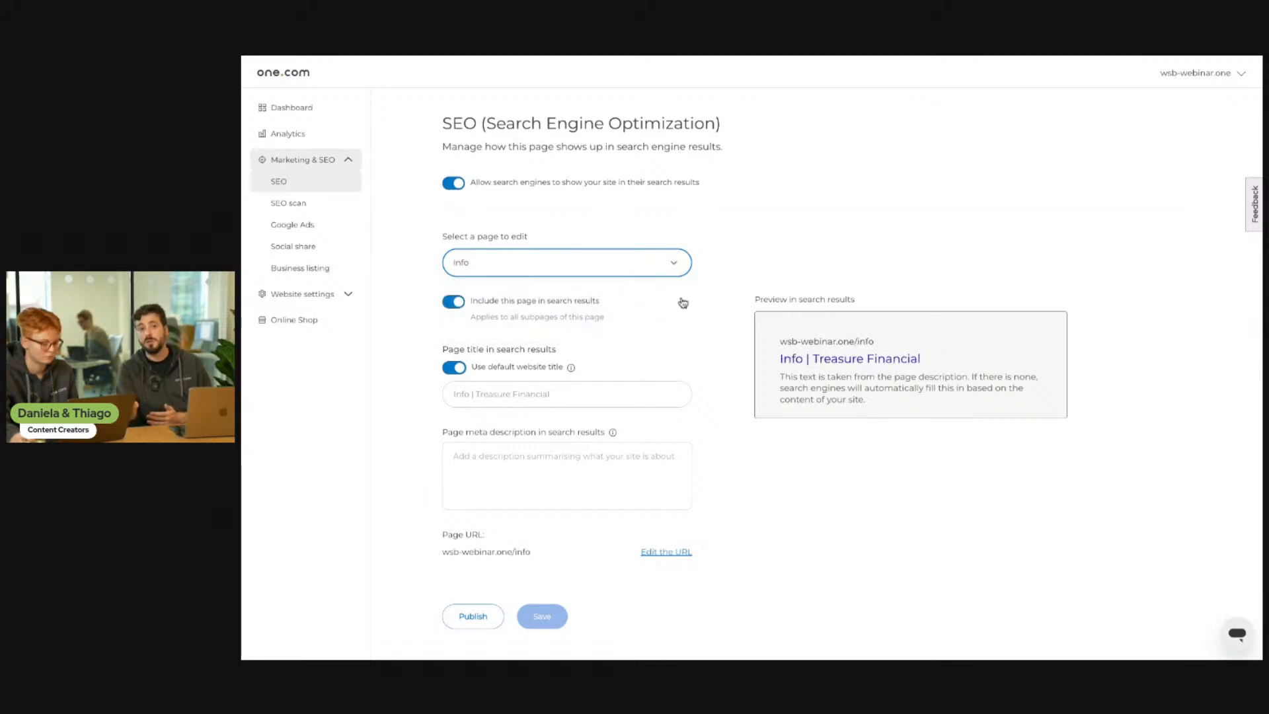
click(645, 267)
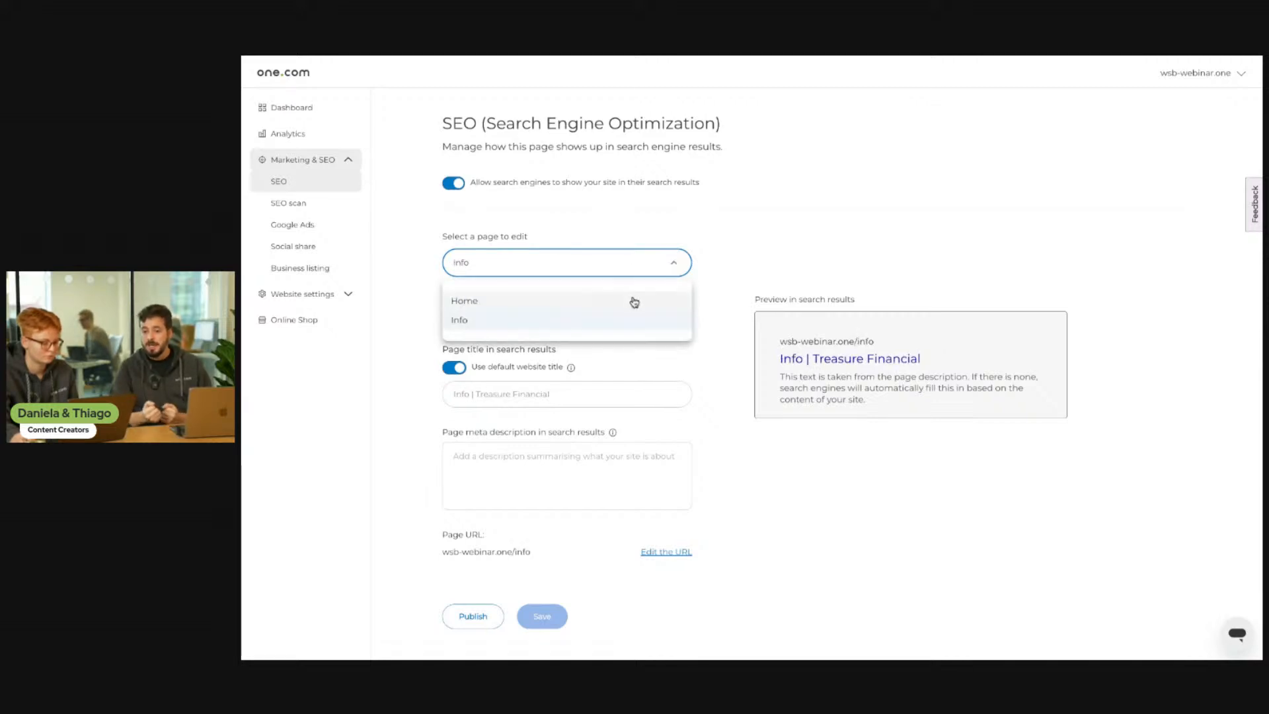
click(634, 301)
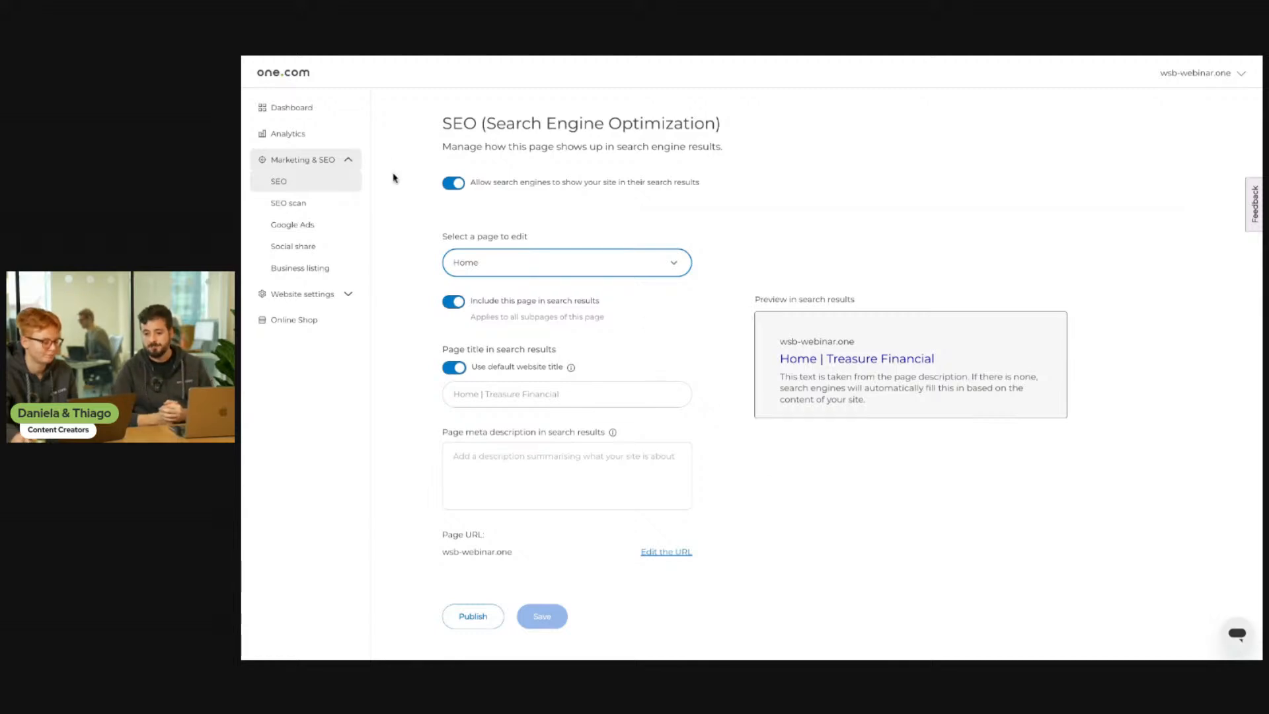
- Start the SEO scan for the site and review the website score and the site optimisation recommendations
click(324, 206)
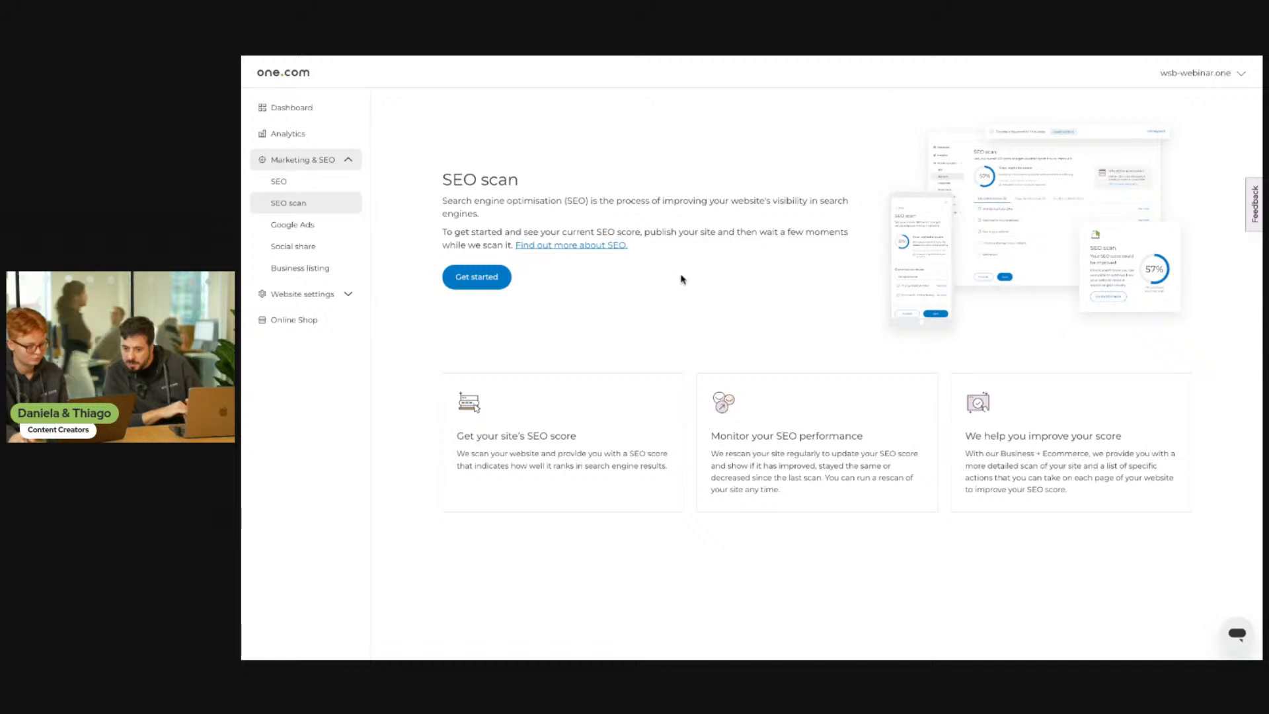
click(476, 277)
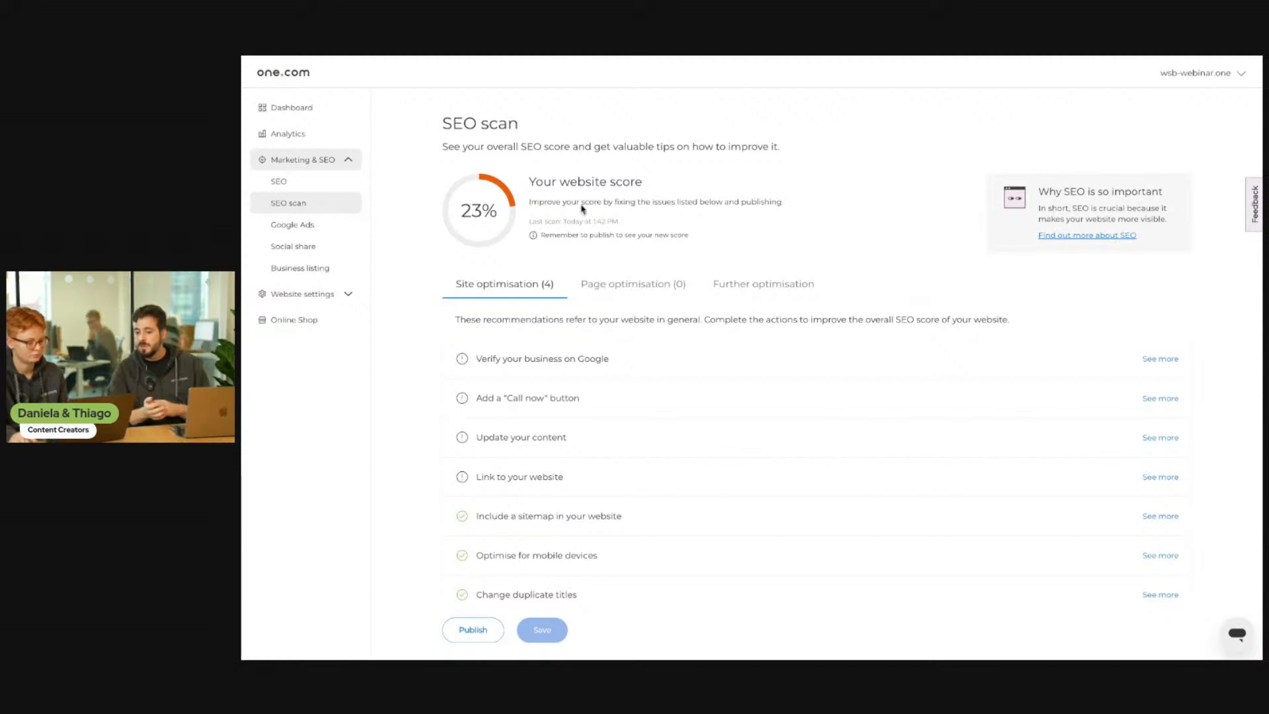
scroll(621, 375, down, 2)
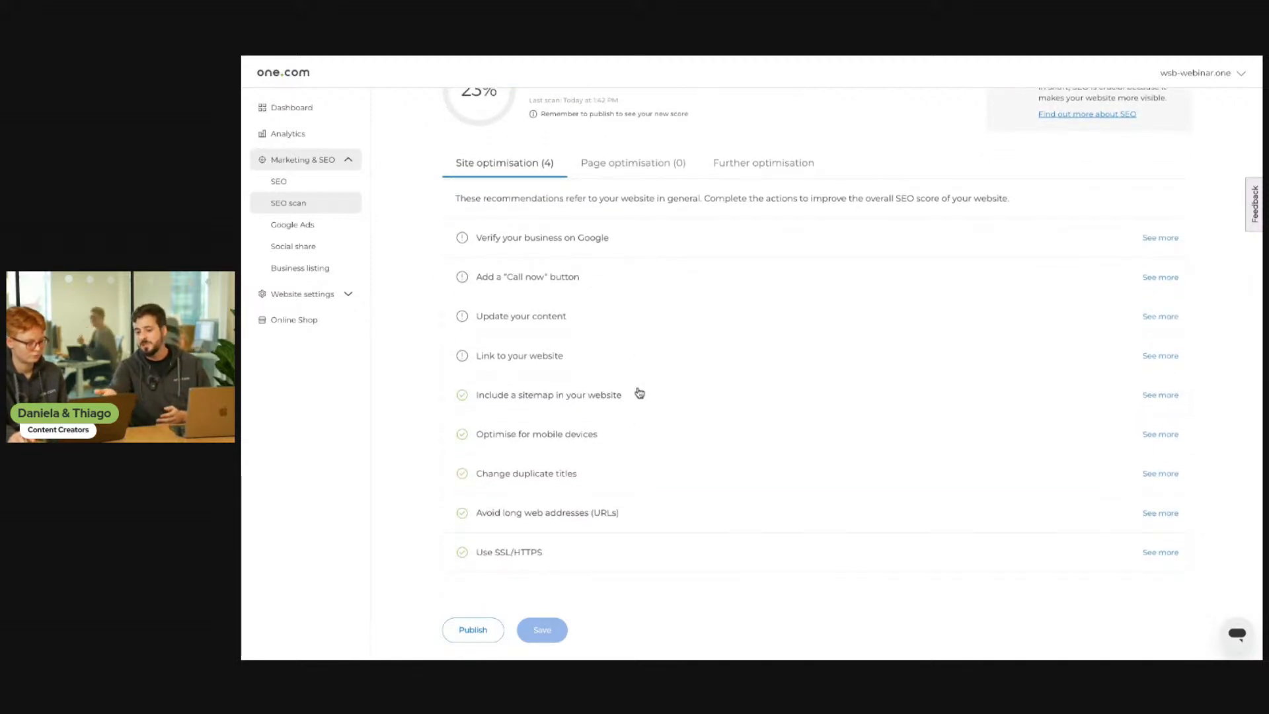
scroll(638, 392, up, 2)
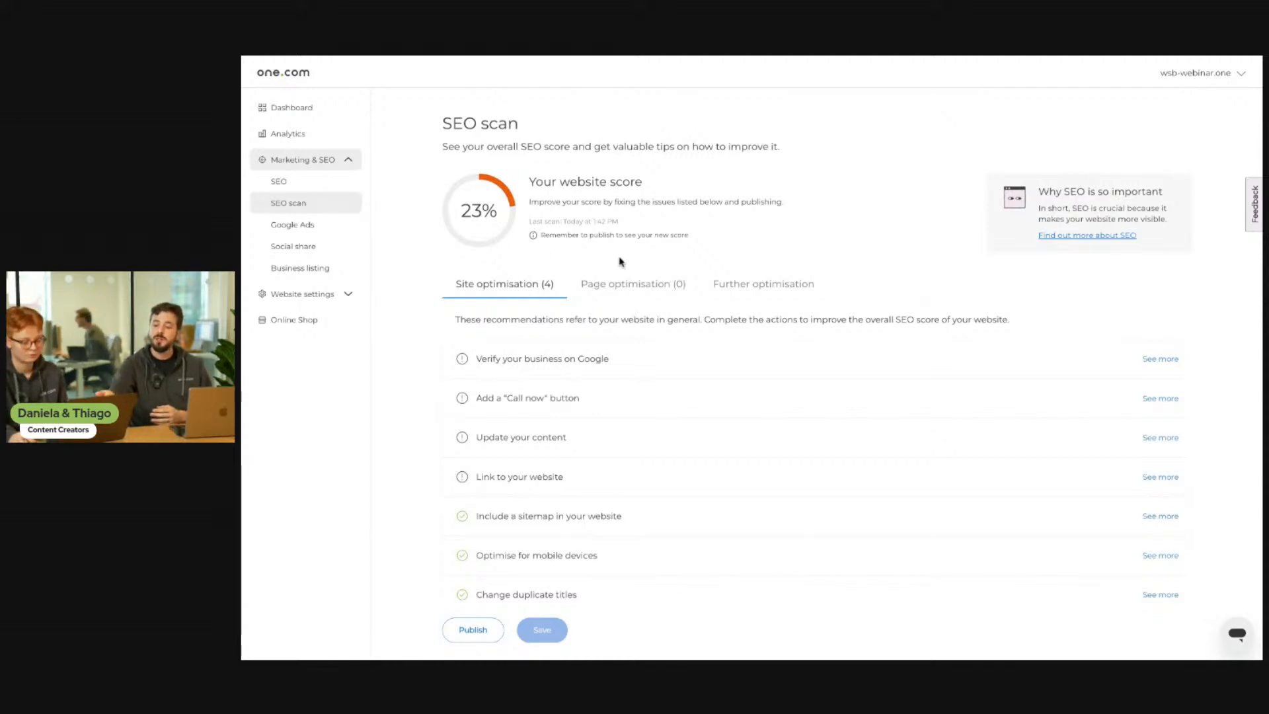
scroll(658, 391, down, 2)
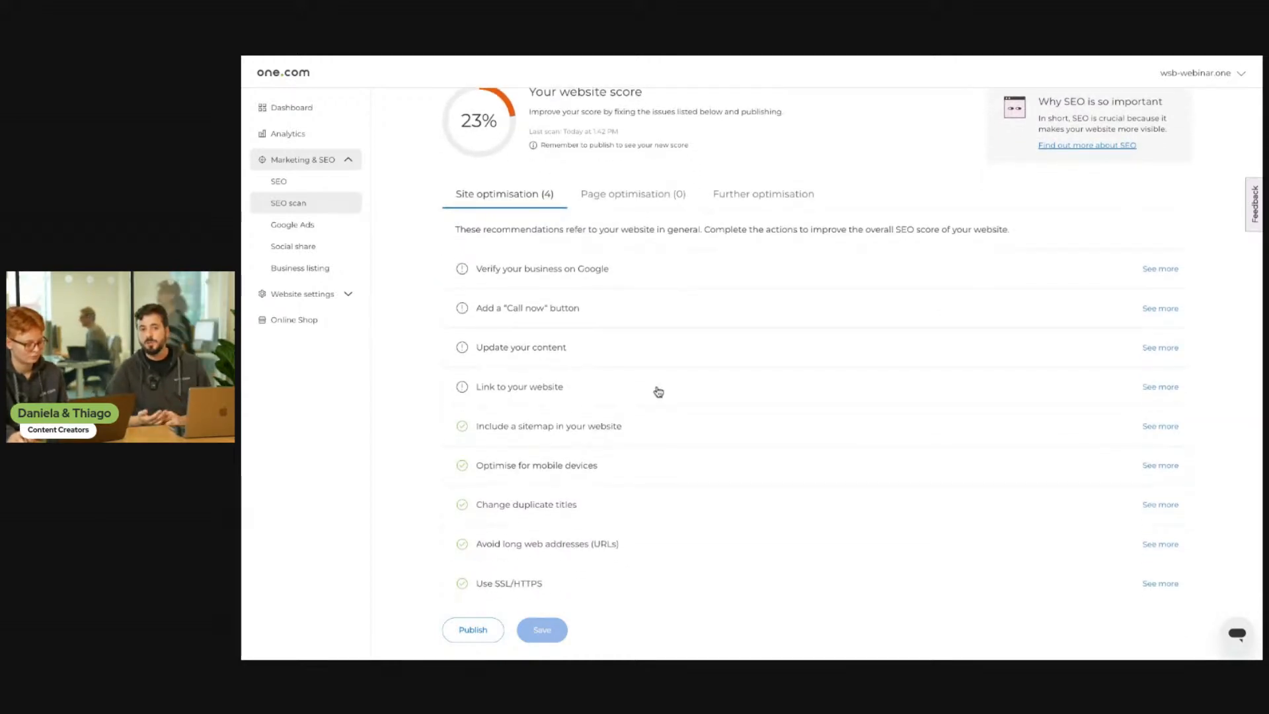
scroll(659, 391, down, 1)
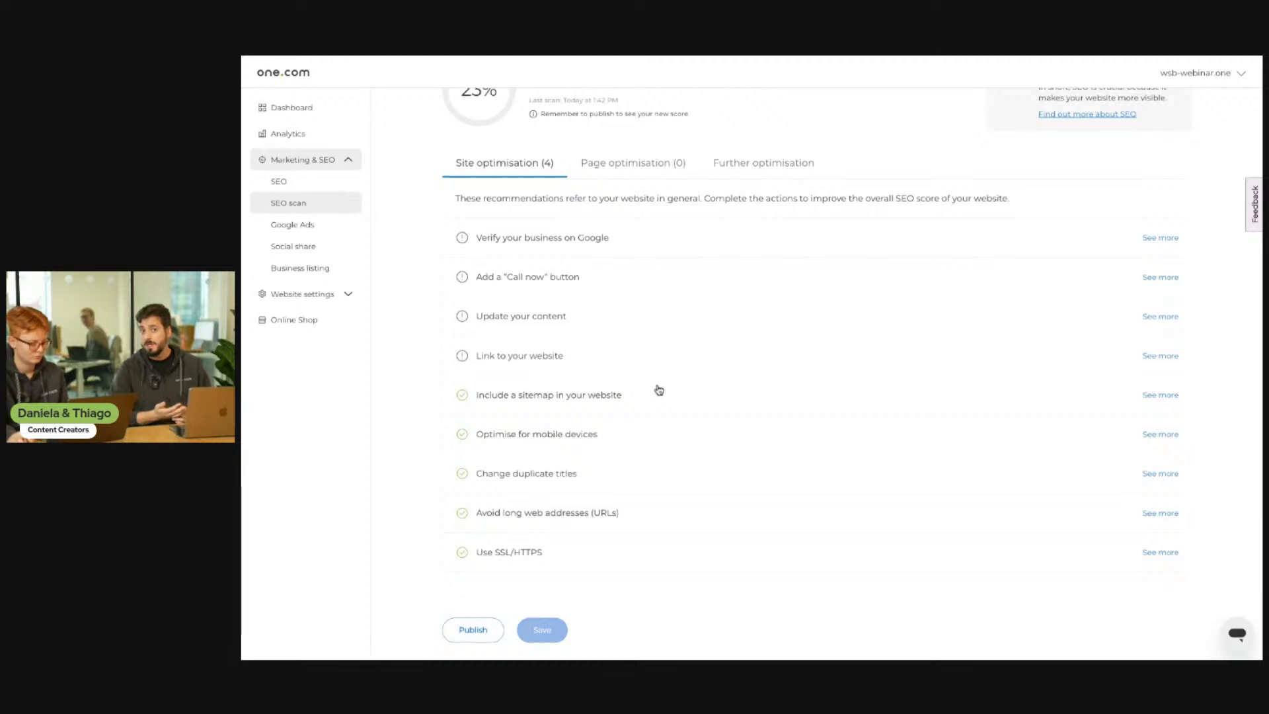
scroll(661, 390, up, 3)
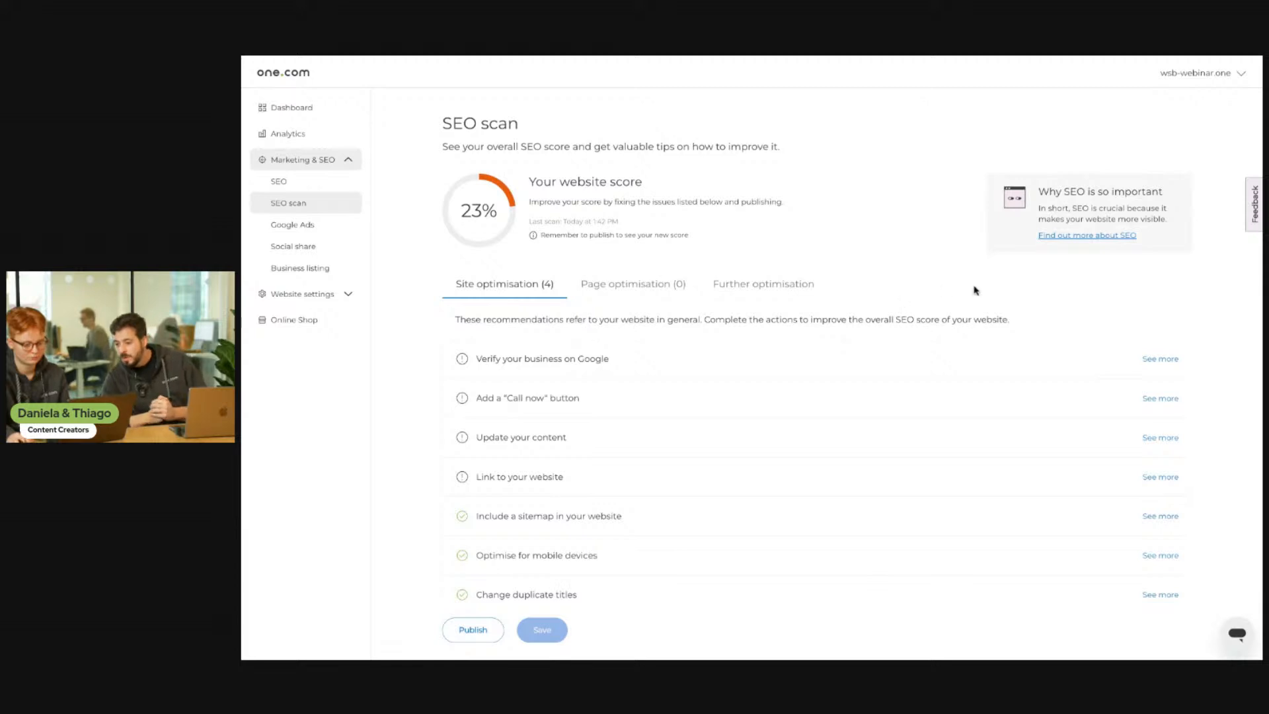
scroll(962, 329, down, 1)
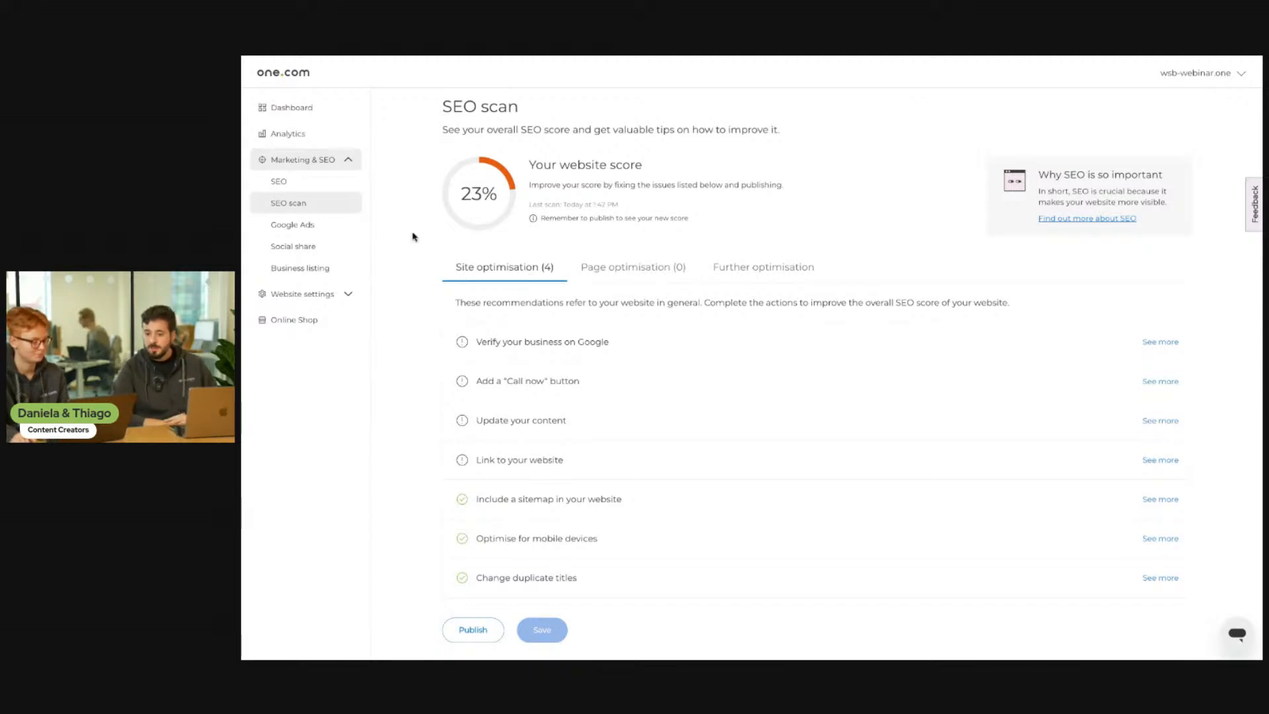
- View the Google Ads, Social share and Business listing pages of the marketing settings in turn
click(327, 223)
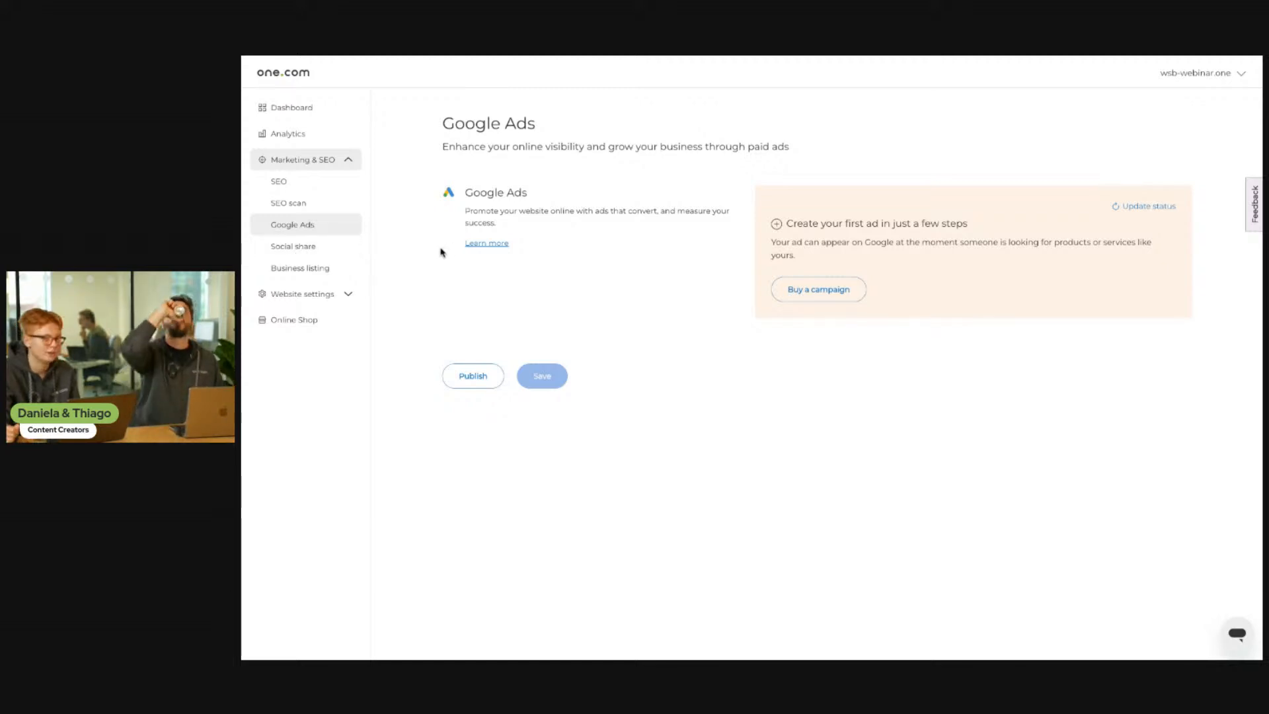
click(310, 257)
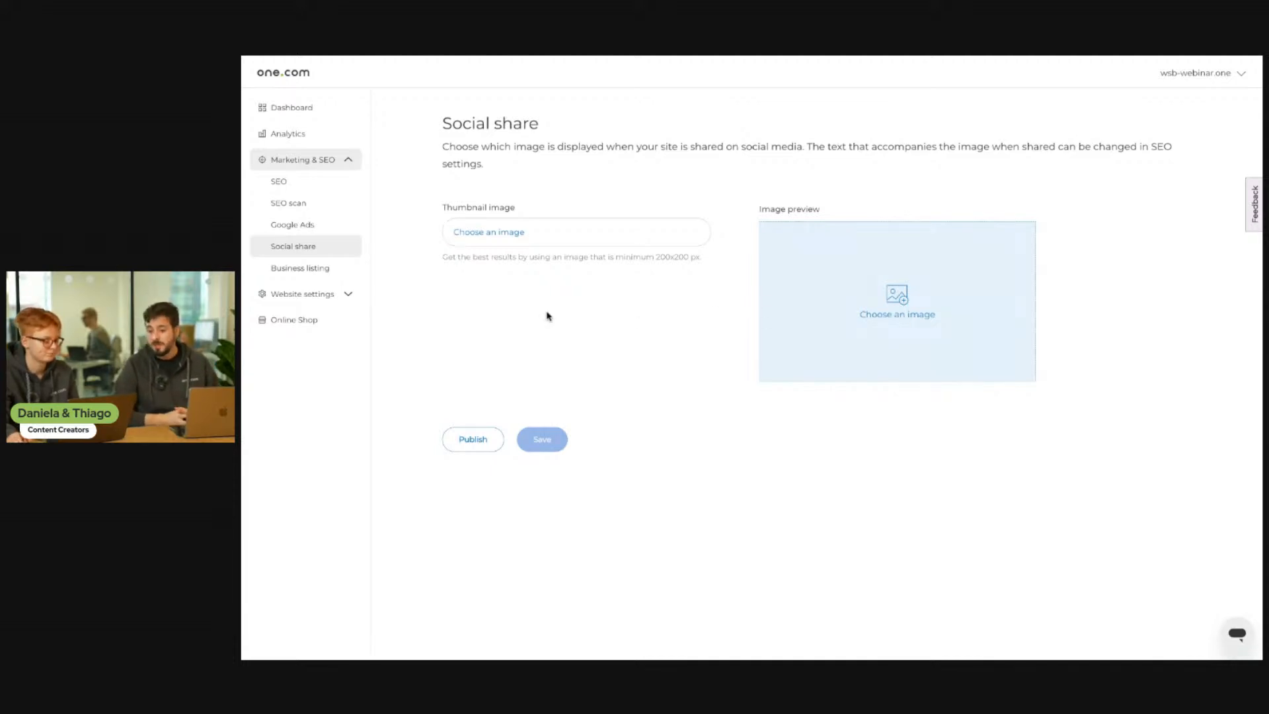
click(316, 270)
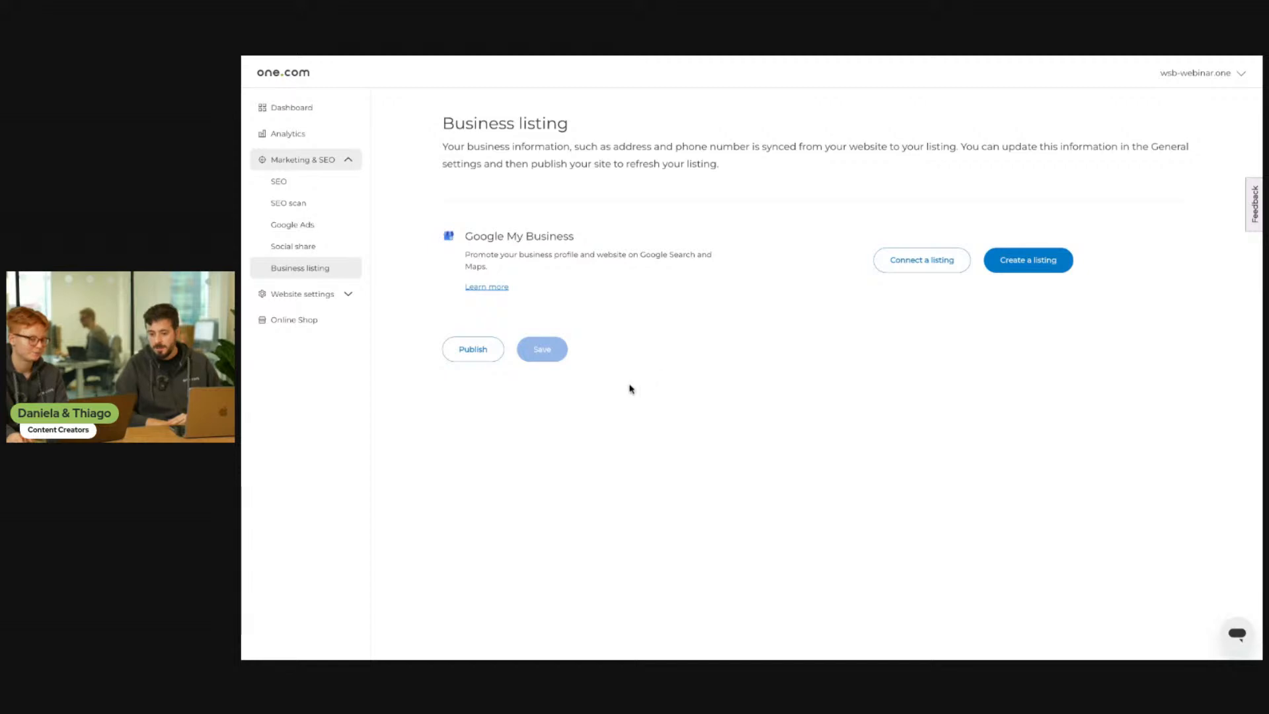
- Open the General website settings and review the title, logo, favicon, email, phone, address and opening hours sections
click(348, 295)
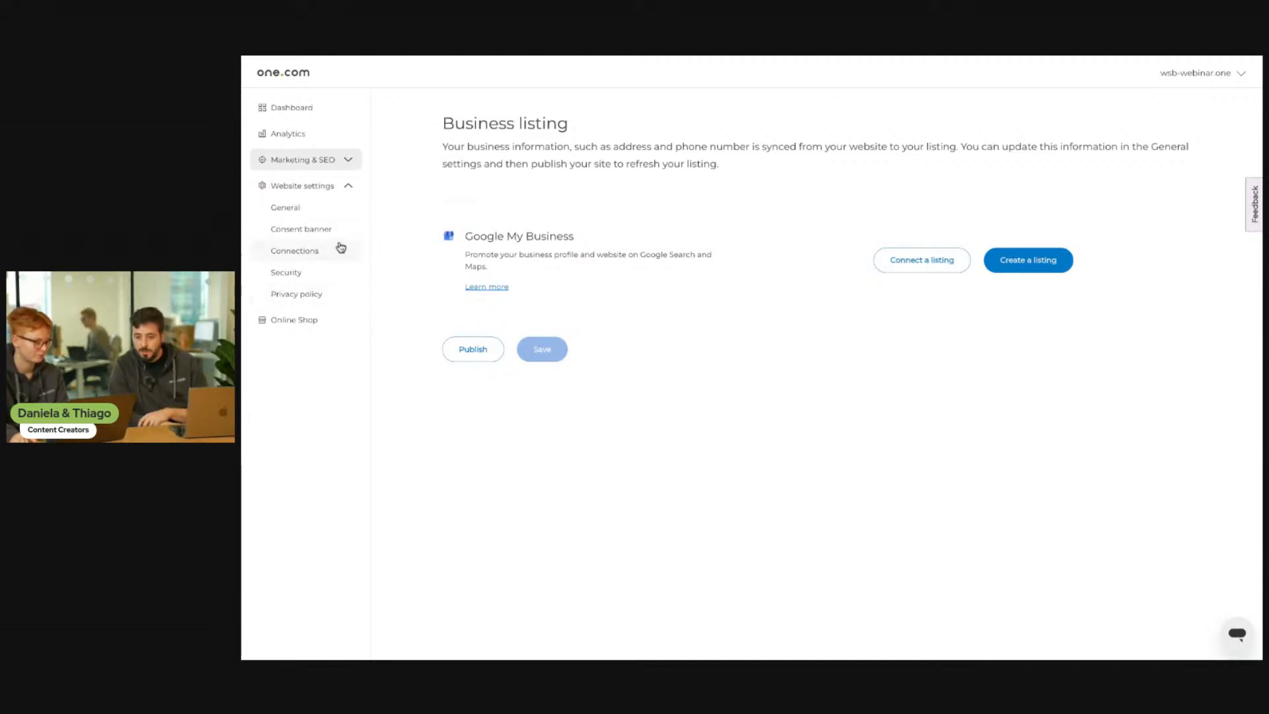
click(332, 215)
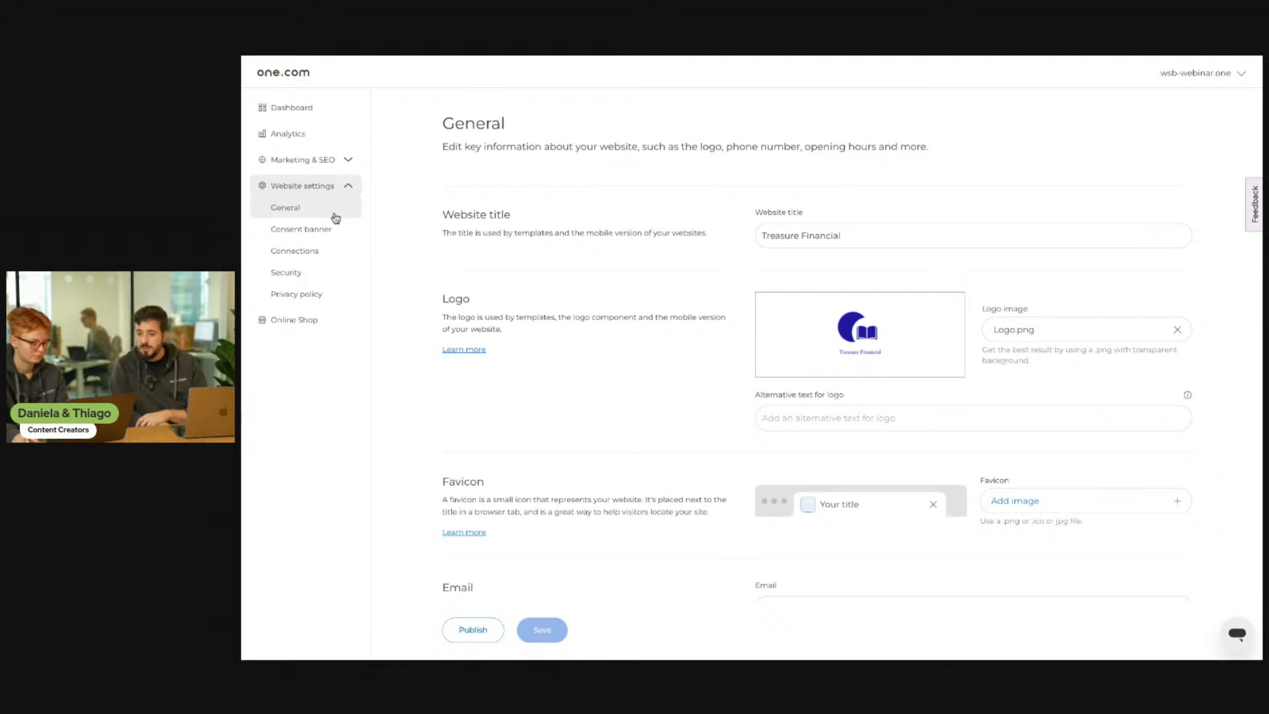
scroll(572, 359, down, 1)
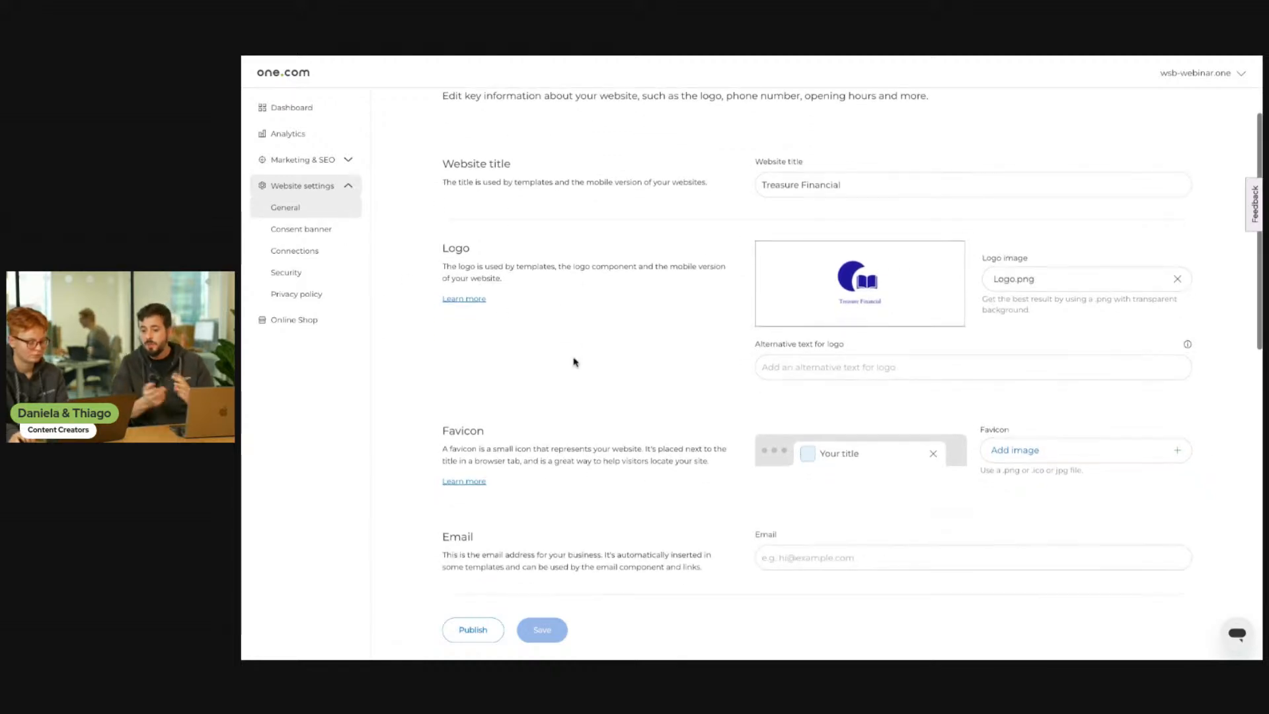
scroll(572, 360, up, 1)
scroll(575, 362, down, 1)
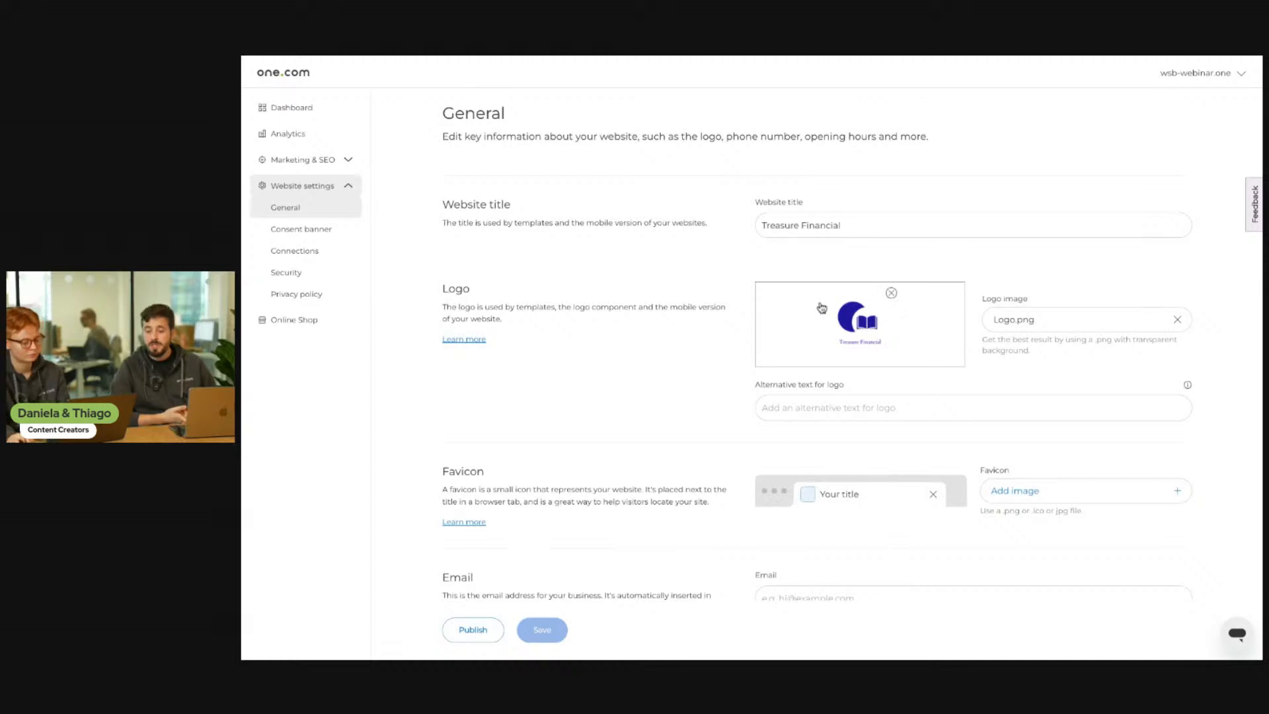
scroll(844, 423, down, 2)
scroll(845, 426, down, 2)
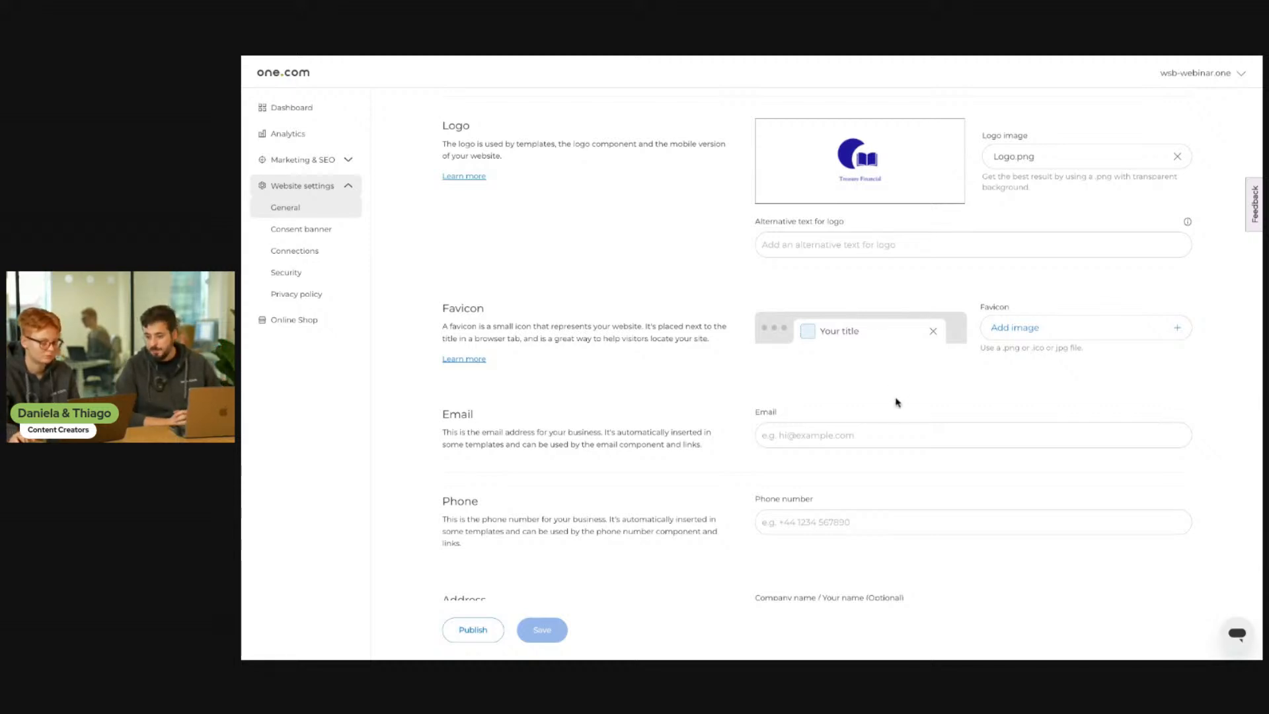
scroll(899, 410, down, 3)
scroll(913, 423, down, 2)
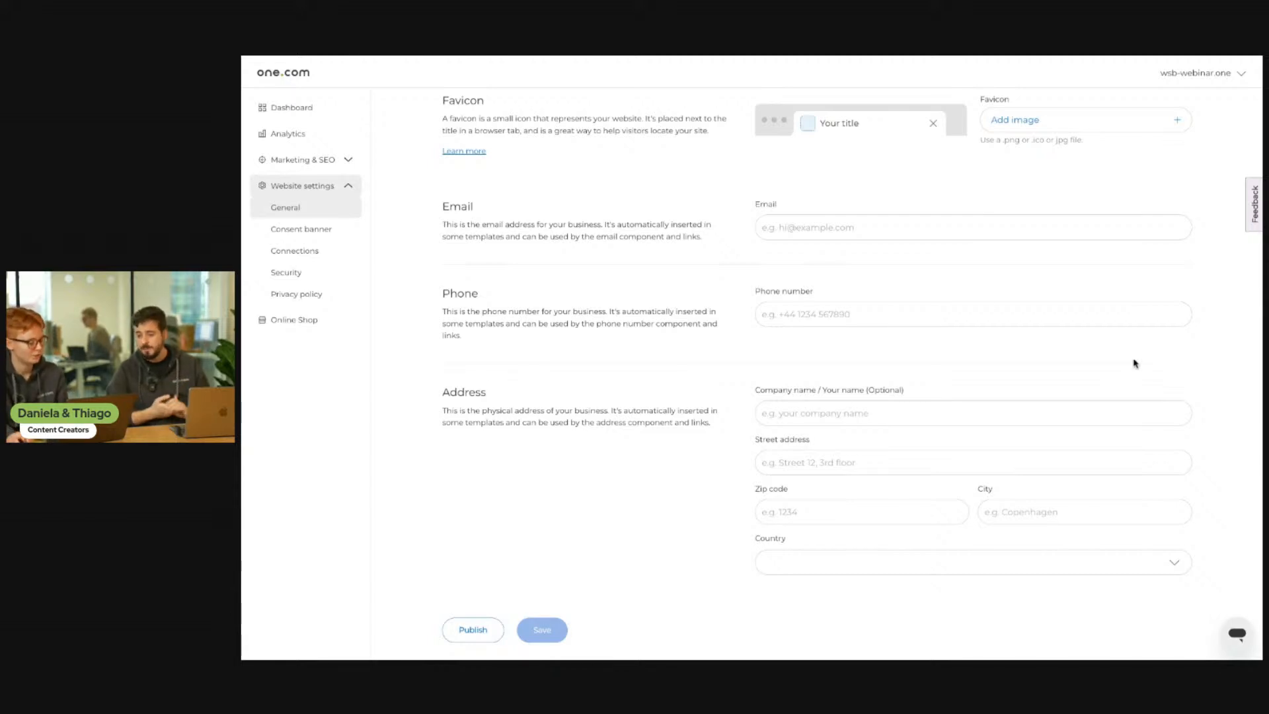
scroll(444, 357, down, 3)
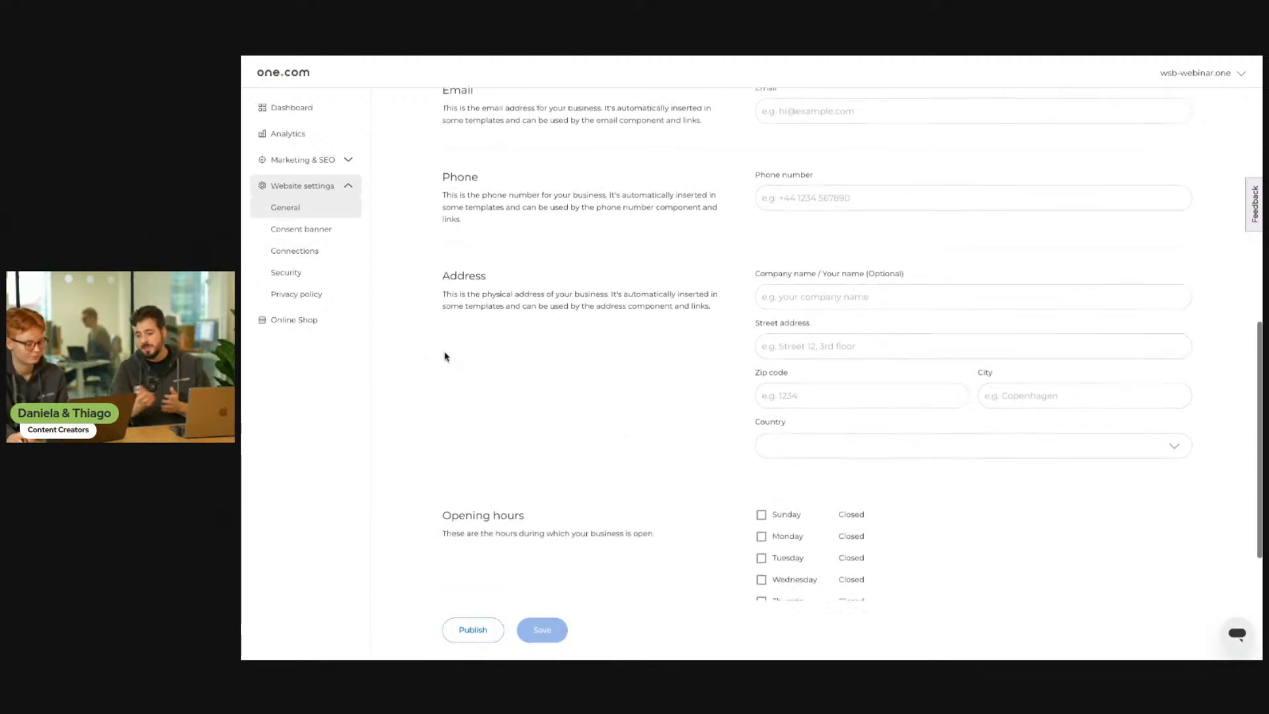
scroll(445, 357, down, 1)
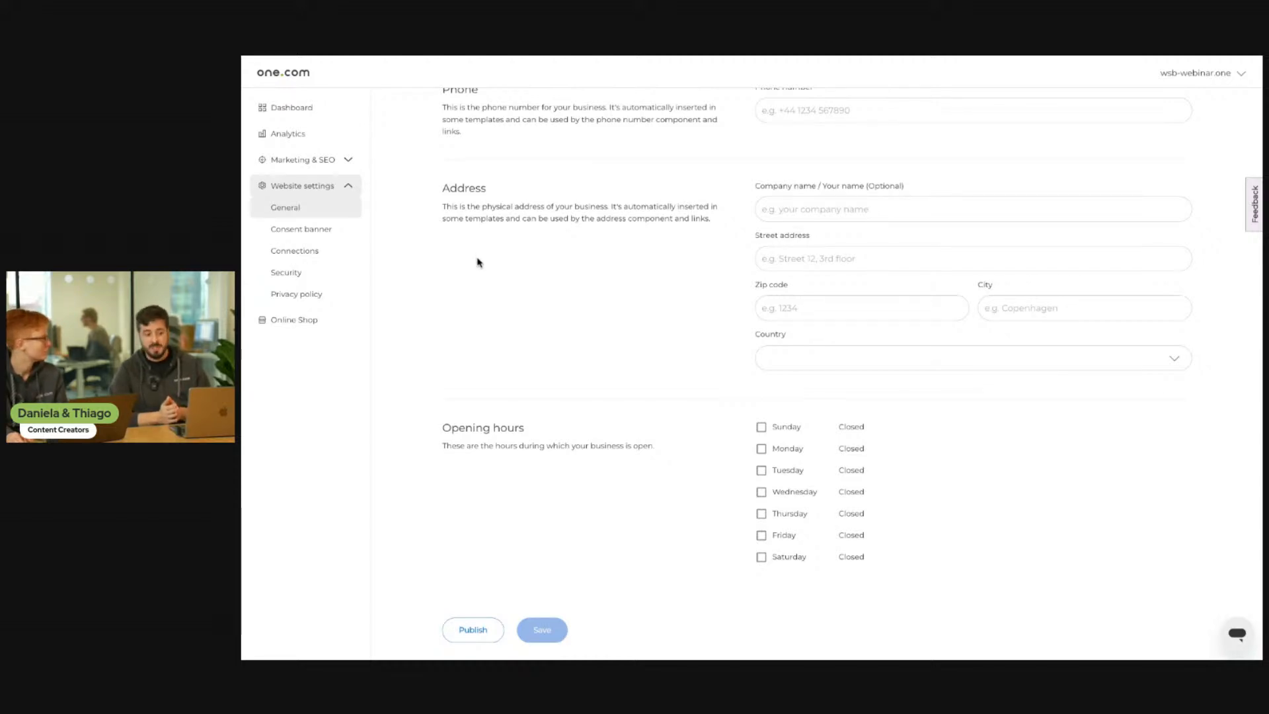
- Enable the consent banner in the website settings
click(301, 232)
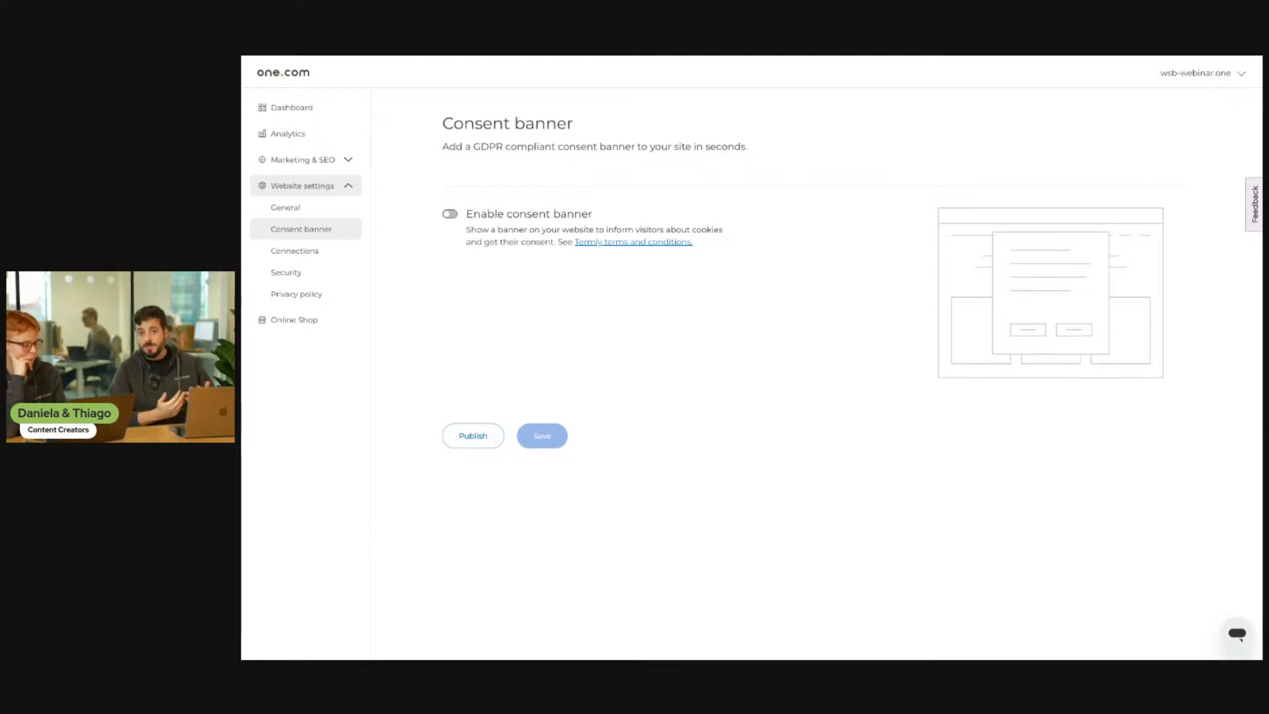
click(450, 218)
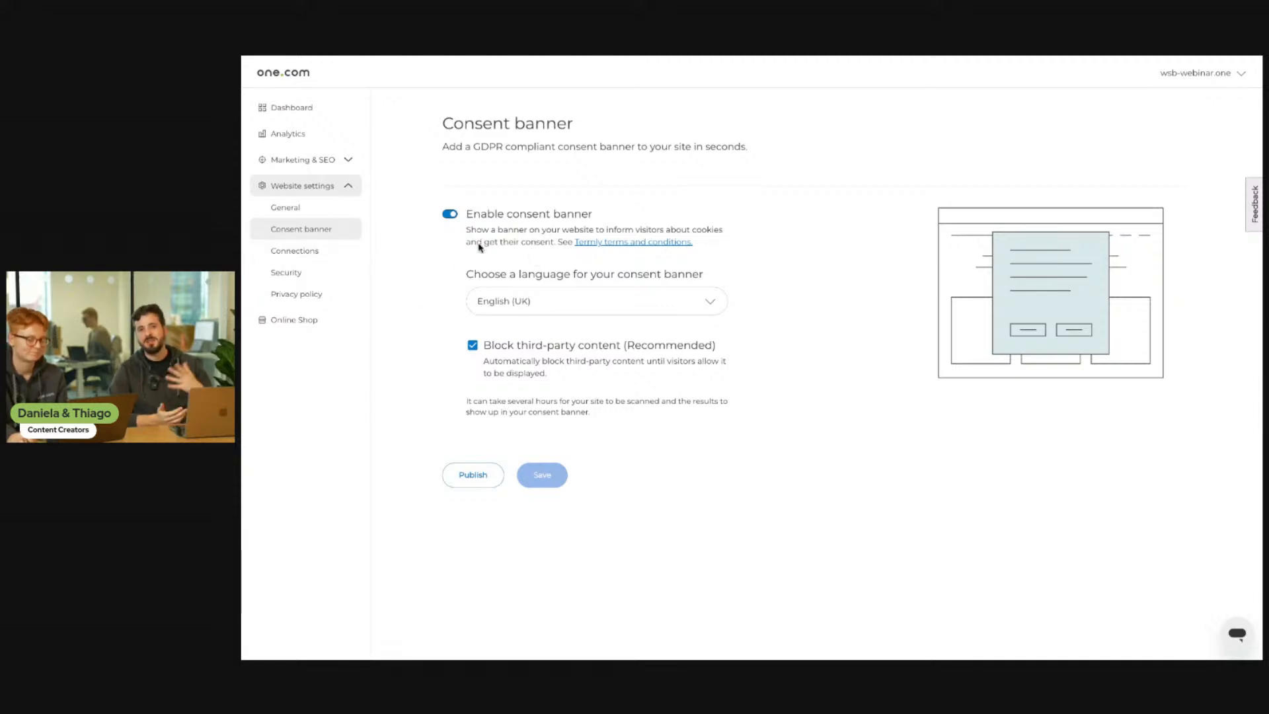
- View the Connections, Security and Privacy policy pages of the website settings in turn
click(307, 259)
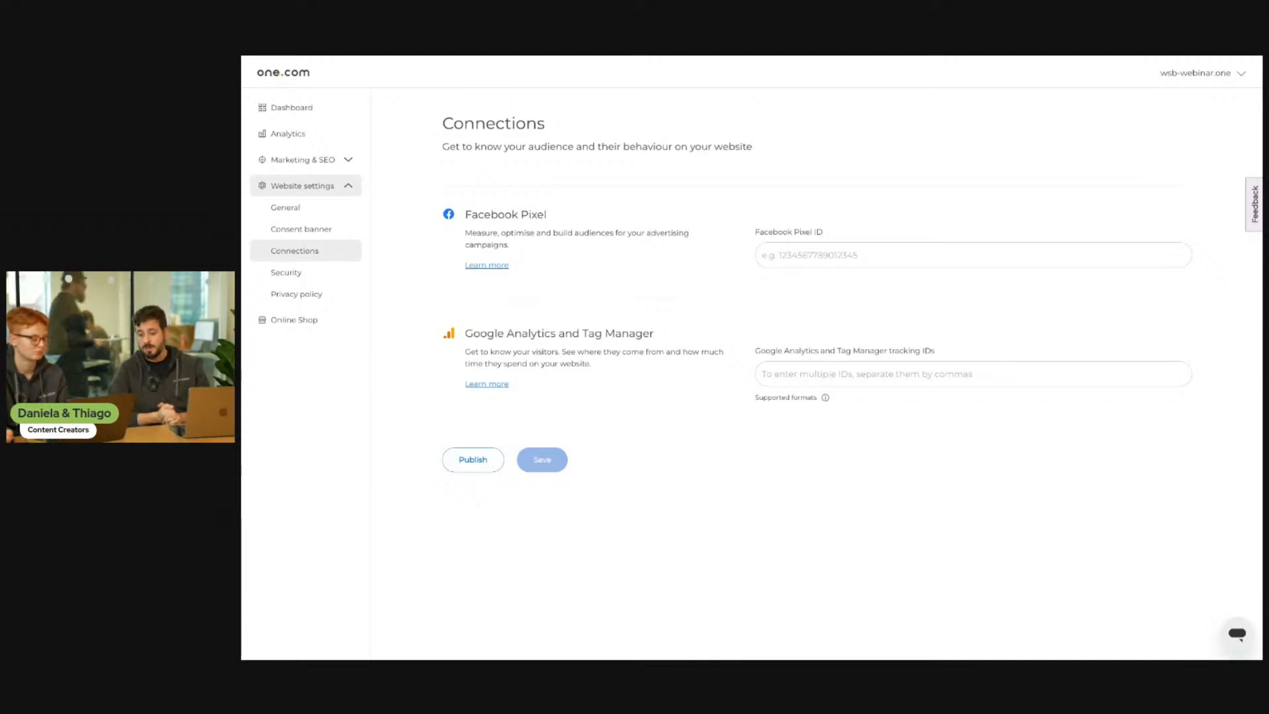
click(316, 280)
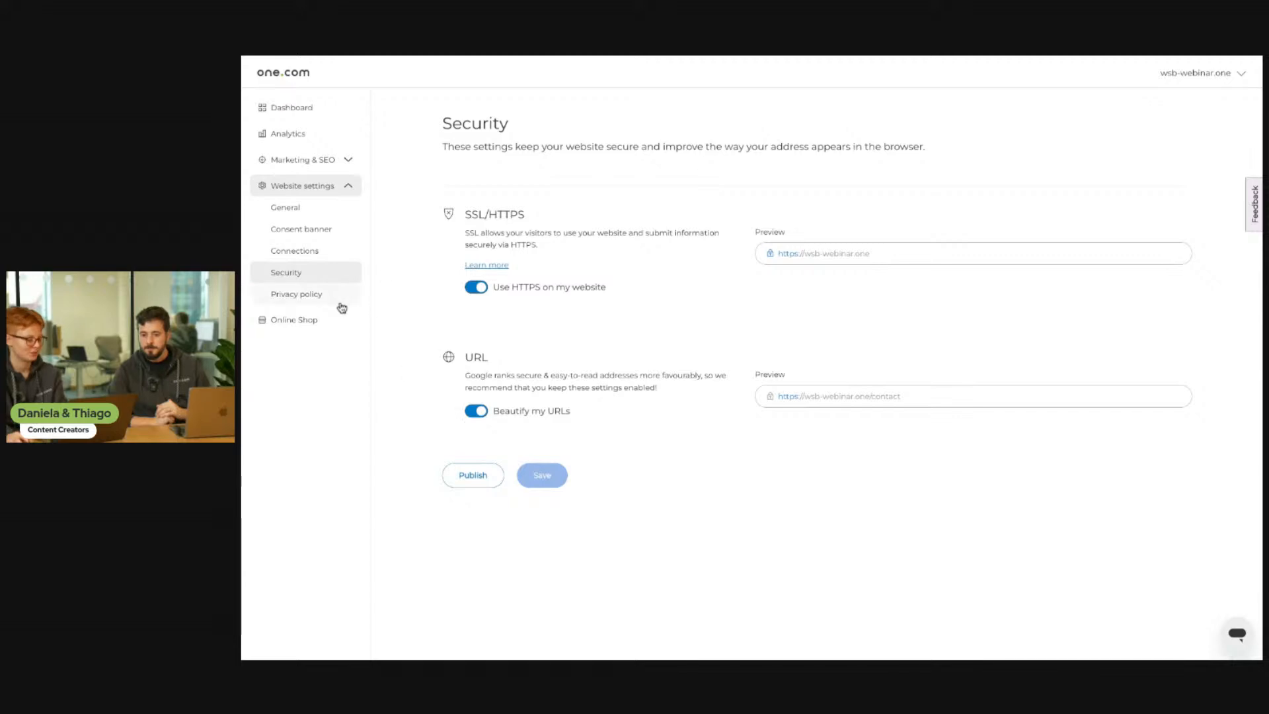
click(302, 300)
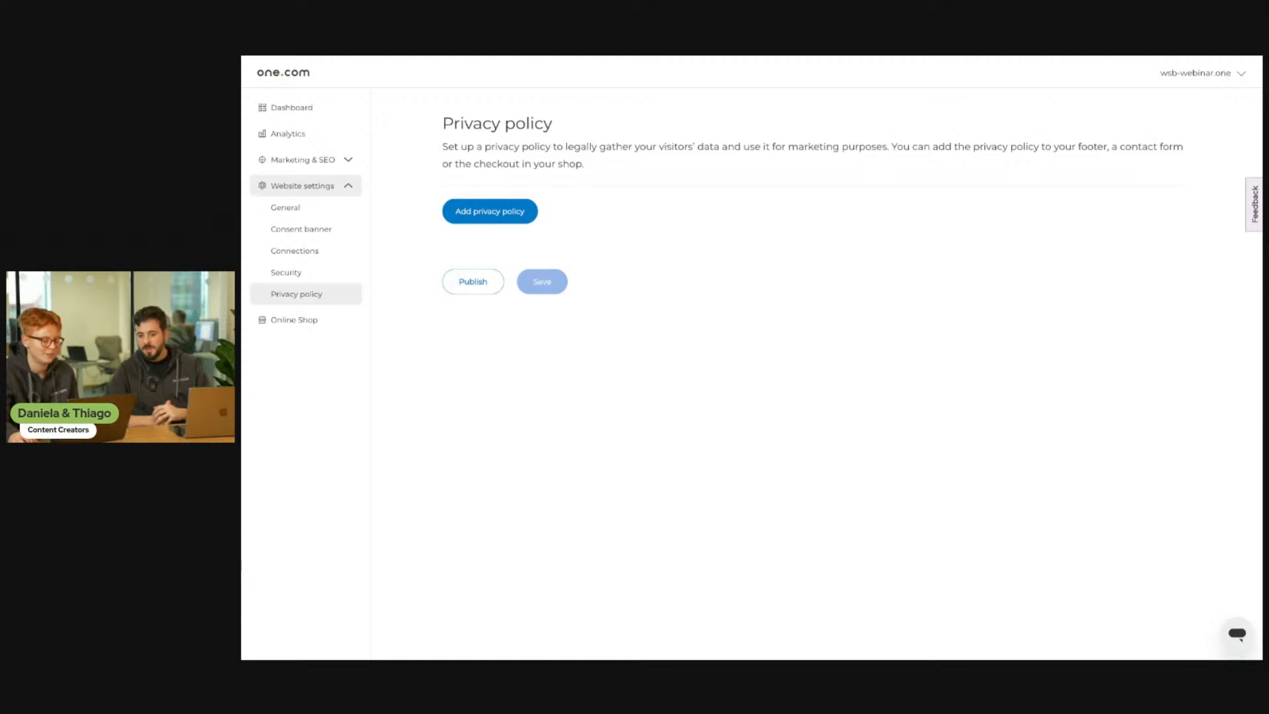
- Open the Online Shop, close its introduction and return to the Privacy policy page, dismissing the Google consent mode notice
click(290, 321)
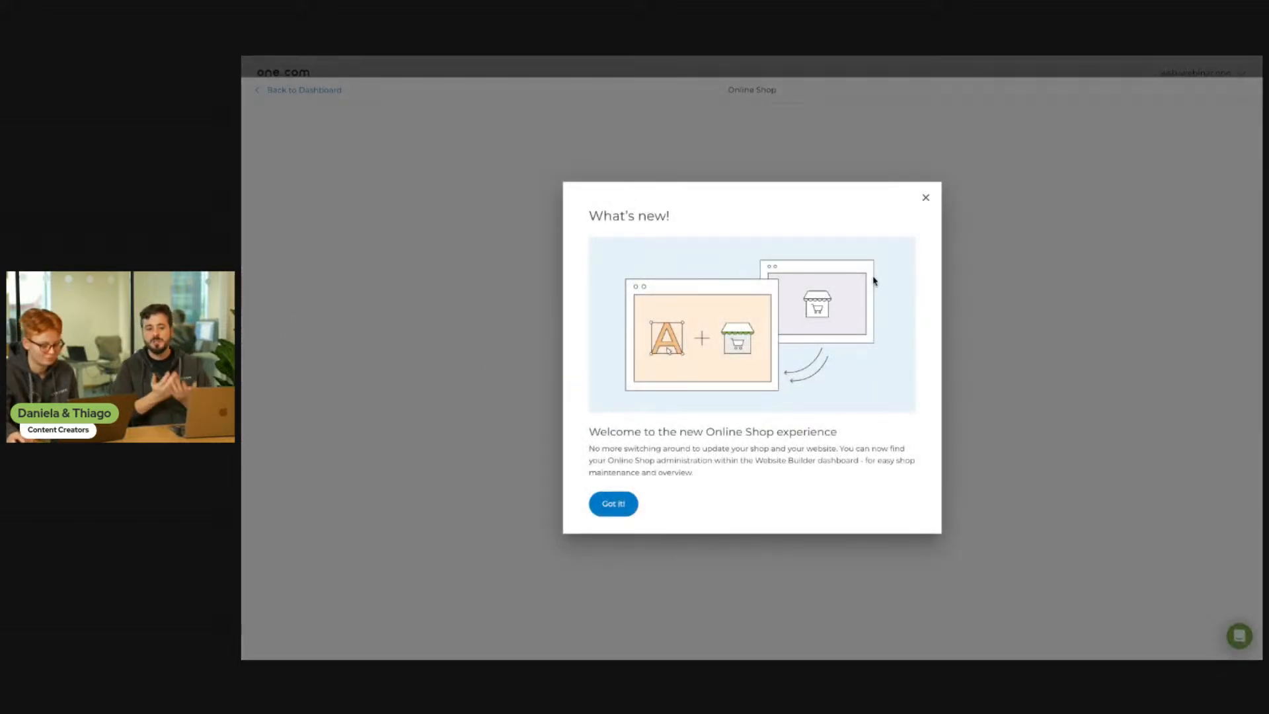
click(923, 200)
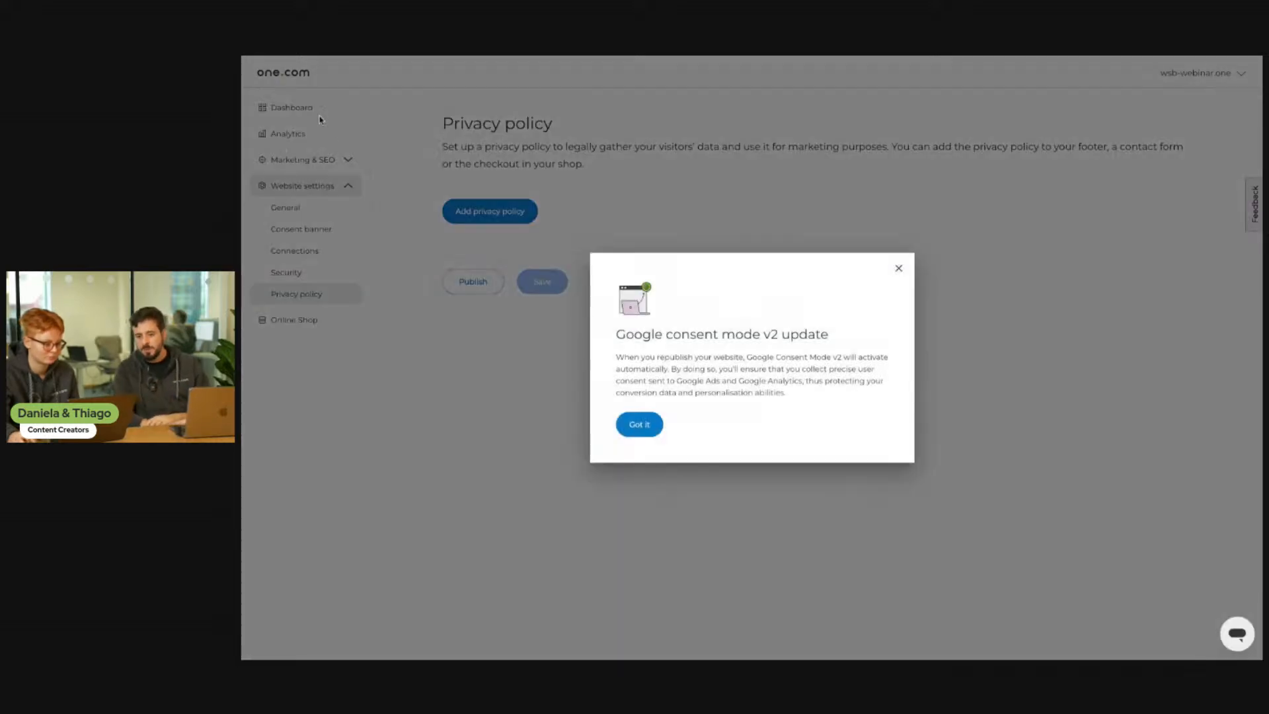
click(900, 268)
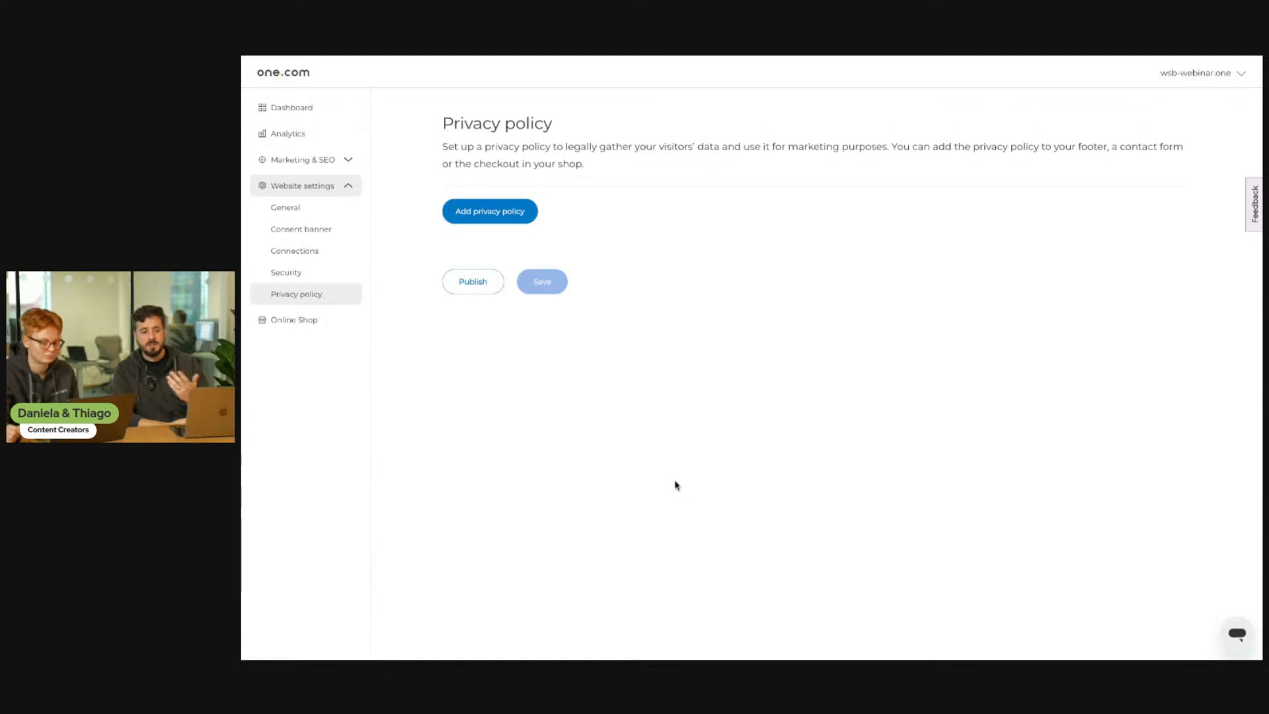